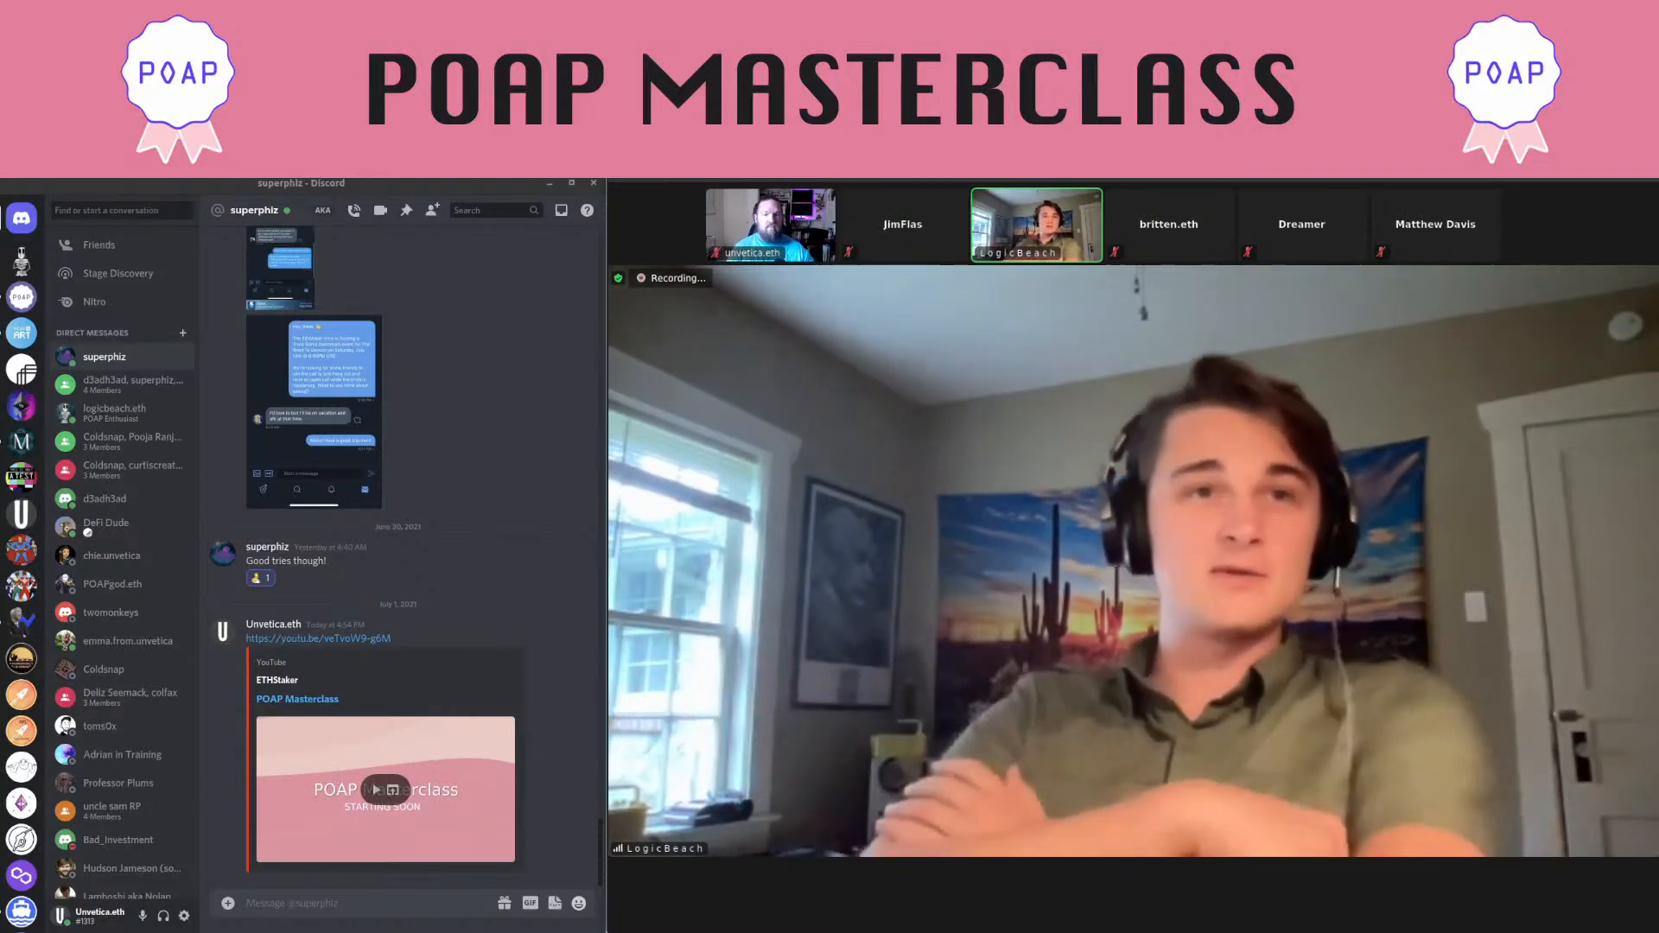
Glance at #general, then open the empty #poap-bot-setup channel in the LogicBeach server
left_click(21, 261)
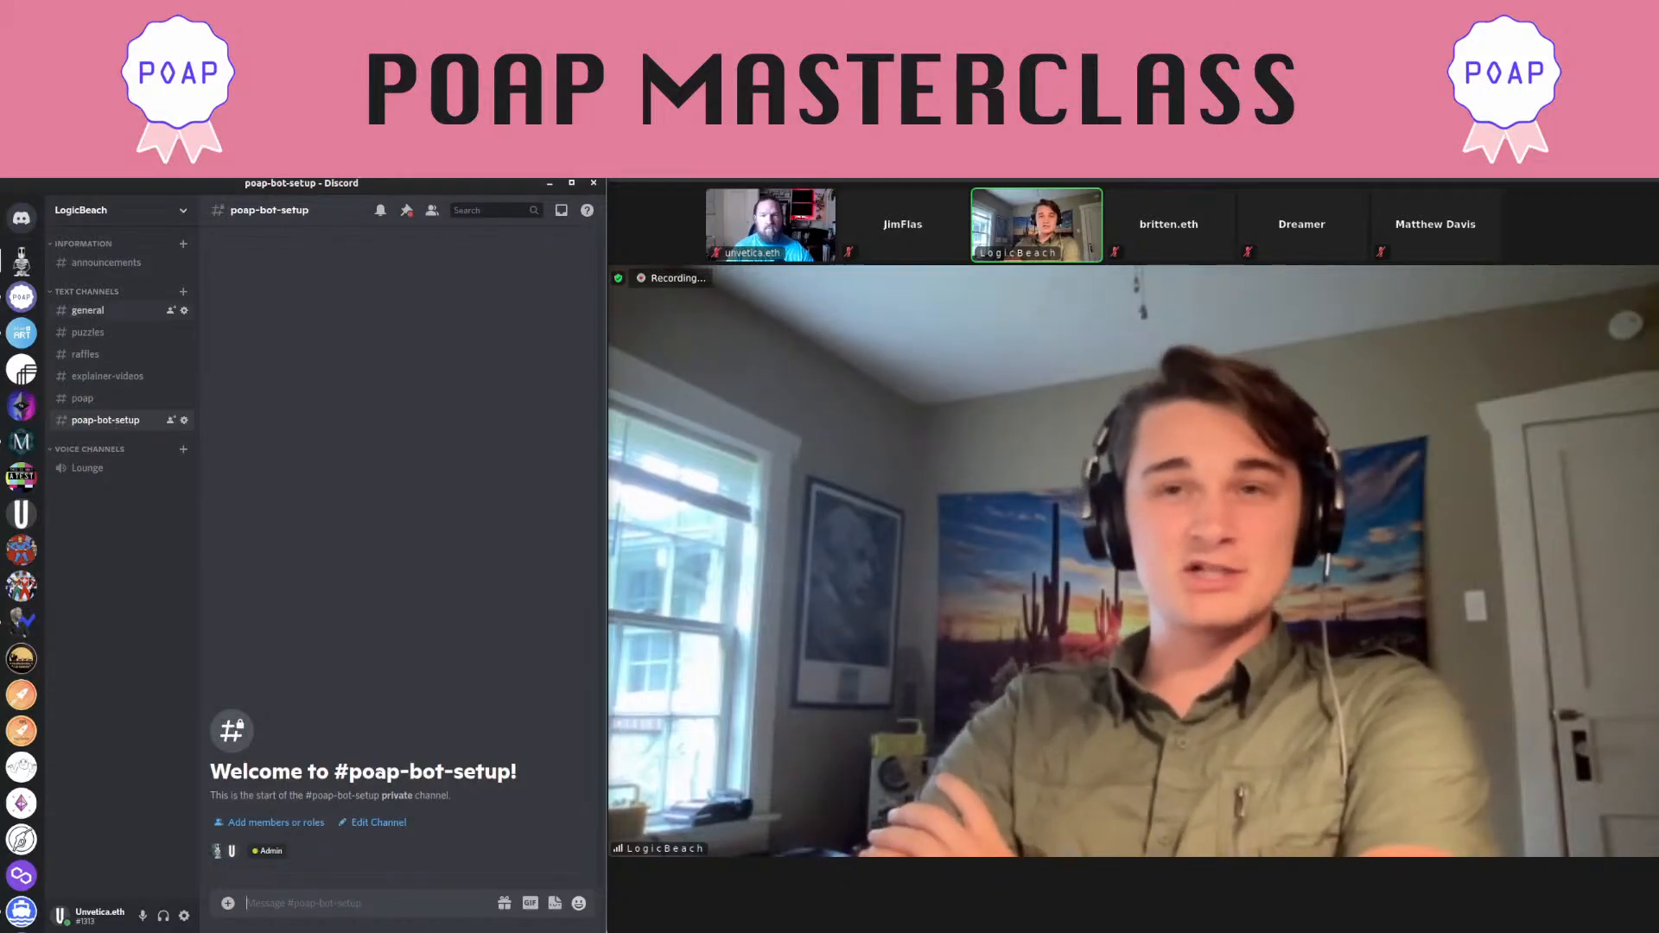
left_click(88, 310)
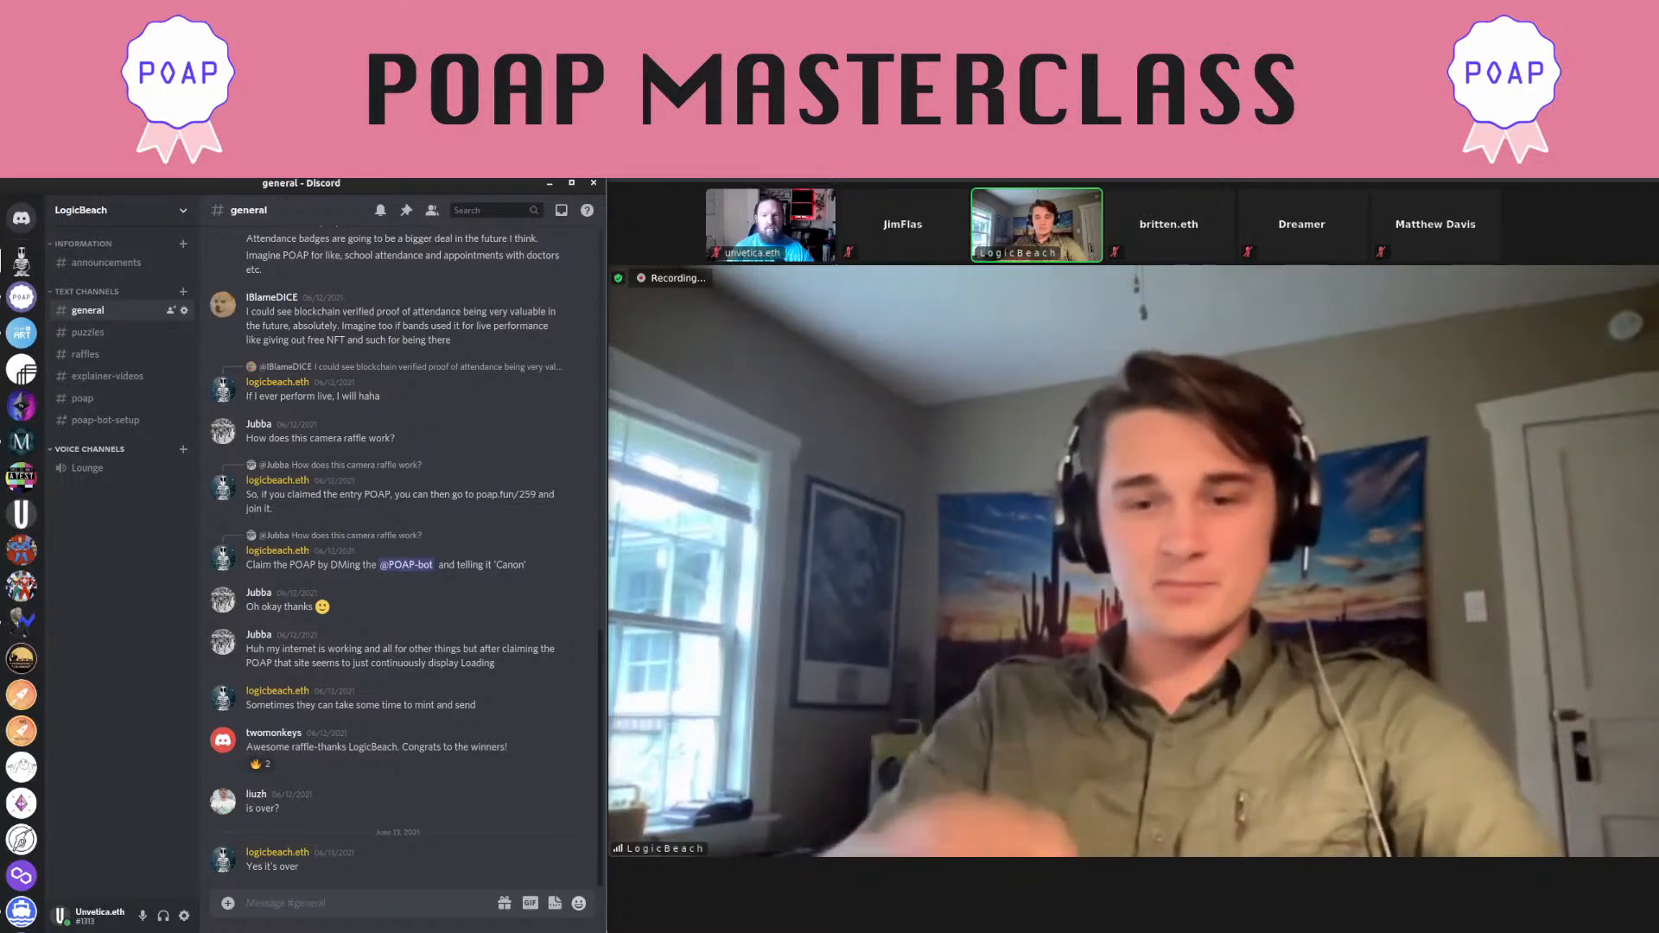
left_click(105, 420)
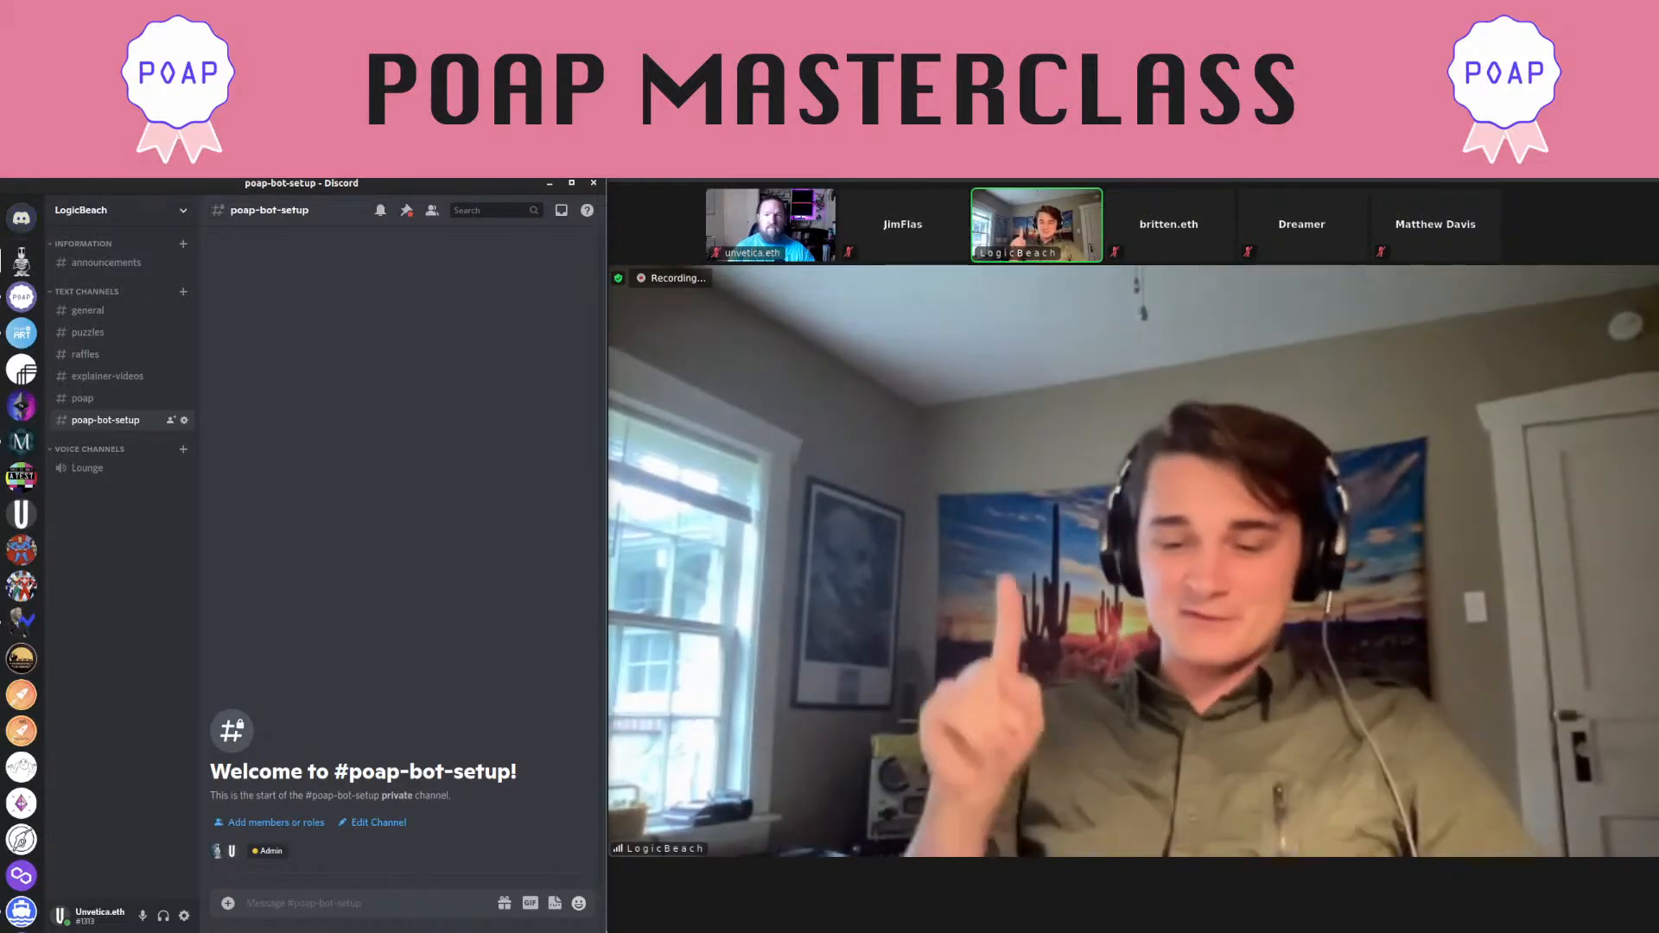
Copy the LogicBeach server's invite link via Invite People and close the invite window
left_click(112, 210)
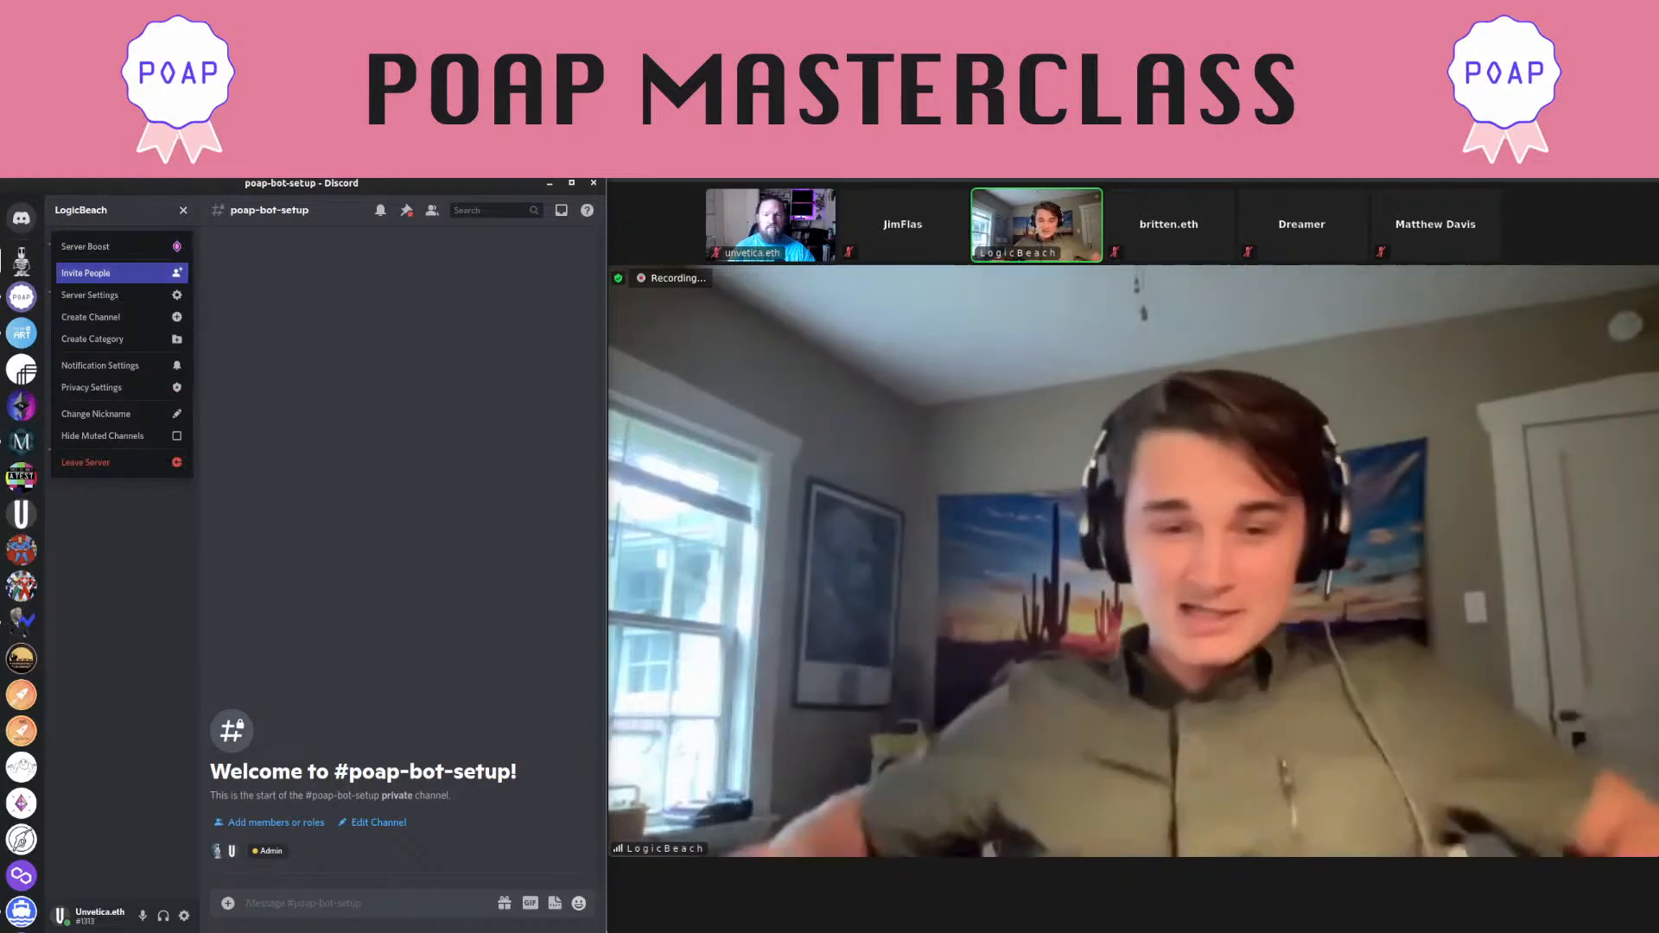
left_click(86, 273)
left_click(406, 658)
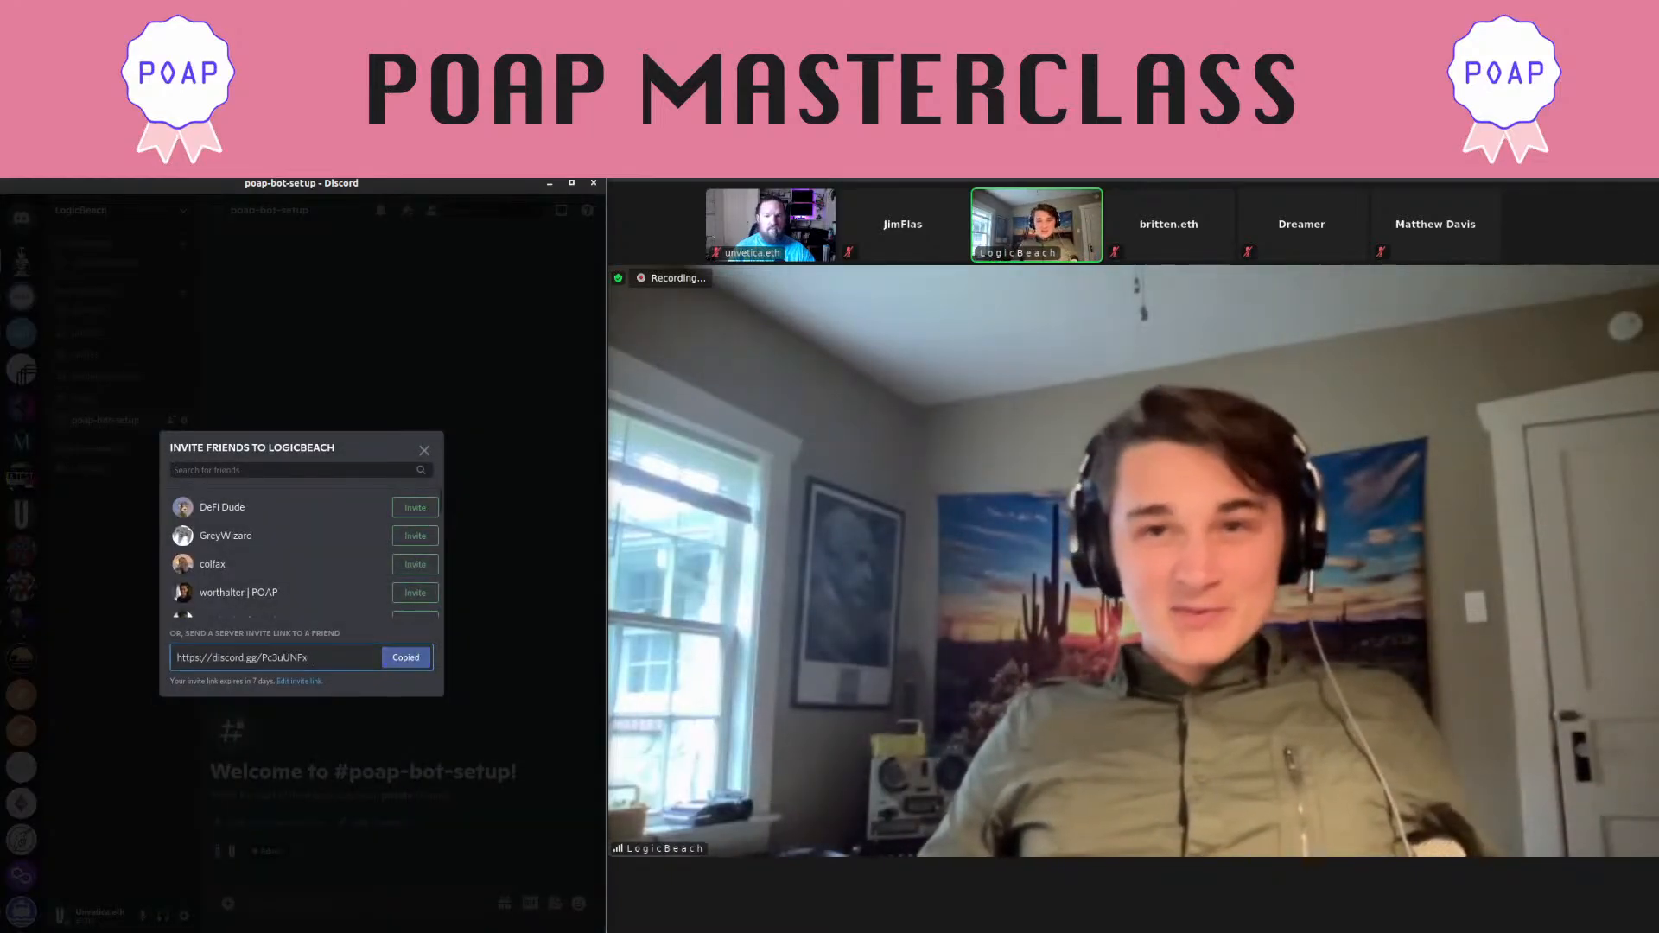
key("Escape")
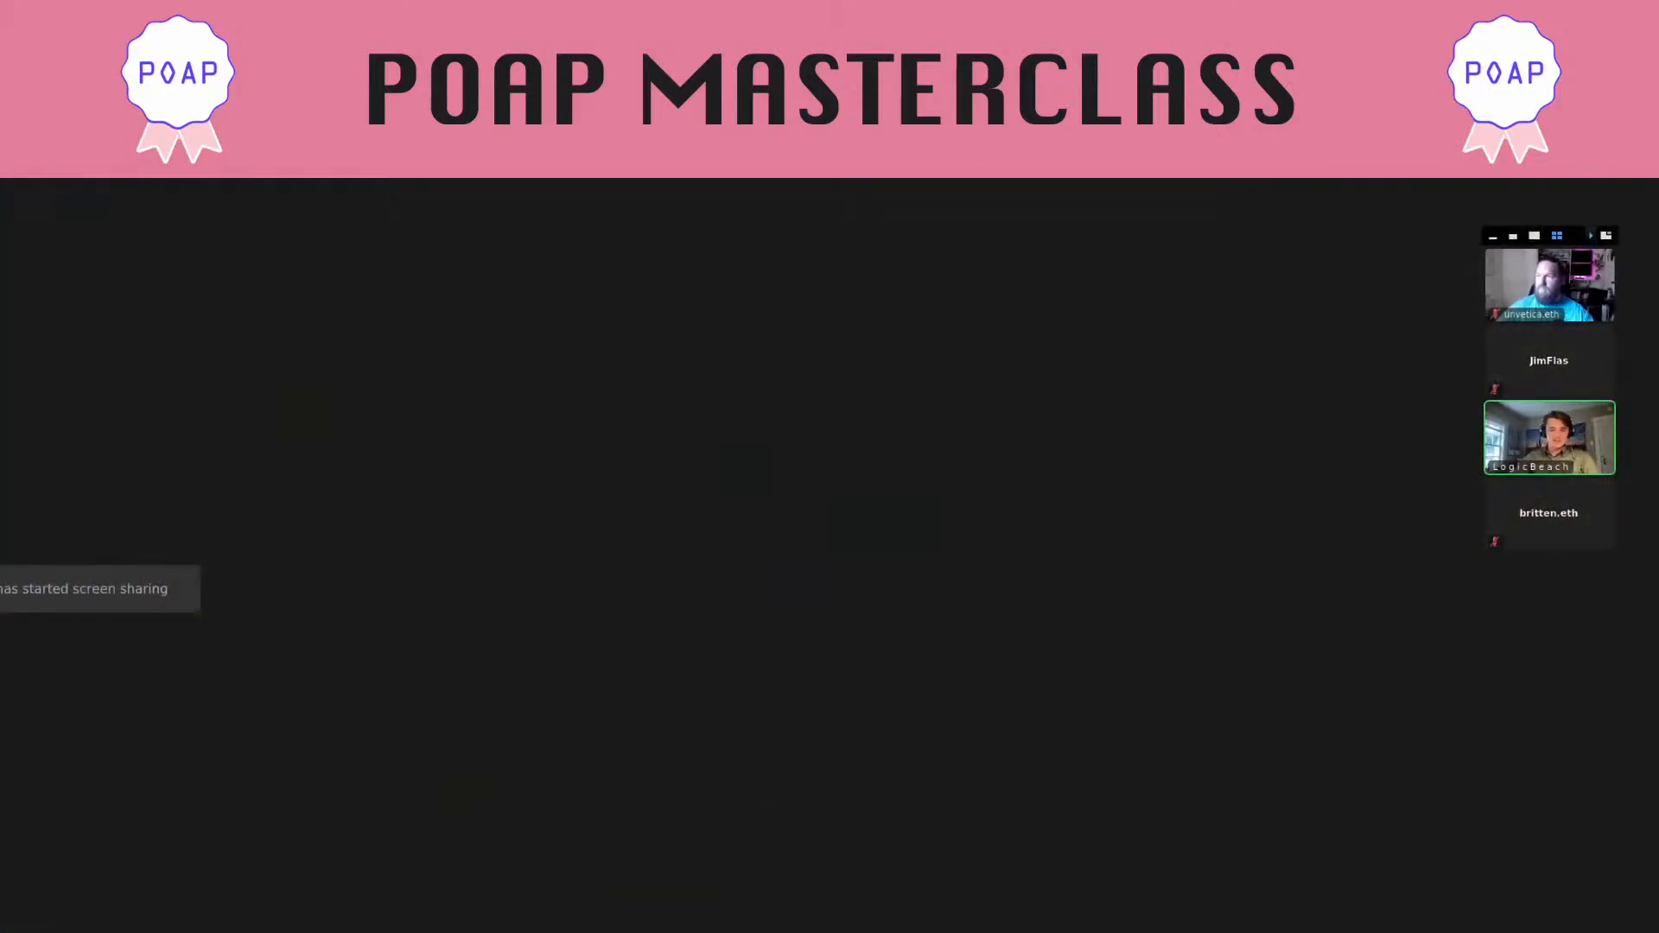
Exit Zoom full-screen and switch the shared Mac desktop over to Photoshop
key("Escape")
key("ctrl+Right")
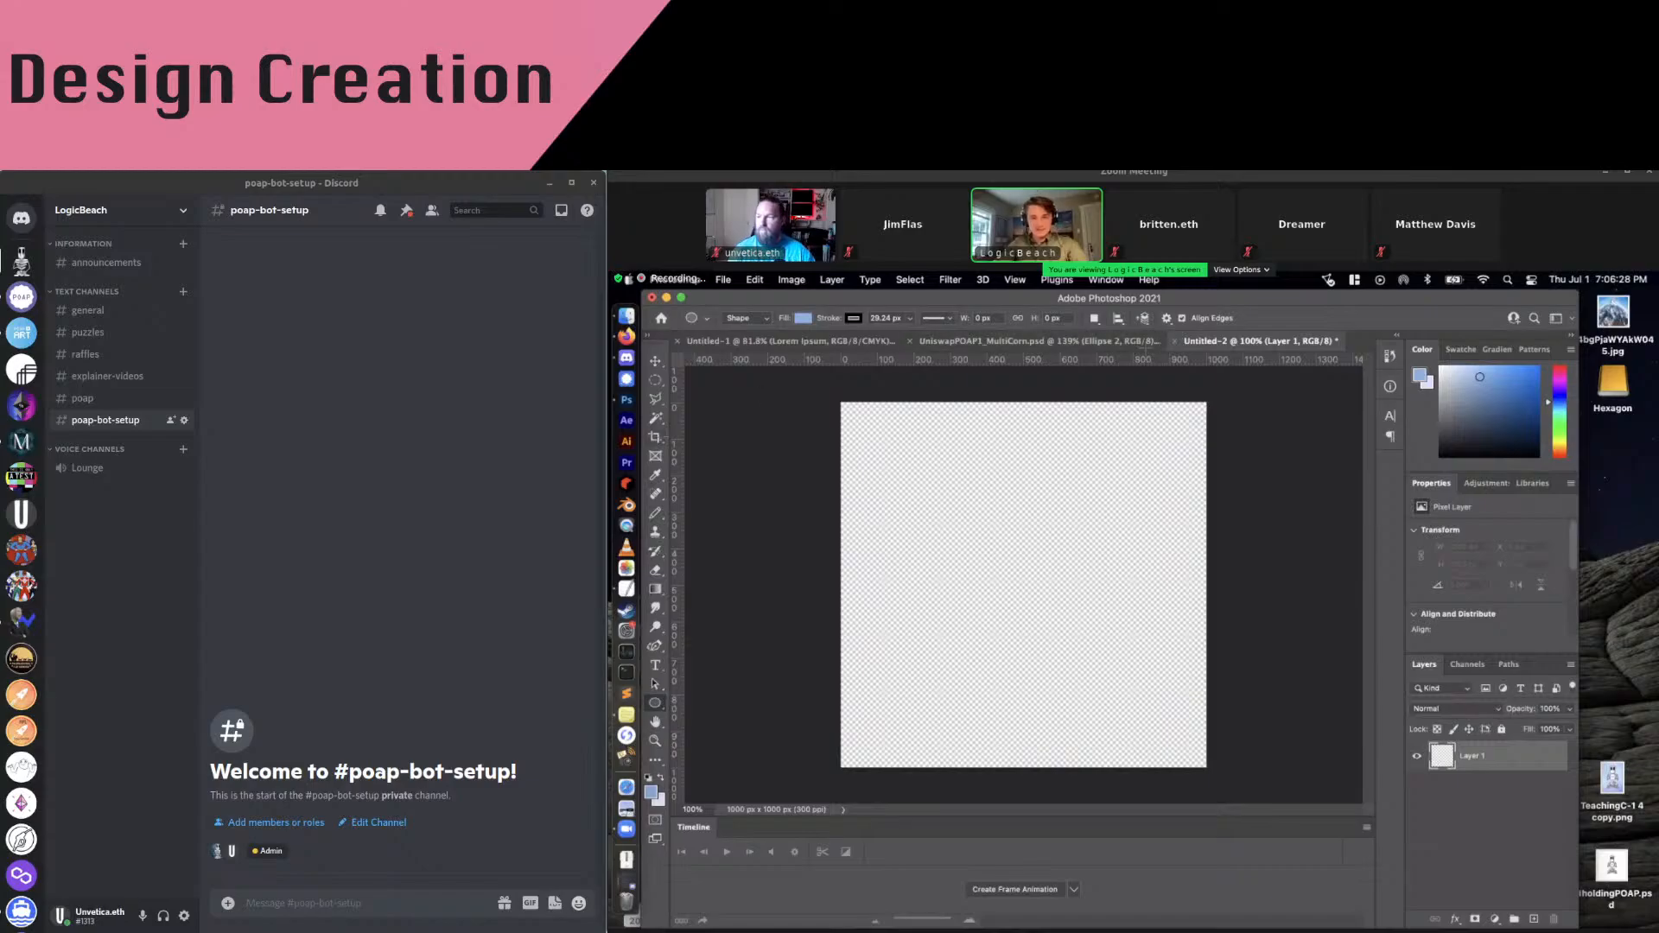
Switch to the Ellipse Tool and close the blank Untitled-2 document without saving
right_click(656, 707)
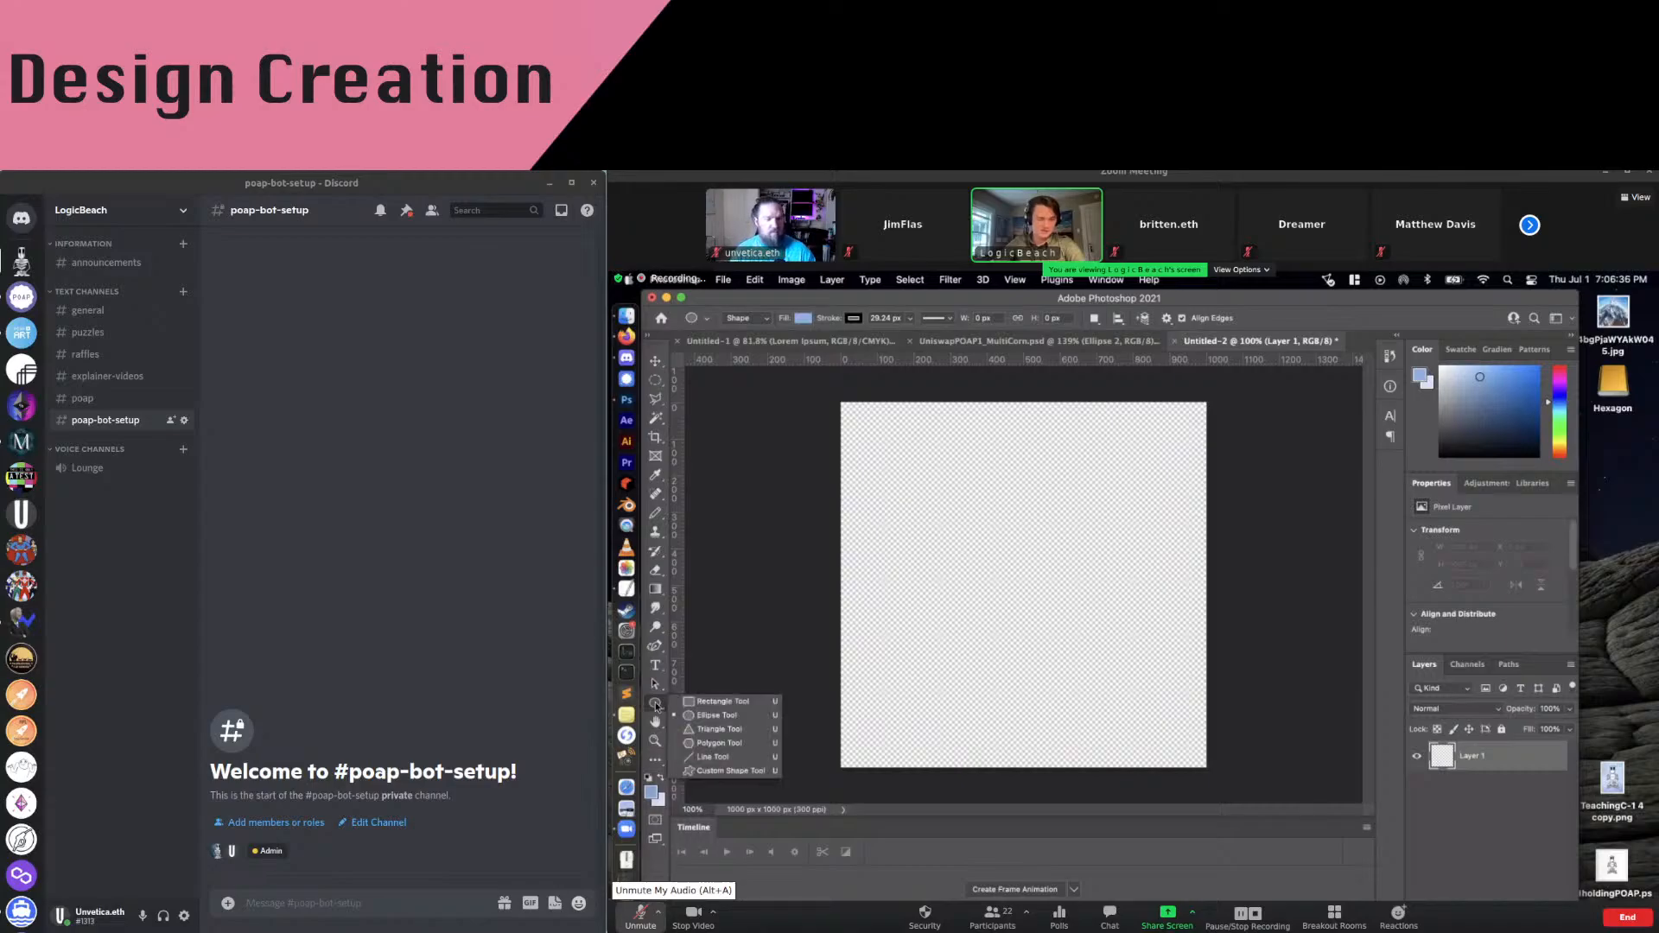
left_click(708, 719)
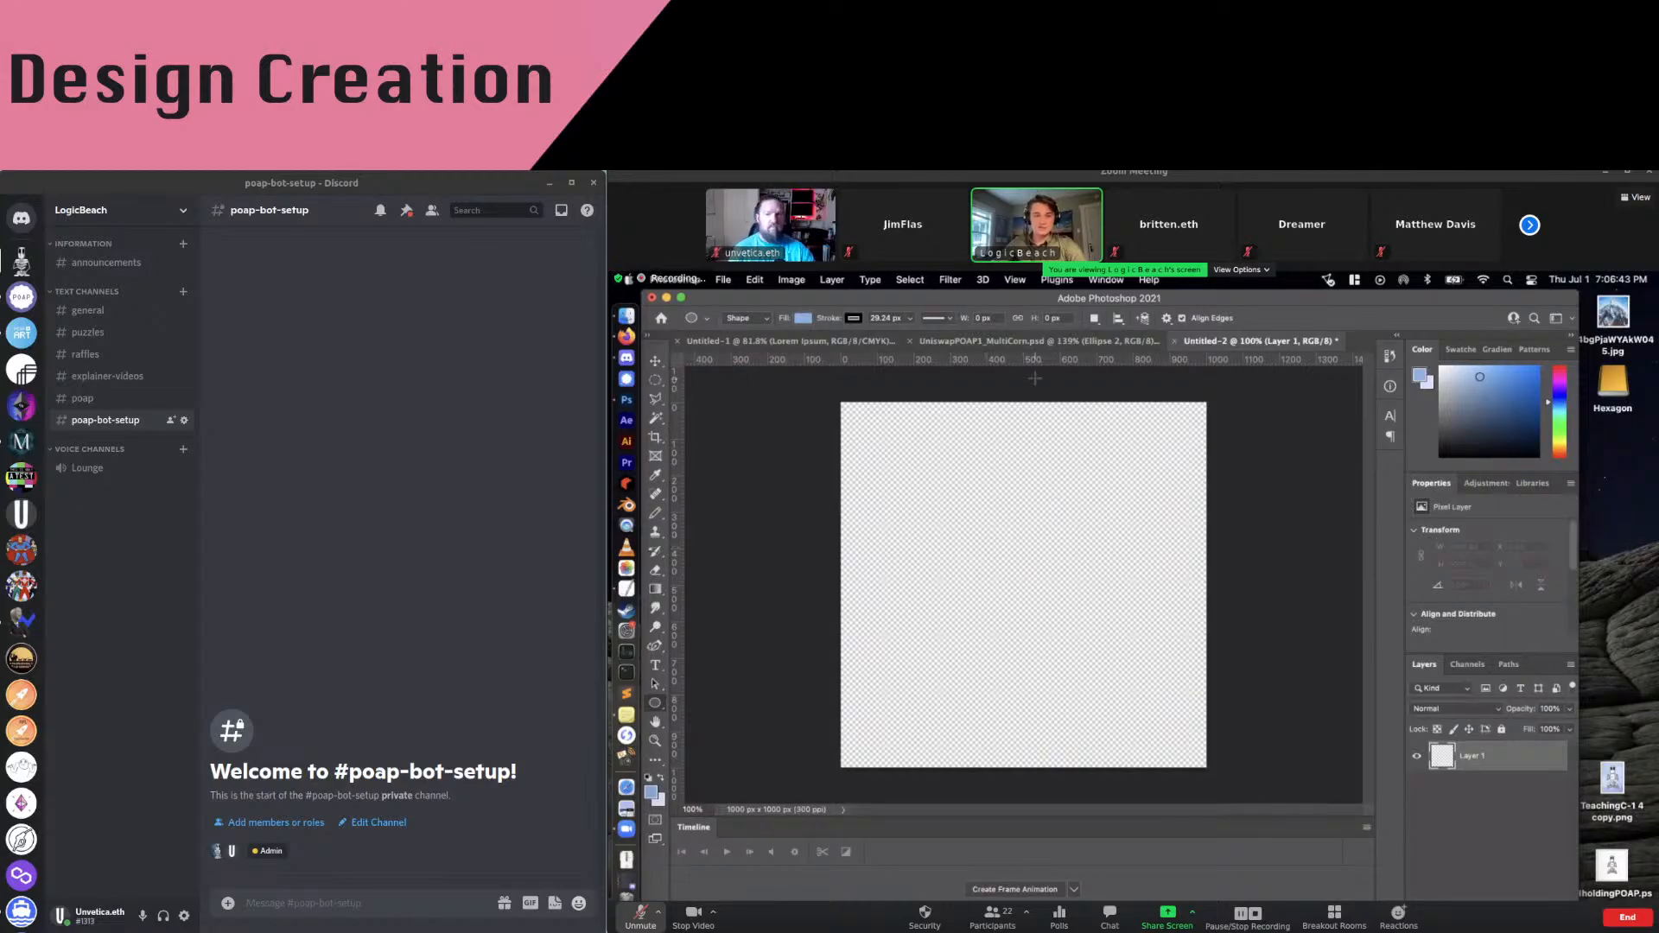
left_click(1176, 343)
left_click(1177, 553)
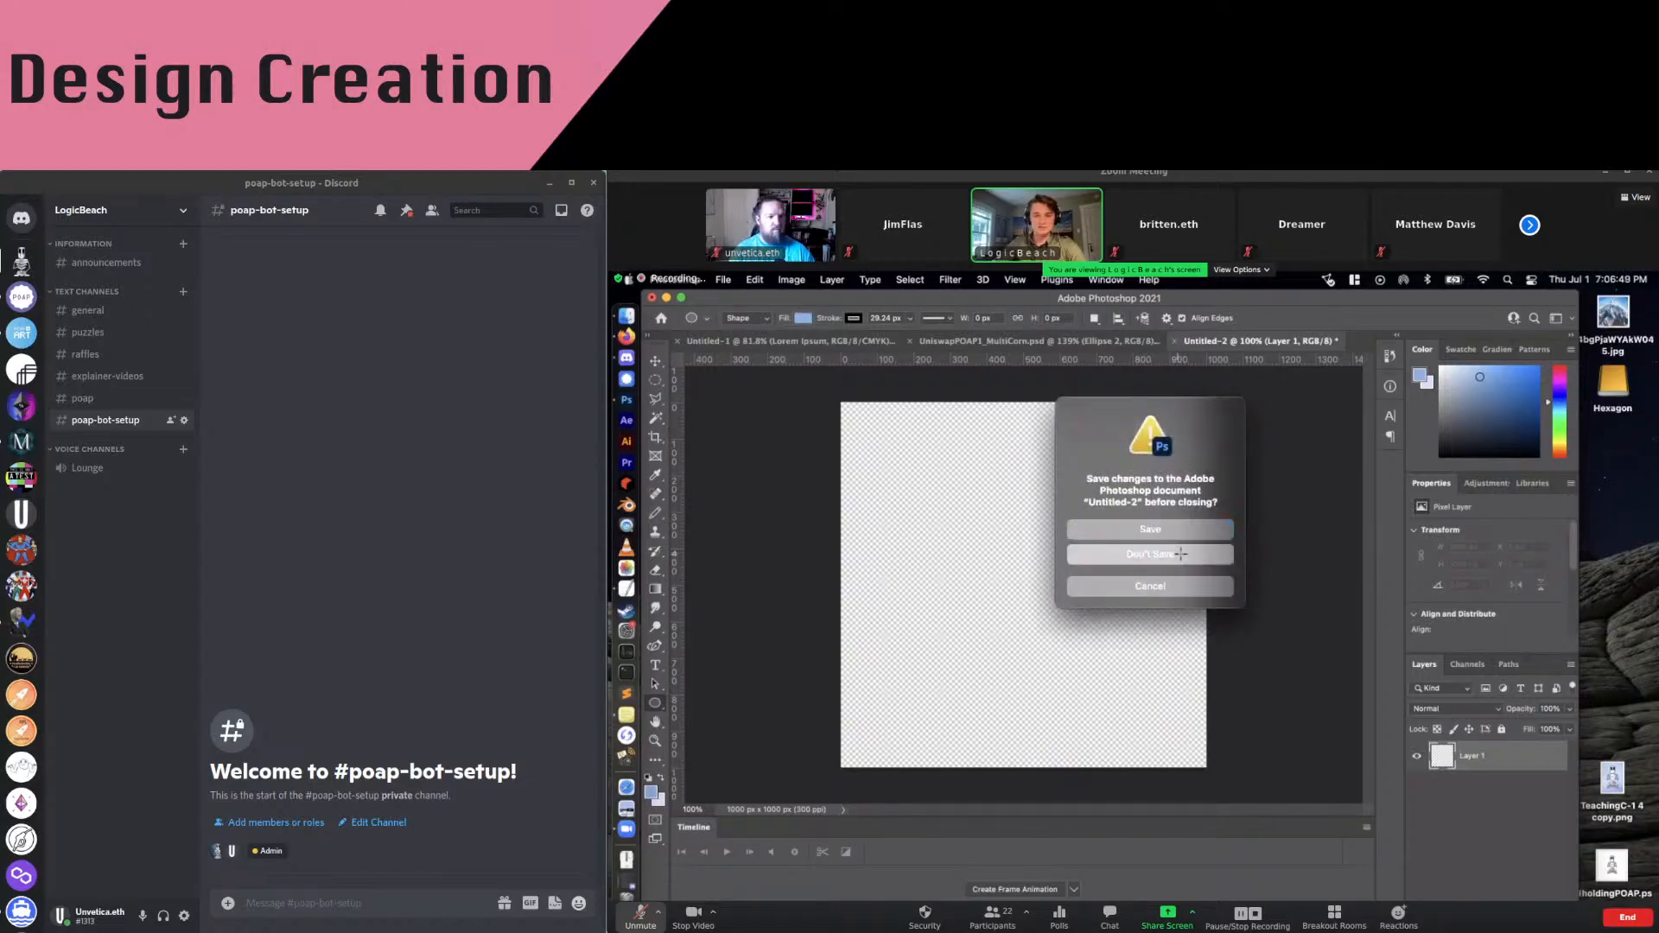
left_click(724, 279)
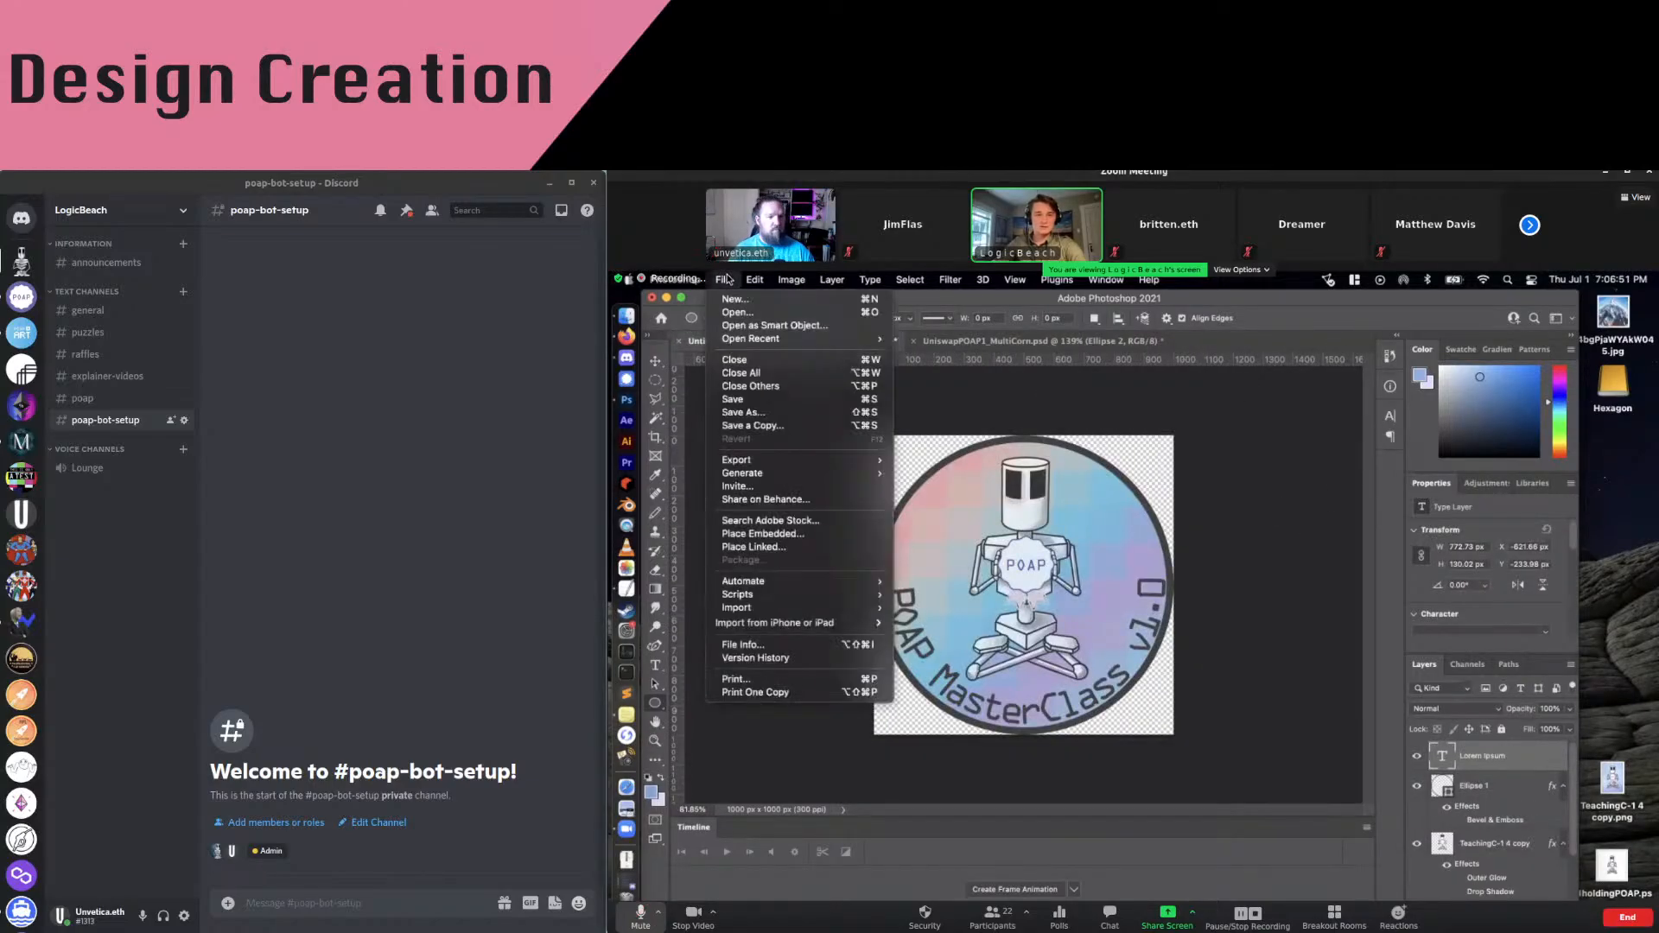
Start a new document using the 1000 × 1000 px, 300 ppi transparent preset
left_click(734, 299)
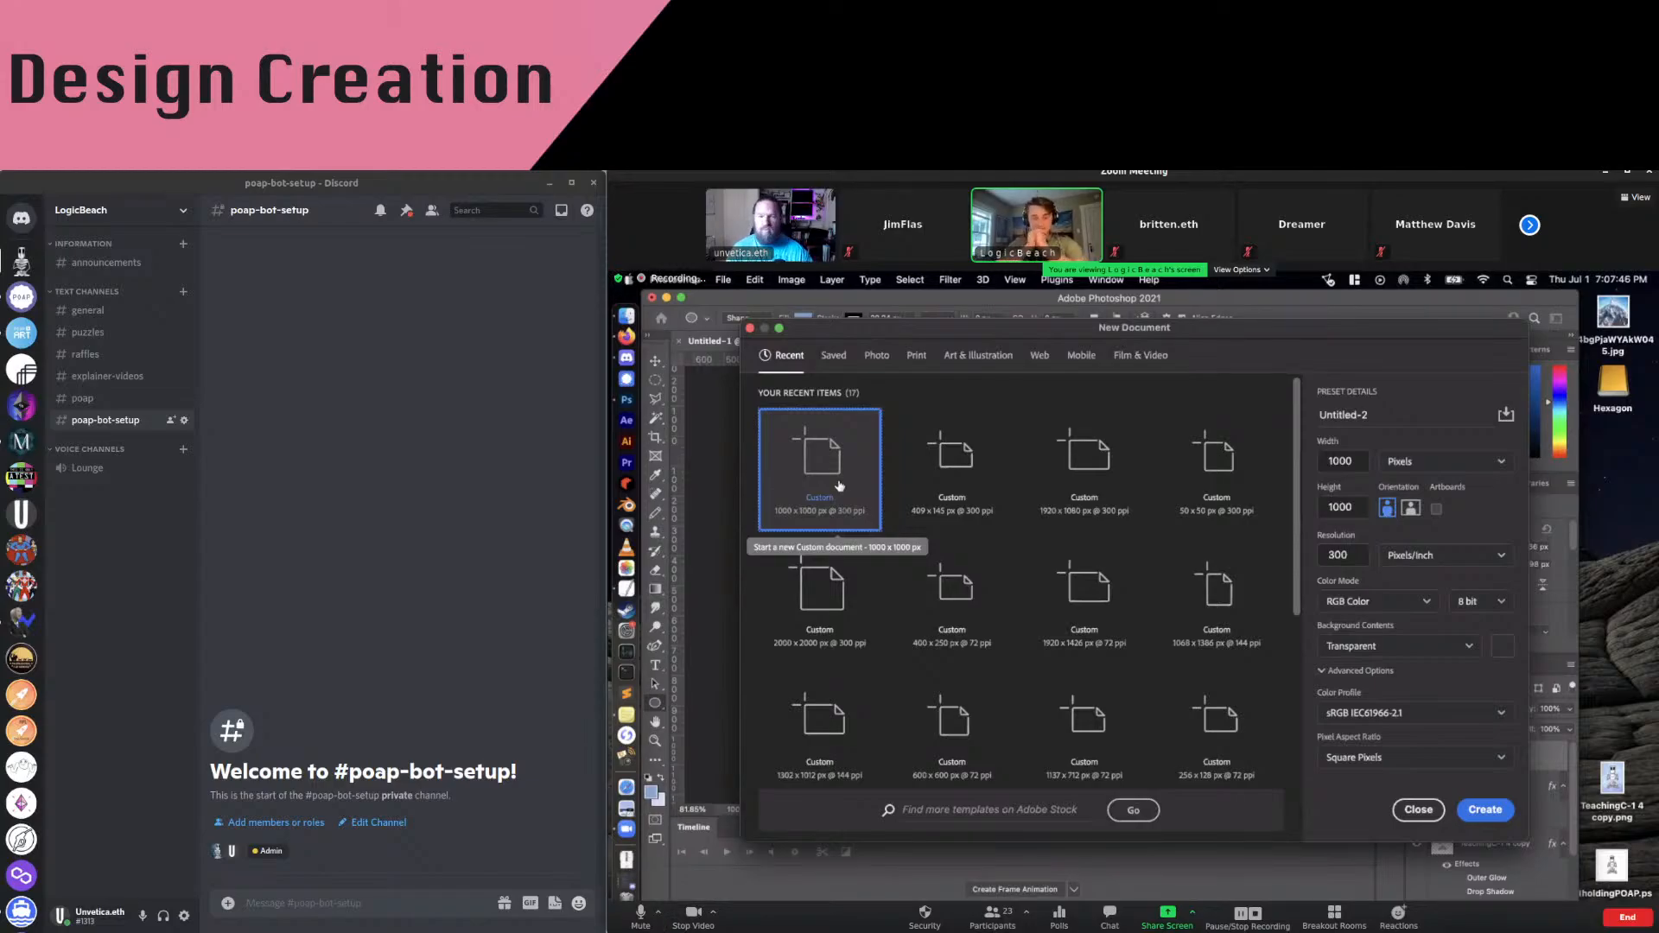
Mute the call microphone and create the 1000 × 1000 px, 300 ppi transparent Untitled-2 document
left_click(640, 917)
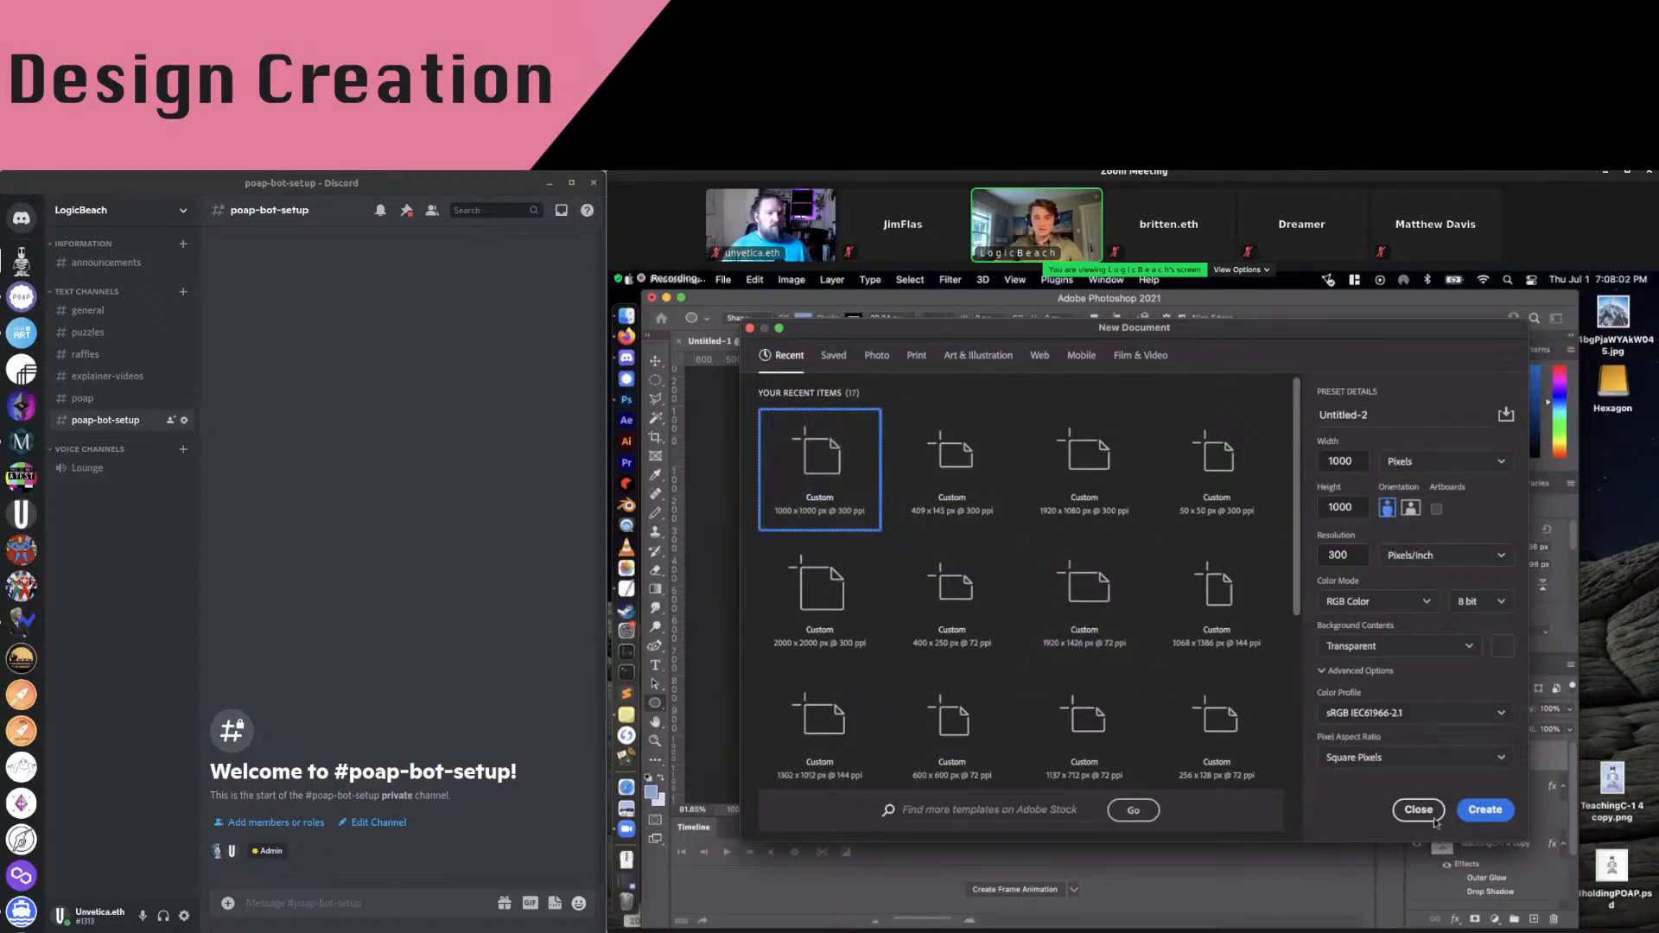
left_click_drag(1138, 328, 1027, 335)
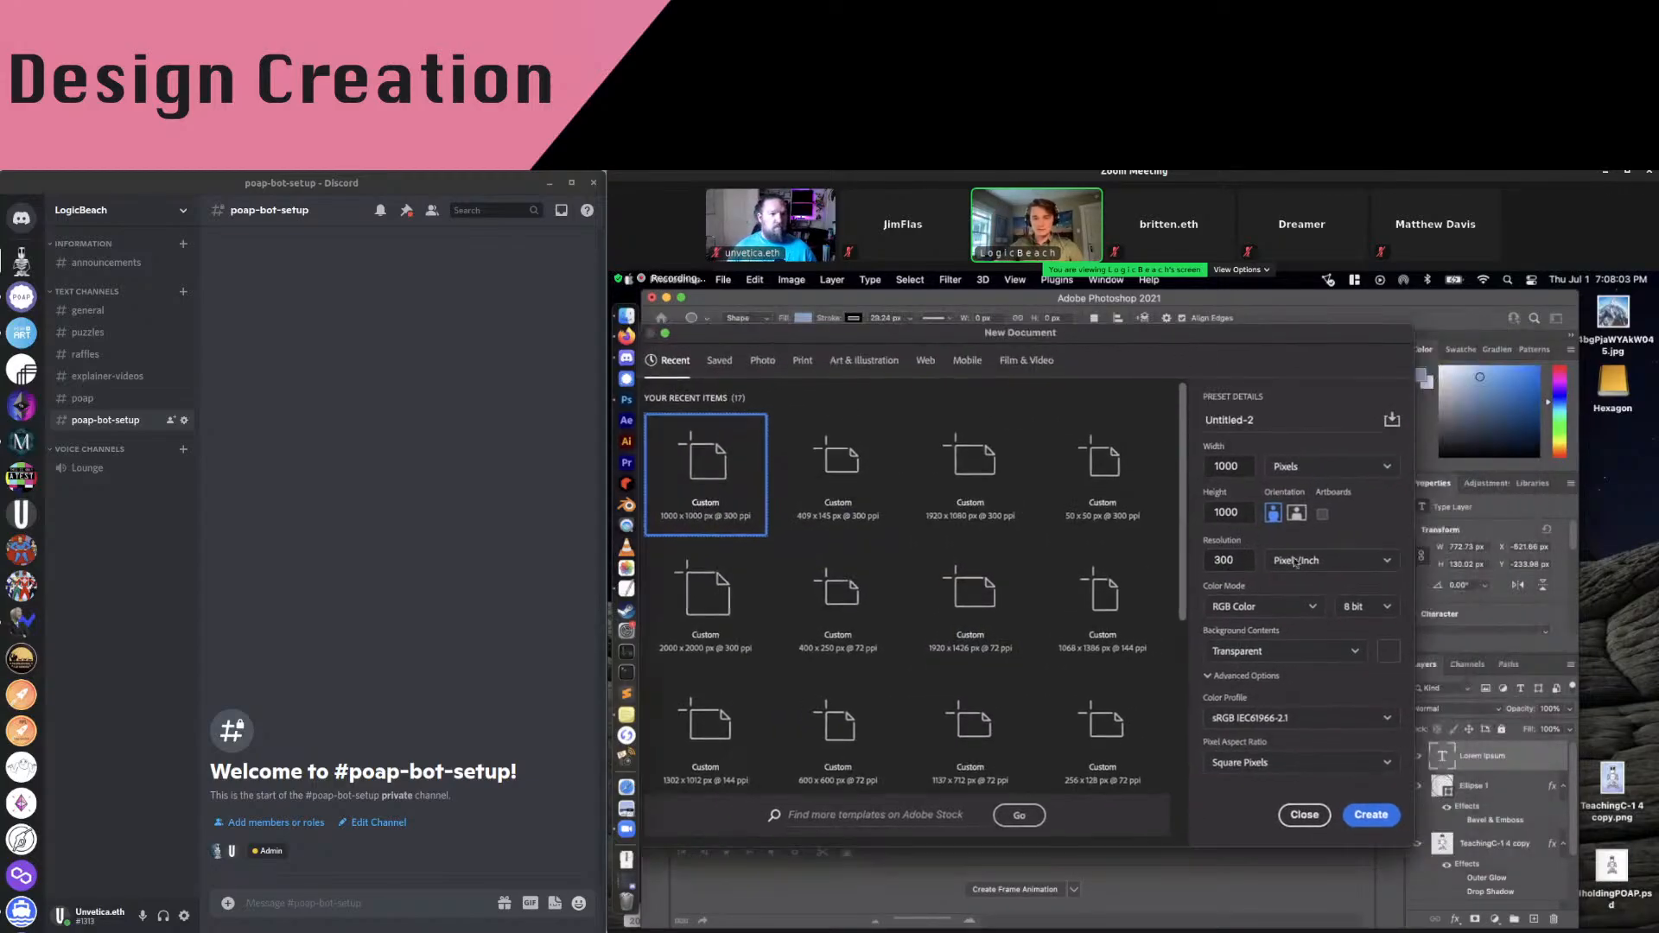
left_click(1392, 814)
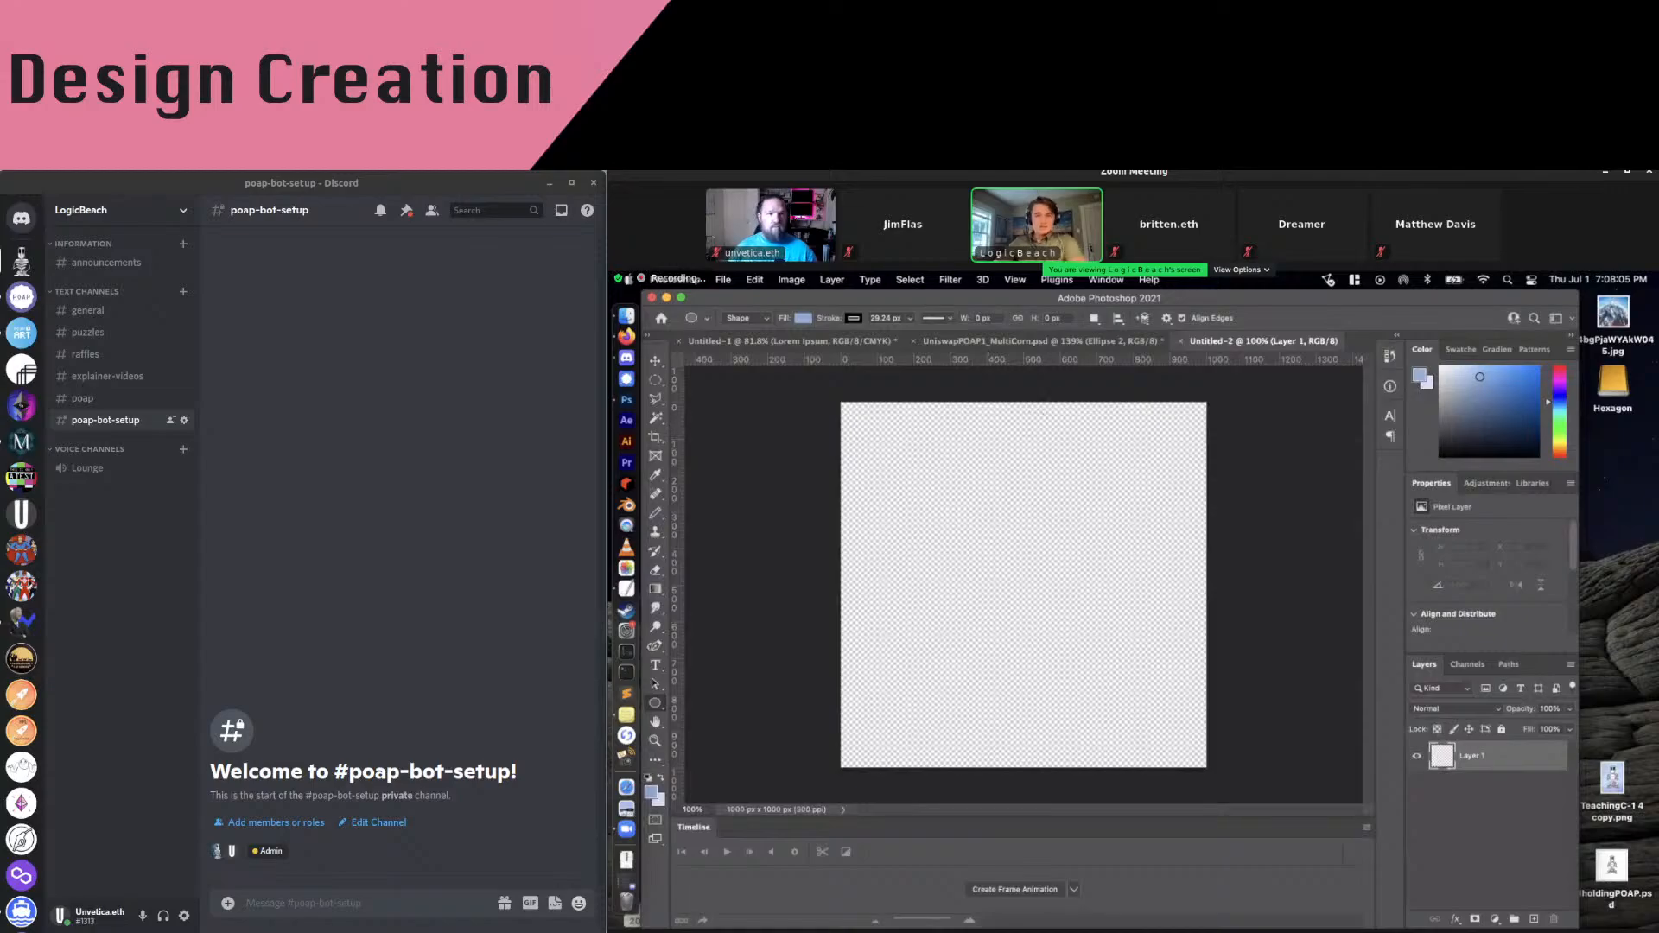
left_click(1015, 279)
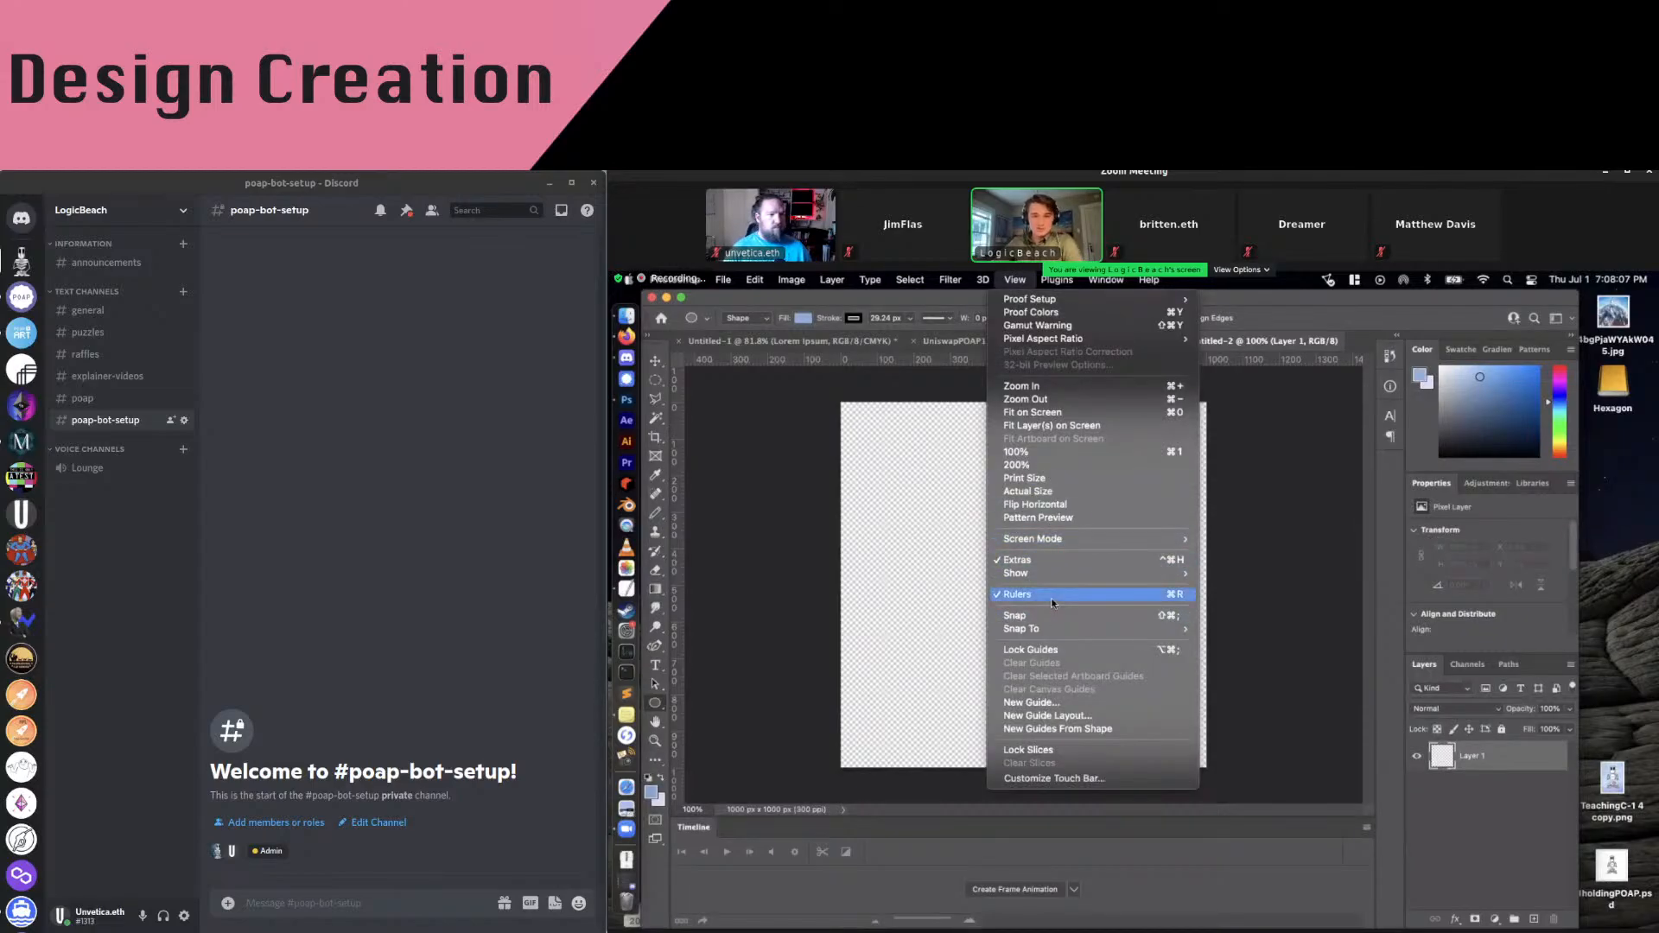
left_click(1029, 363)
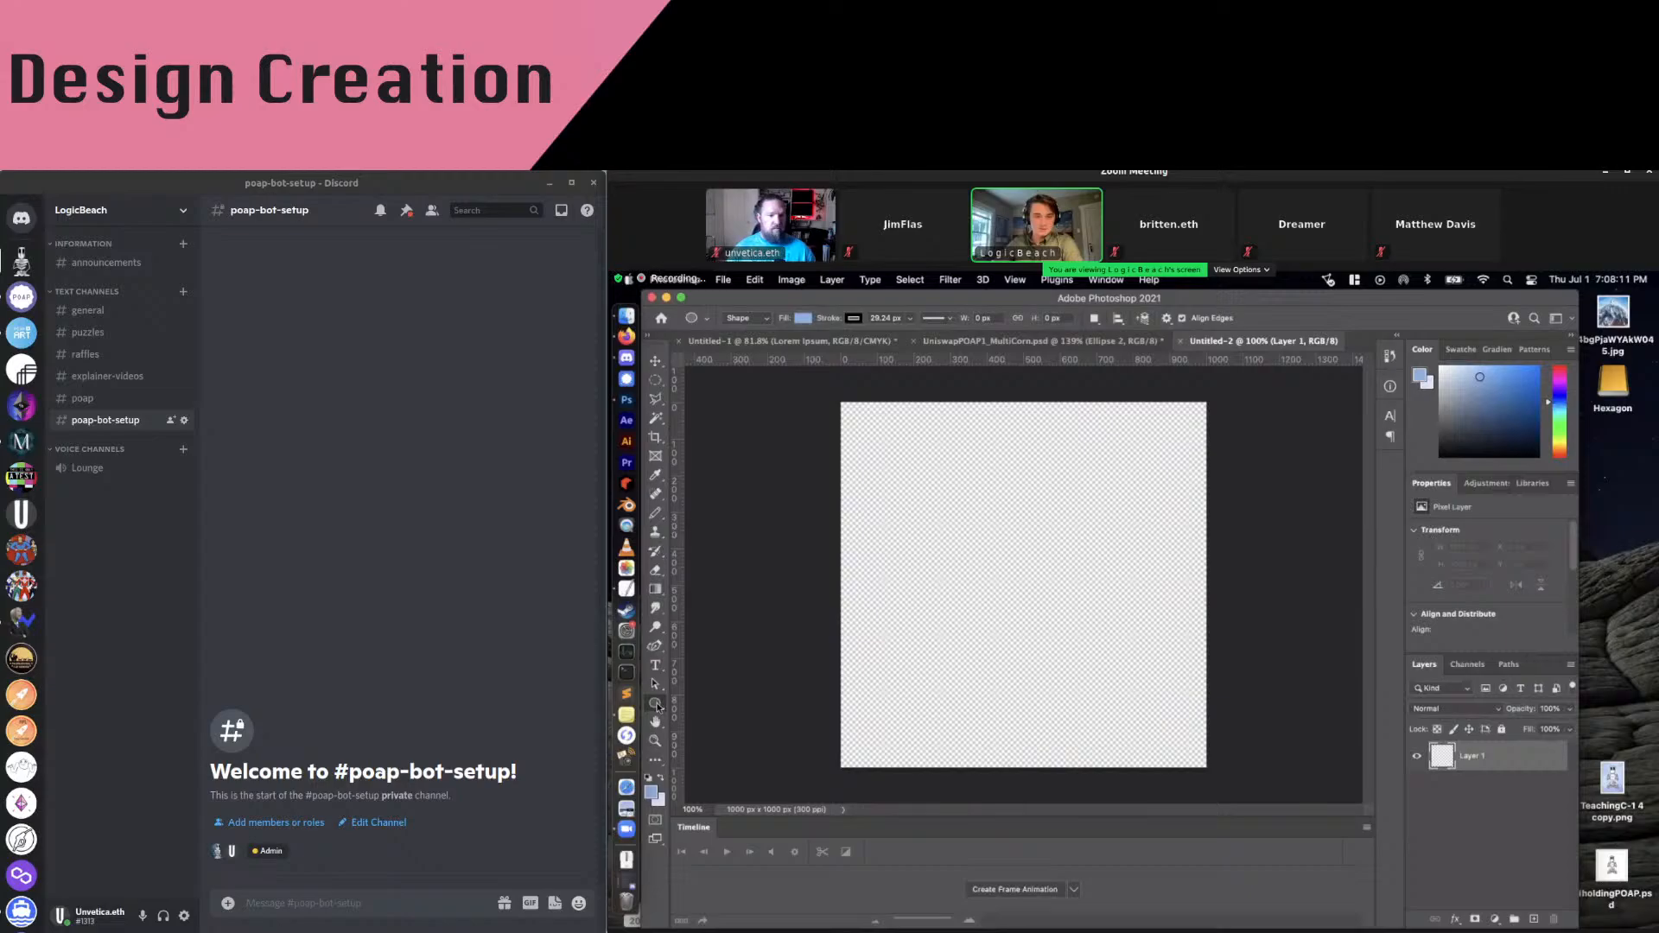
left_click(743, 320)
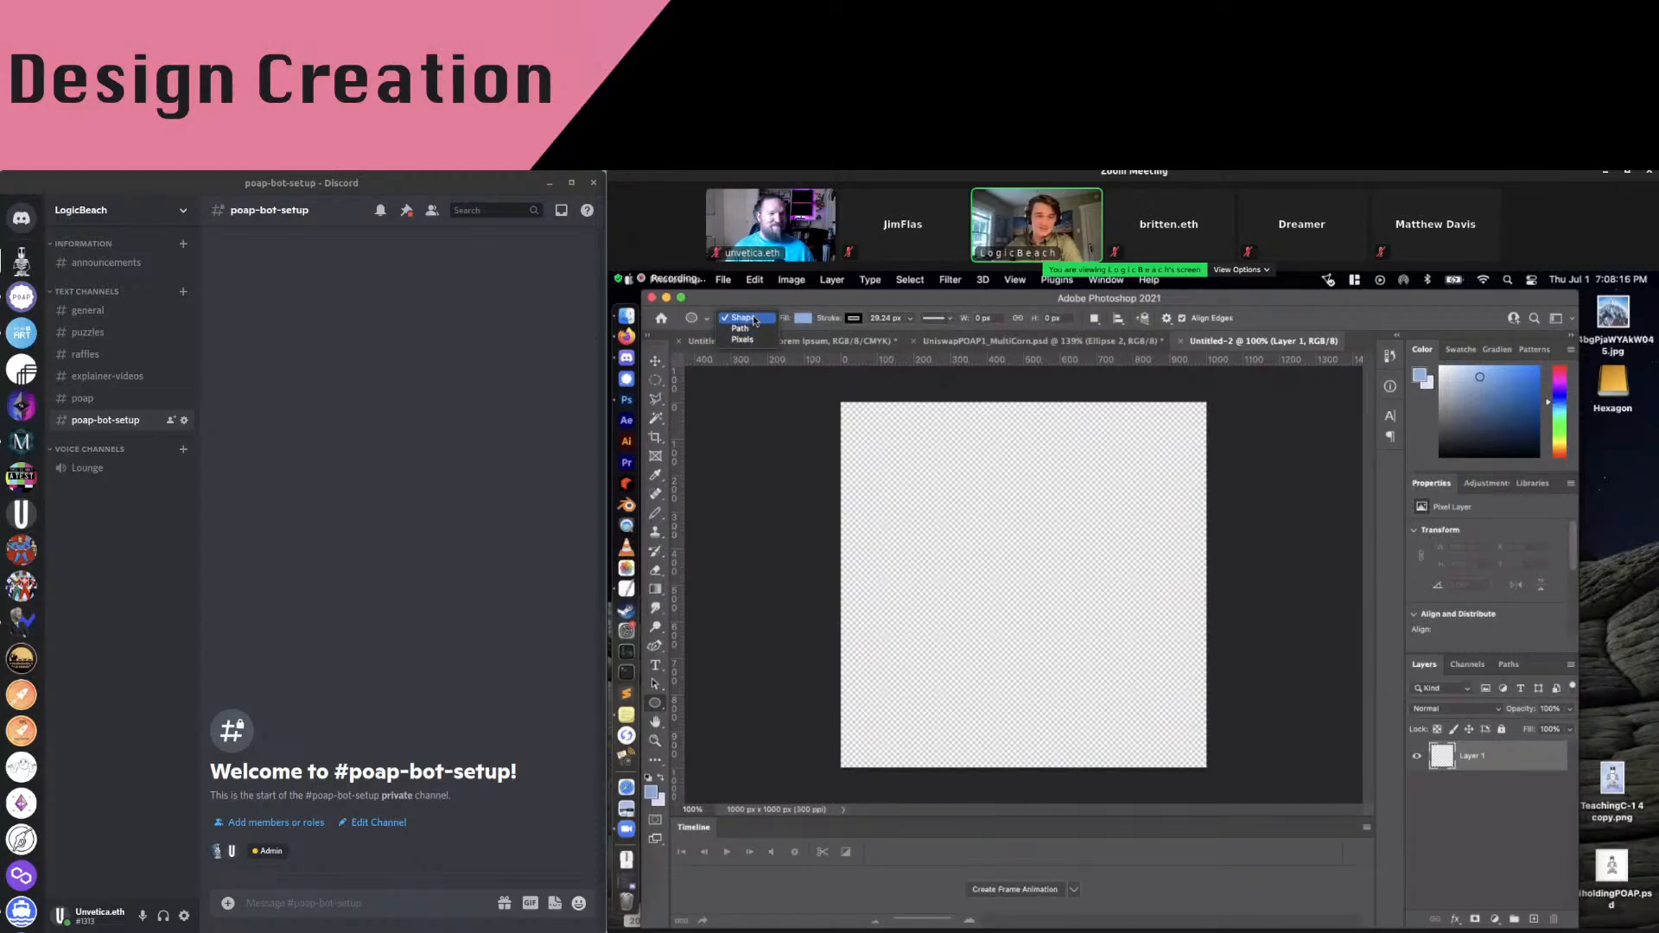
left_click(753, 320)
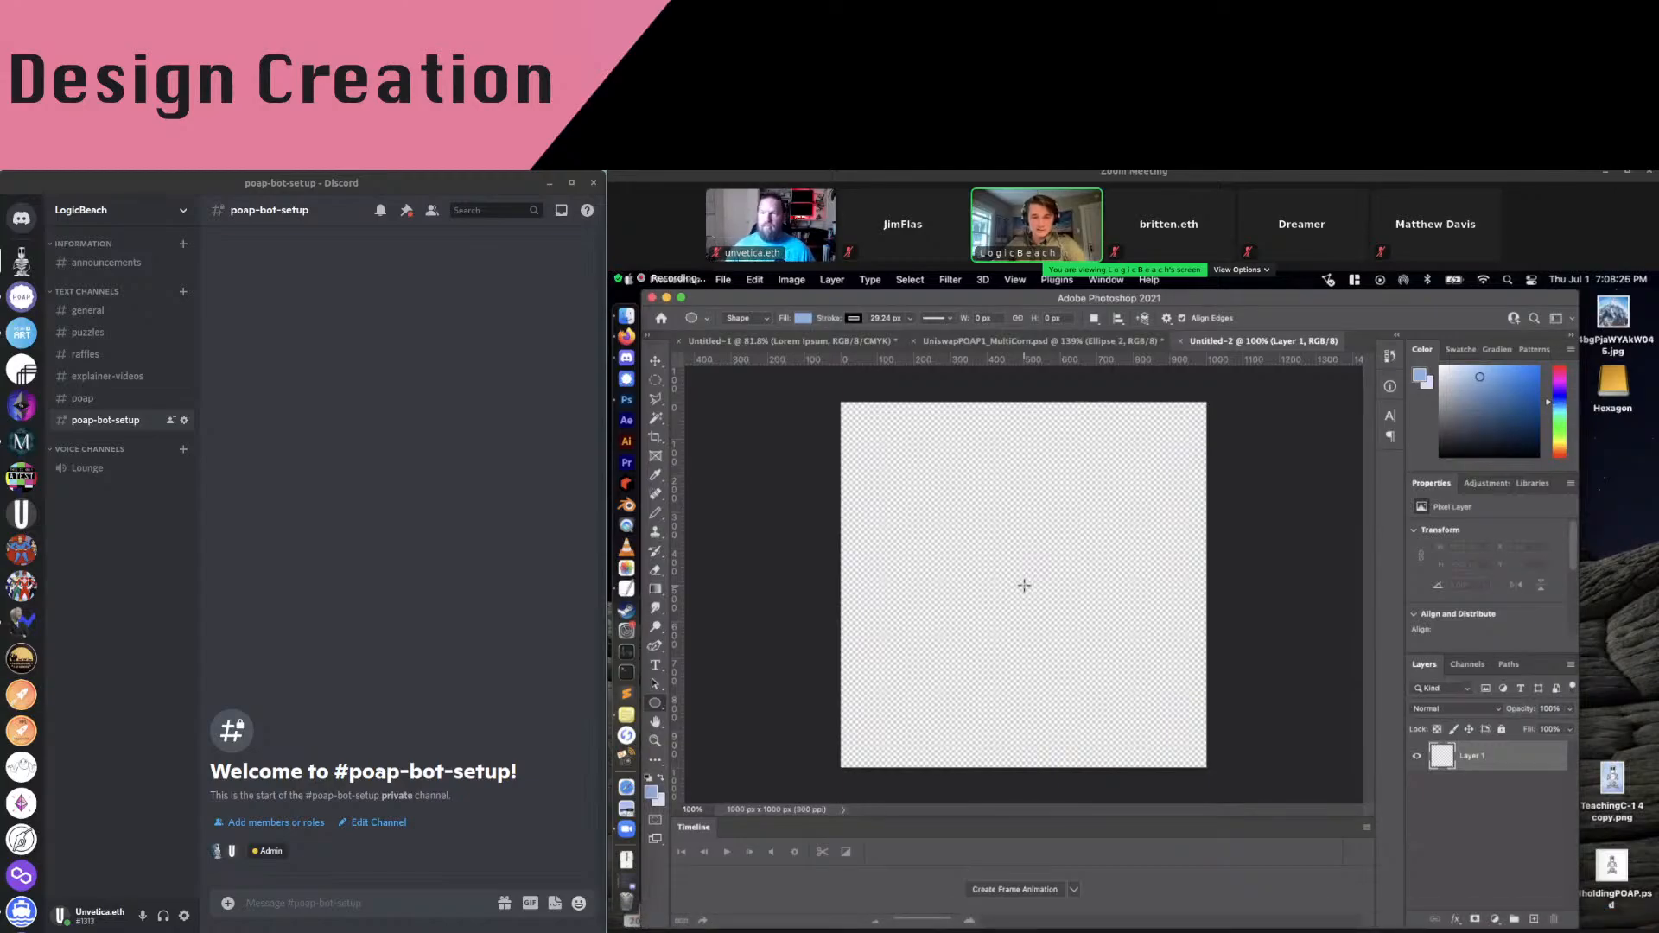
Draw a 1002 × 1002 px circle, Ellipse 1, filling the whole canvas
mouse_move(1024, 586)
left_mouse_down()
mouse_move(1143, 532)
mouse_move(1198, 425)
mouse_move(1170, 456)
mouse_move(1168, 438)
mouse_move(1025, 451)
mouse_move(1037, 537)
mouse_move(1081, 547)
mouse_move(1077, 477)
mouse_move(1092, 474)
mouse_move(1016, 587)
mouse_move(1133, 475)
mouse_move(1109, 486)
mouse_move(1150, 363)
mouse_move(1209, 348)
left_mouse_up()
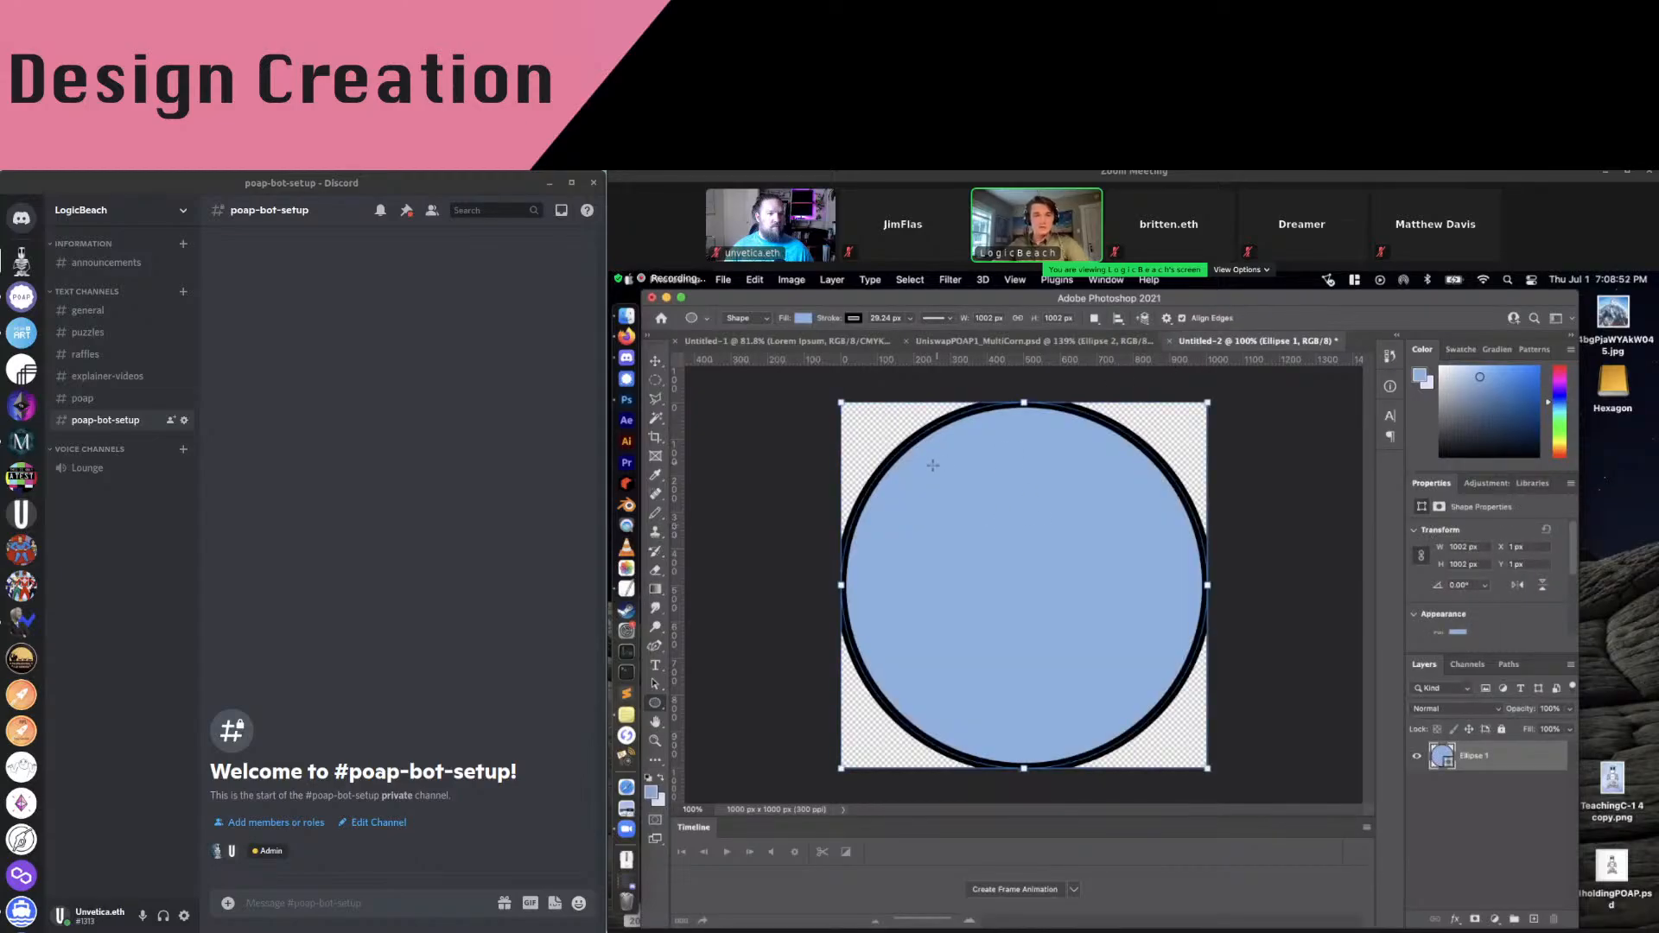
left_click(803, 318)
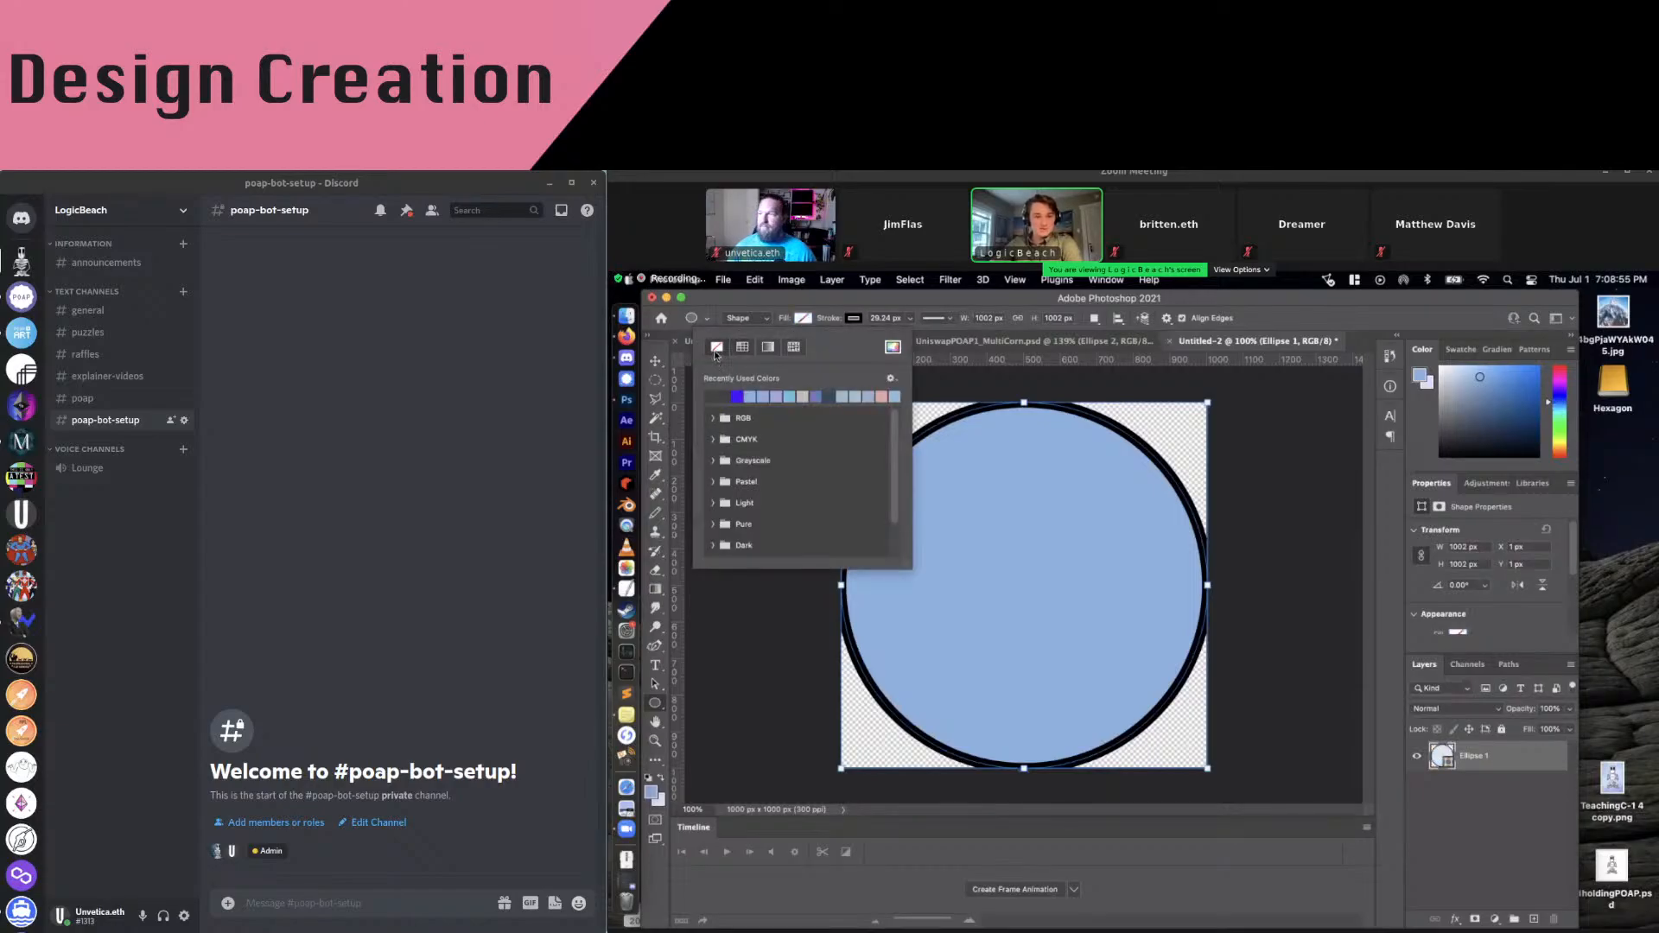
Remove the circle's fill and align its stroke to the inside of the shape
left_click(716, 347)
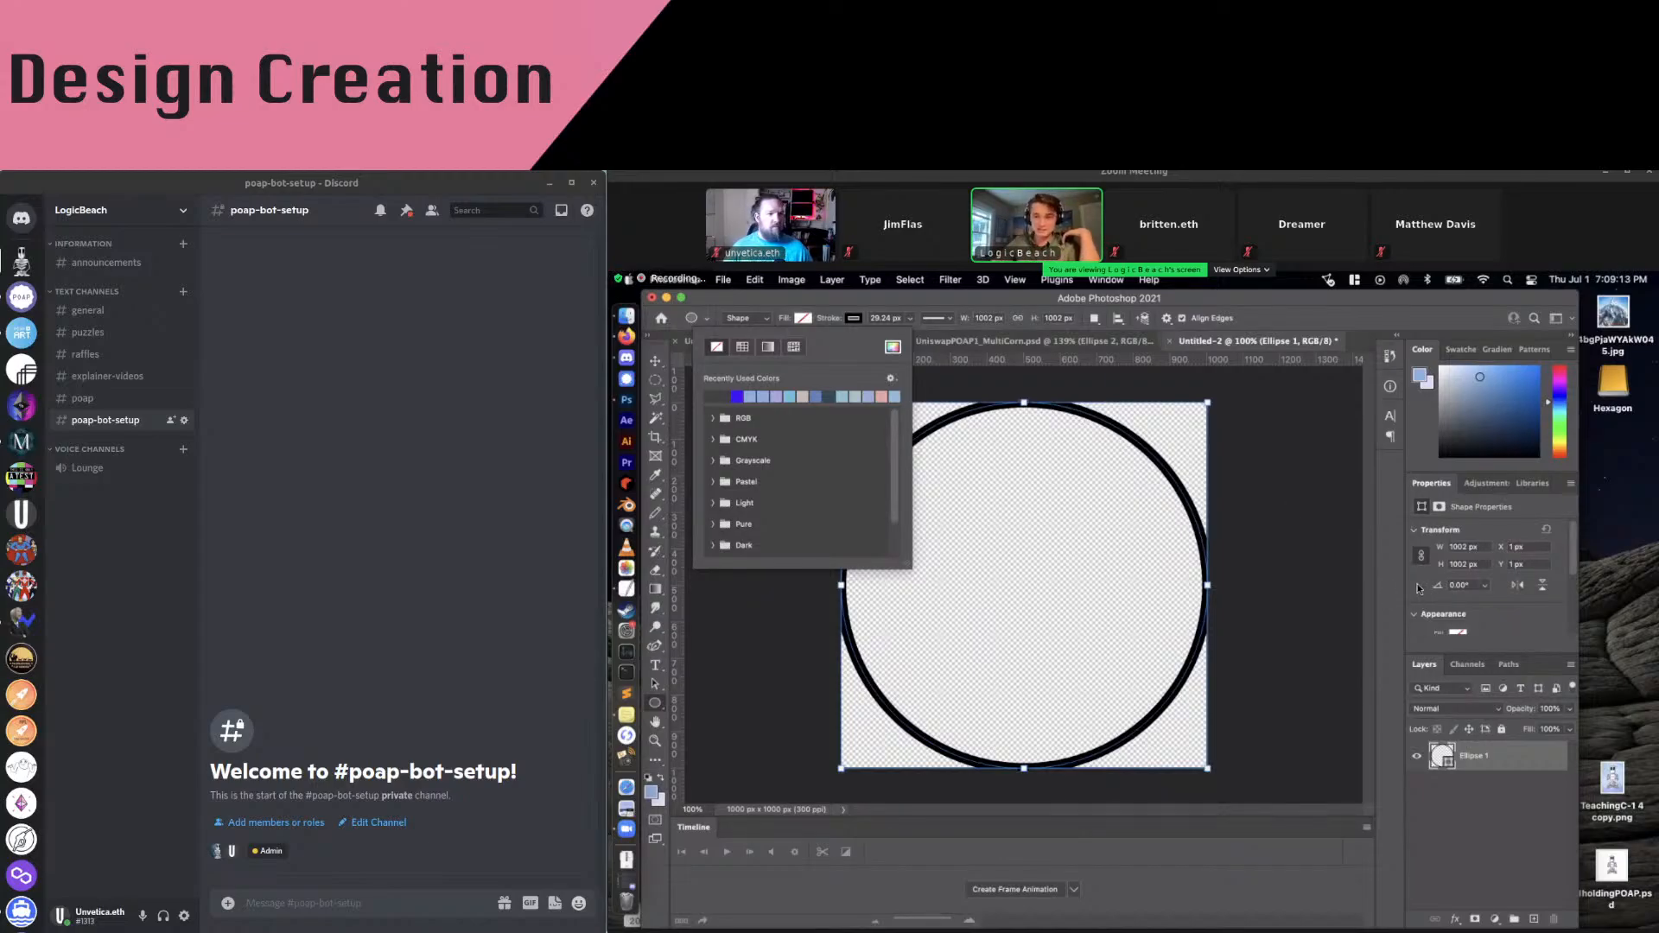
left_click(1167, 455)
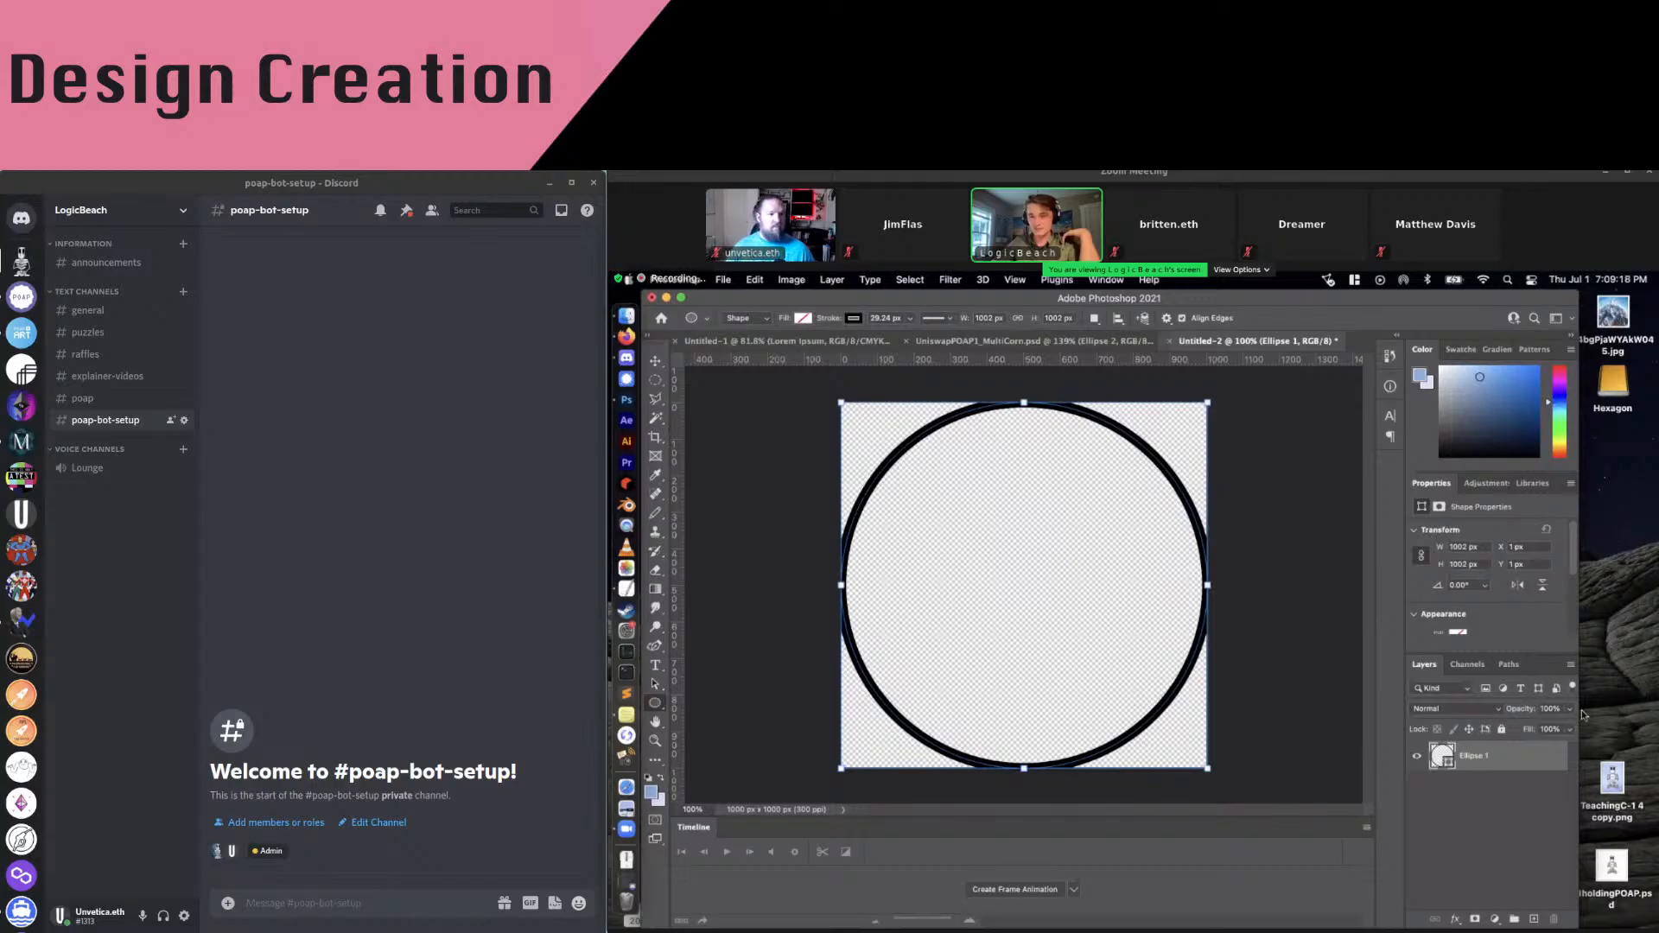
scroll(1480, 558, "down", 3)
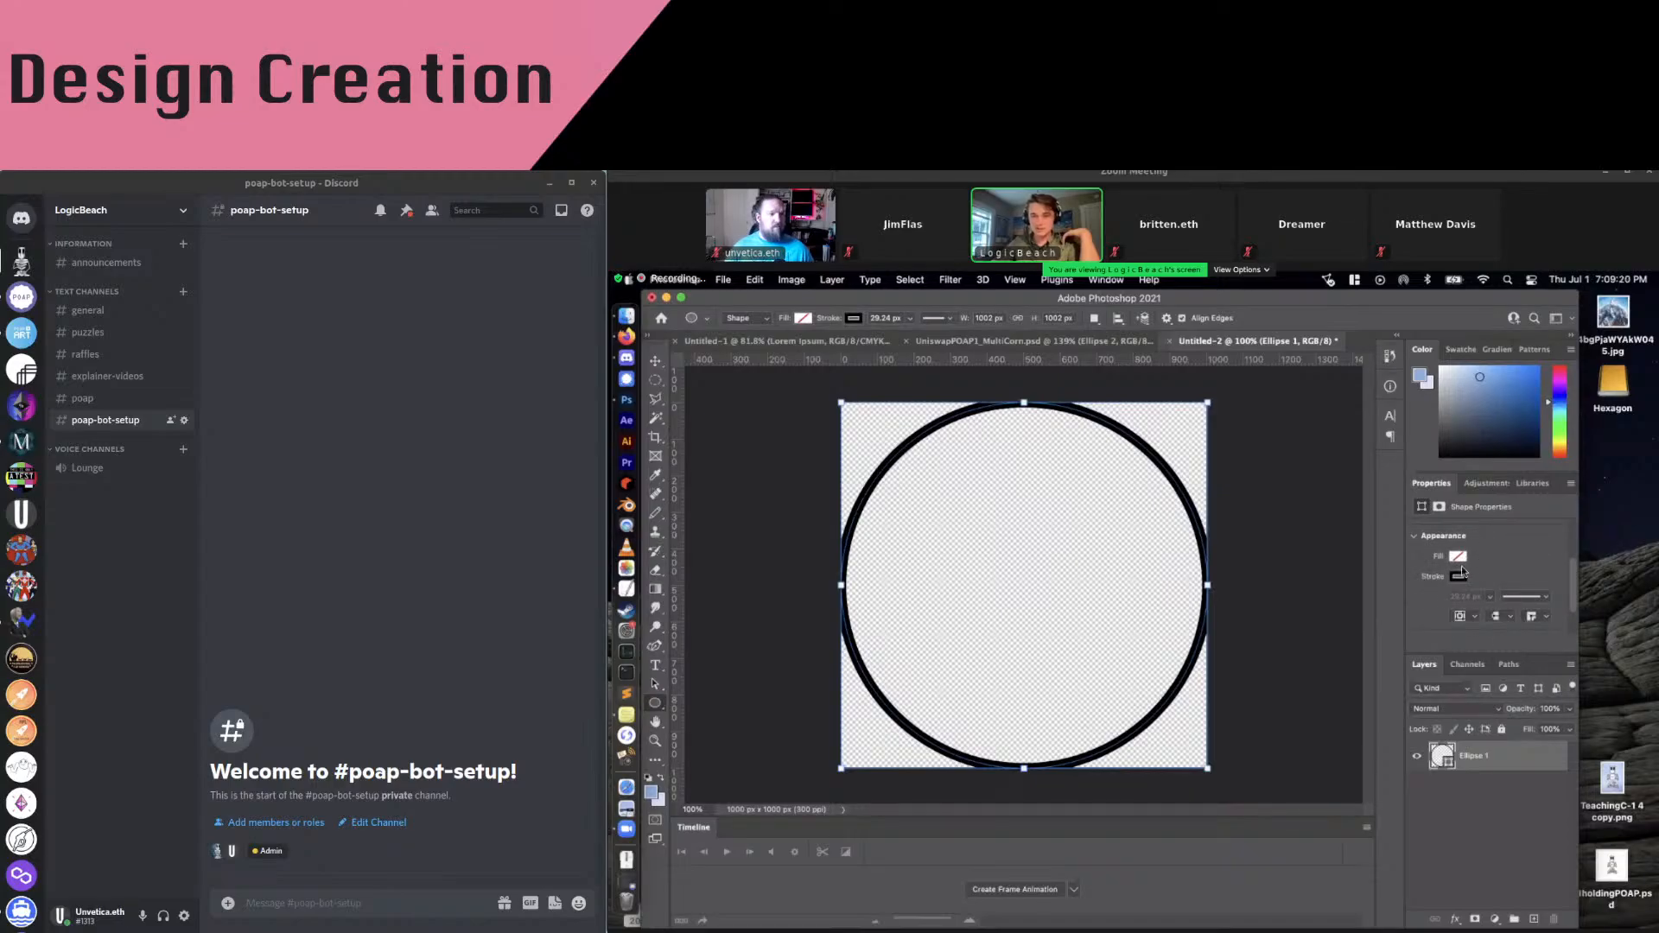
scroll(1463, 580, "down", 1)
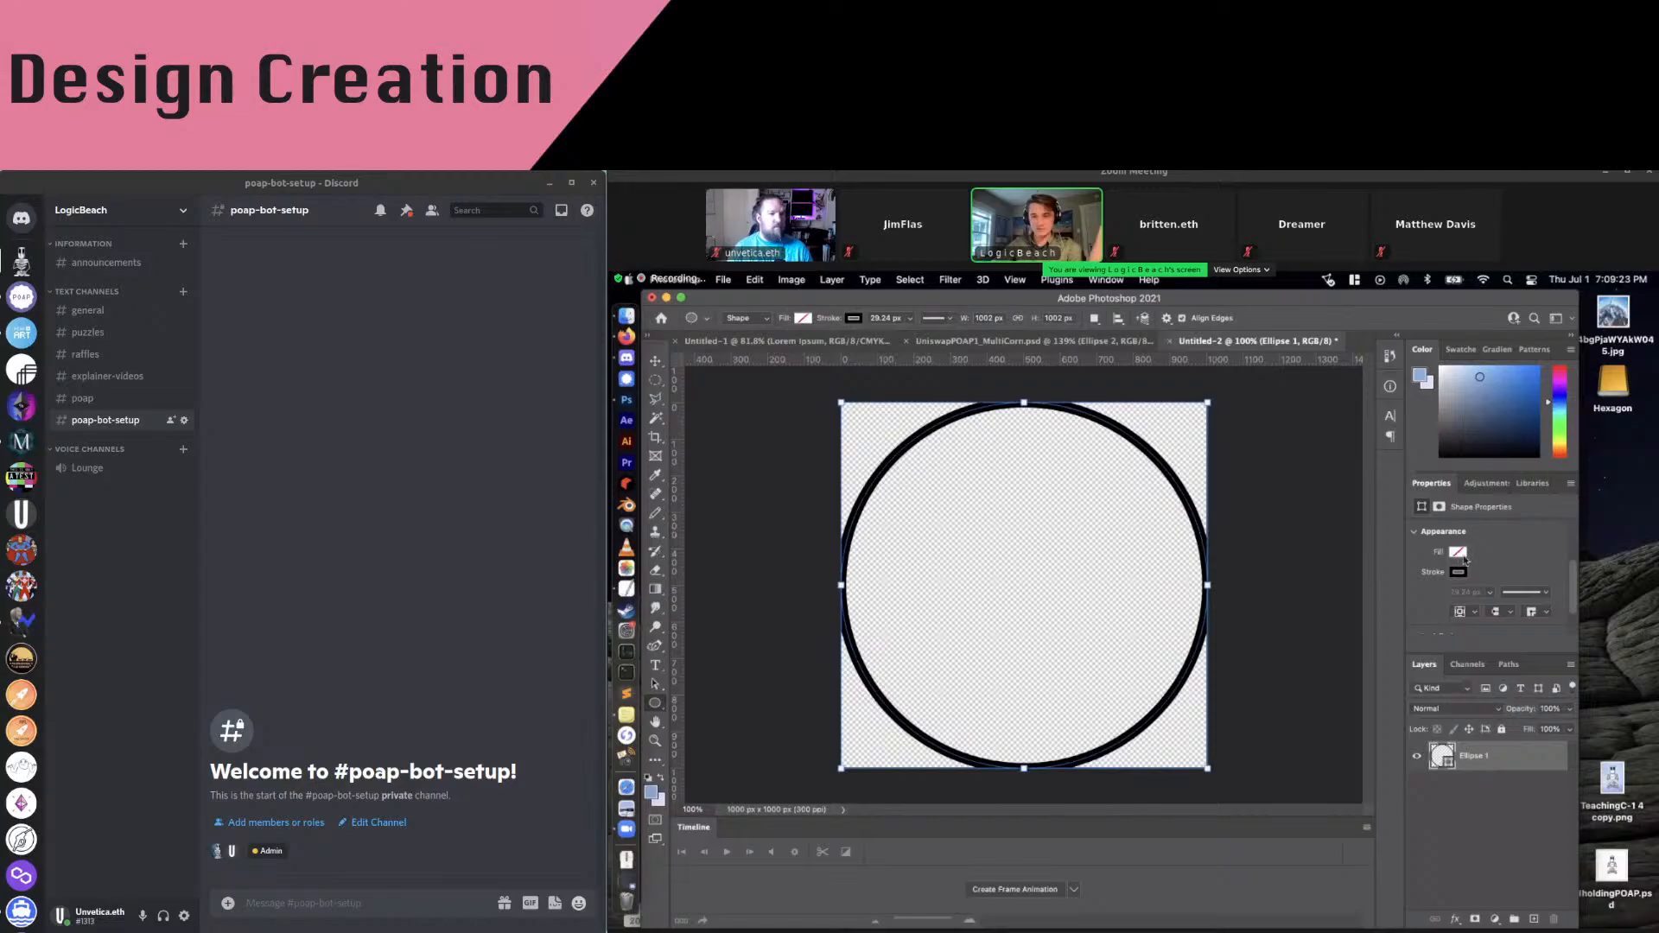
left_click(1475, 612)
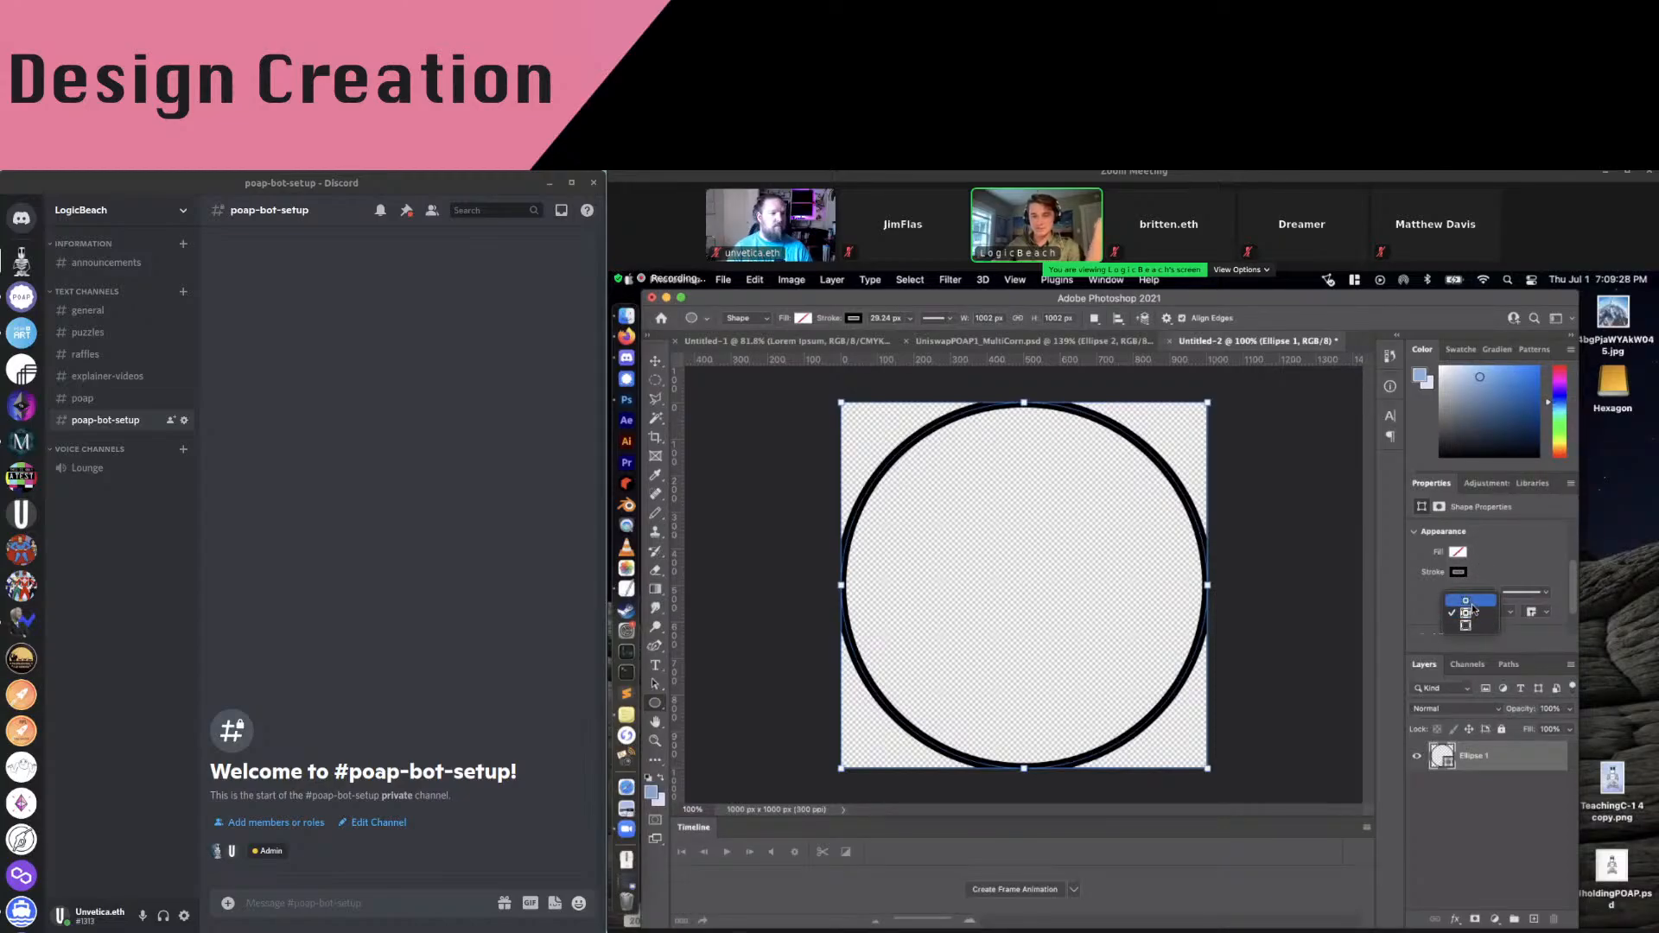
left_click(1469, 602)
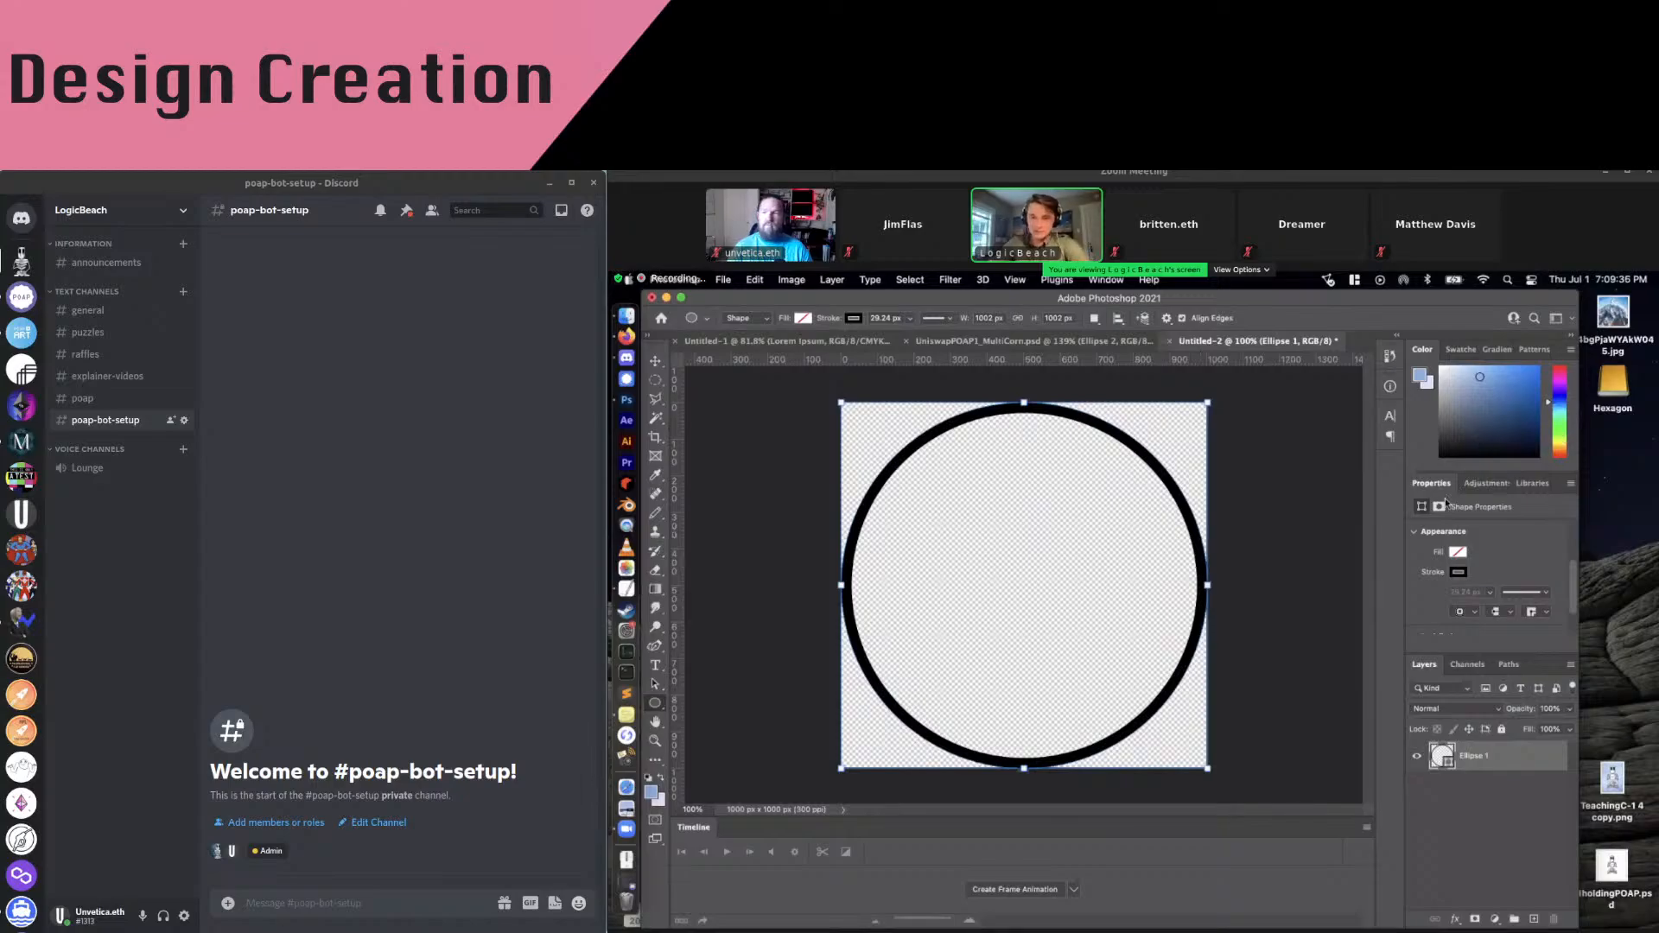
Recolour the ring's stroke a darker blue, then deselect the Ellipse 1 layer
scroll(1481, 552, "up", 1)
left_click(1460, 594)
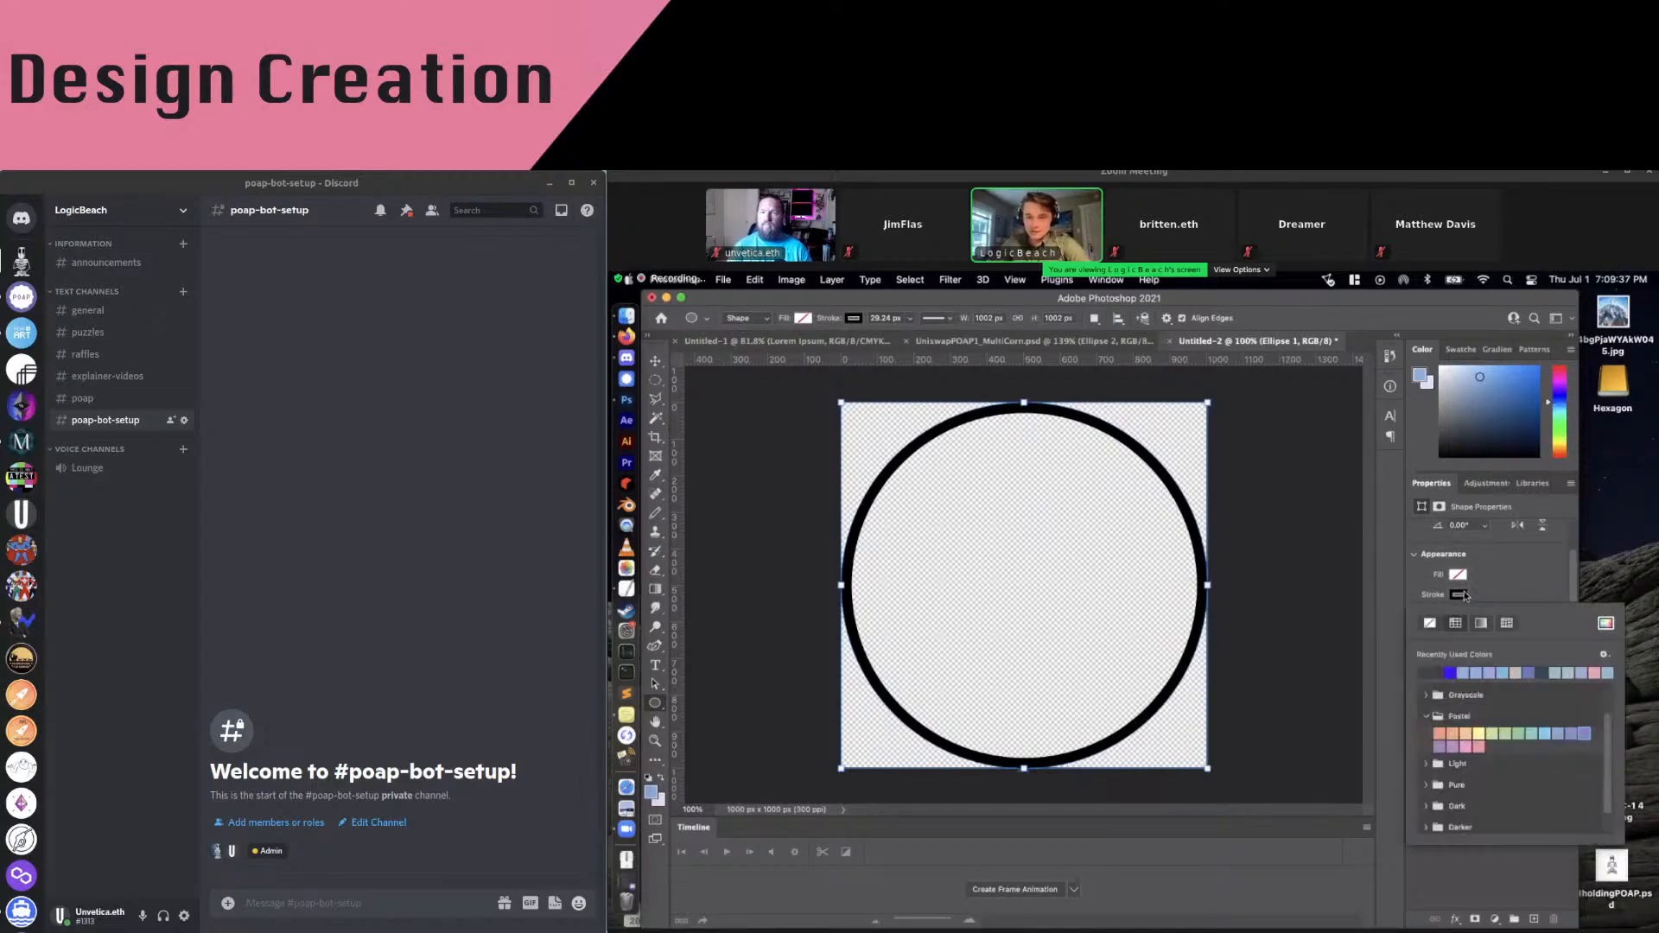
left_click(1469, 672)
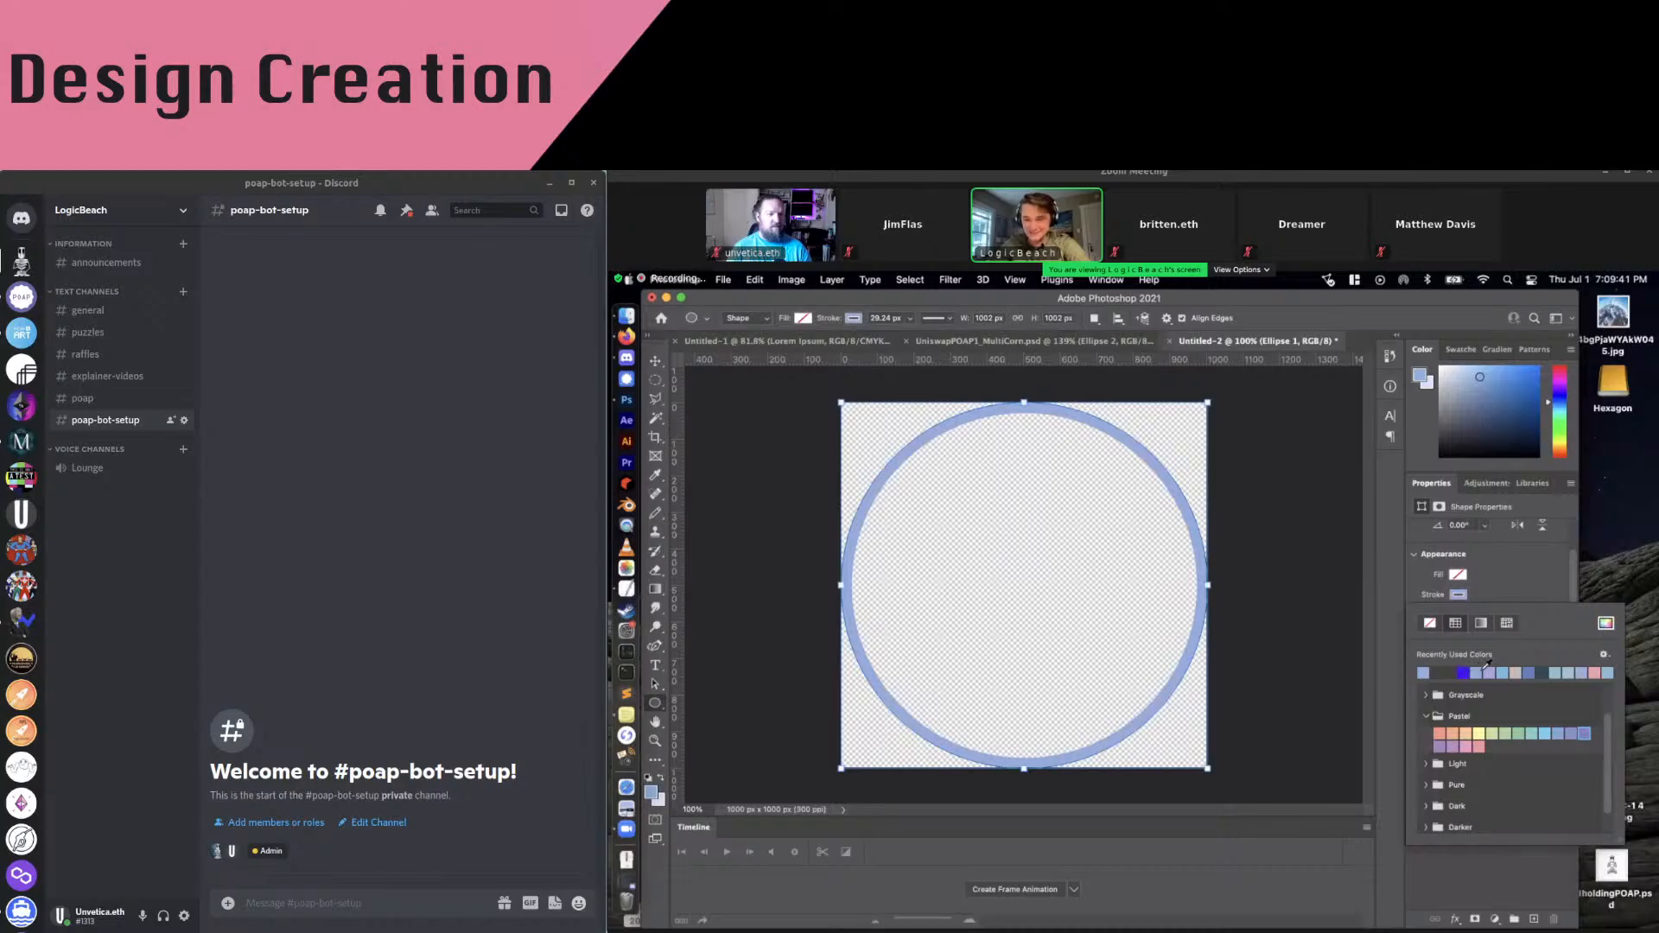
left_click(1530, 672)
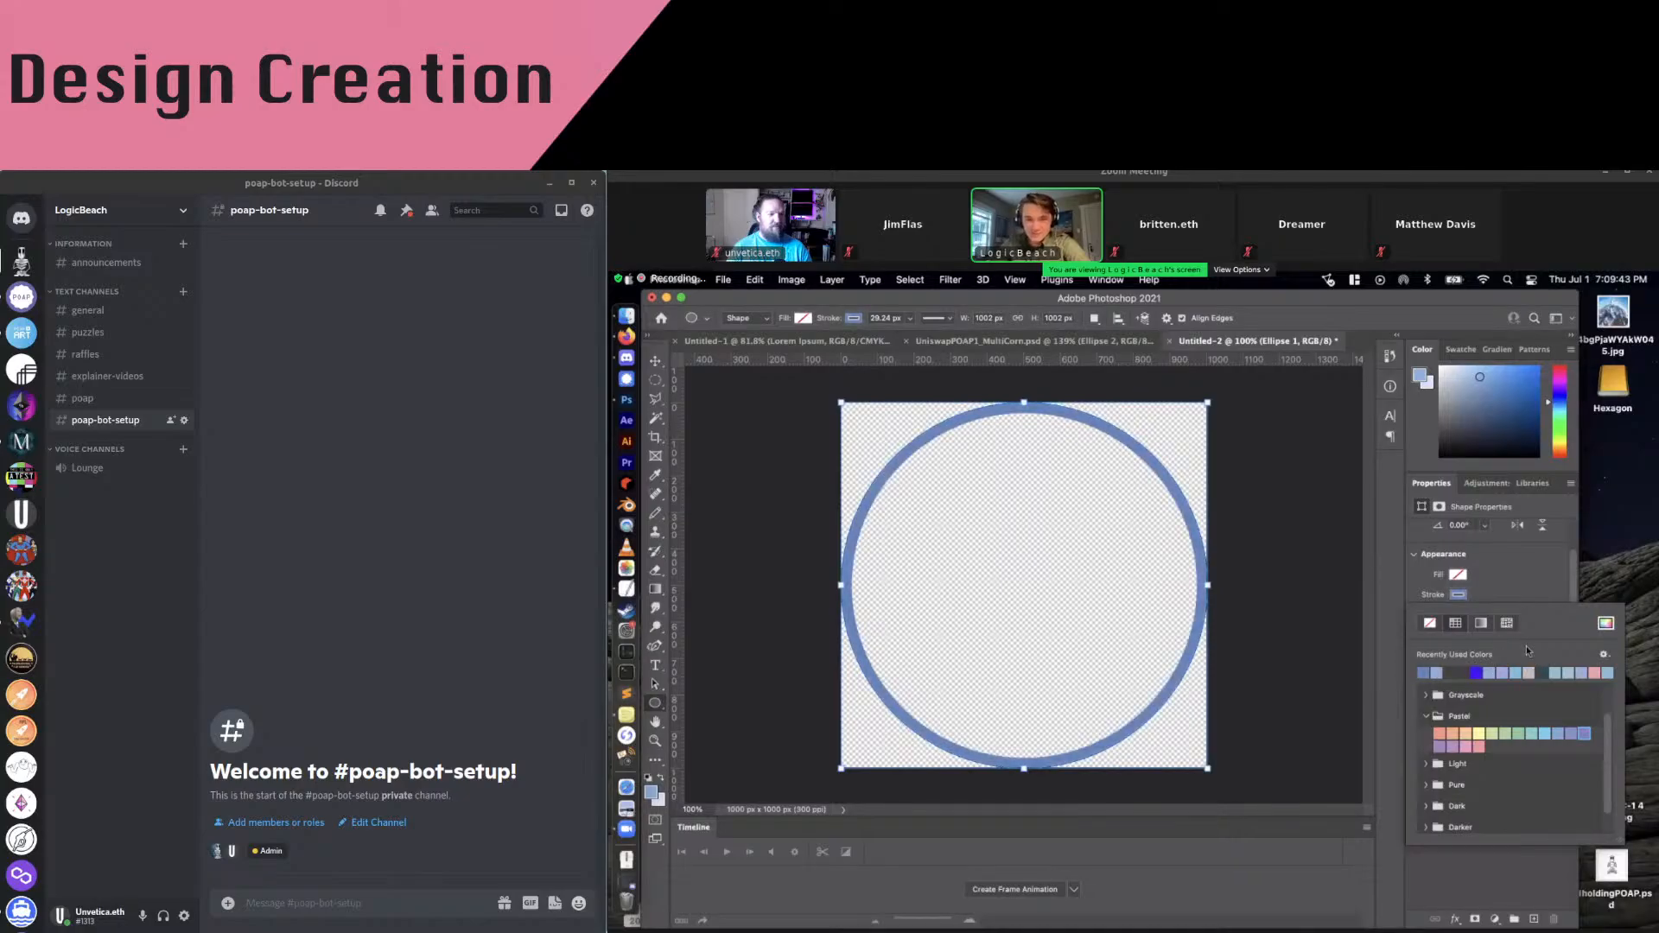
left_click(1510, 593)
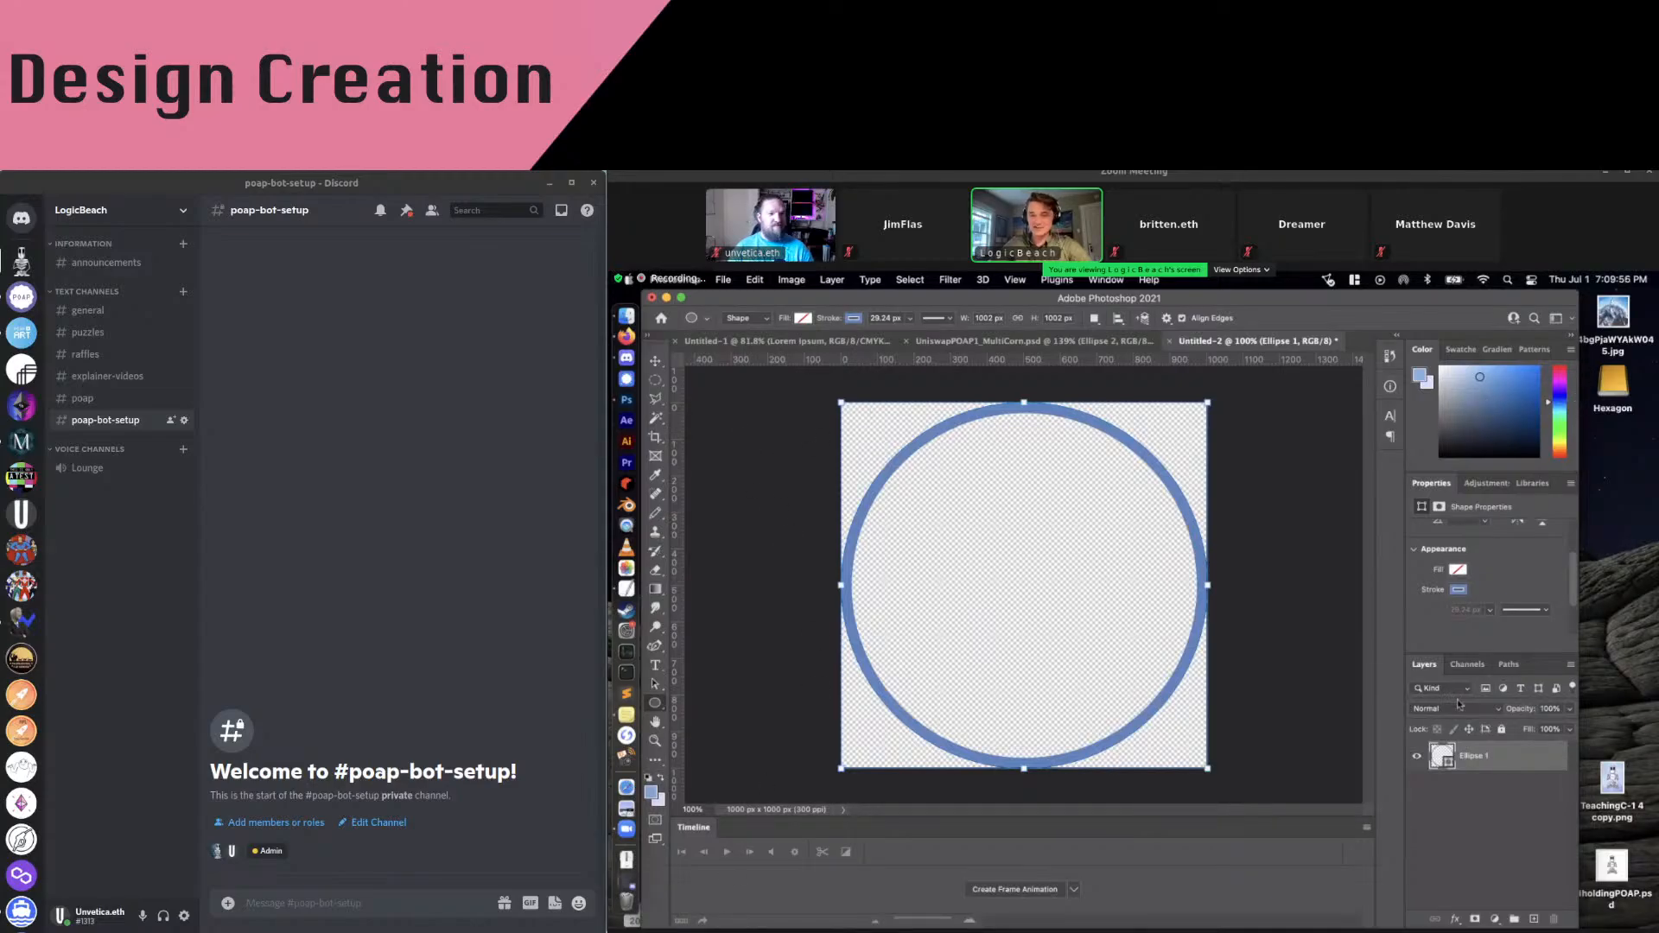
left_click(1438, 862)
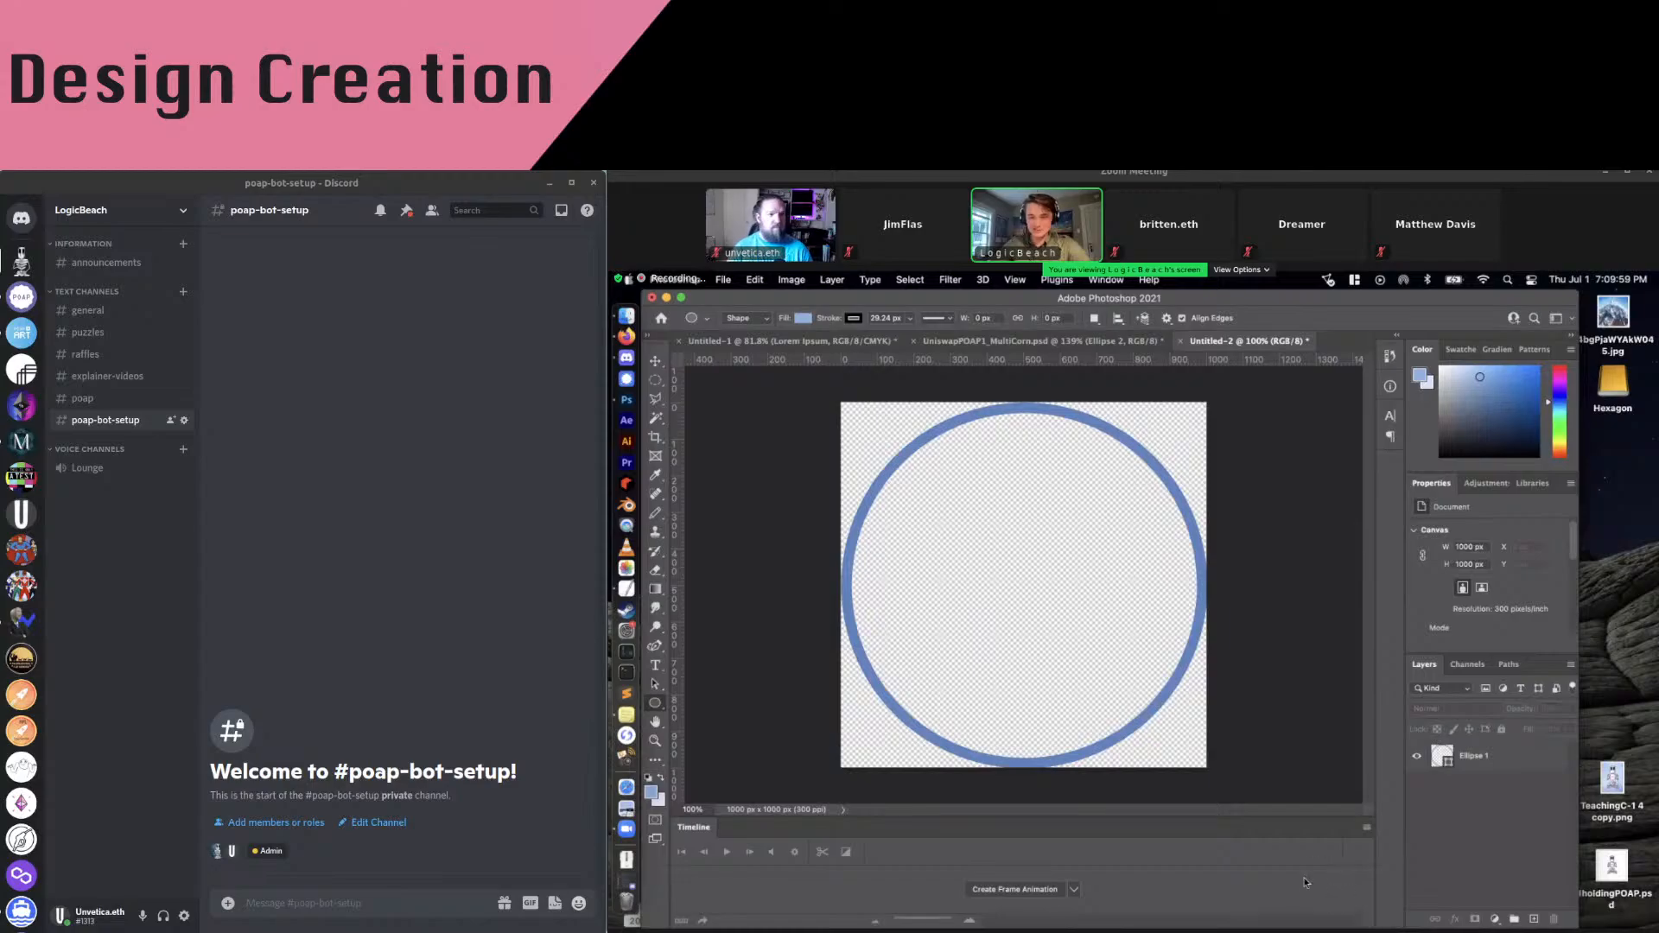
Add Layer 1 beneath Ellipse 1 and fill it with a diagonal pastel gradient
left_click(1533, 920)
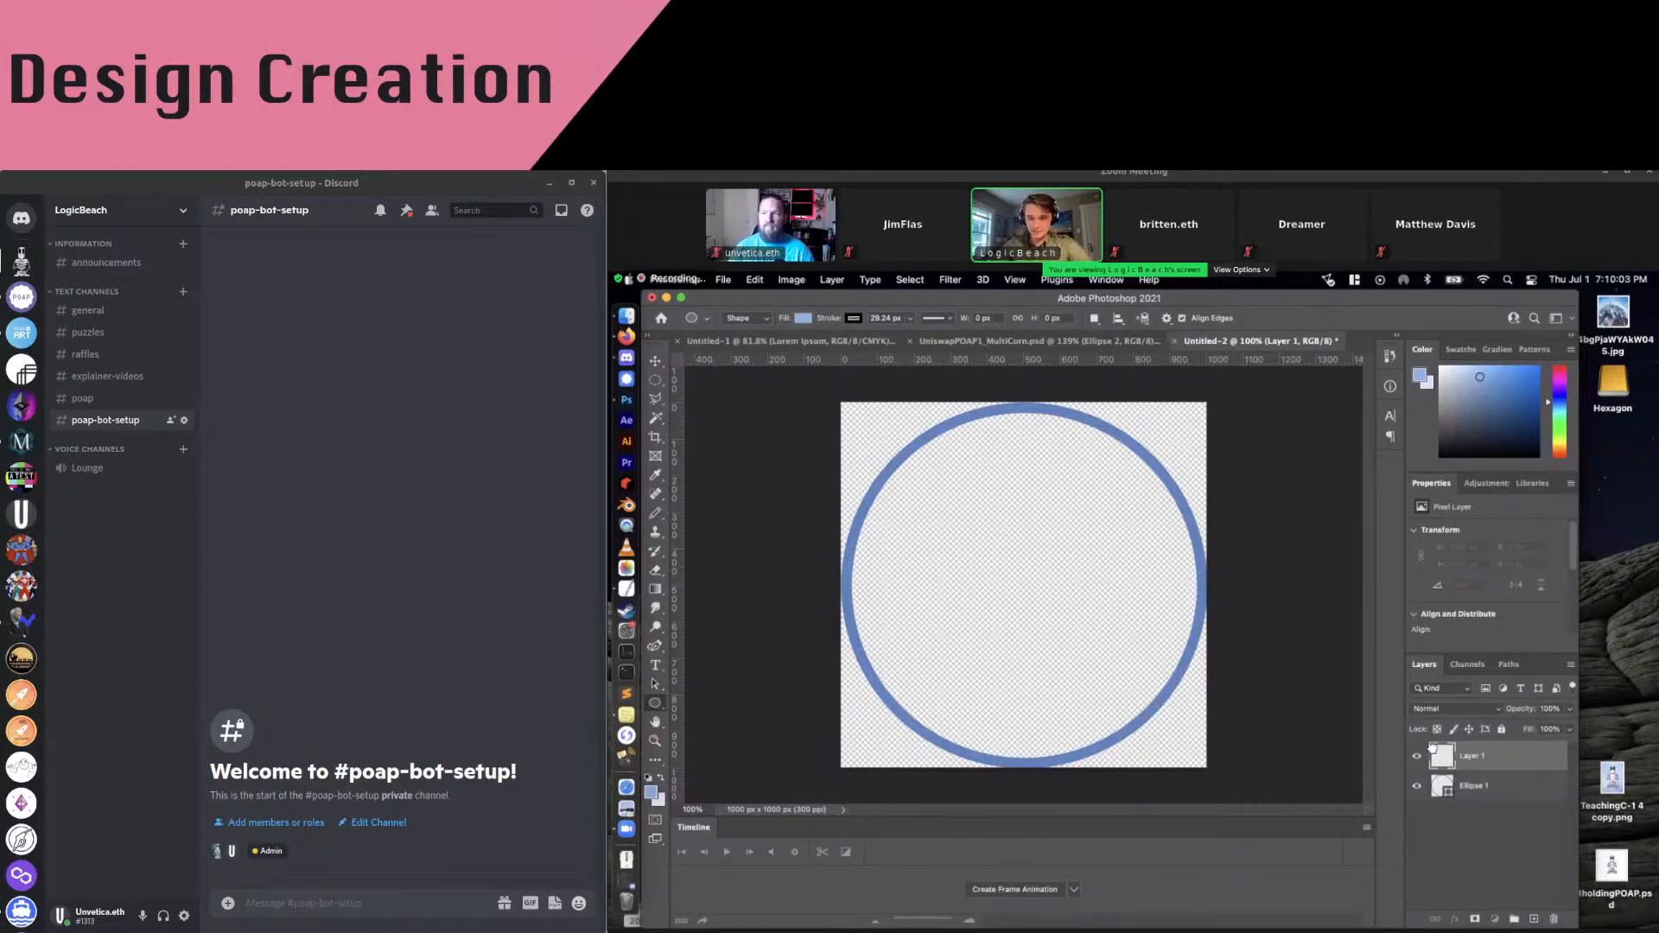
left_click_drag(1433, 748, 1425, 807)
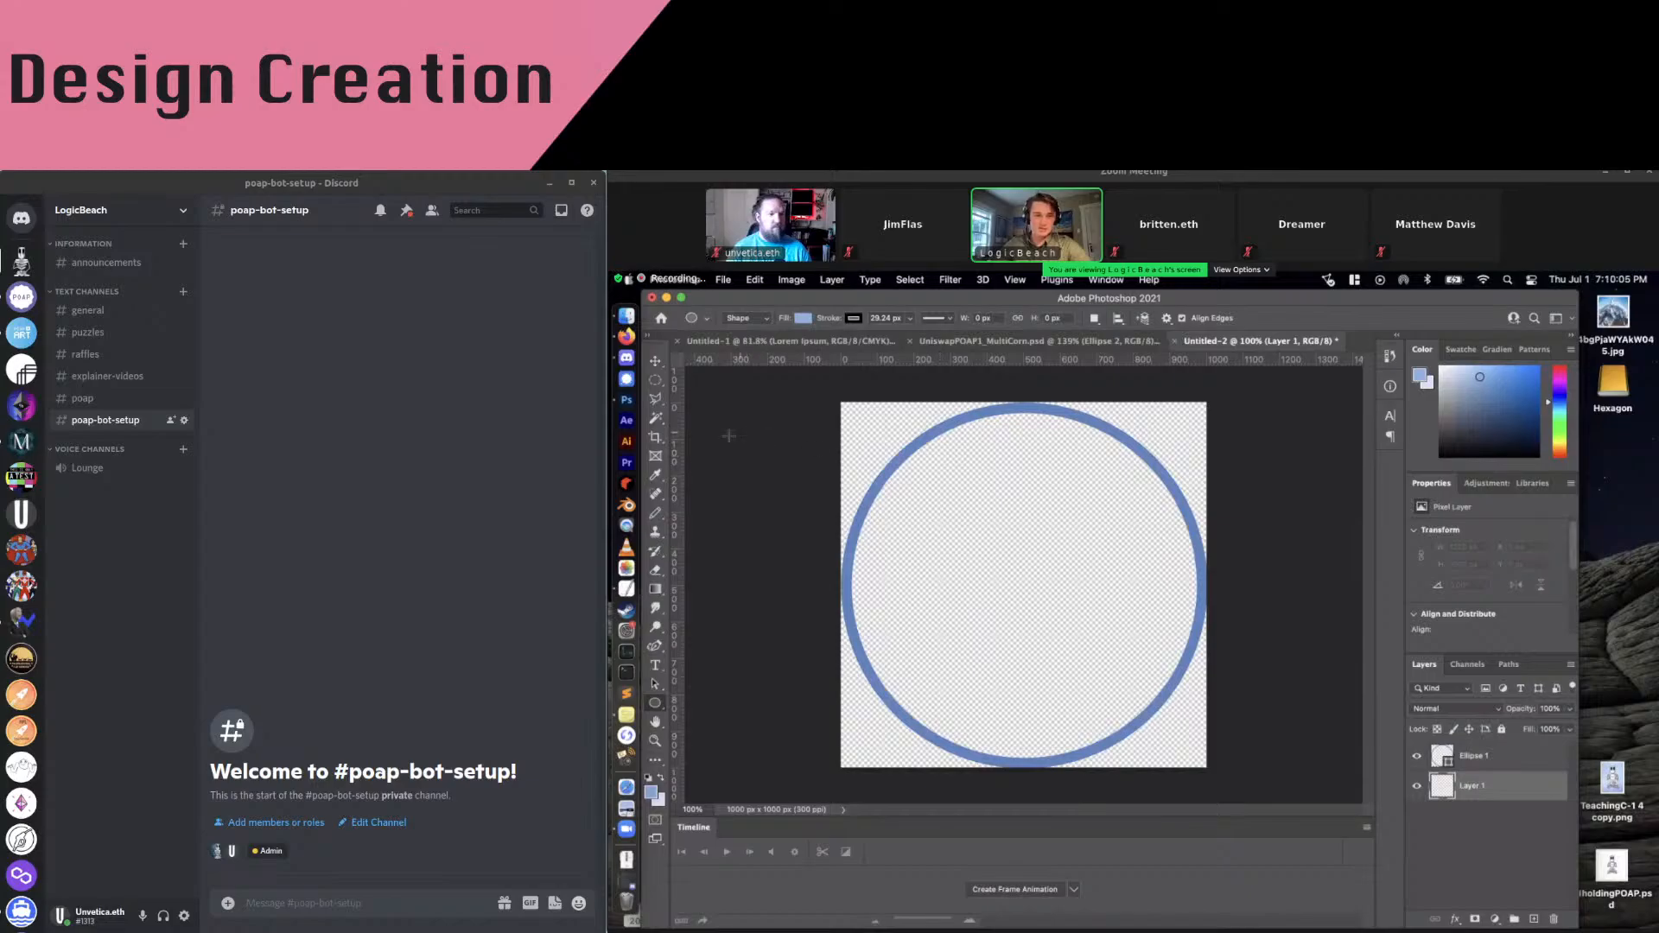
left_click(655, 591)
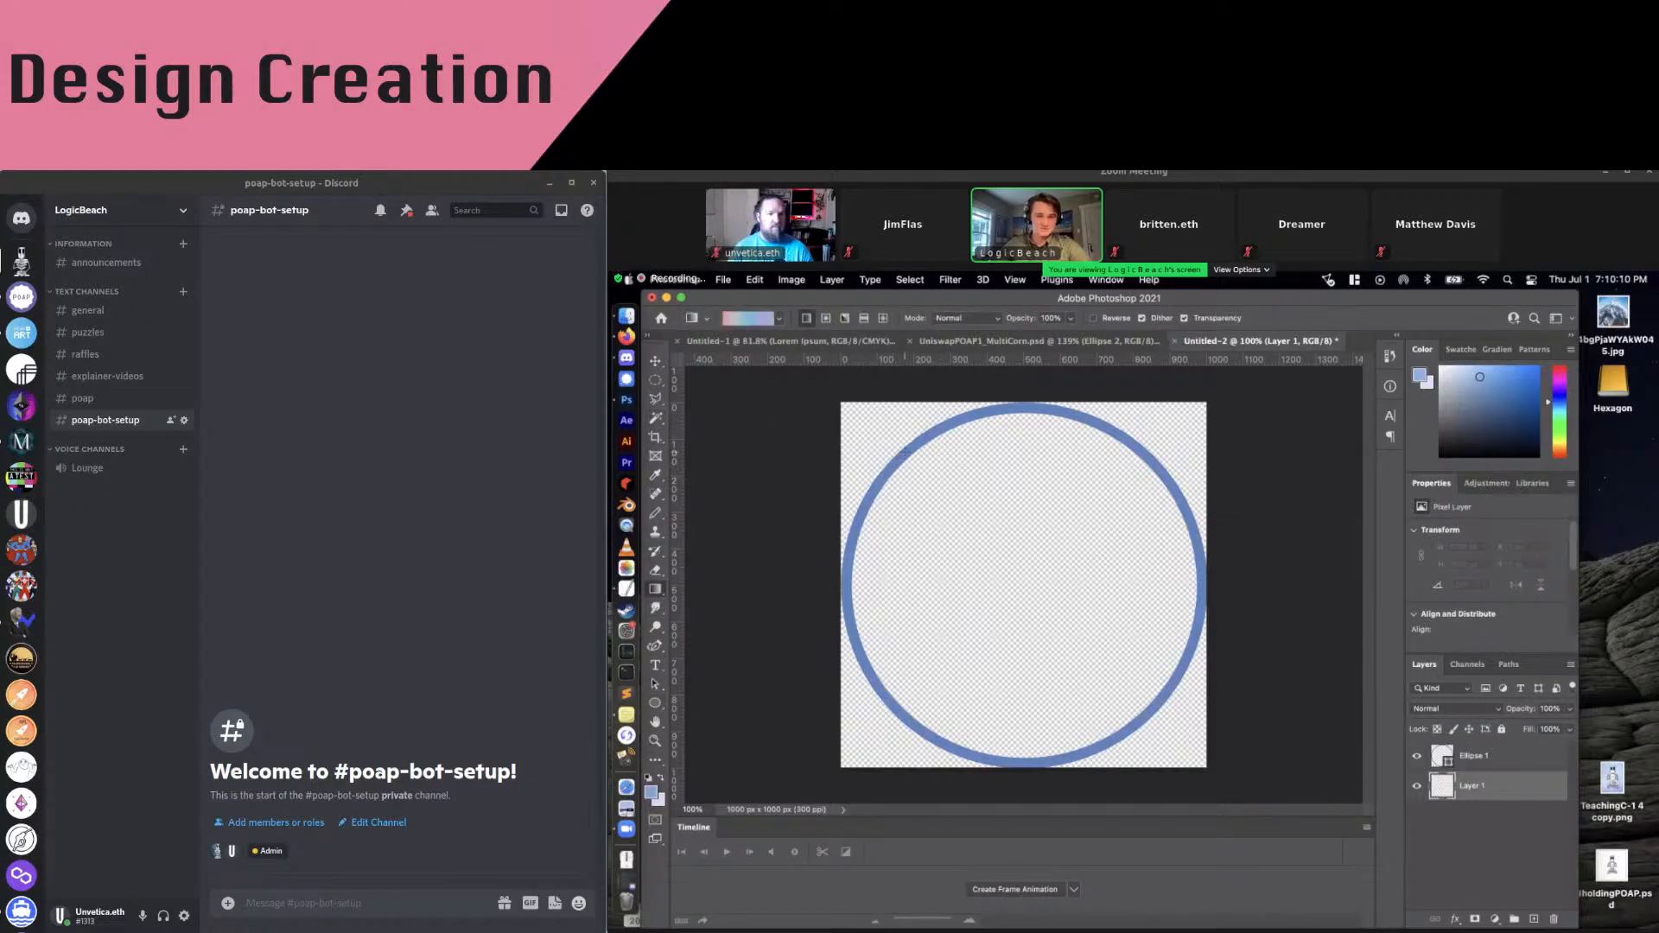
left_click_drag(1070, 611, 1148, 662)
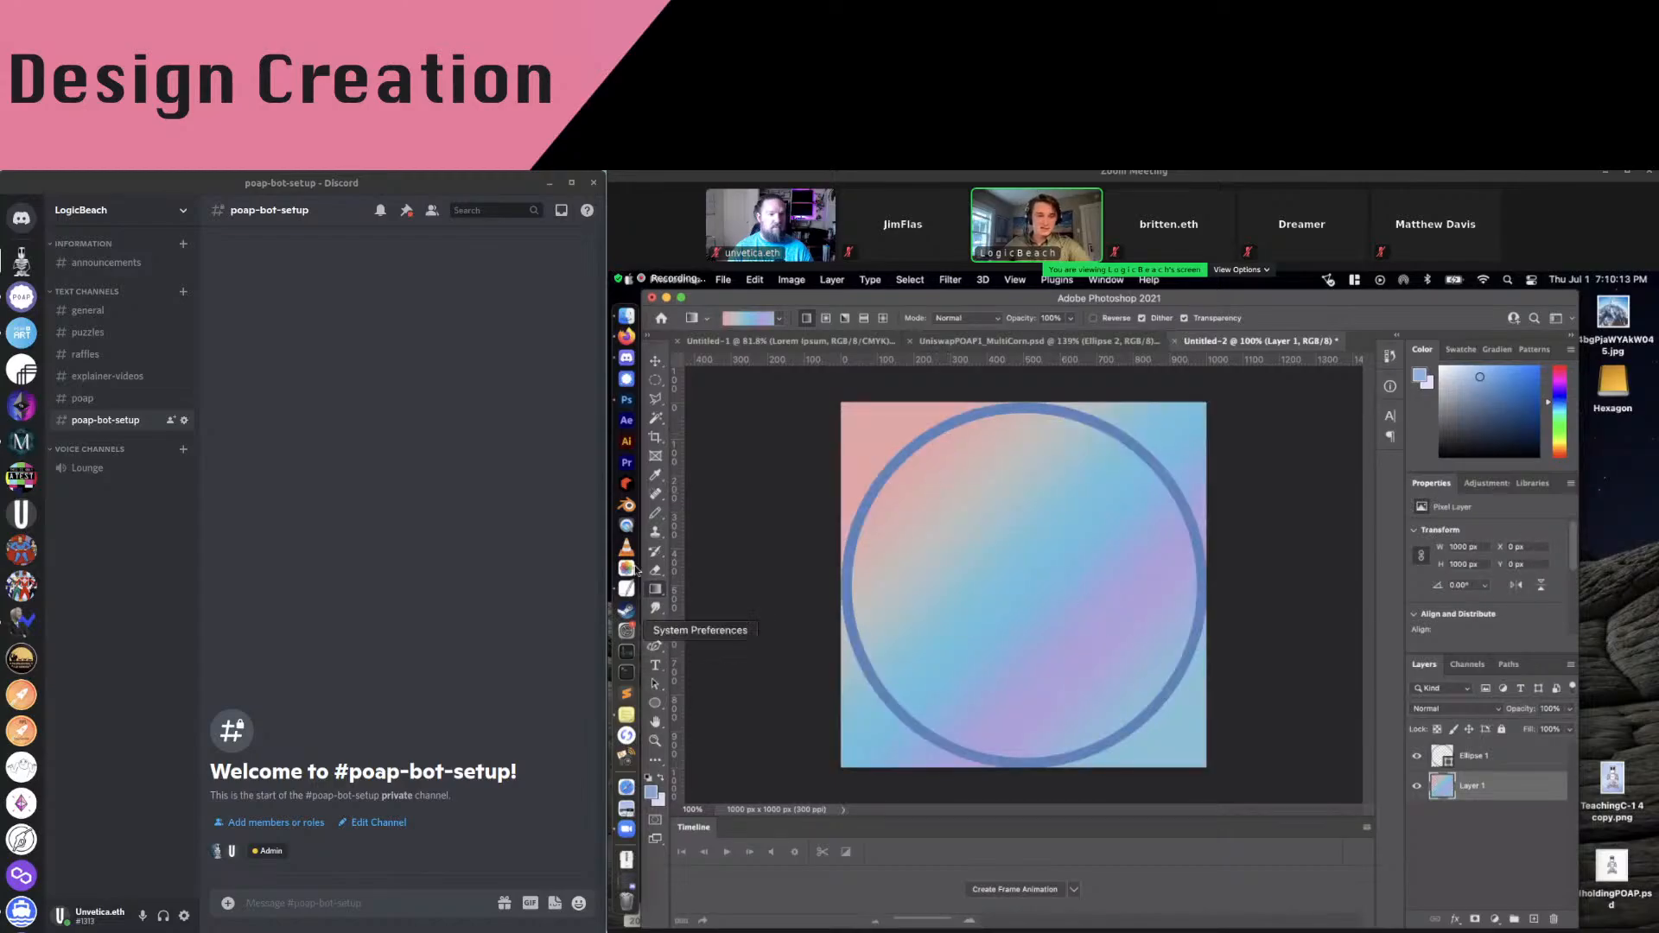
left_click(780, 321)
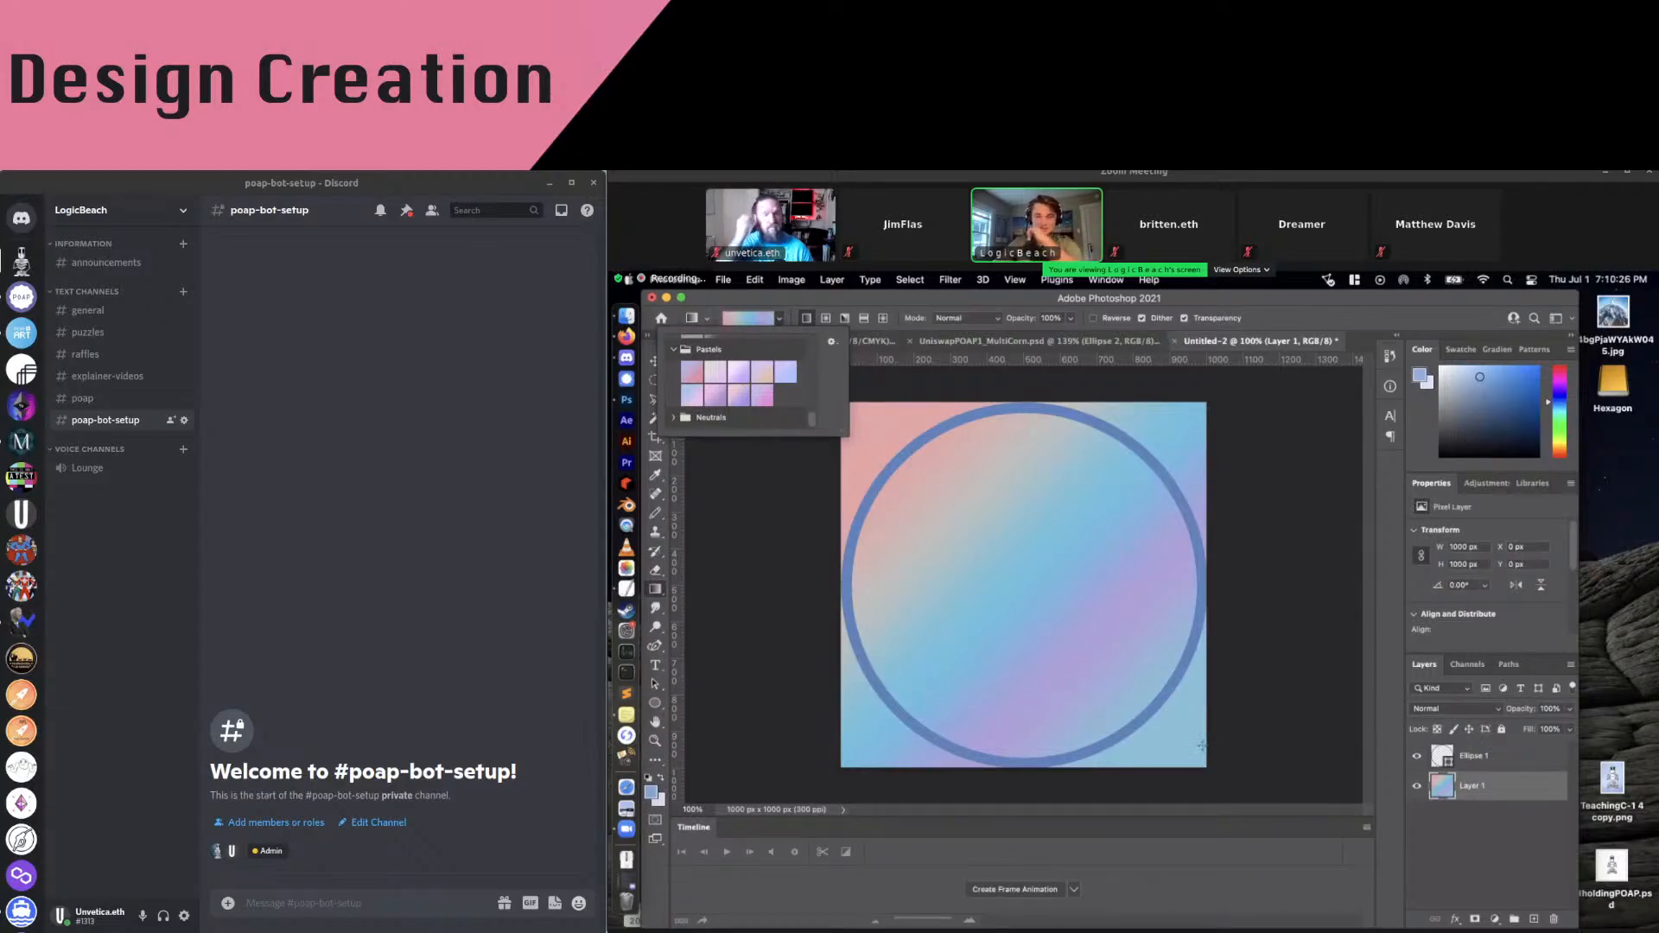
left_click(1258, 435)
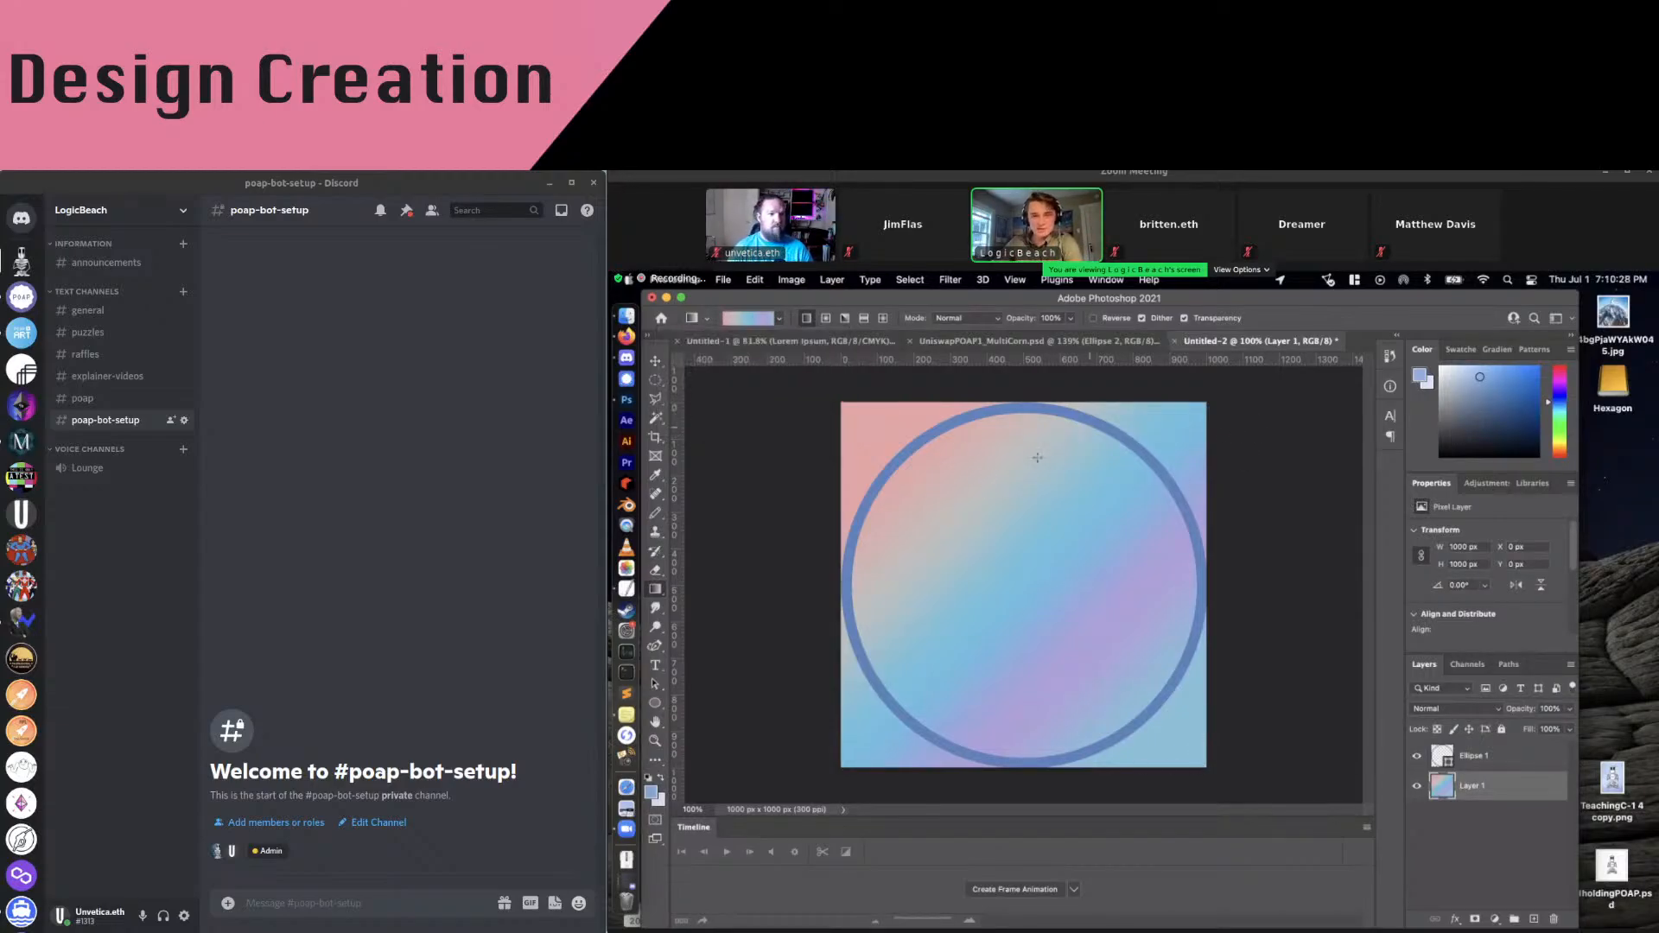
left_click(656, 386)
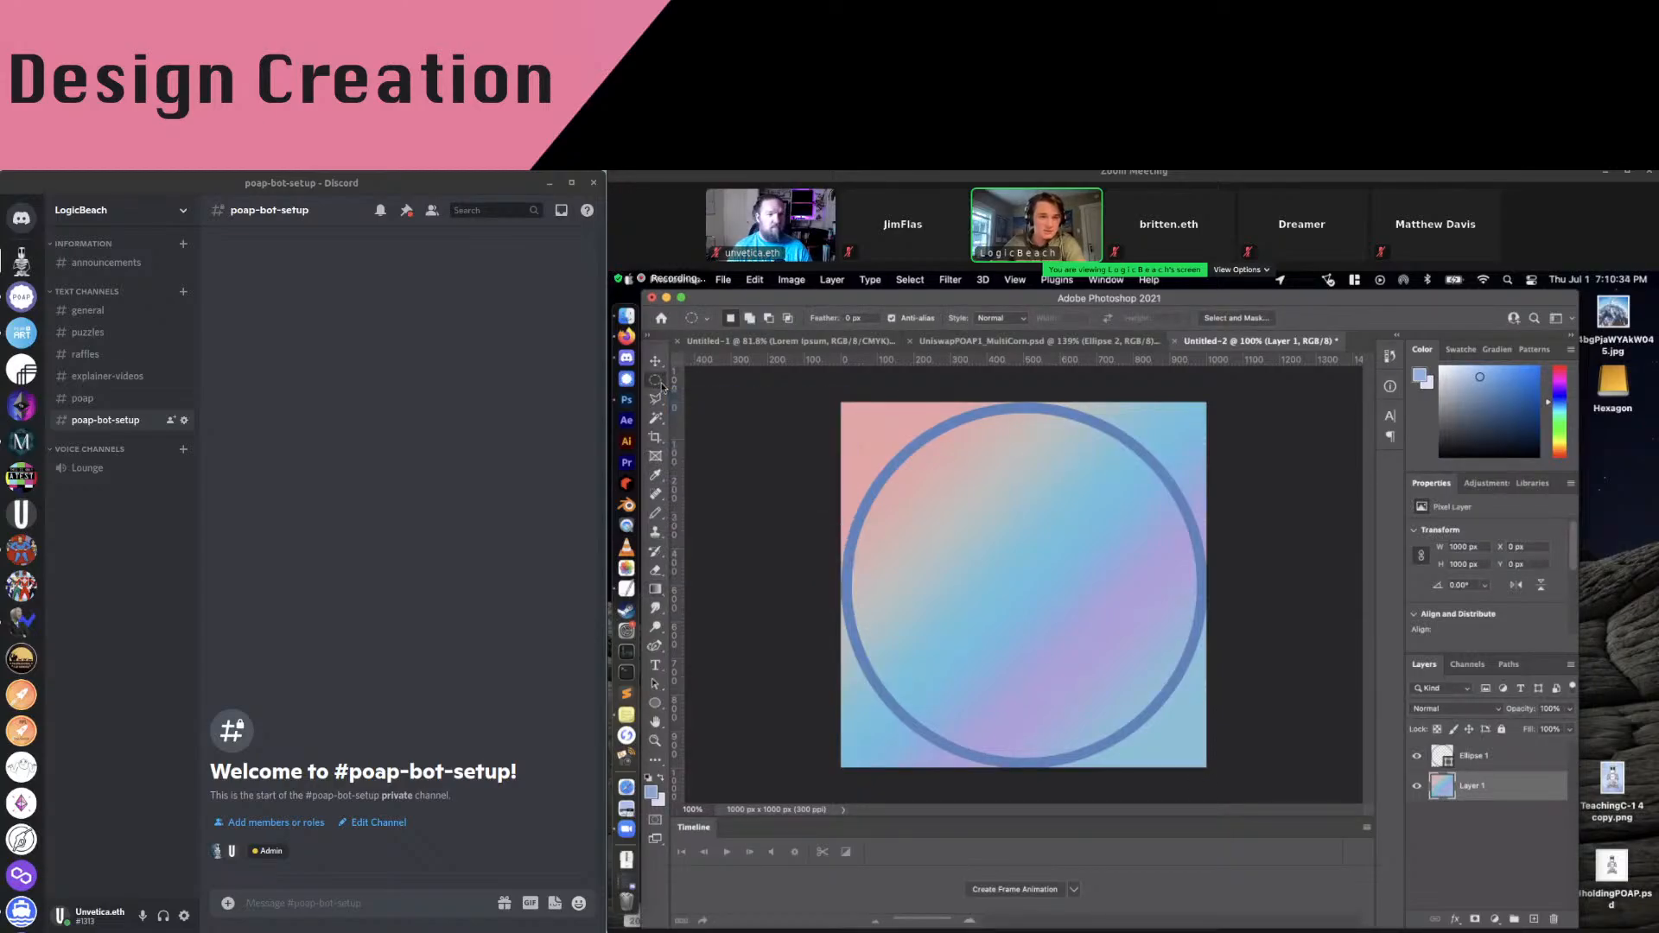
Select the circular area of the ring with the Elliptical Marquee and invert the selection
left_click(655, 384)
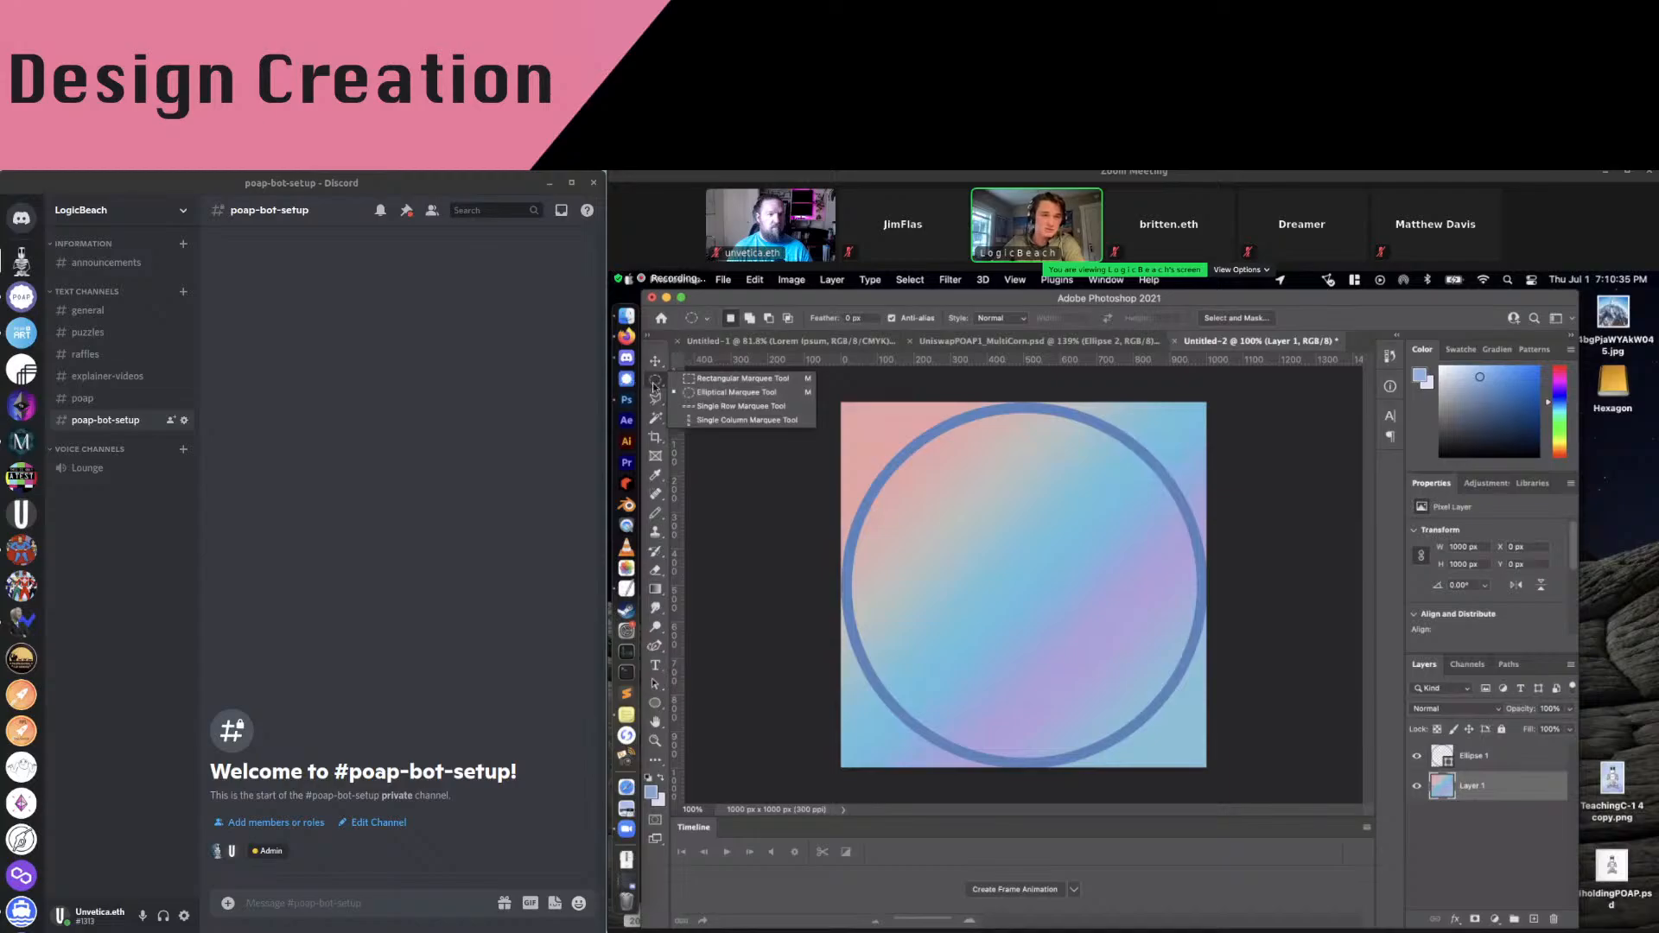
left_click(736, 392)
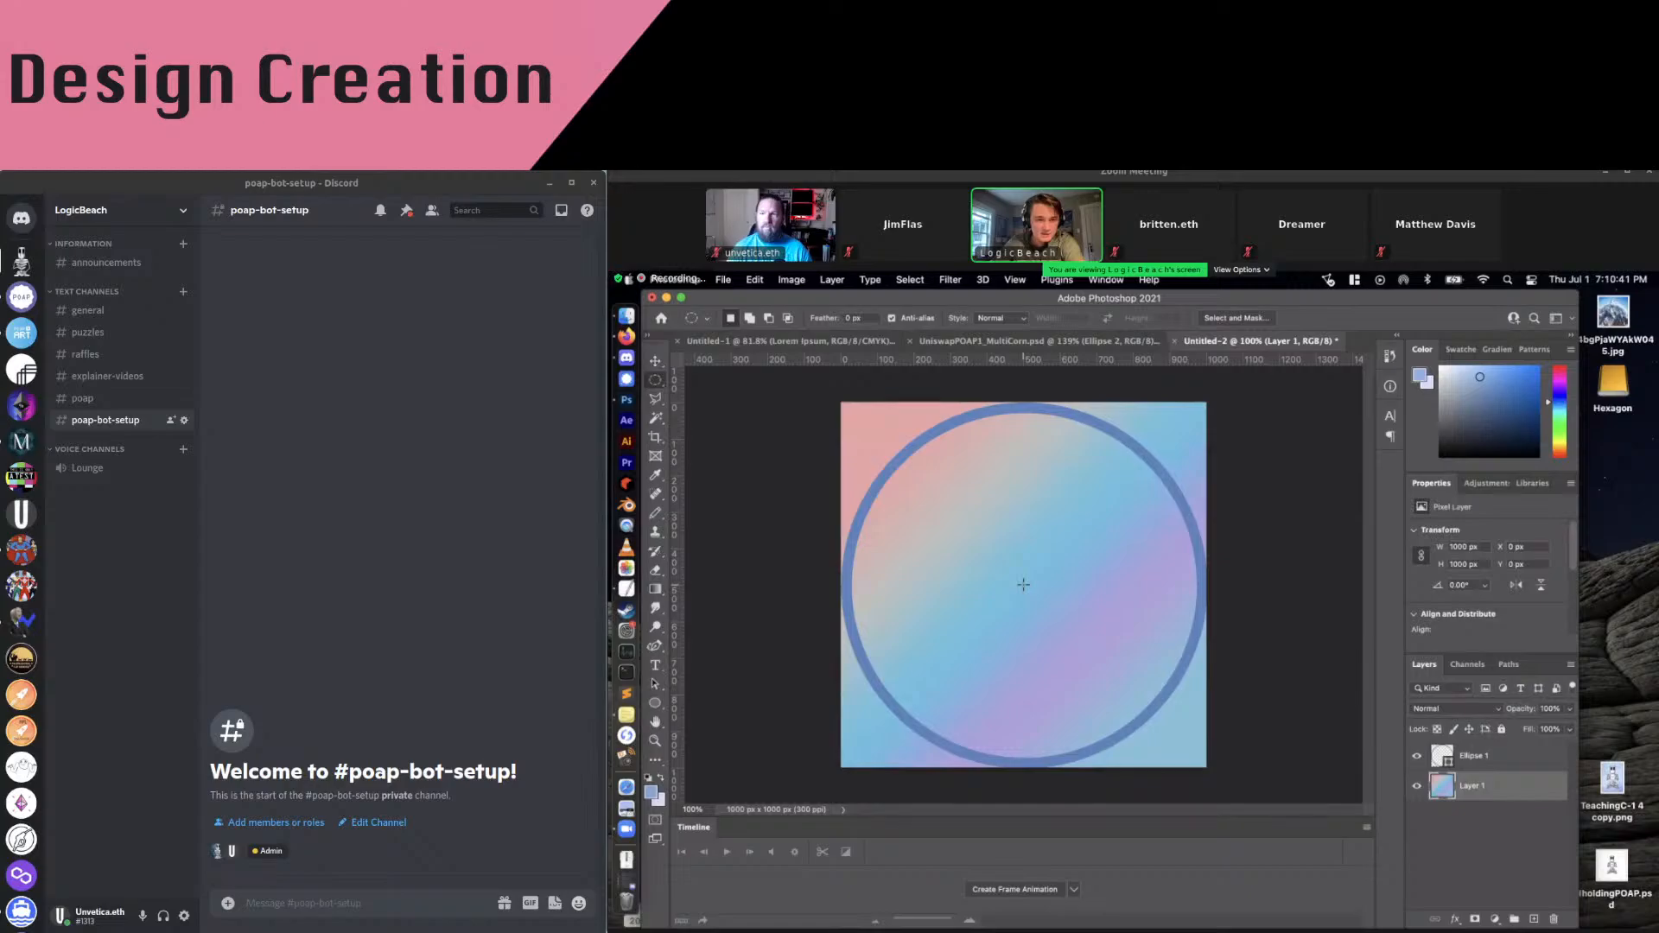
left_click_drag(1023, 585, 1201, 794)
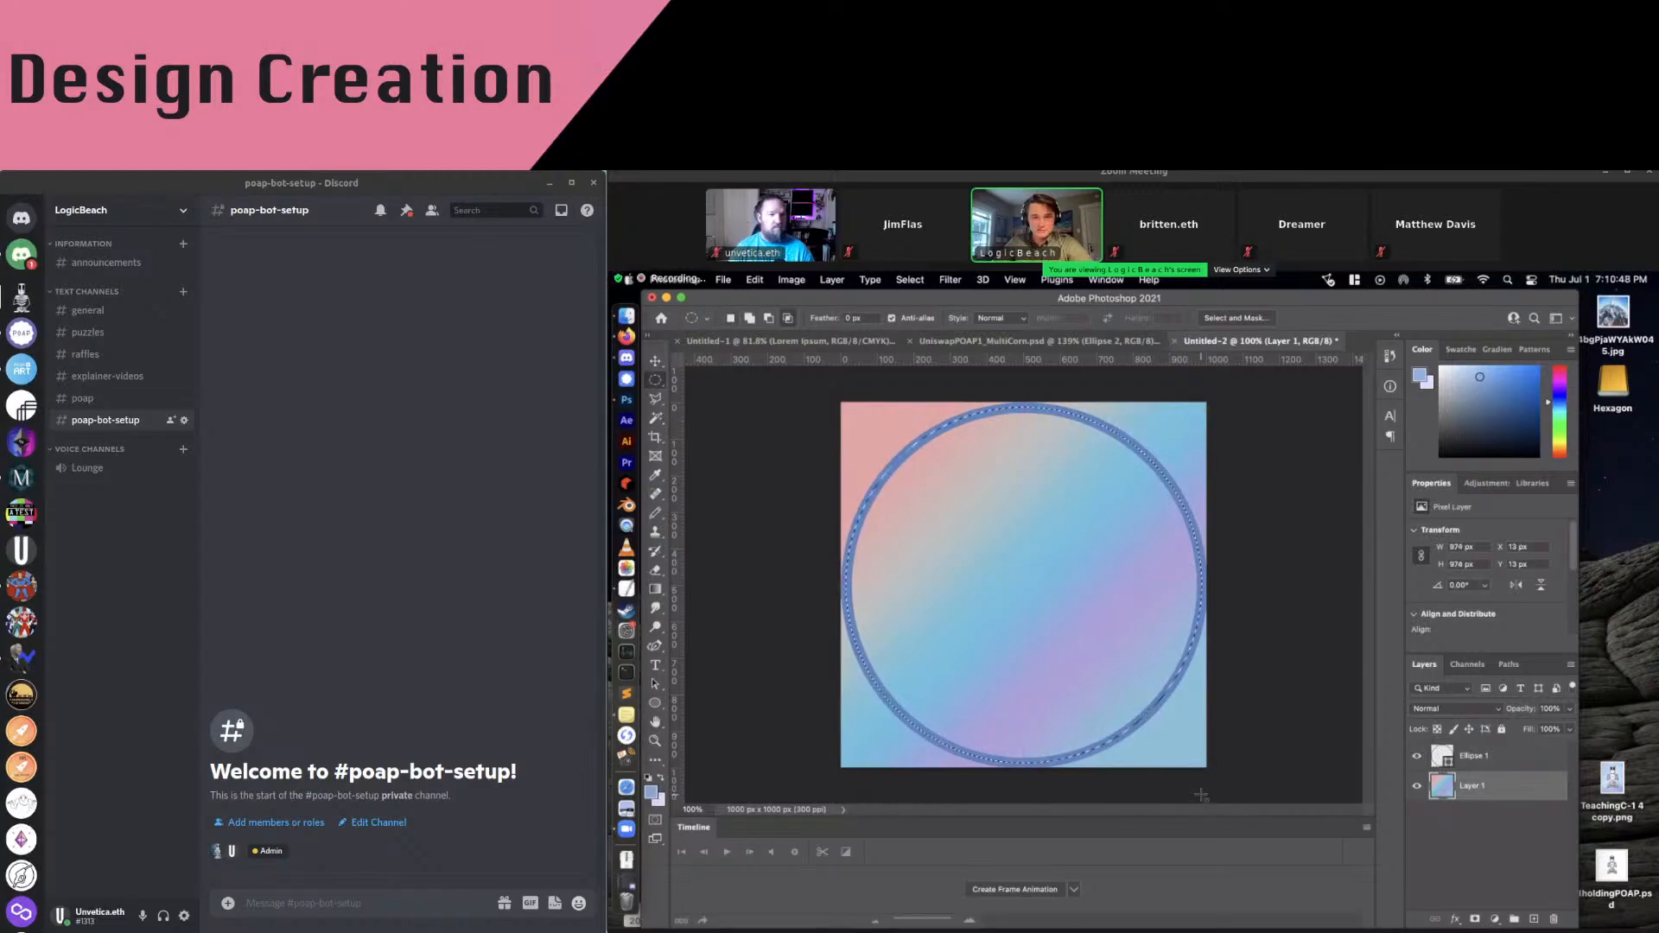
right_click(995, 556)
left_click(1029, 574)
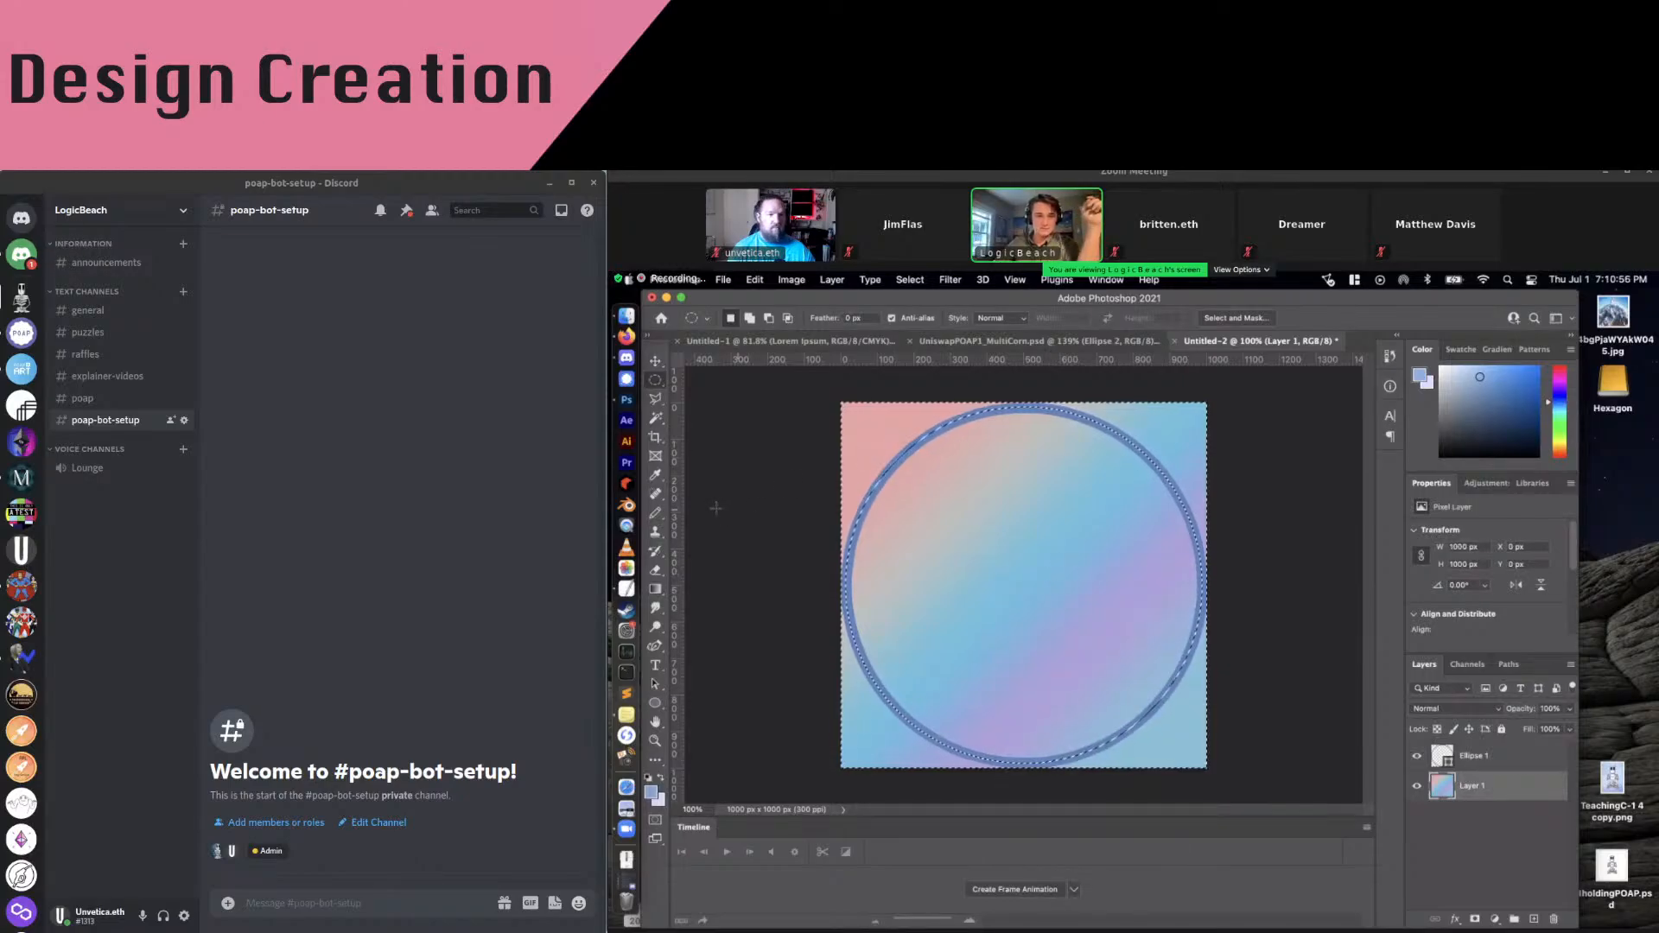
Erase the gradient outside the ring with the Eraser and deselect
left_click(657, 570)
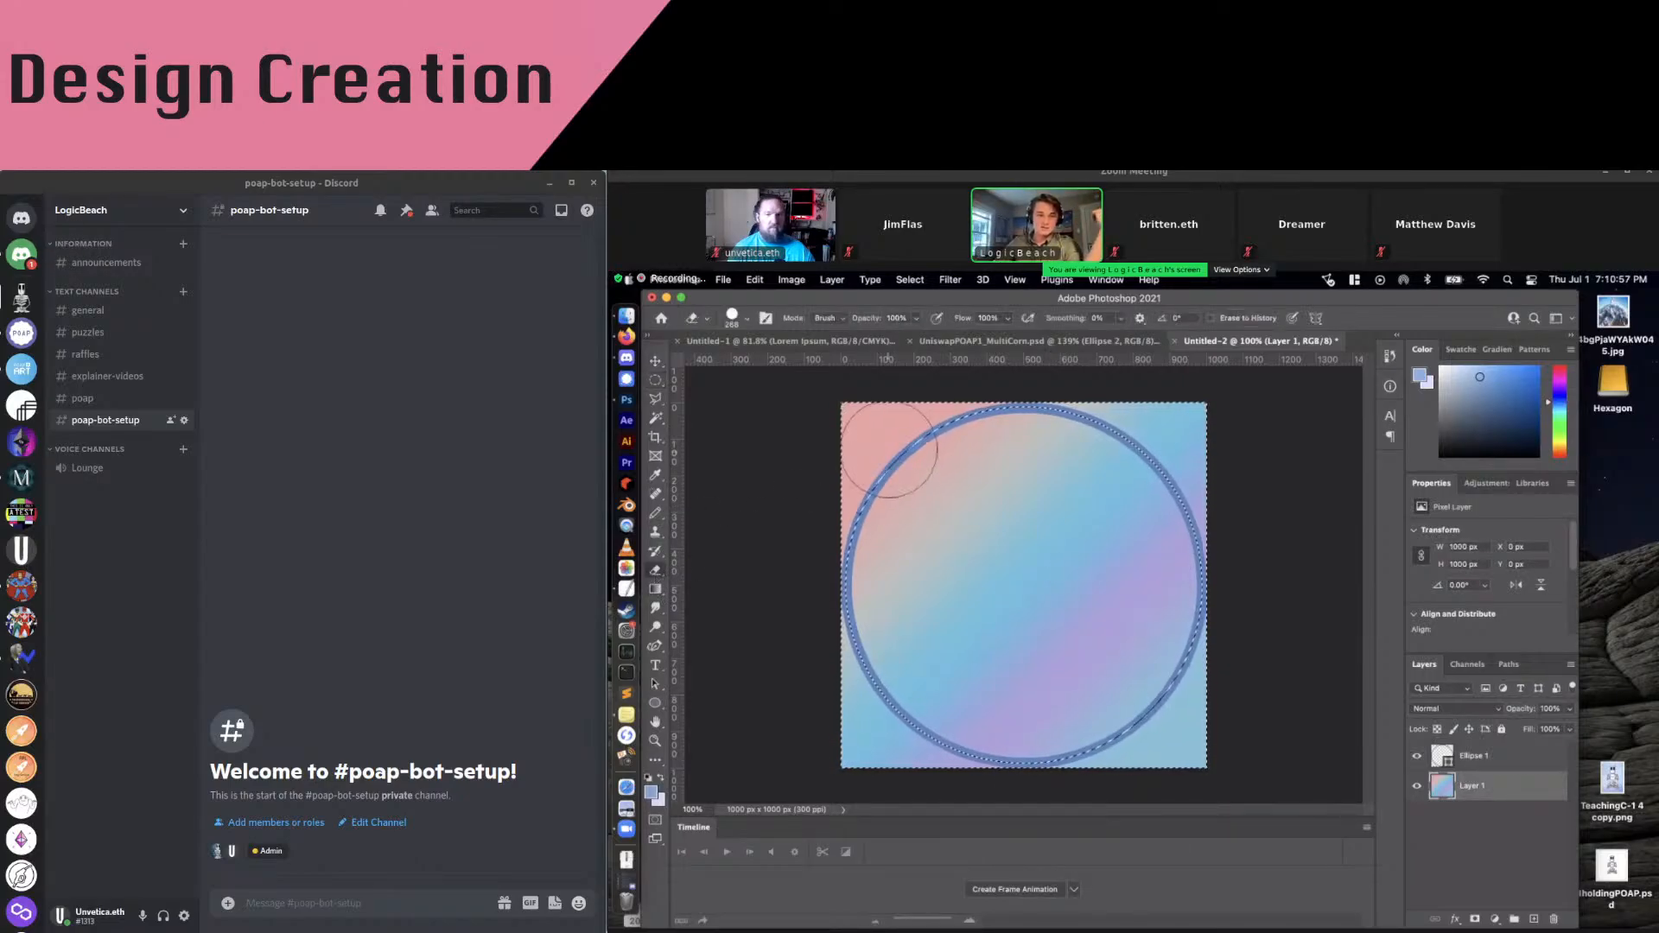
mouse_move(887, 442)
left_mouse_down()
mouse_move(838, 446)
mouse_move(1030, 395)
mouse_move(1202, 424)
mouse_move(1194, 749)
mouse_move(907, 761)
mouse_move(1130, 746)
mouse_move(1214, 712)
mouse_move(1041, 739)
mouse_move(831, 583)
mouse_move(859, 523)
mouse_move(857, 728)
mouse_move(963, 808)
mouse_move(1157, 770)
mouse_move(1149, 487)
mouse_move(970, 398)
mouse_move(831, 583)
mouse_move(913, 741)
mouse_move(1138, 678)
mouse_move(1146, 597)
mouse_move(888, 481)
left_mouse_up()
key("m")
key("ctrl+d")
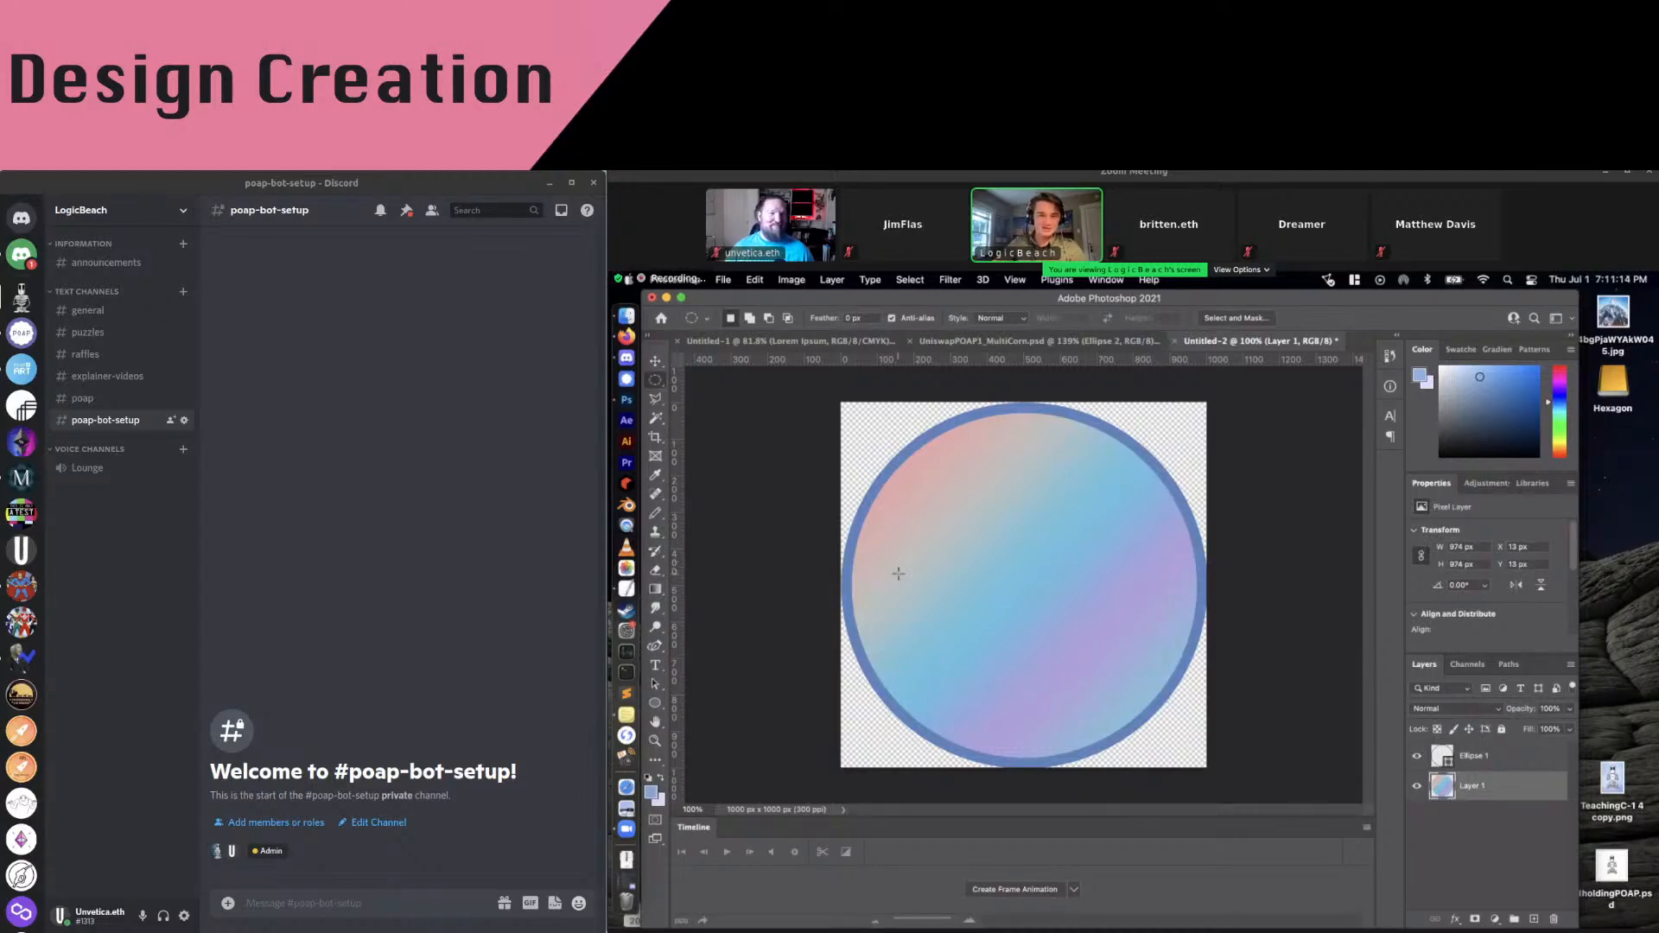
Preview a Mosaic pixelation on the gradient, then cancel it so the gradient stays unchanged
left_click(950, 280)
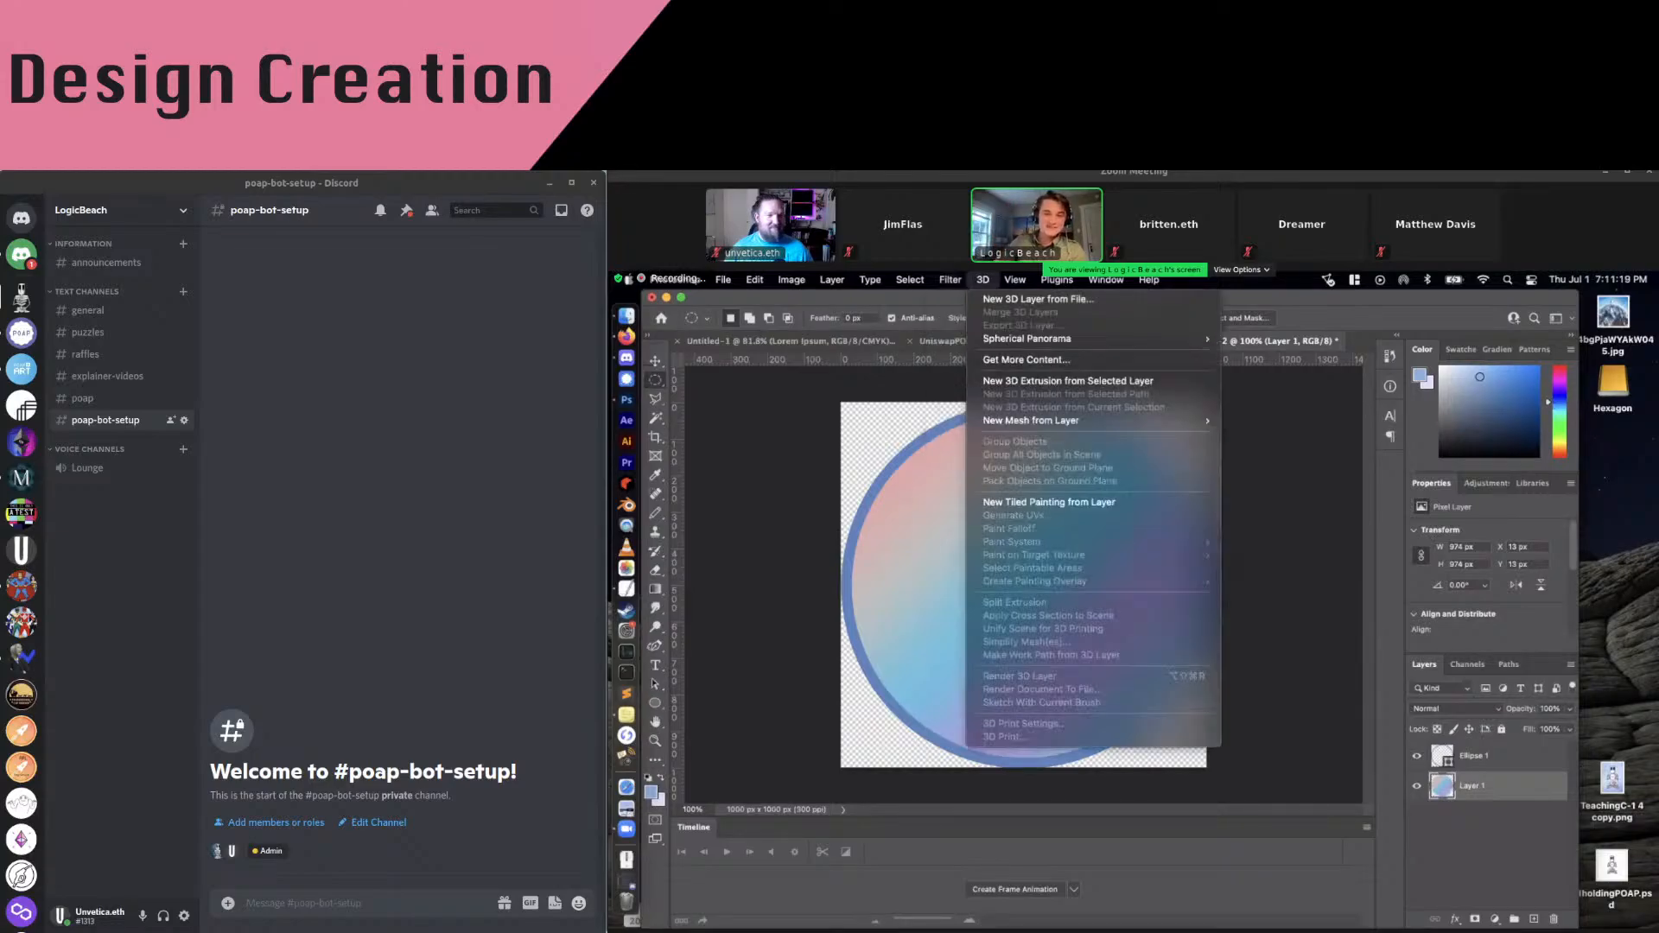
mouse_move(1002, 504)
mouse_move(1028, 541)
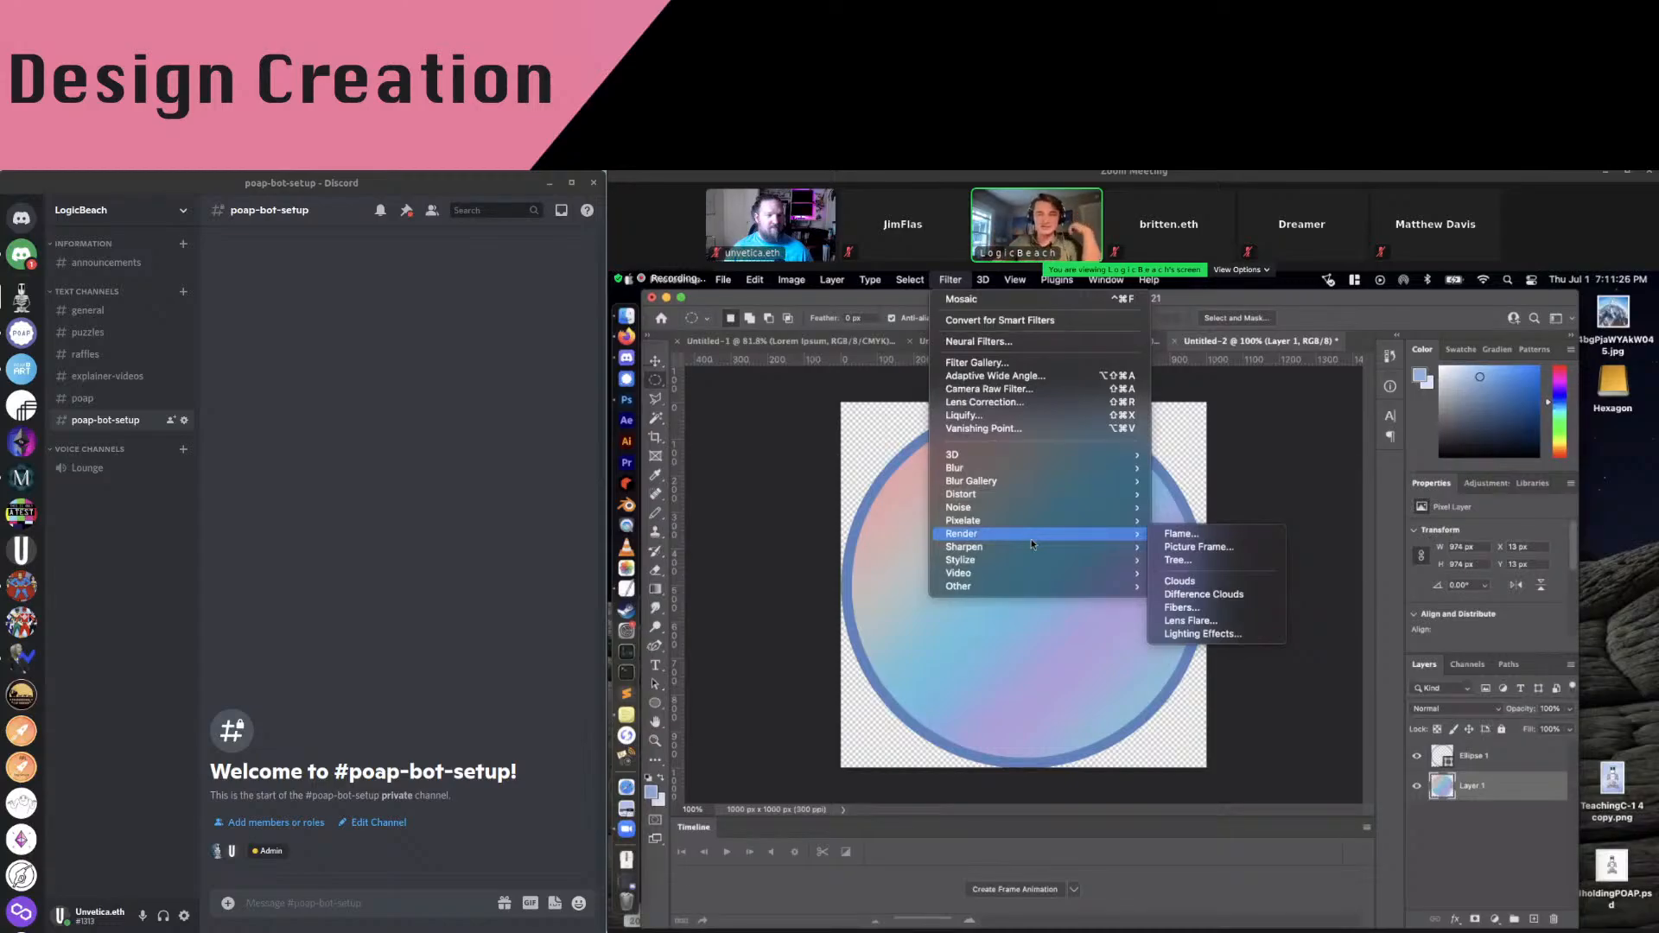
key("Escape")
left_click(950, 279)
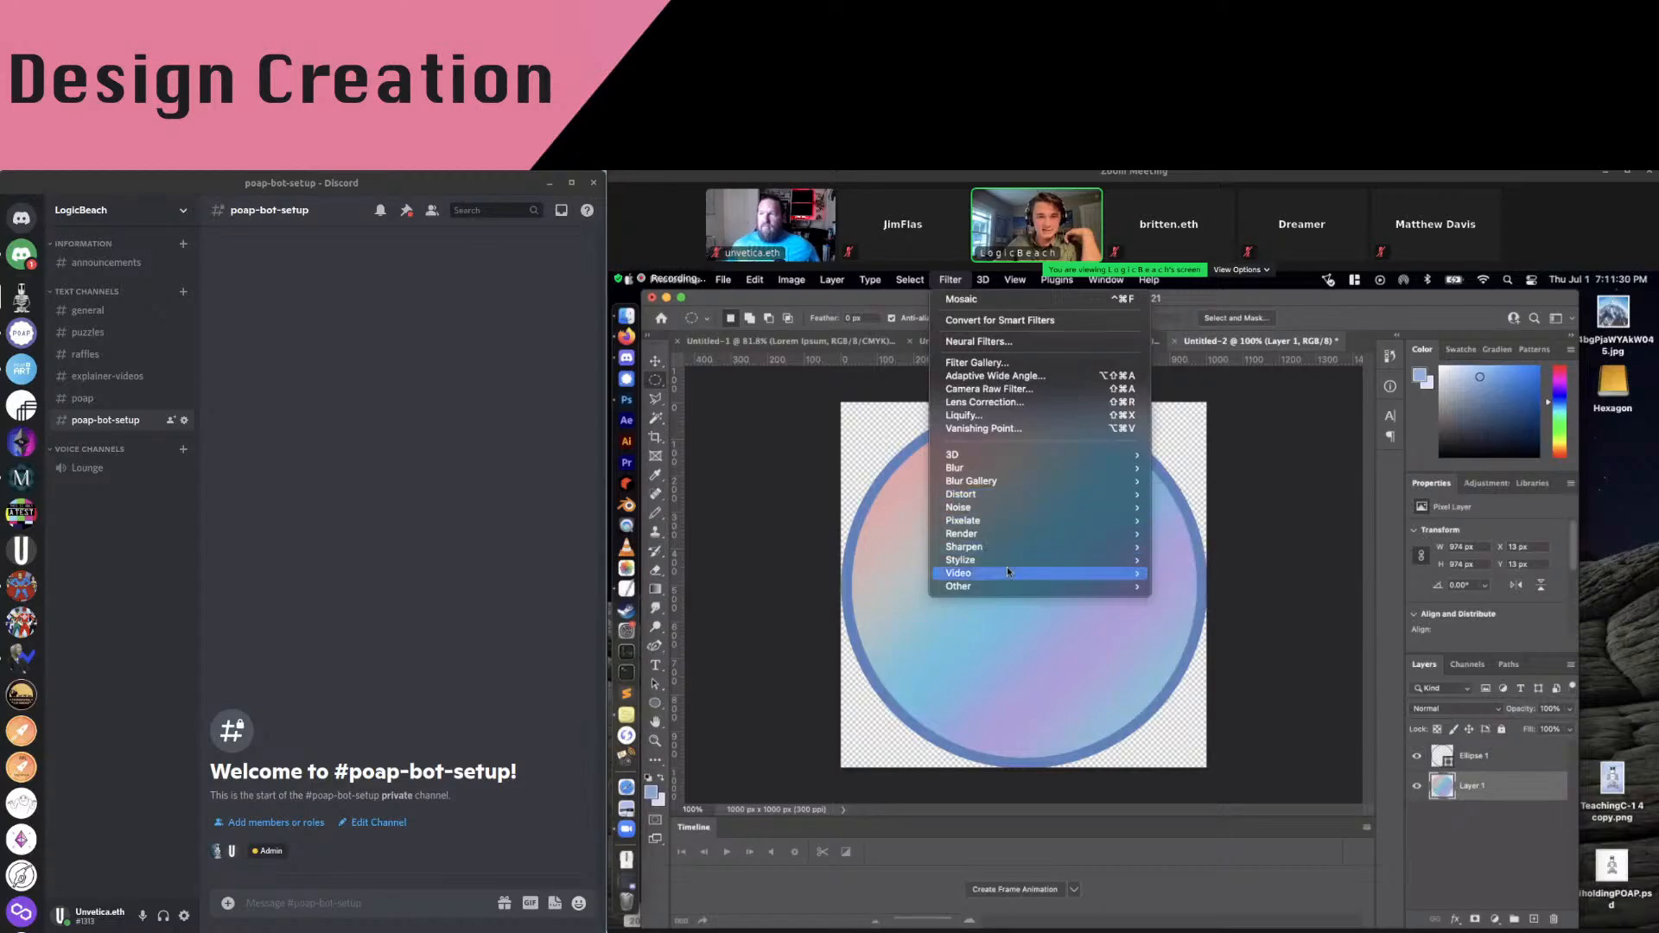
mouse_move(1101, 511)
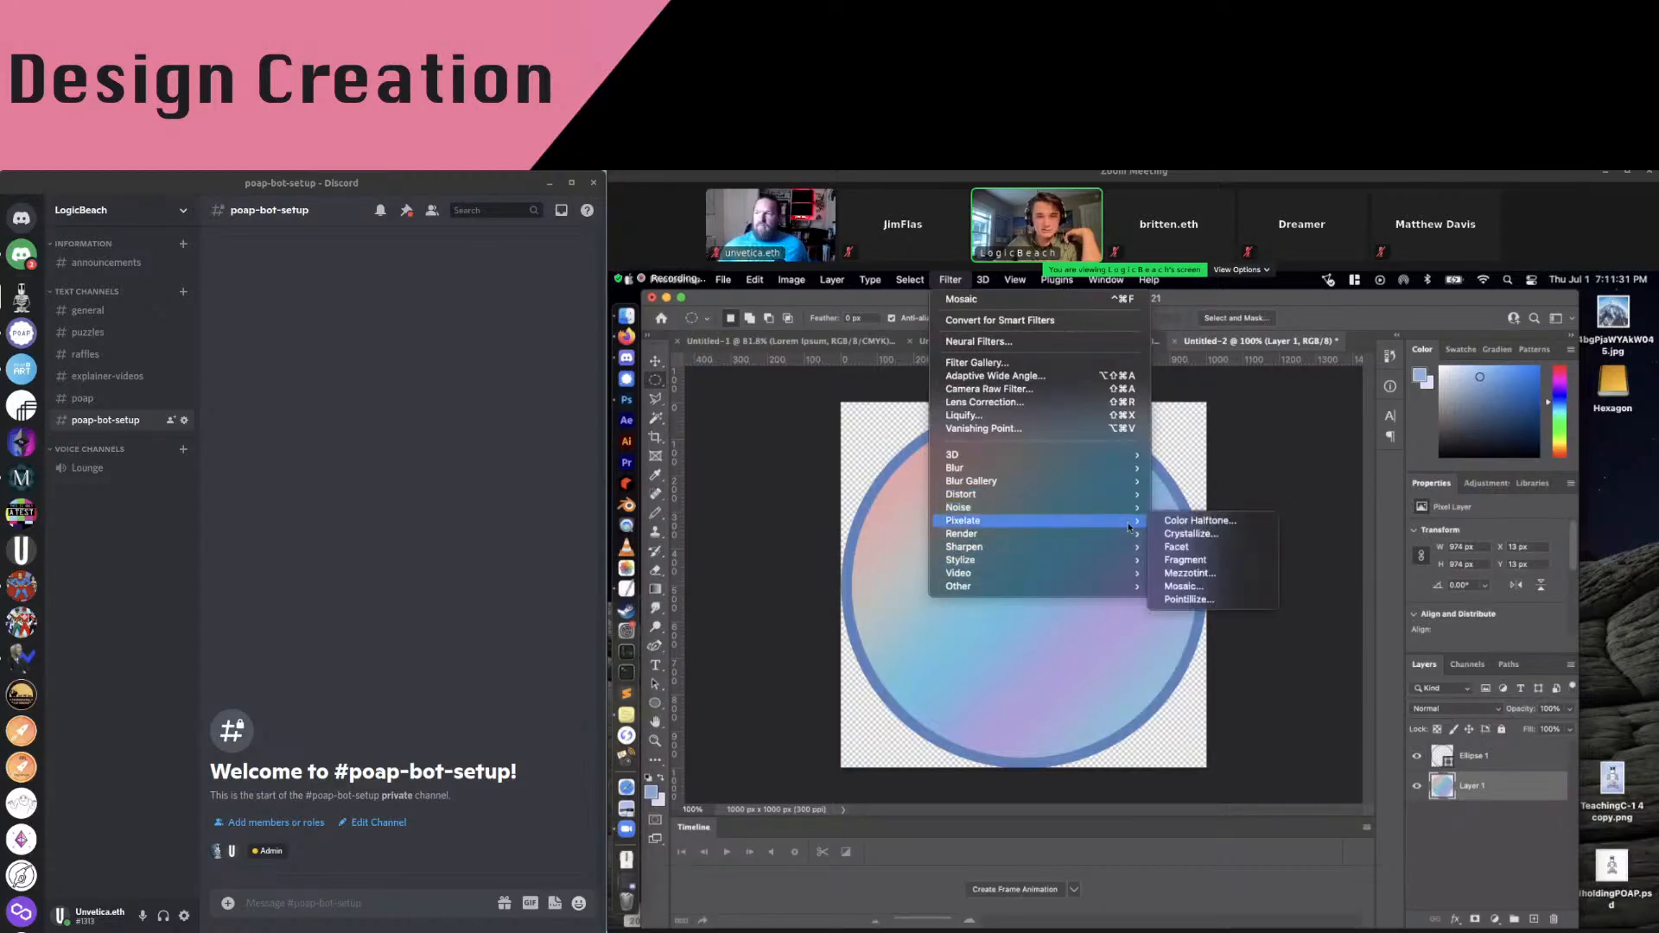
left_click(1205, 583)
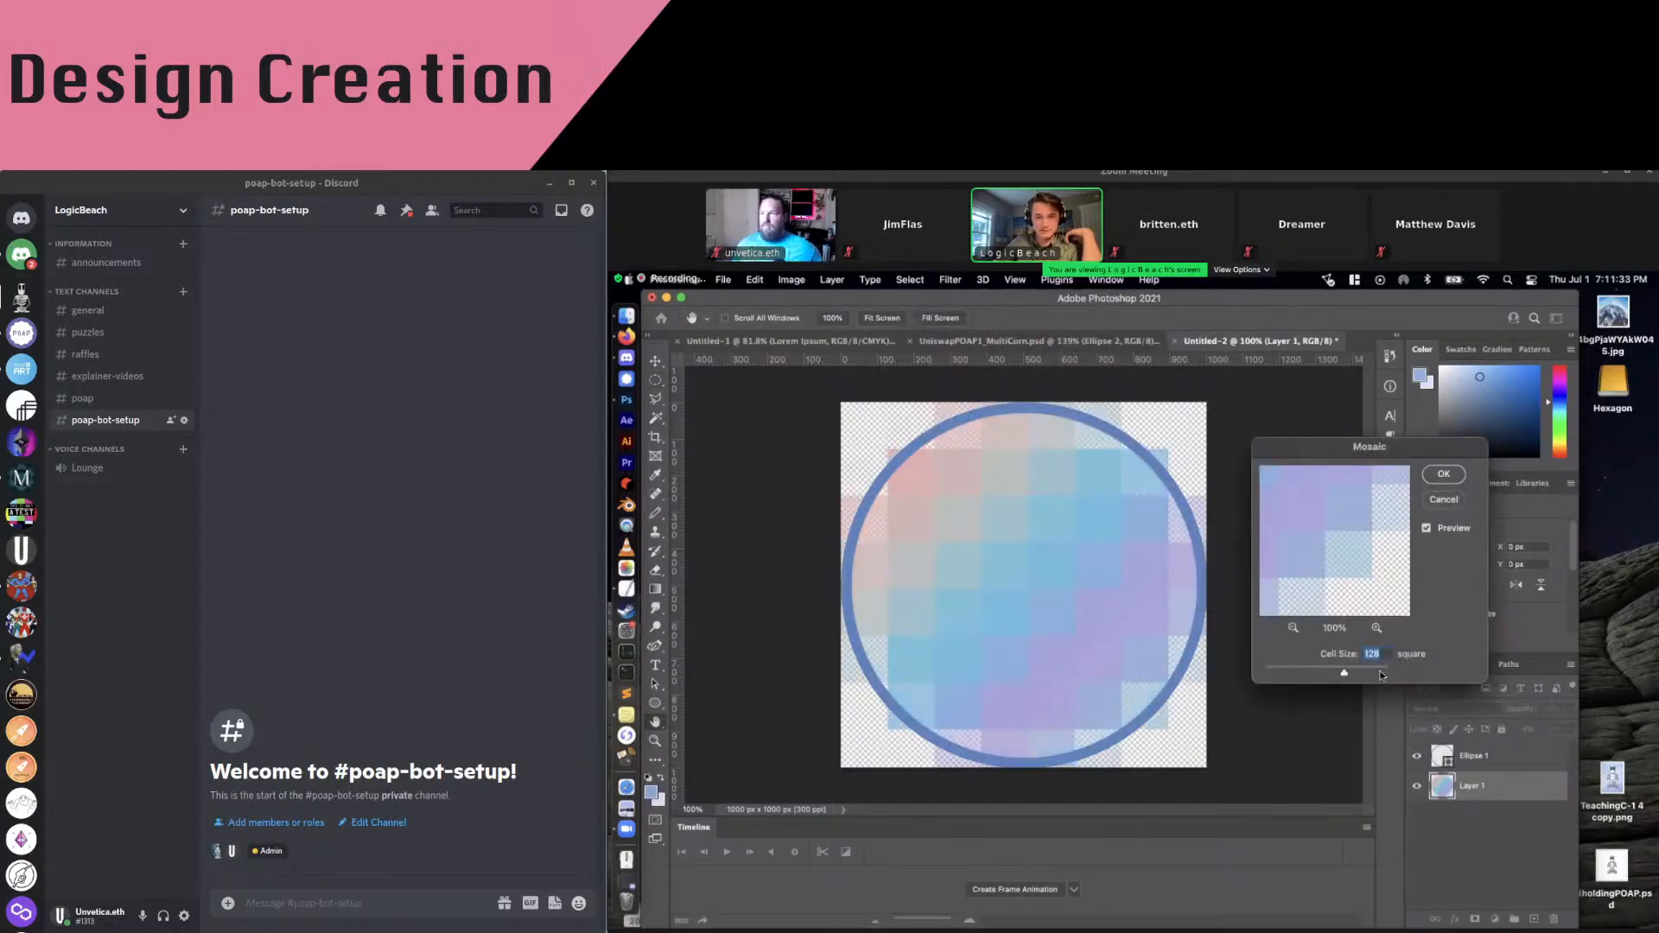
key("Escape")
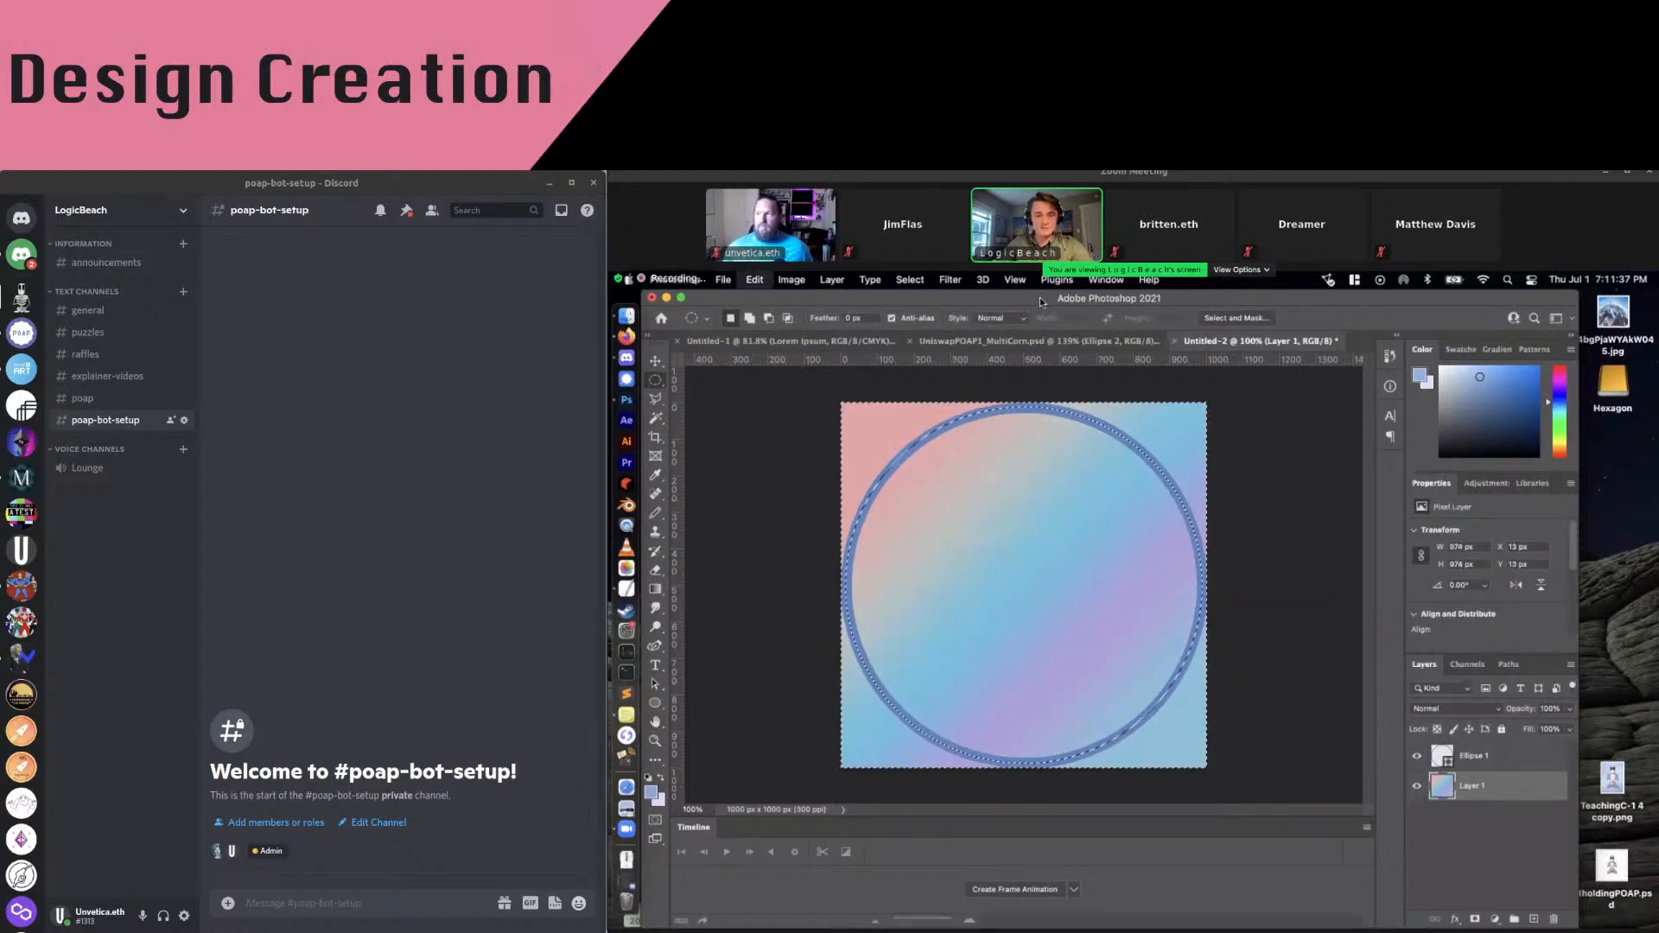
Apply Filter > Pixelate > Mosaic to the gradient with 128-square cells
left_click(983, 280)
mouse_move(951, 279)
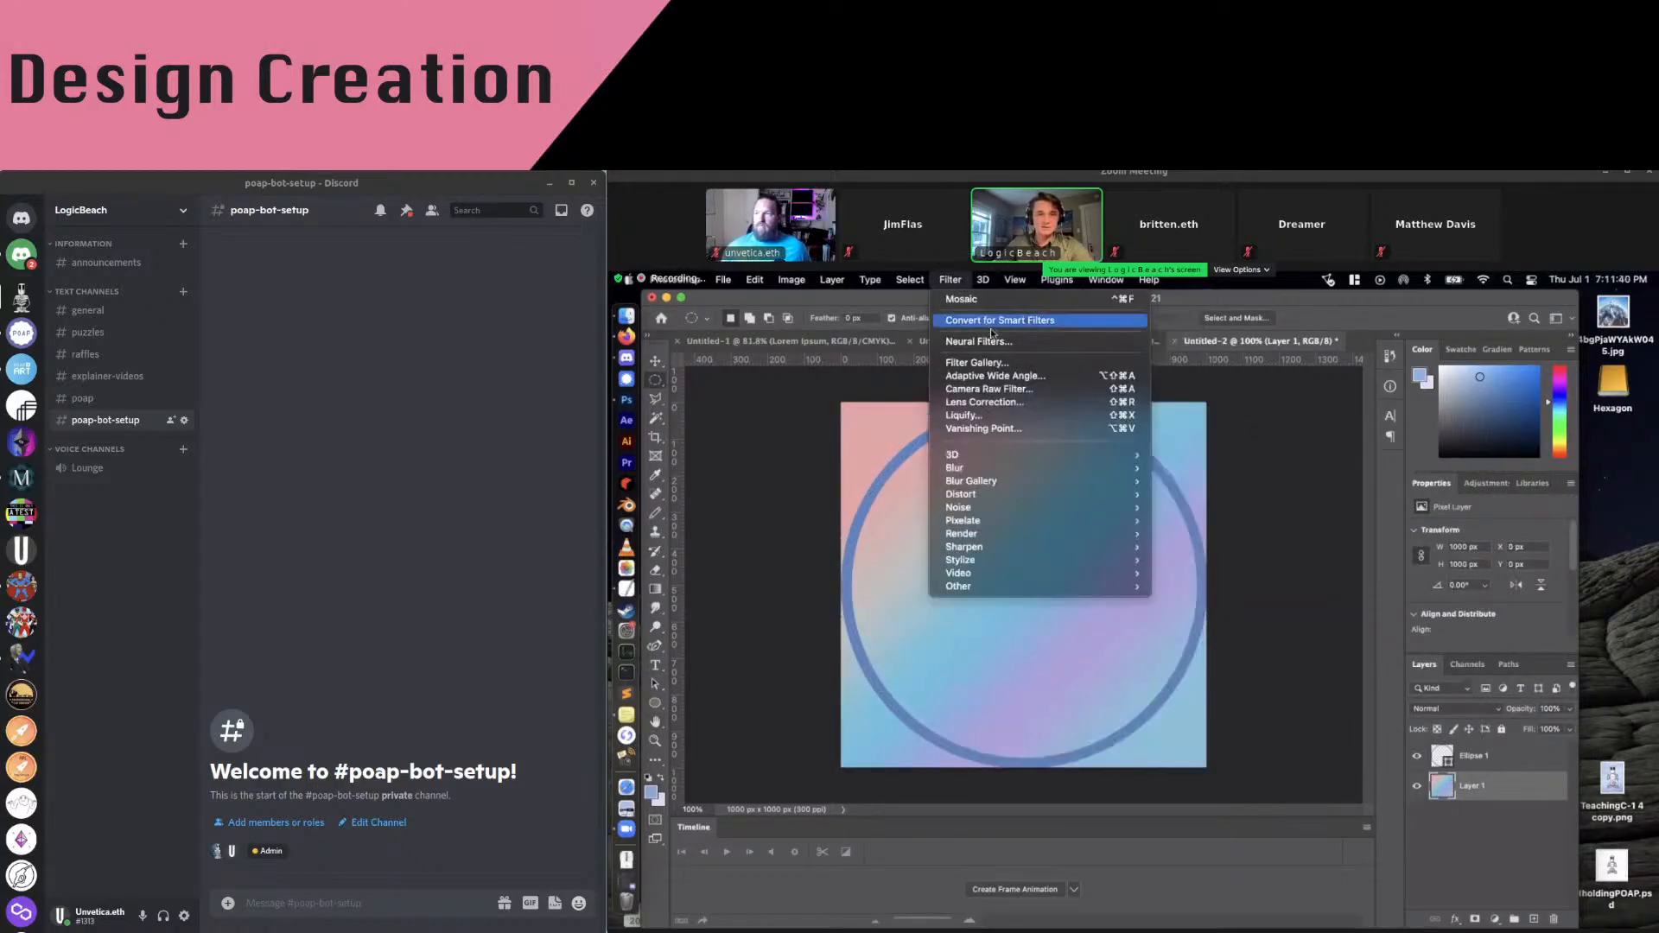
mouse_move(1028, 512)
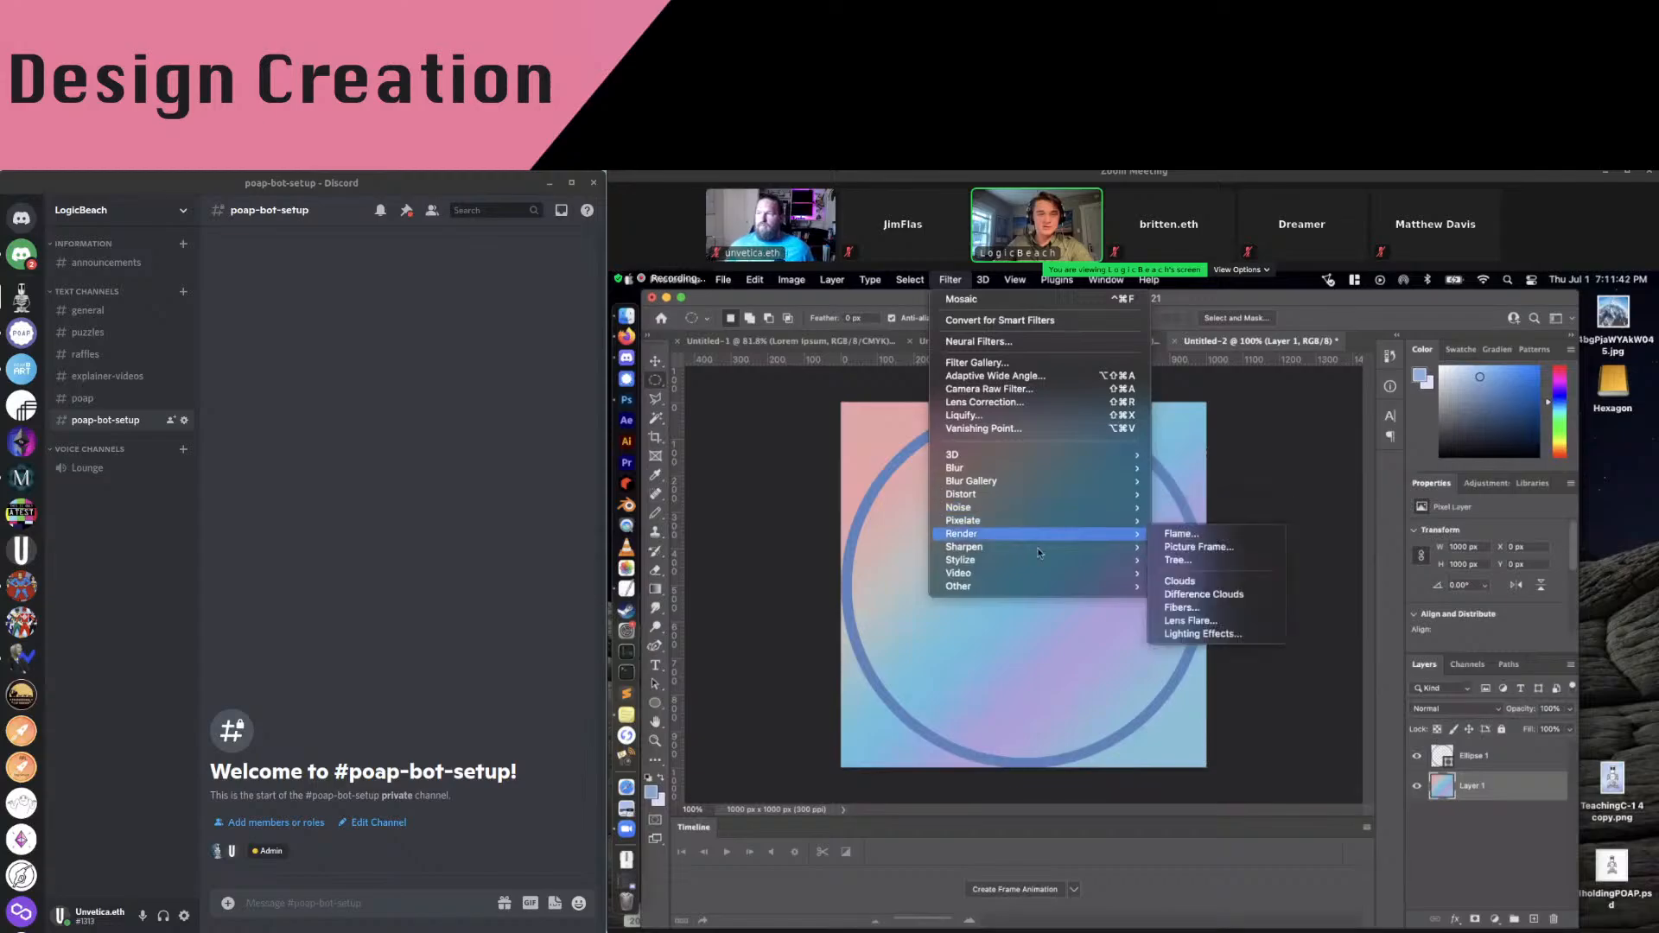
mouse_move(1115, 521)
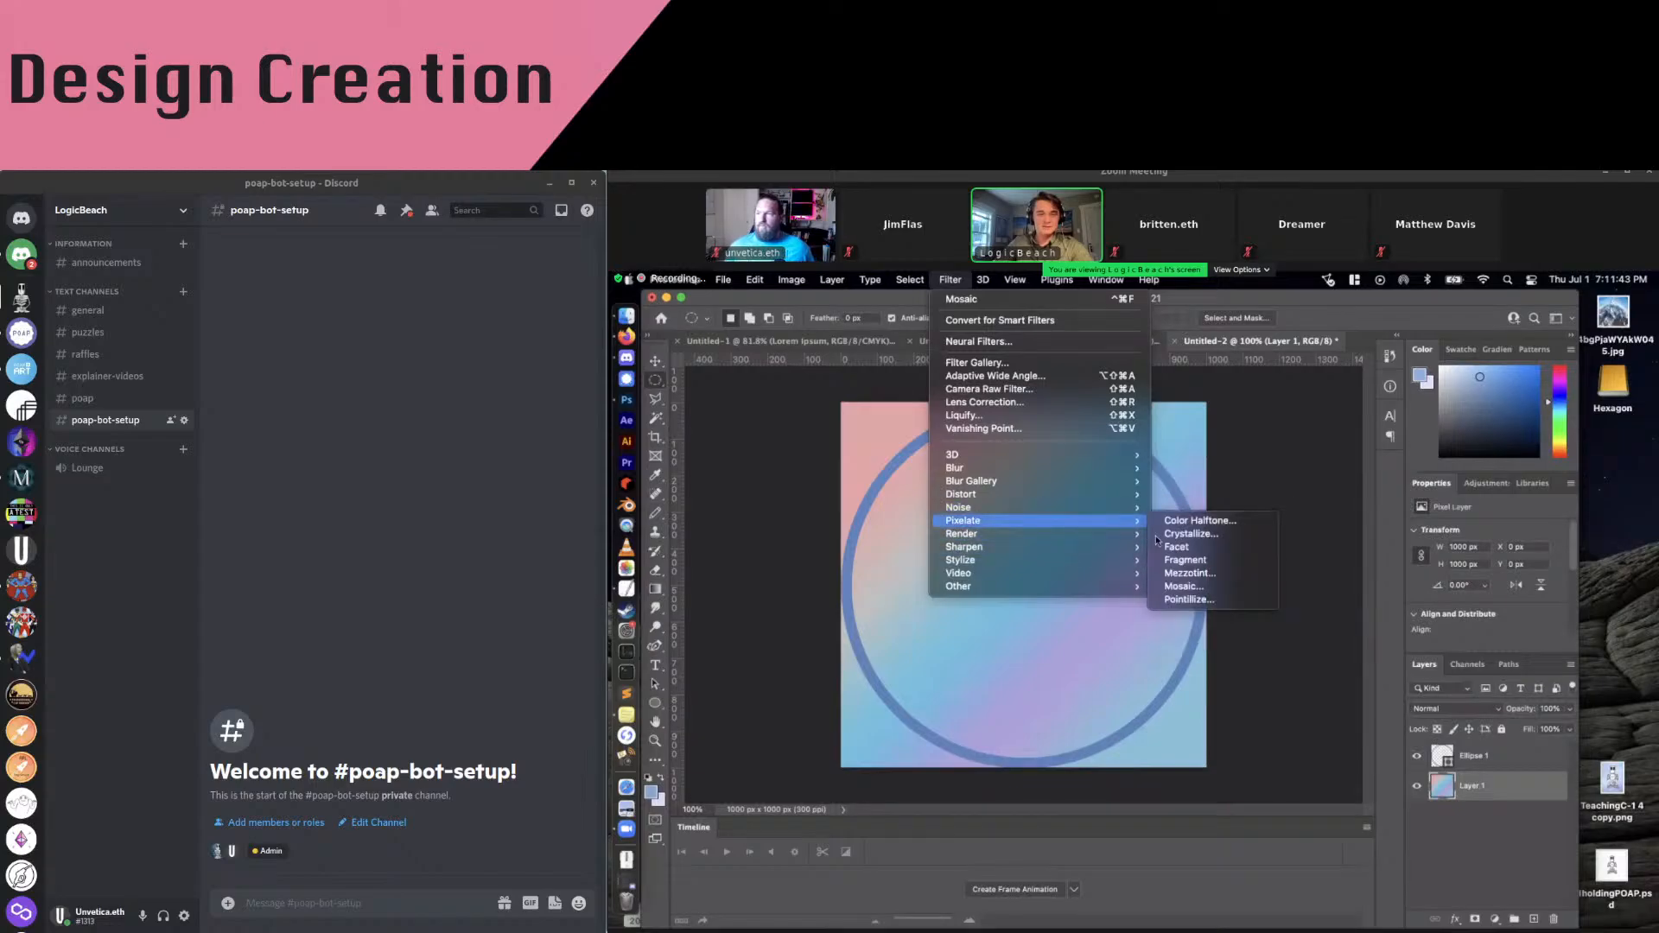
left_click(1188, 586)
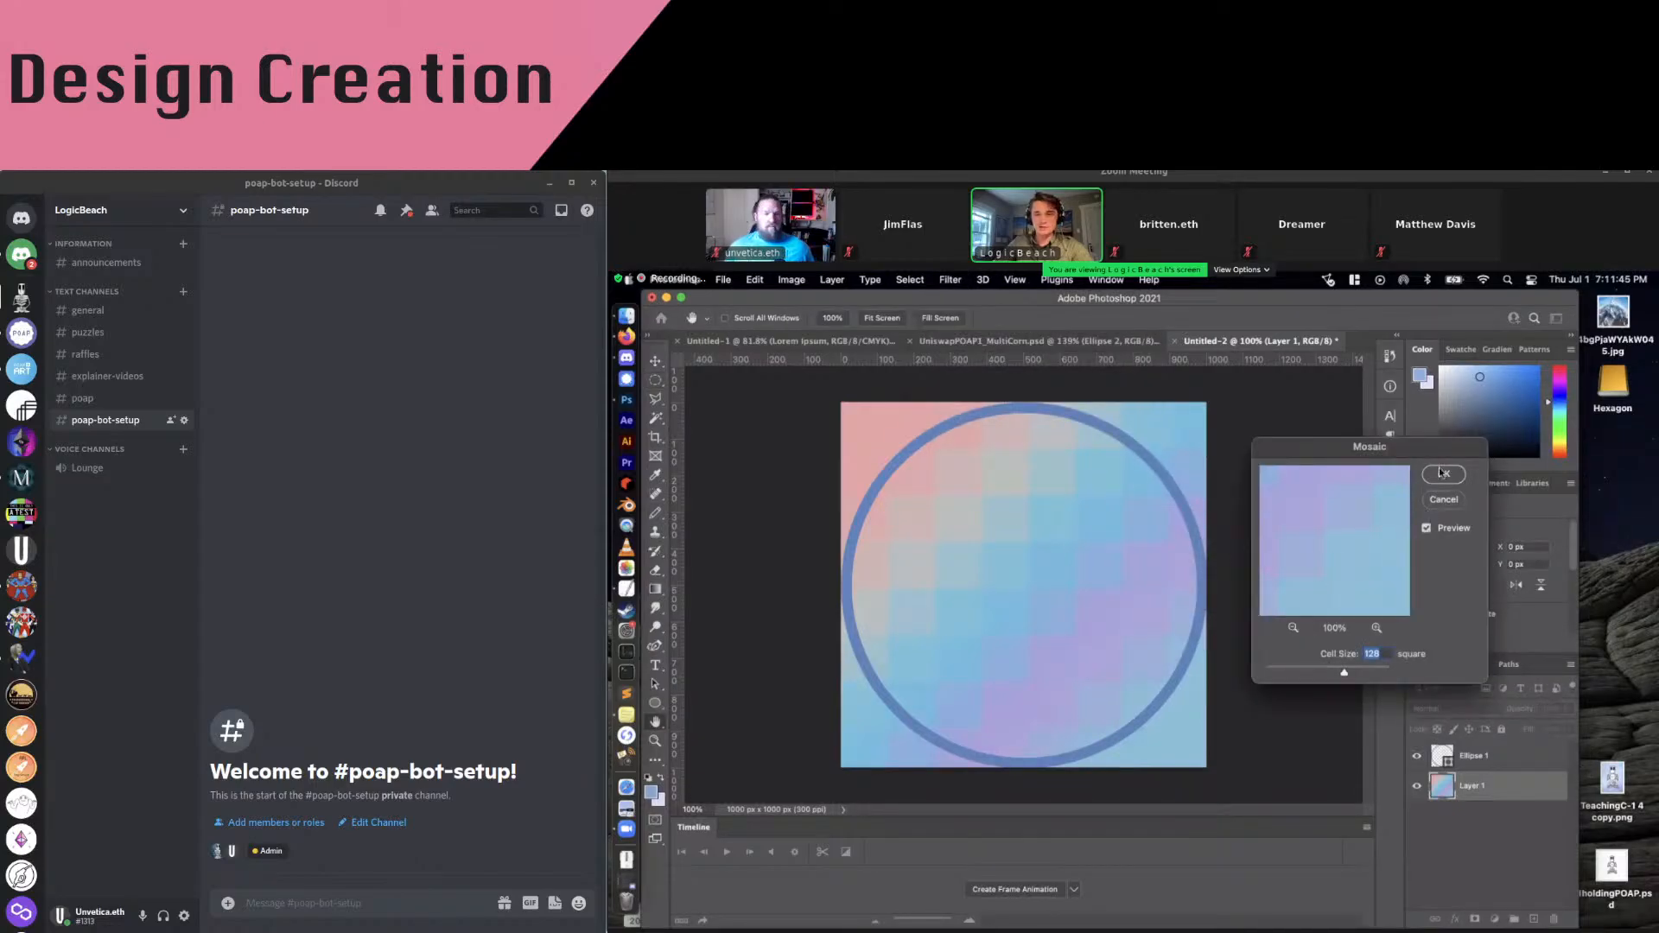
left_click(1443, 474)
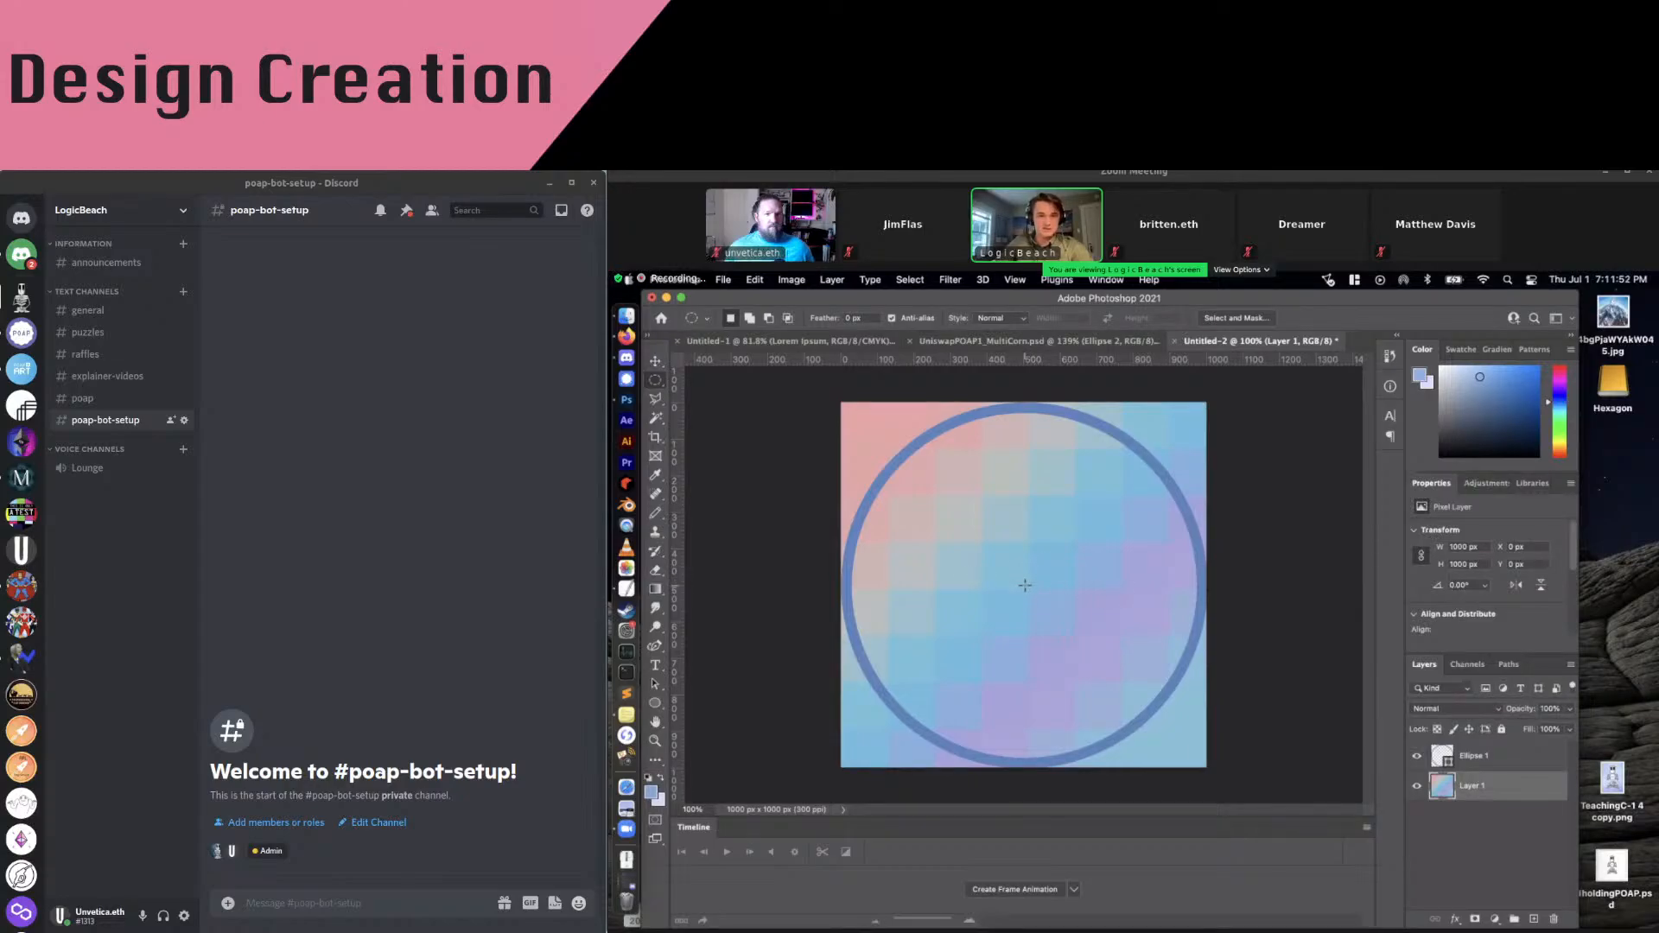
Draw a circular marquee matching the ring and invert it to select the corners
left_click_drag(1024, 586, 1254, 405)
right_click(1015, 533)
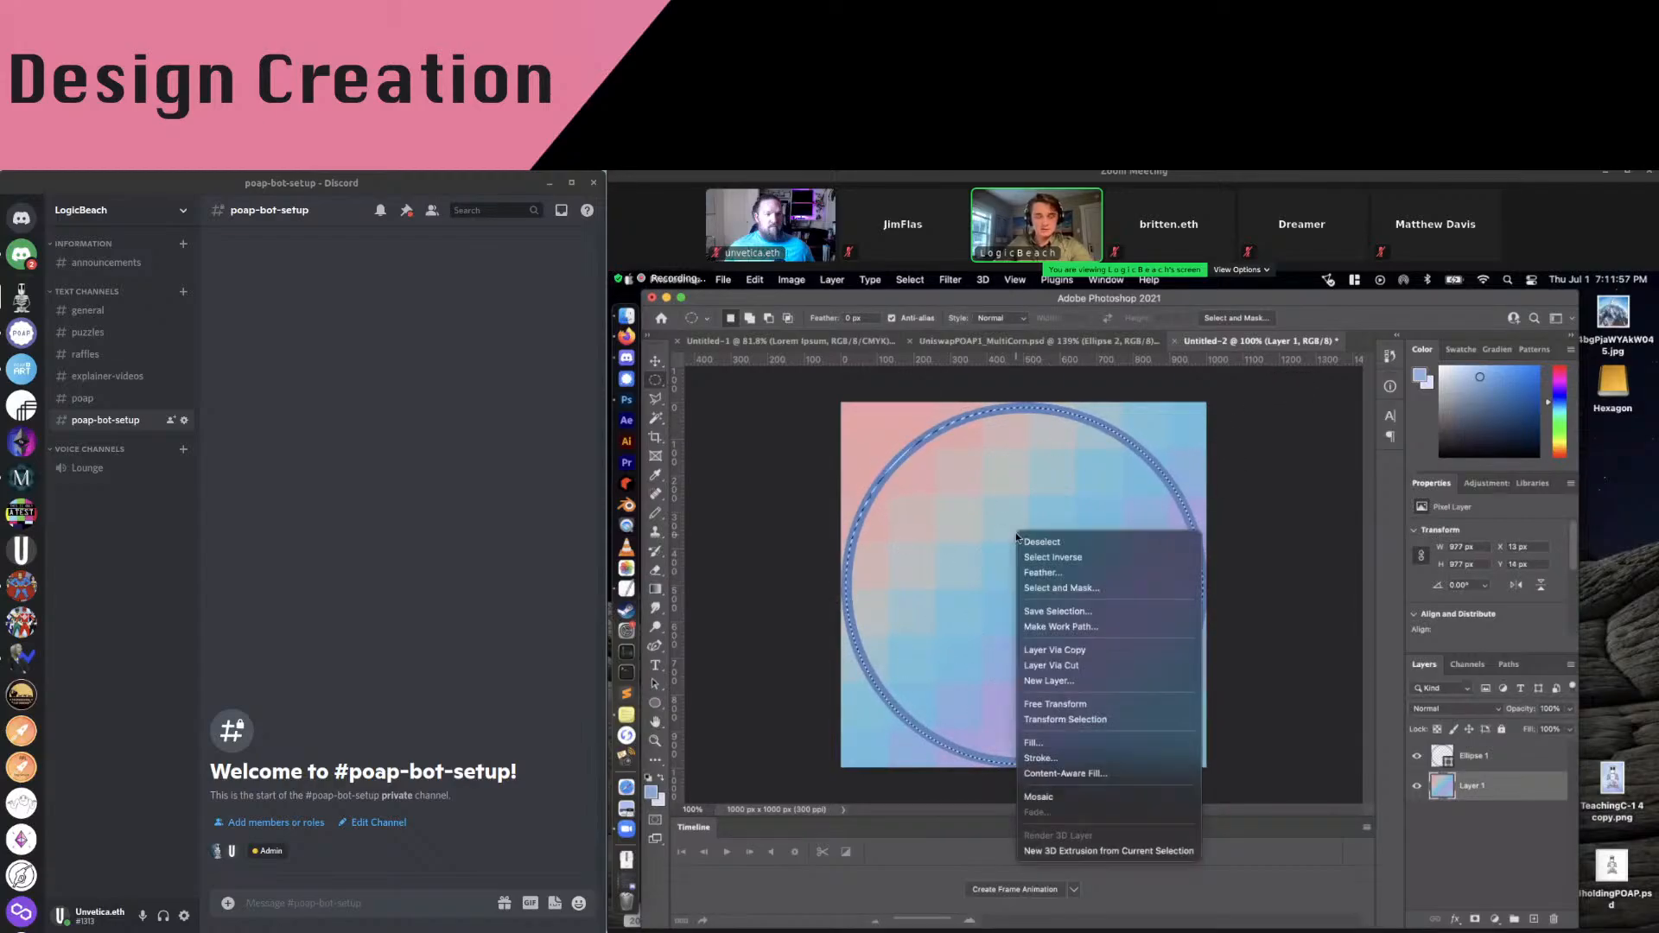
left_click(1096, 541)
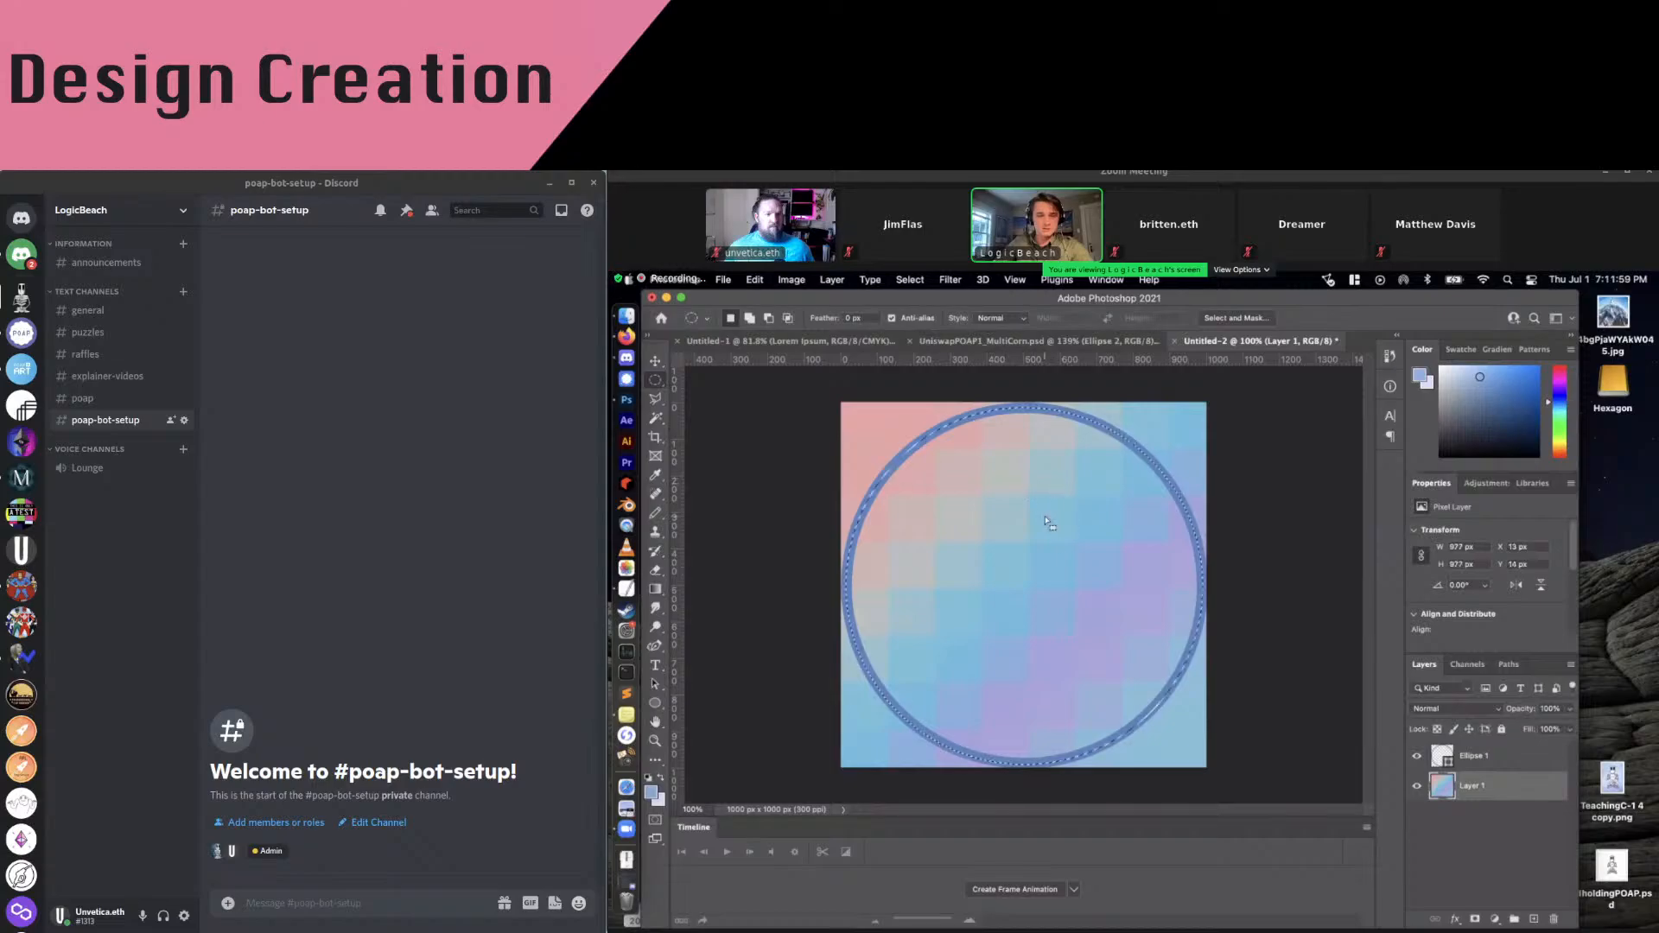
right_click(1036, 509)
left_click(1106, 532)
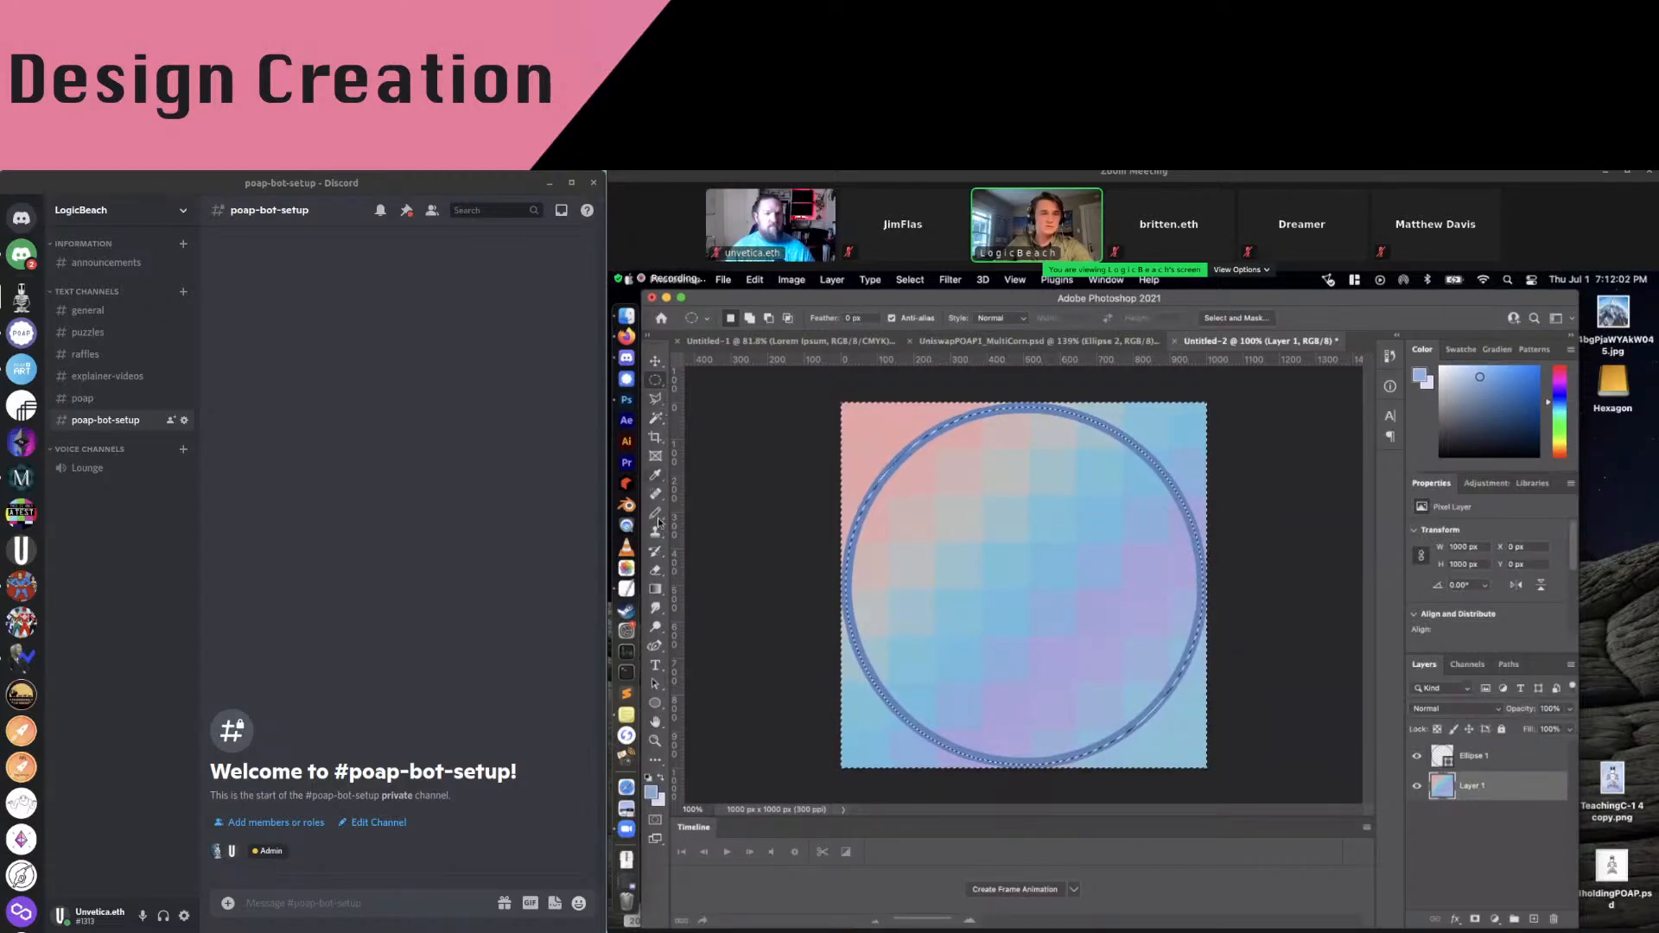
Erase the gradient outside the ring, then clear the selection
left_click(656, 571)
mouse_move(851, 445)
left_mouse_down()
mouse_move(942, 415)
mouse_move(1167, 432)
mouse_move(1175, 735)
mouse_move(834, 544)
mouse_move(1111, 666)
mouse_move(1167, 423)
left_mouse_up()
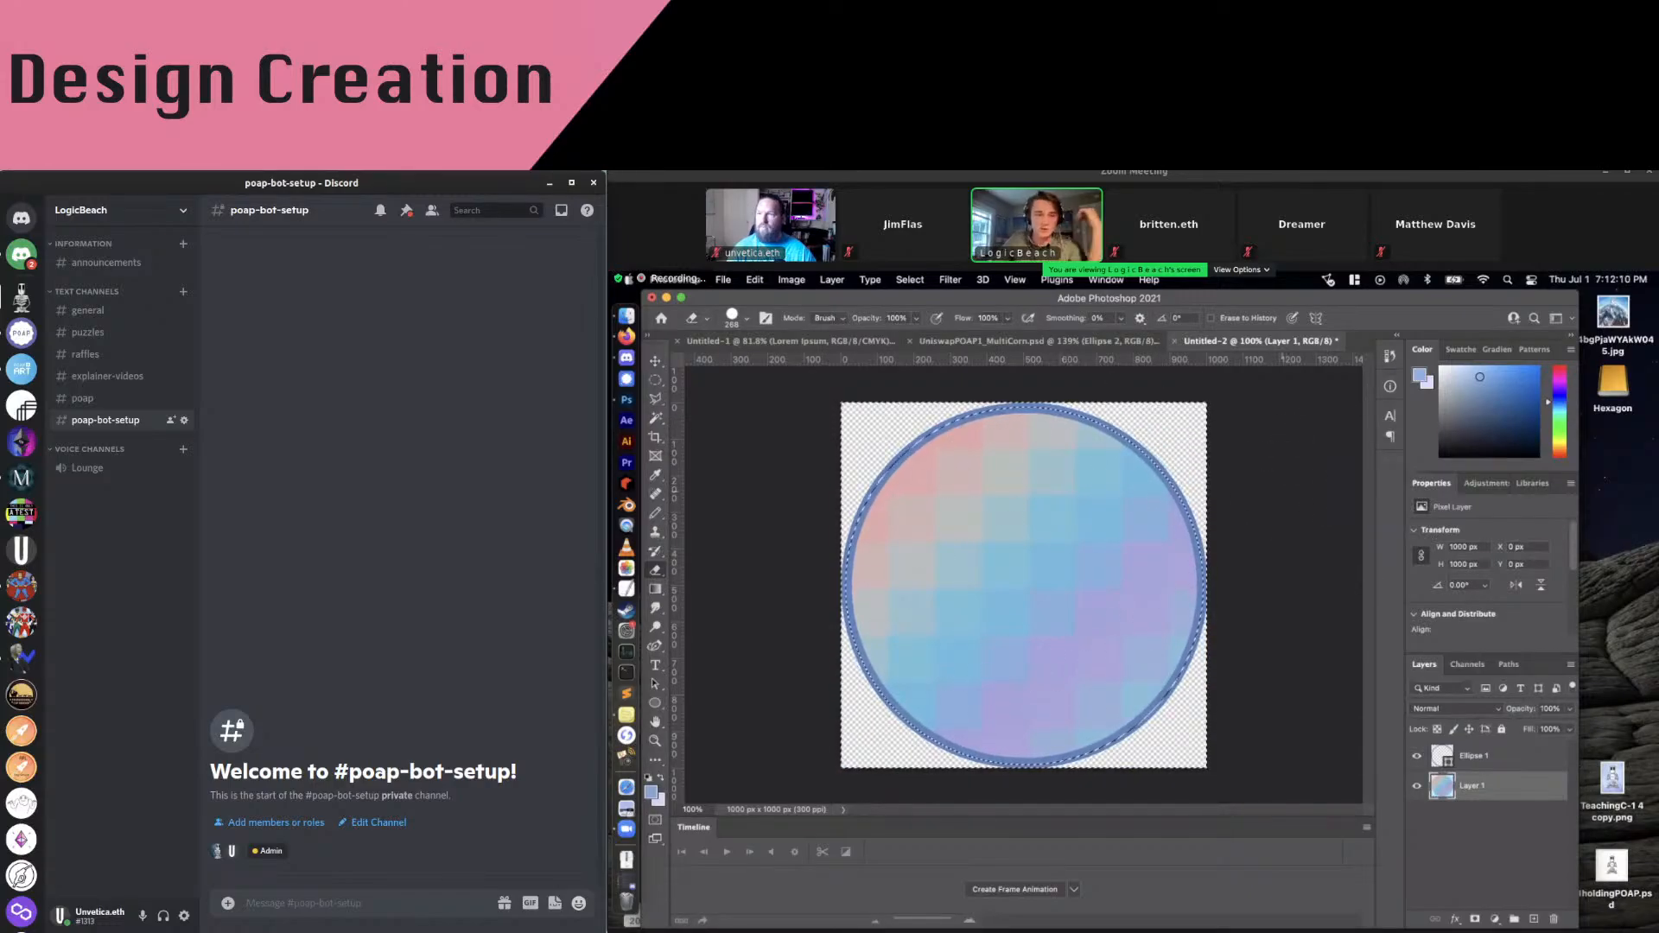
left_click(655, 379)
left_click(767, 449)
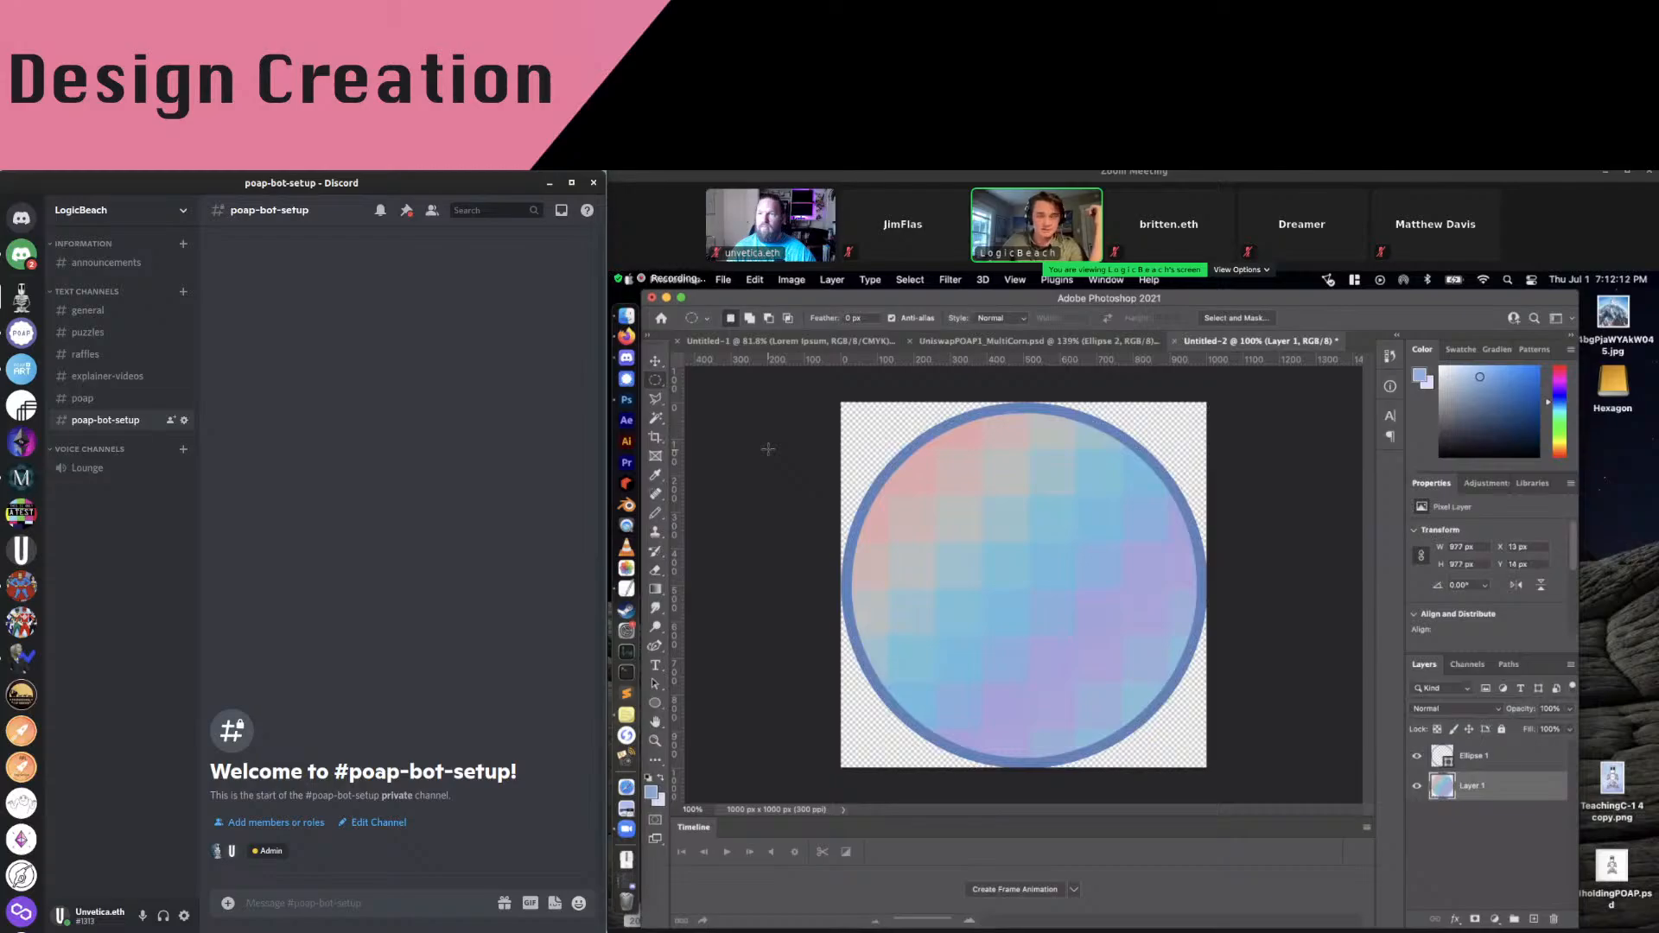
Choose the Ellipse Tool and set its drawing mode to Path
left_click_drag(660, 701, 660, 705)
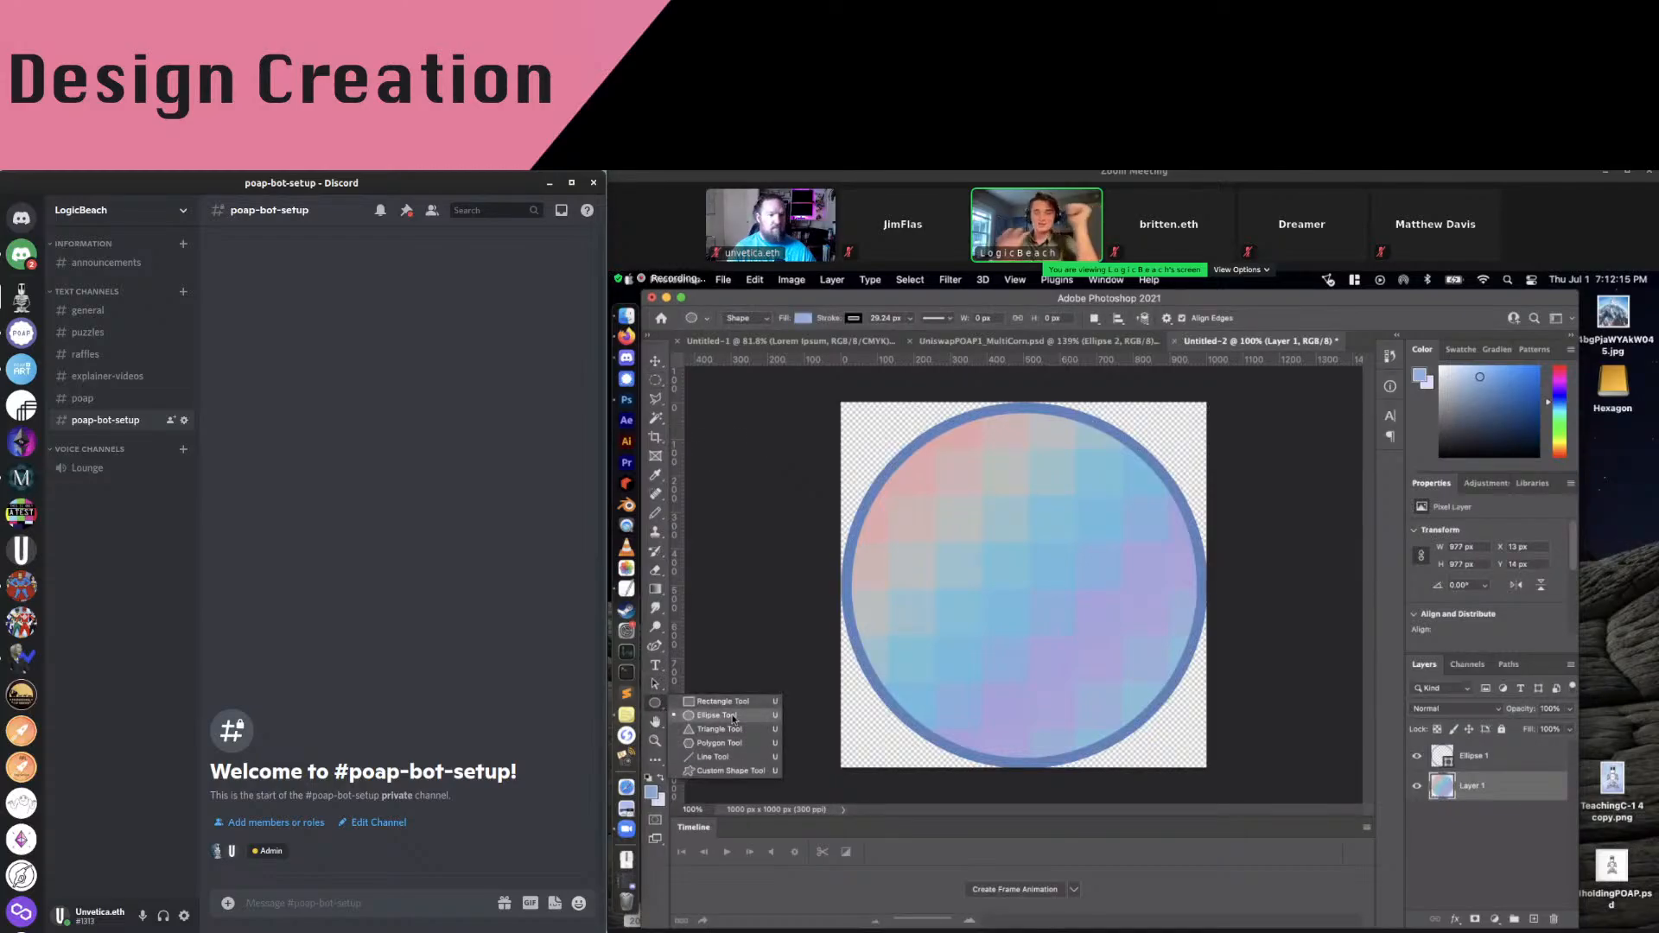
left_click(713, 715)
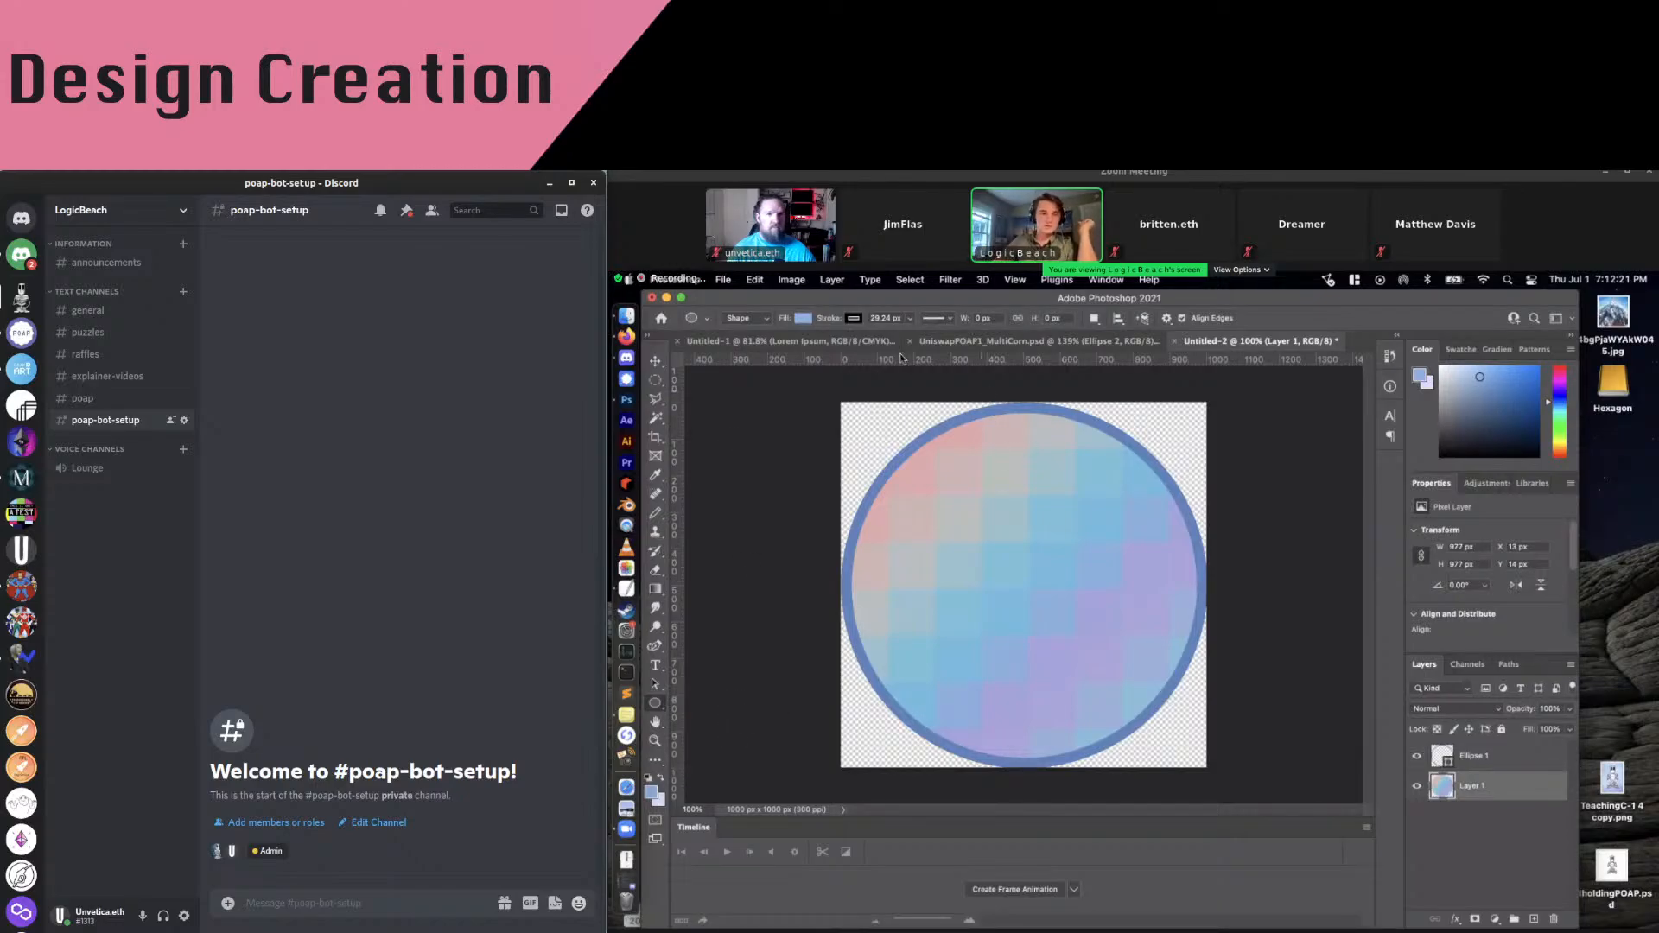
left_click(761, 317)
left_click(743, 333)
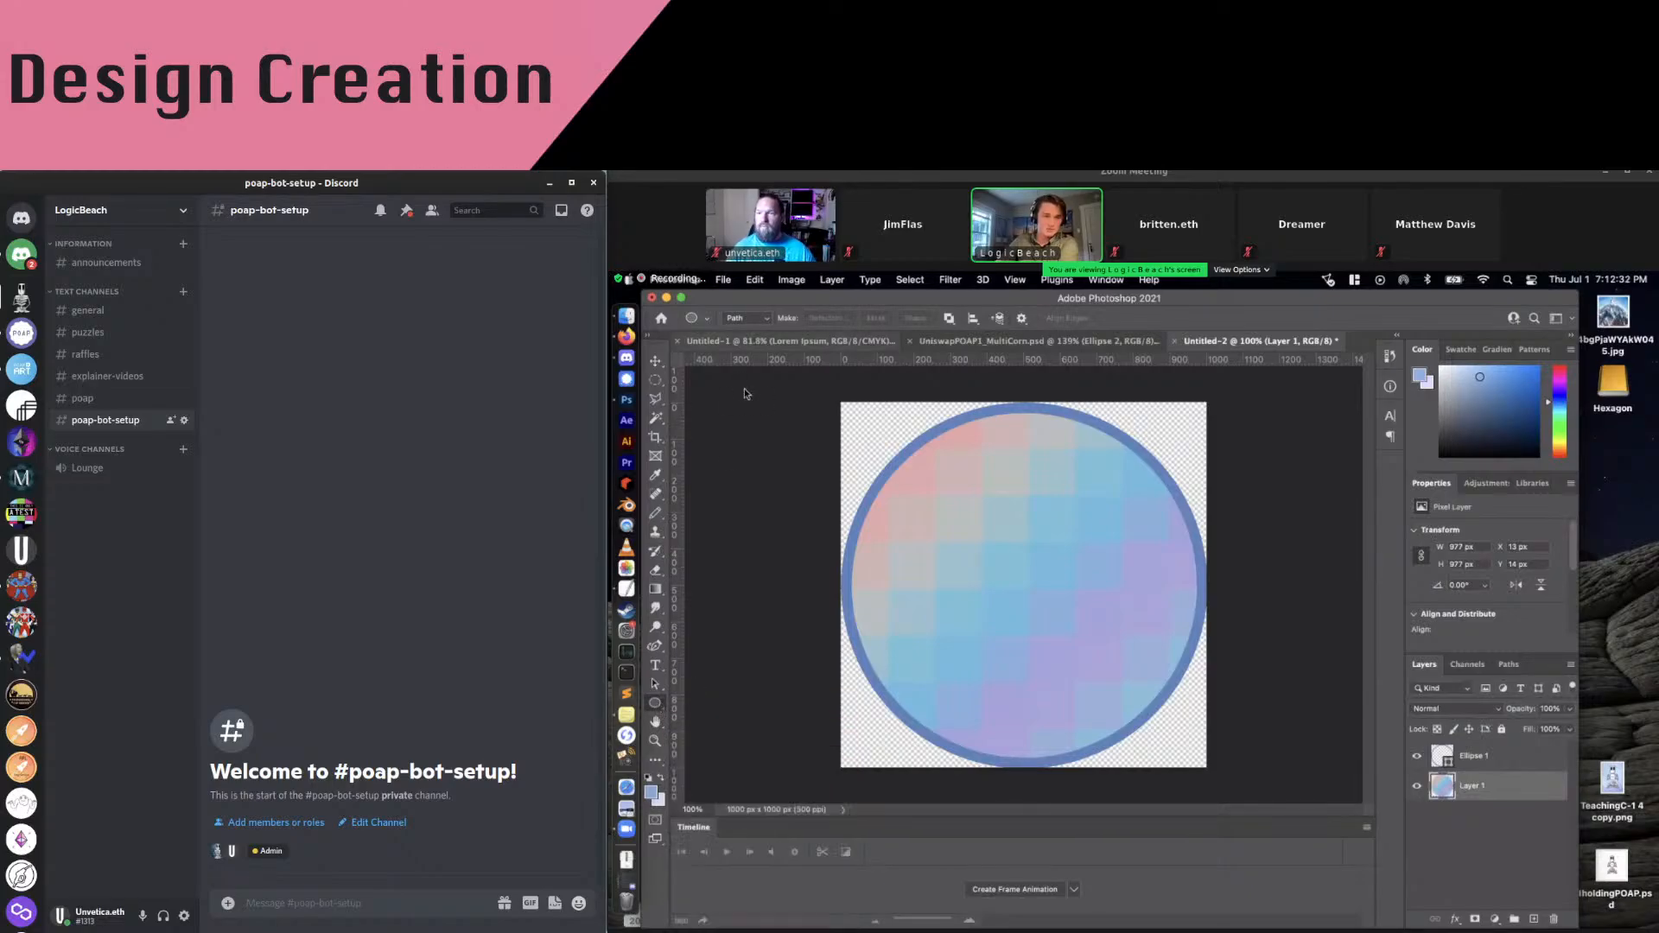
left_click(748, 318)
left_click(748, 321)
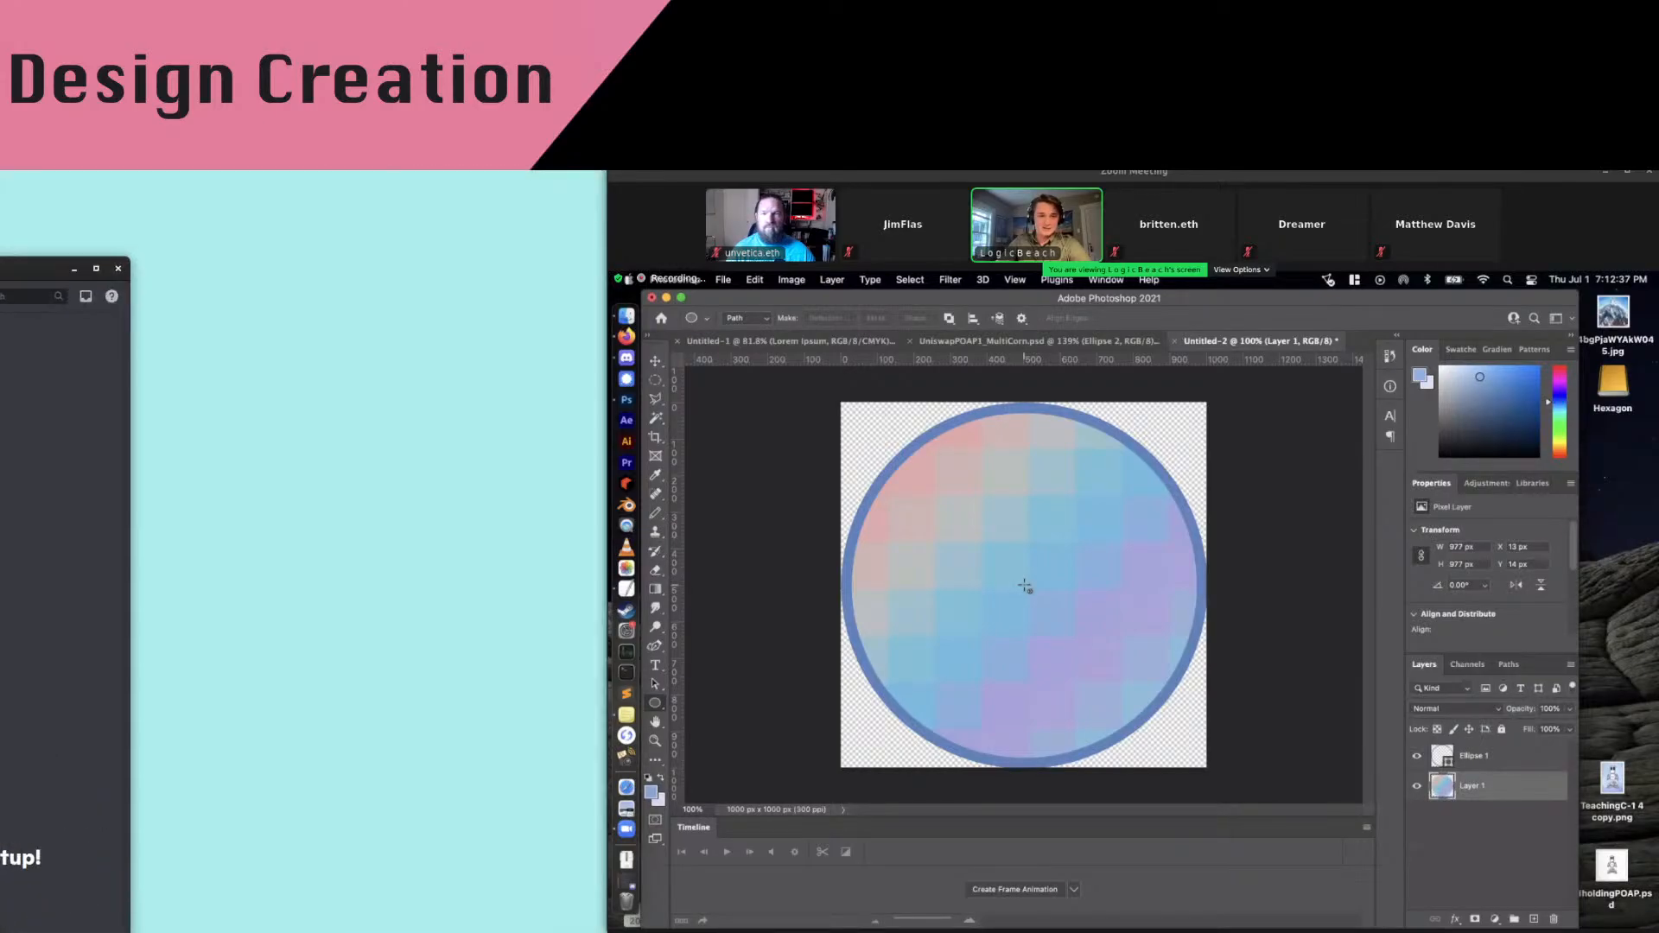
Draw a circular path sized to sit just inside the blue ring
left_click_drag(1025, 584, 1250, 401)
left_click_drag(1243, 408, 1244, 414)
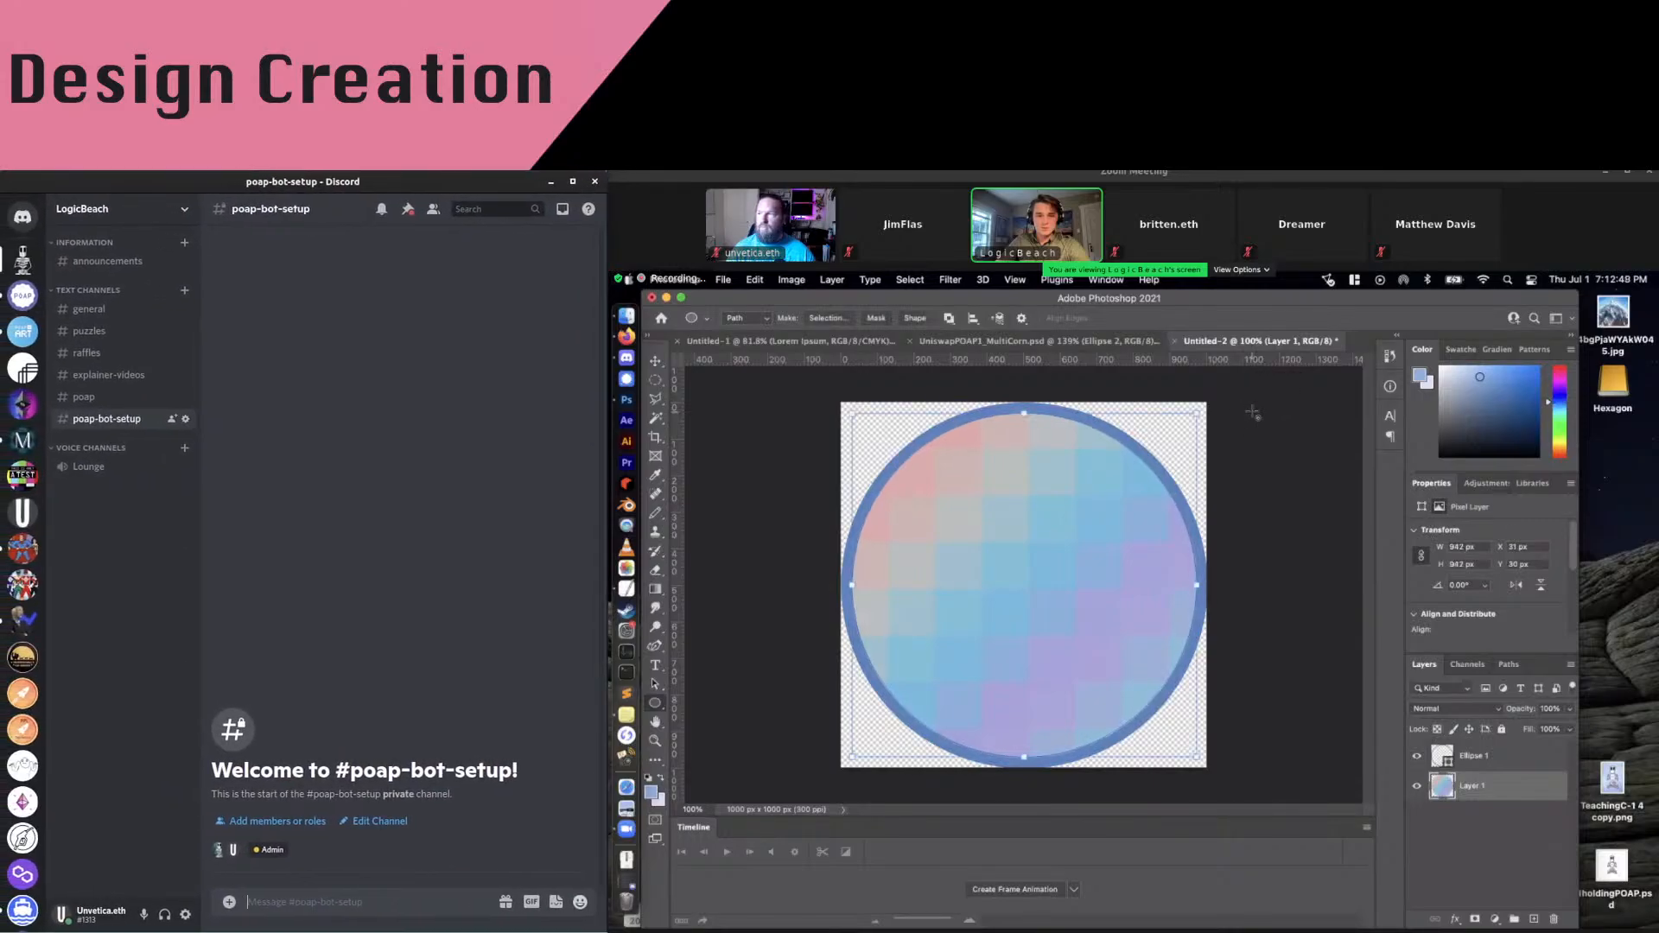
left_click(655, 665)
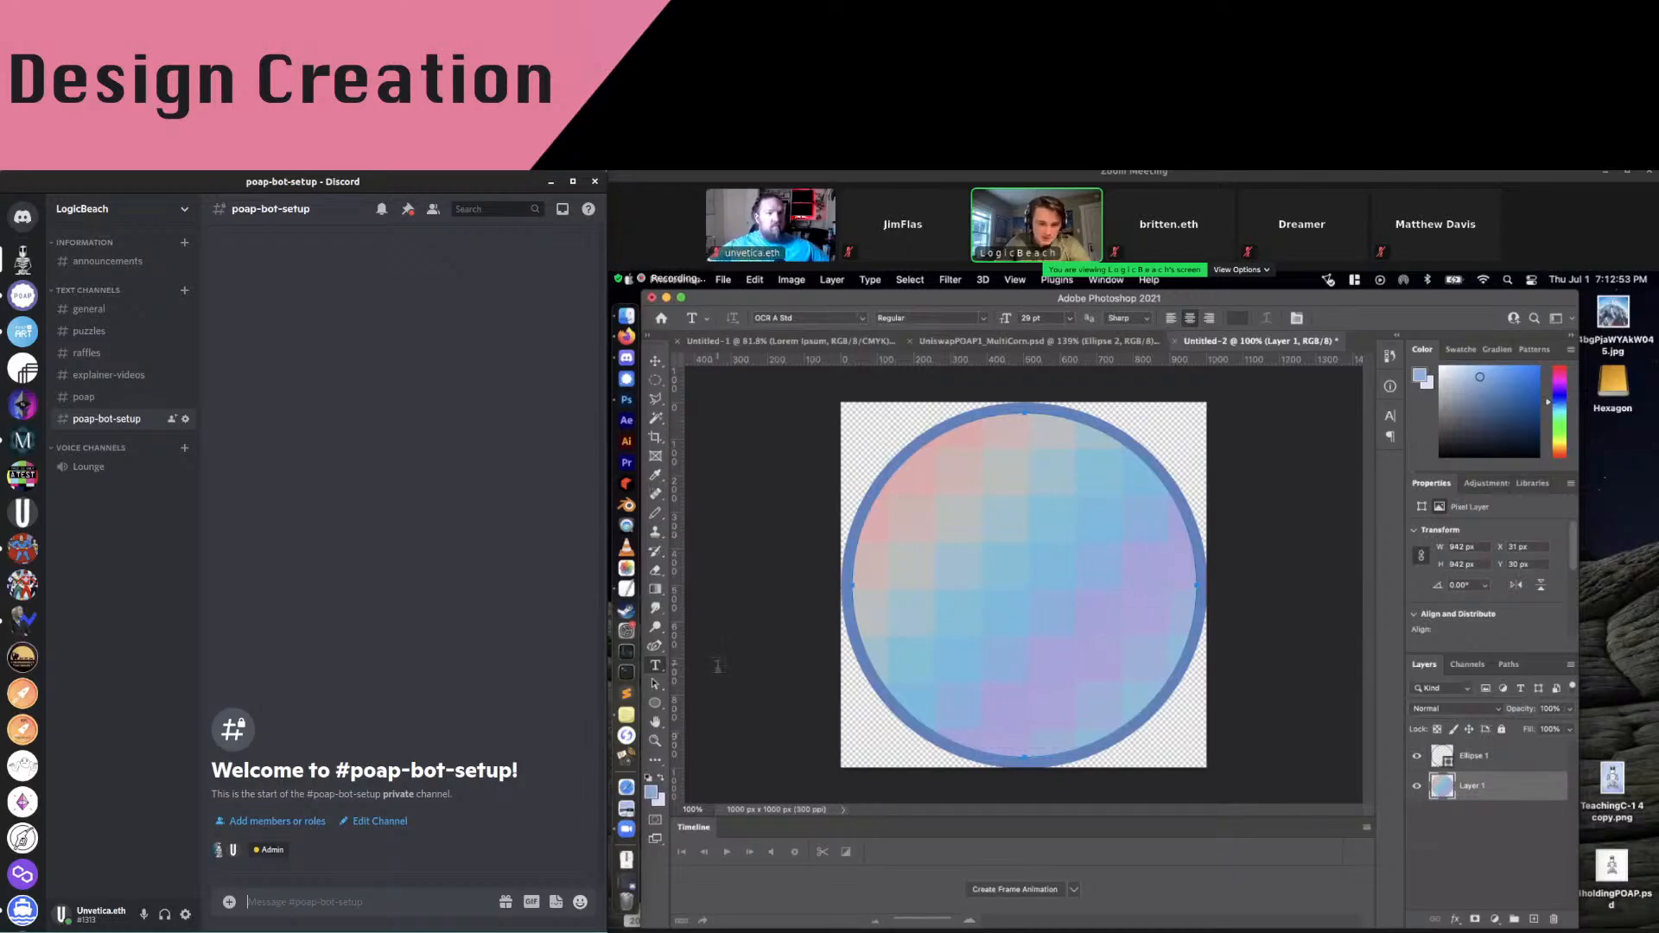
Commit a stray text entry and draw a new circular path from the canvas centre
left_click(1025, 754)
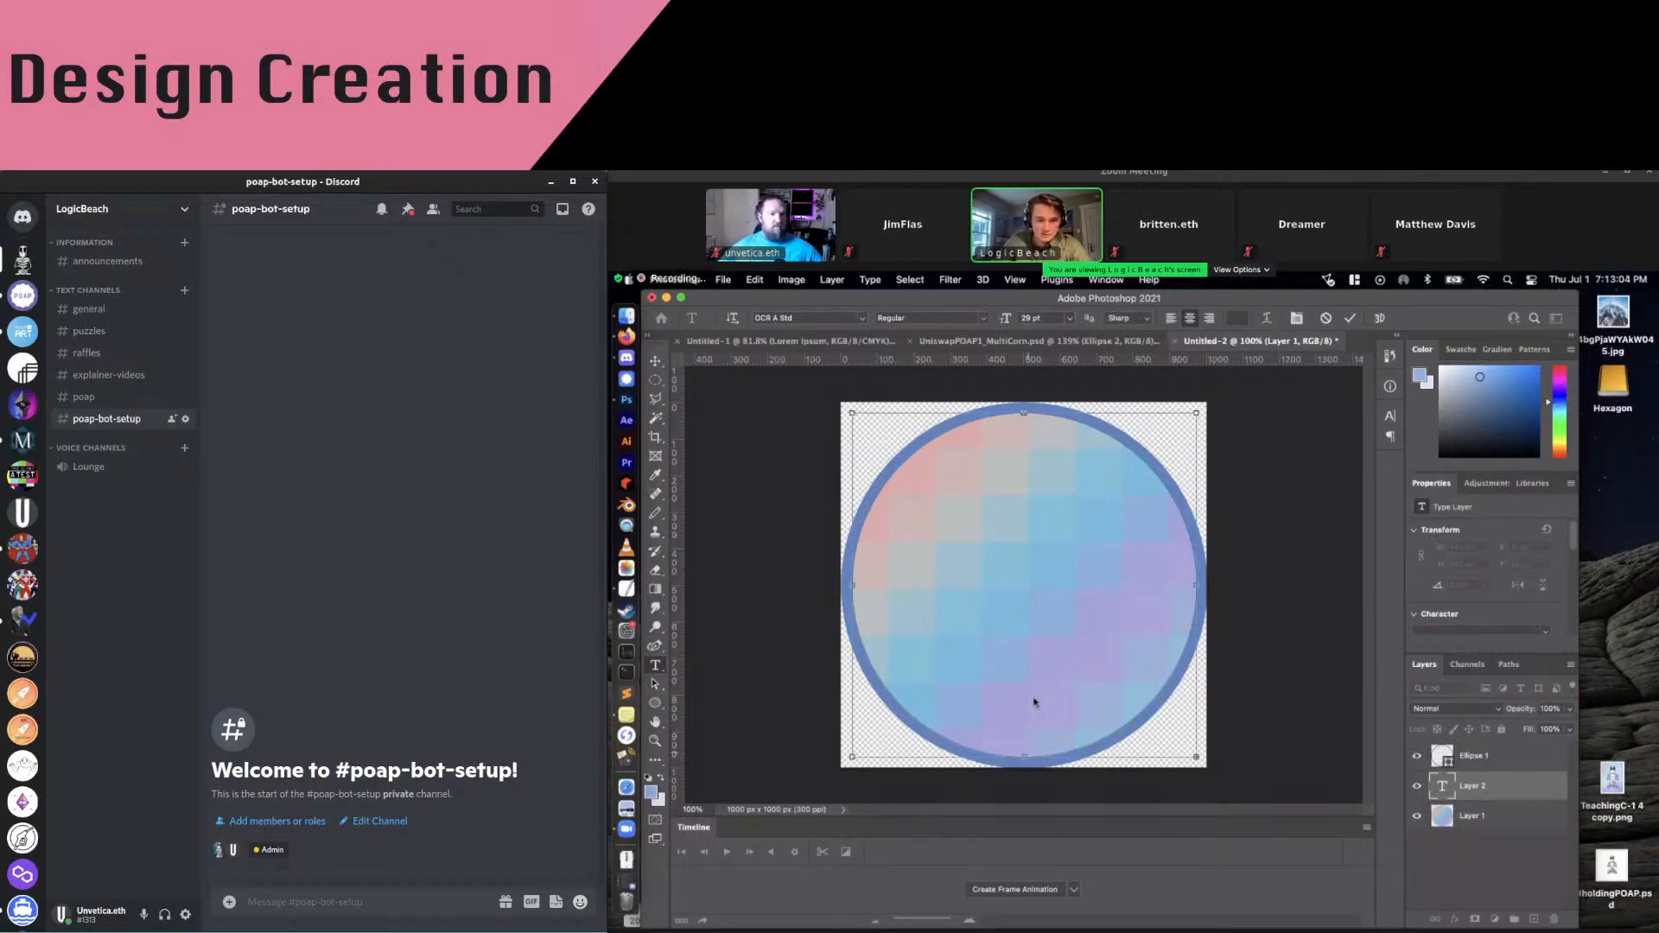
left_click(725, 438)
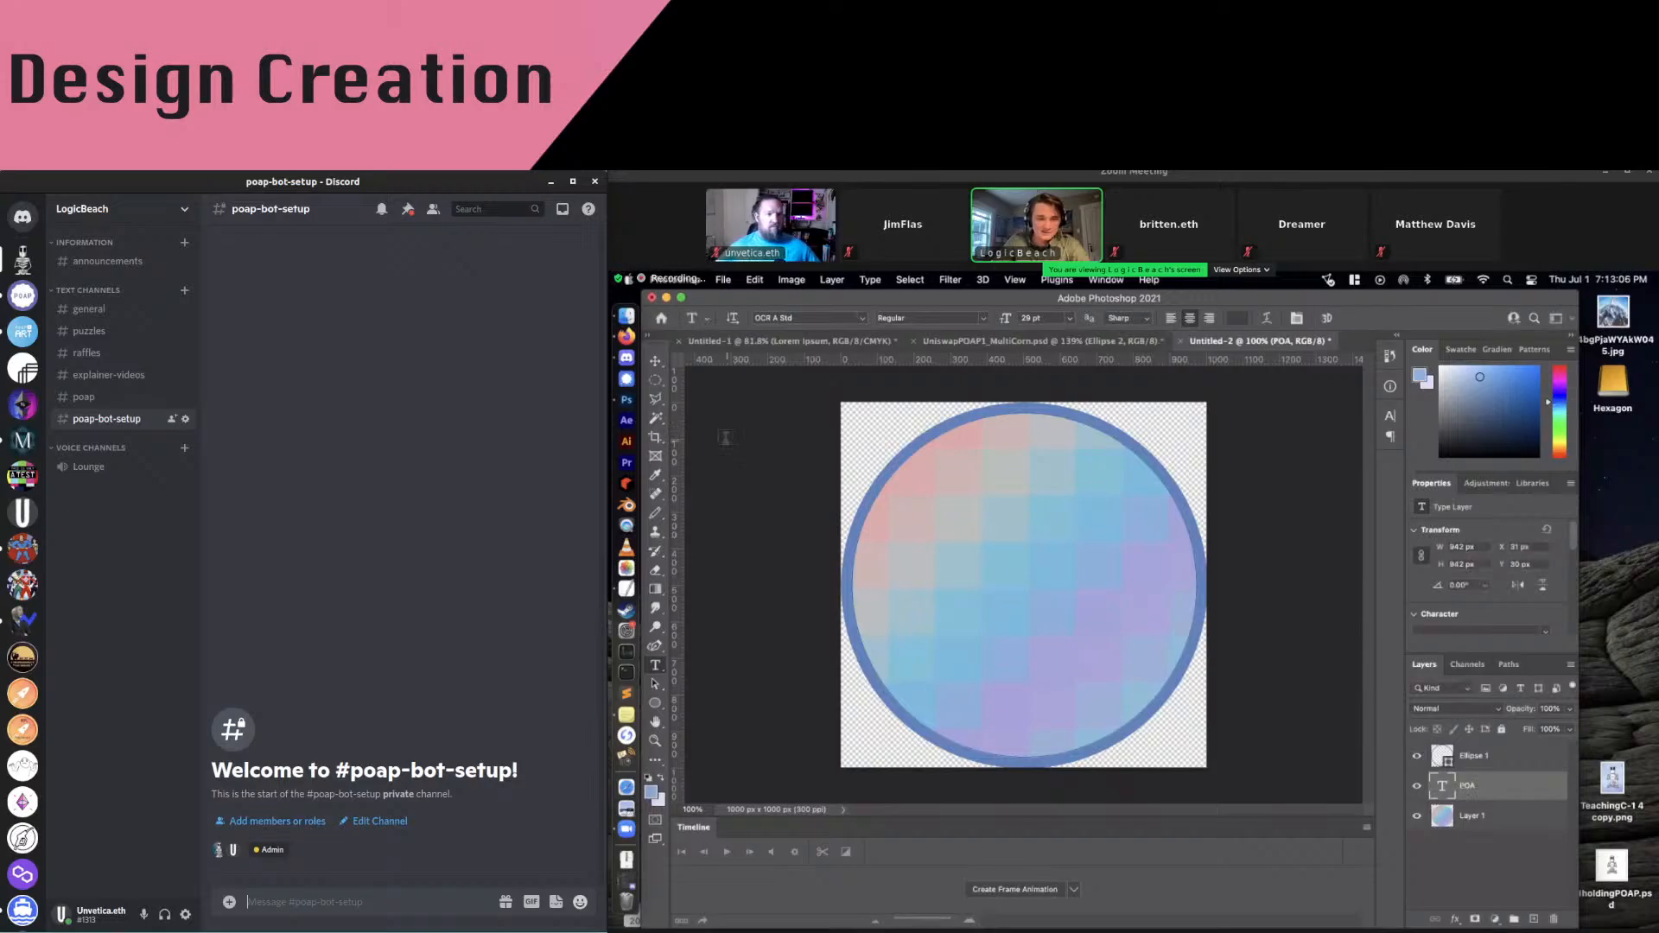
left_click(657, 704)
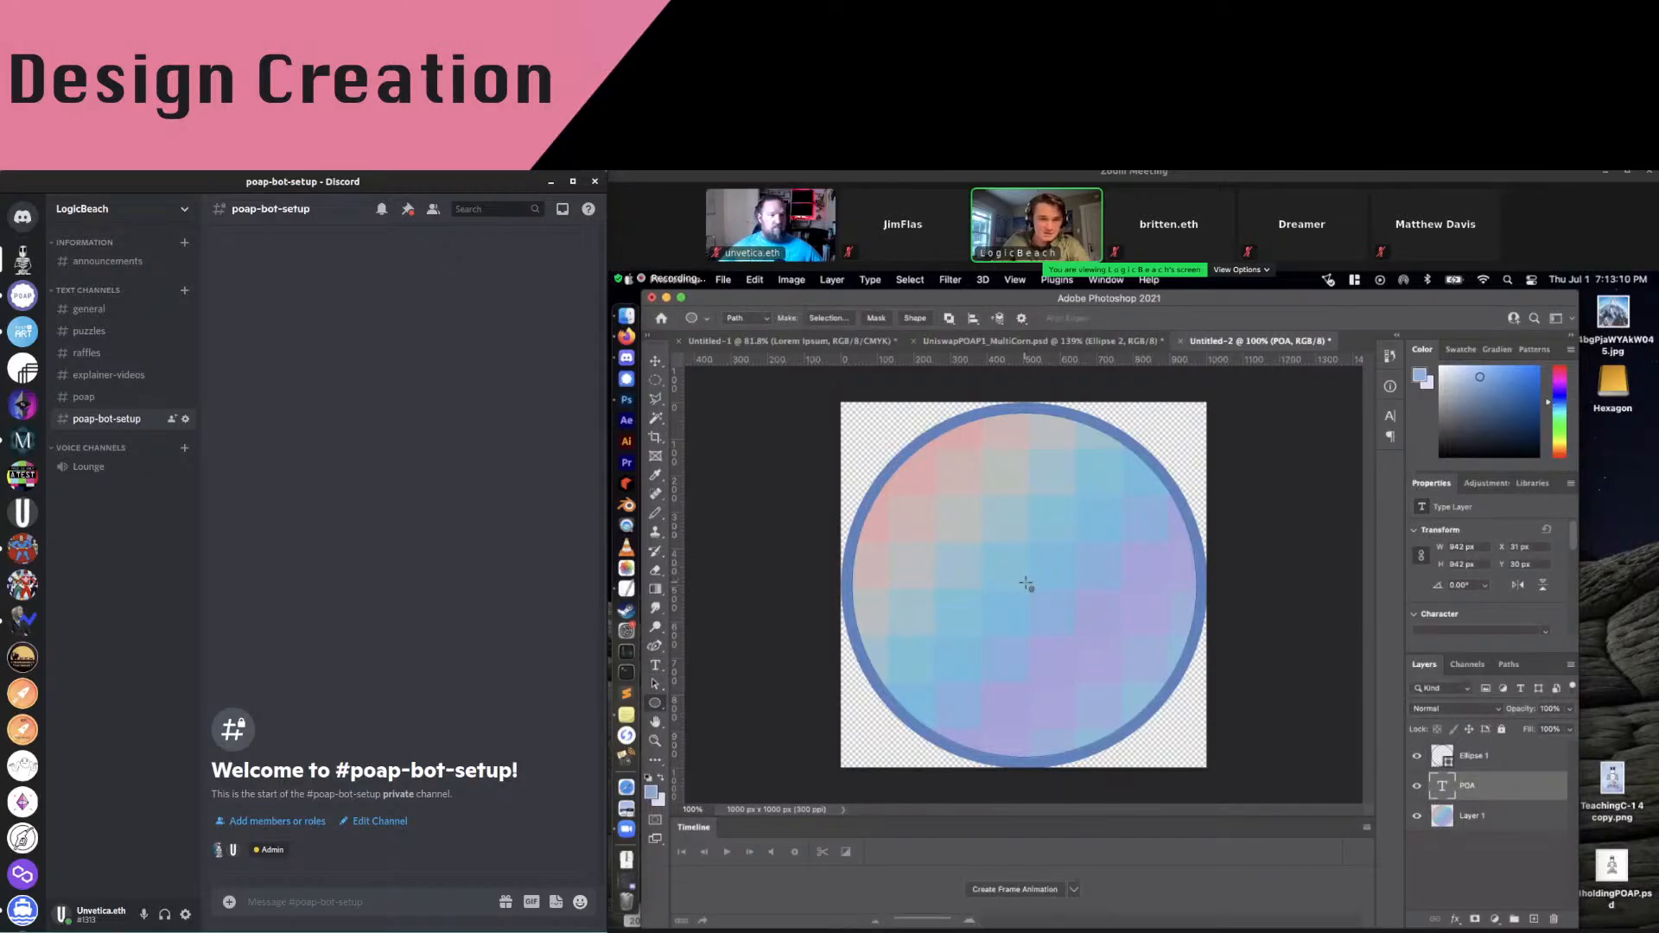
left_click_drag(1026, 587, 1199, 790)
left_click(655, 664)
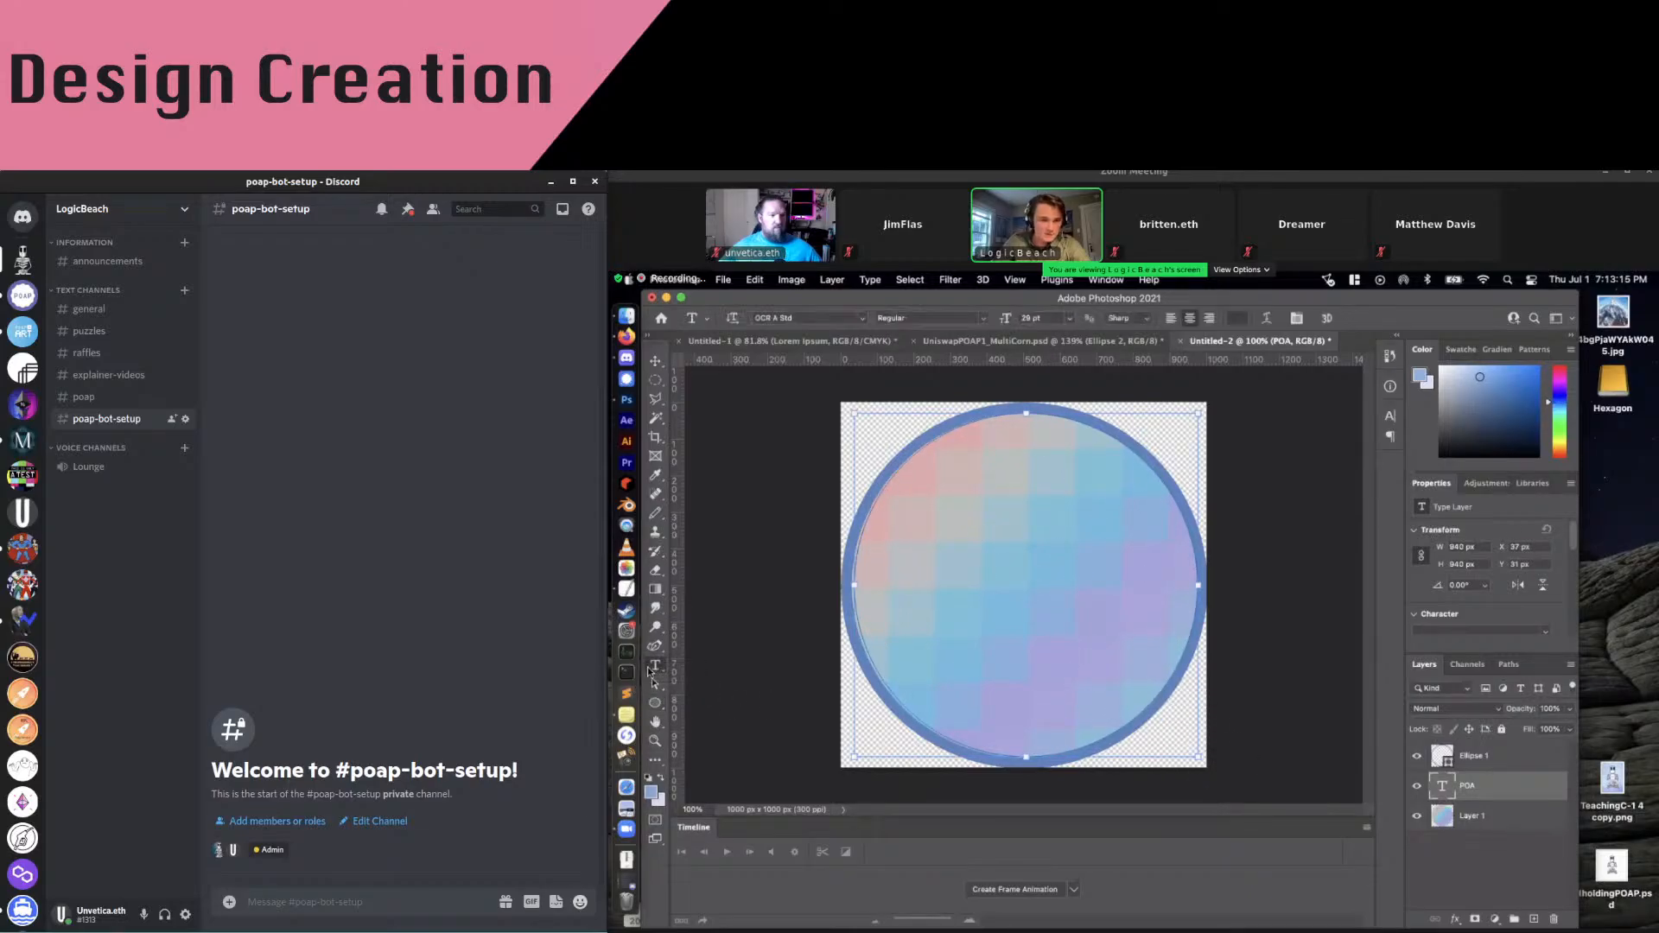
Type 'POAP MAsterclass v1.0' on the path, flip it inside the circle, and drag in the robot image
left_click(1024, 753)
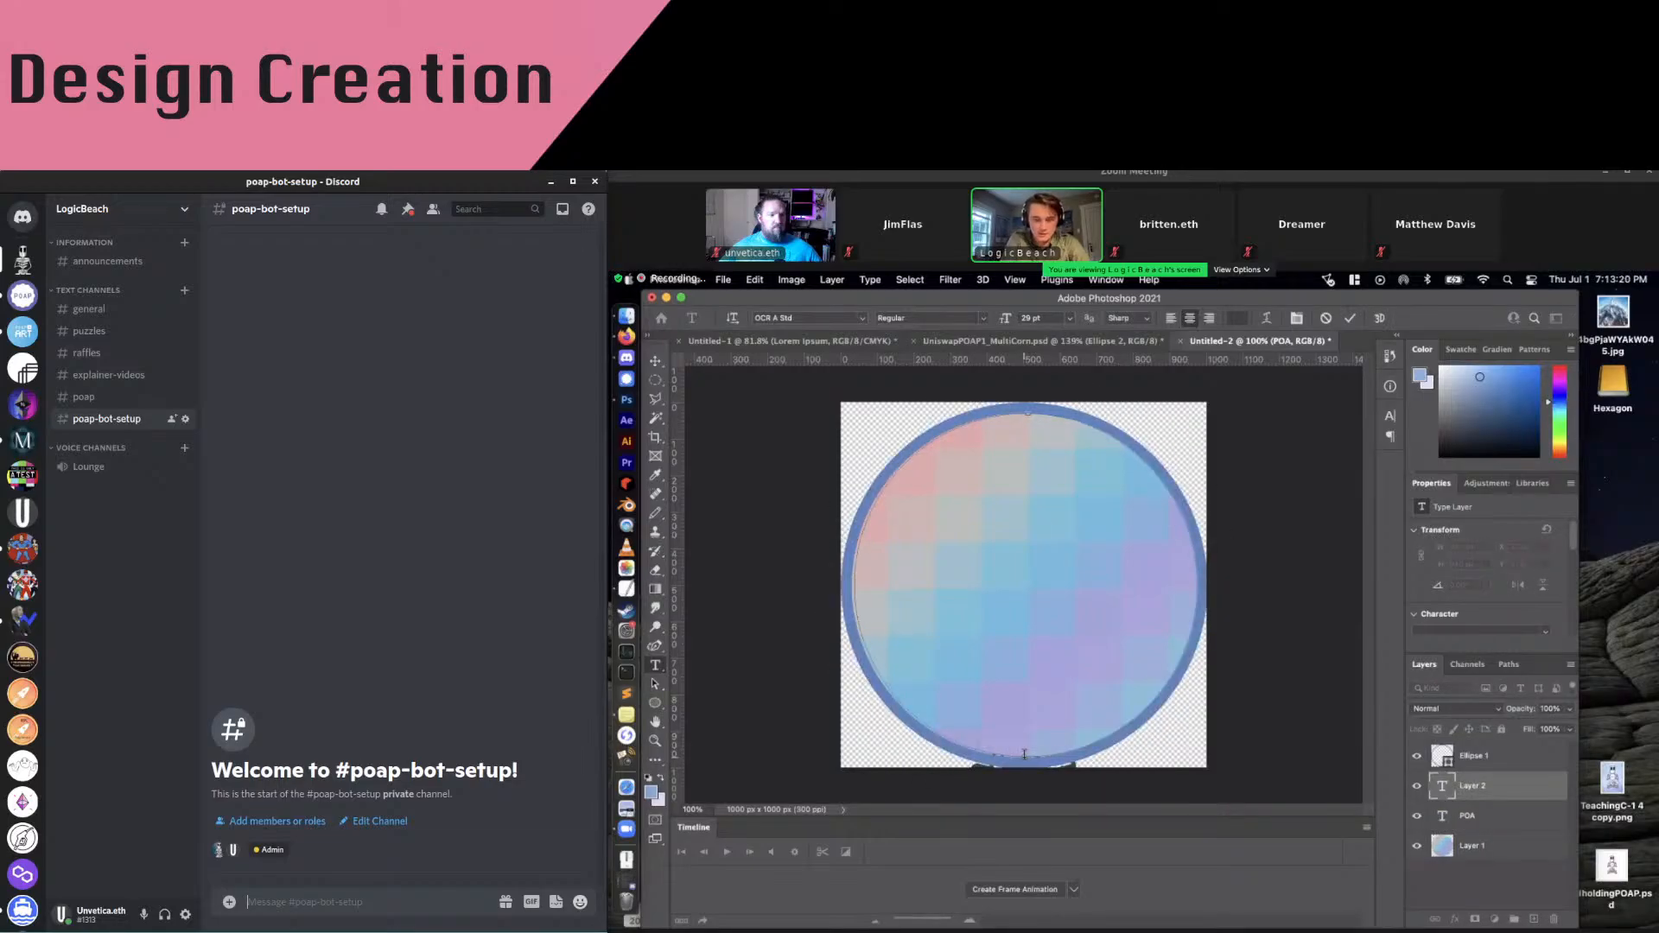
type("POAP INSTRUC")
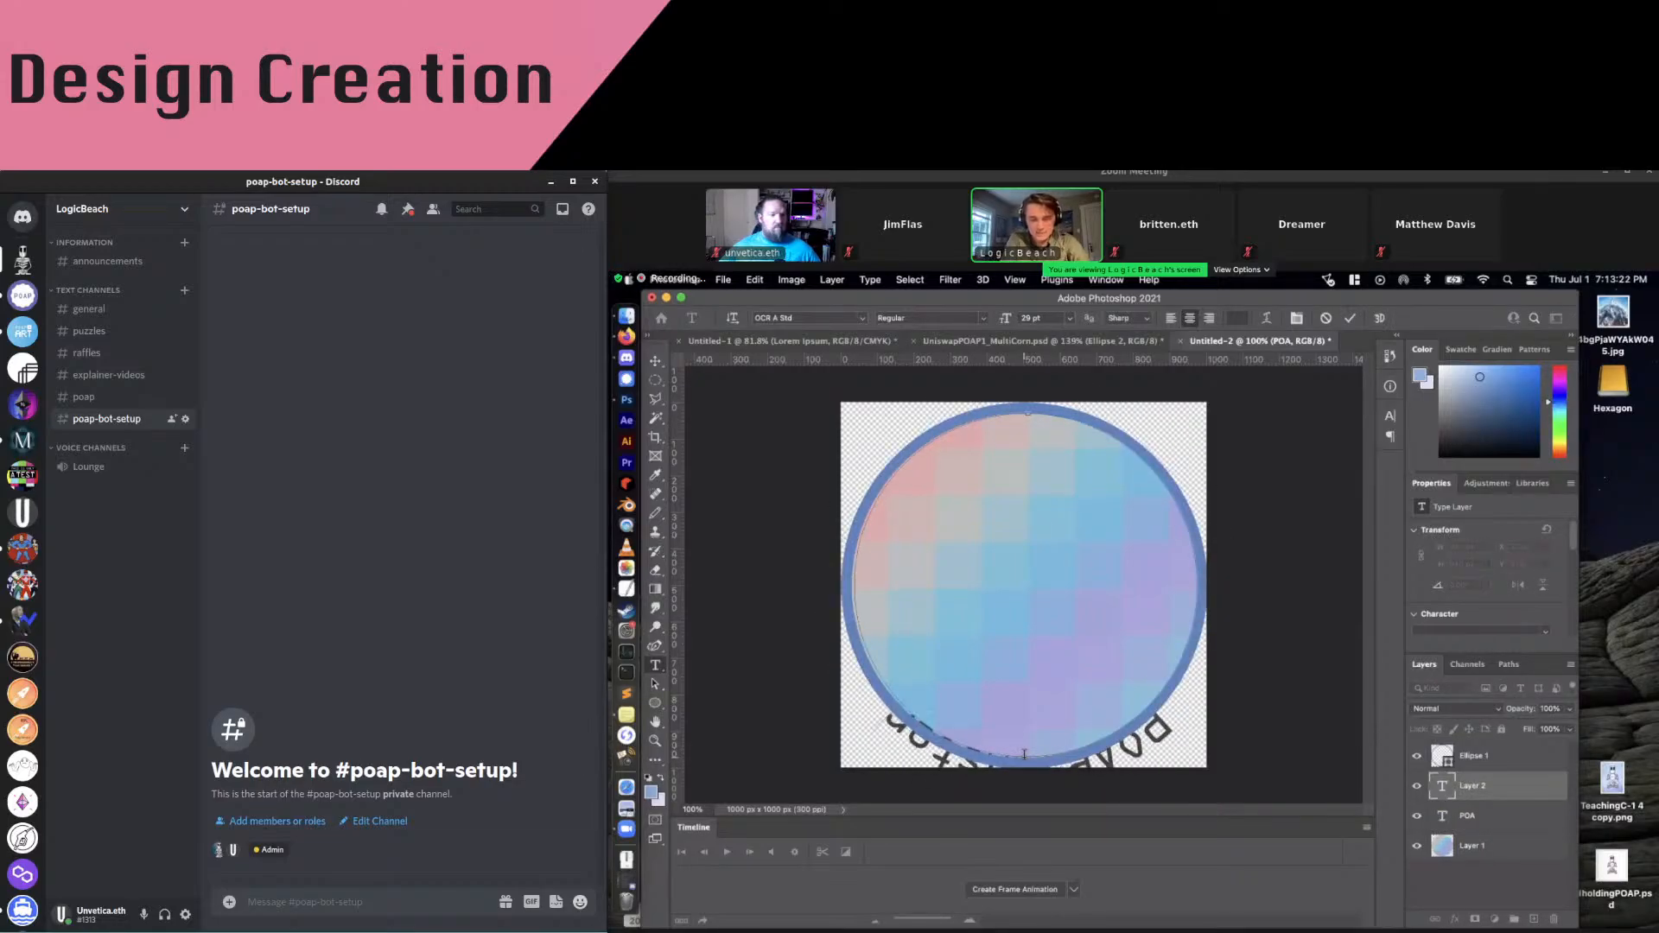
type("LASS")
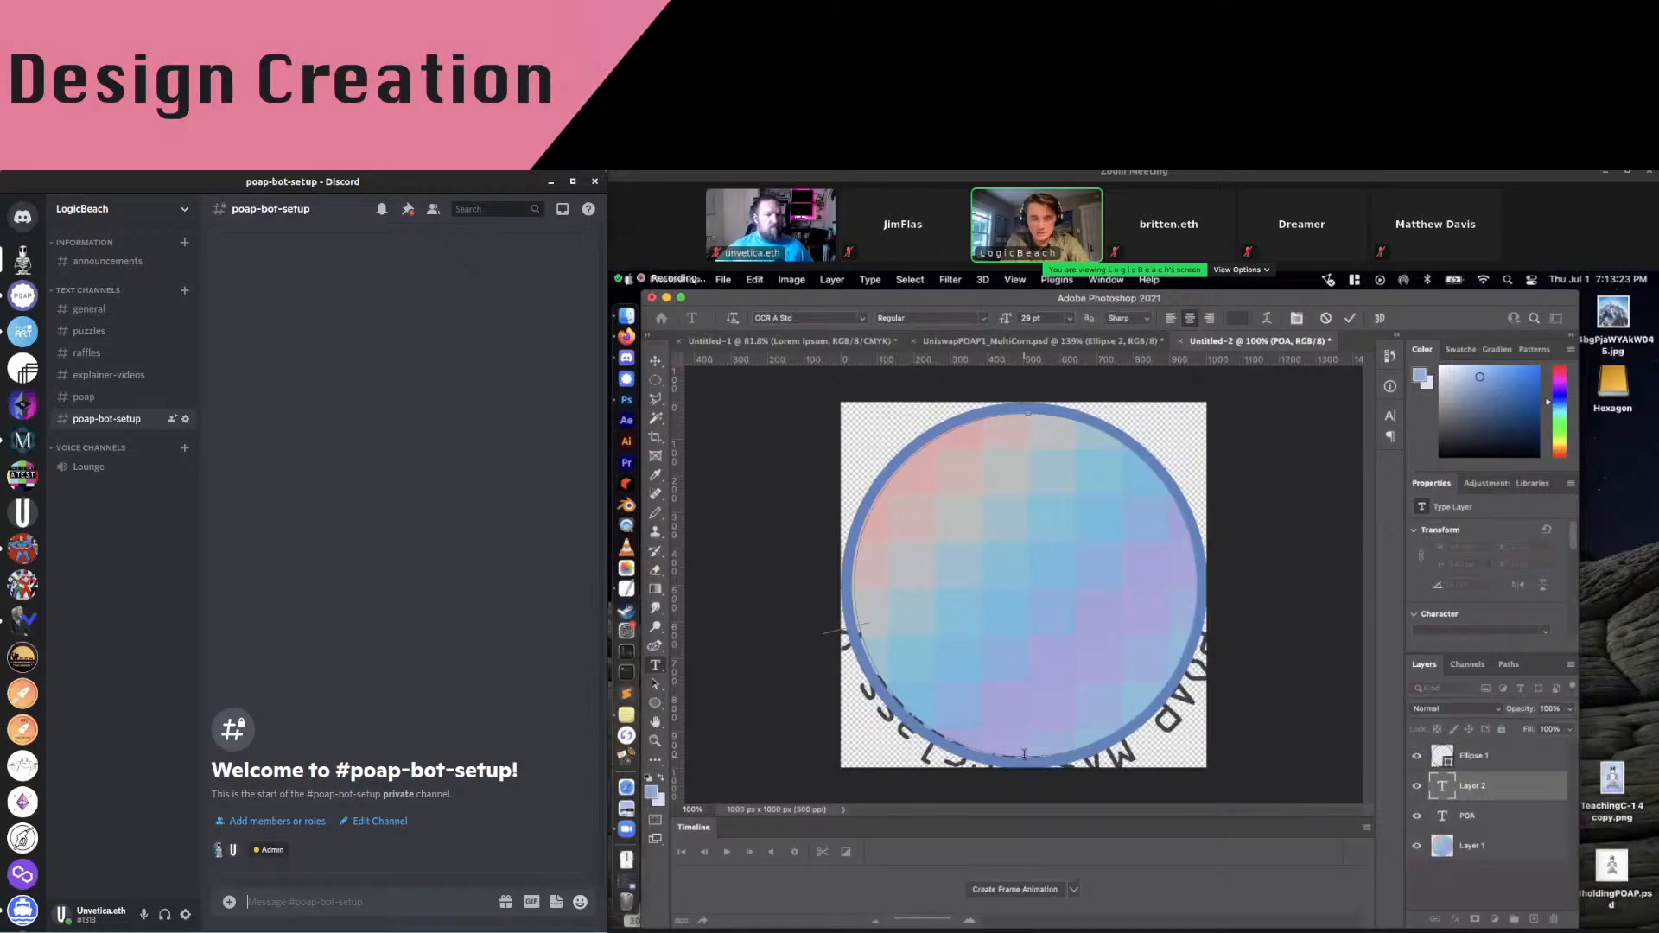
type("ULY")
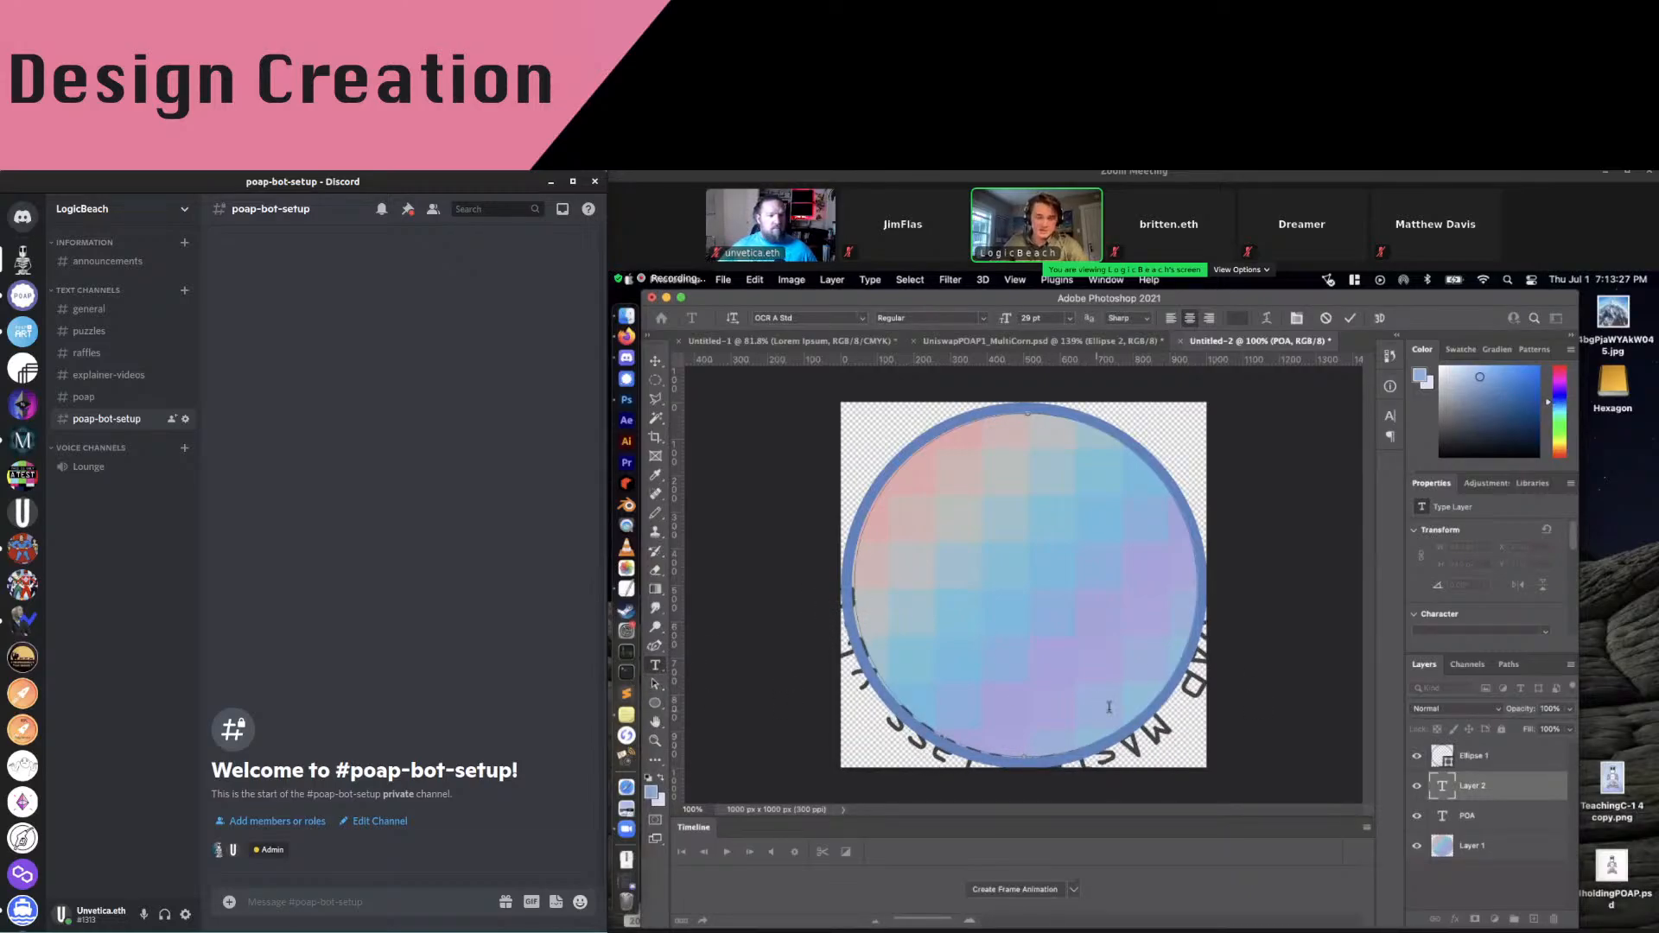
left_click(655, 683)
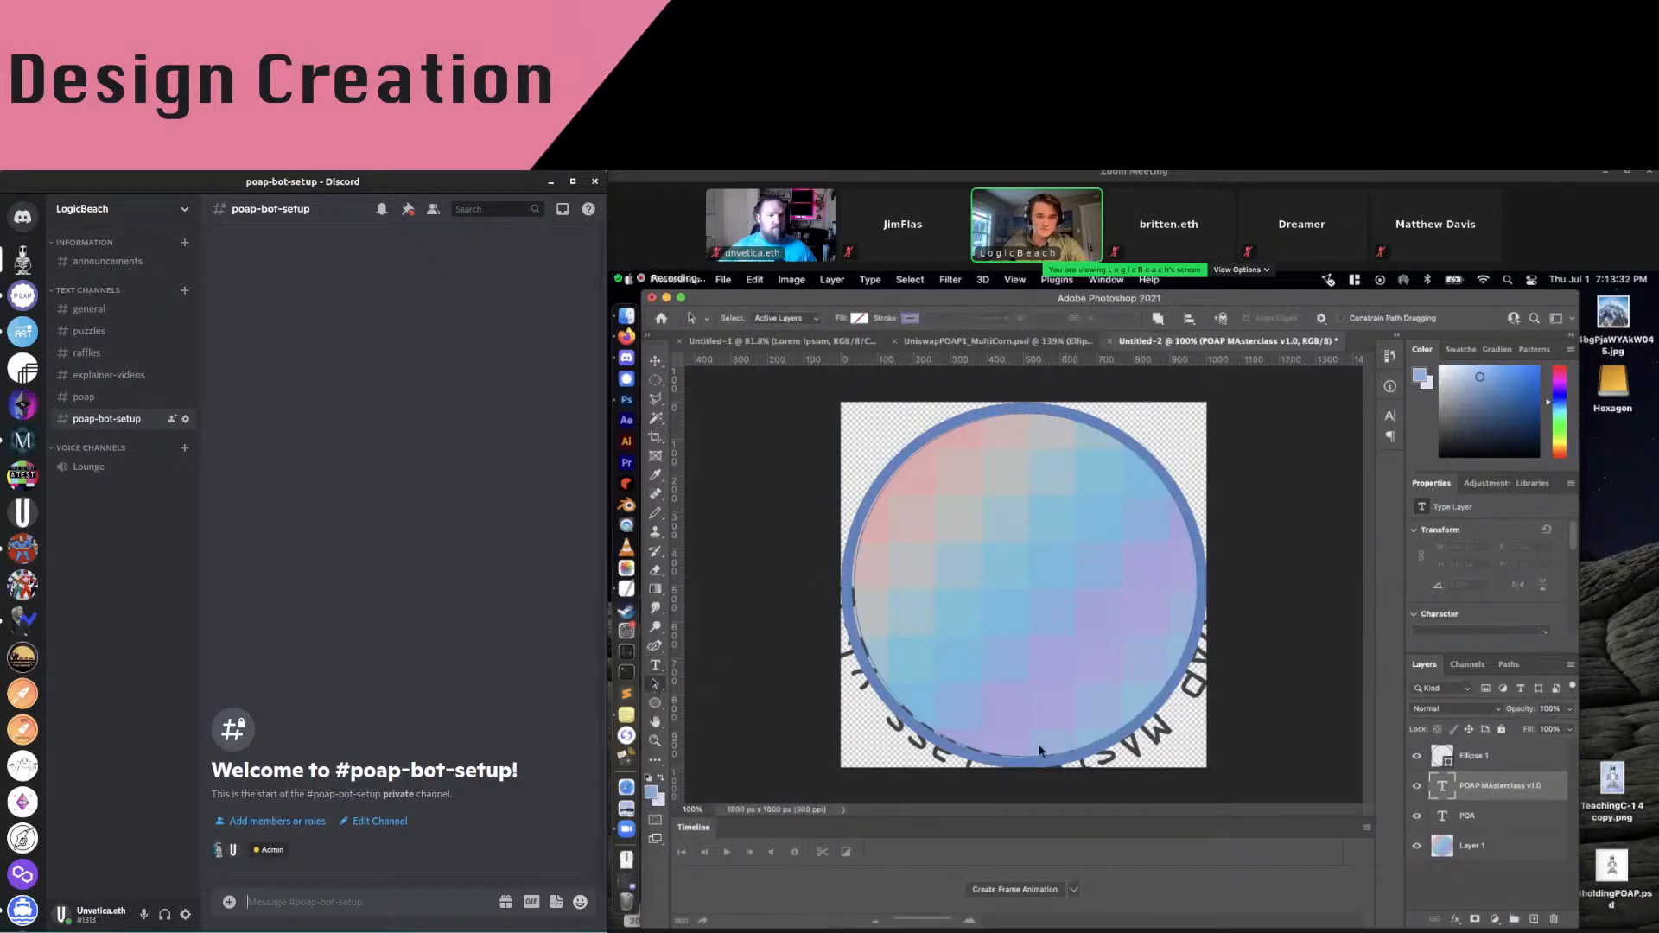
left_click_drag(1027, 758, 1028, 638)
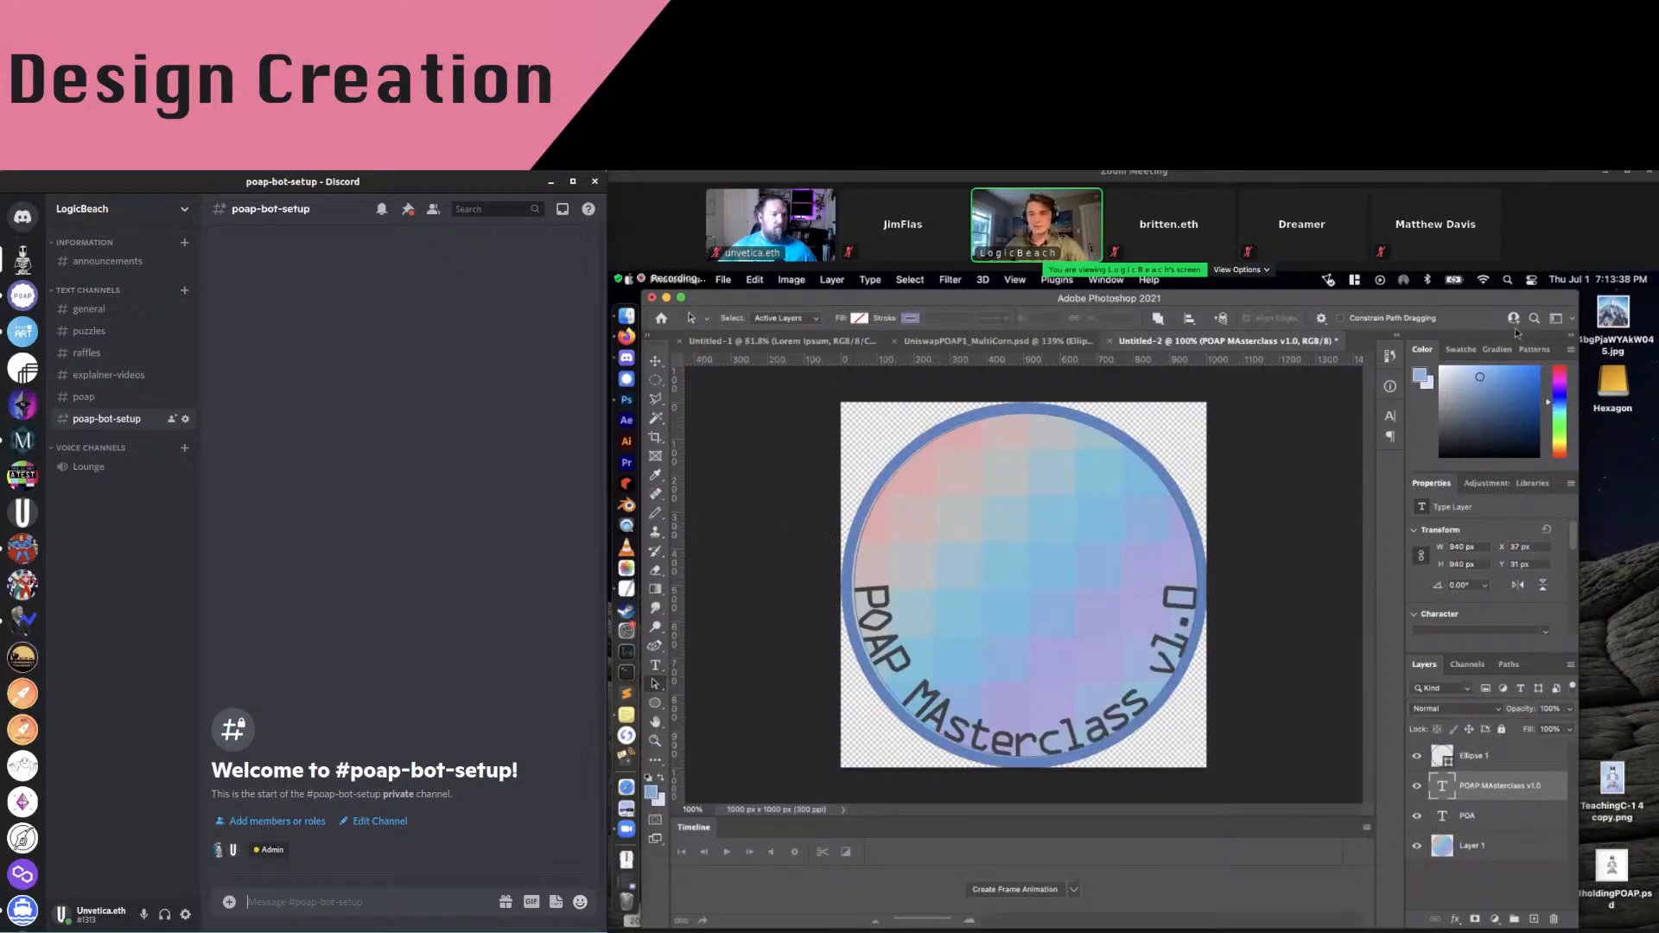
left_click_drag(1611, 864, 1034, 568)
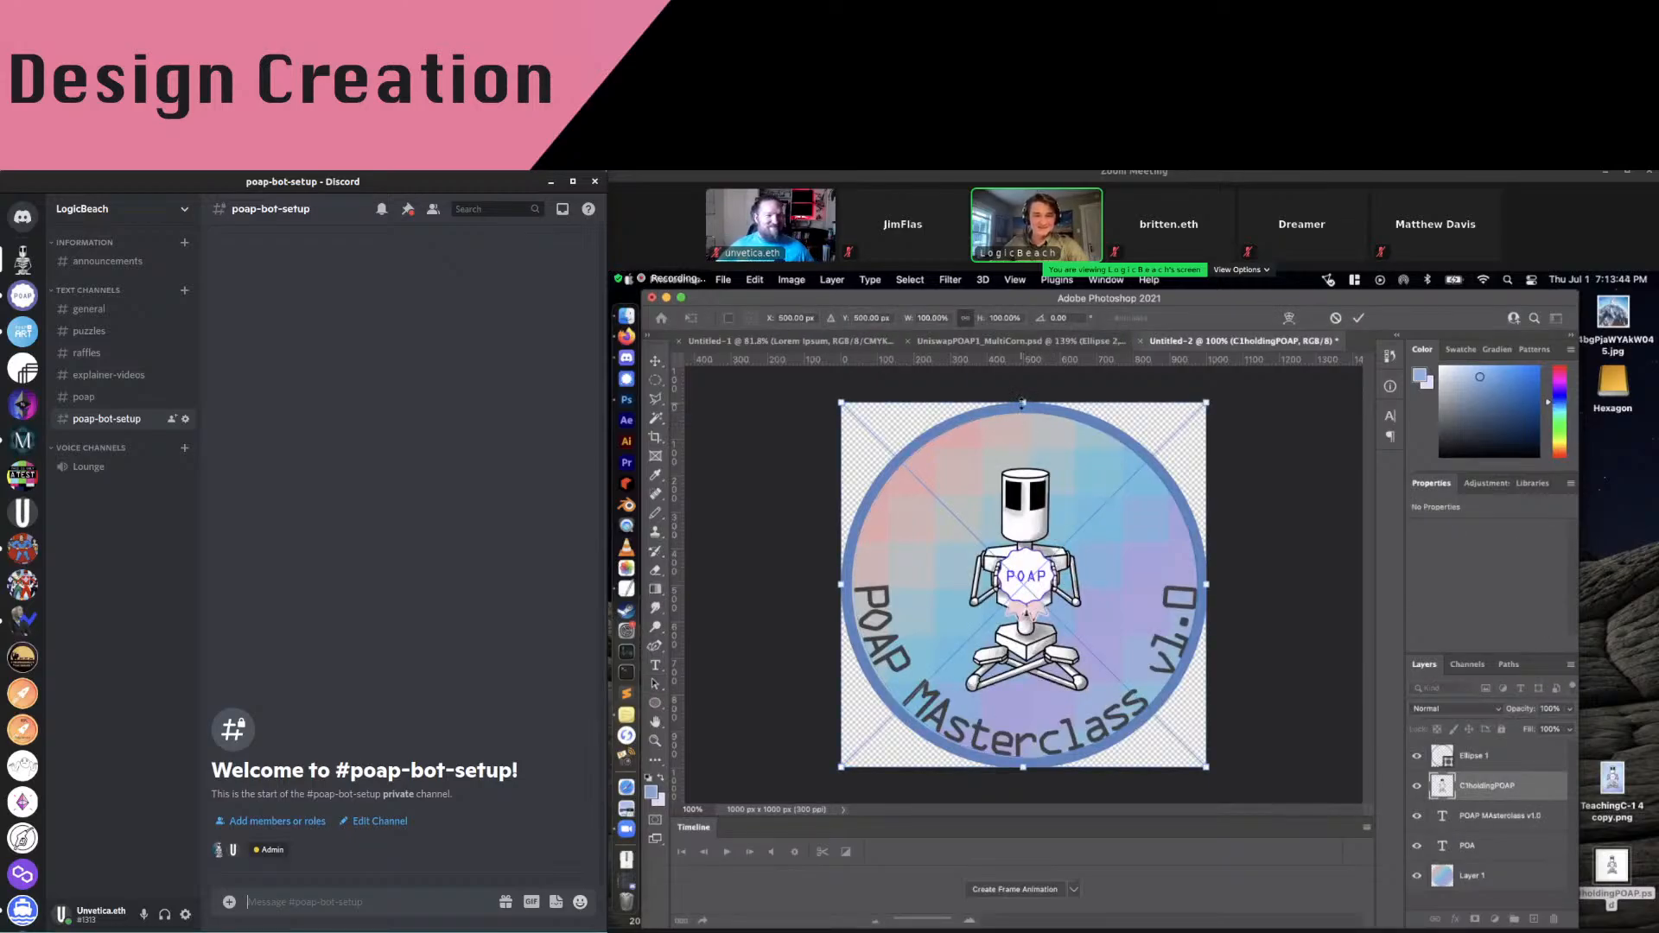
Enlarge the CholdingPOAP robot image slightly and set its layer opacity to 70%
left_click_drag(1022, 403, 1023, 367)
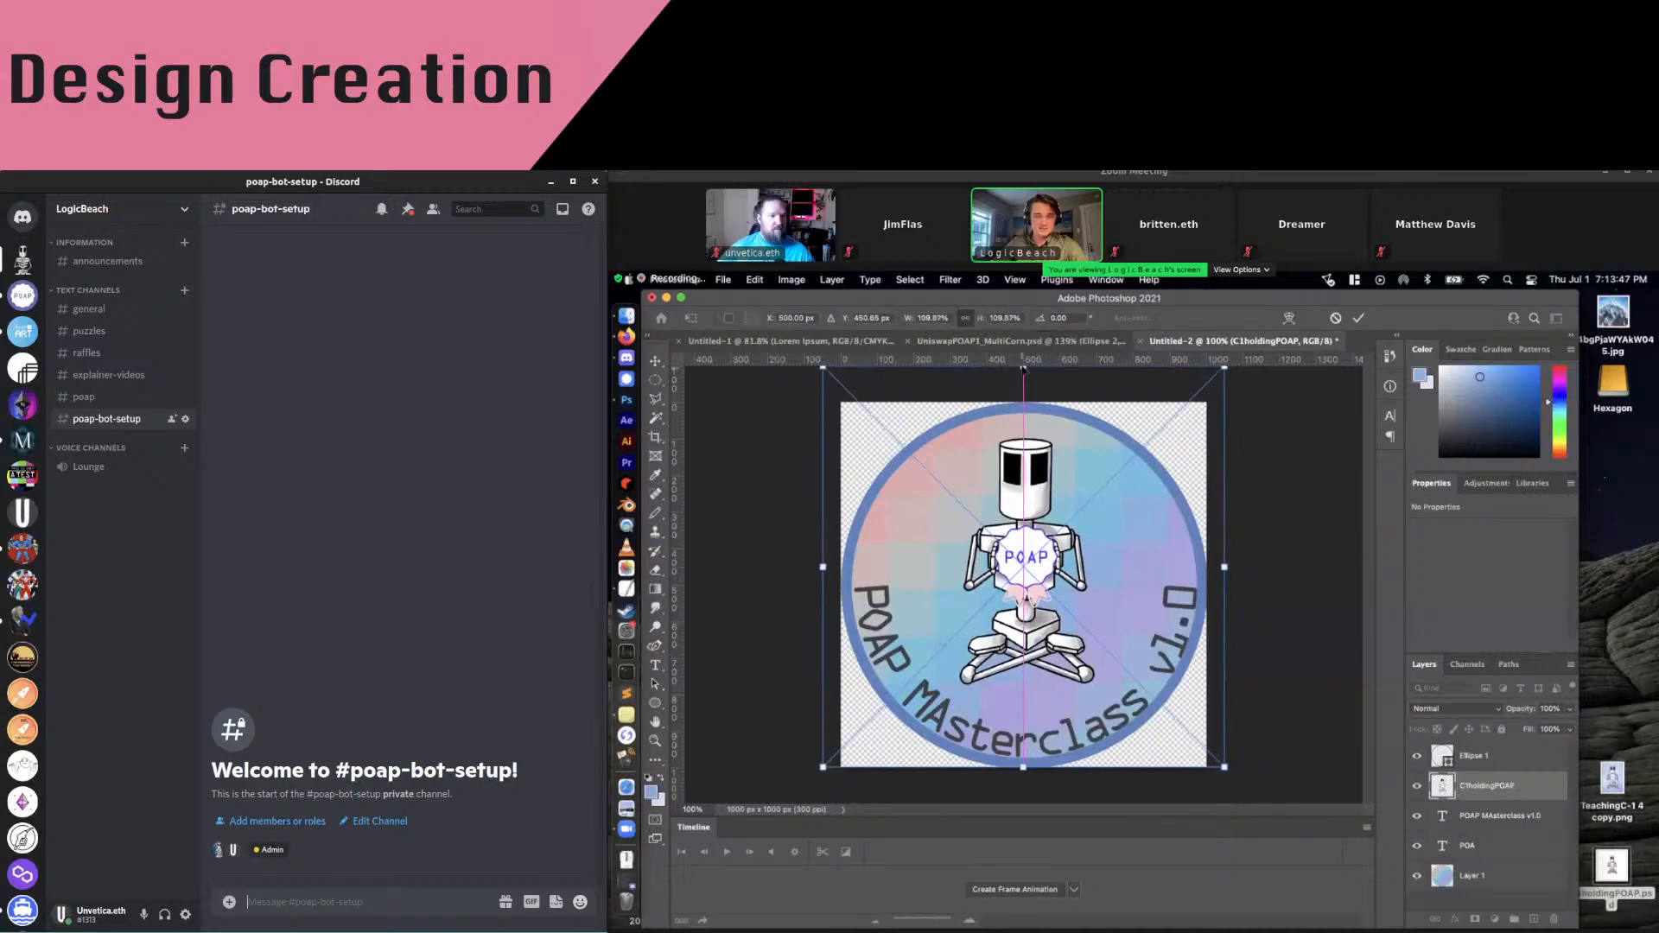
key("Return")
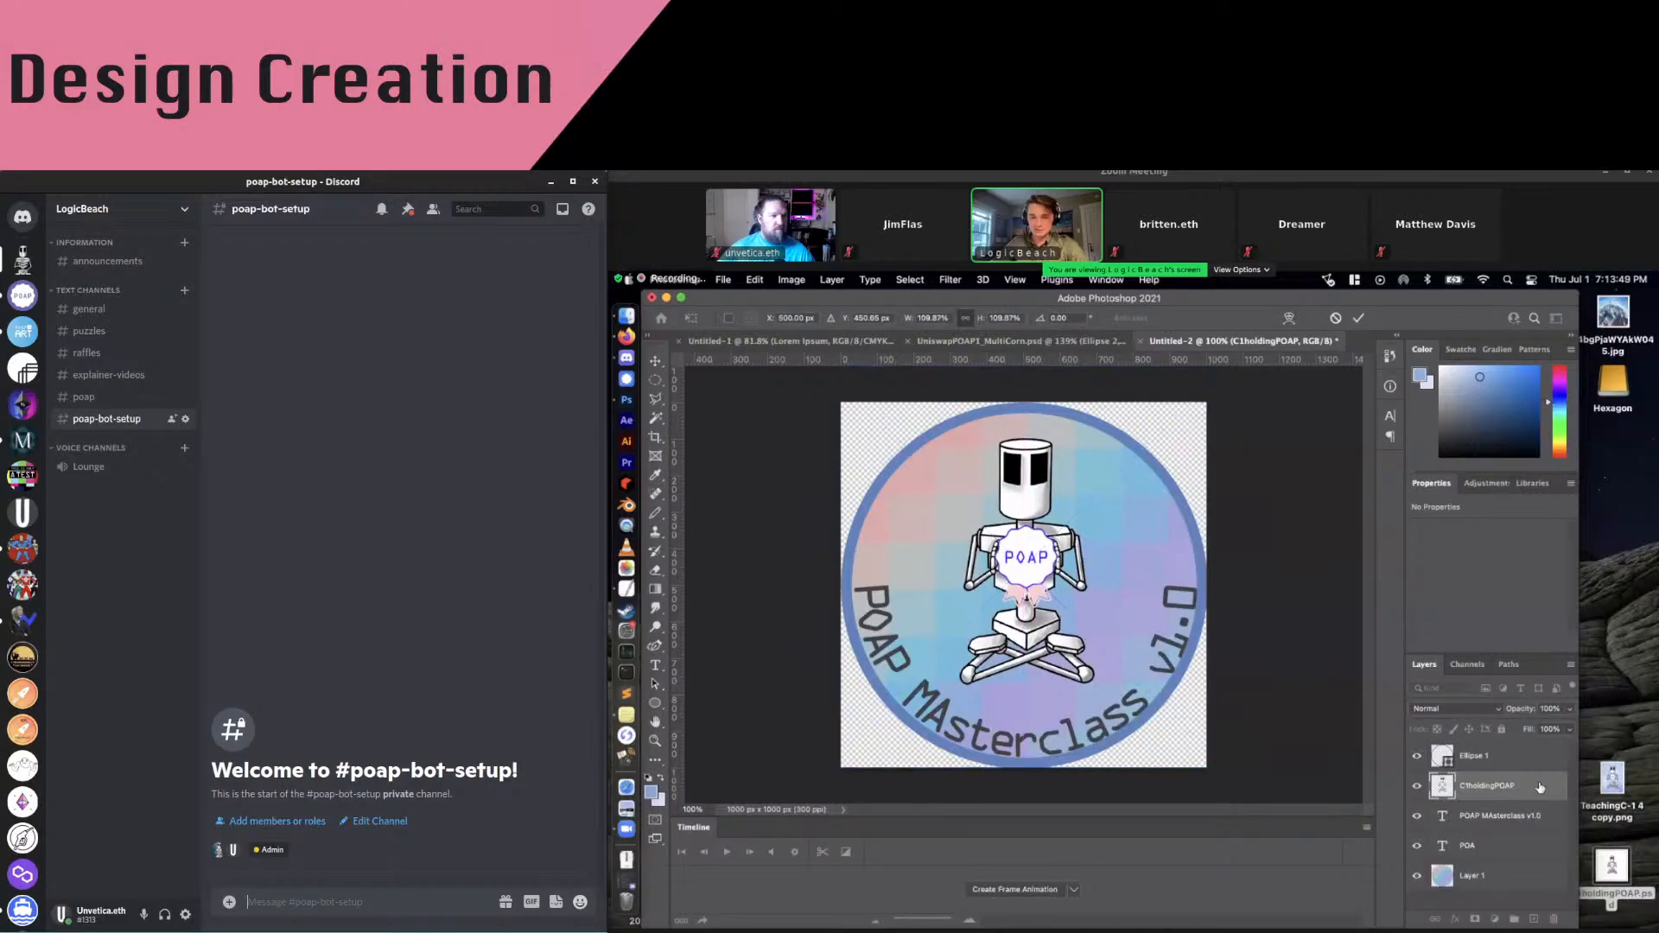
left_click_drag(1566, 729, 1548, 728)
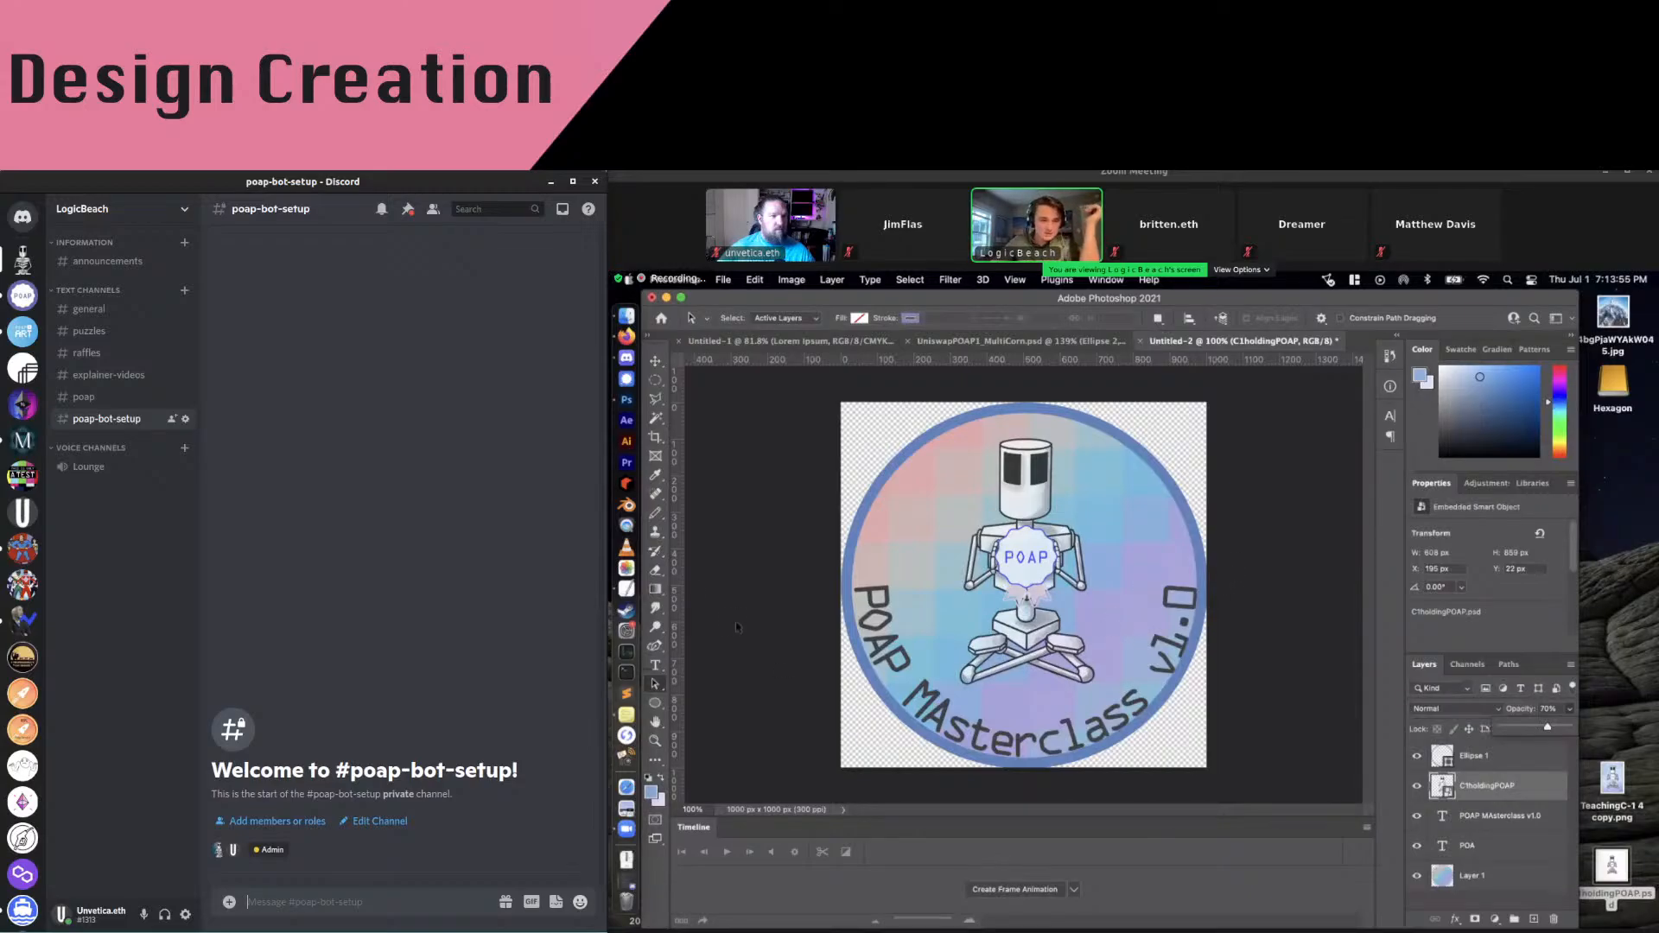
left_click(652, 685)
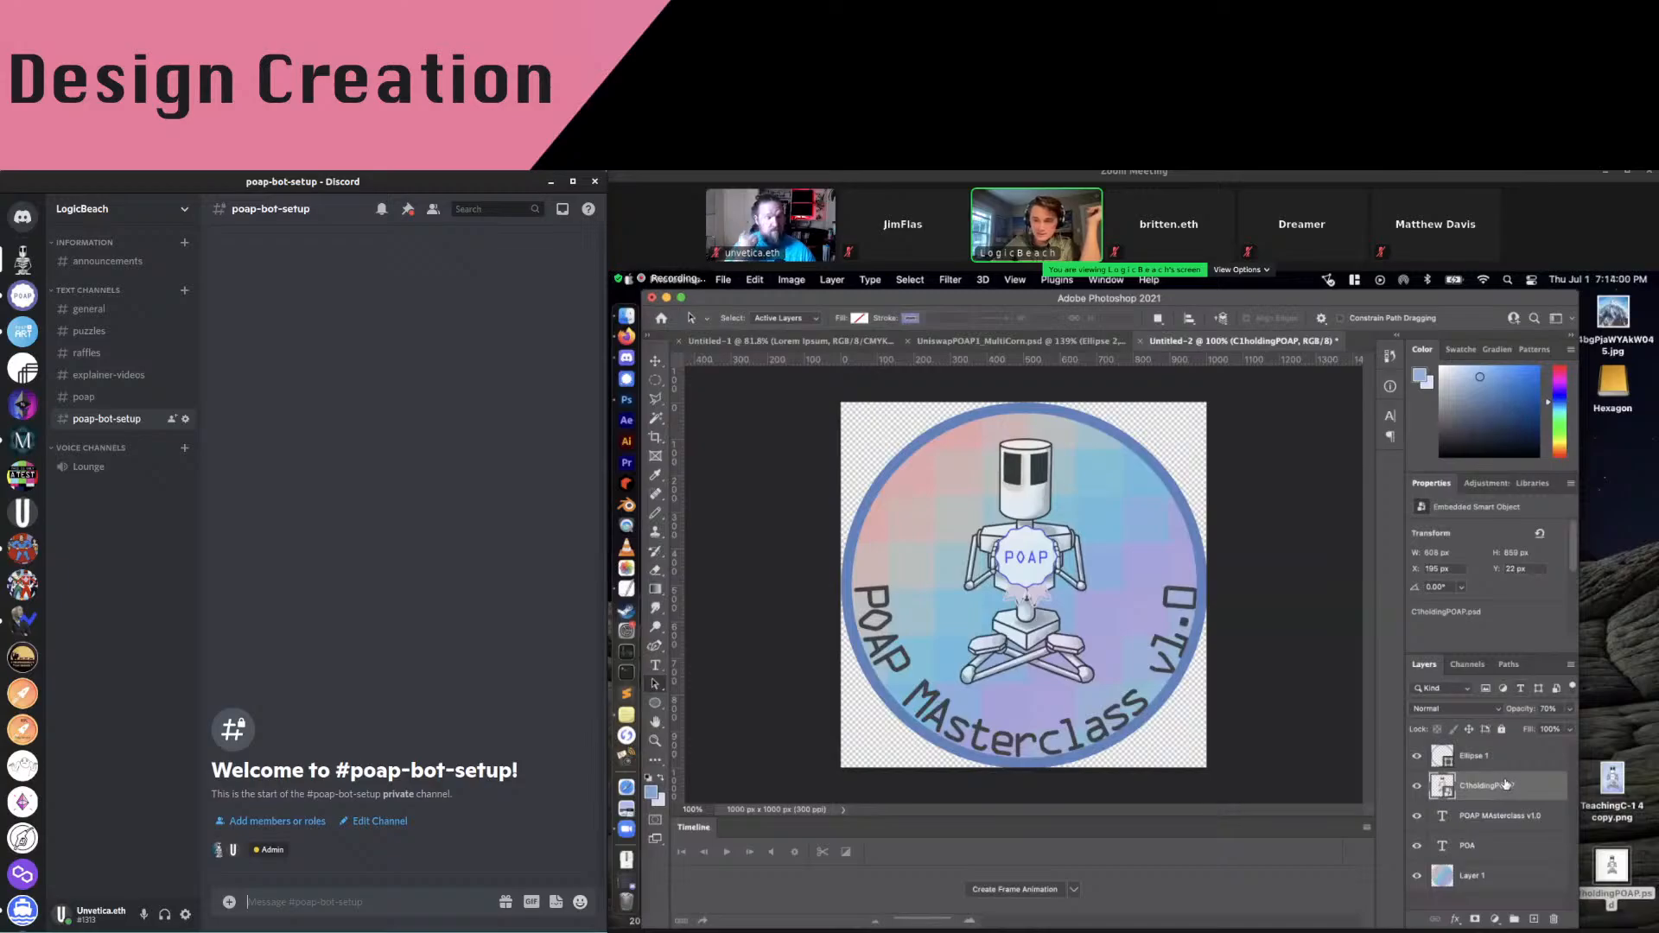
left_click(1503, 816)
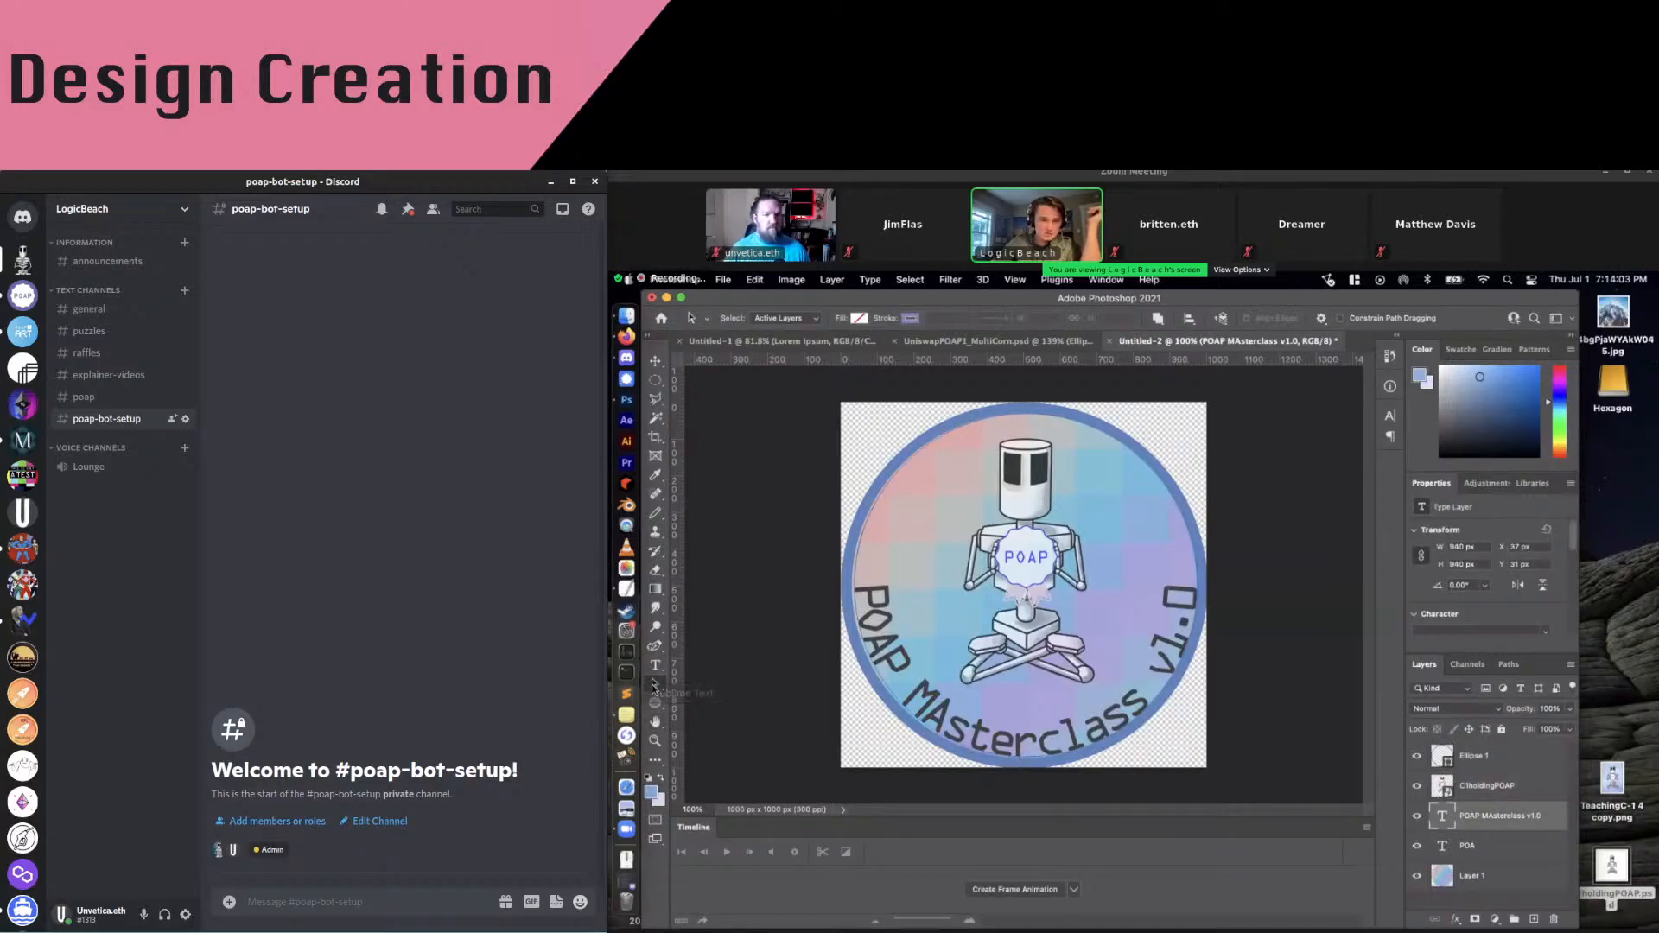
Scale the curved text path down to about 97.7% with Free Transform Path
right_click(1035, 750)
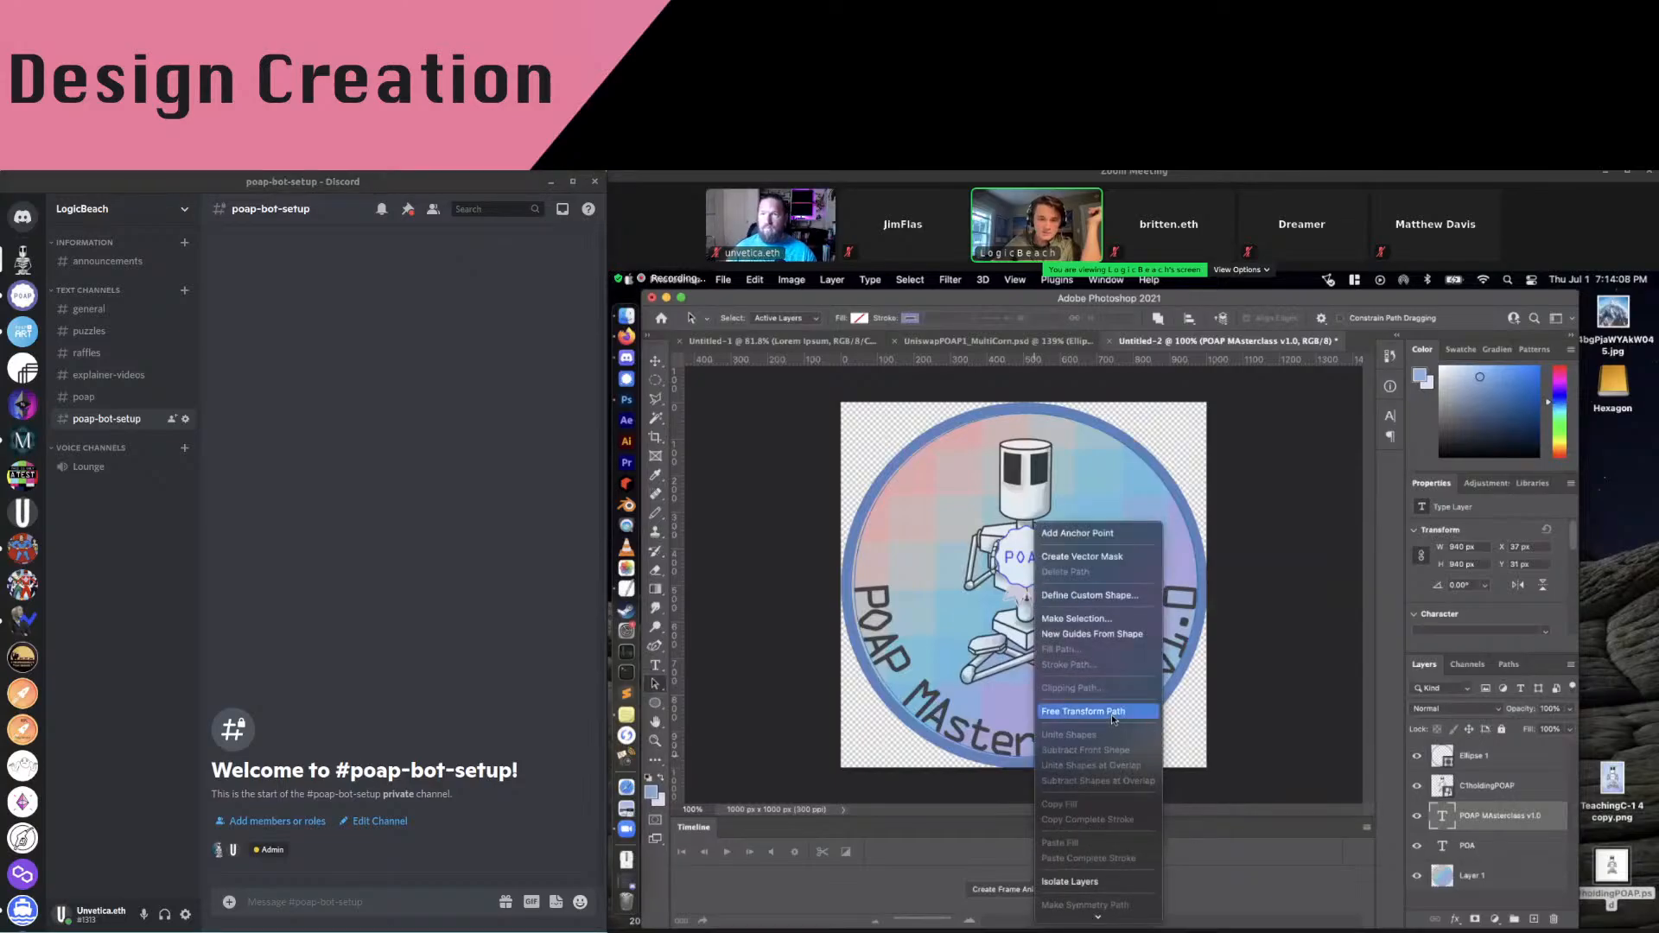
left_click(1083, 711)
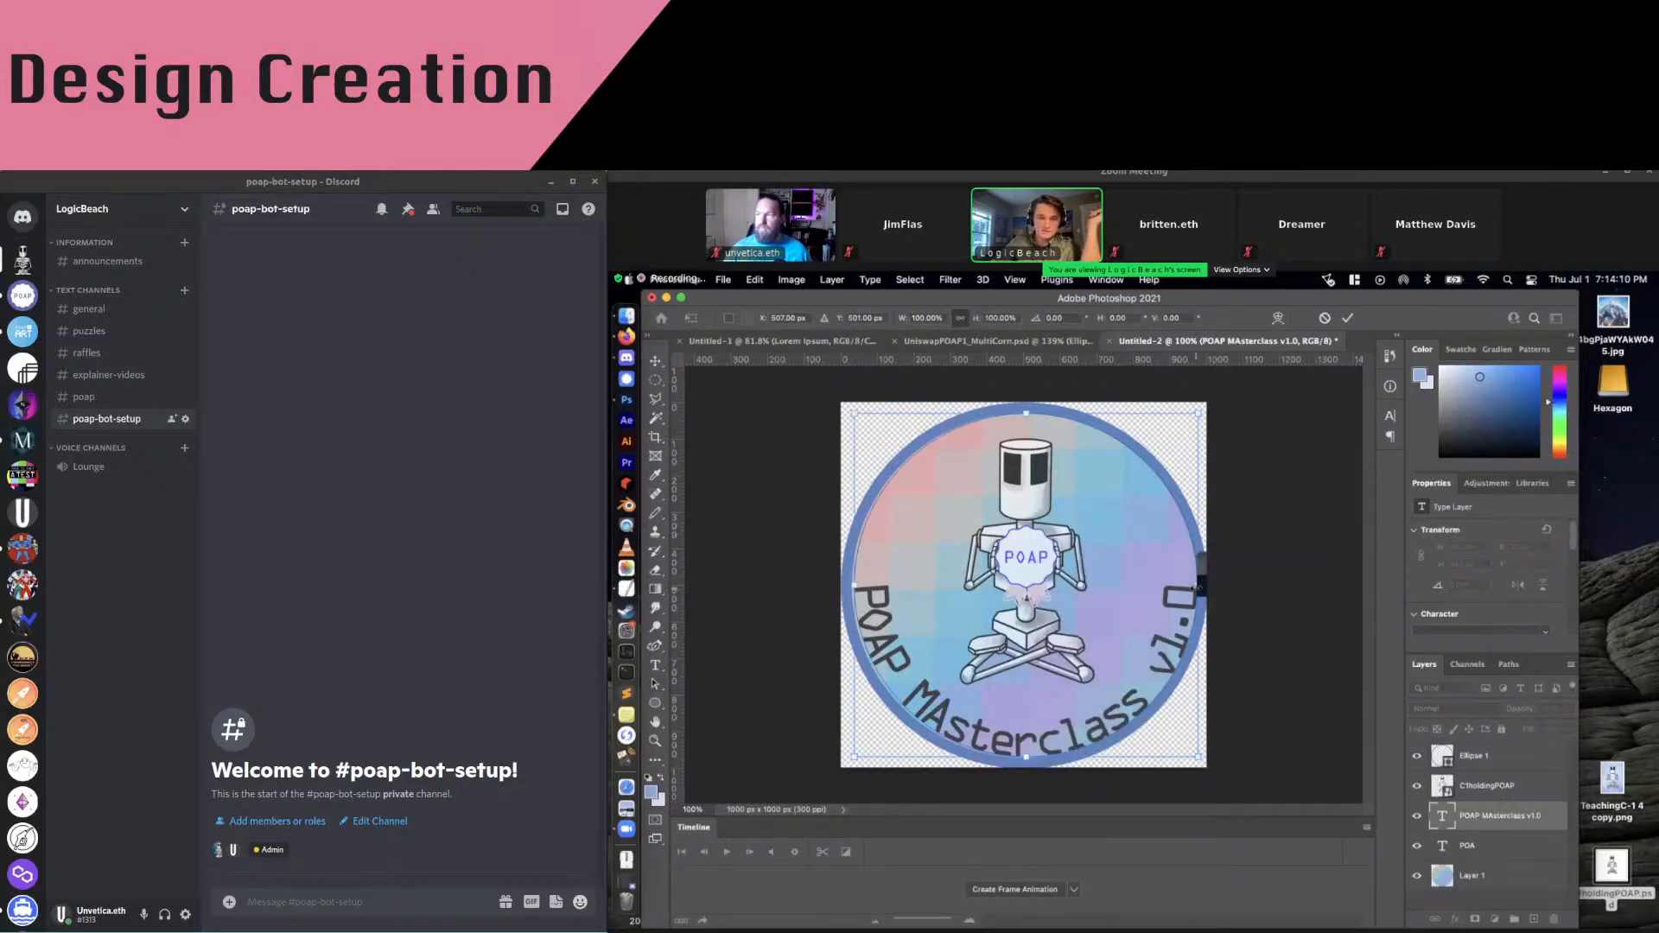
left_click_drag(1197, 585, 1192, 585)
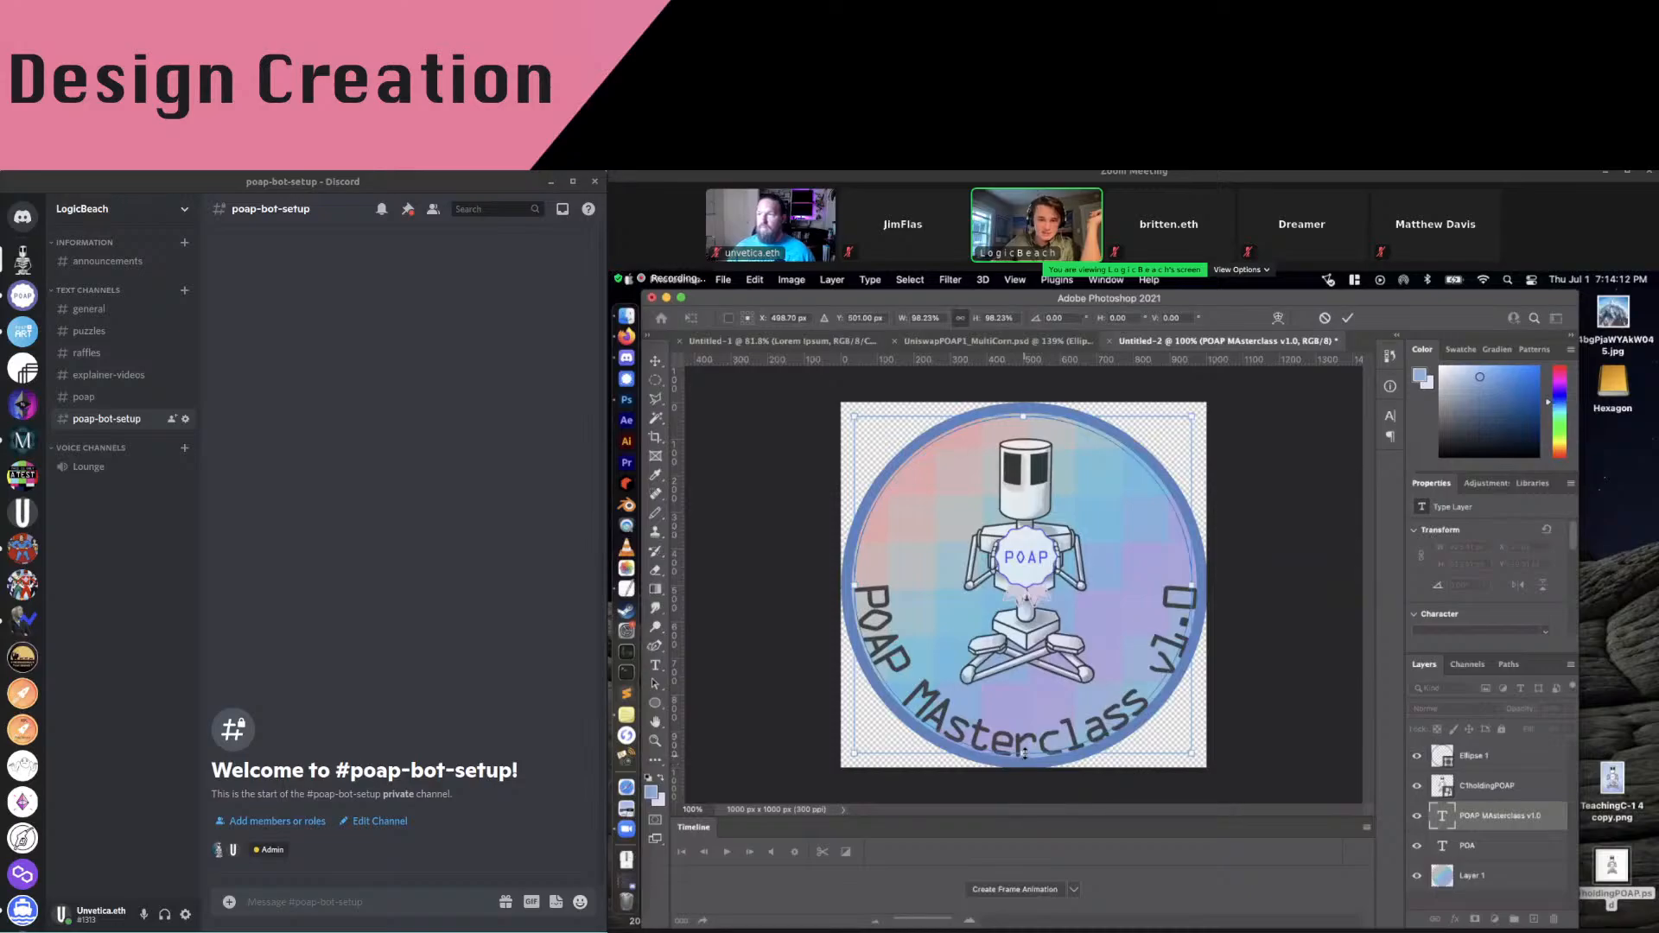
left_click_drag(1024, 751, 1025, 750)
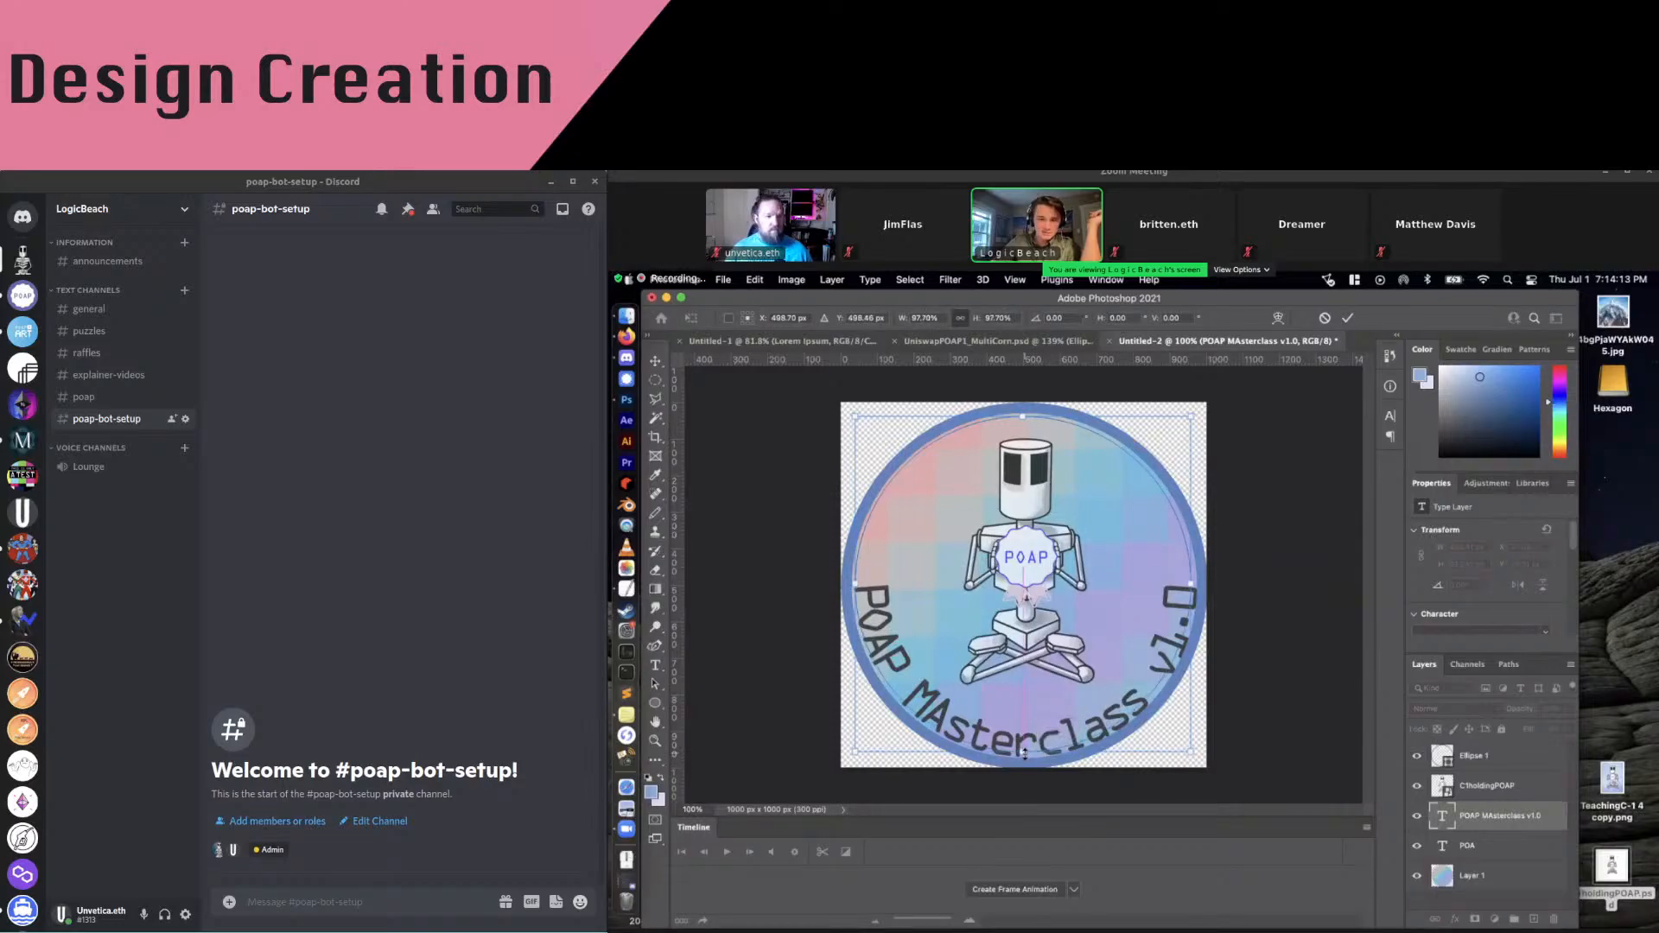
key("Return")
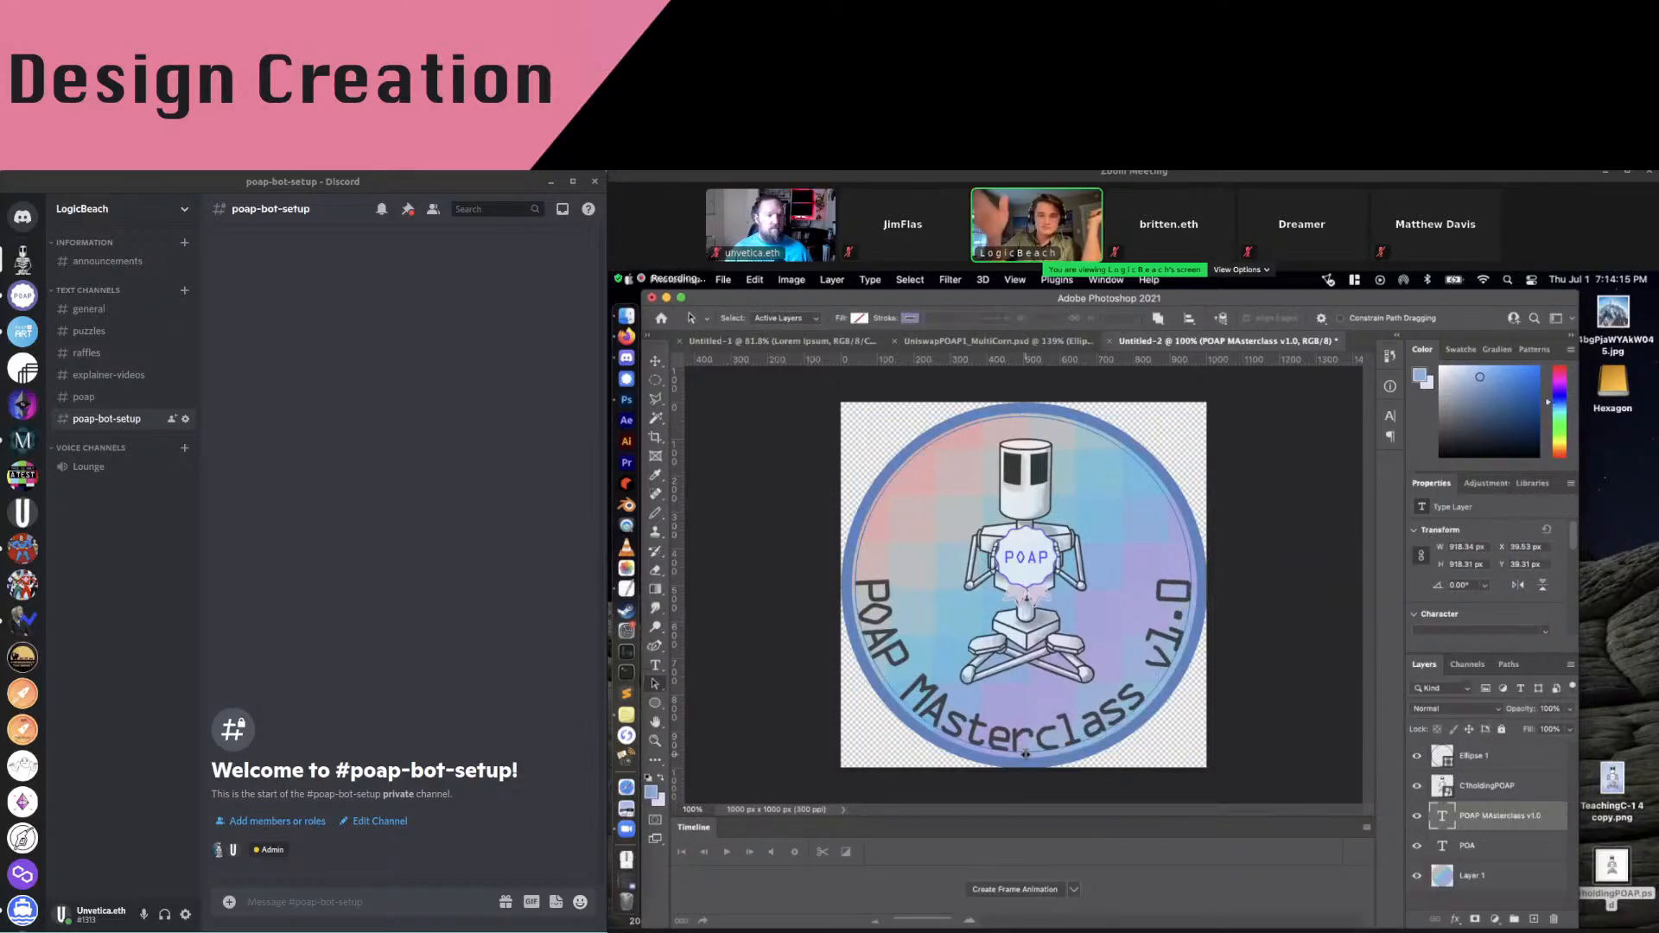
left_click(1504, 768)
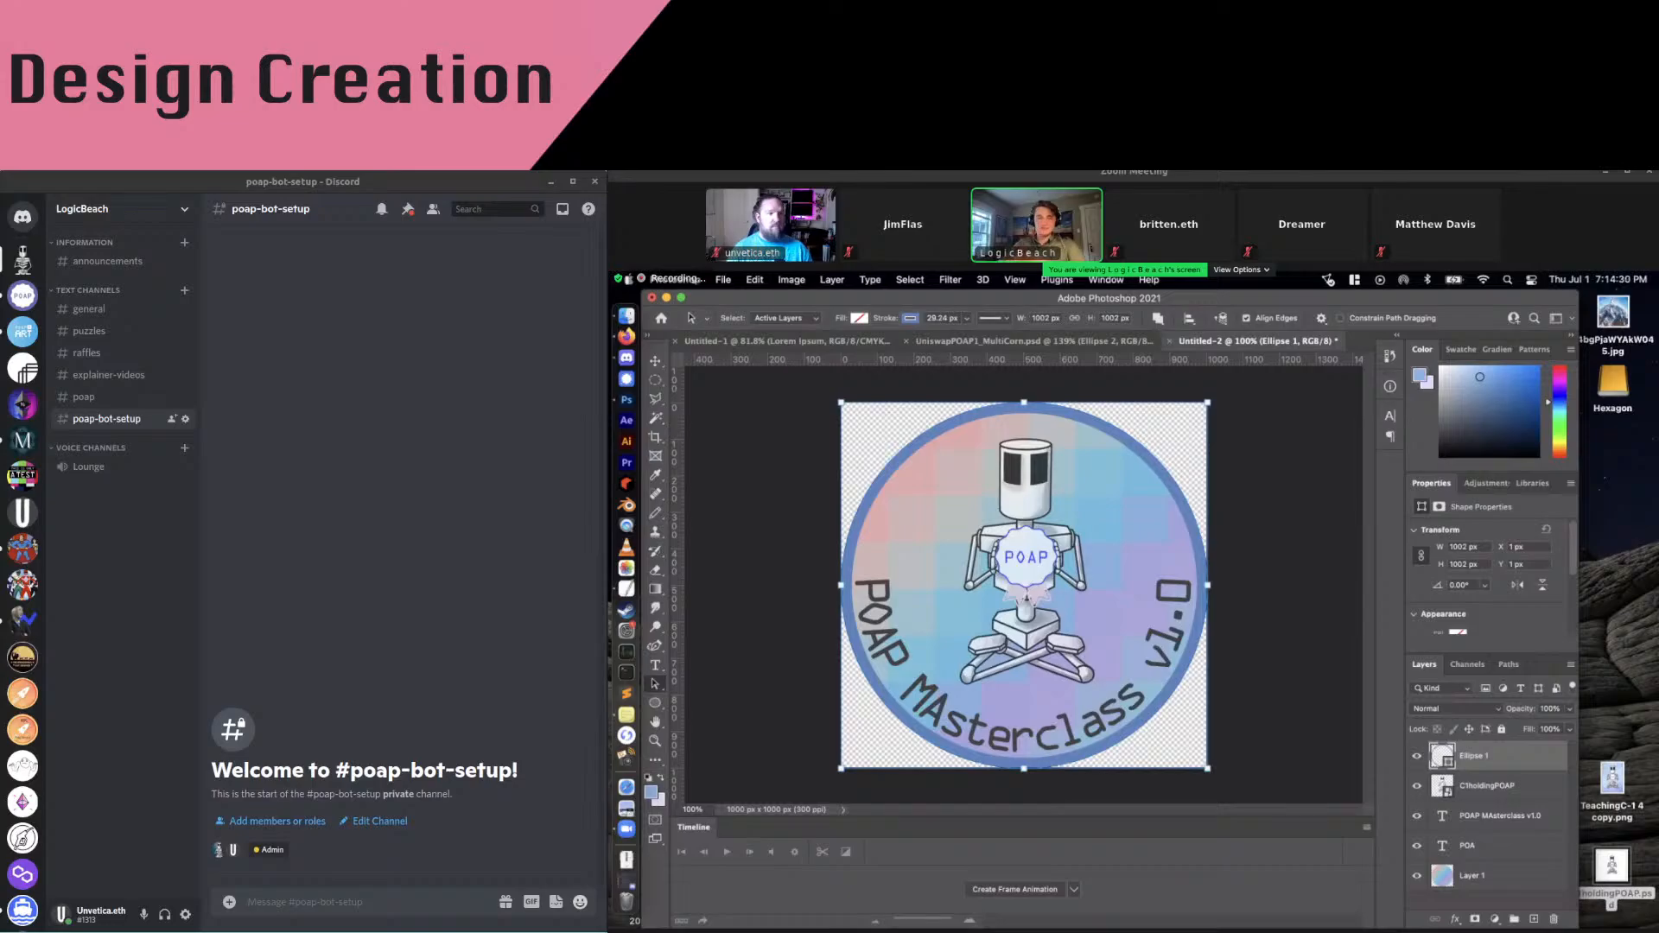
Save a copy as PNG named POAPMasterclass, then cancel the PNG options dialog
left_click(723, 280)
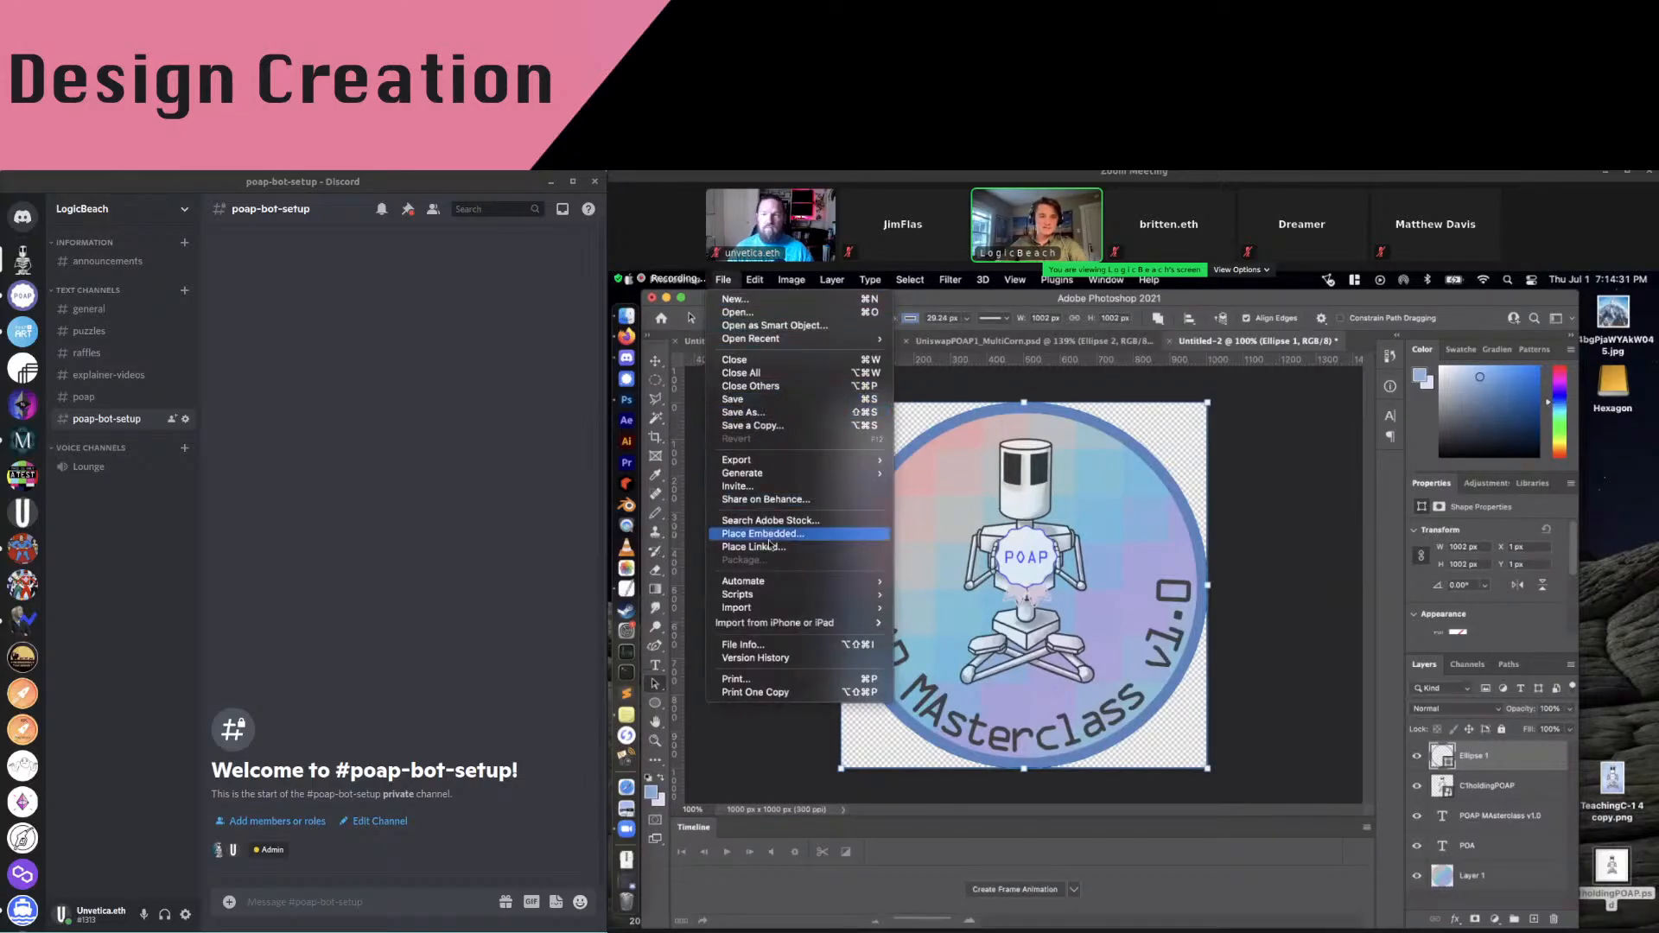
left_click(784, 426)
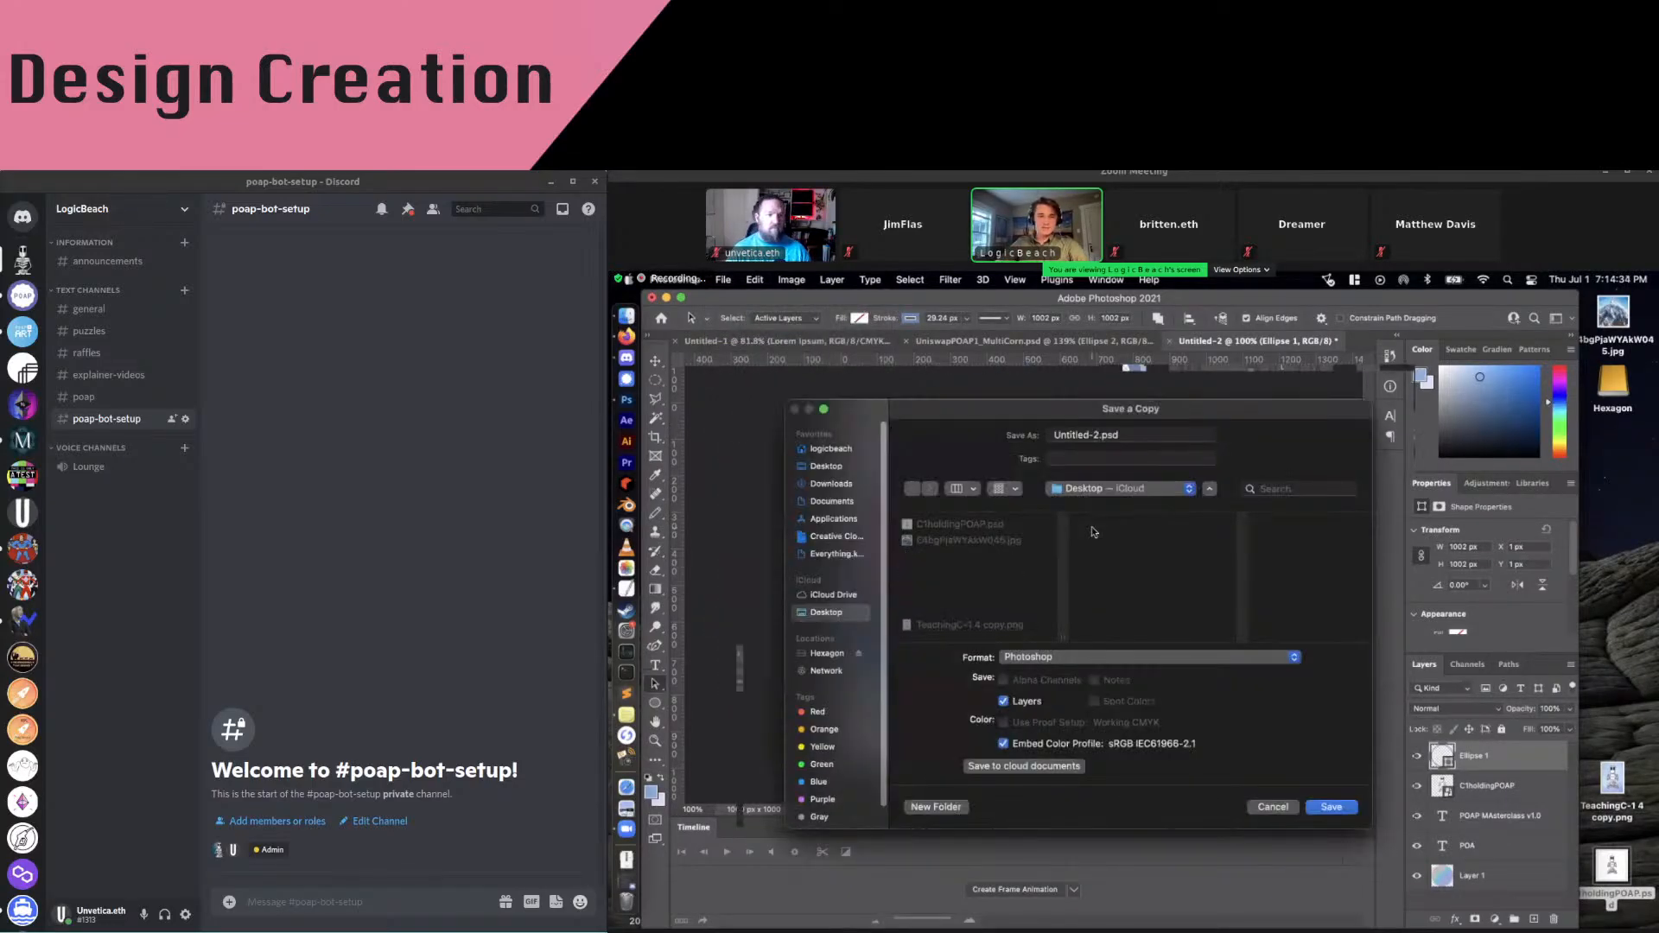
left_click(1088, 659)
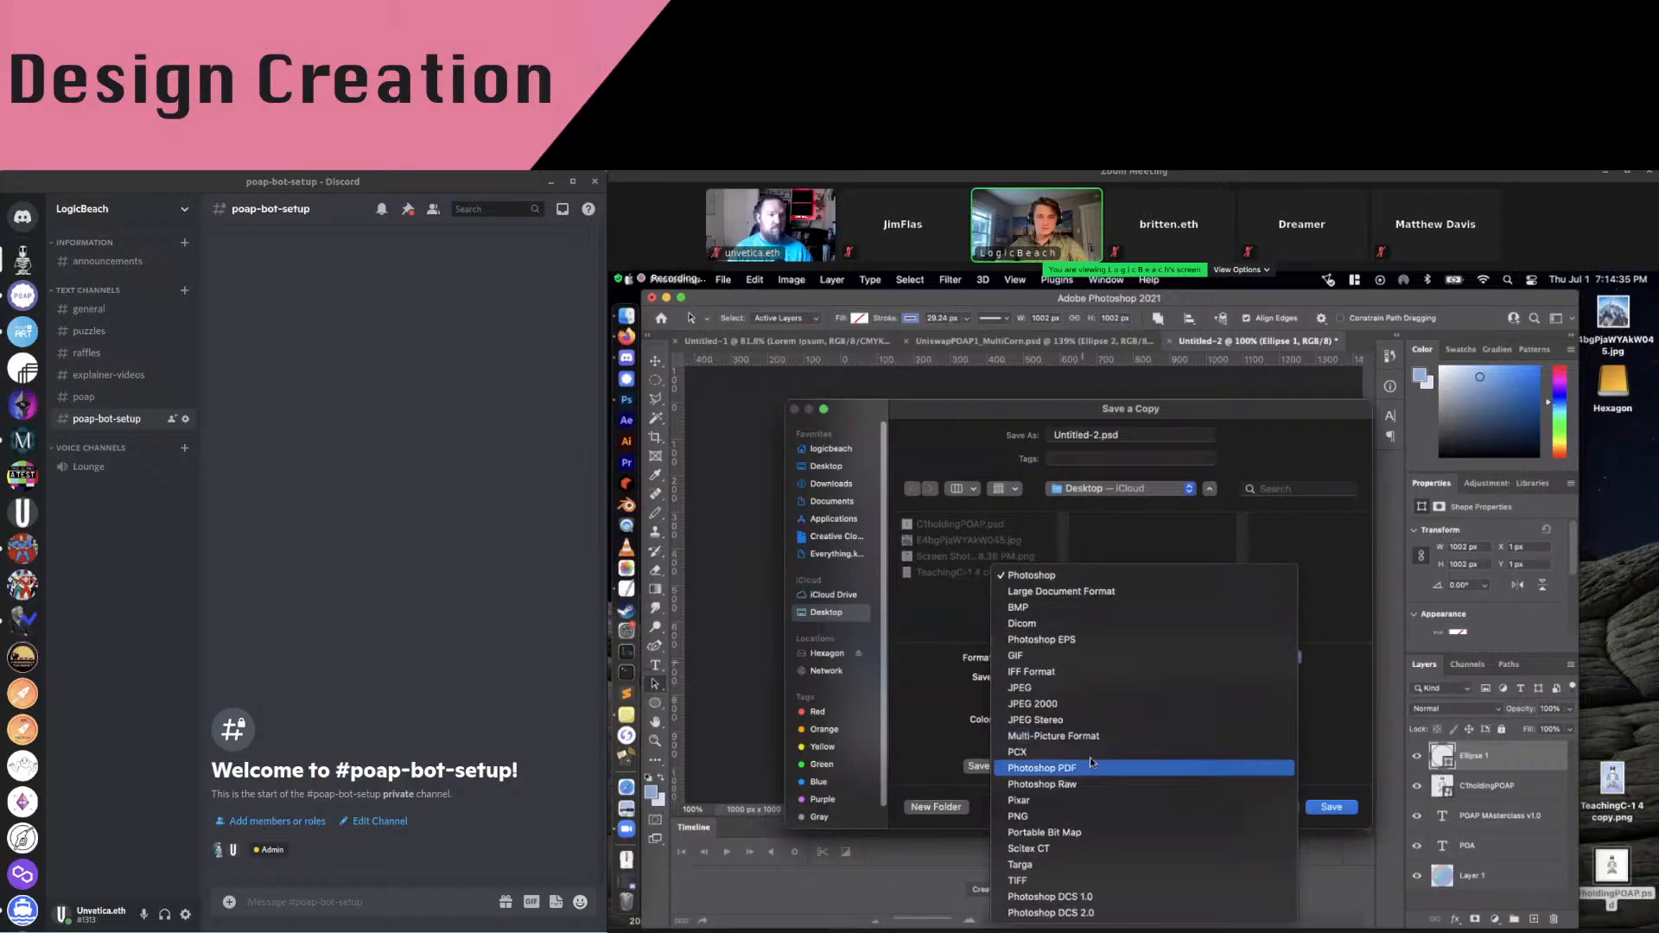
left_click(1088, 812)
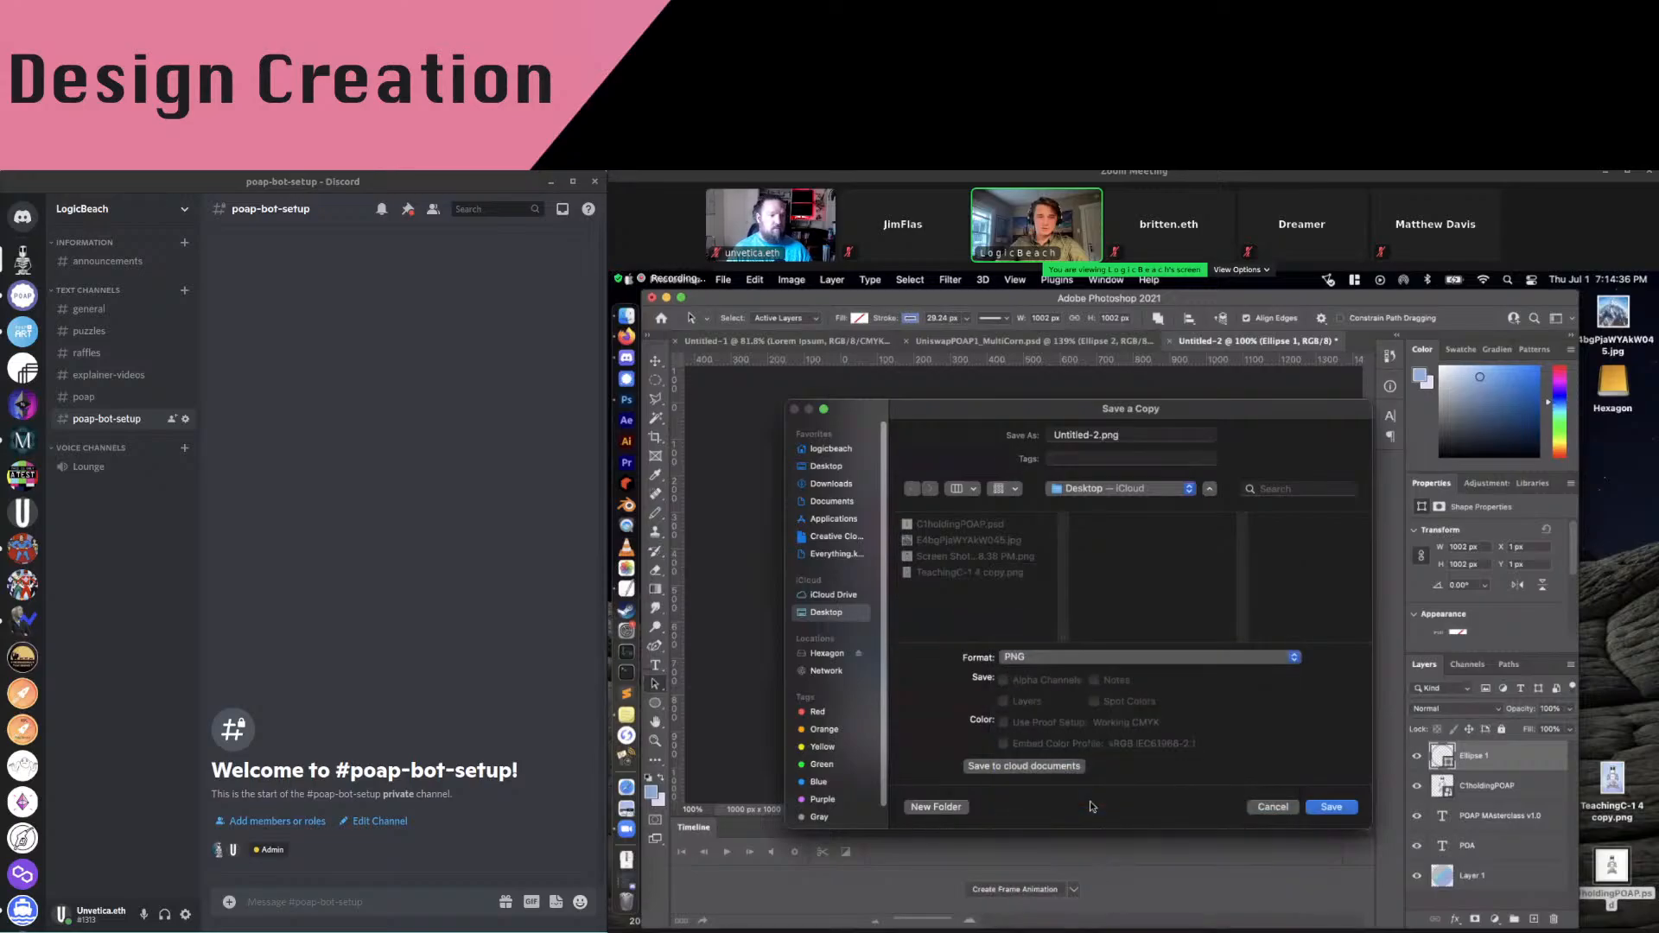
left_click(1102, 439)
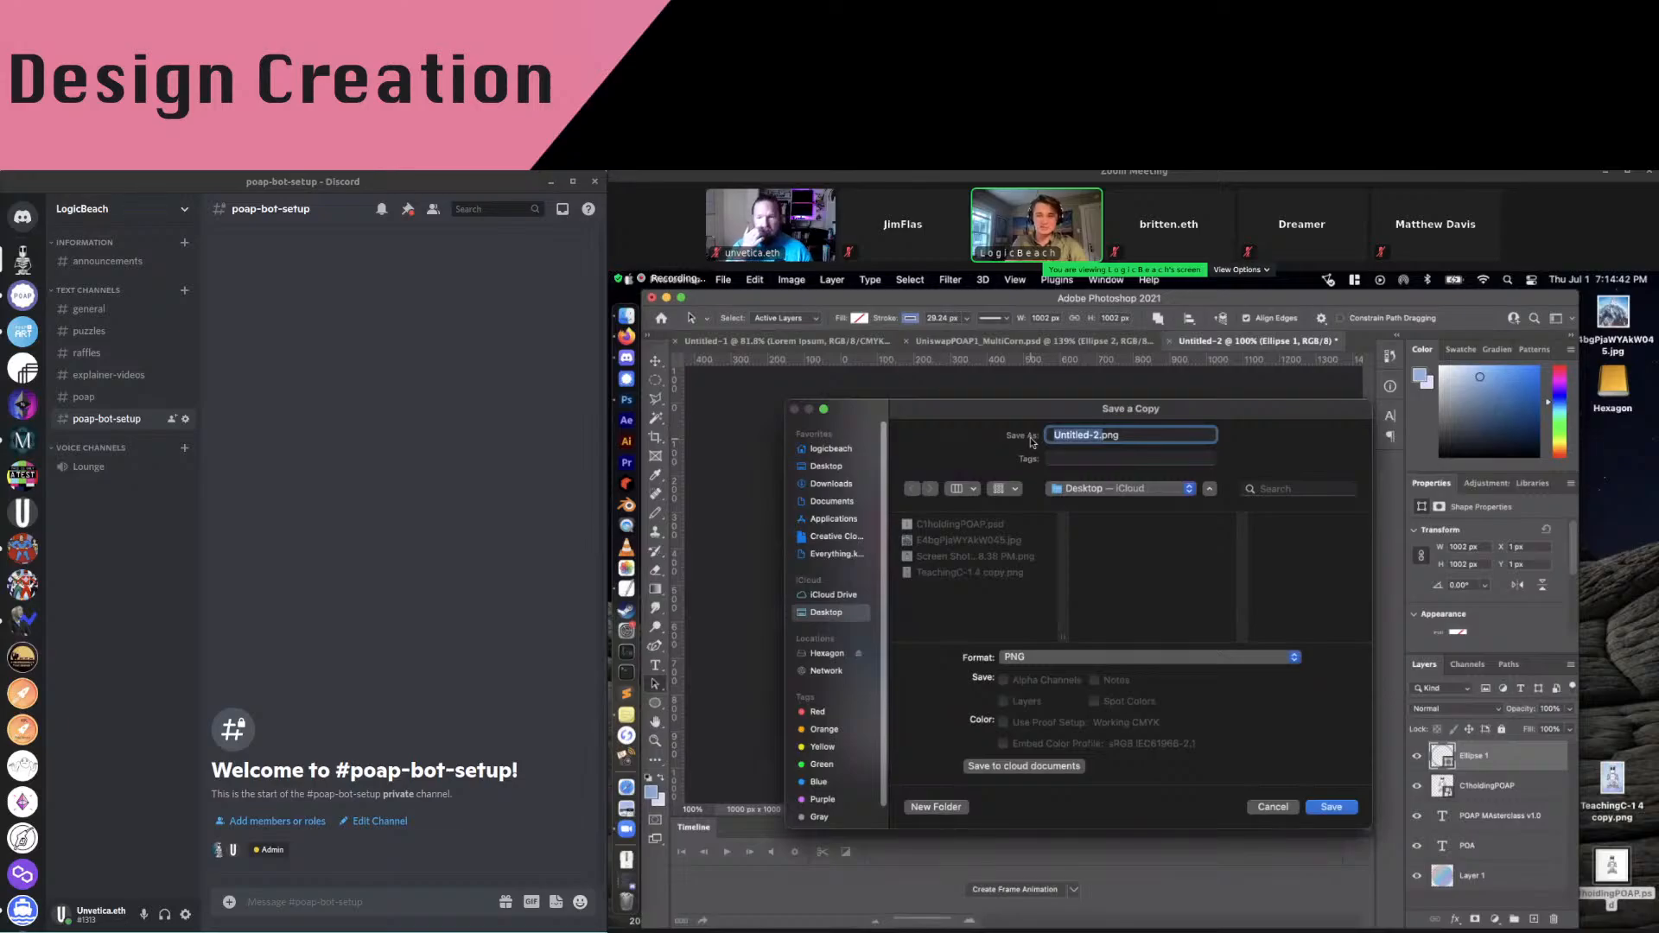
type("POAP")
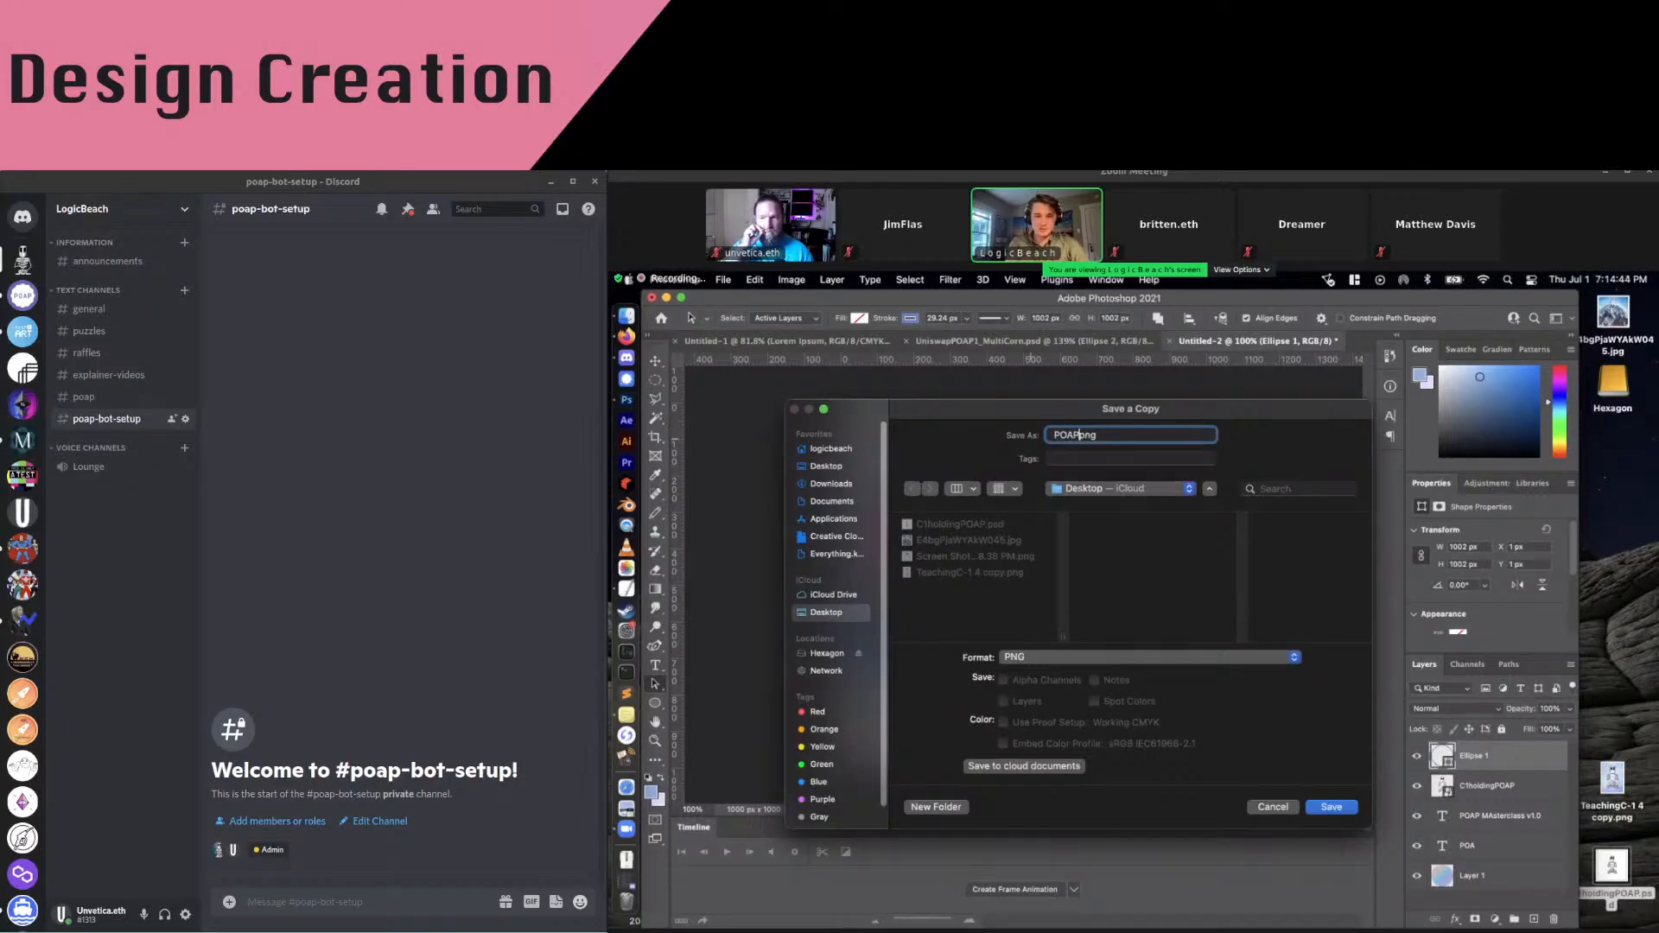
type("Masterclass")
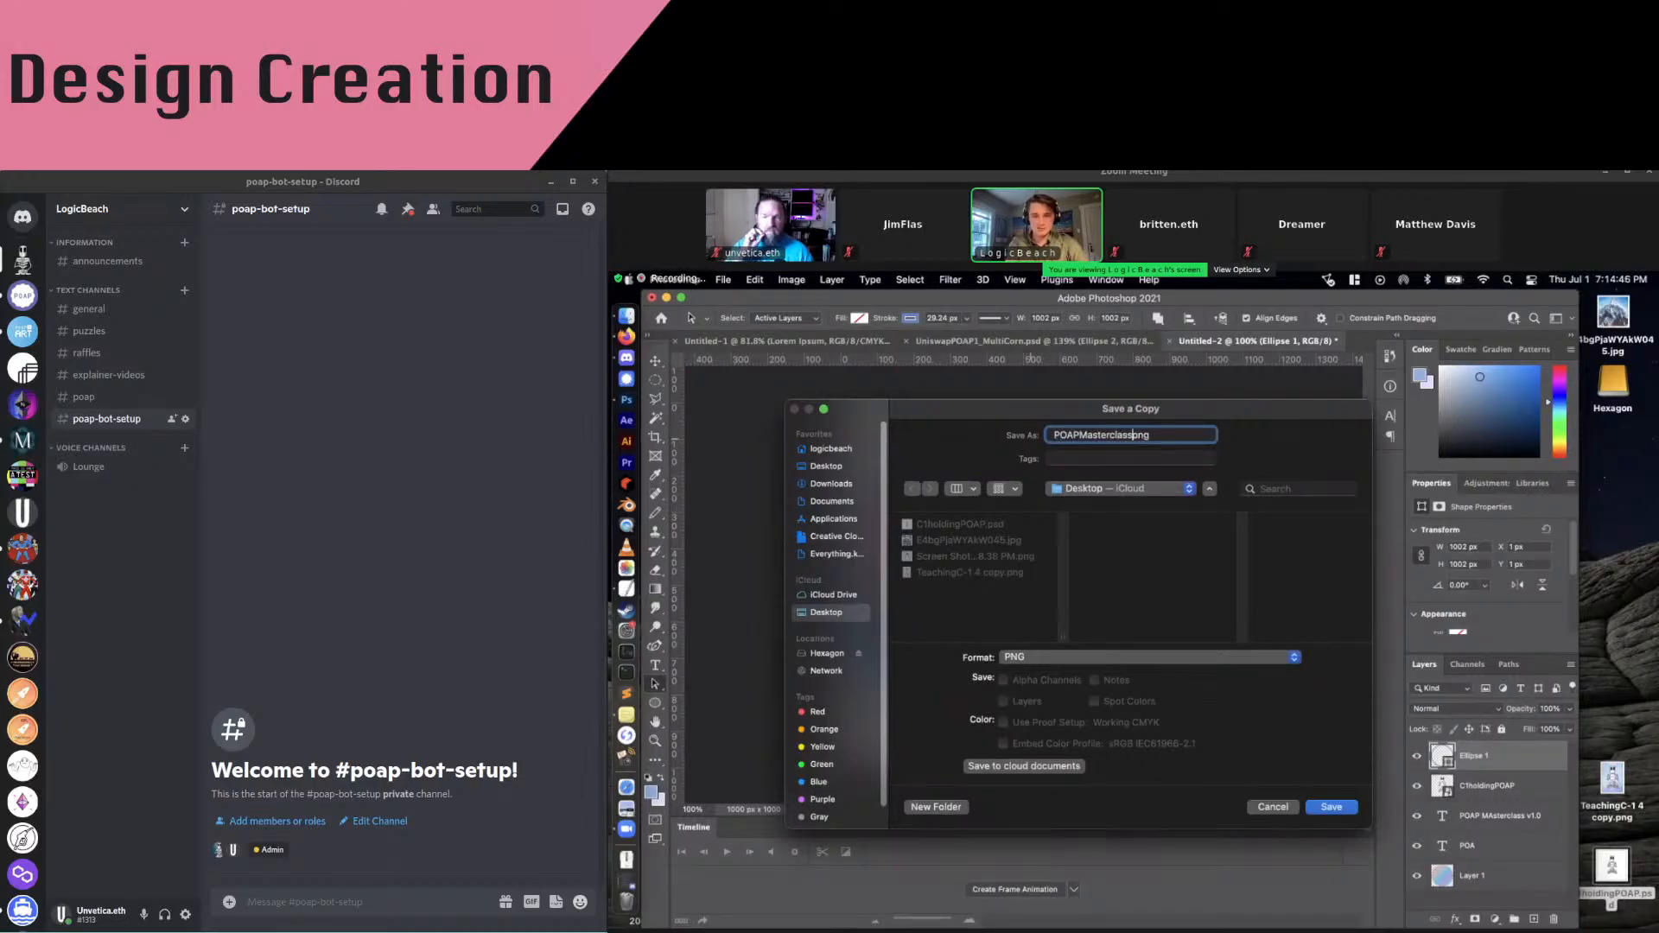
left_click(1331, 807)
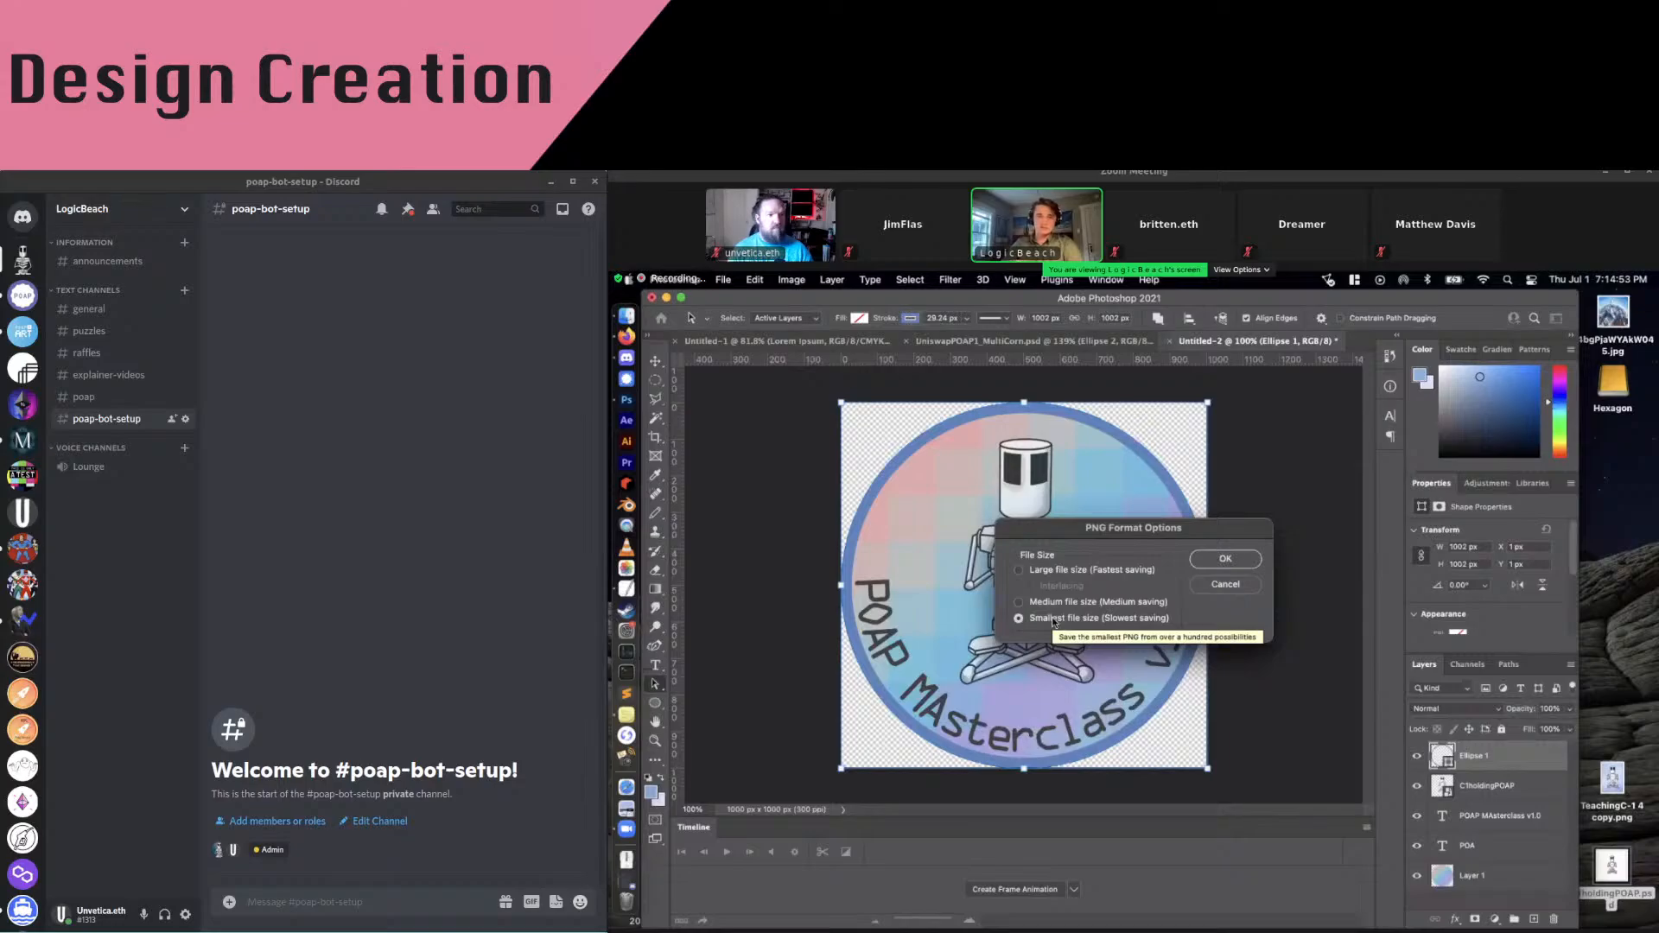
left_click(1224, 584)
left_click(791, 279)
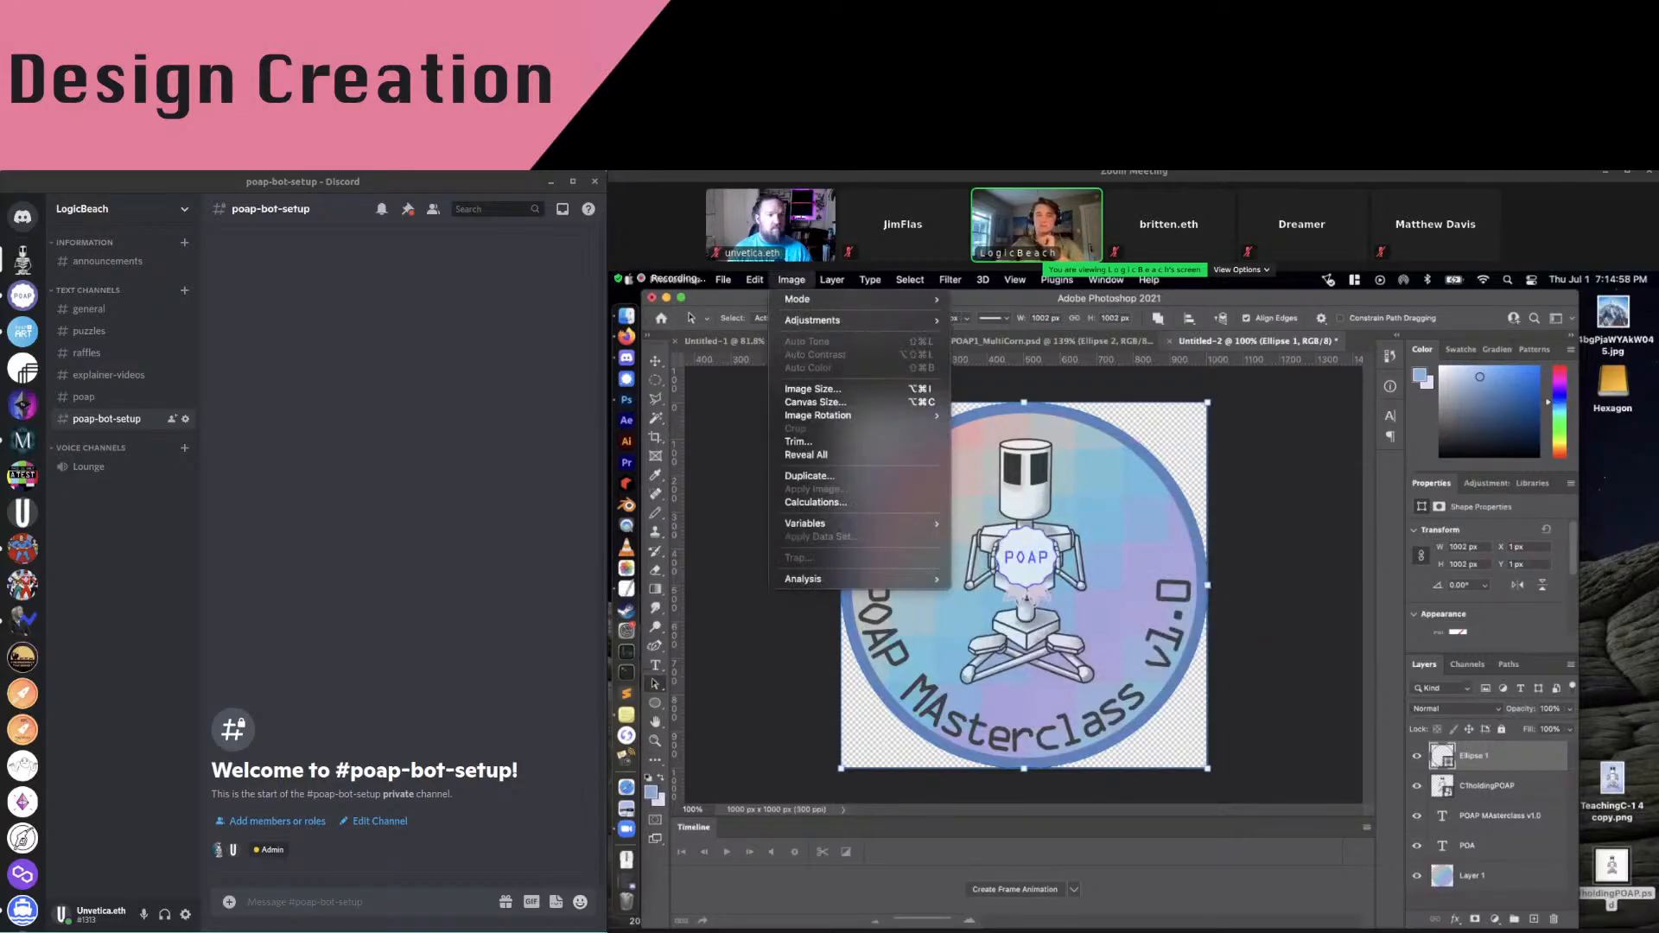
Resize the image to 500 px wide in Image Size
left_click(825, 391)
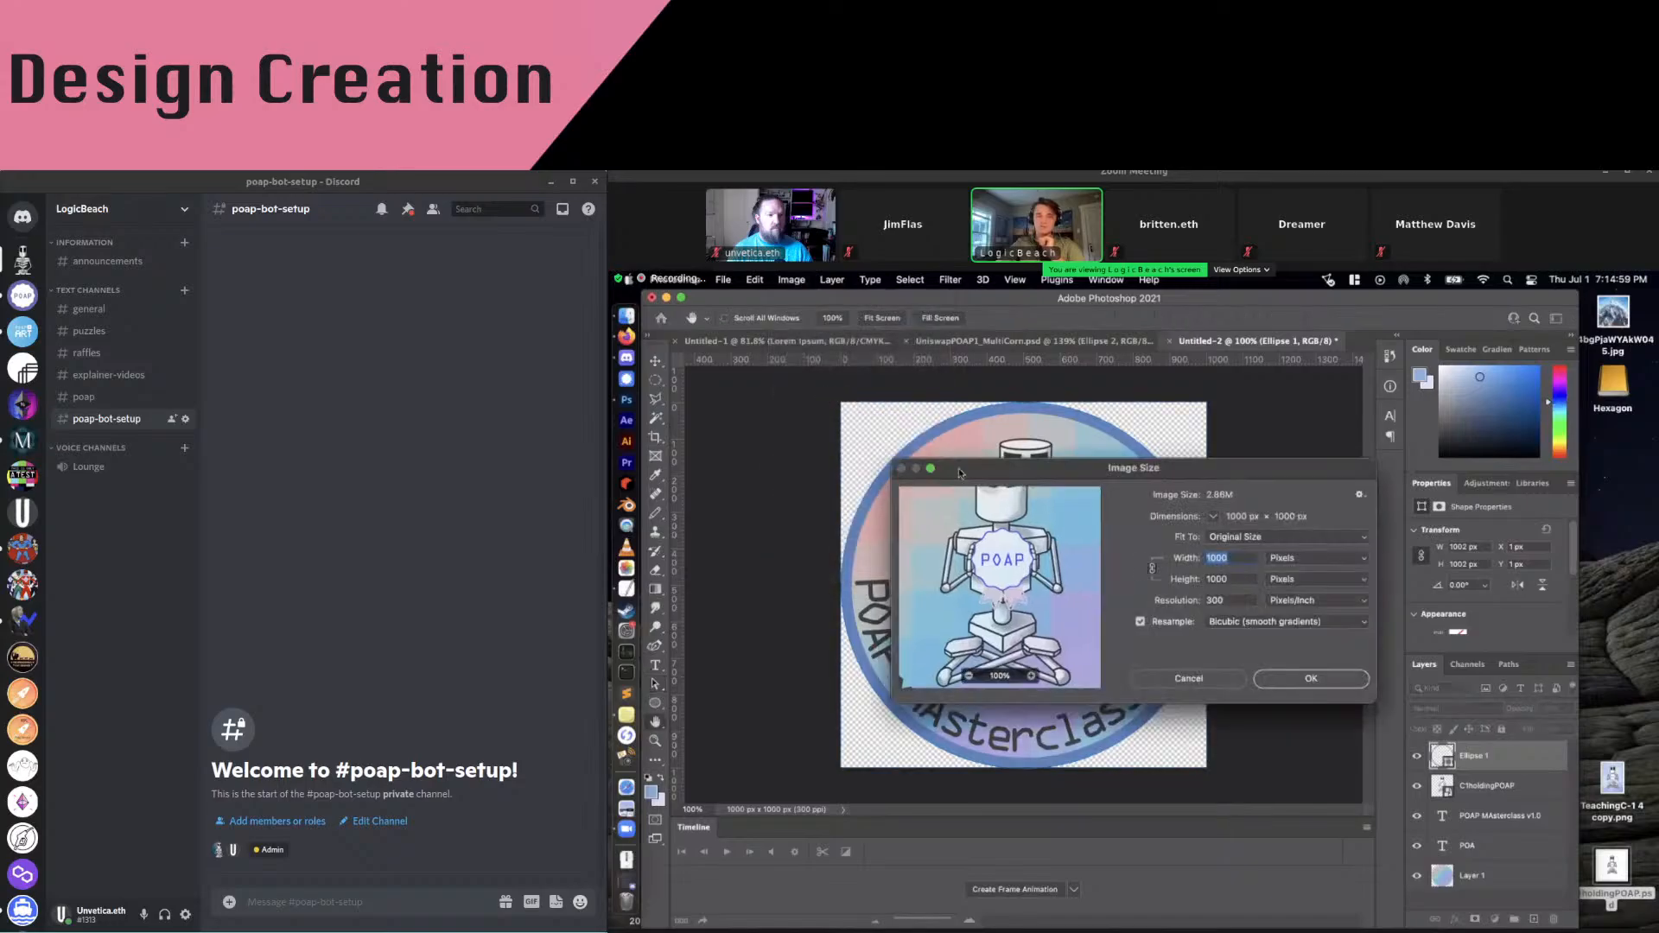
type("500")
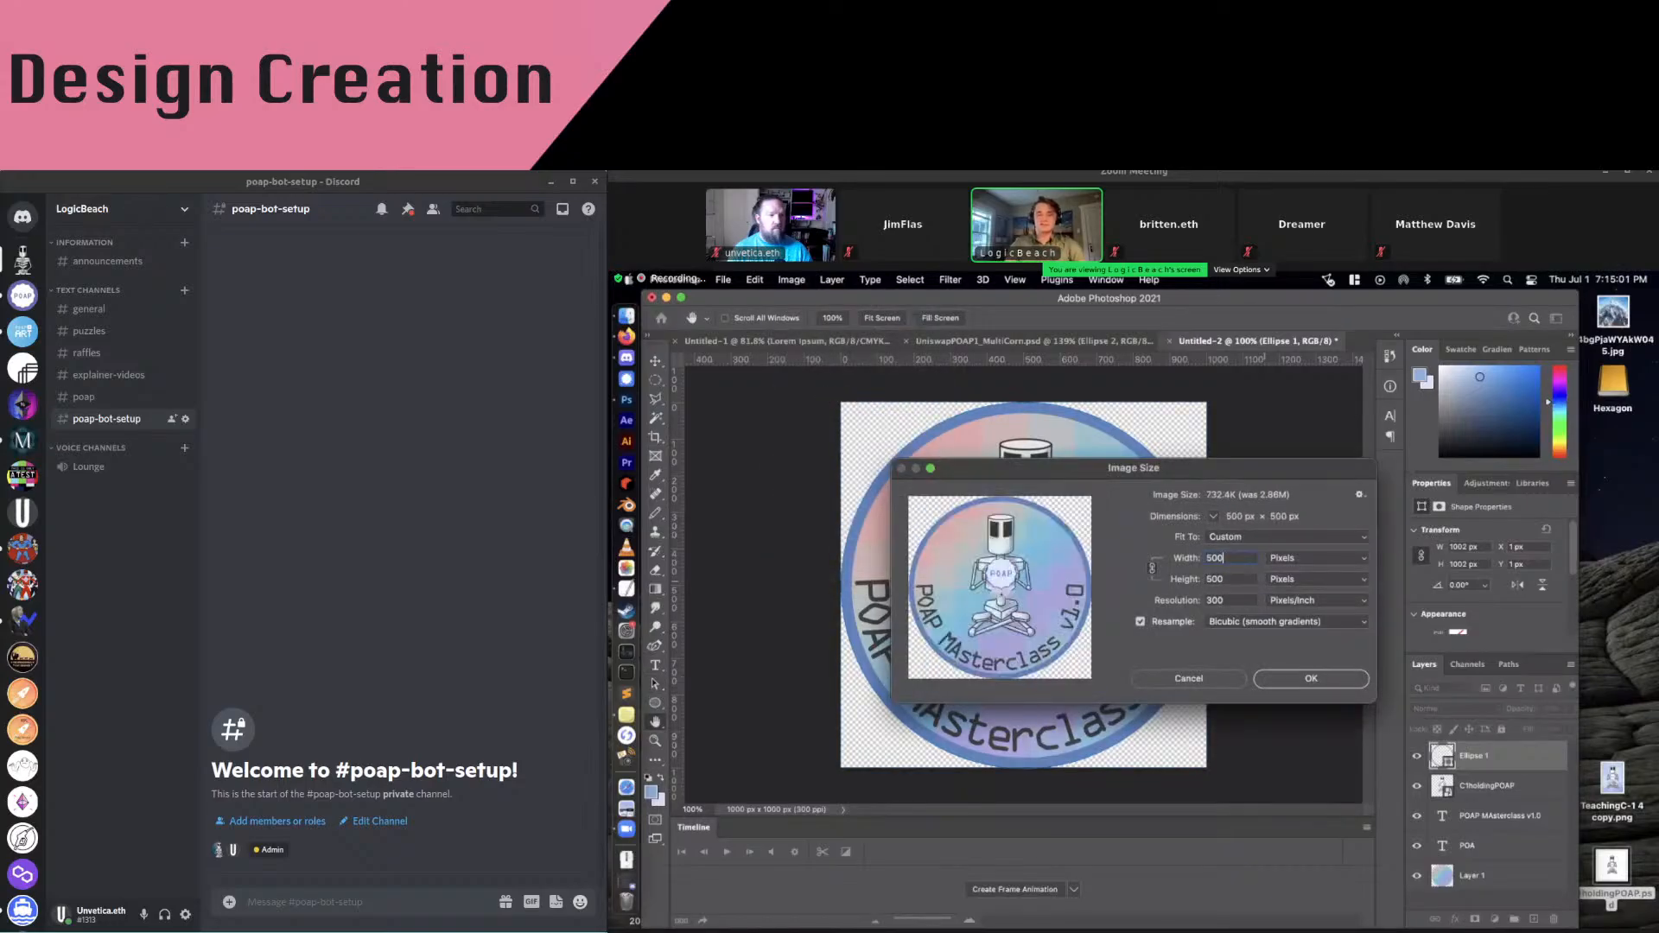
key("Return")
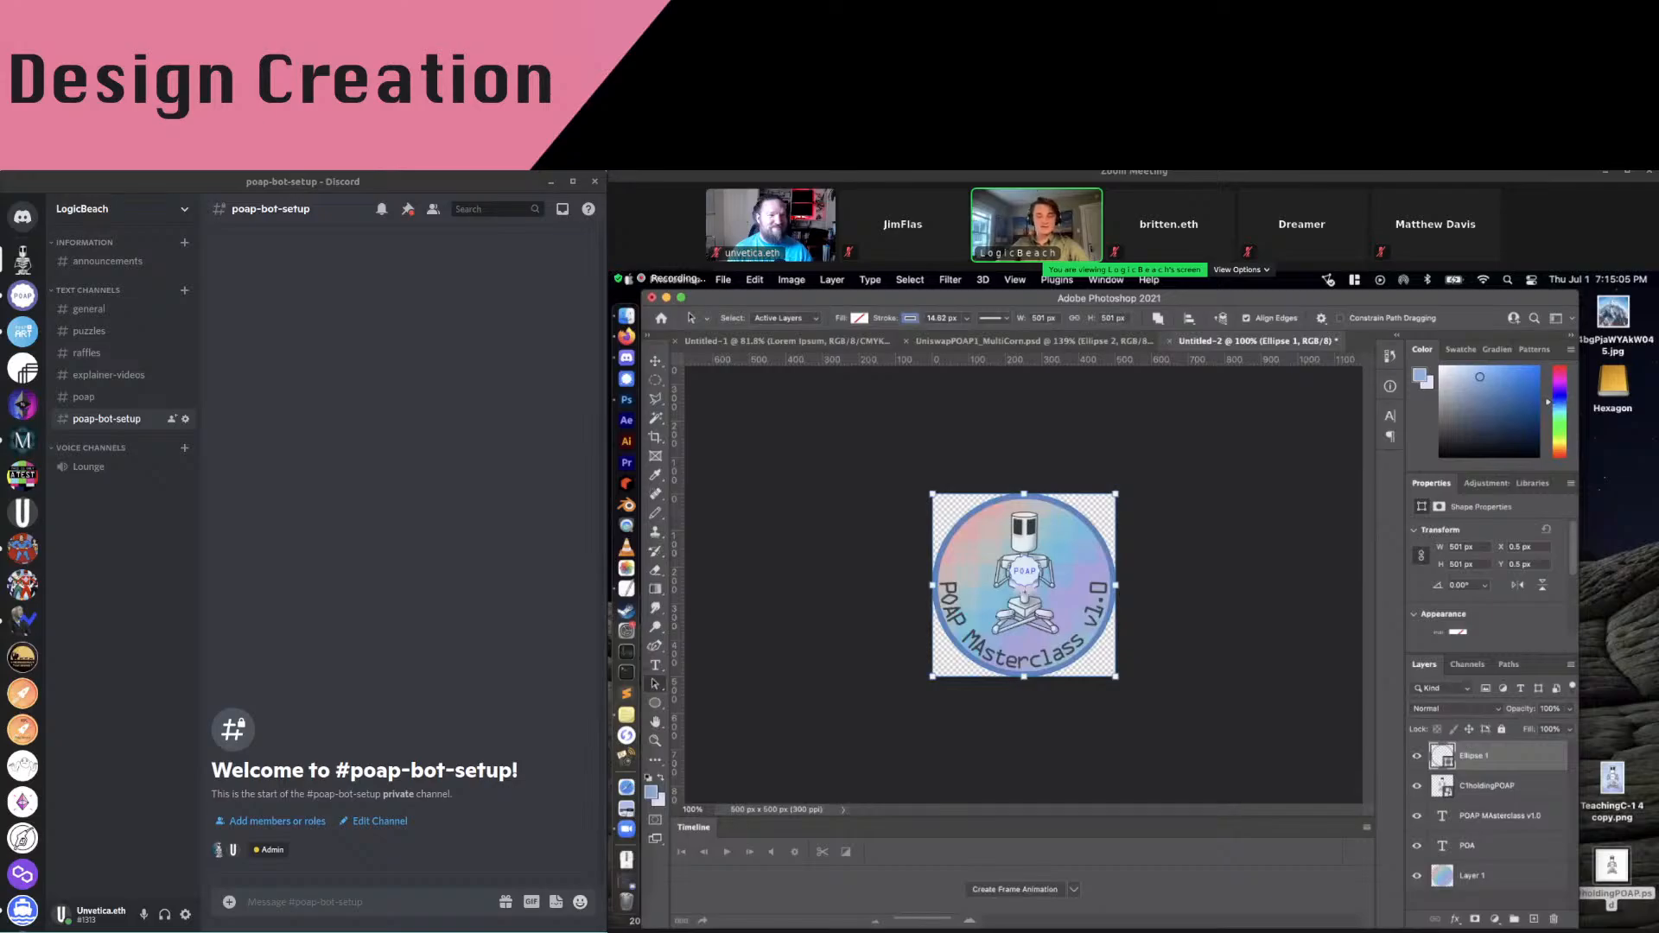
Save a PNG copy named POAPmasterclass and confirm the PNG options
key("alt+super+s")
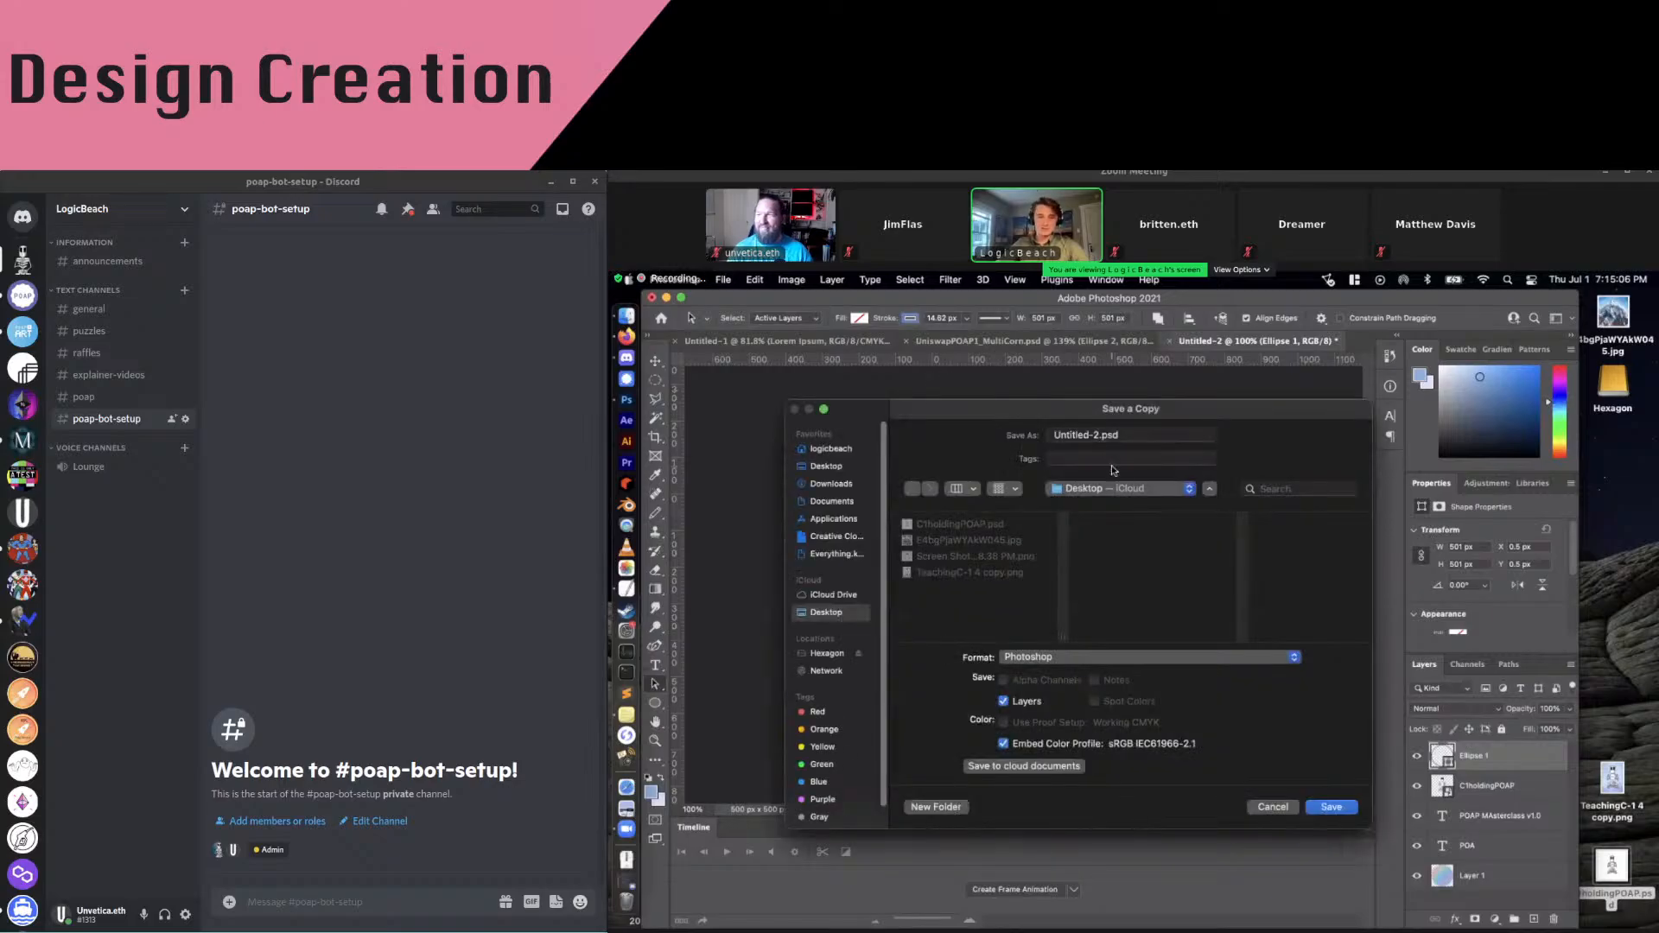
left_click(1116, 655)
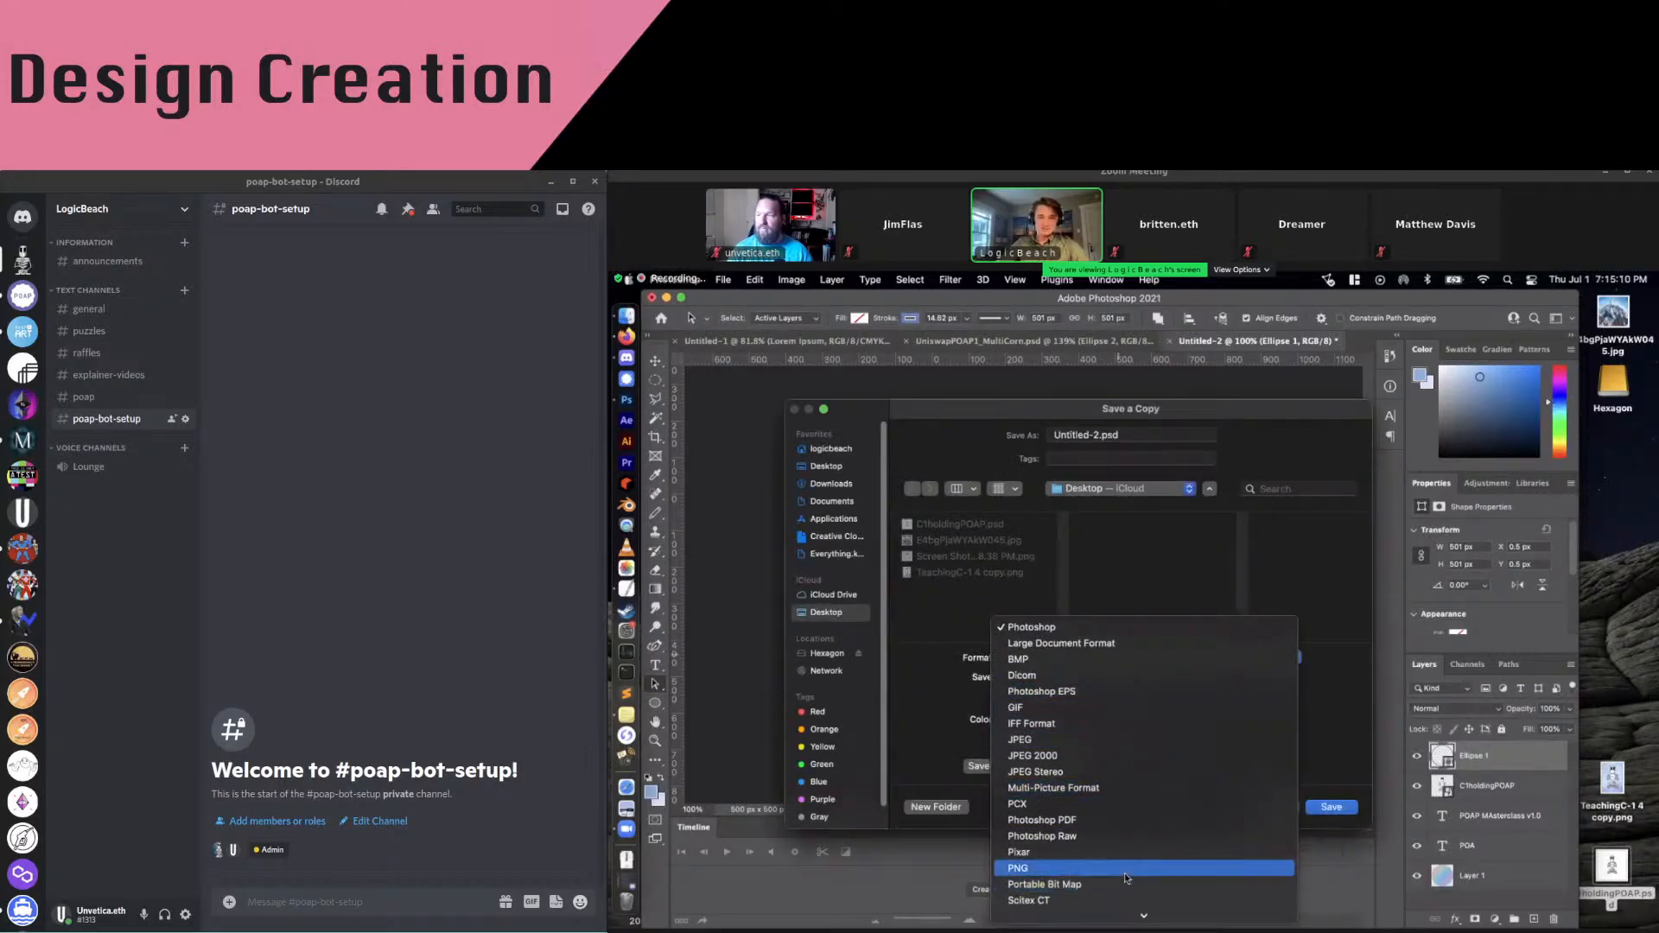
left_click(1127, 872)
left_click(1098, 435)
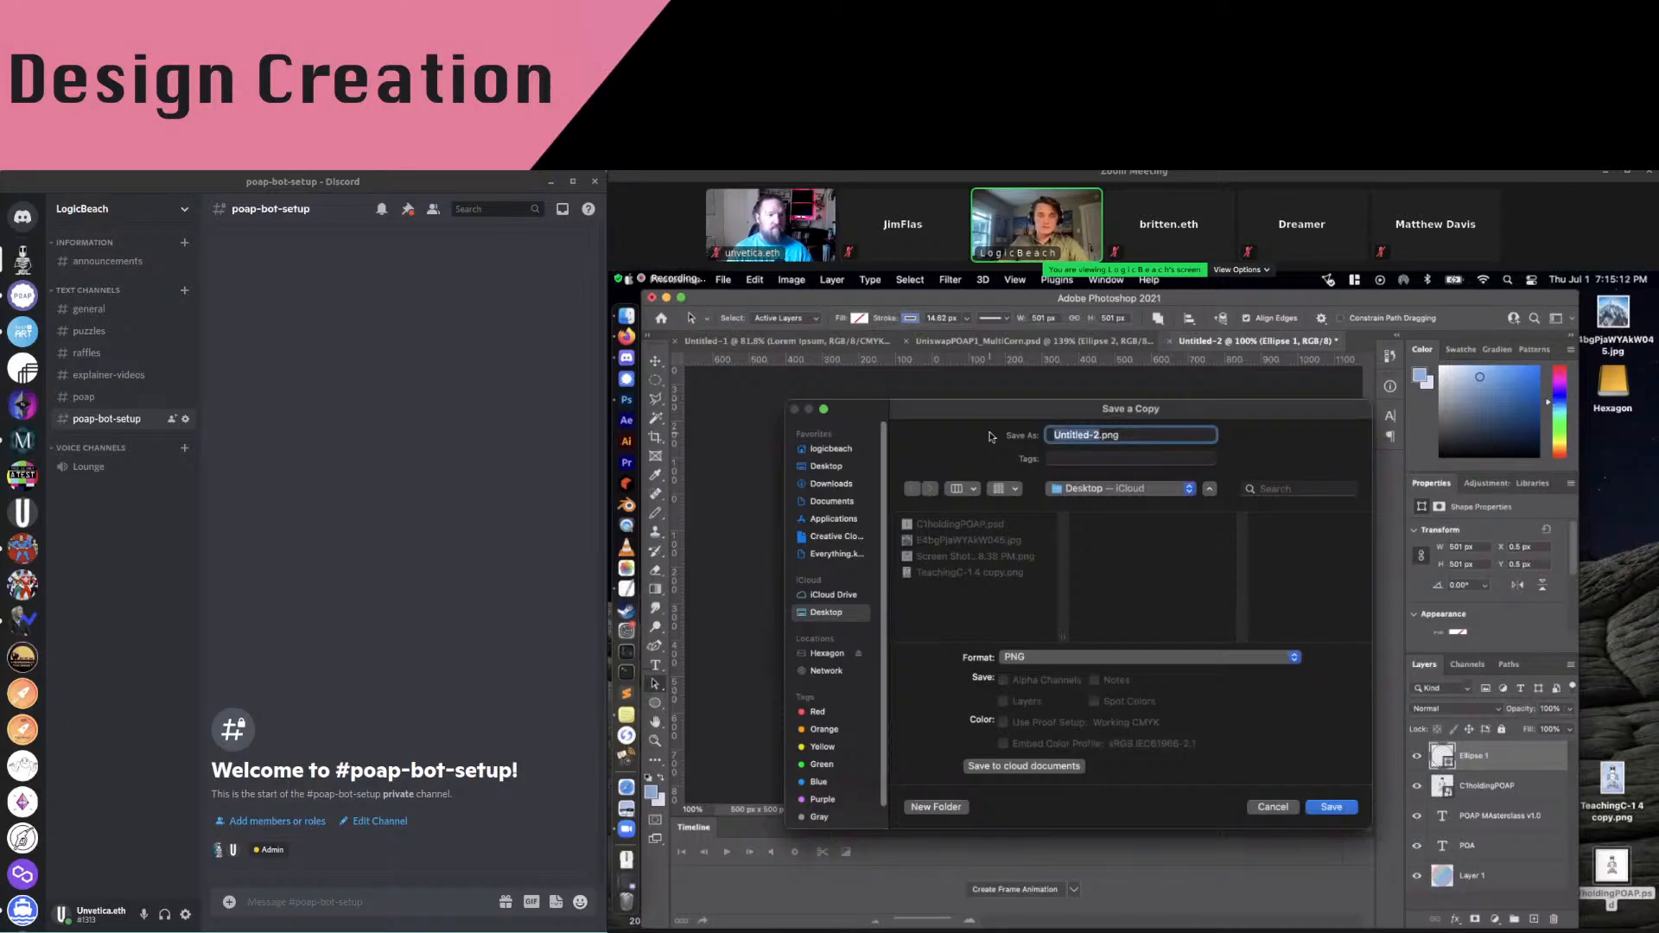
type("POAP")
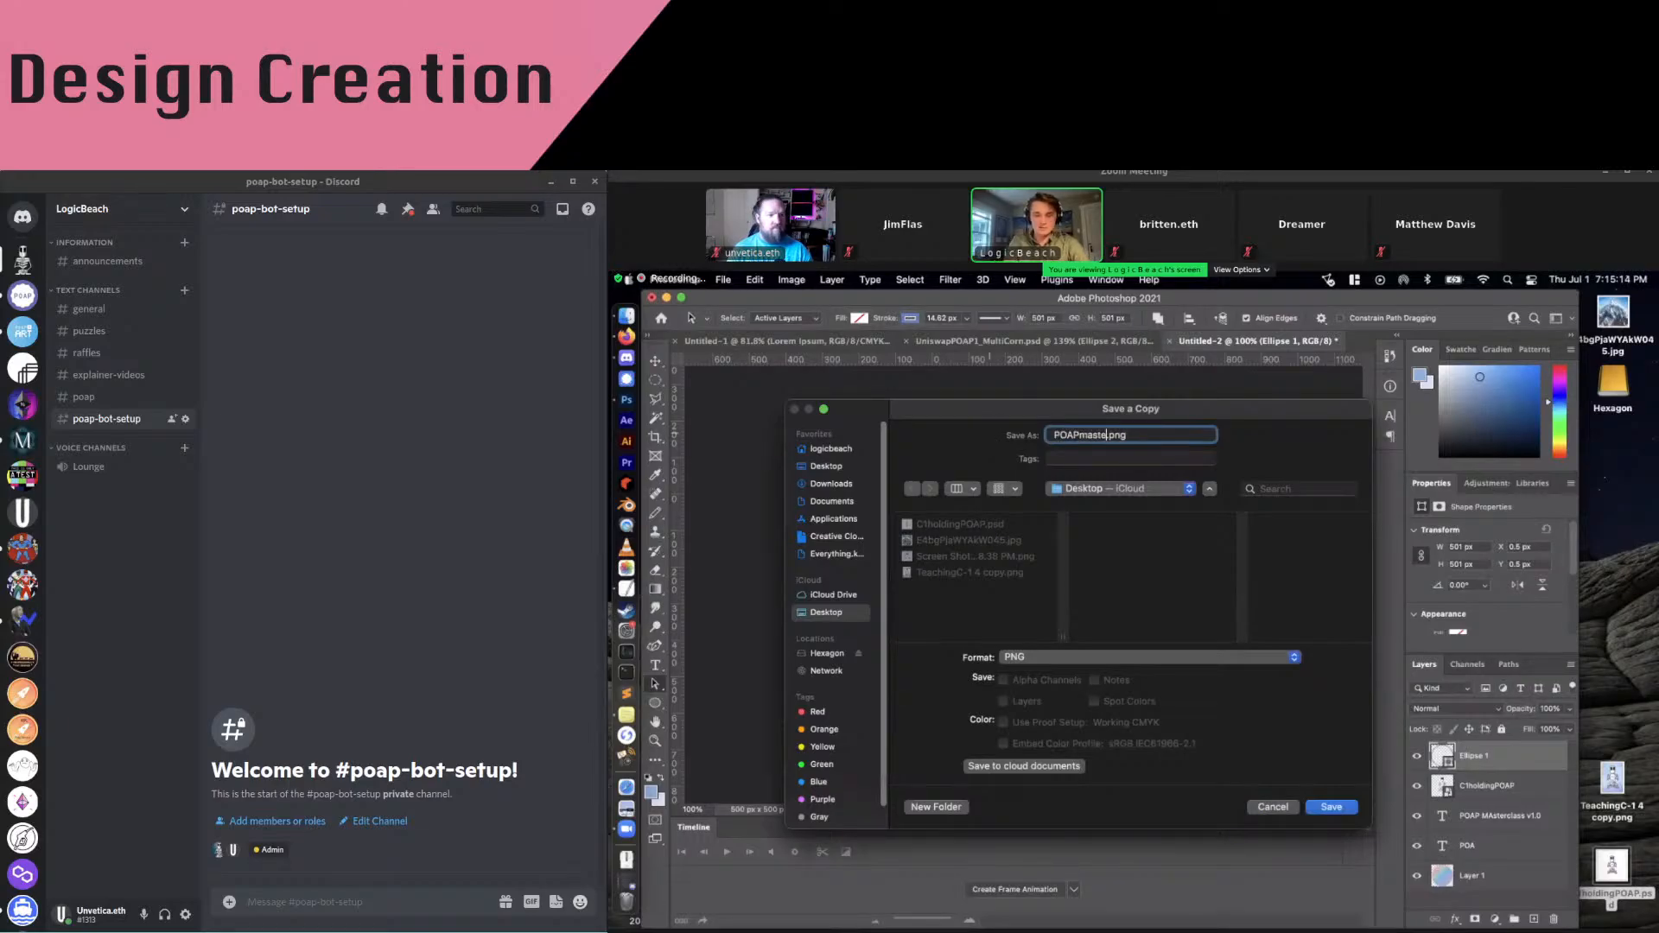
type("masterclass")
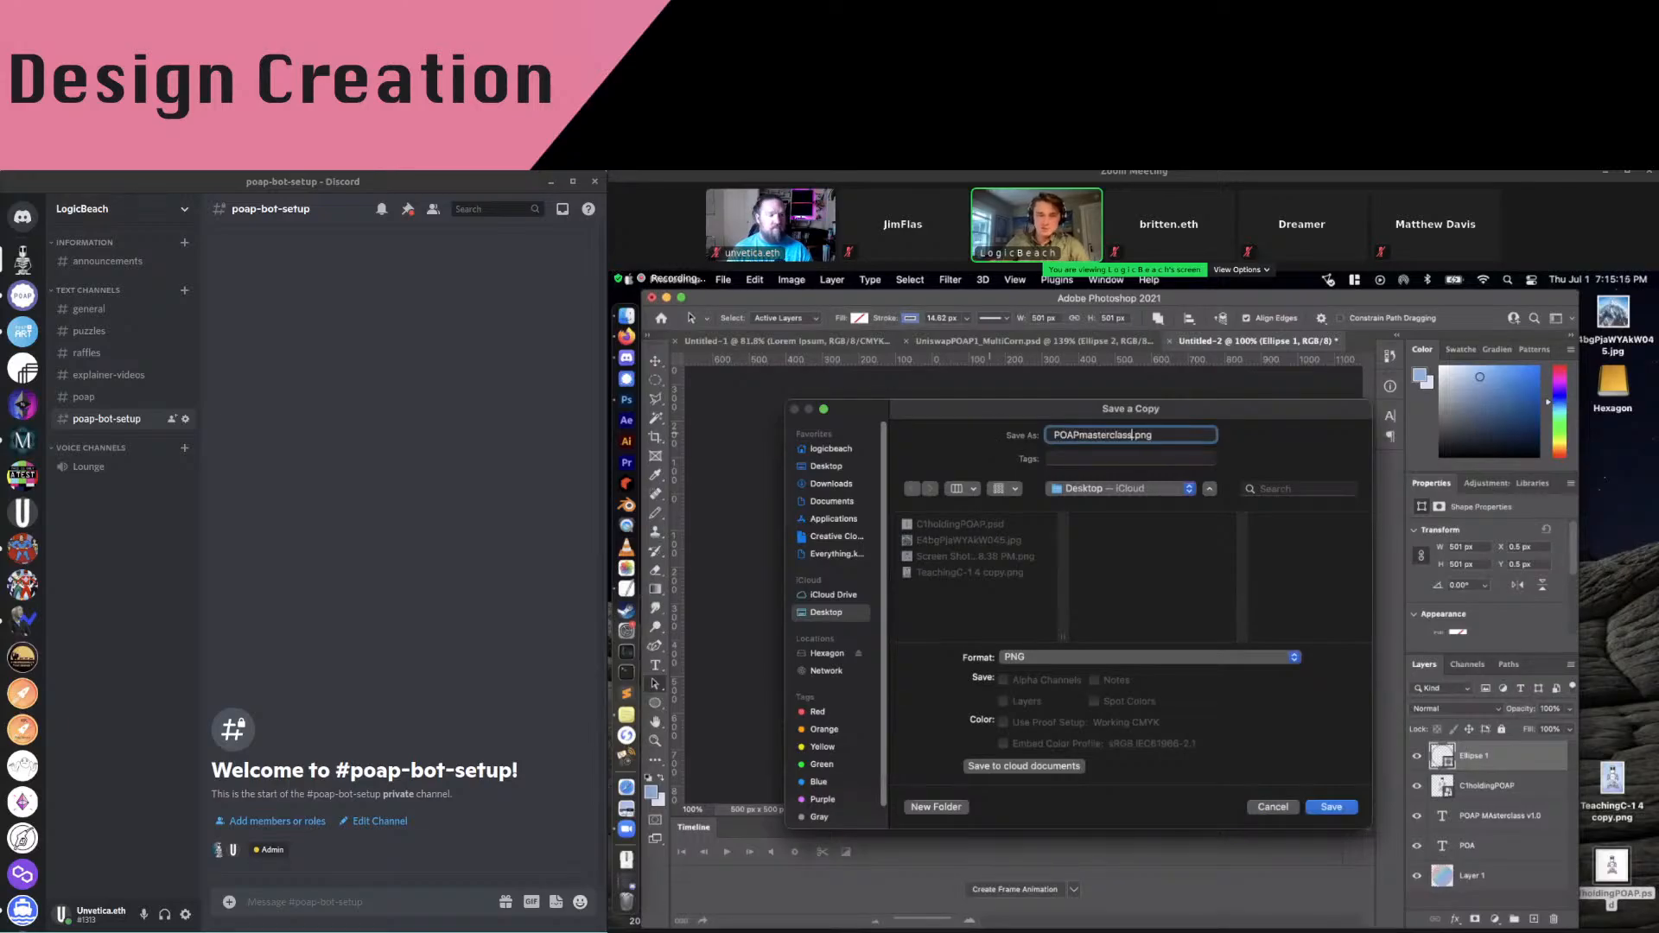
left_click(1329, 806)
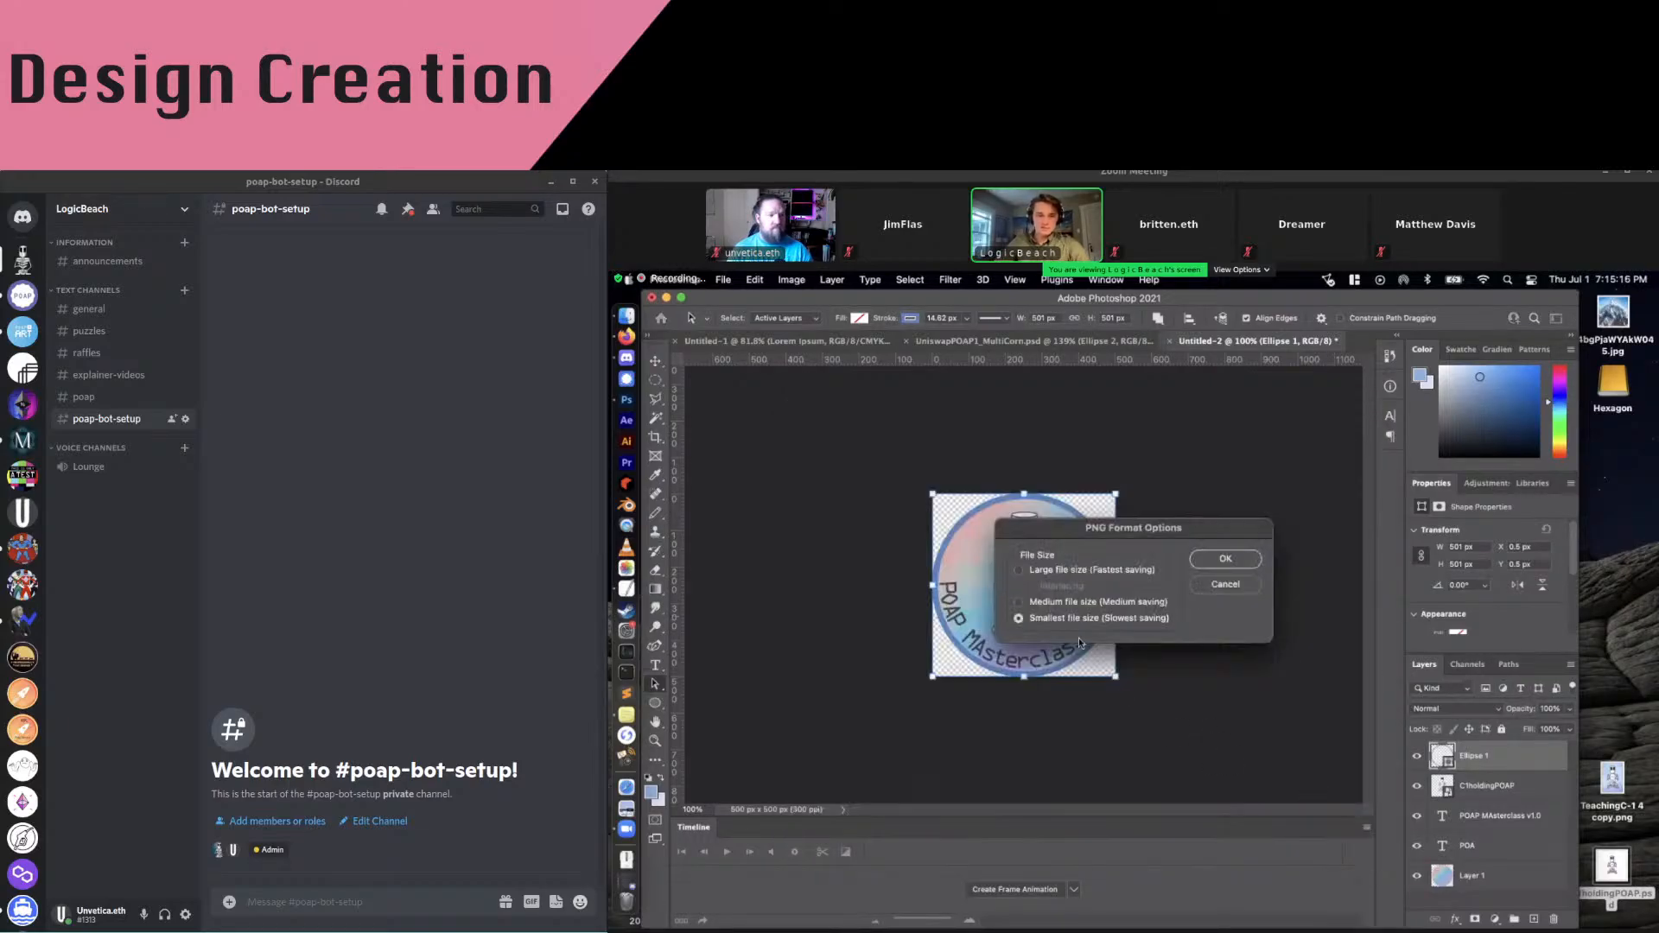
left_click(1225, 558)
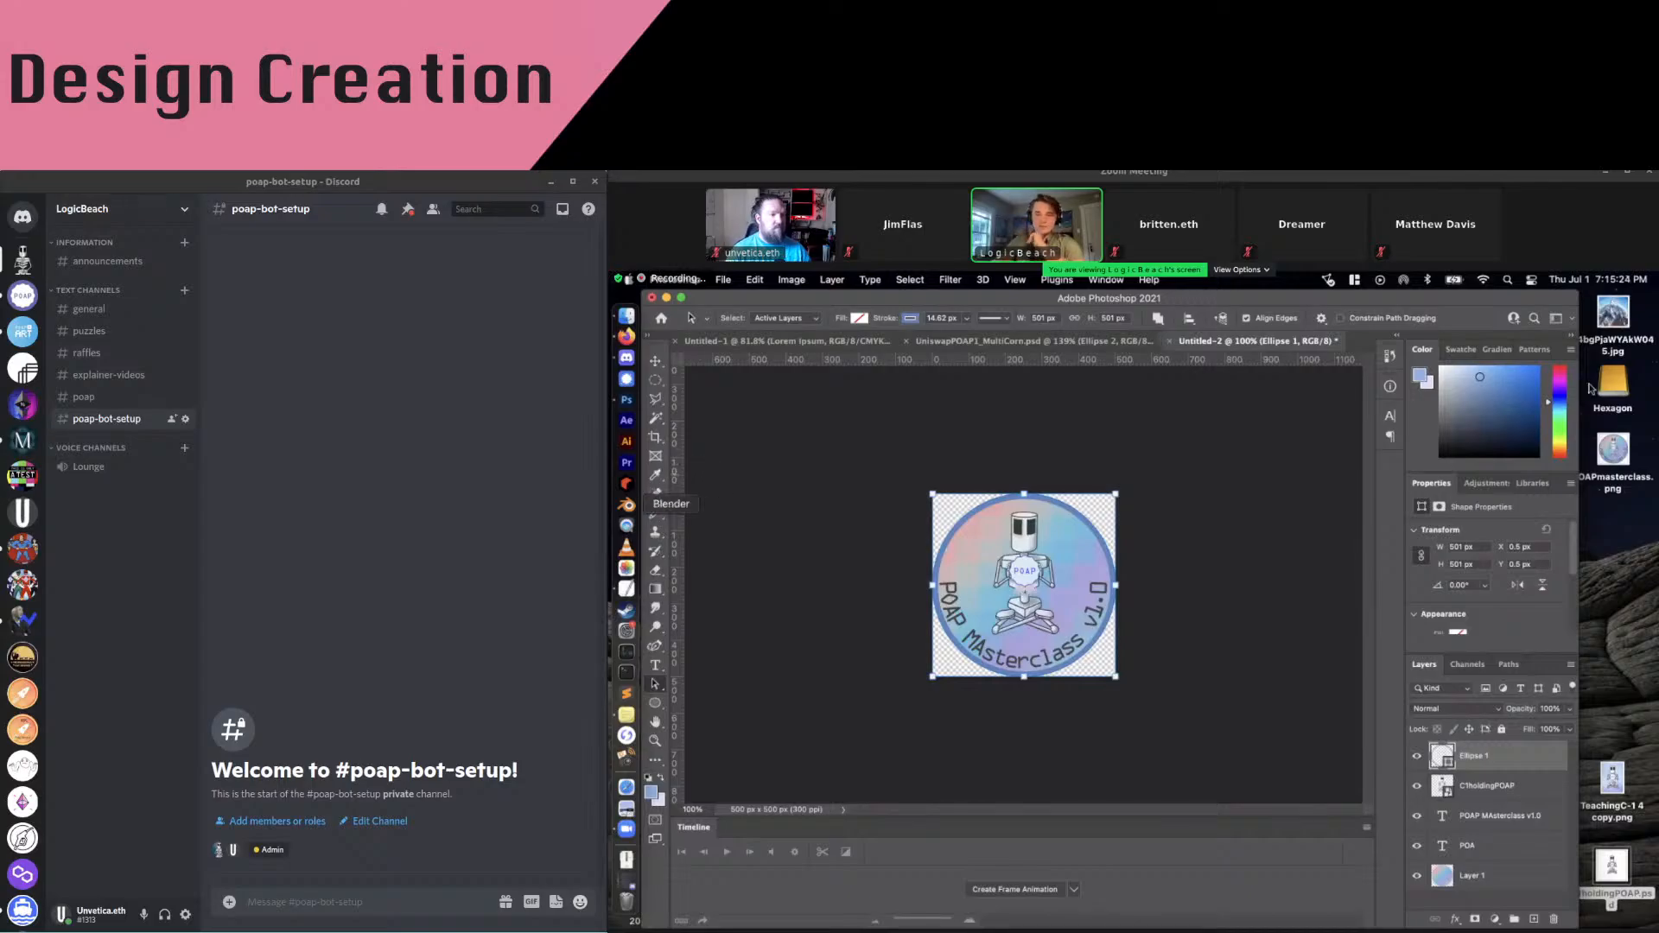
left_click(621, 340)
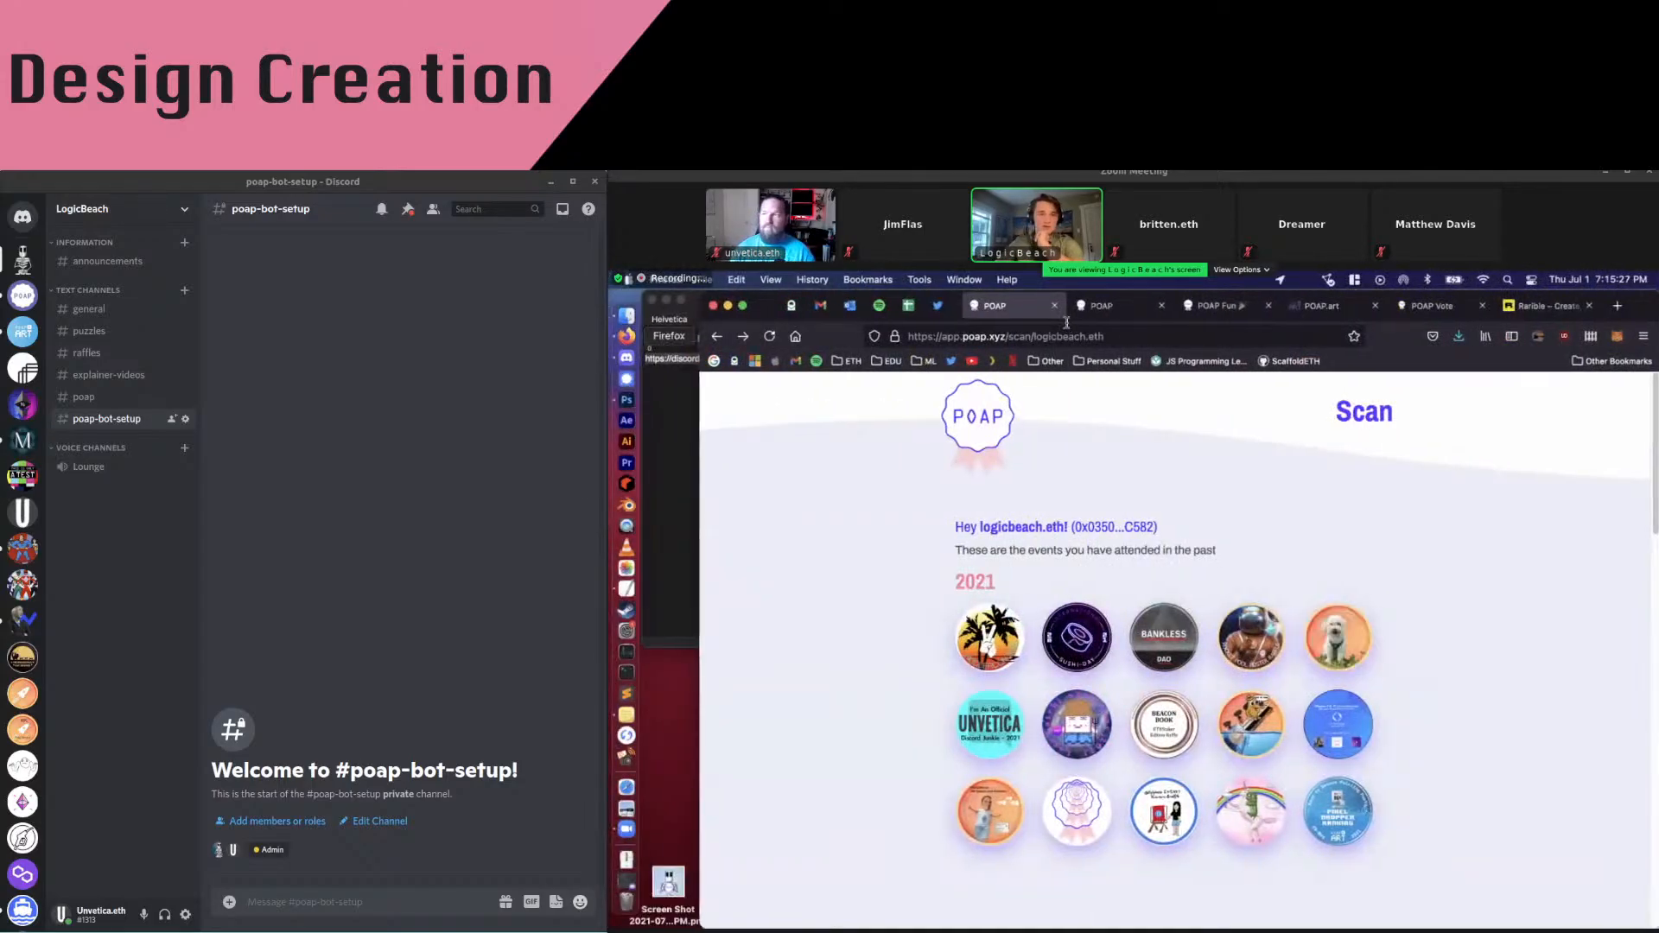
left_click(1102, 306)
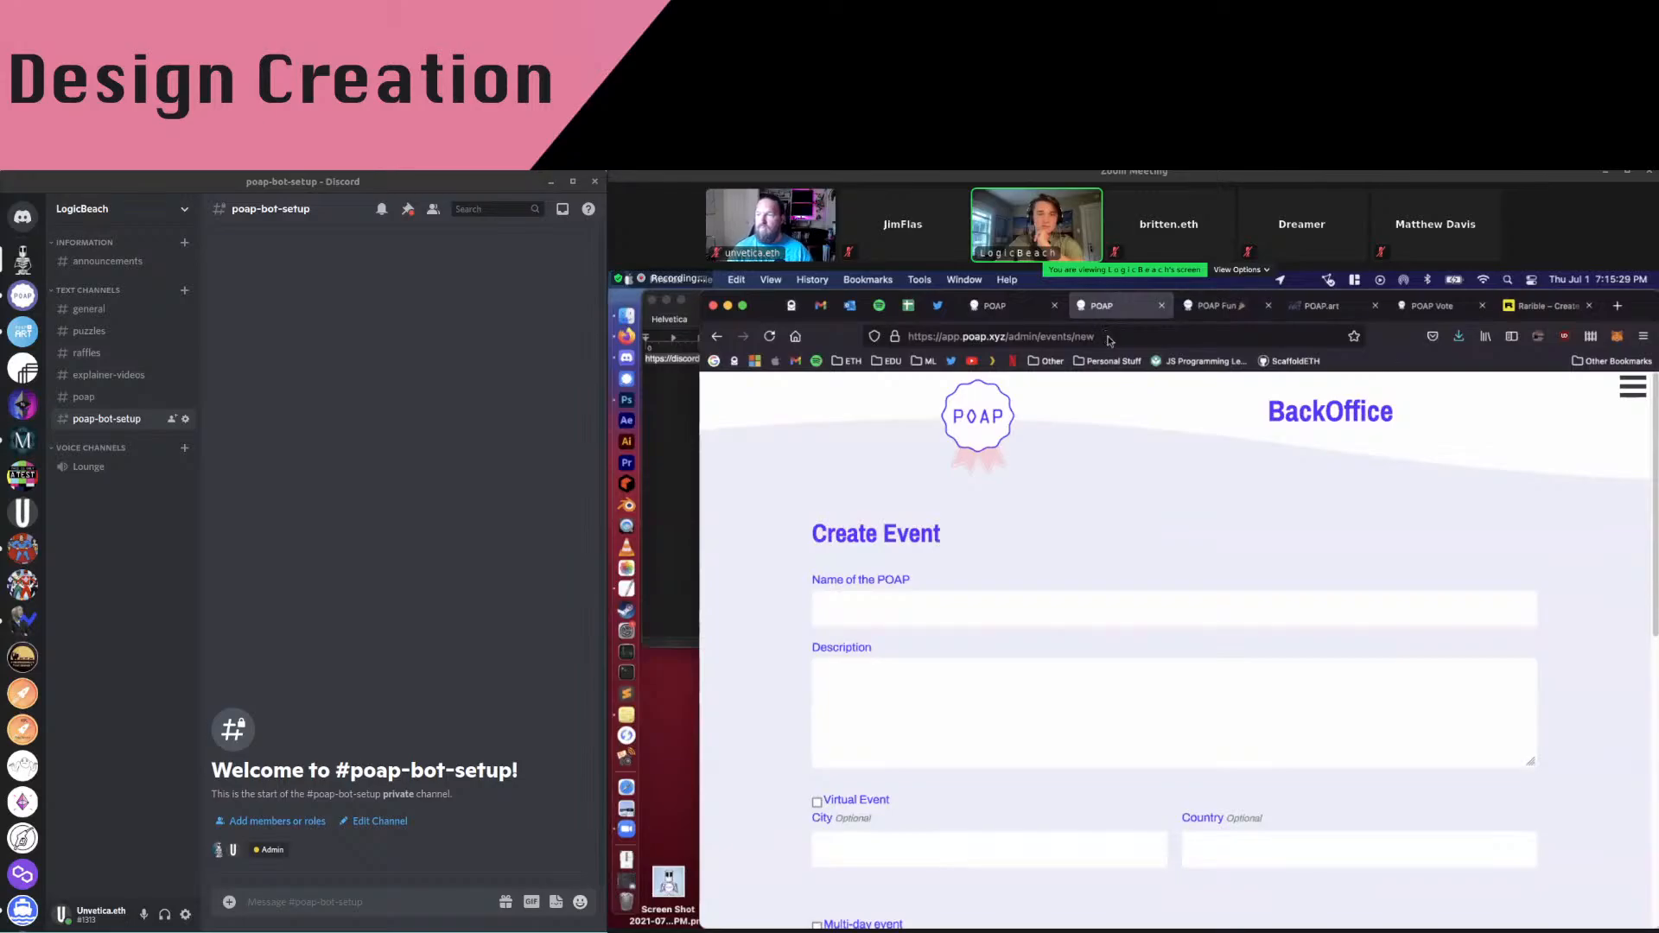
double_click(1082, 337)
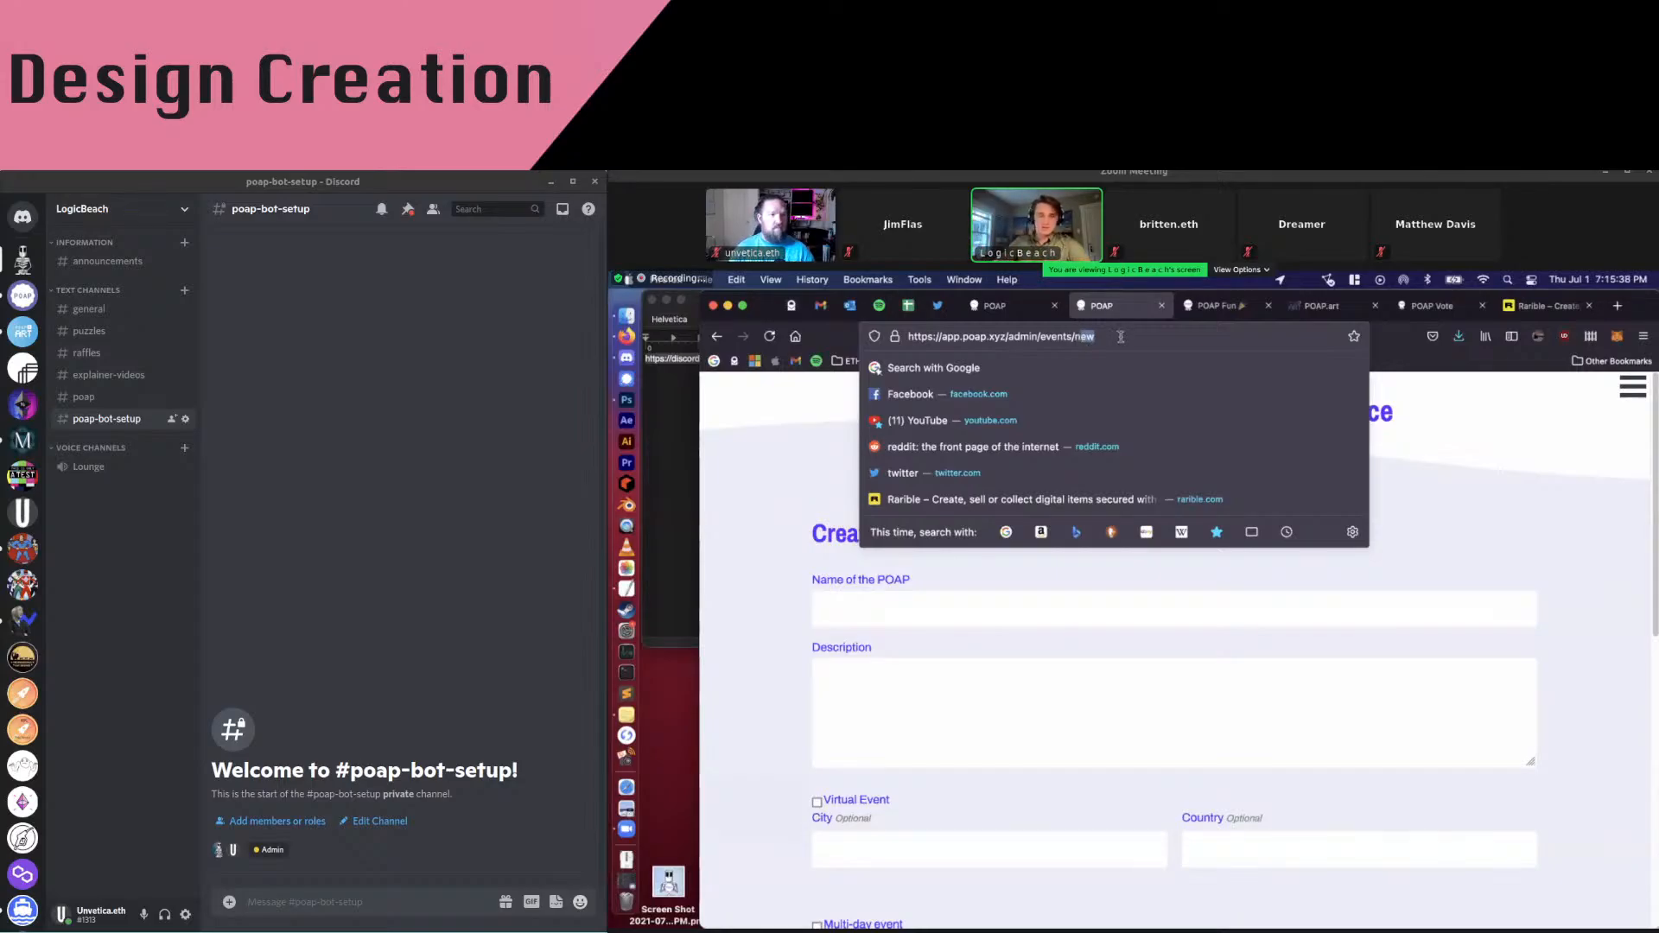
left_click(1121, 336)
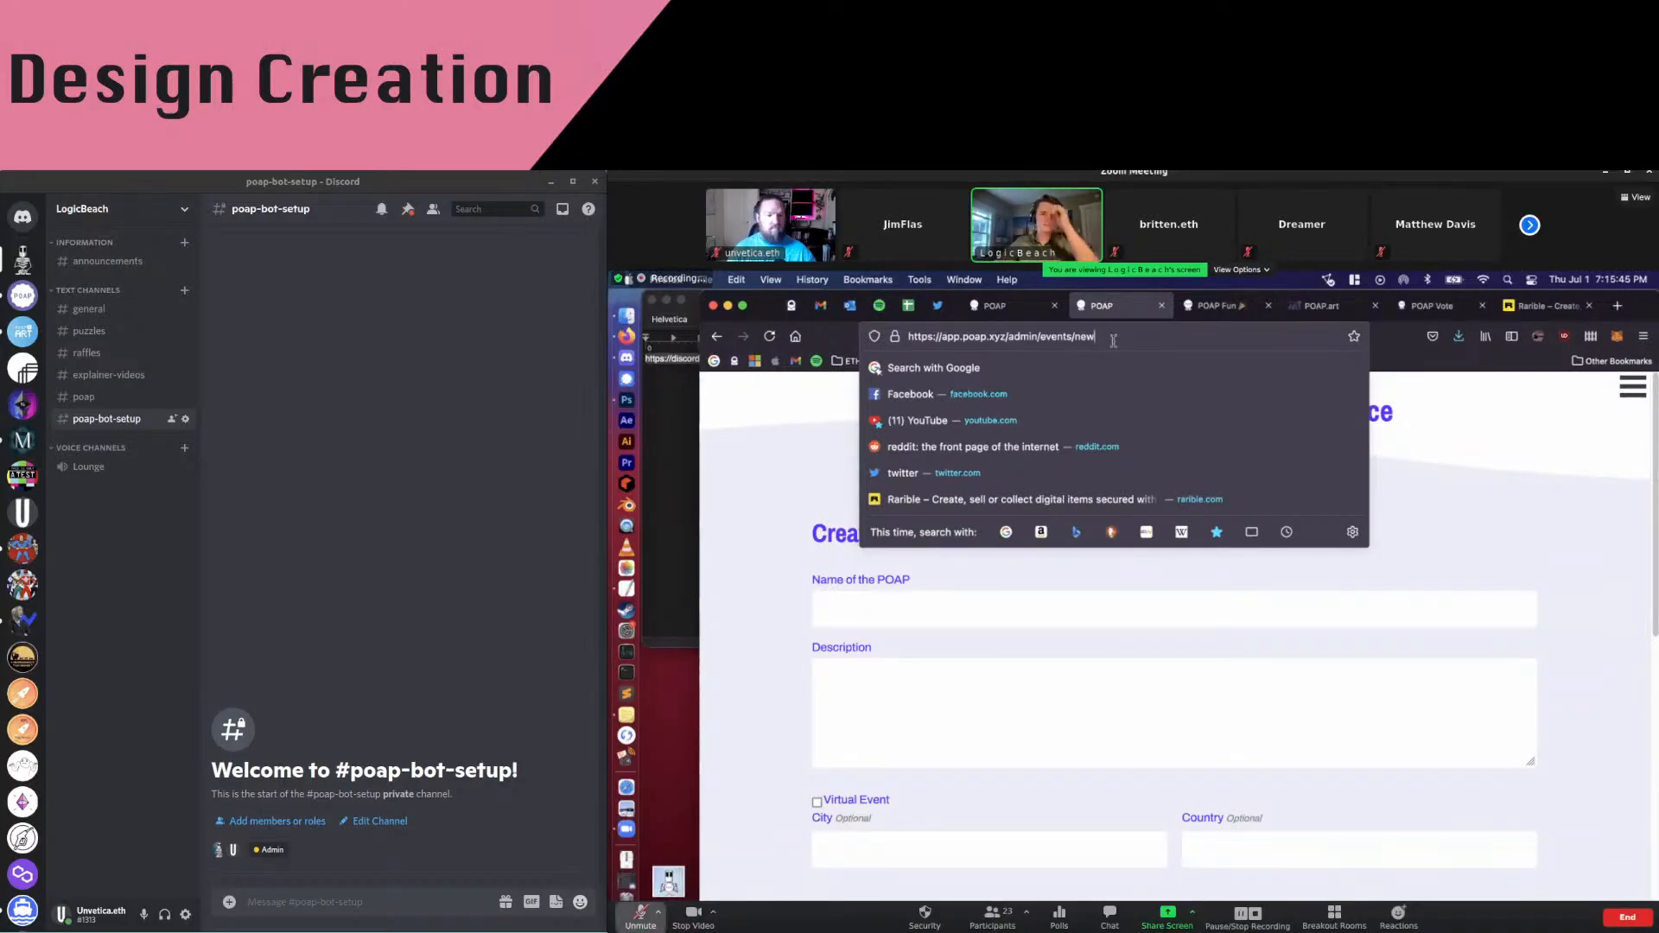
left_click_drag(1115, 344, 1037, 344)
key("BackSpace")
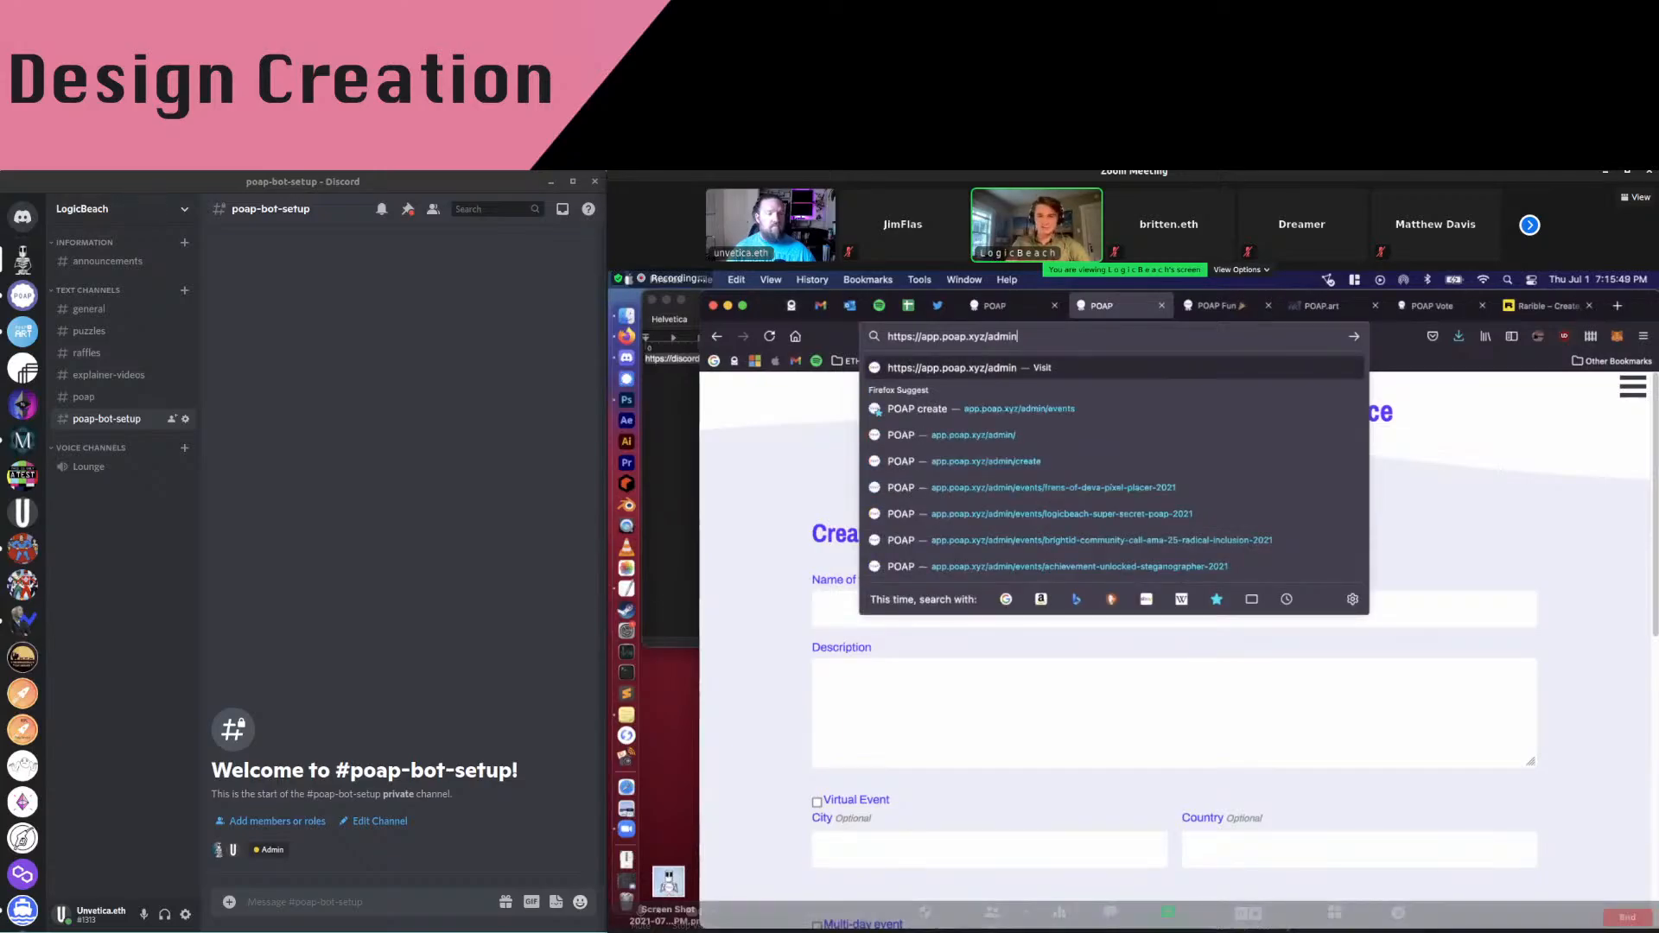
key("Return")
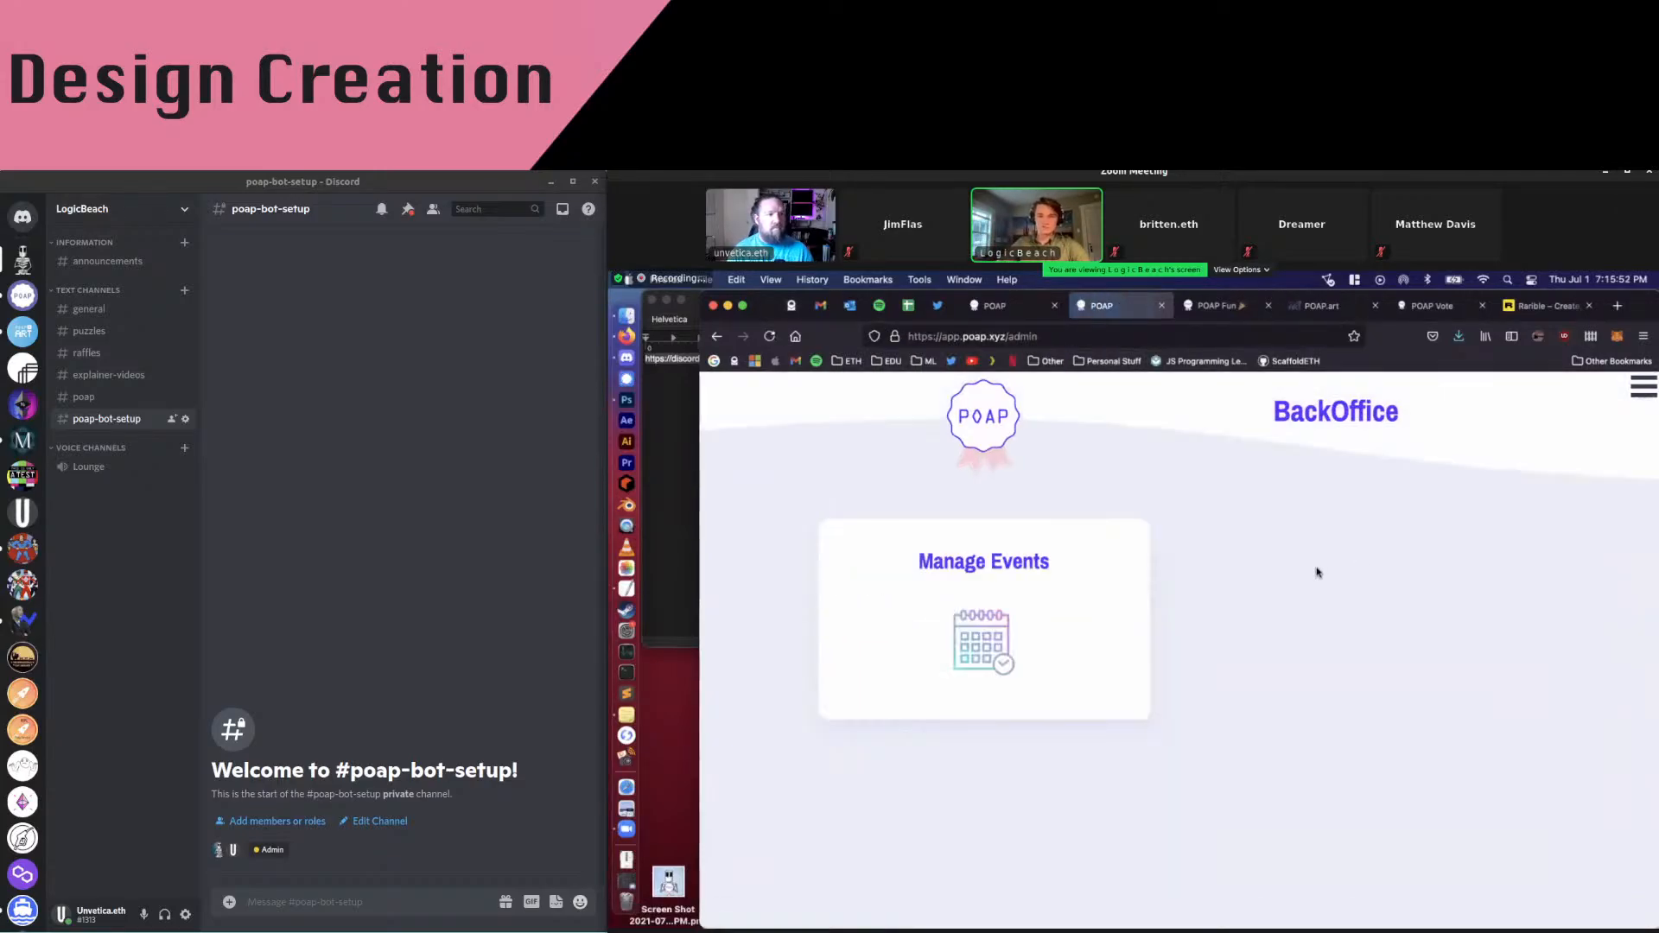
left_click(1130, 583)
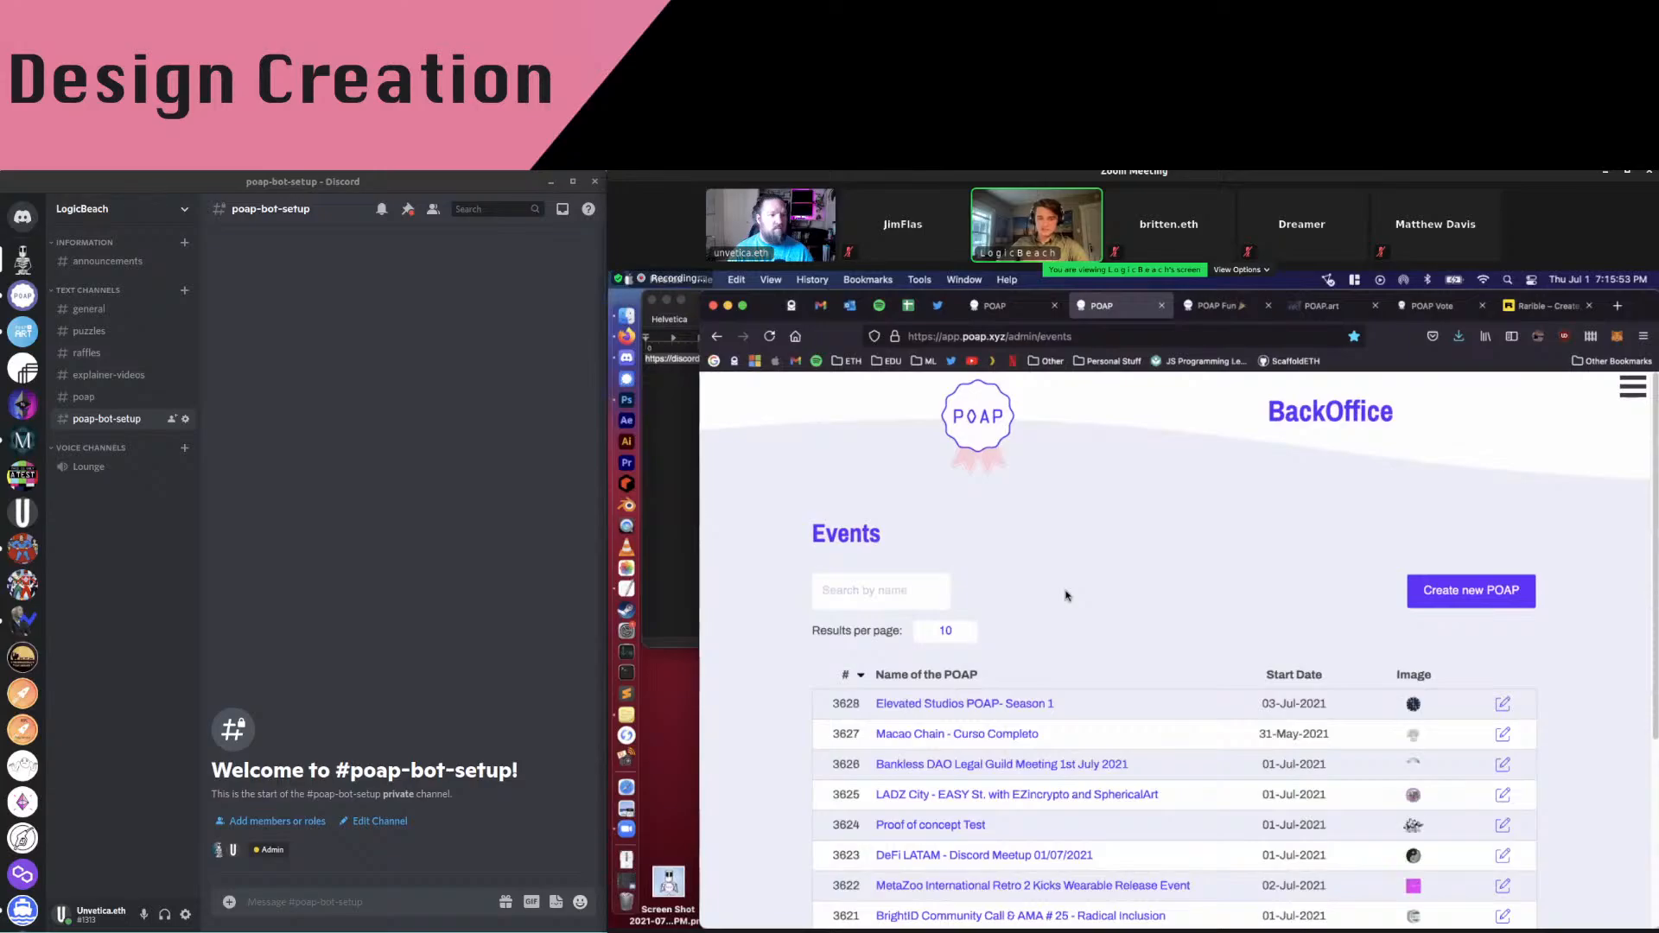
scroll(1011, 582, "down", 2)
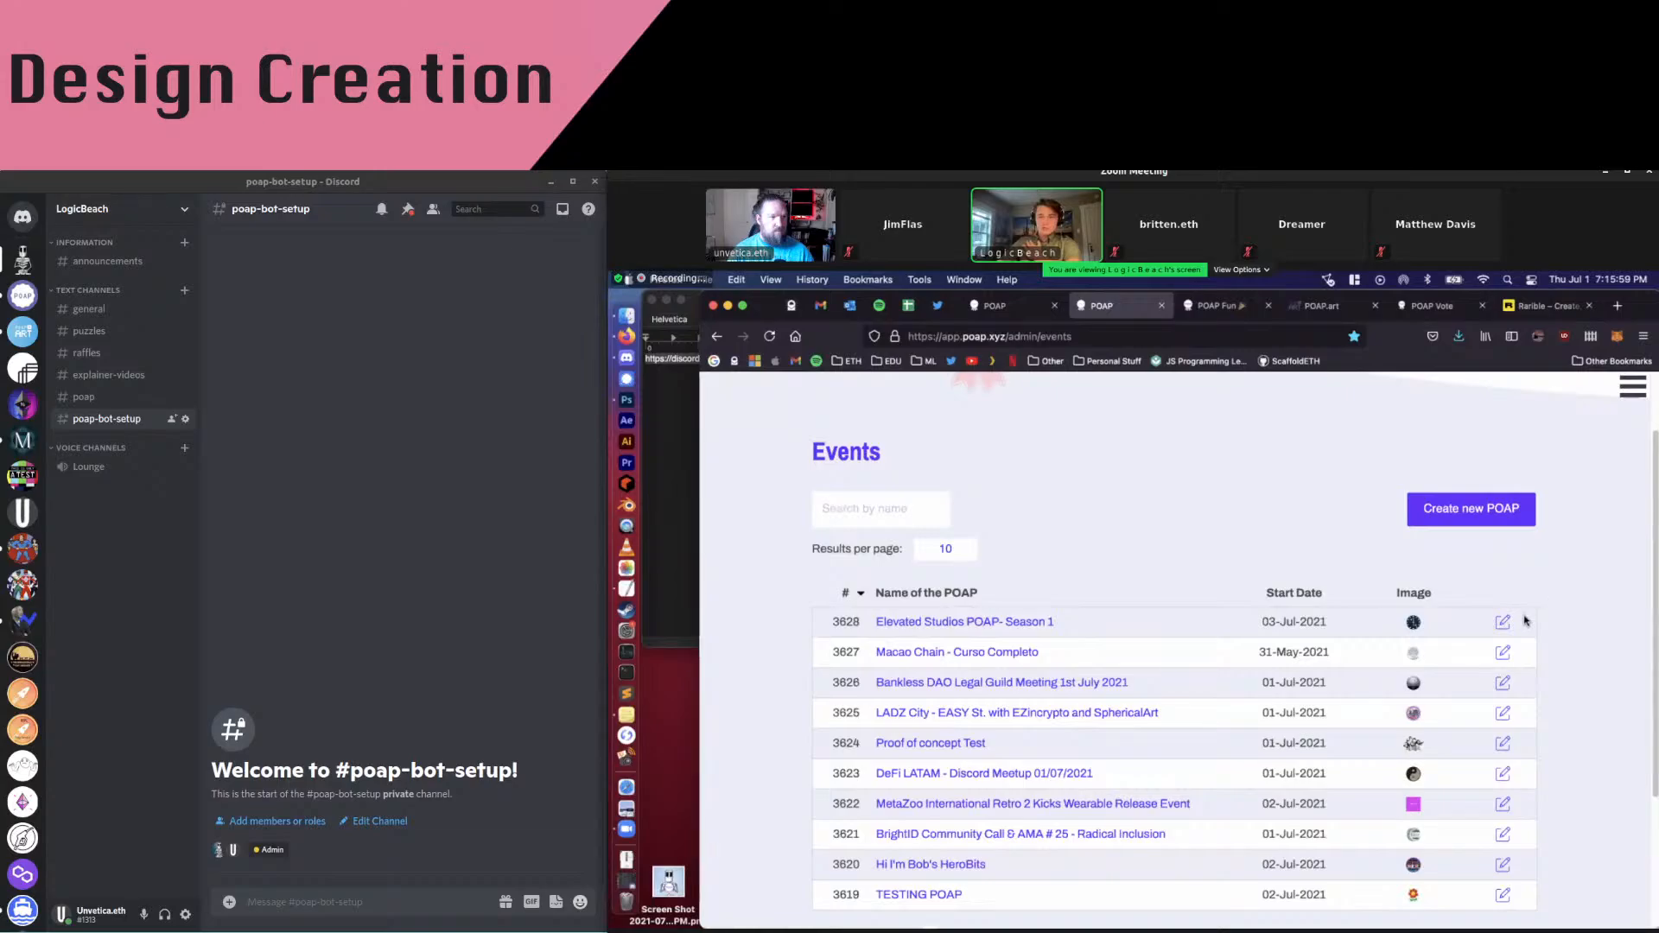
Create a new POAP and enter 'POAP Masterclass v1.0 POAP' as its name
scroll(1506, 610, "down", 1)
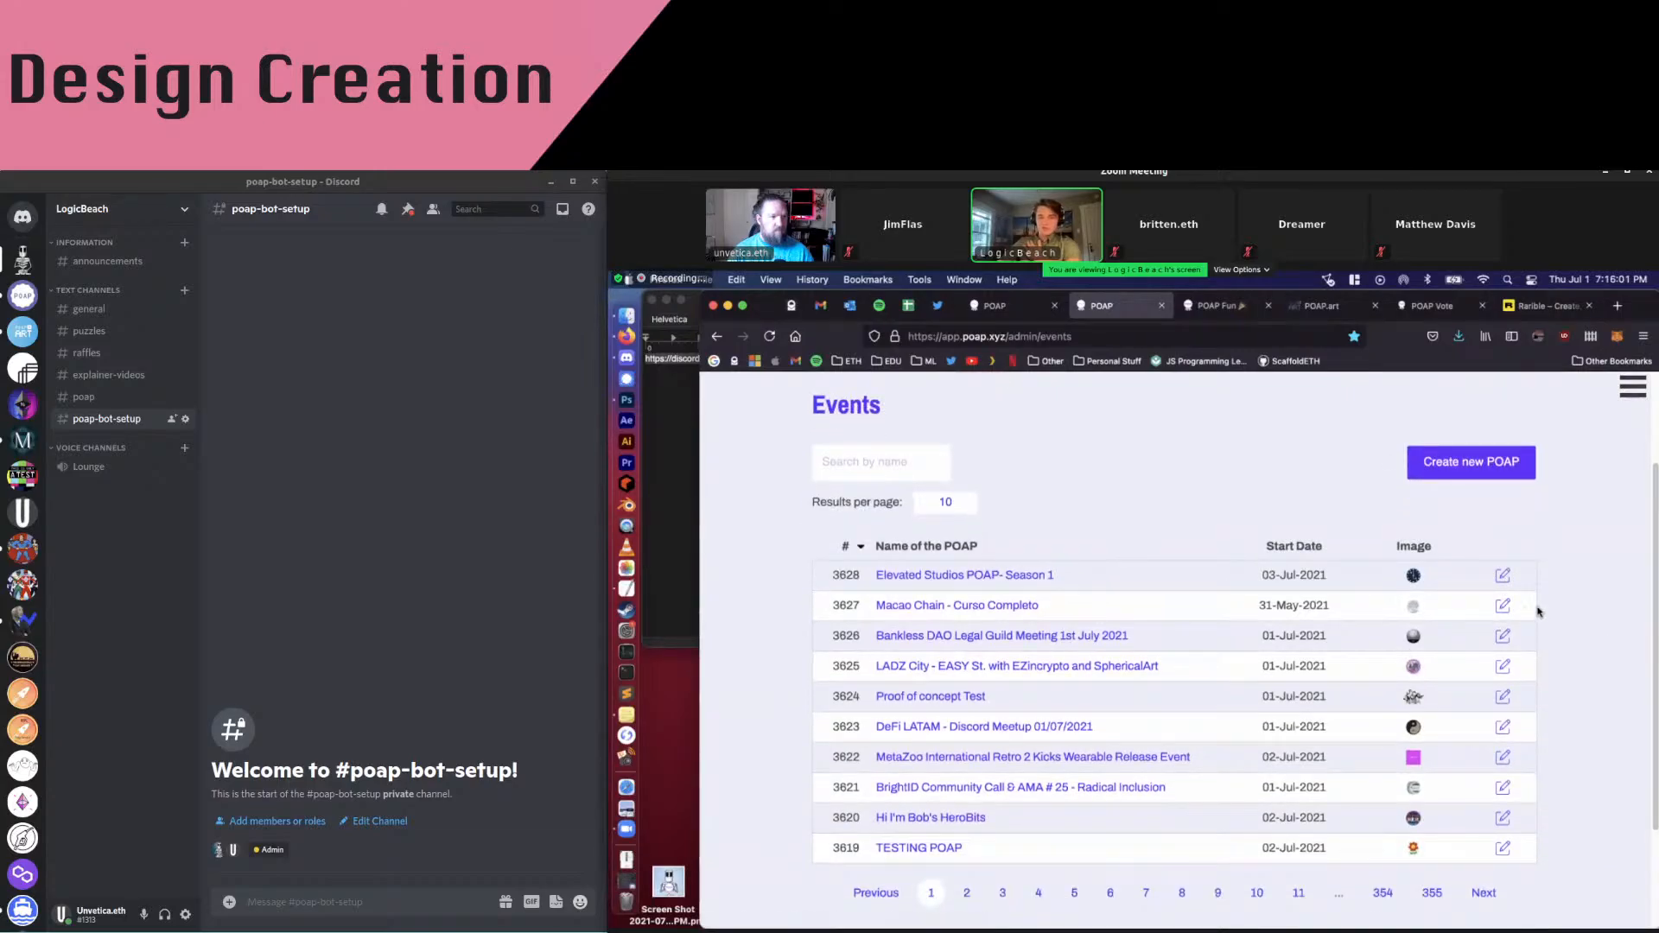
left_click(896, 463)
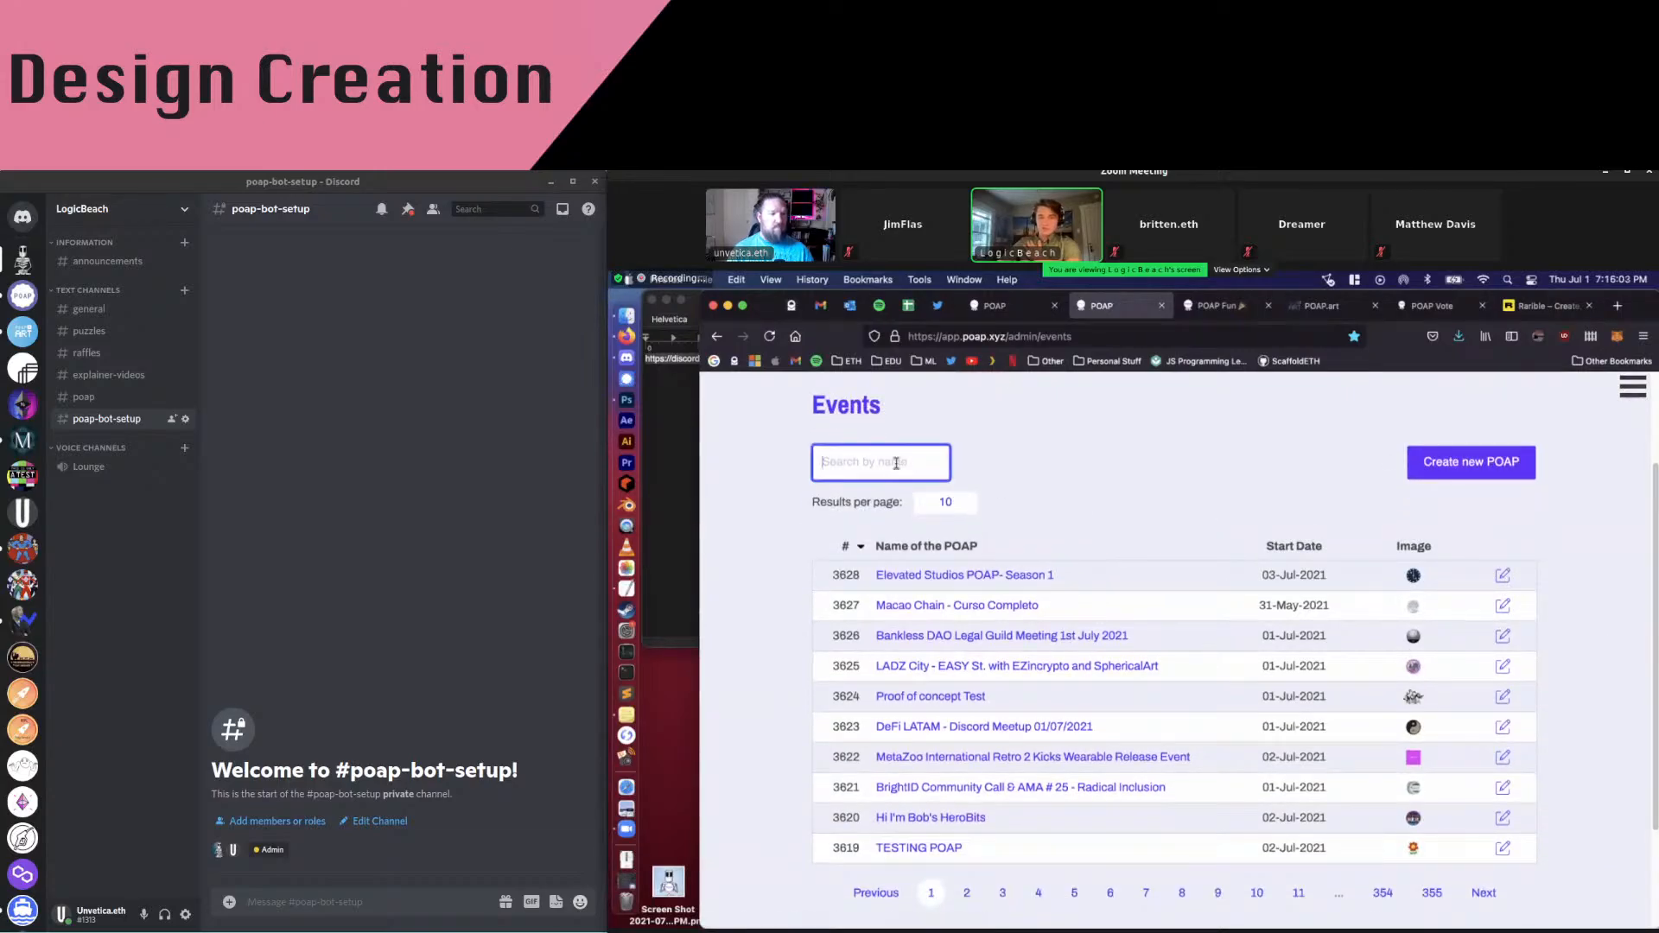
scroll(1516, 586, "up", 3)
left_click(1508, 597)
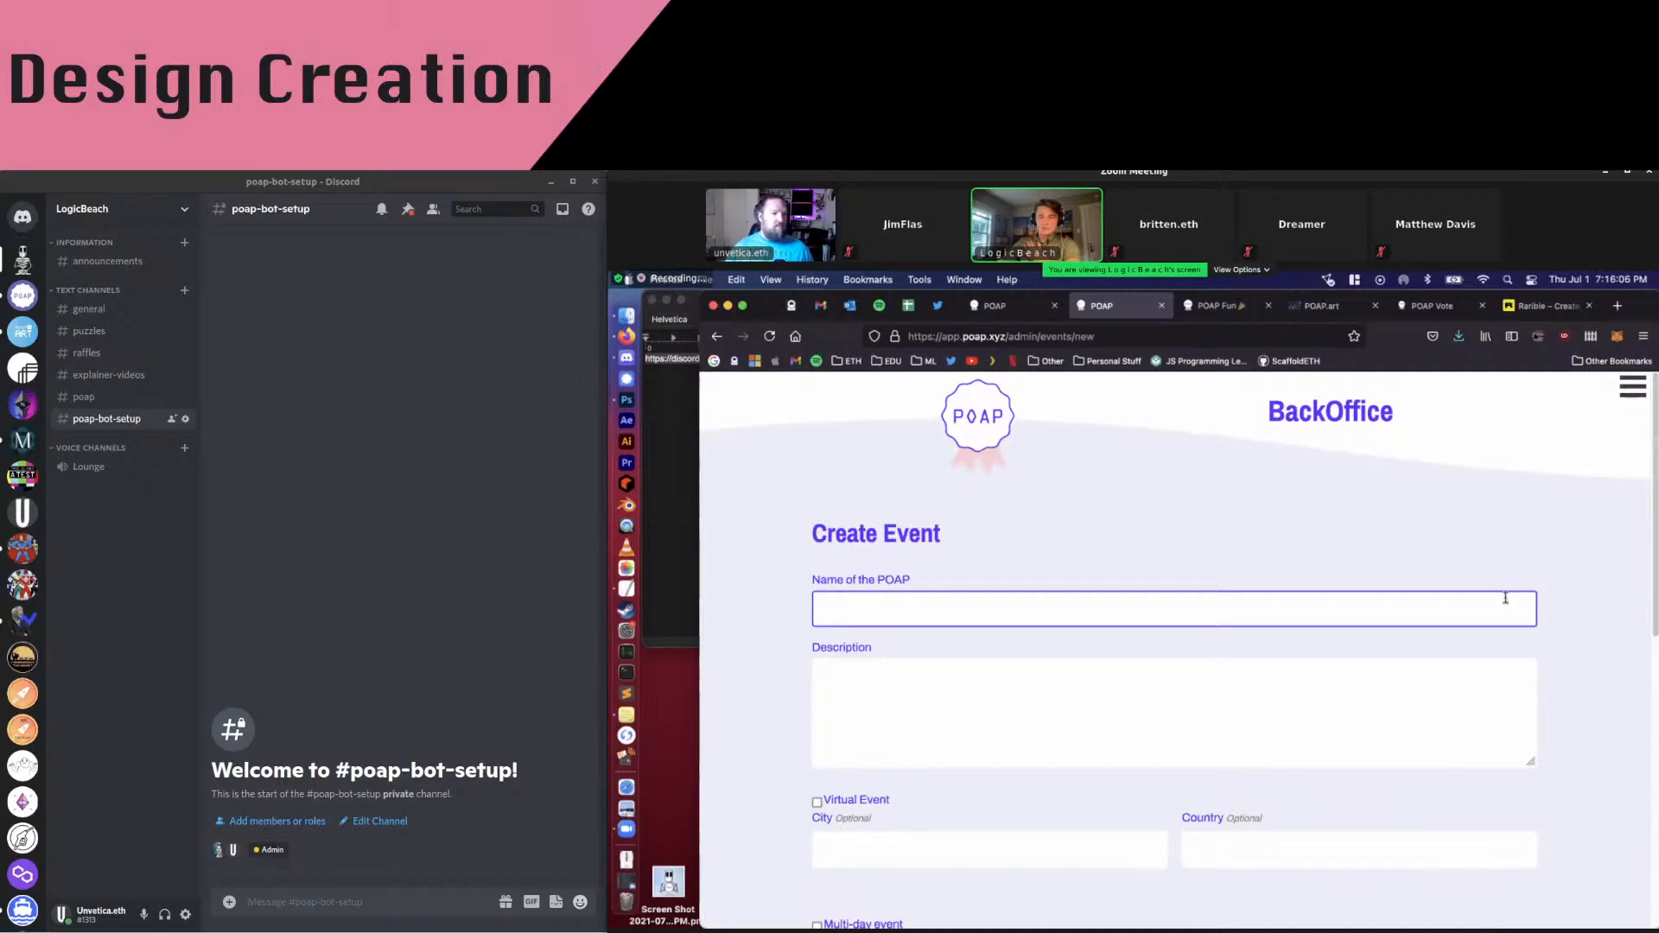
left_click(858, 601)
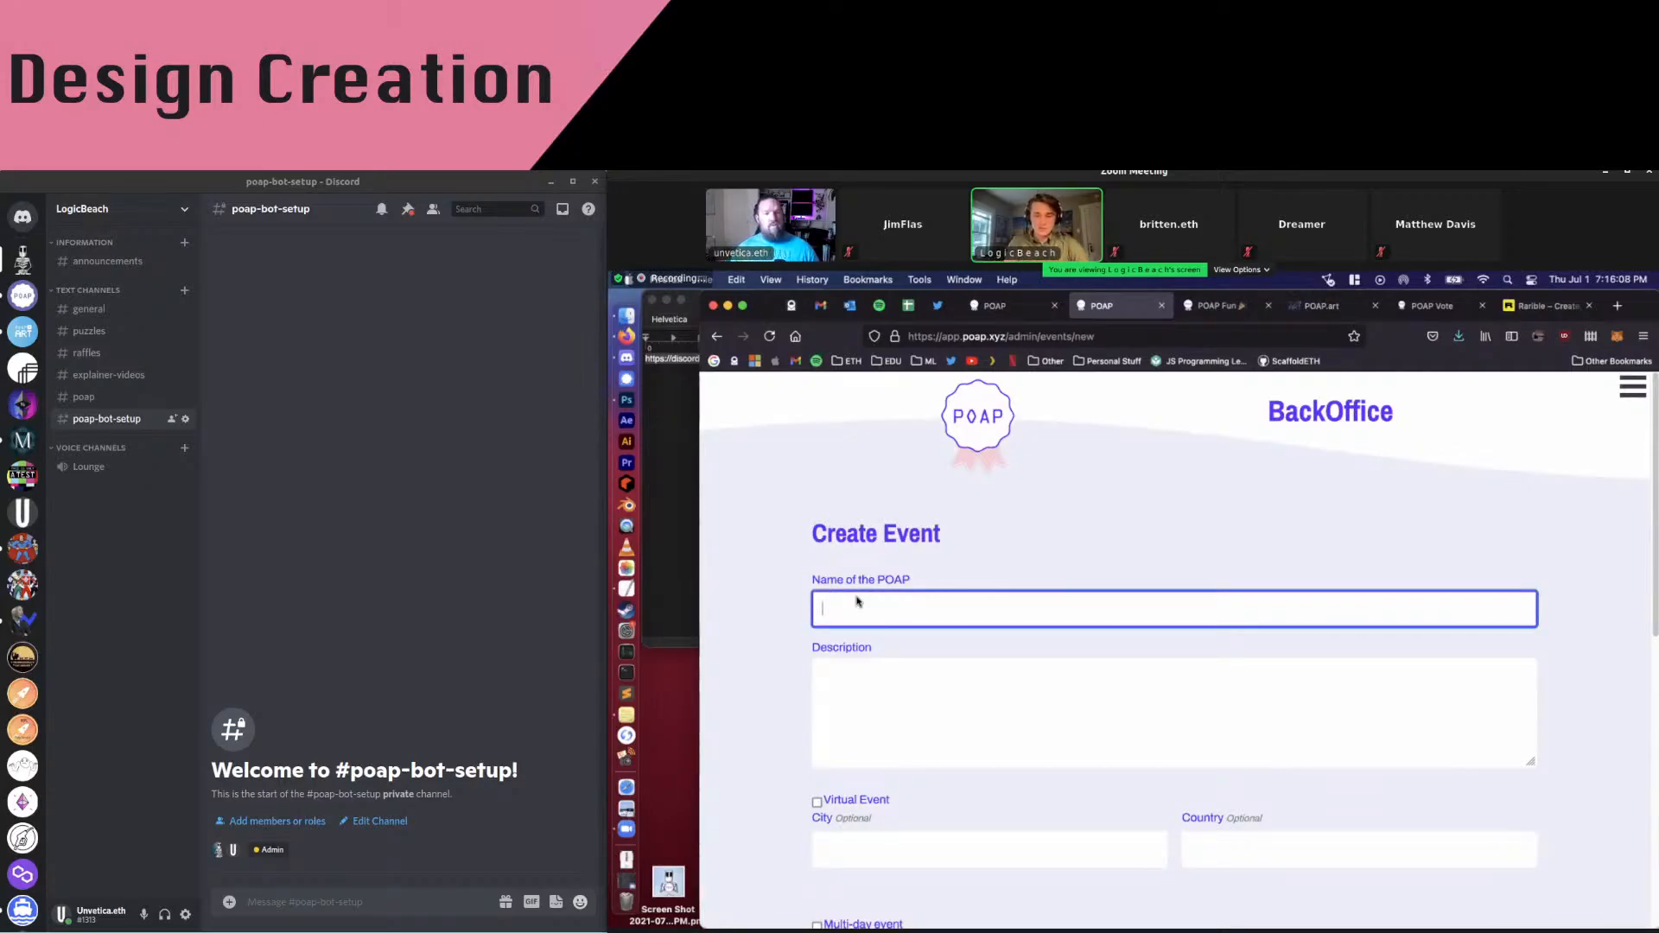
type("PO")
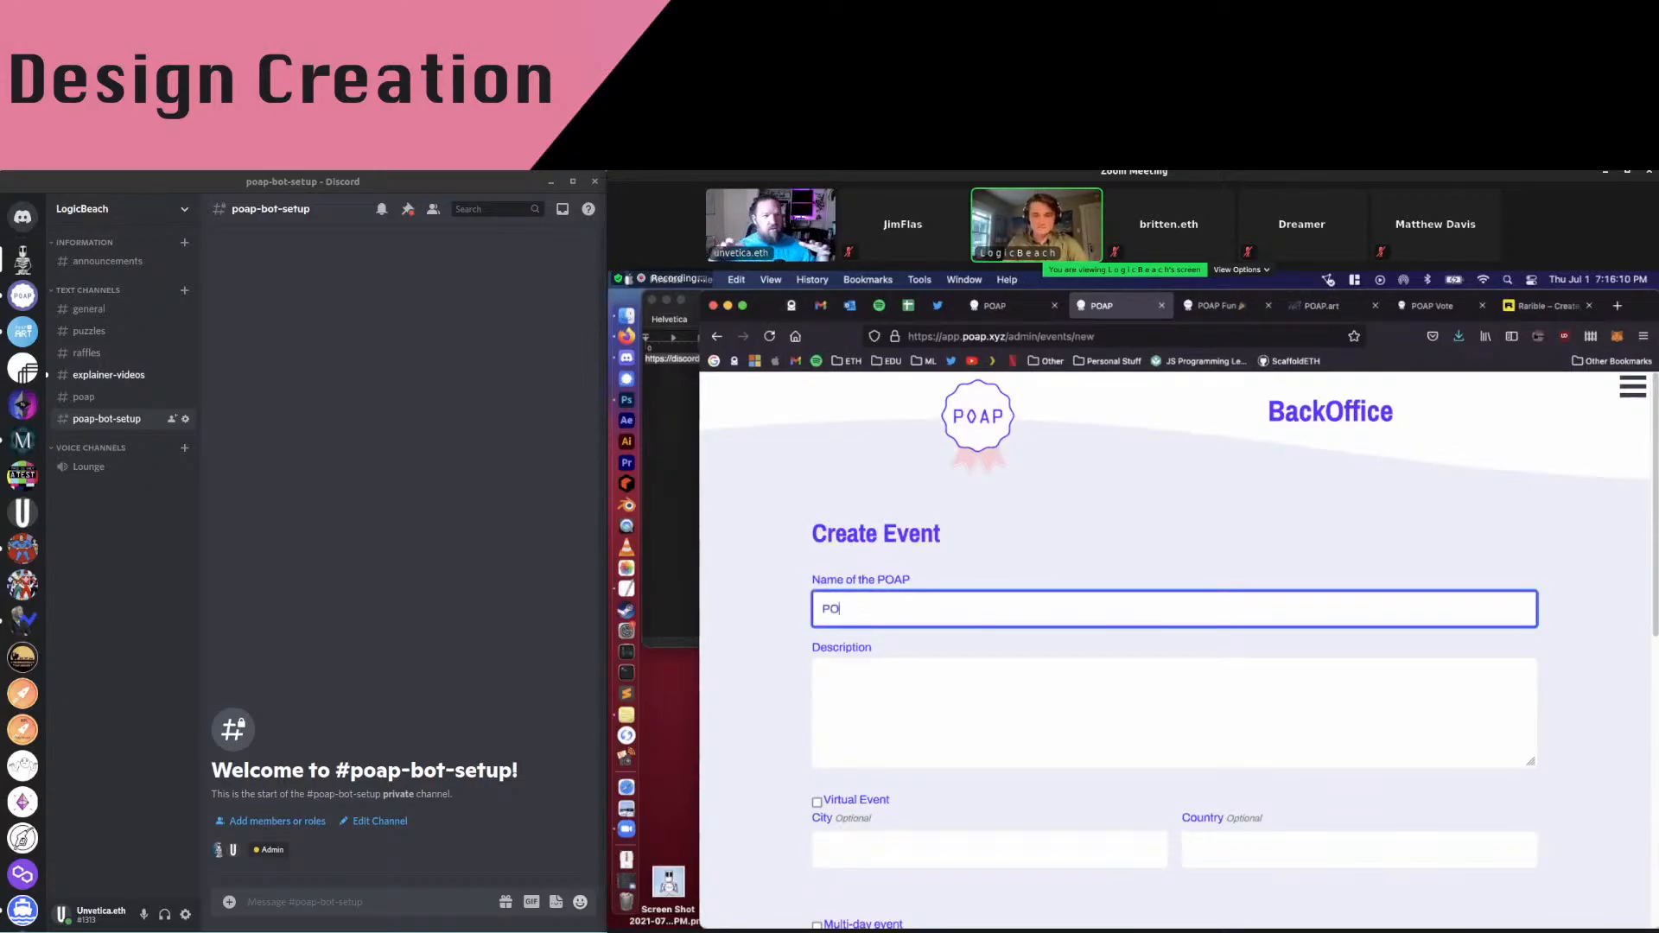
type("AP Master")
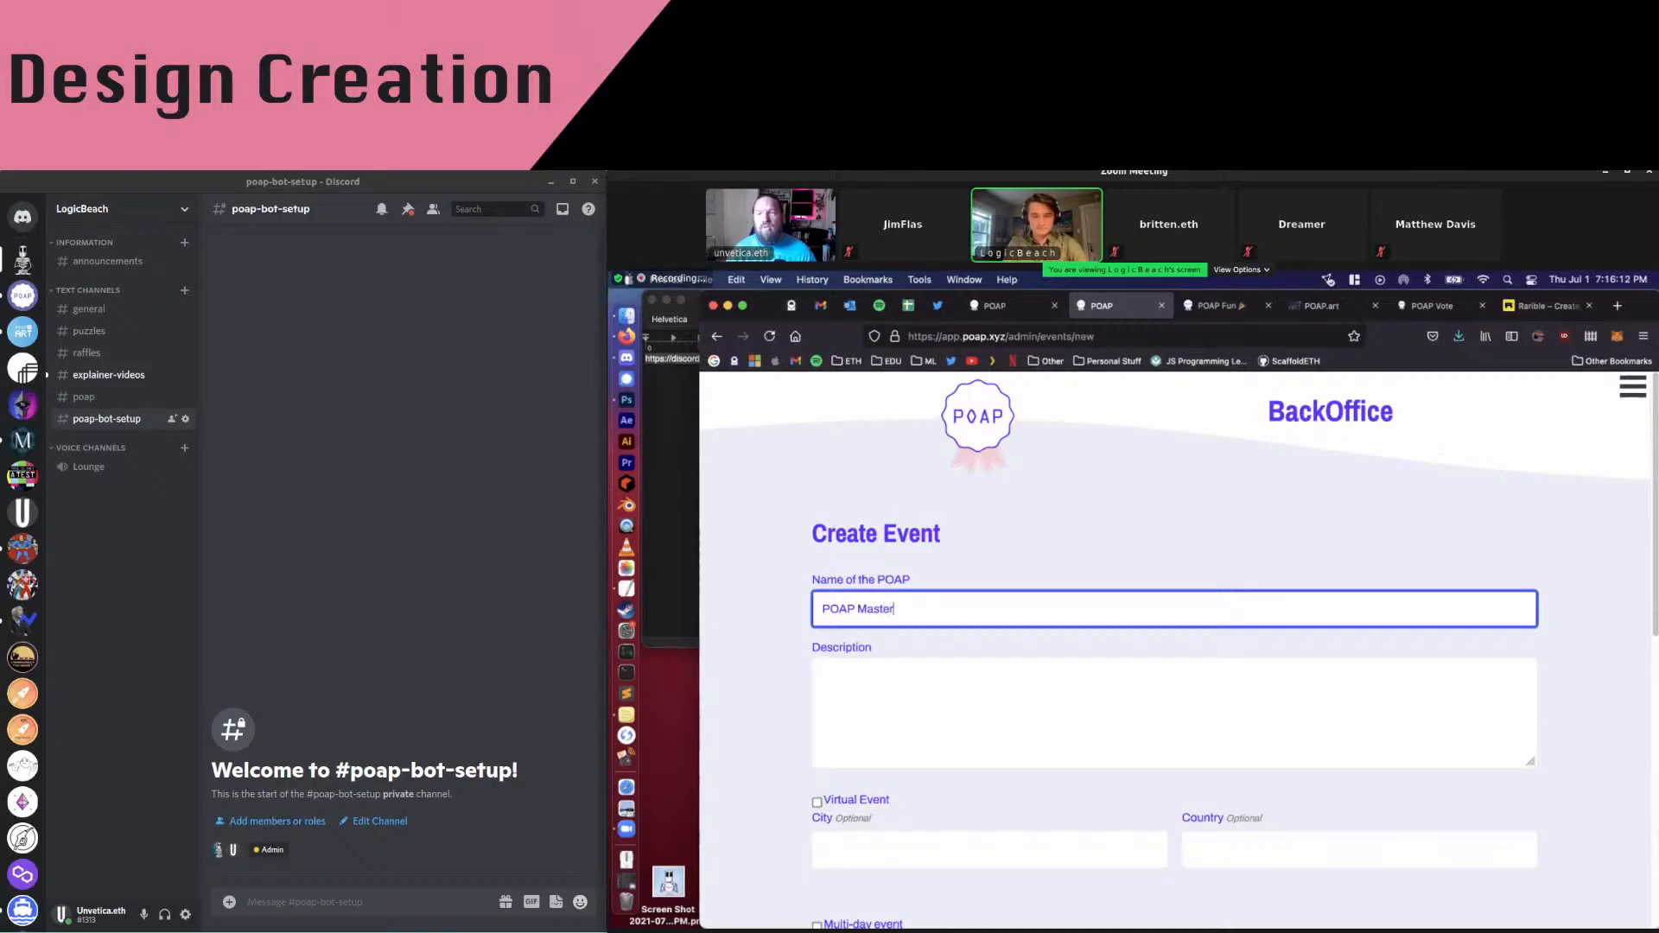
type("class v1.0")
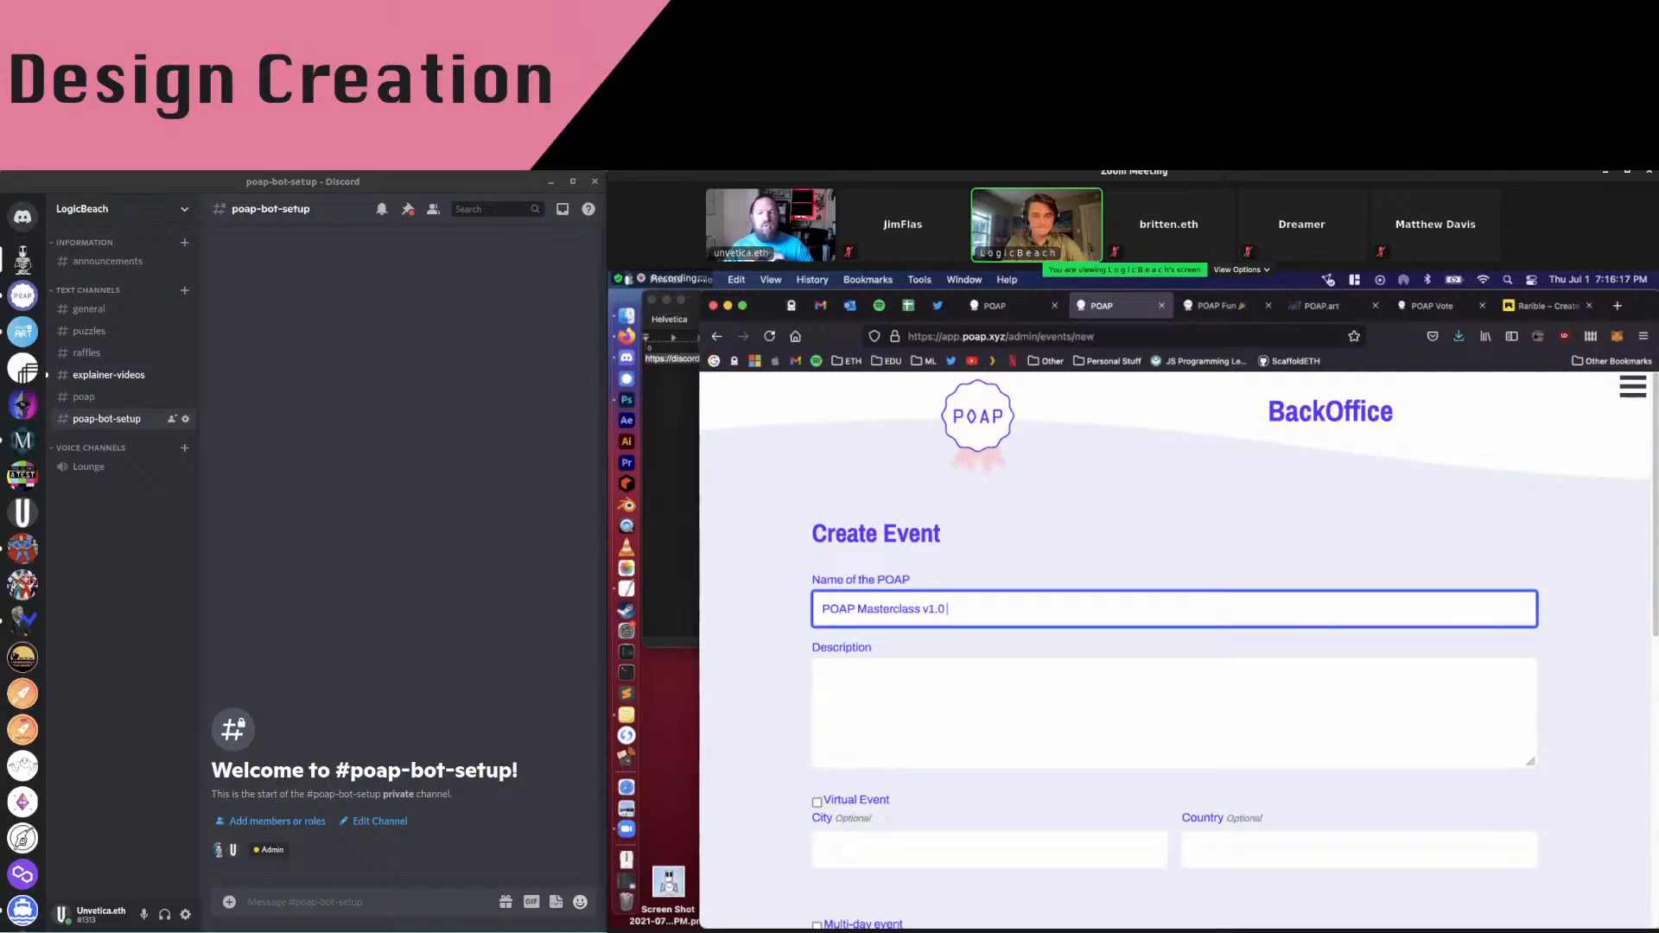
type("POAP")
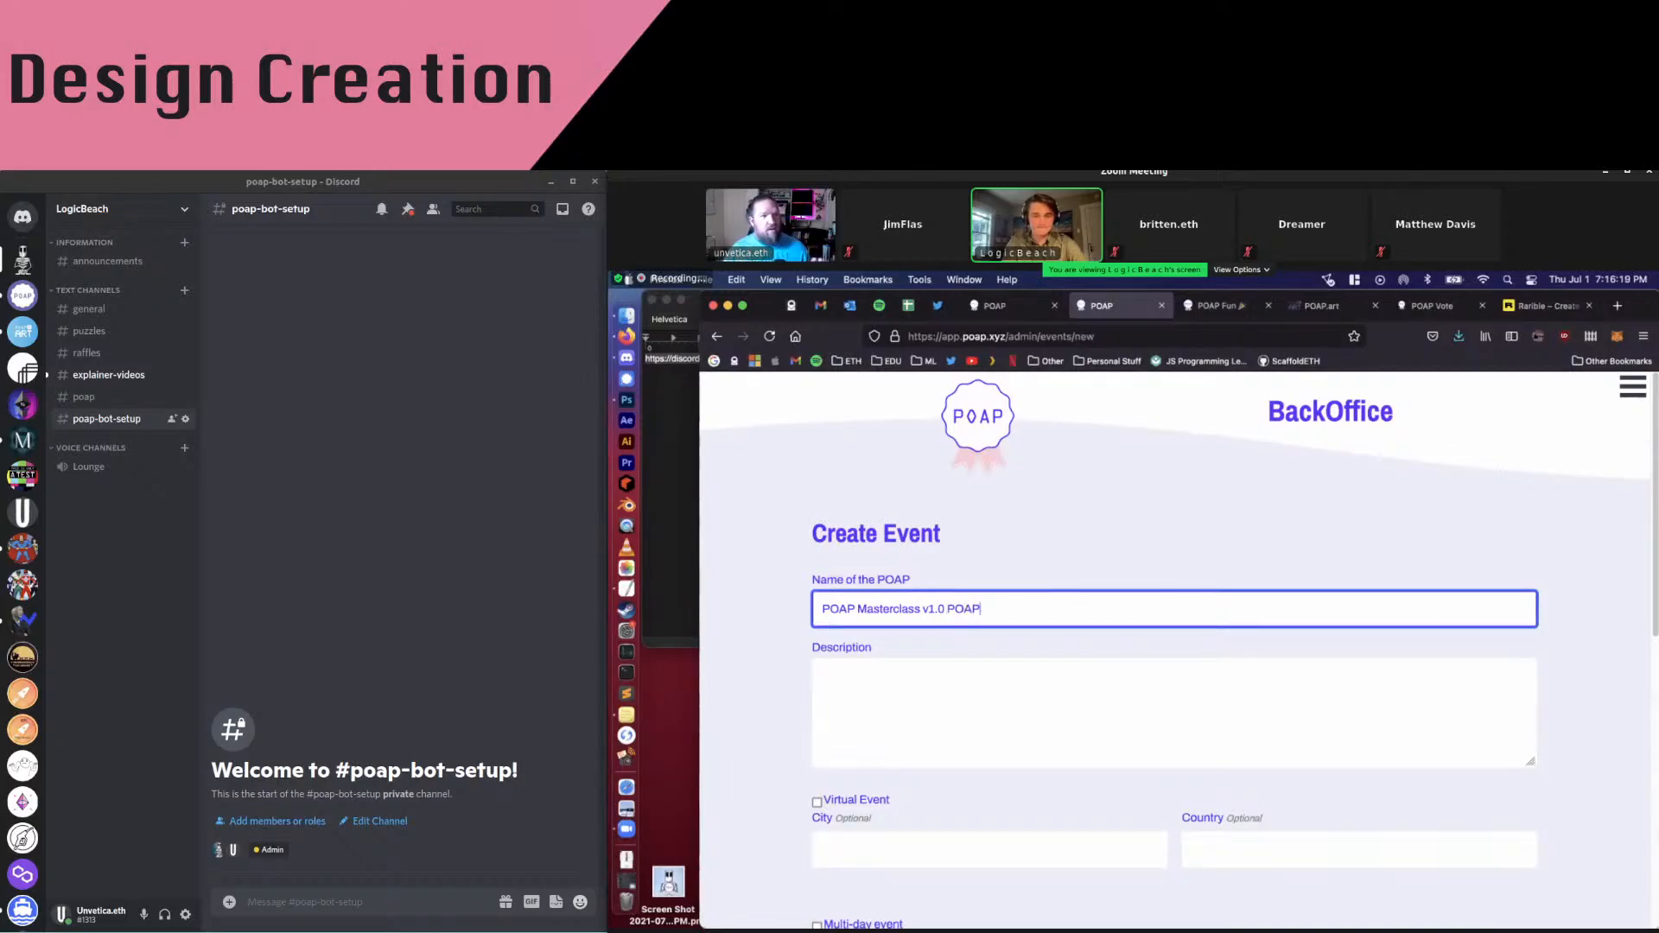
scroll(783, 522, "down", 2)
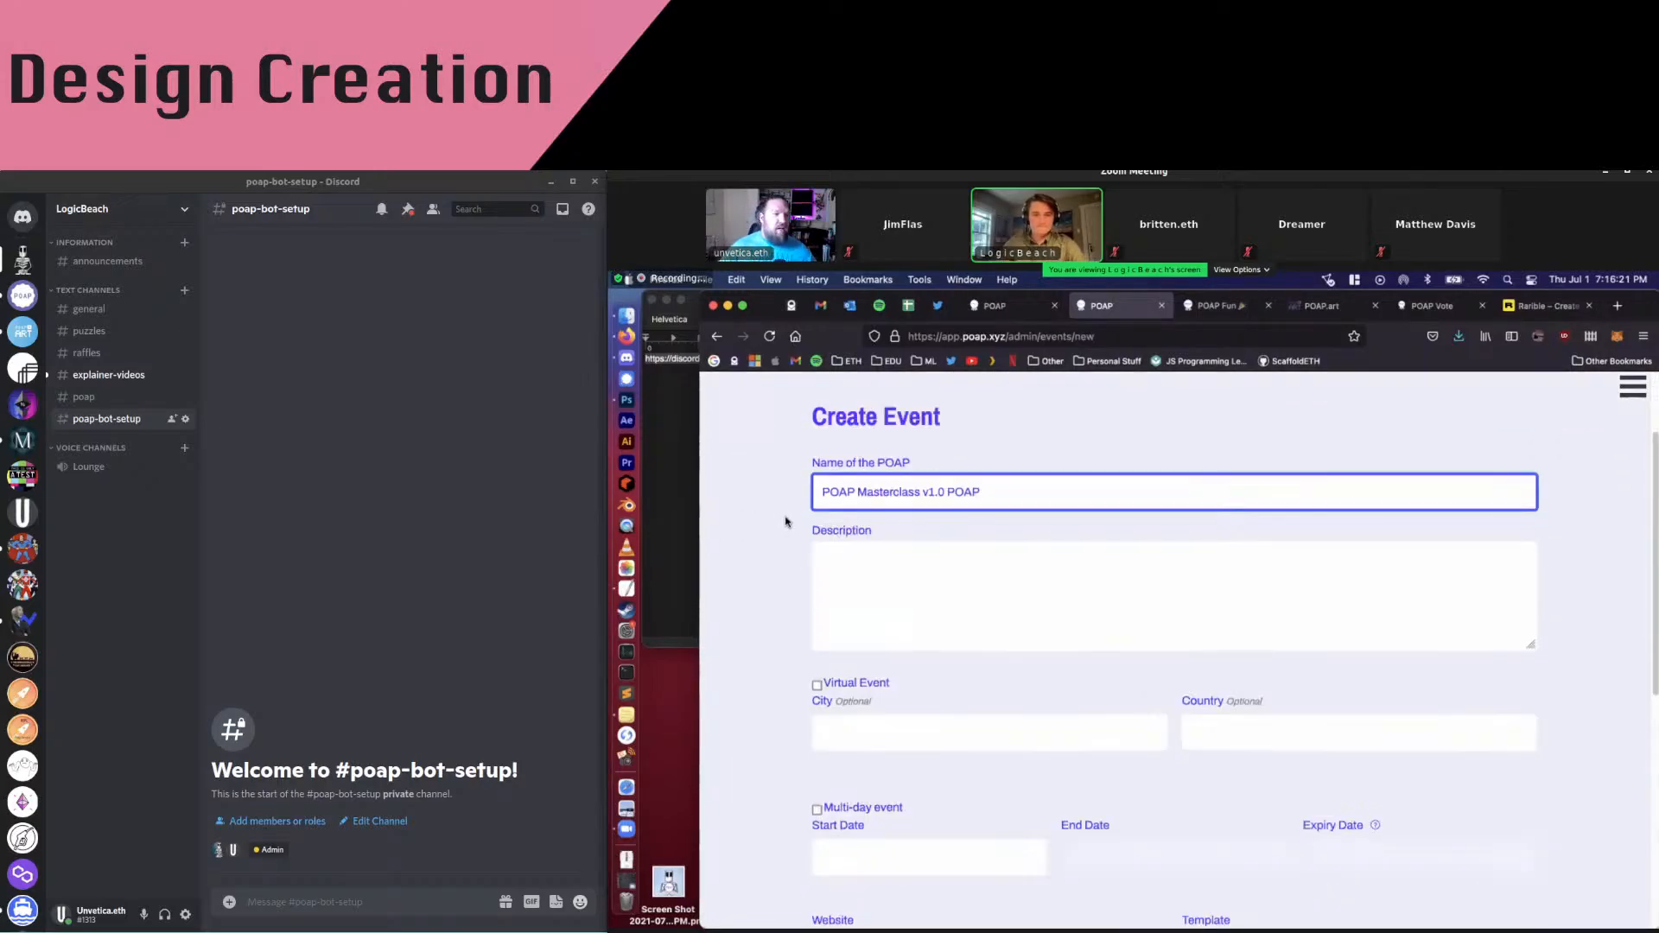
Write the description 'POAP for attending the POAP Masterclass' with its hosts, ending in a period
left_click(968, 569)
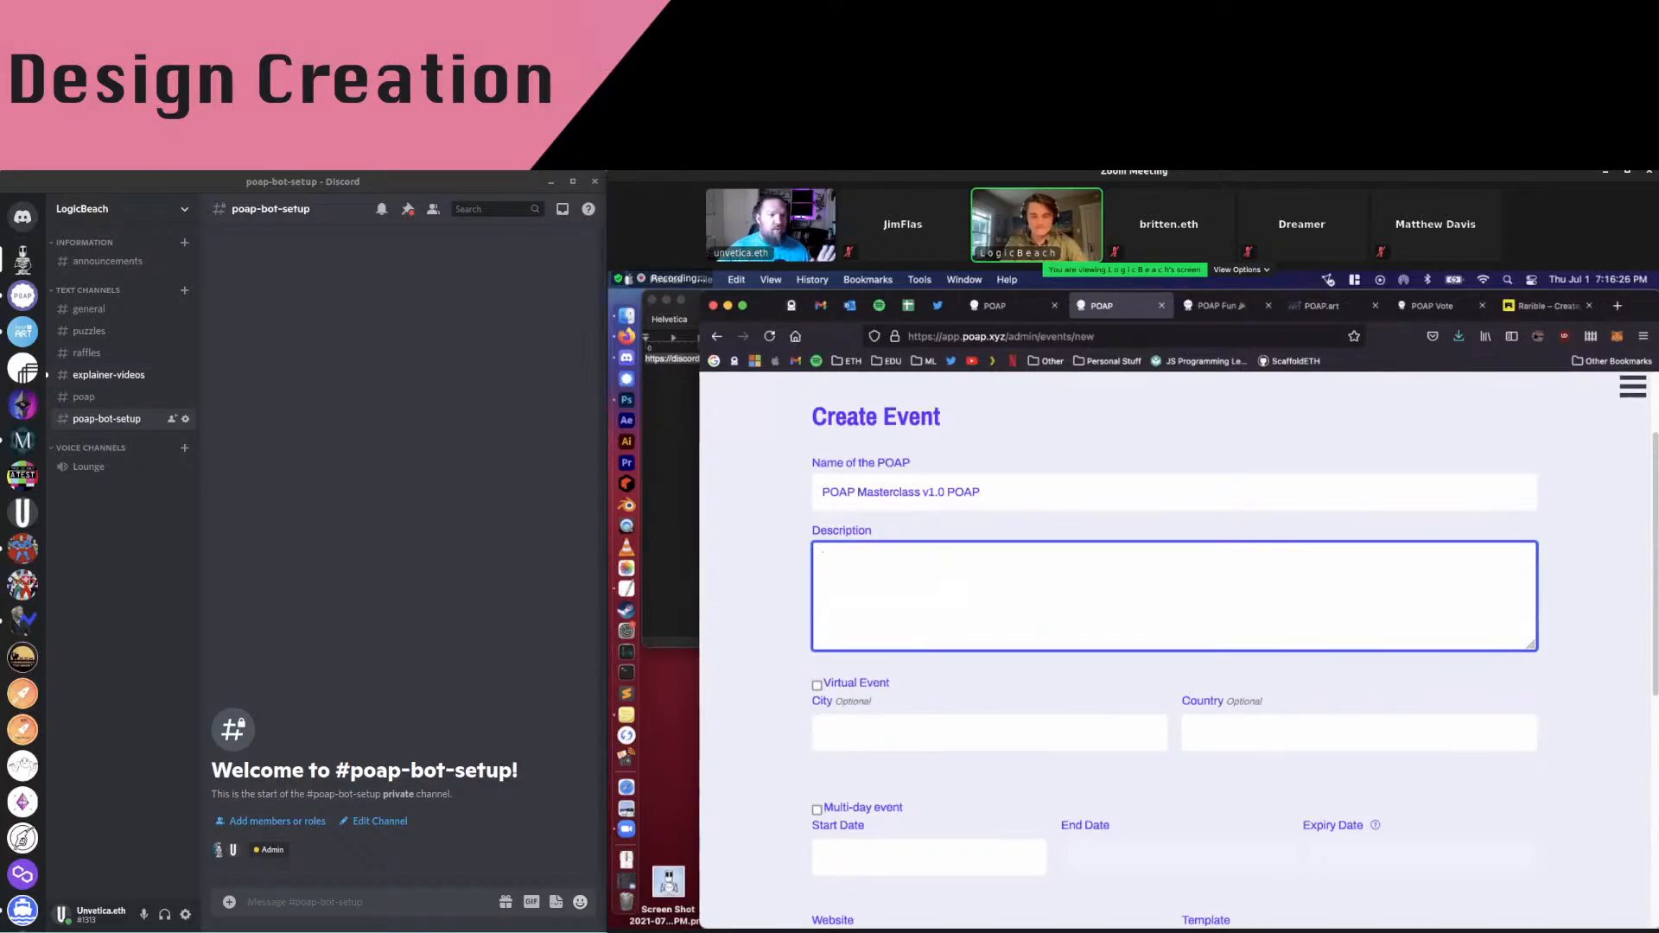
type("Than")
key("BackSpace")
key("BackSpace")
key("BackSpace")
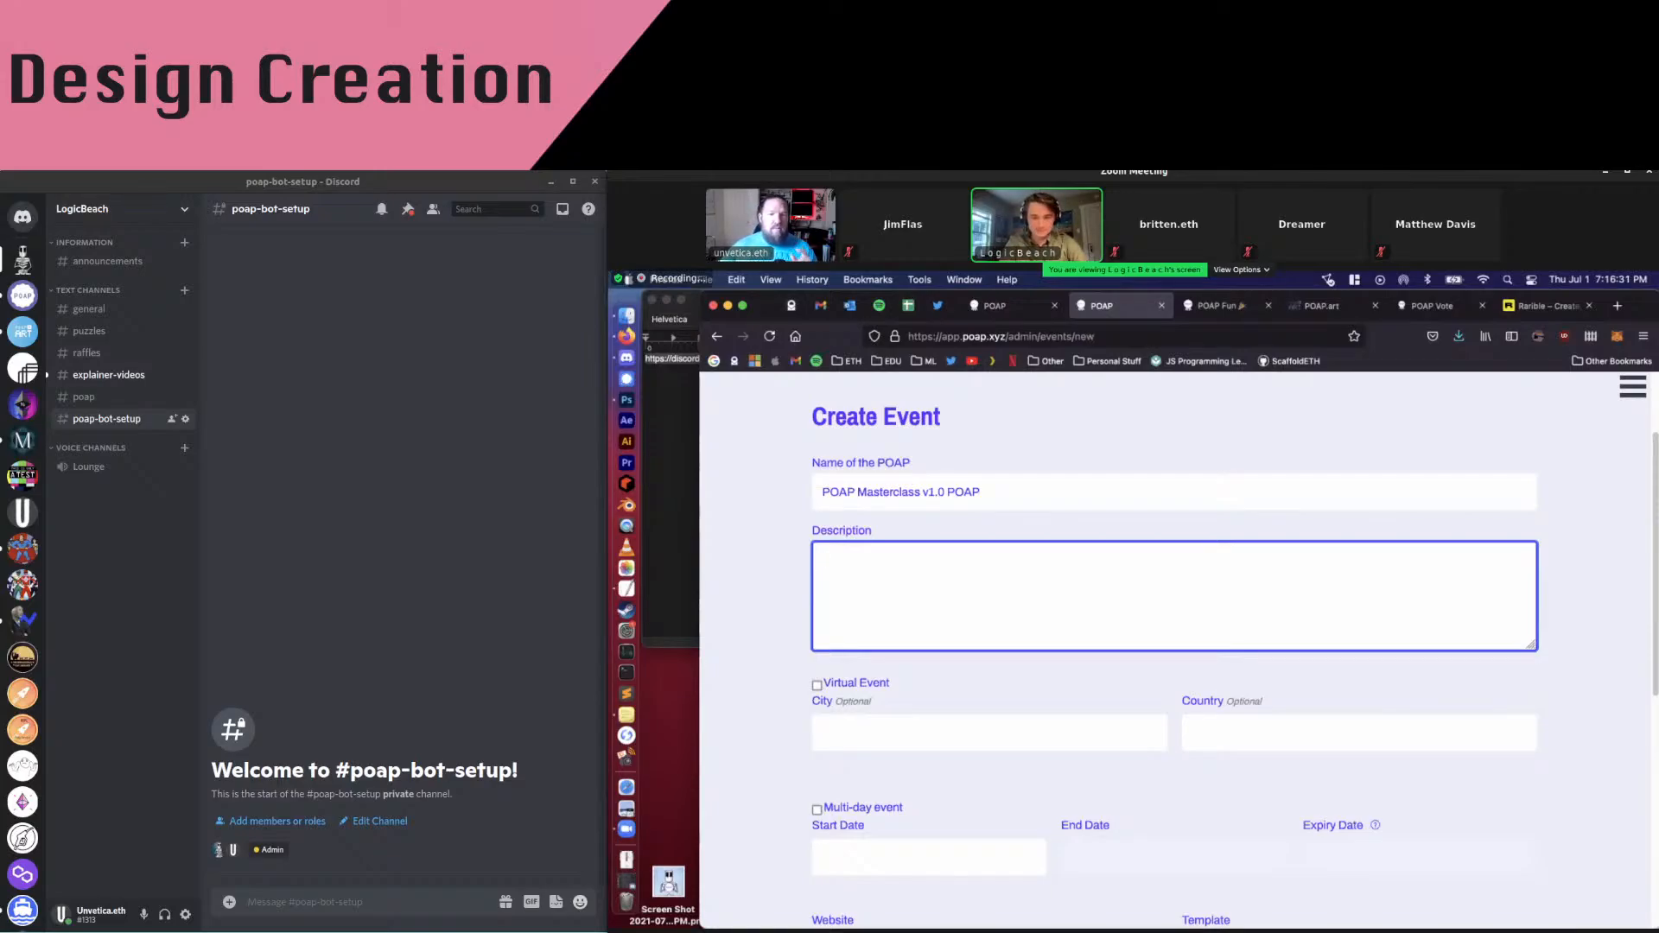
type("POAP f")
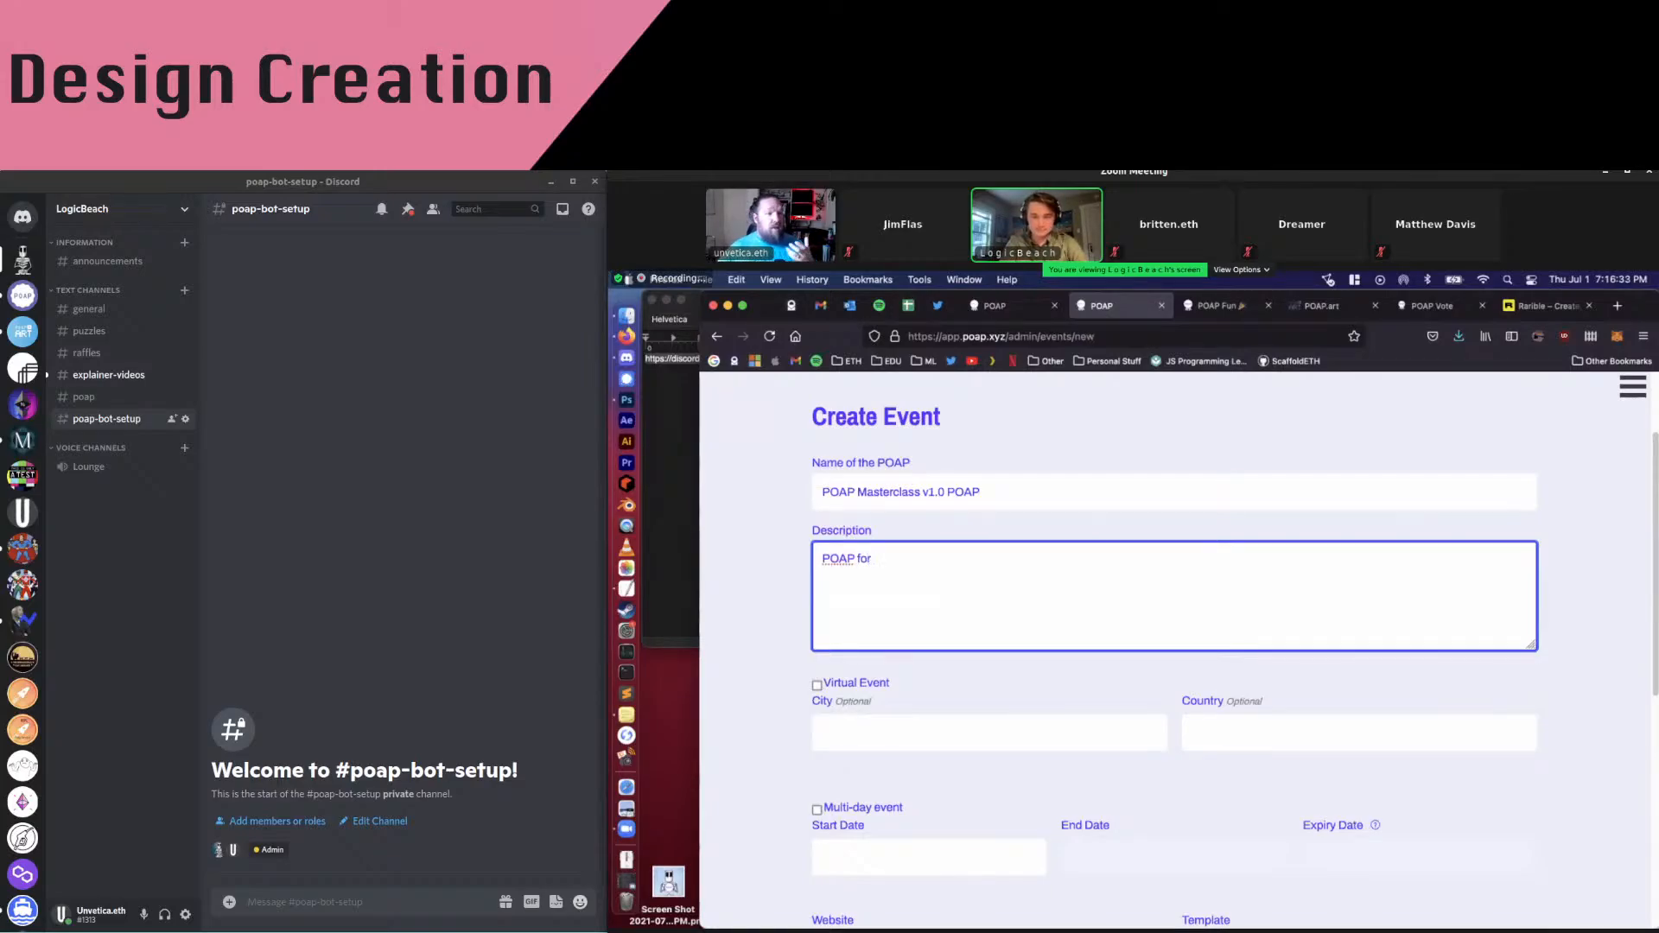
type("or joining")
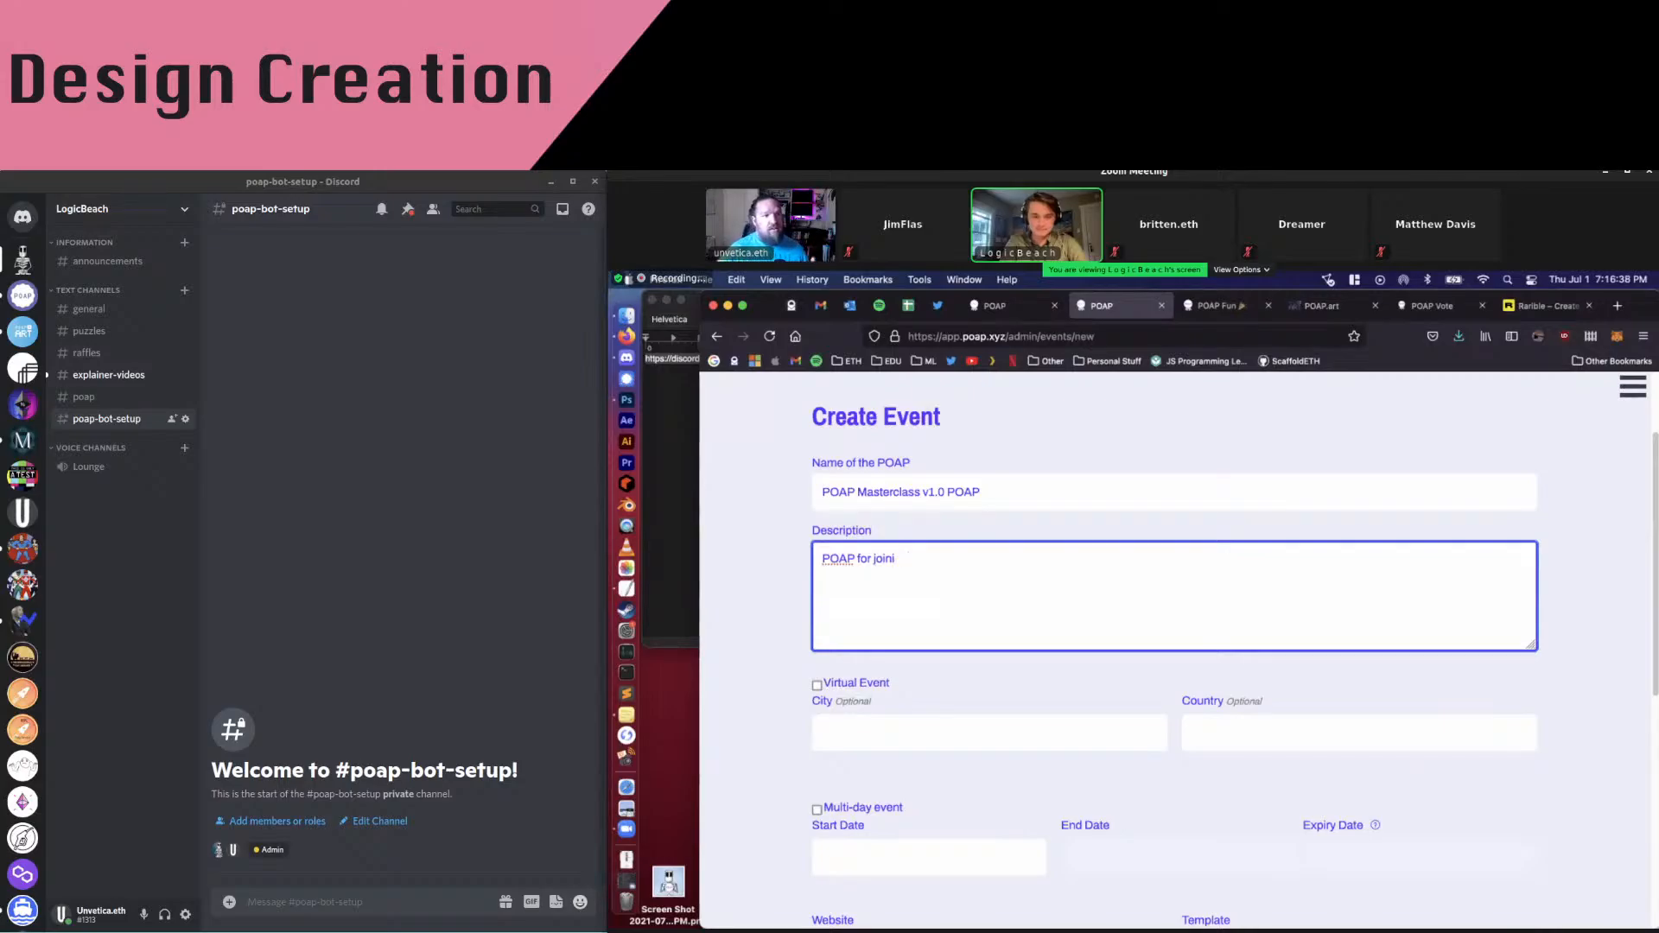
key("BackSpace")
key("BackSpace")
key("BackSpace")
key("BackSpace")
key("BackSpace")
type("watc")
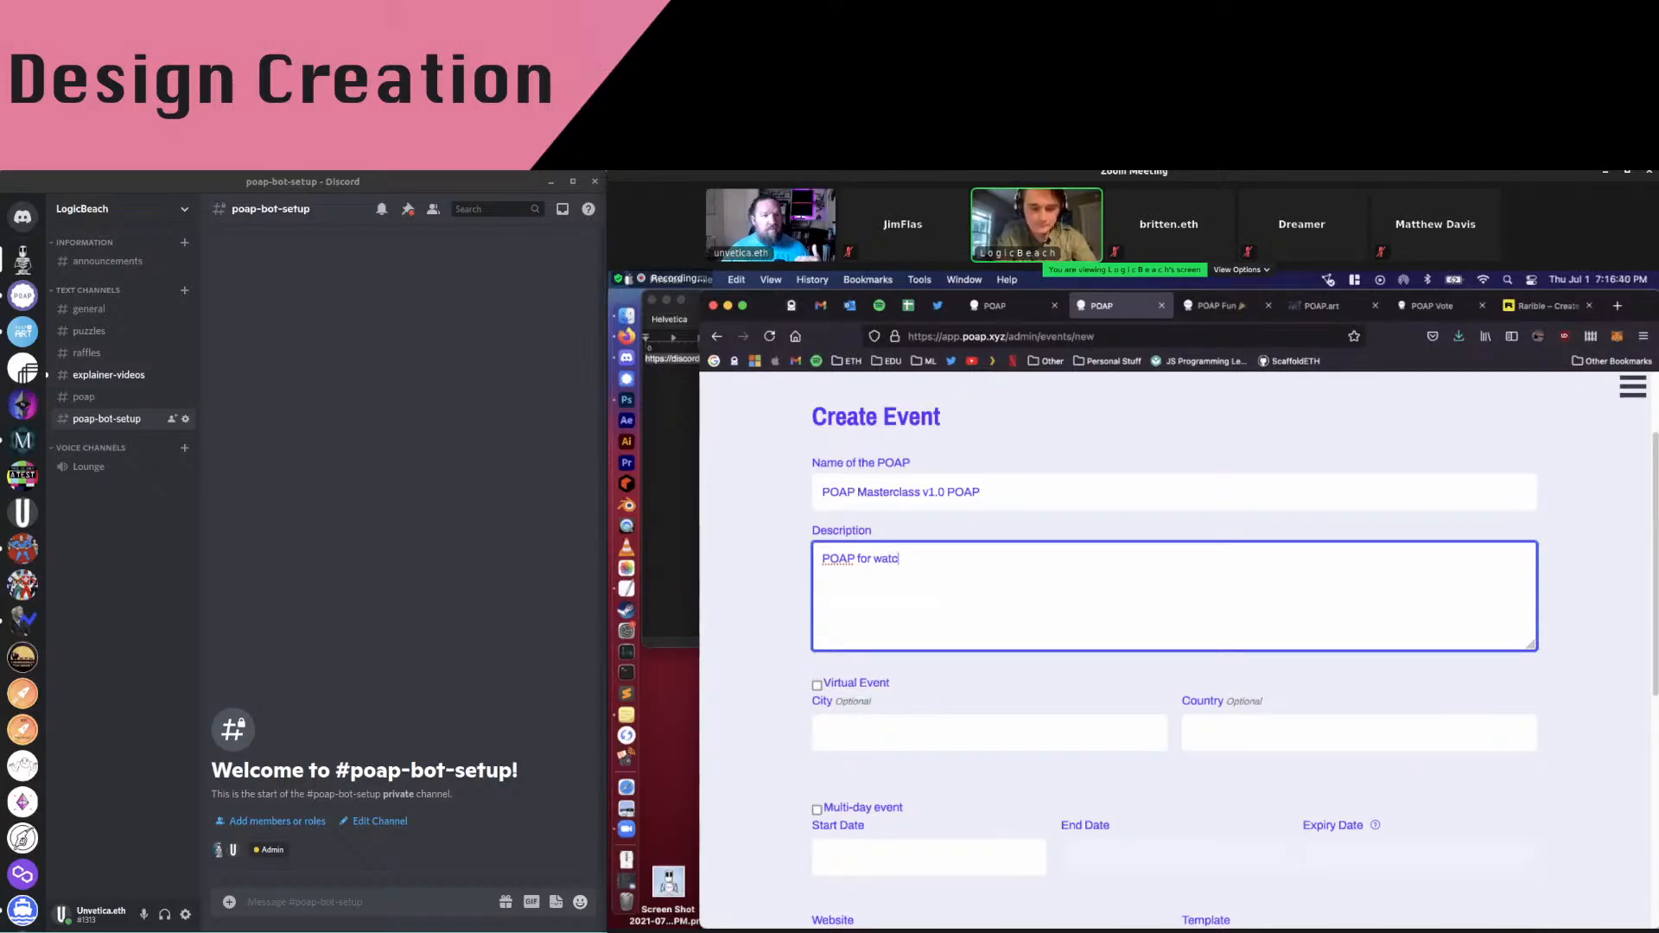
key("BackSpace")
key("BackSpace")
key("BackSpace")
key("BackSpace")
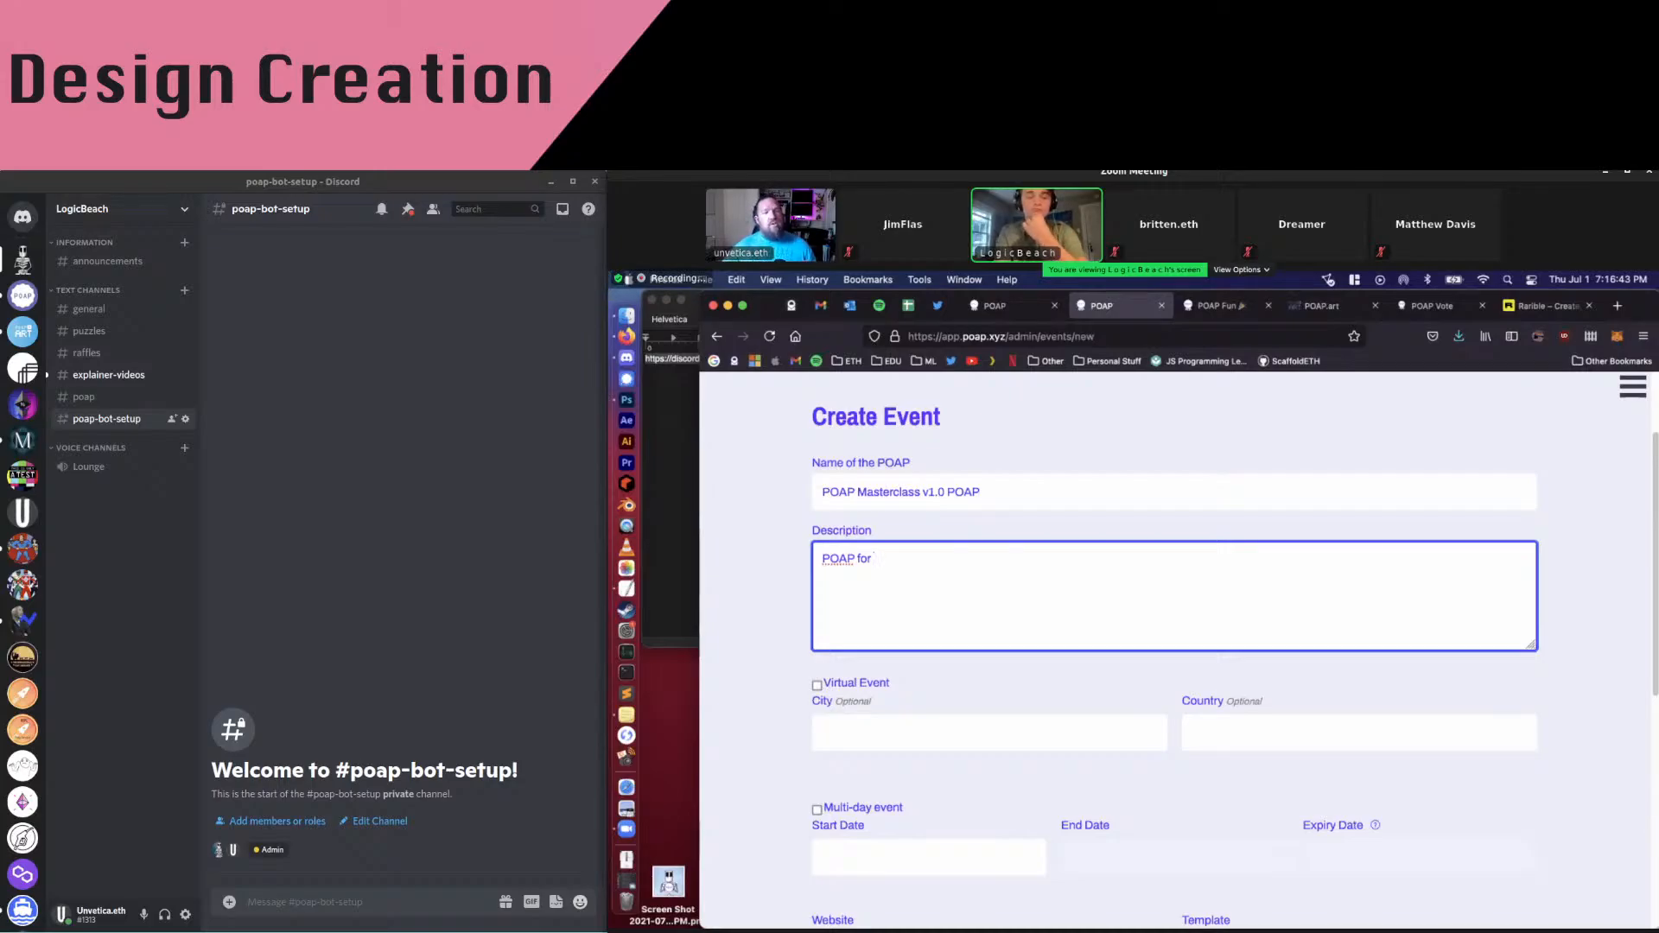
type("ttending the")
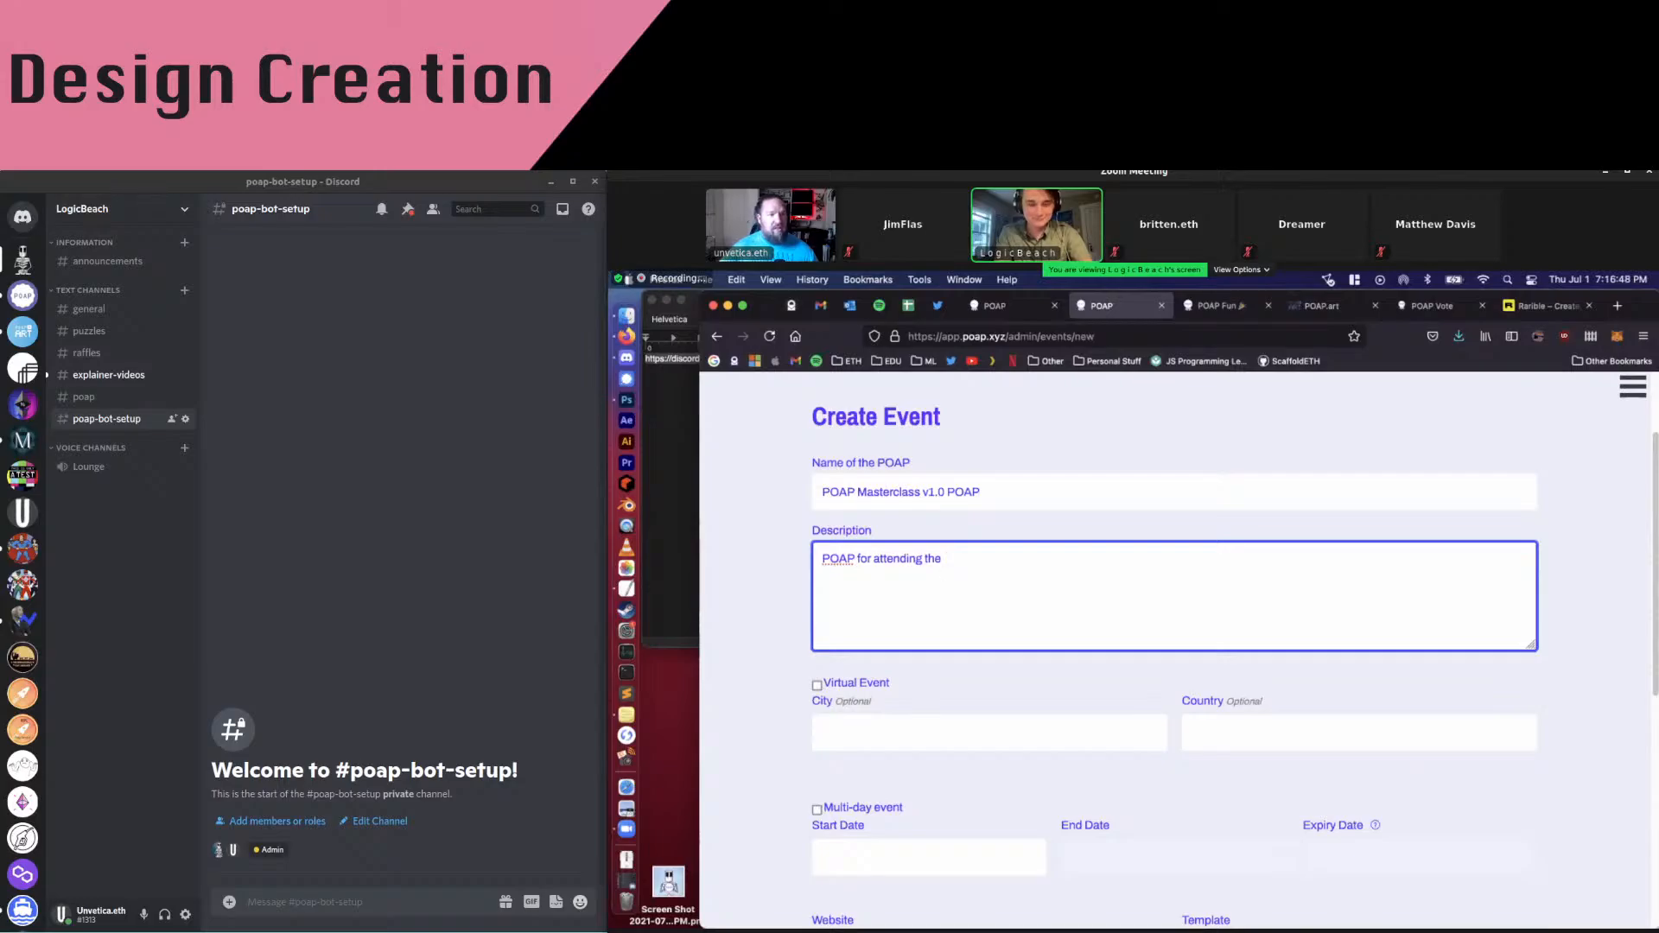
type(" POAP")
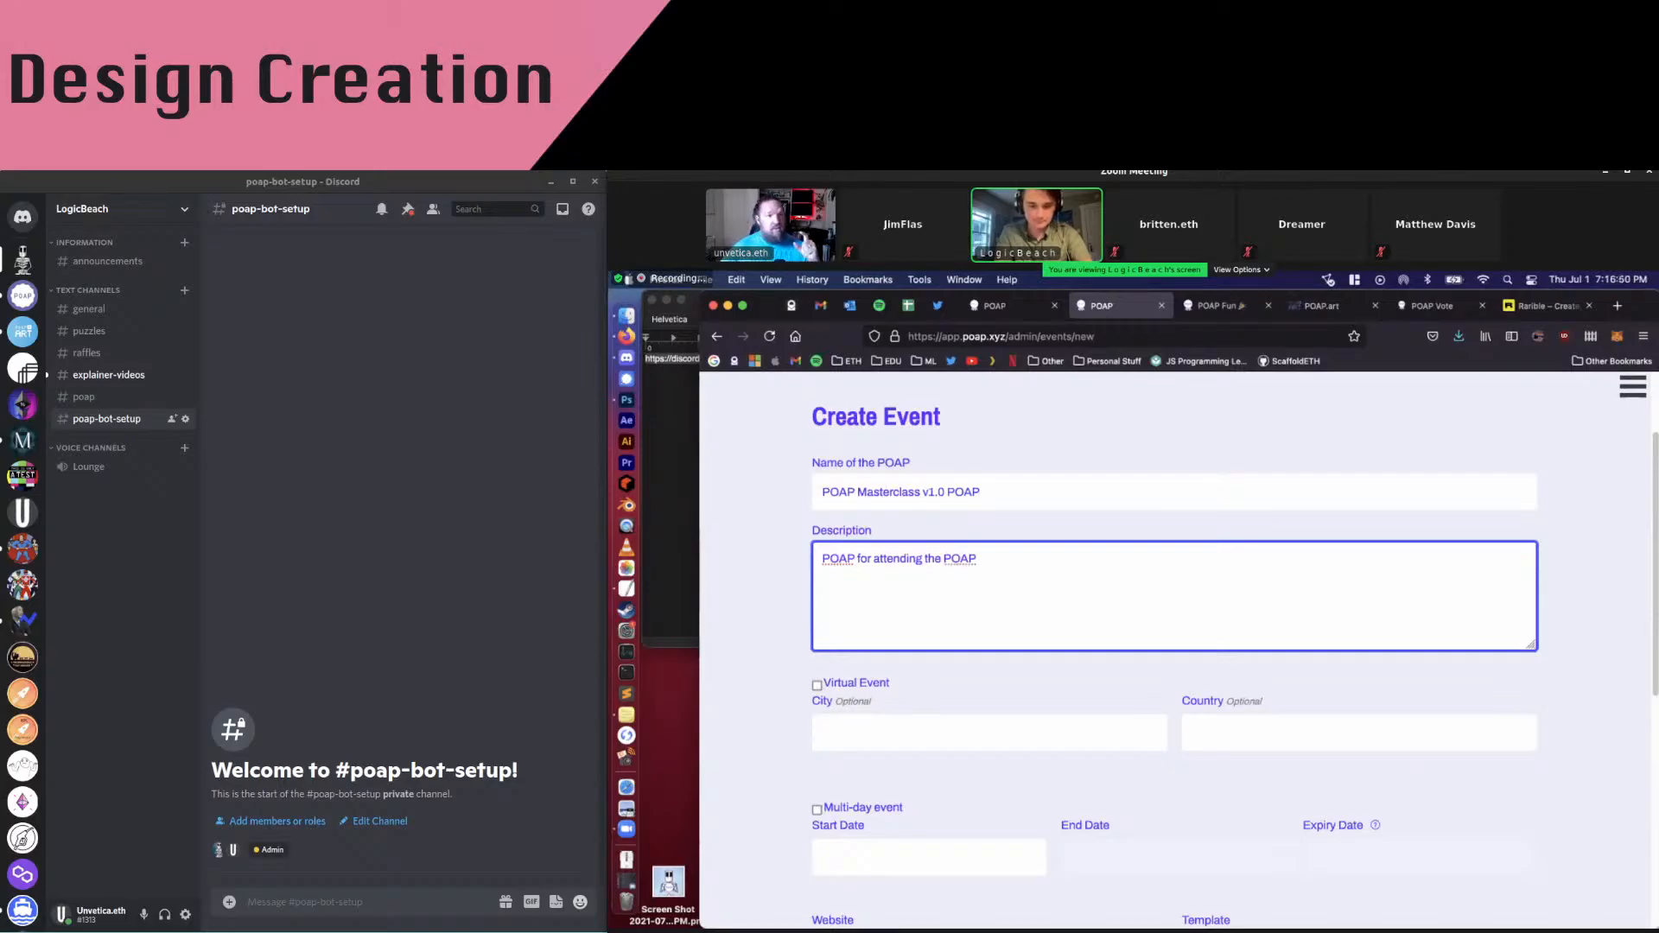
type(" Masterclass by")
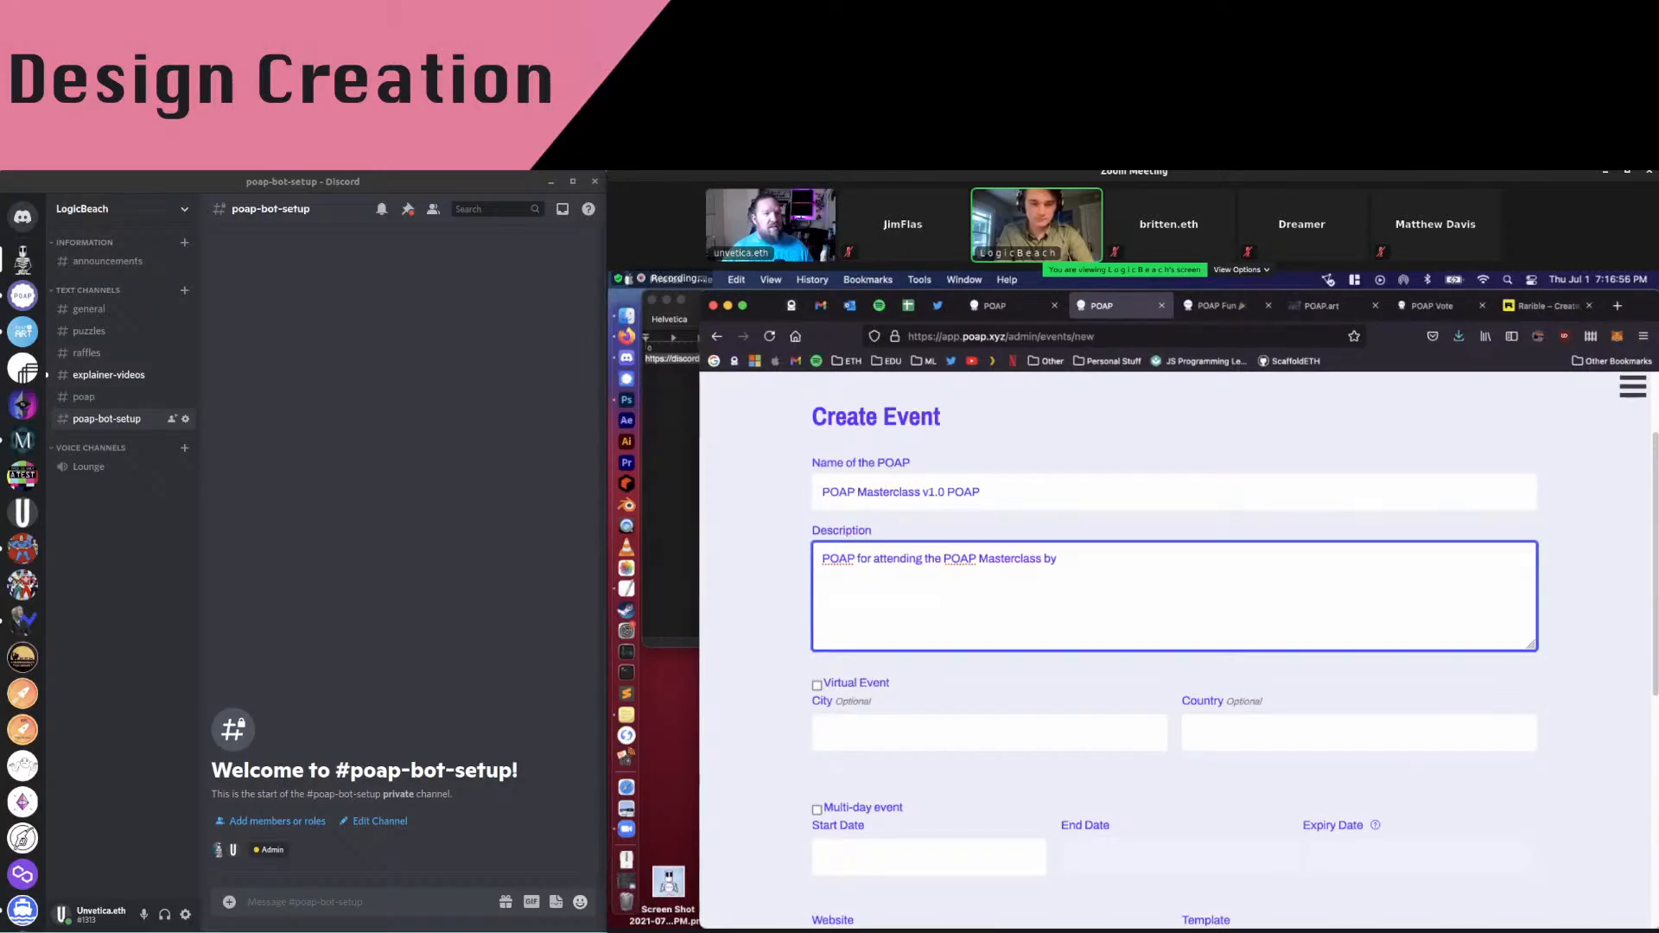
type("Log")
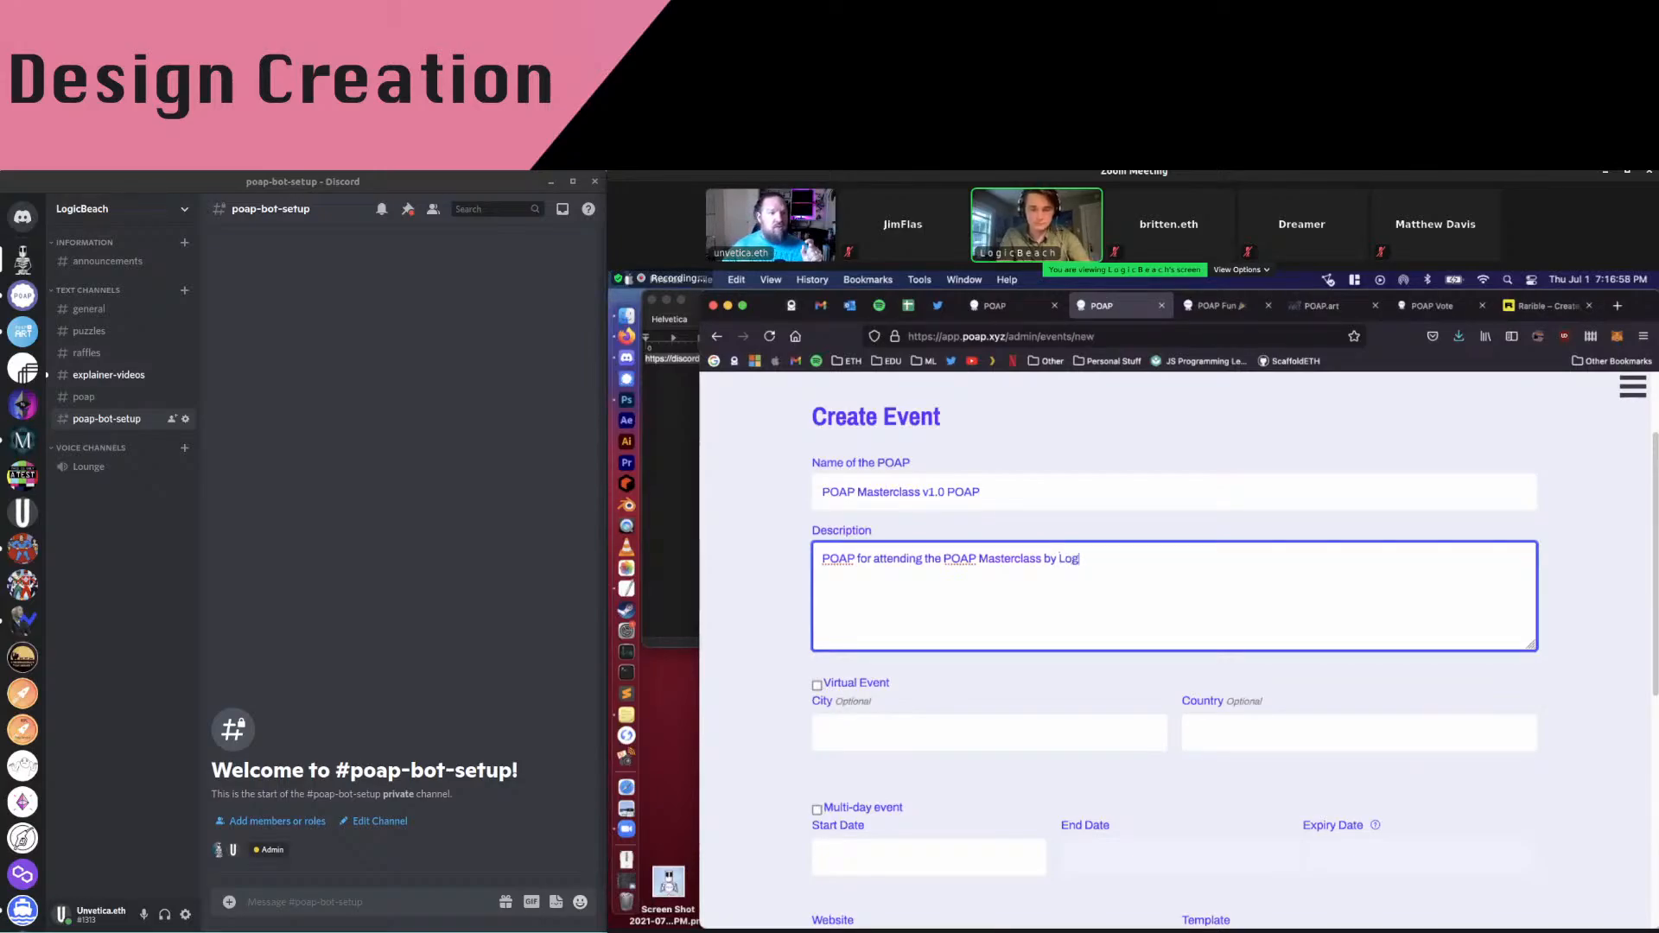
type("icBeach a")
key("BackSpace")
type("&")
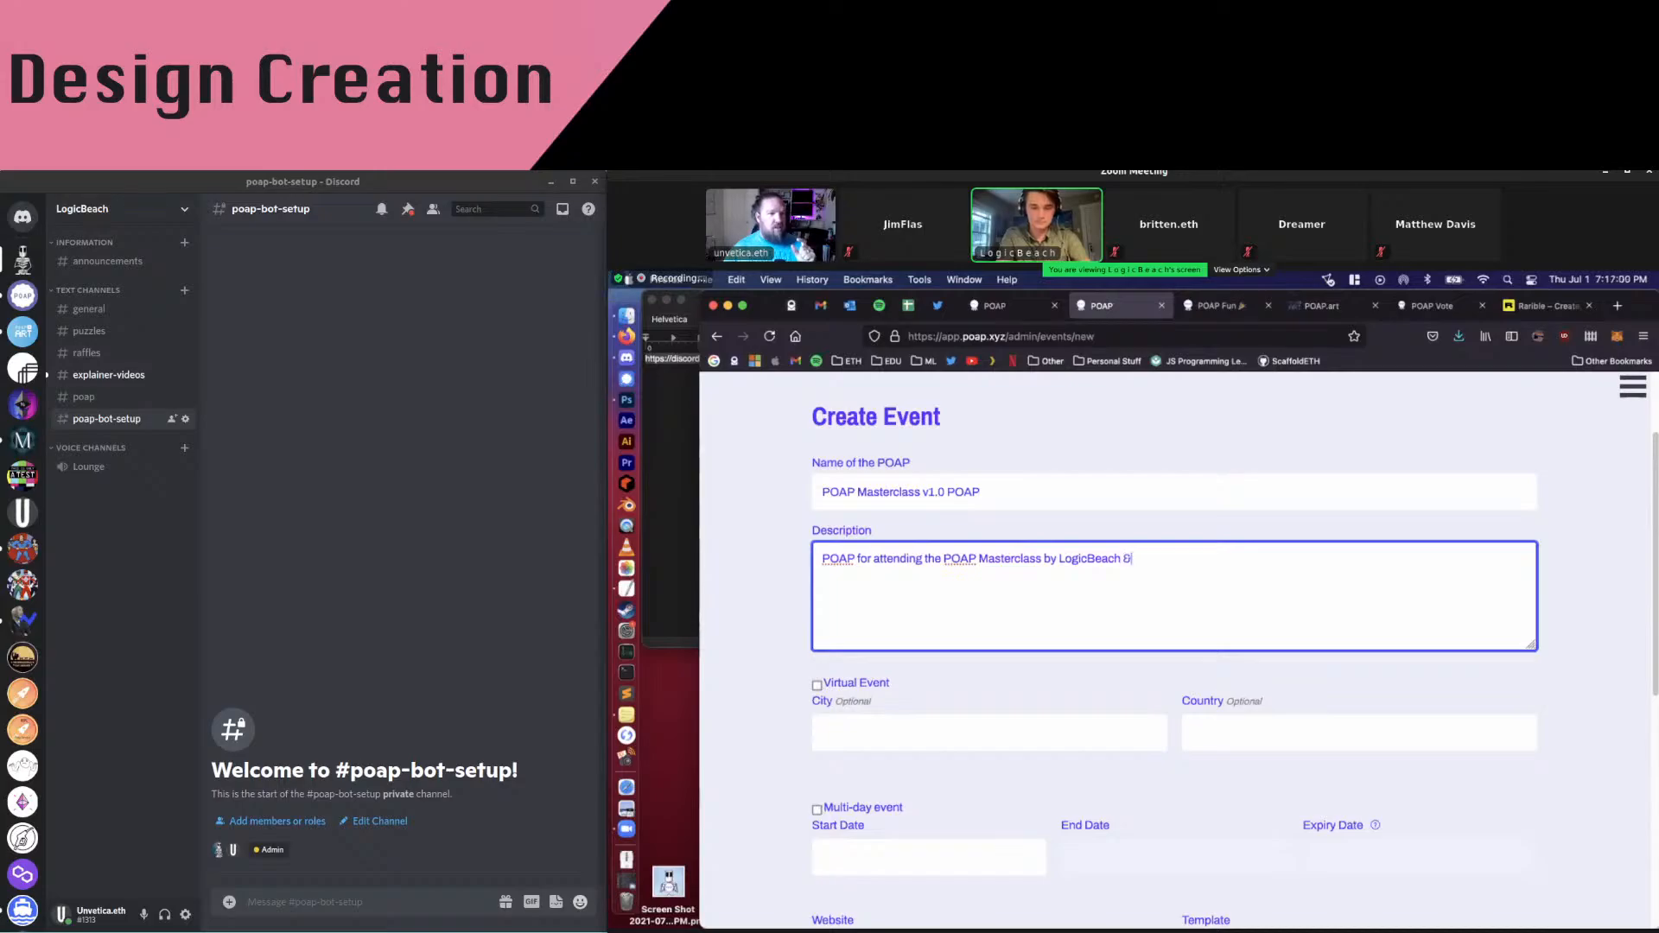
type("Unvetica")
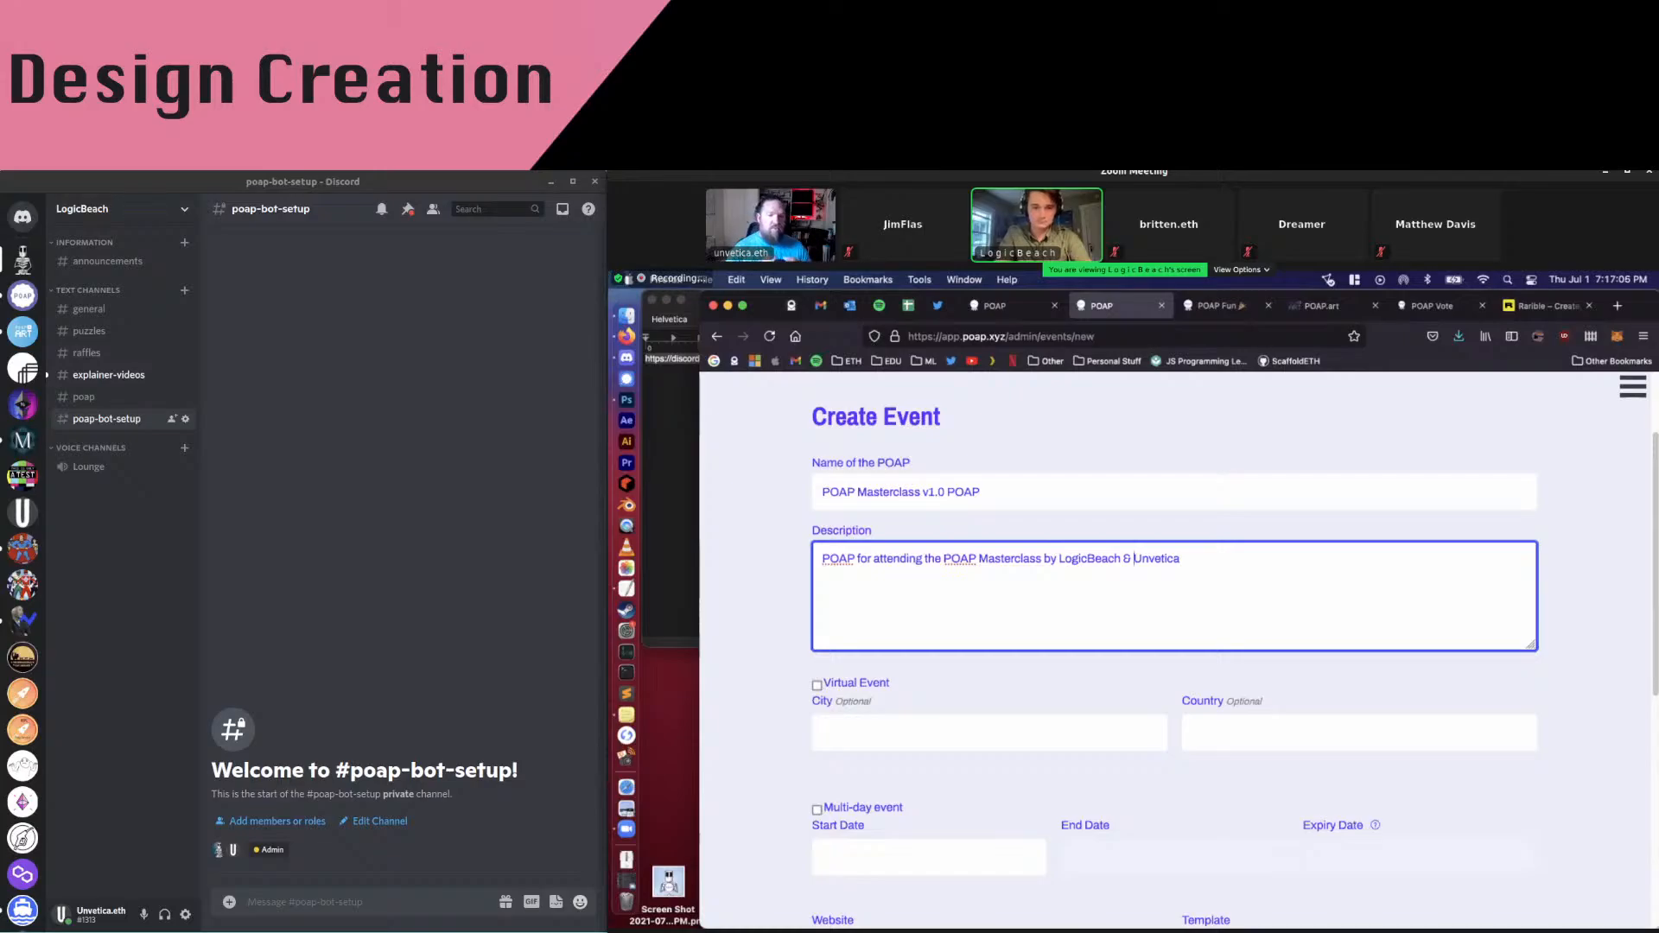
left_click(1256, 566)
type(".")
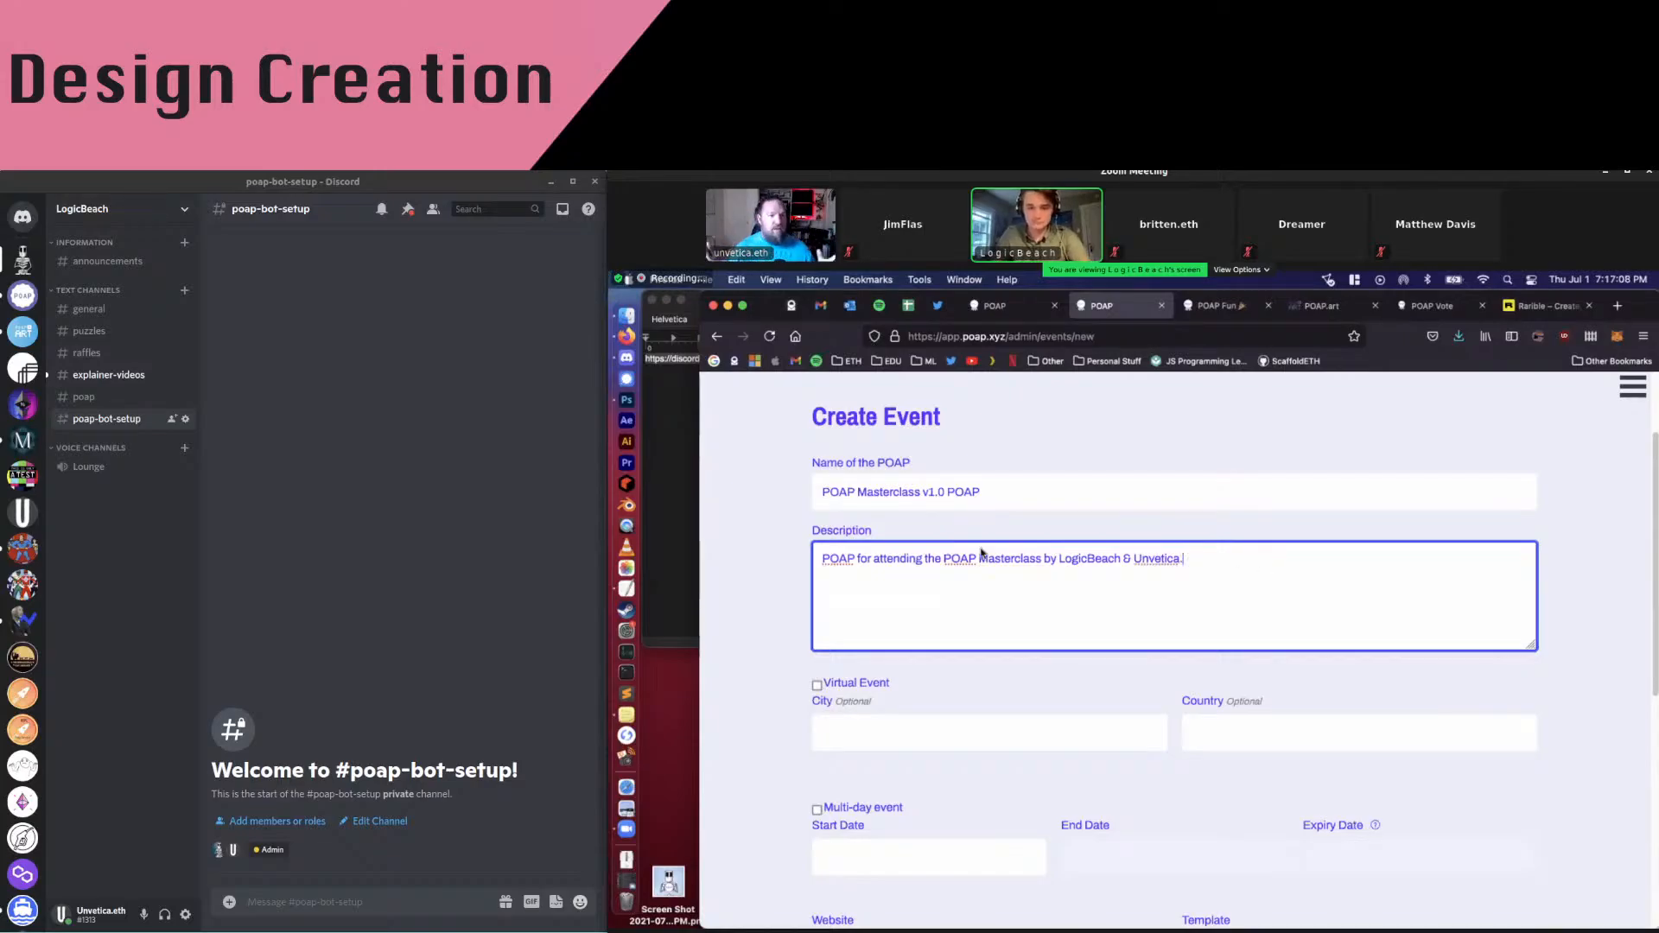
Tick the Virtual Event checkbox
scroll(907, 587, "down", 2)
left_click(816, 616)
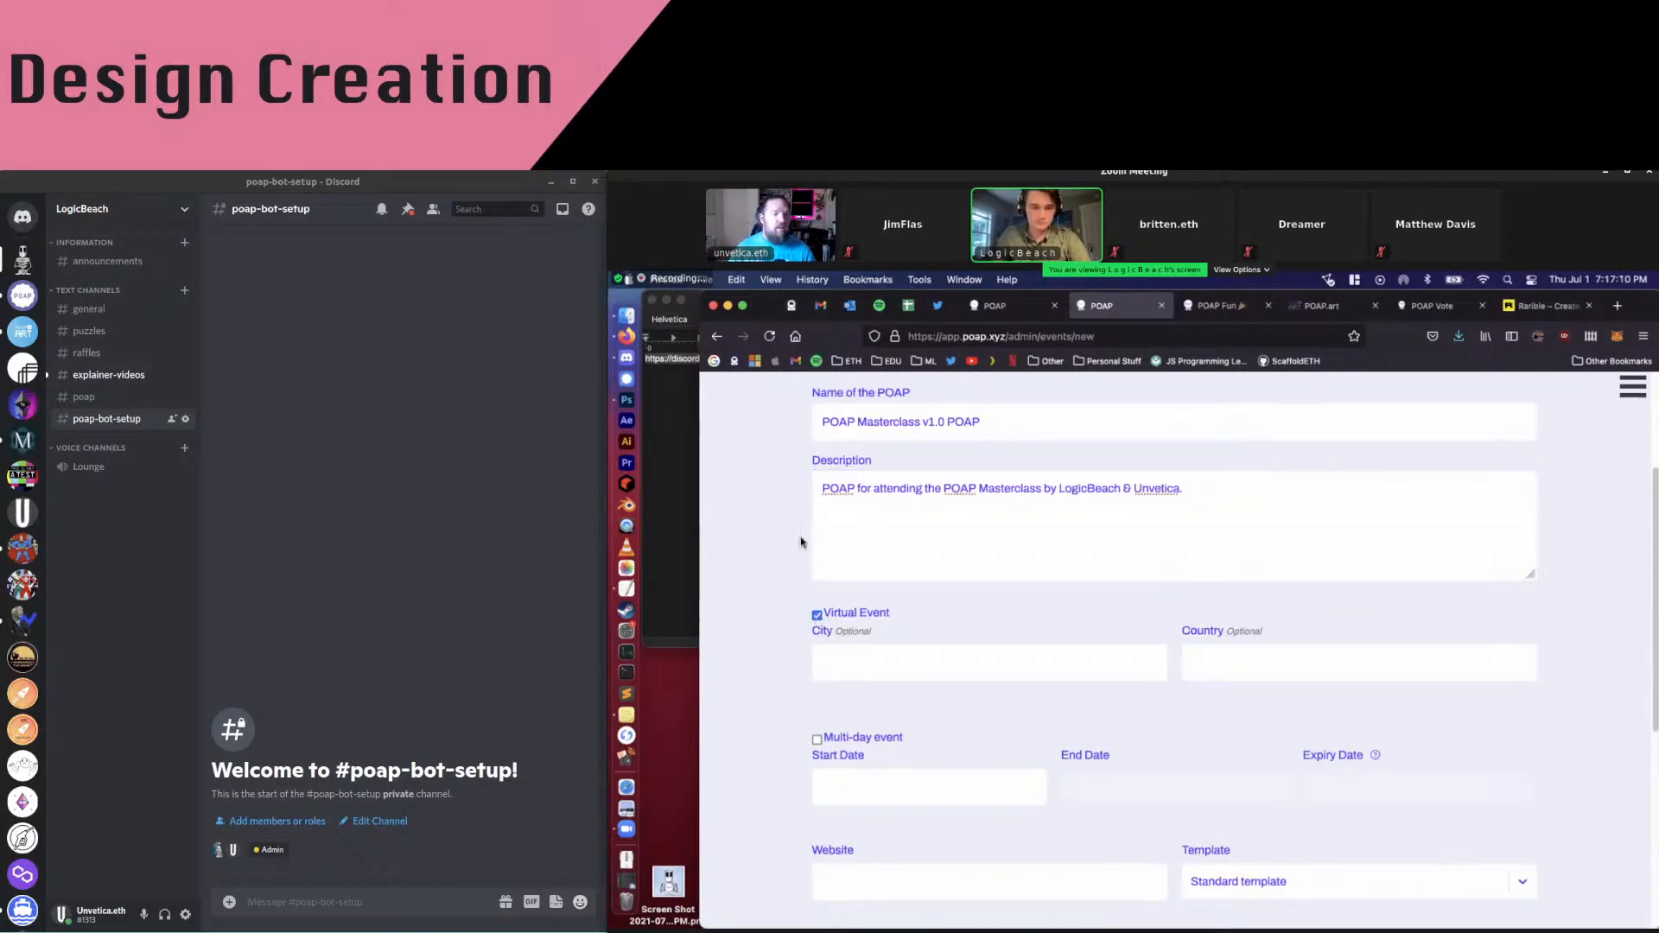
scroll(796, 540, "down", 3)
scroll(796, 540, "down", 2)
left_click(834, 505)
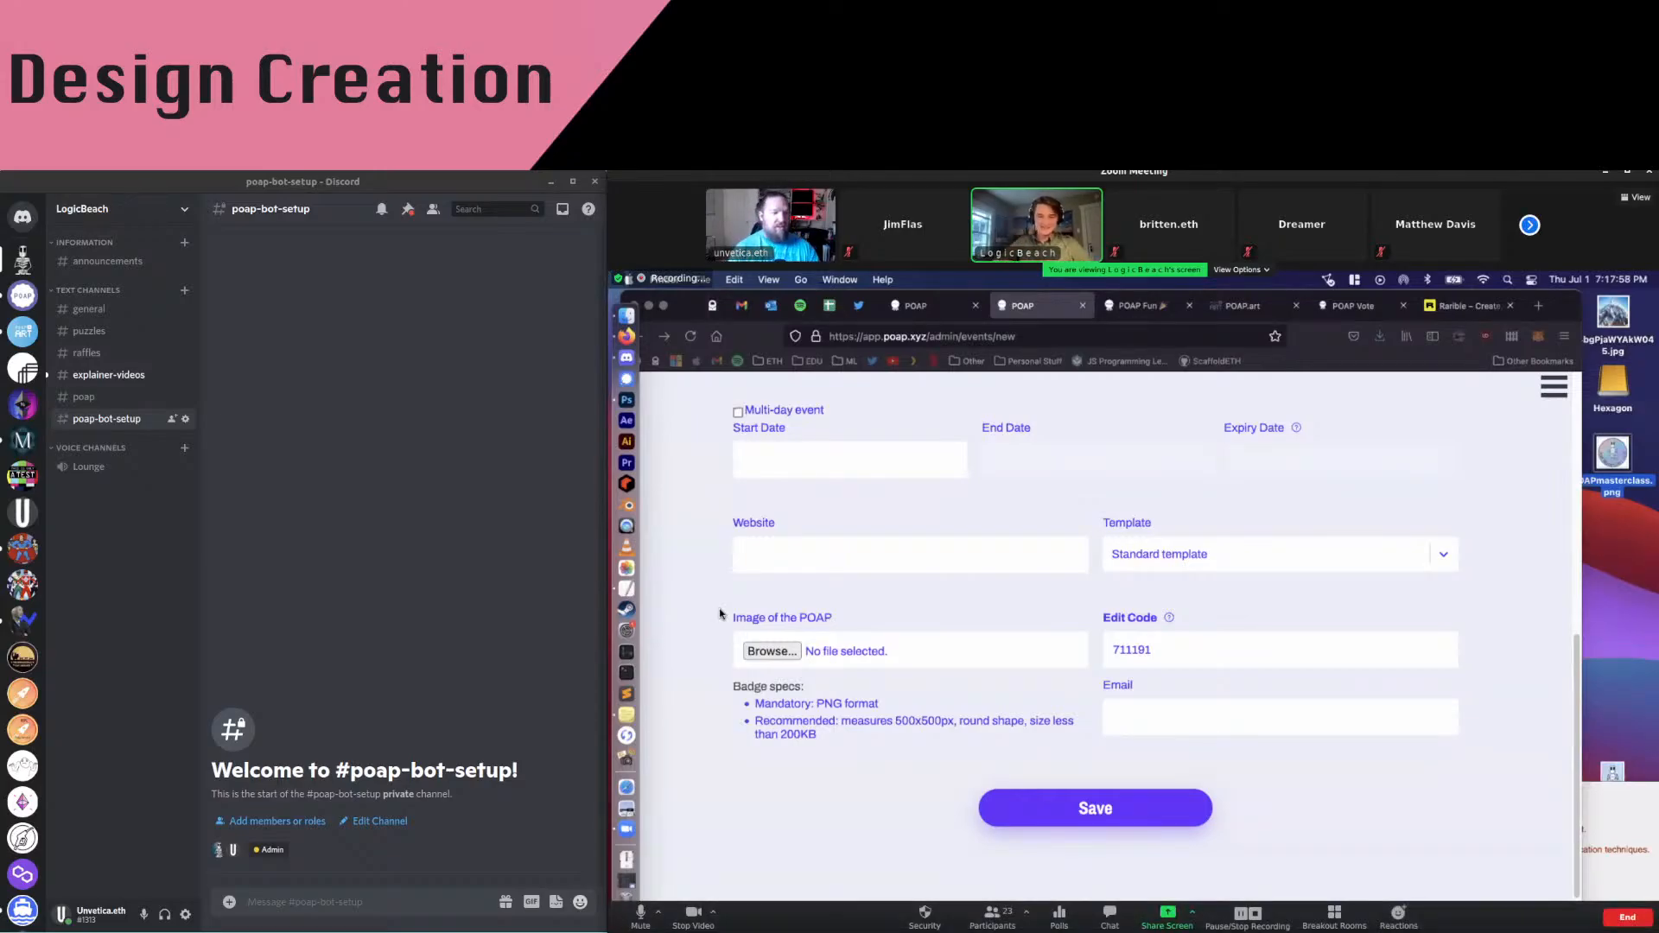
Pick July 1, 2021 as the start date and July 2, 2021 as the expiry date
left_click(782, 461)
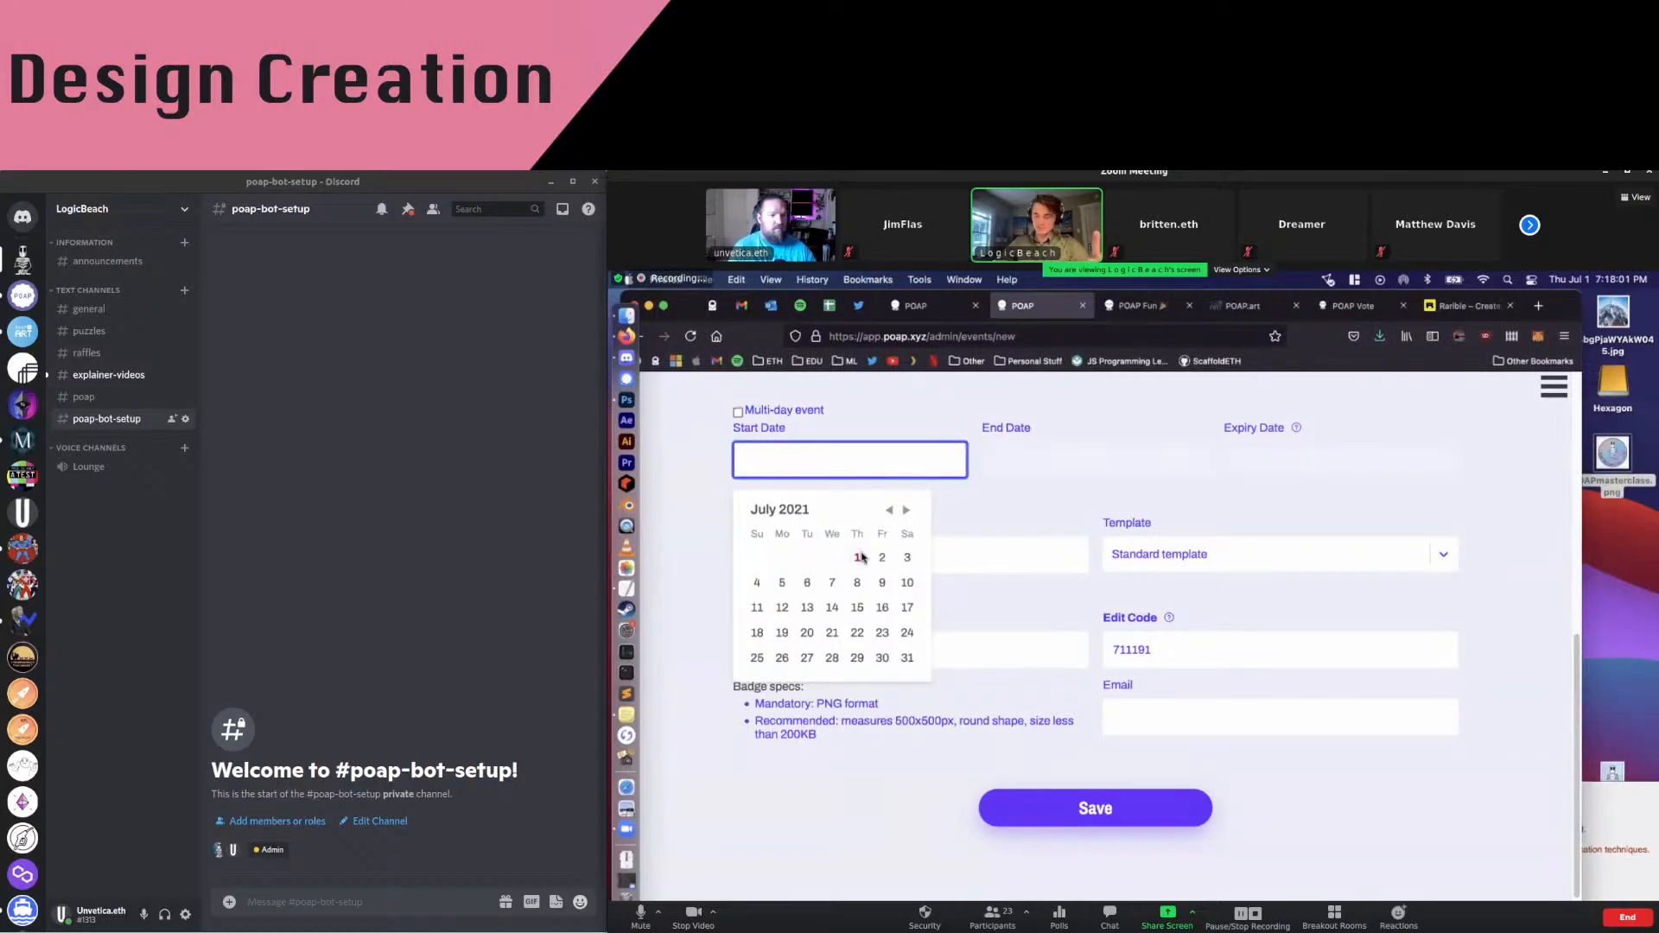
left_click(640, 917)
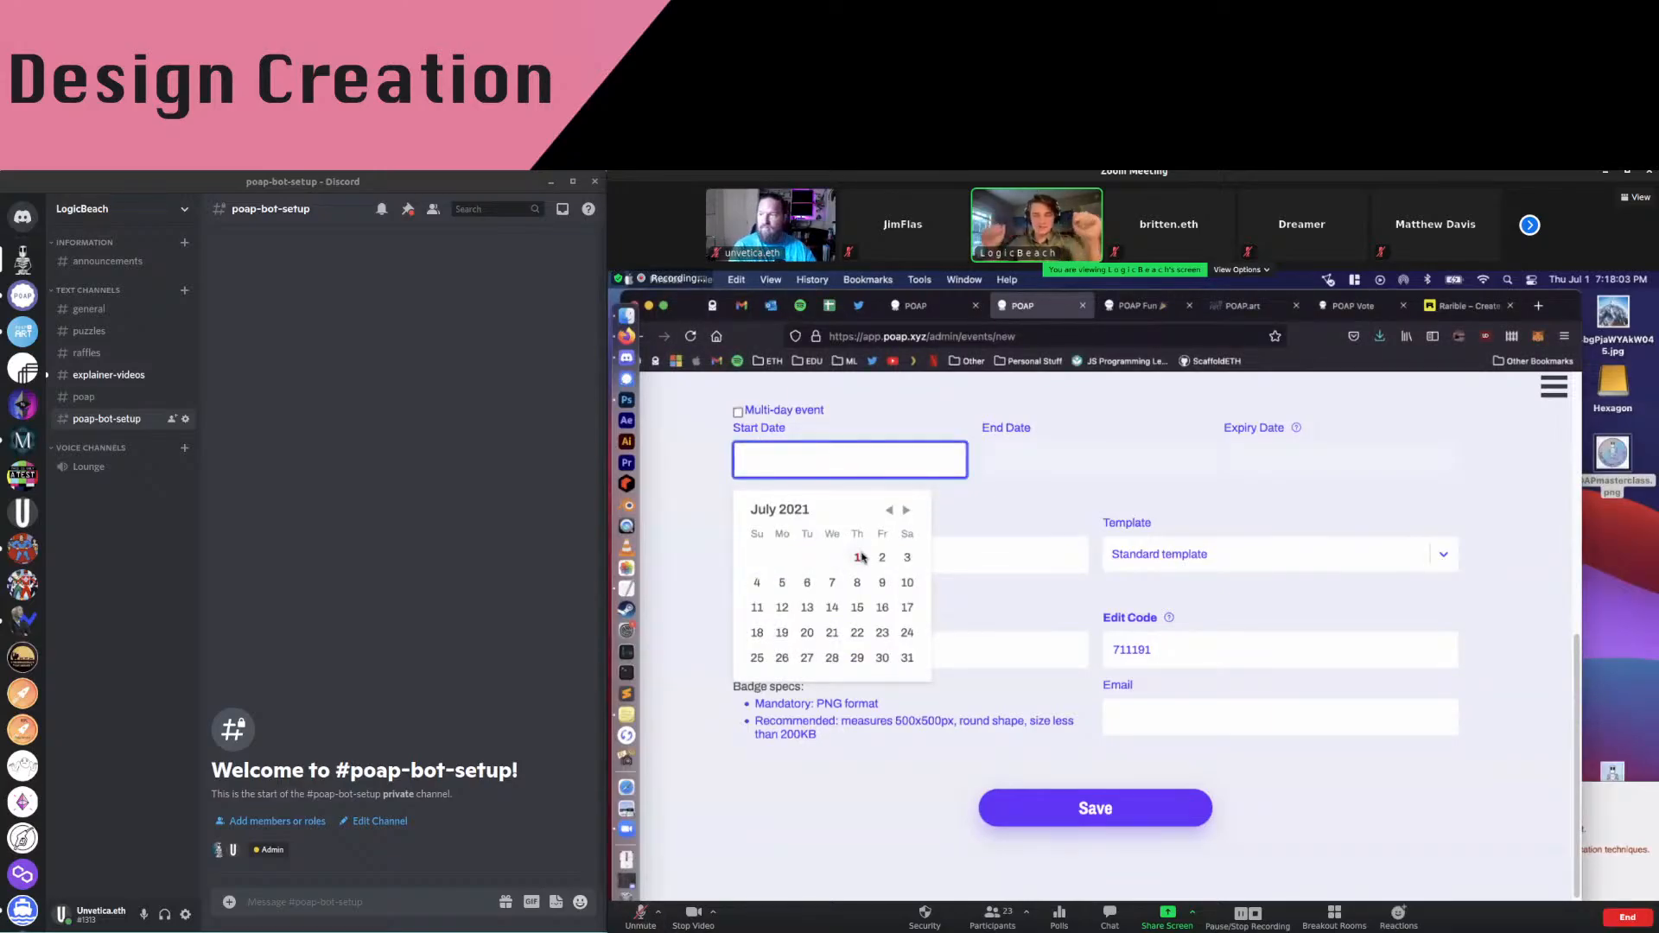
left_click(860, 557)
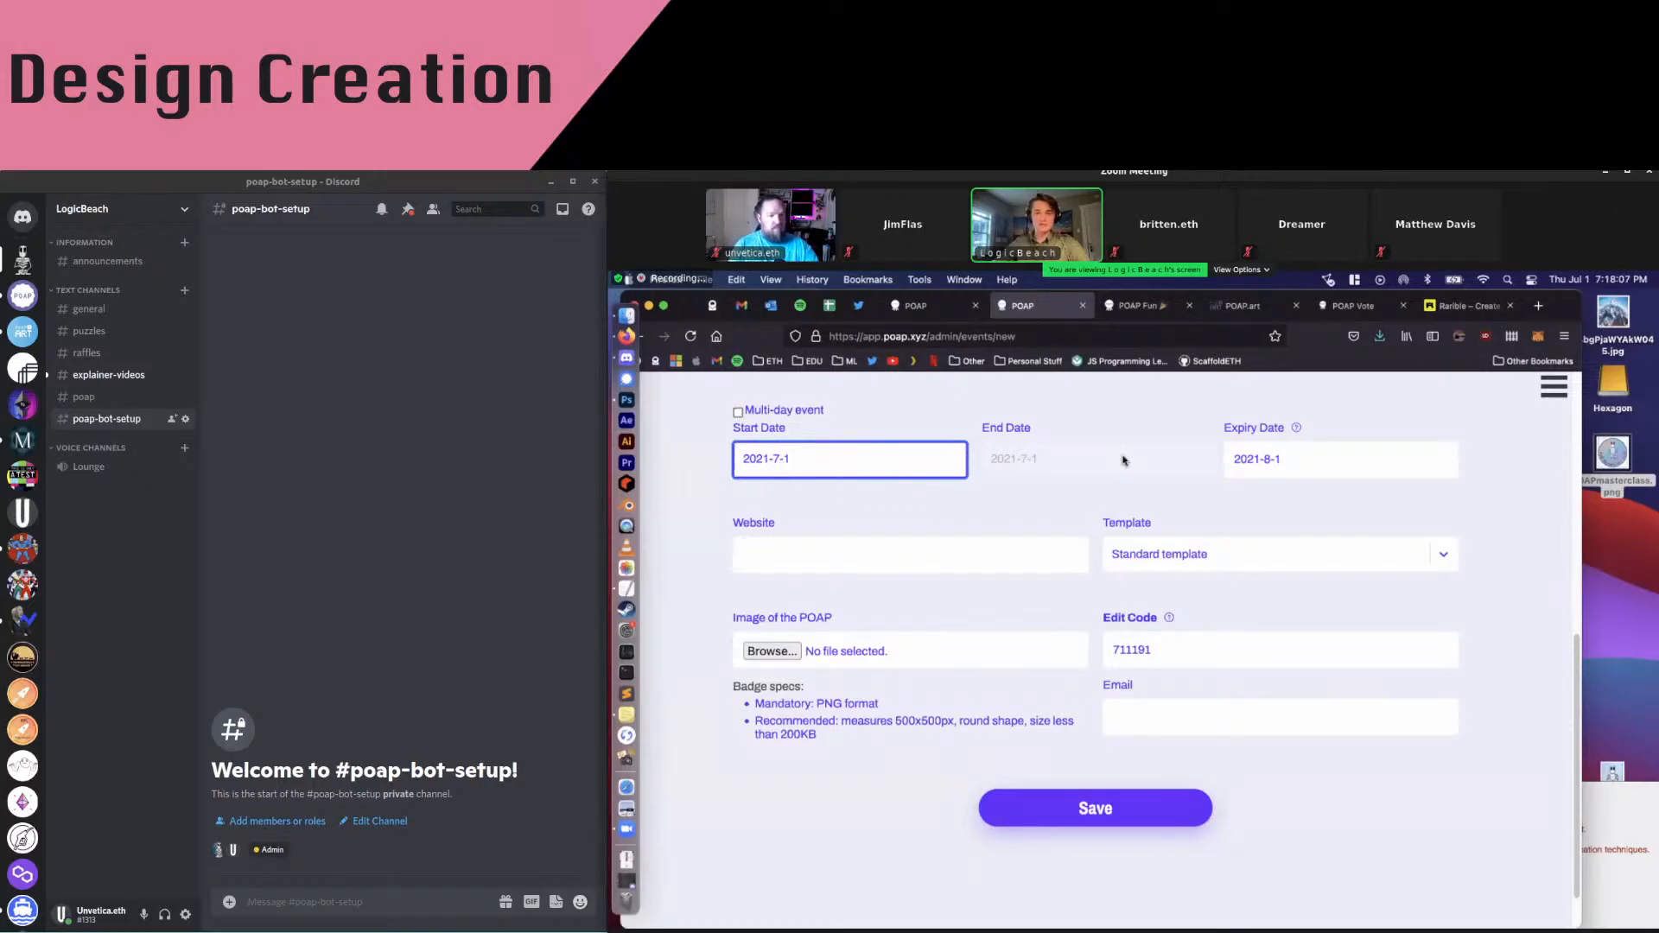
left_click(1229, 467)
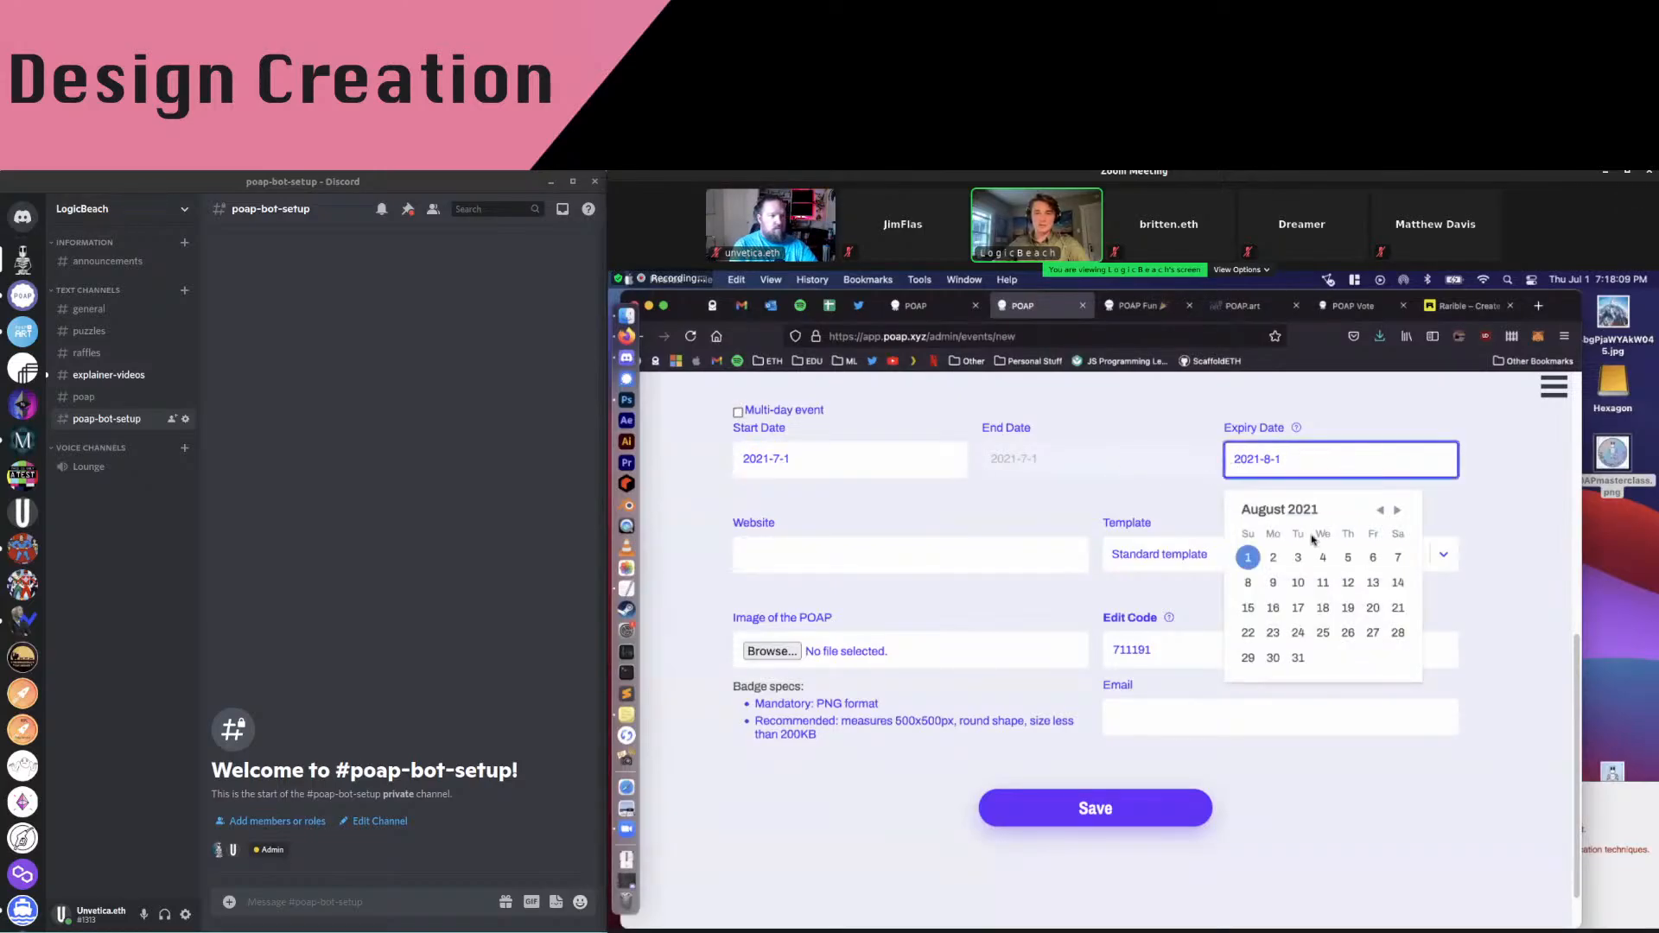
left_click(1379, 513)
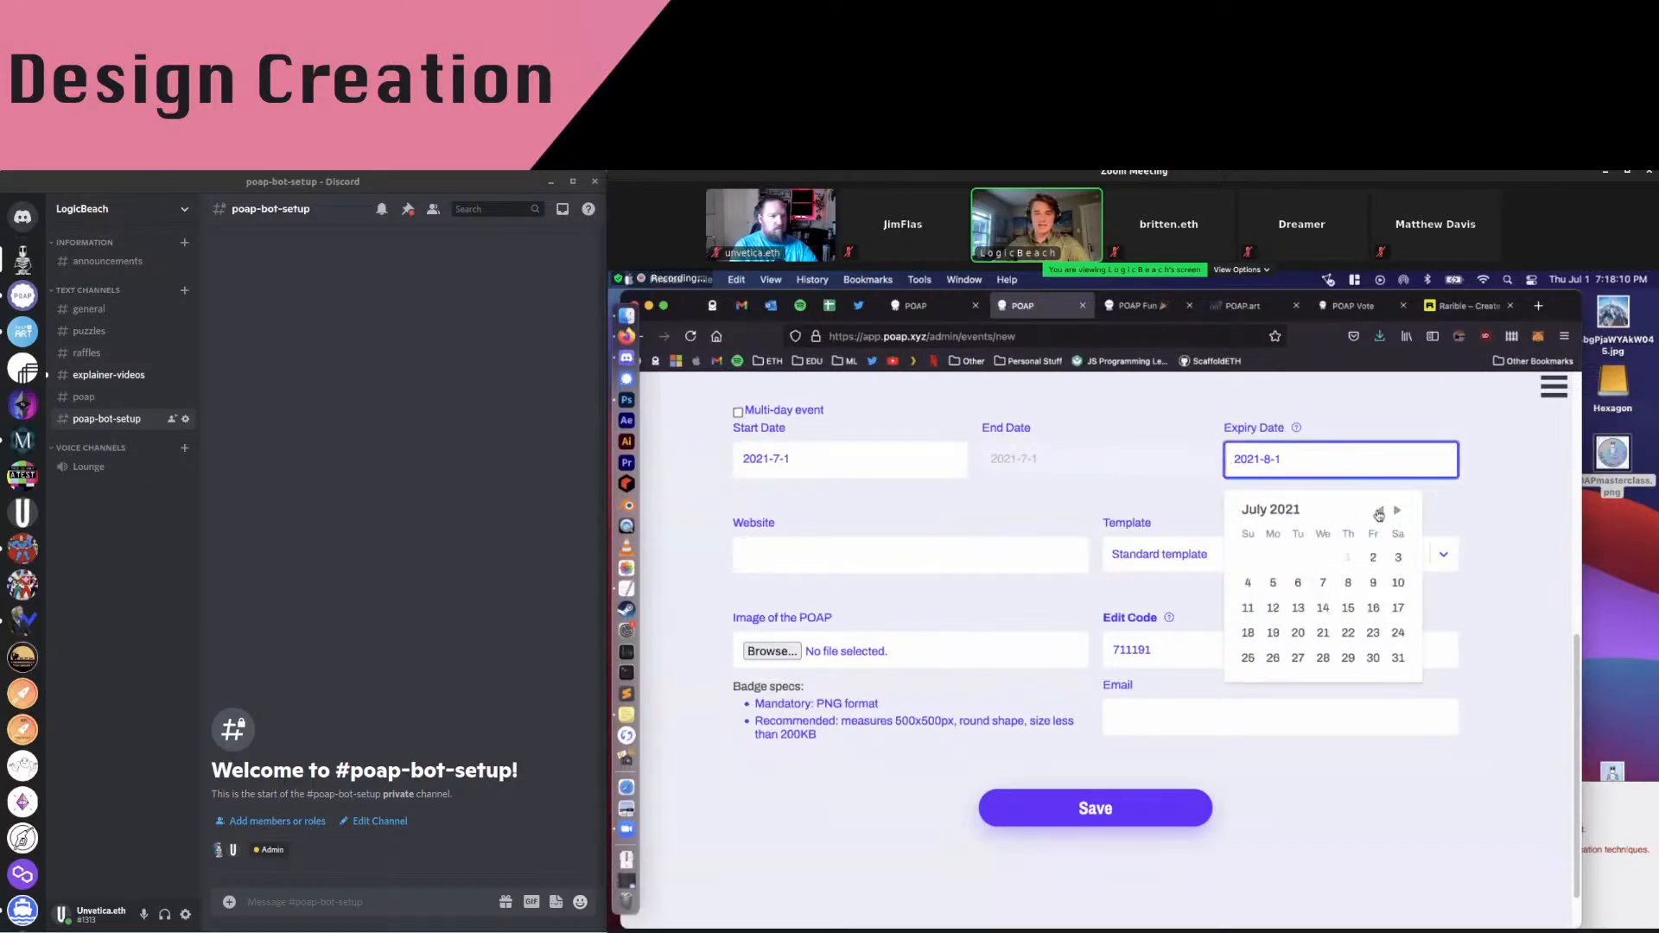
left_click(1373, 558)
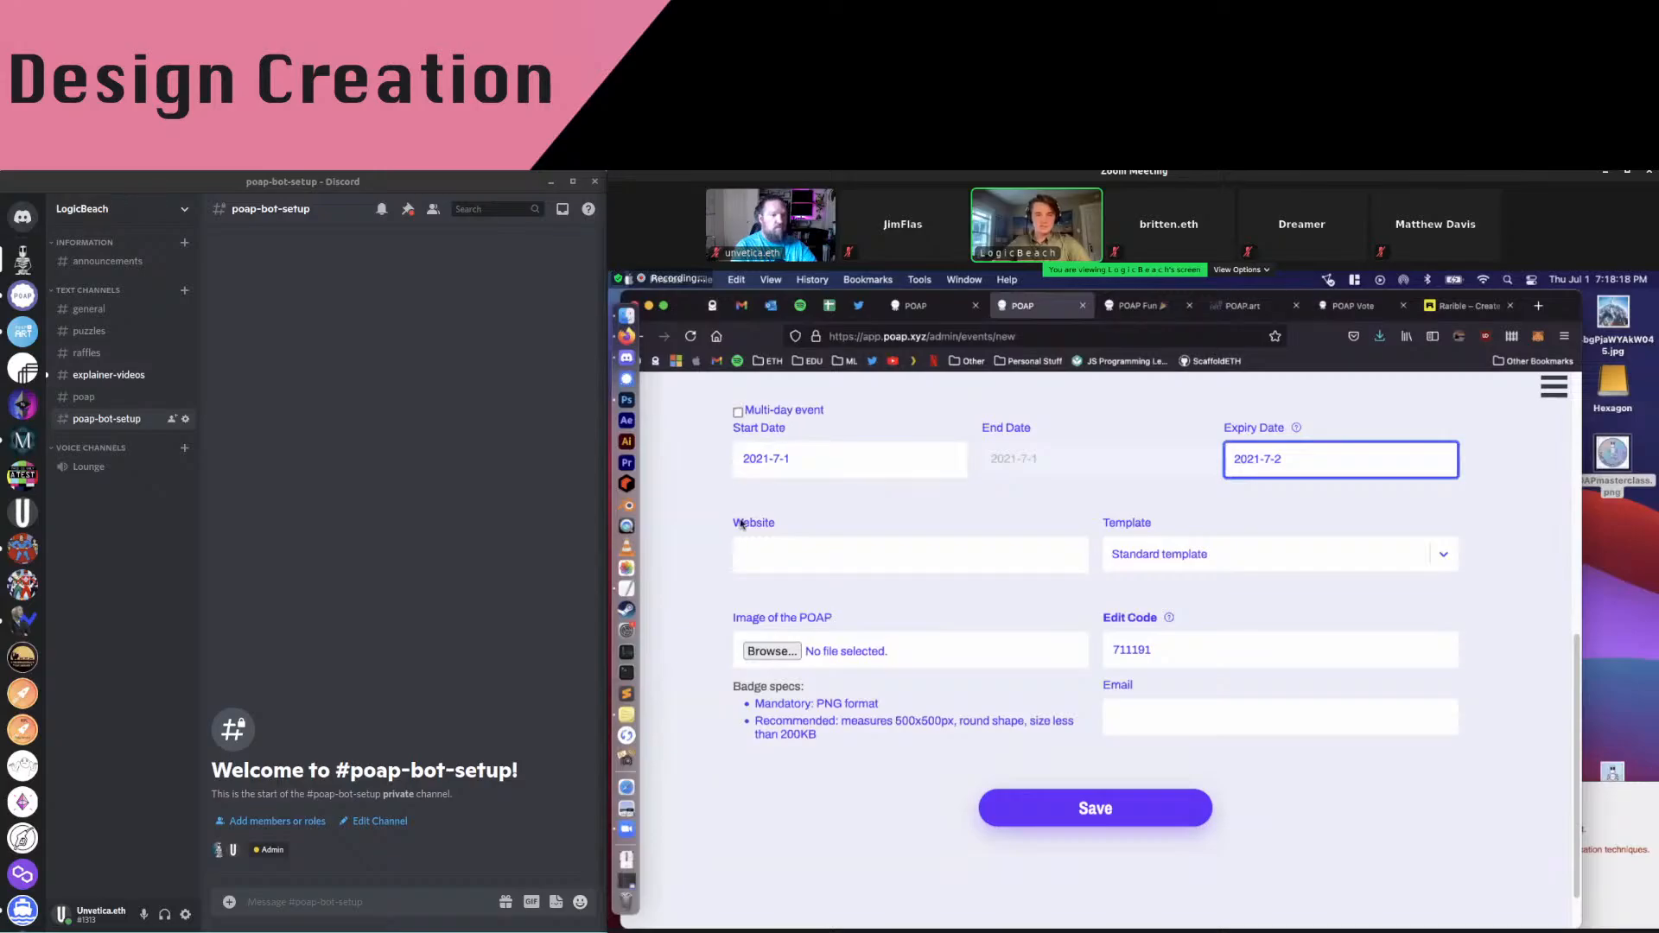
scroll(754, 511, "down", 2)
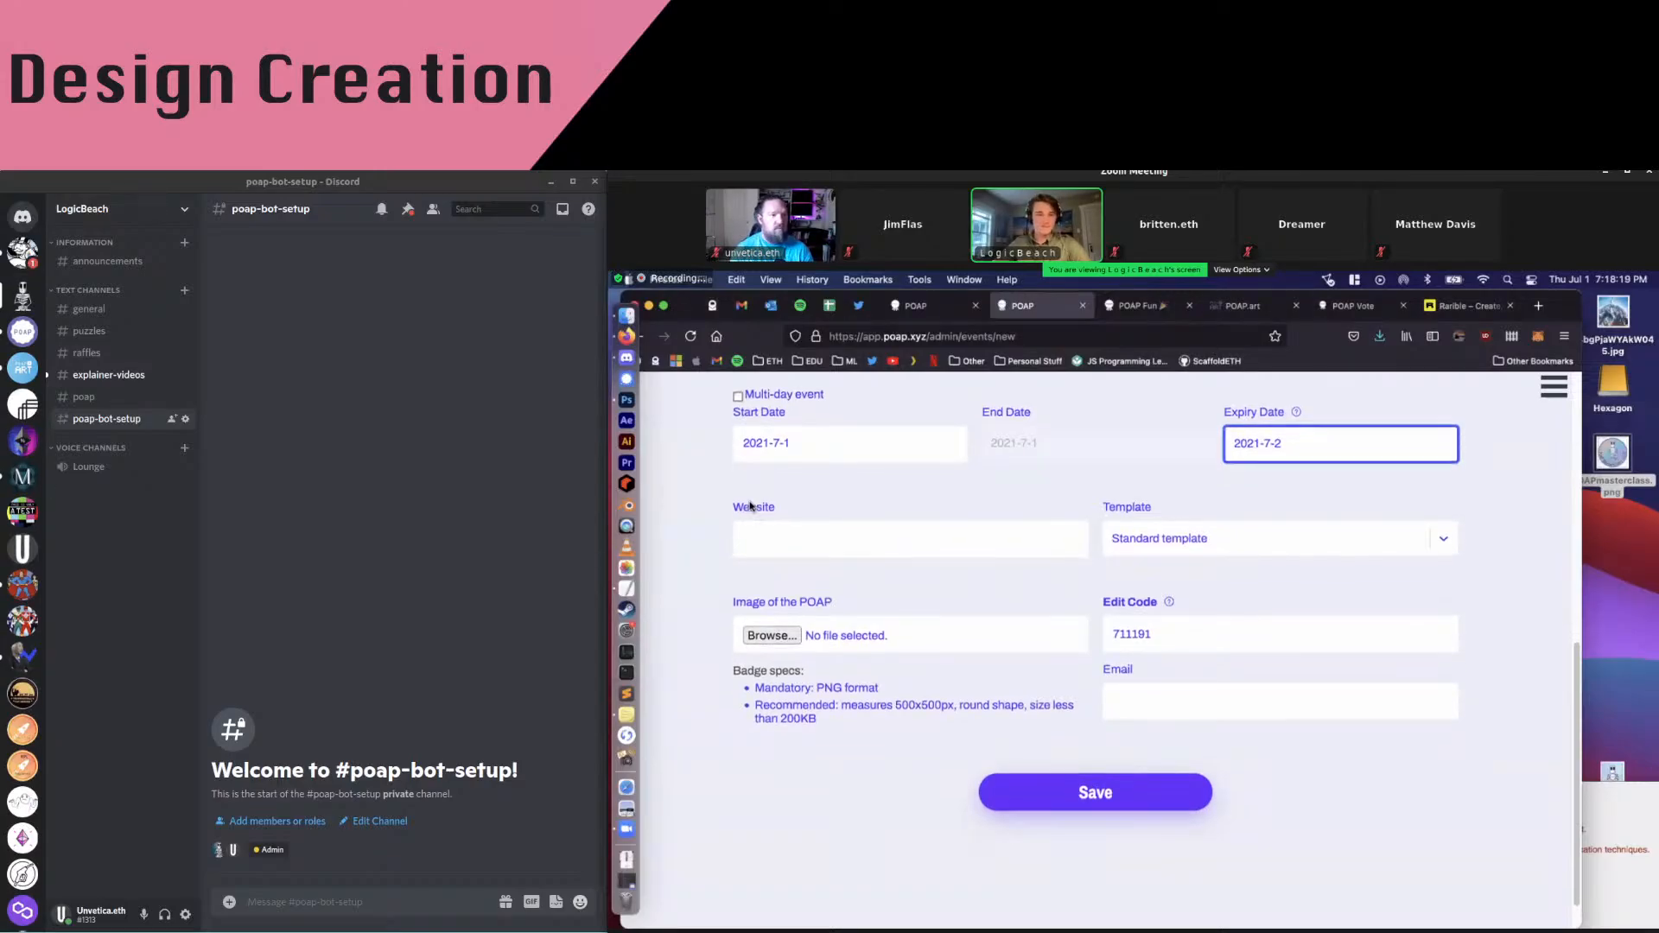
Paste the Discord server invite link from the TextEdit note into the Website field
left_click(851, 535)
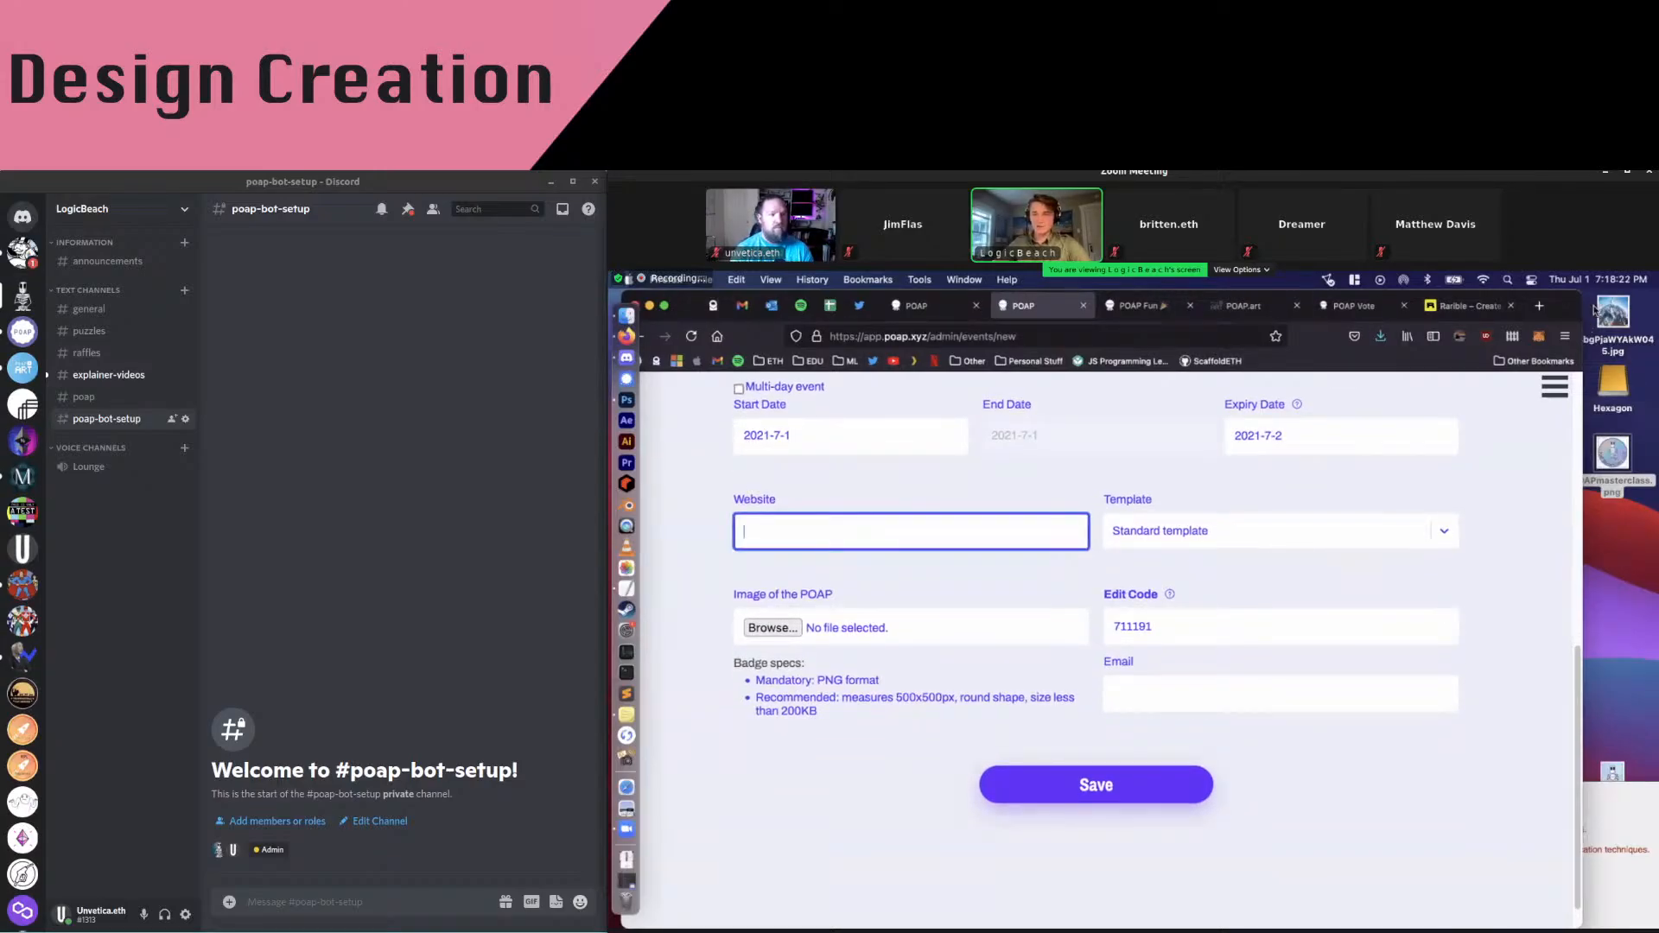
left_click(705, 417)
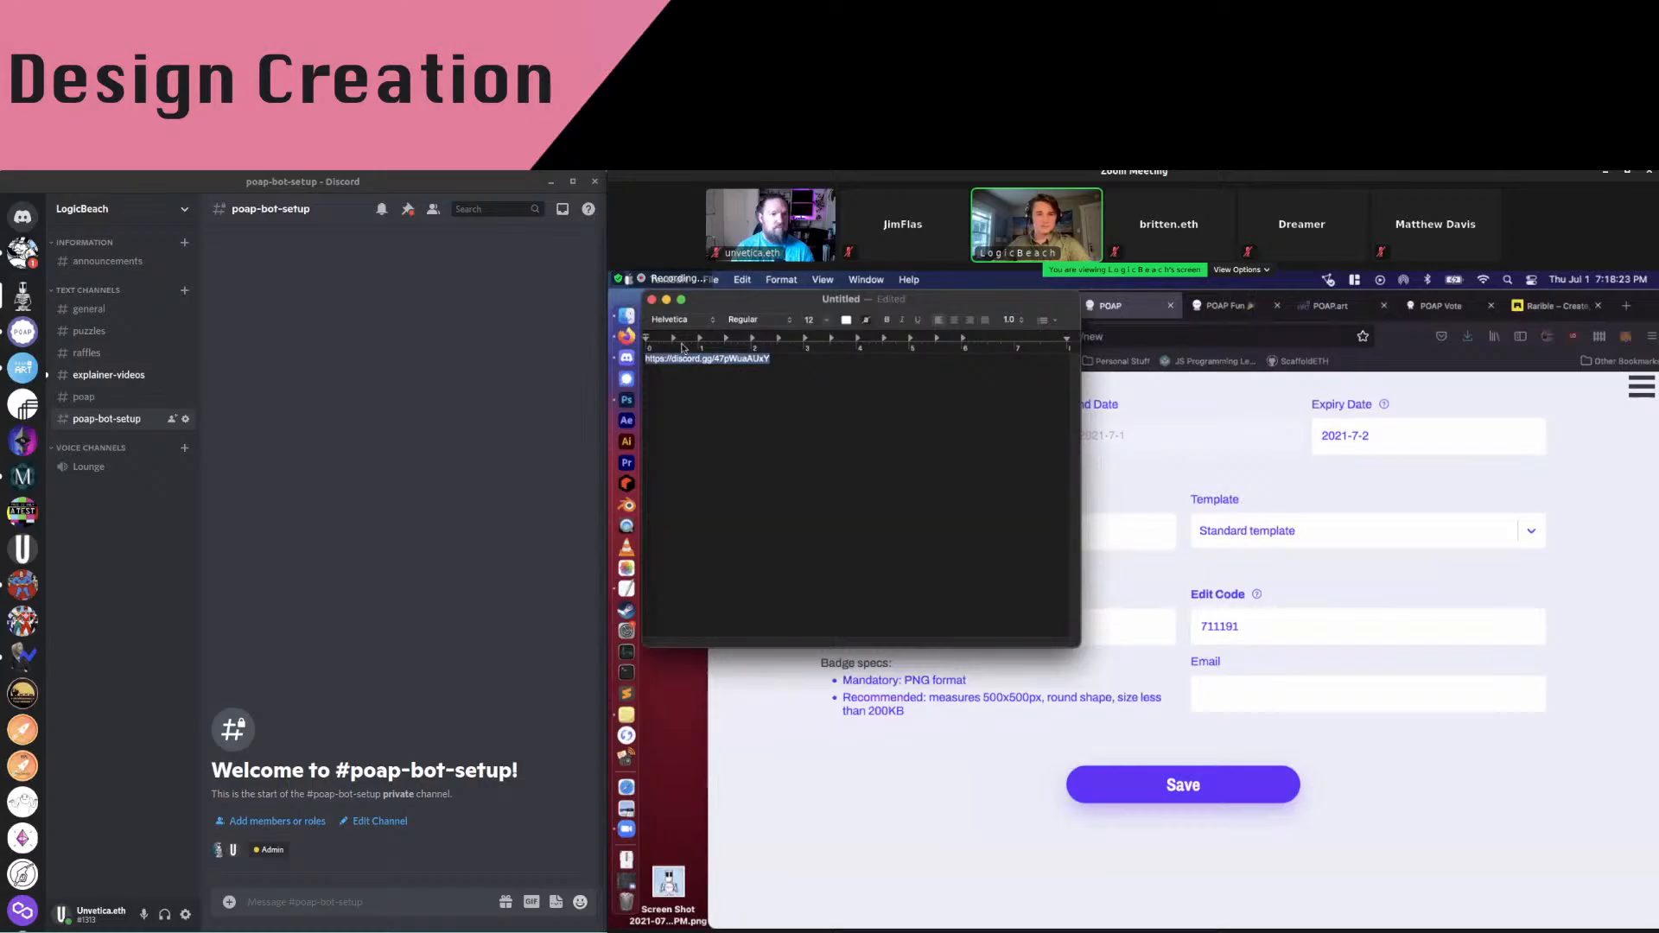
left_click(1270, 668)
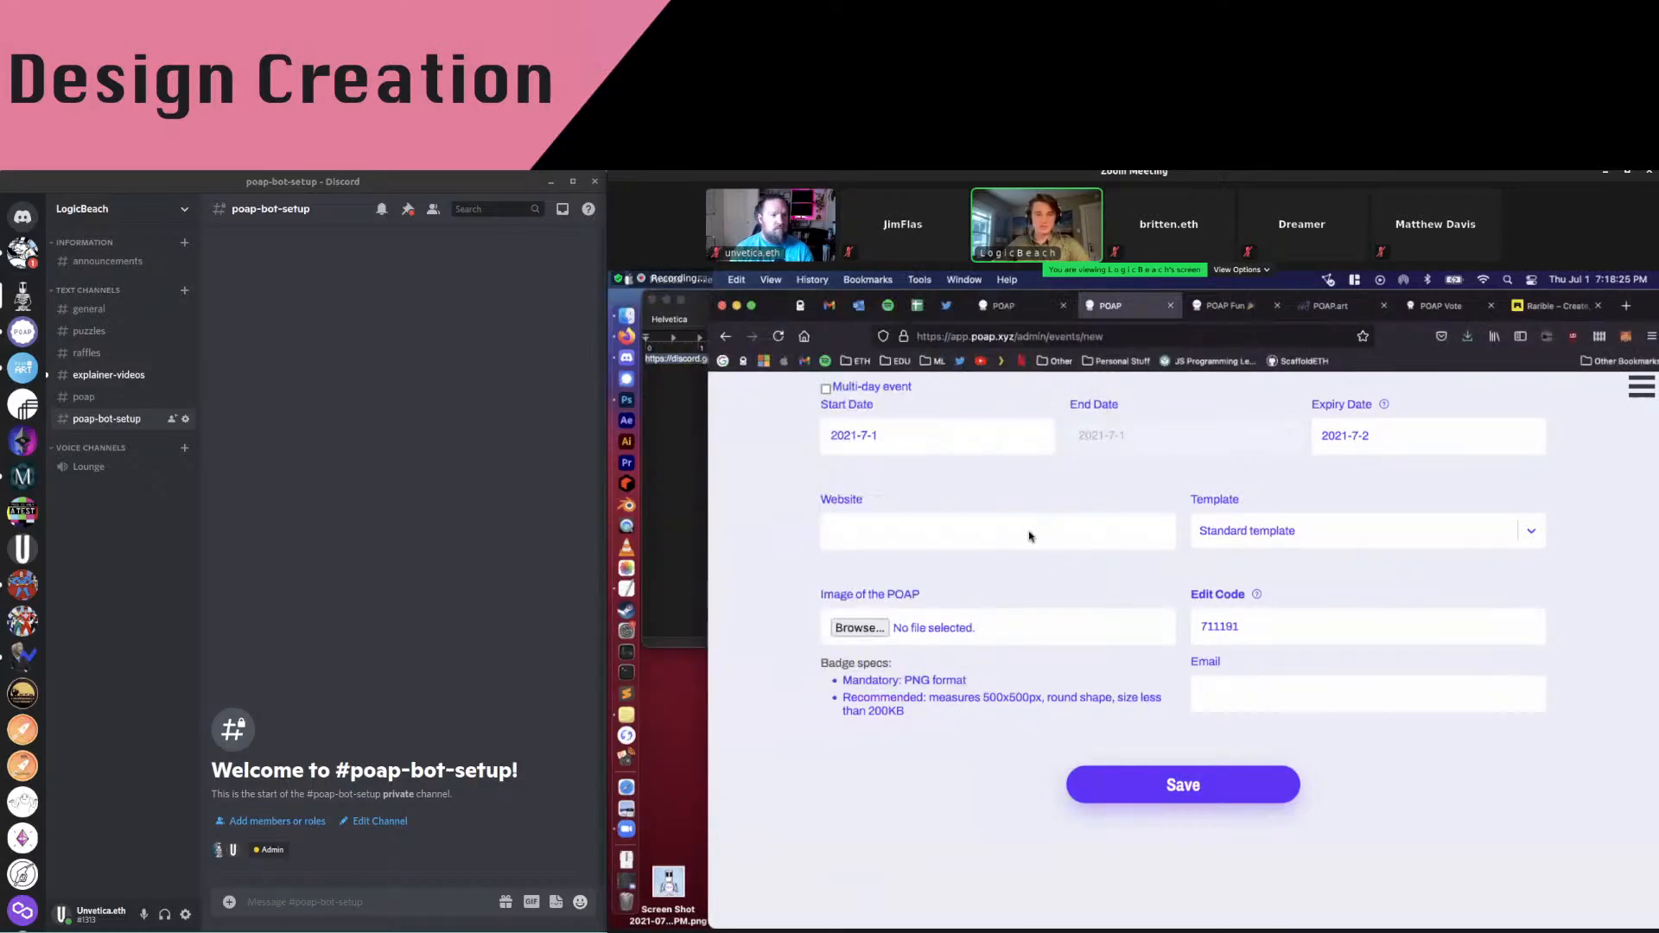
left_click(1029, 533)
type("https://discord.gg/47pWuaAUxY")
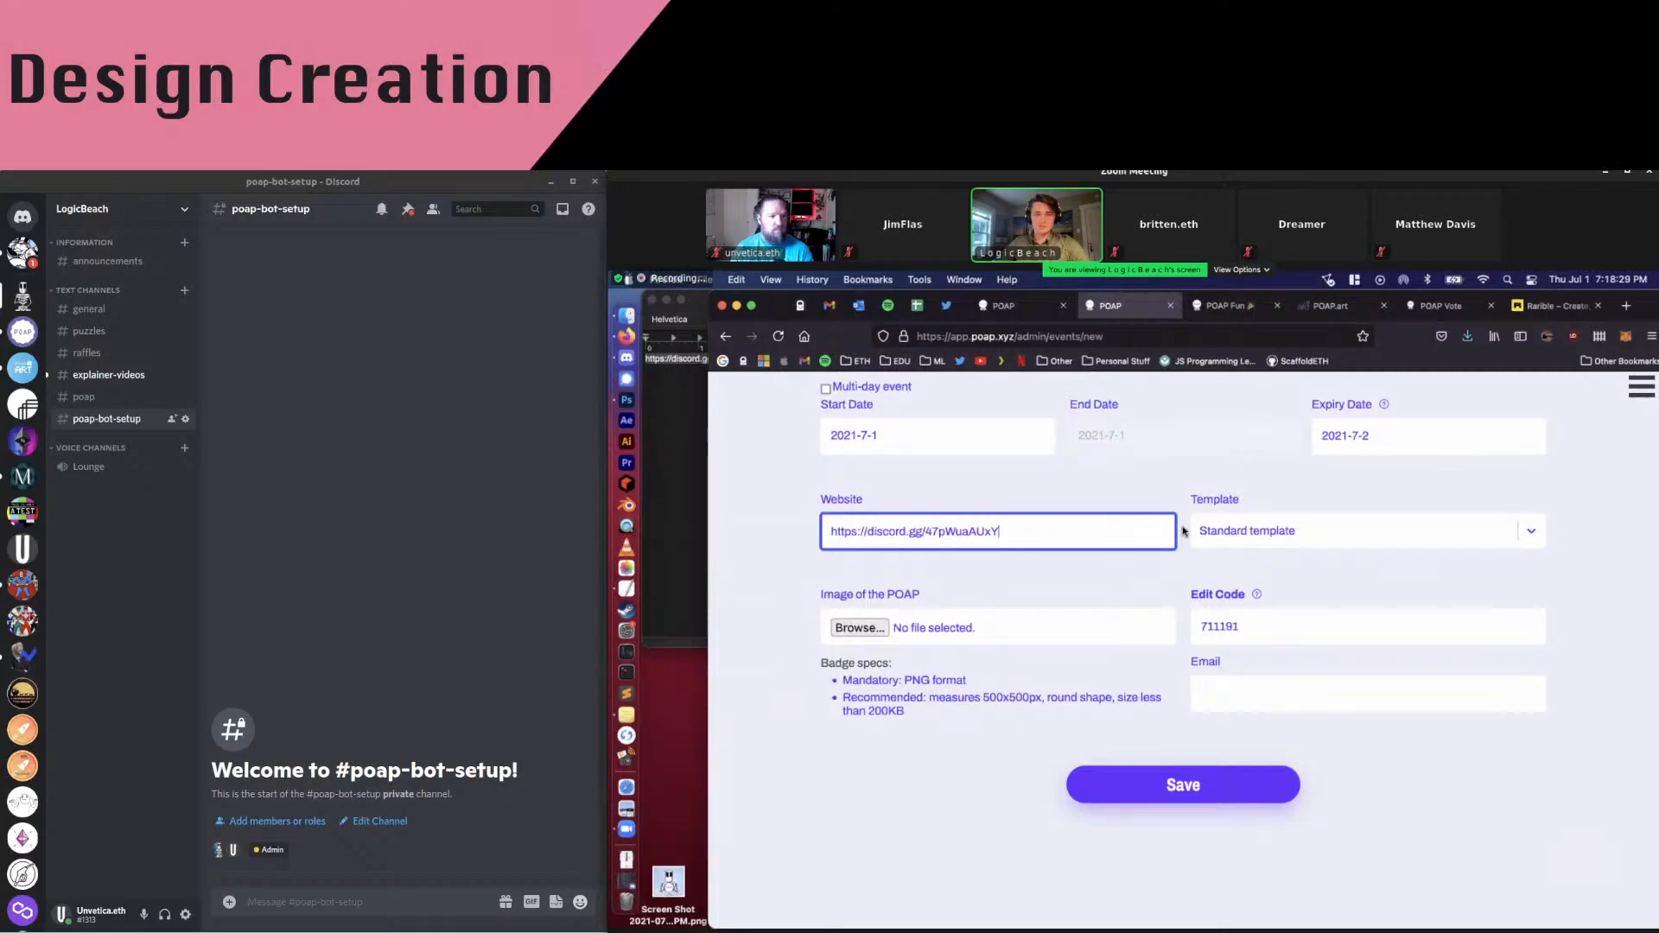
scroll(1184, 531, "down", 1)
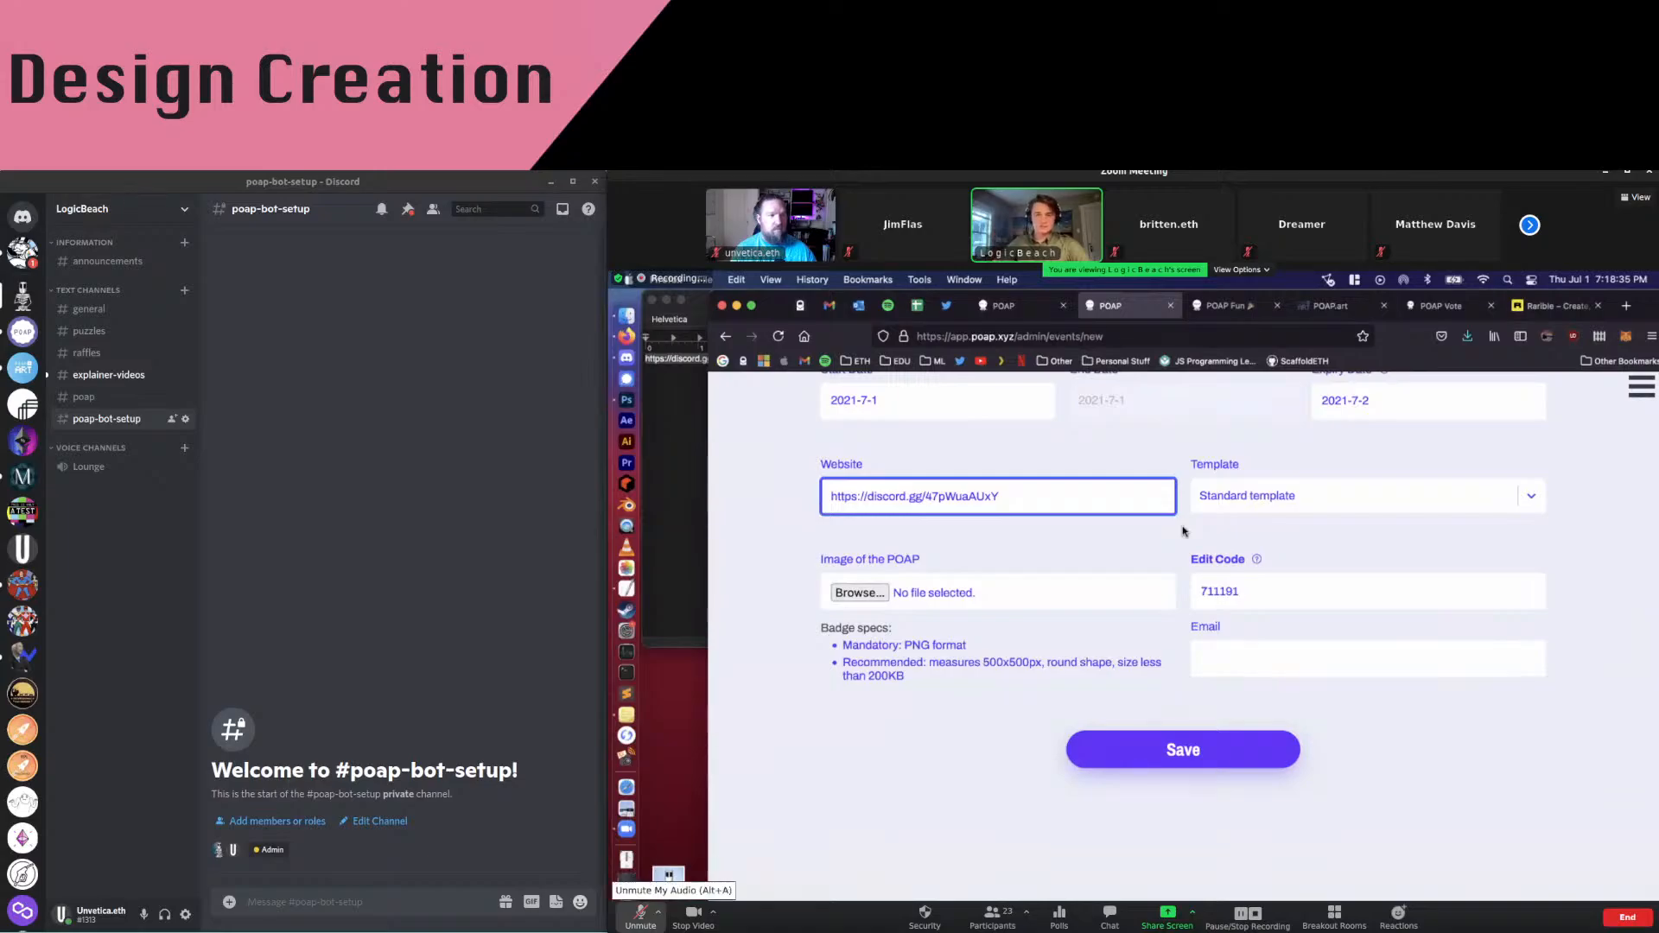
Attach POAPmasterclass.png as the POAP image, select the edit code, and focus the Email field
left_click(865, 590)
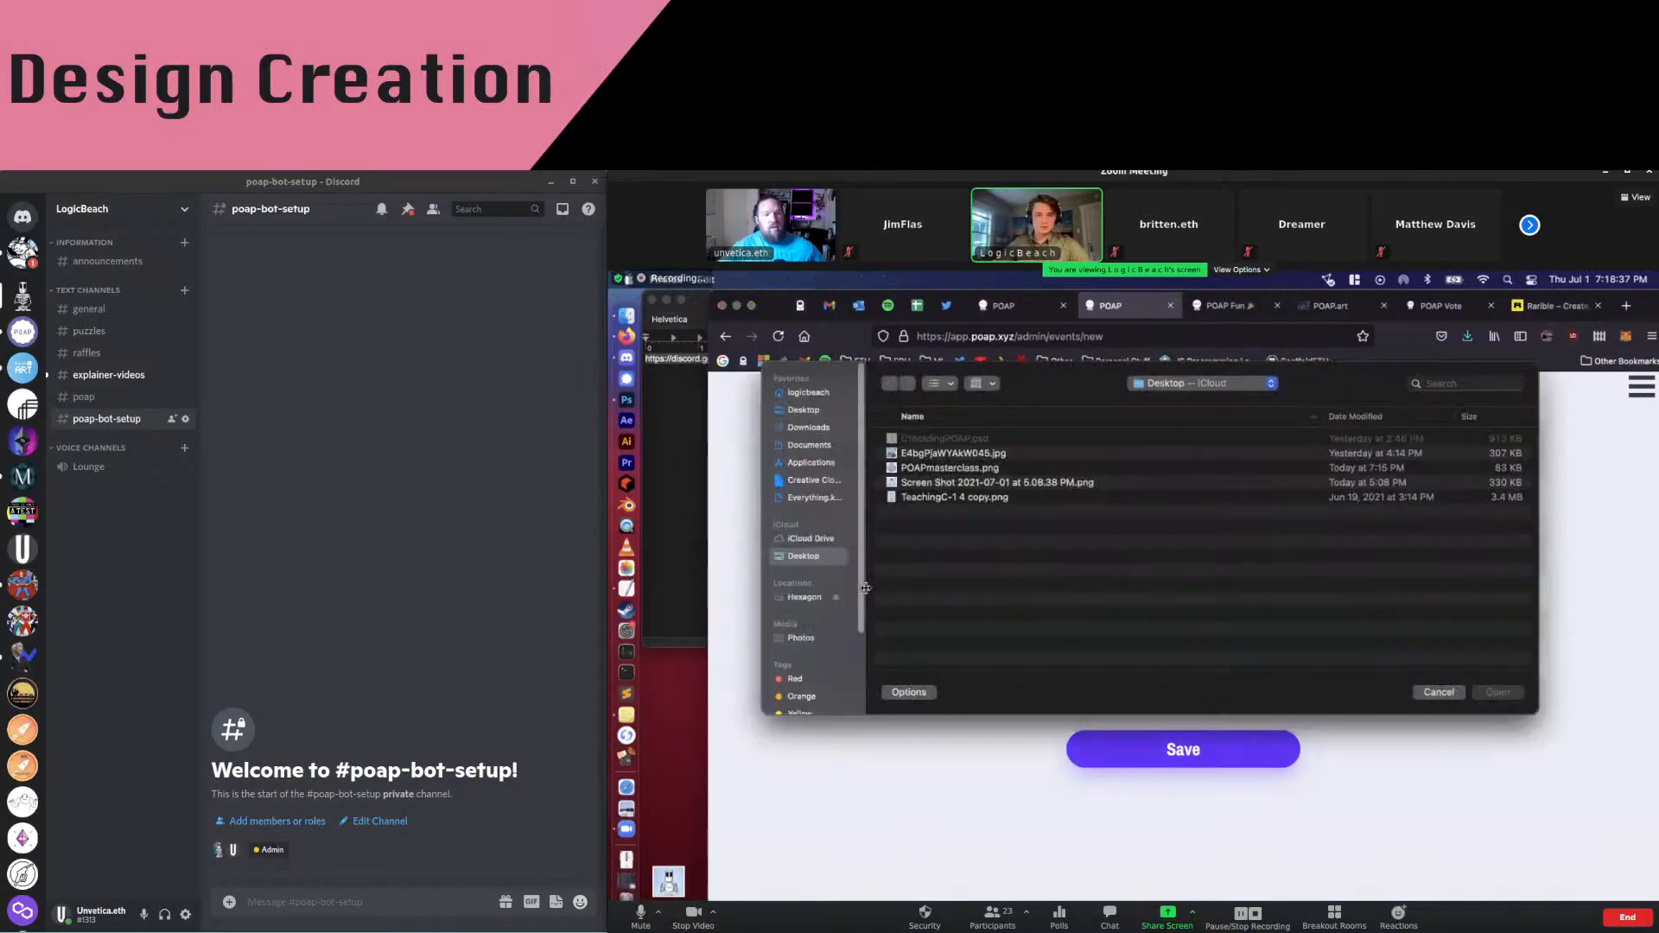
left_click(955, 468)
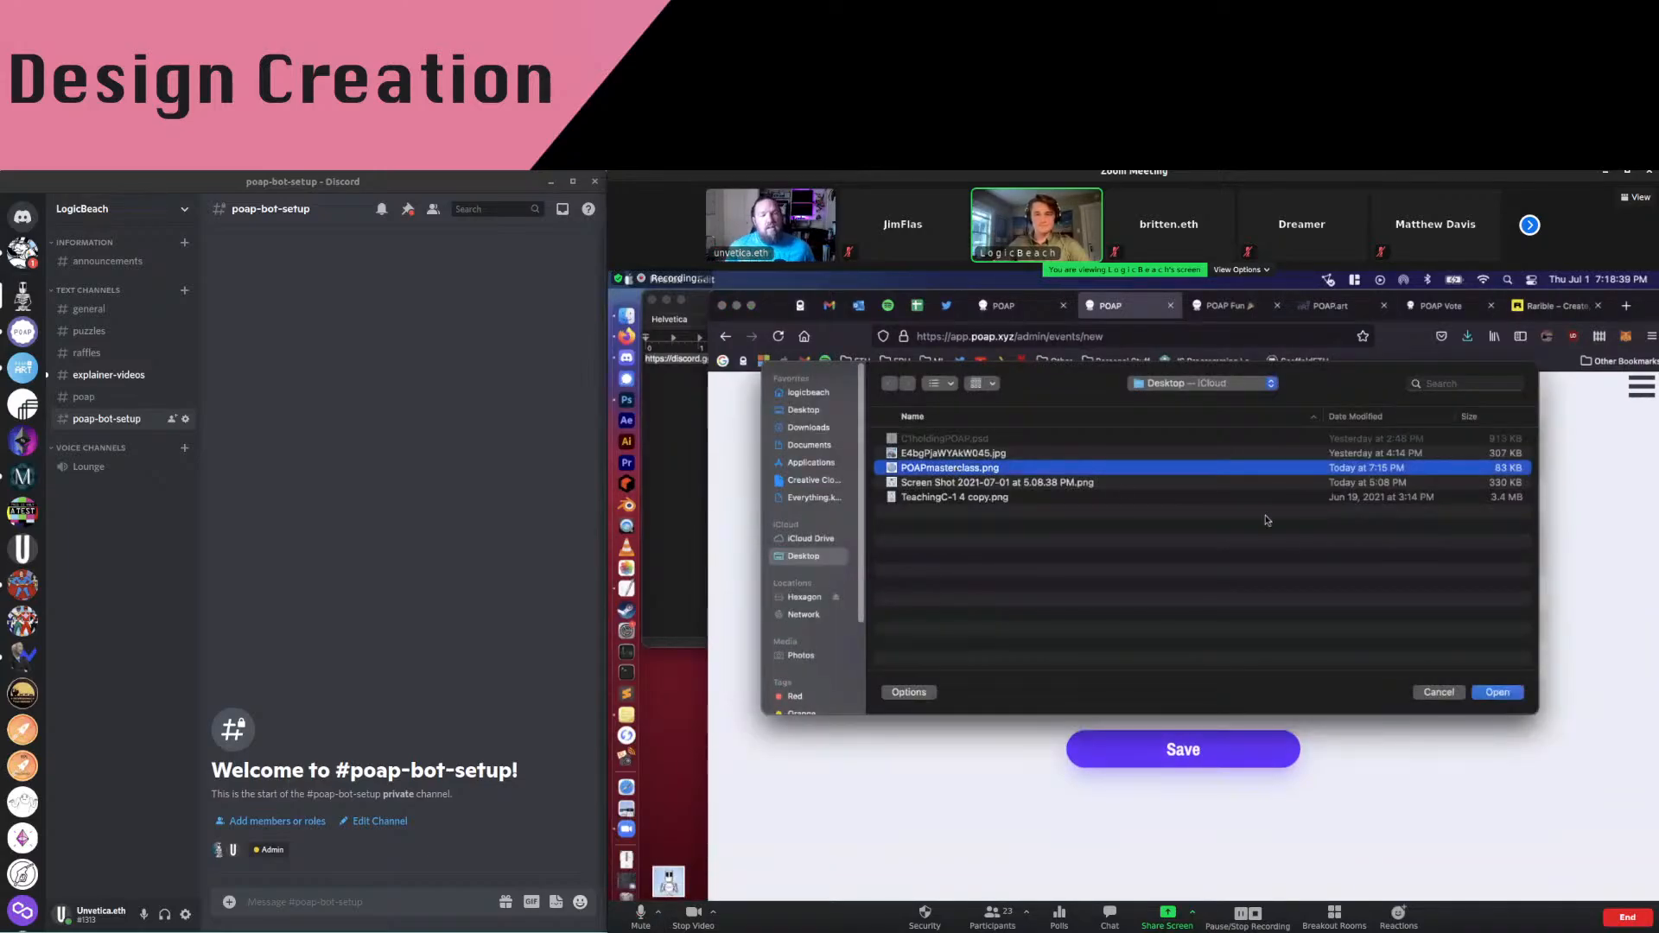
left_click(1498, 692)
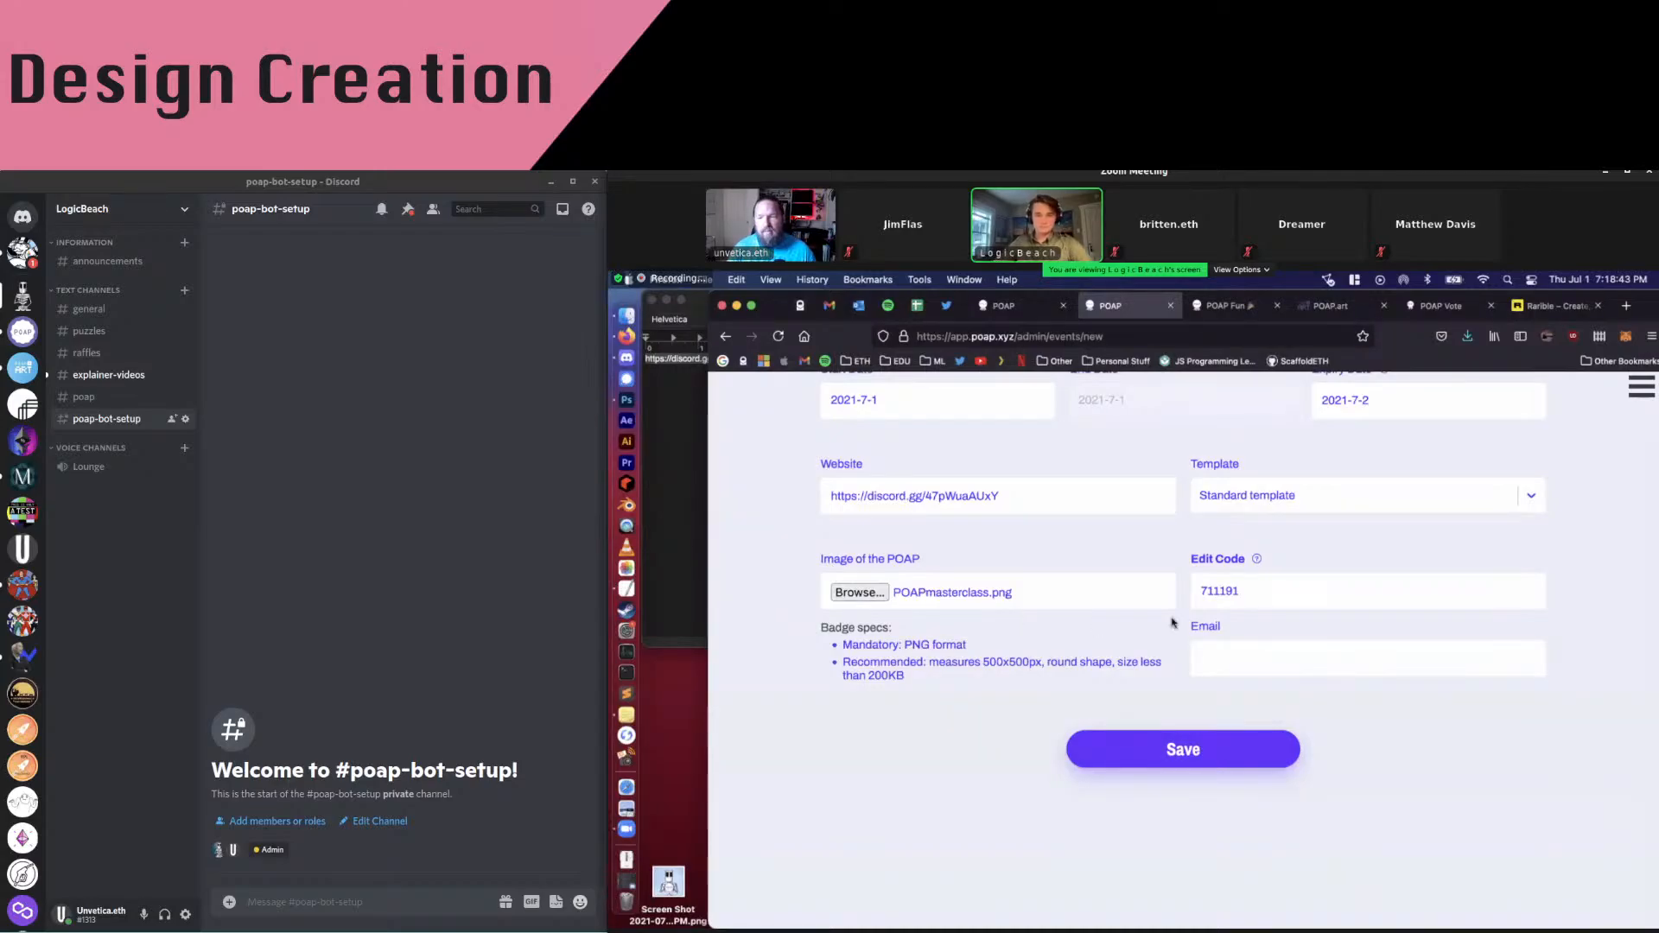
double_click(1268, 593)
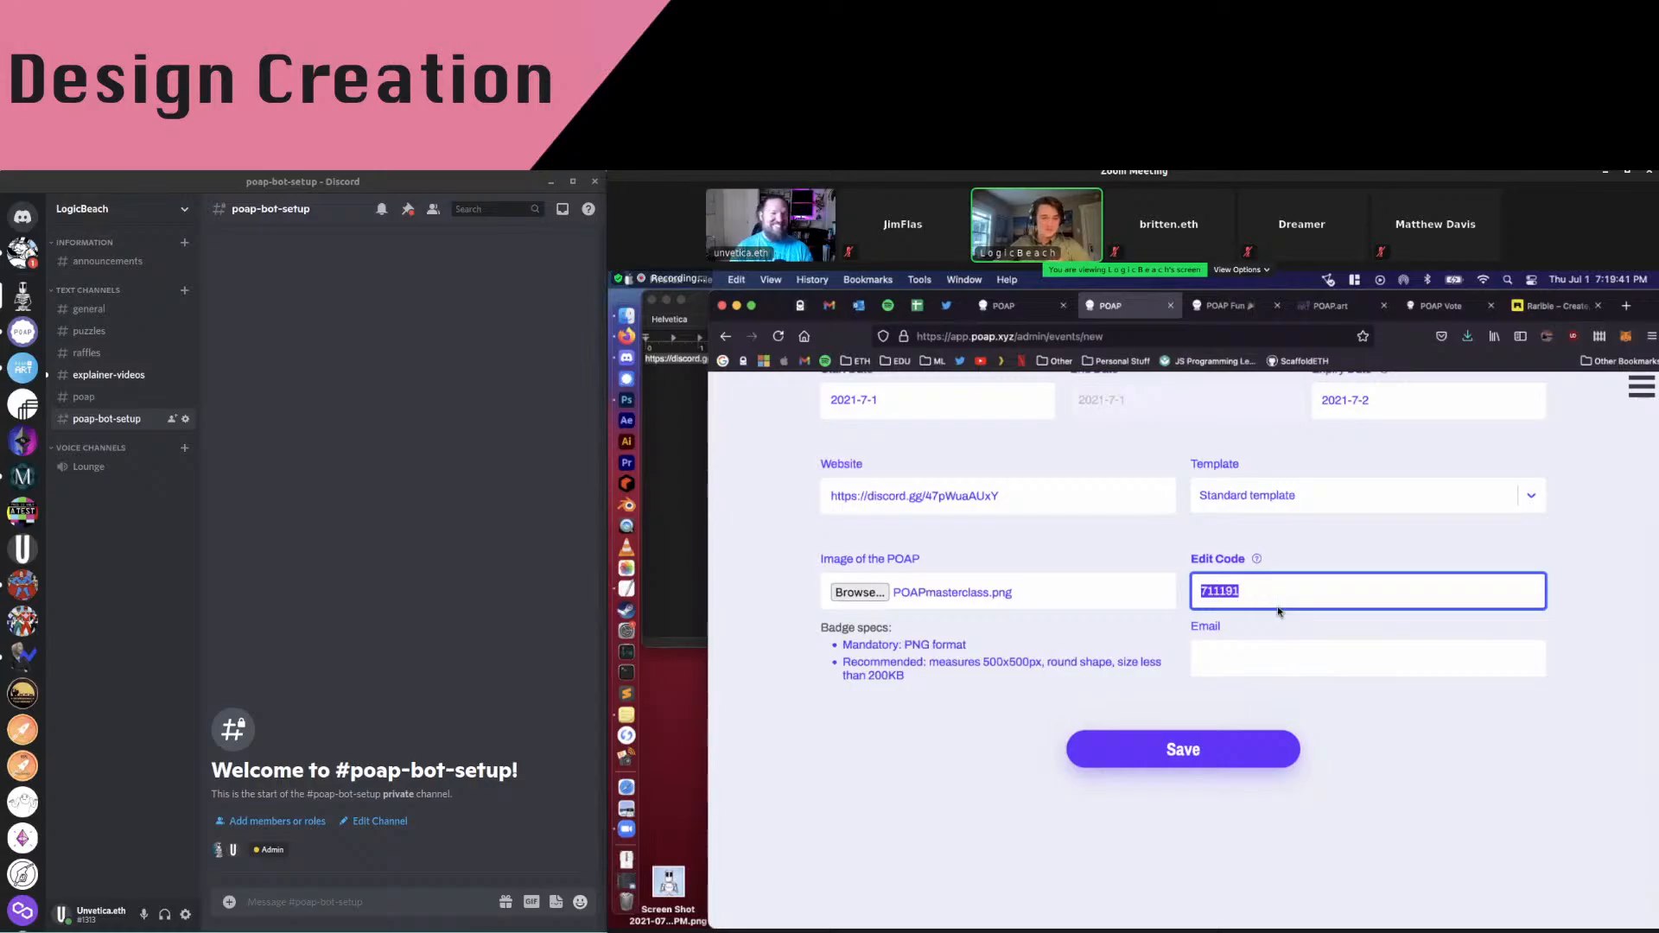
left_click(1244, 666)
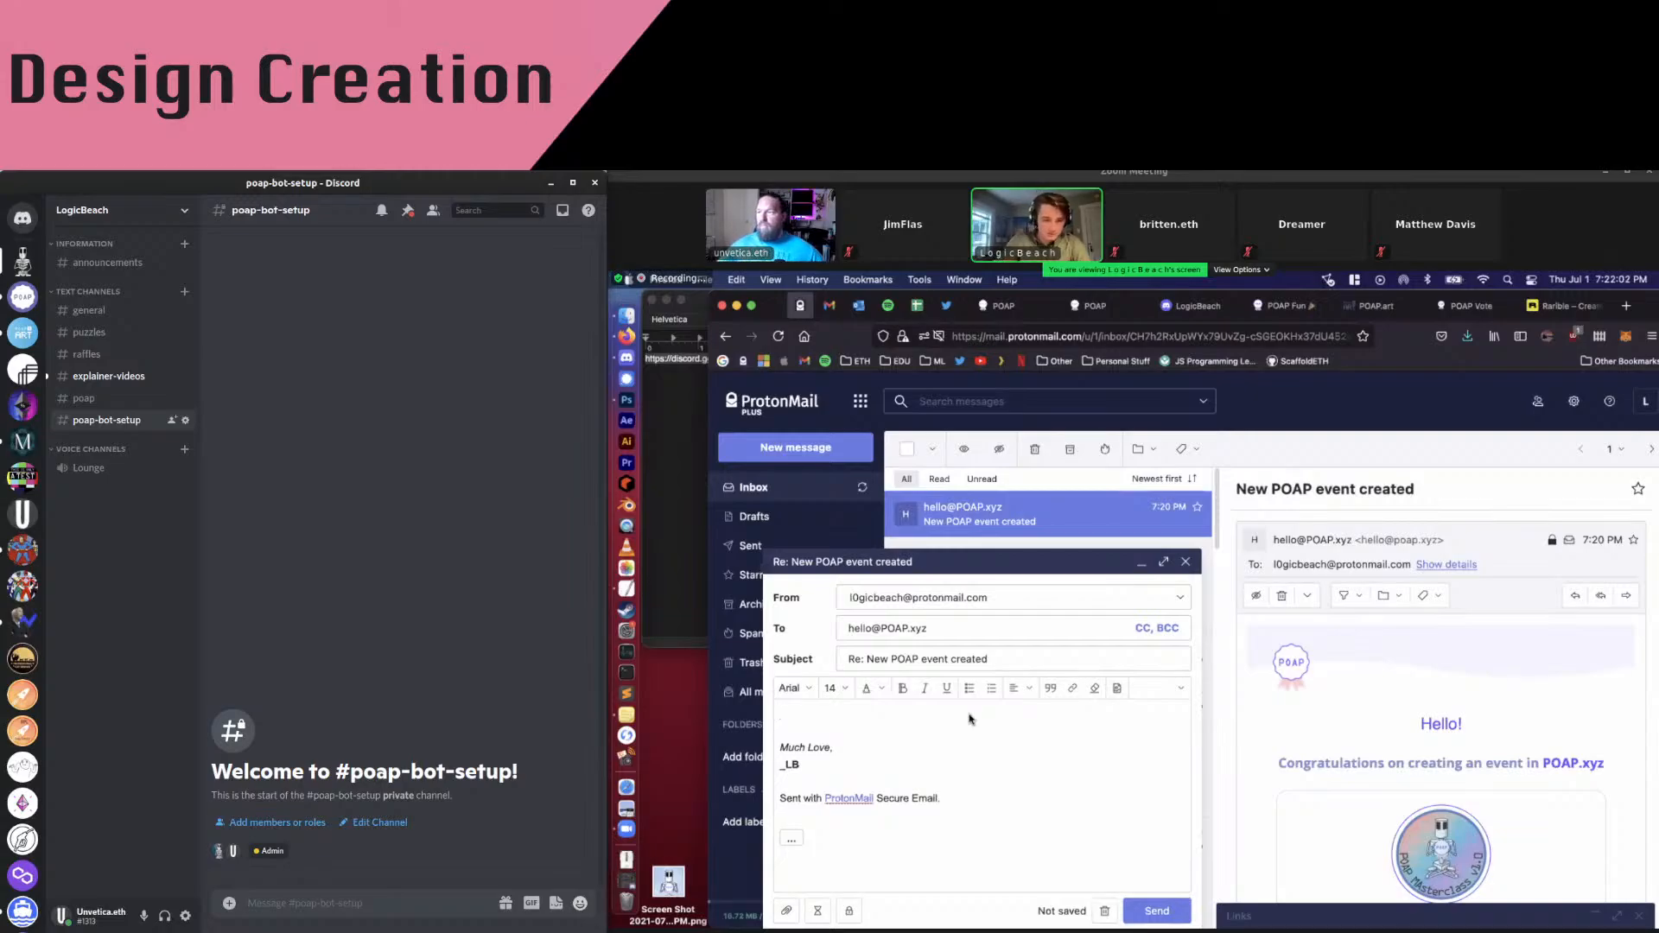
Type 'I need 120 links for POAP #3629', copying the event number from the email
type("I nee")
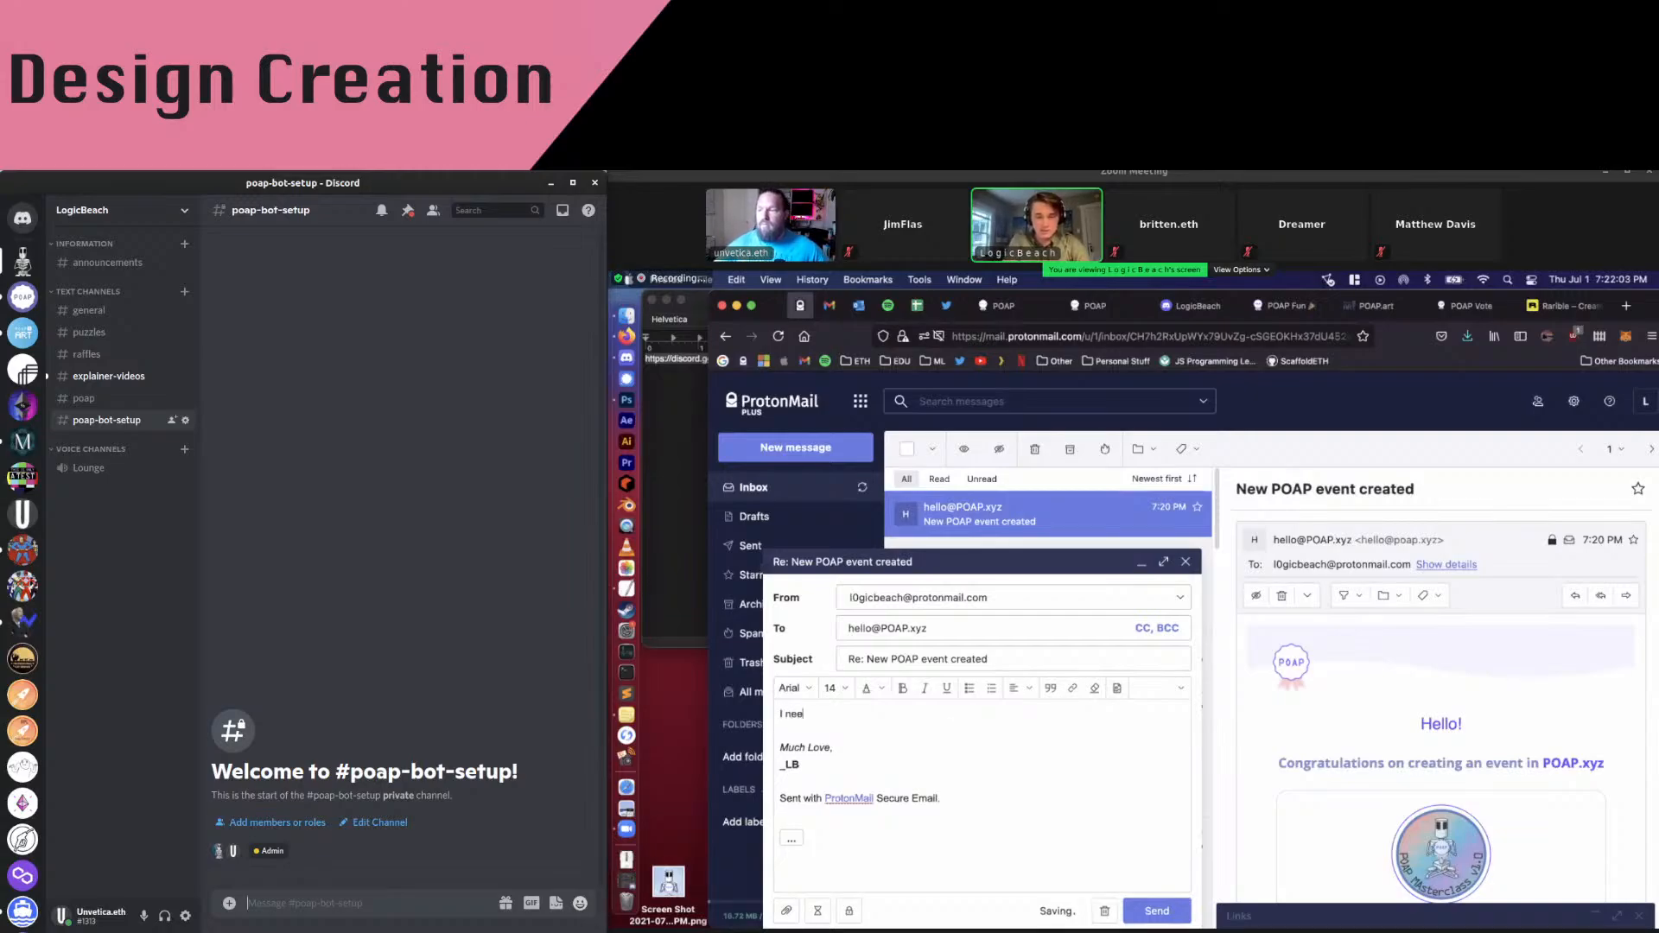
type("d 120 (")
type("in")
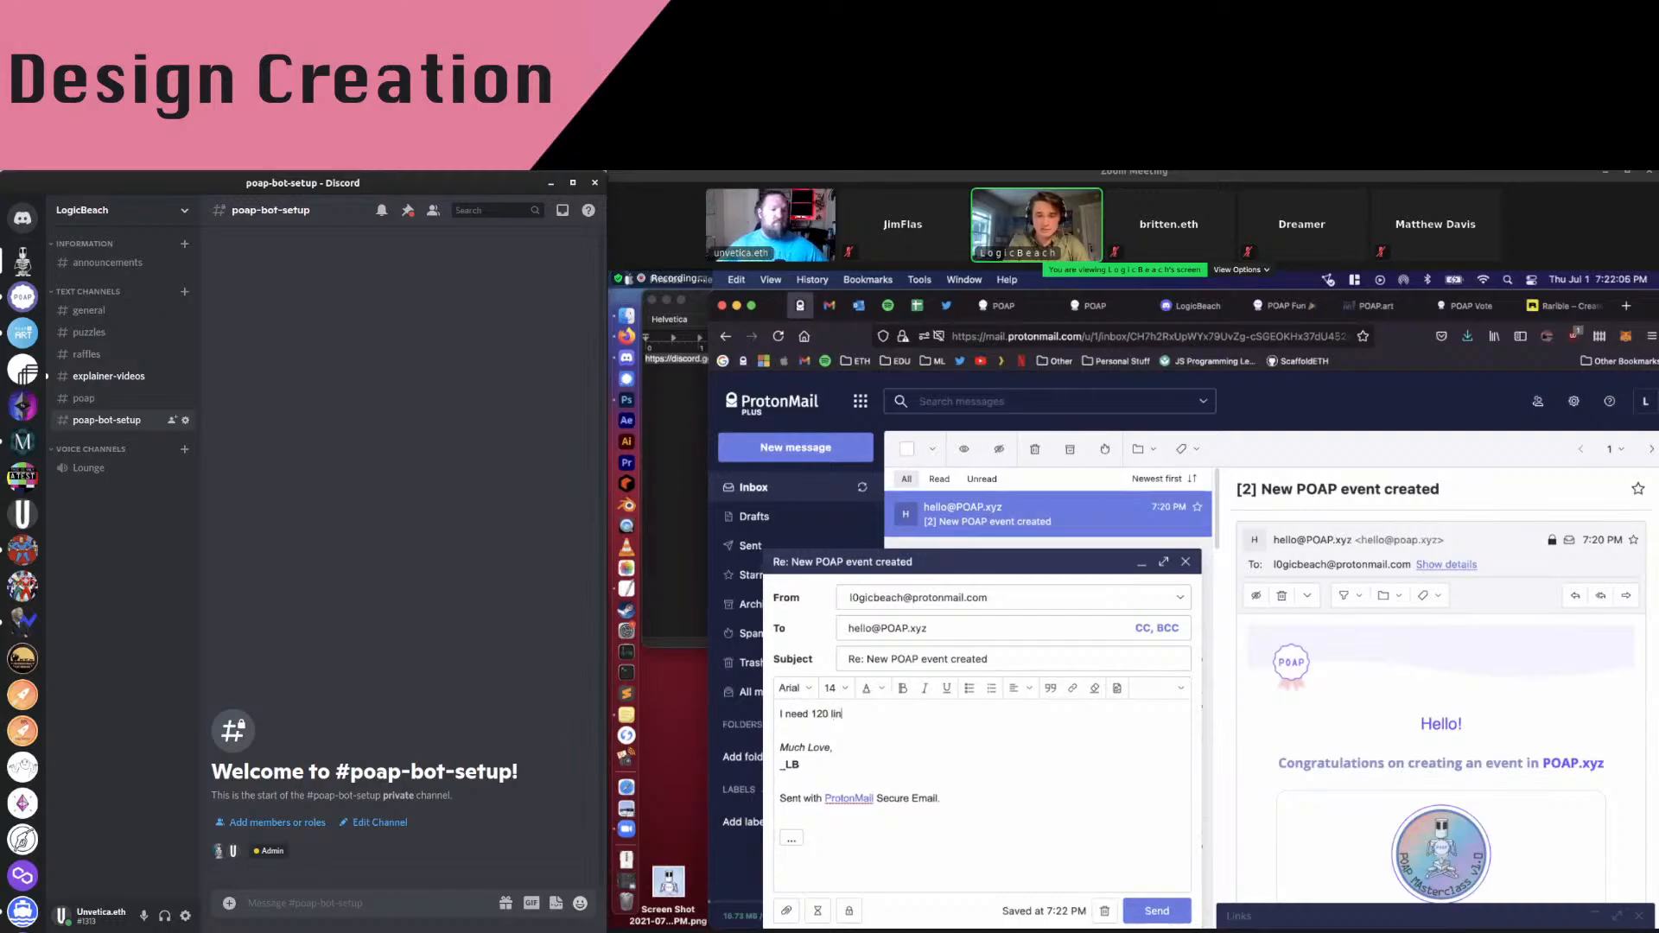
type("ks.")
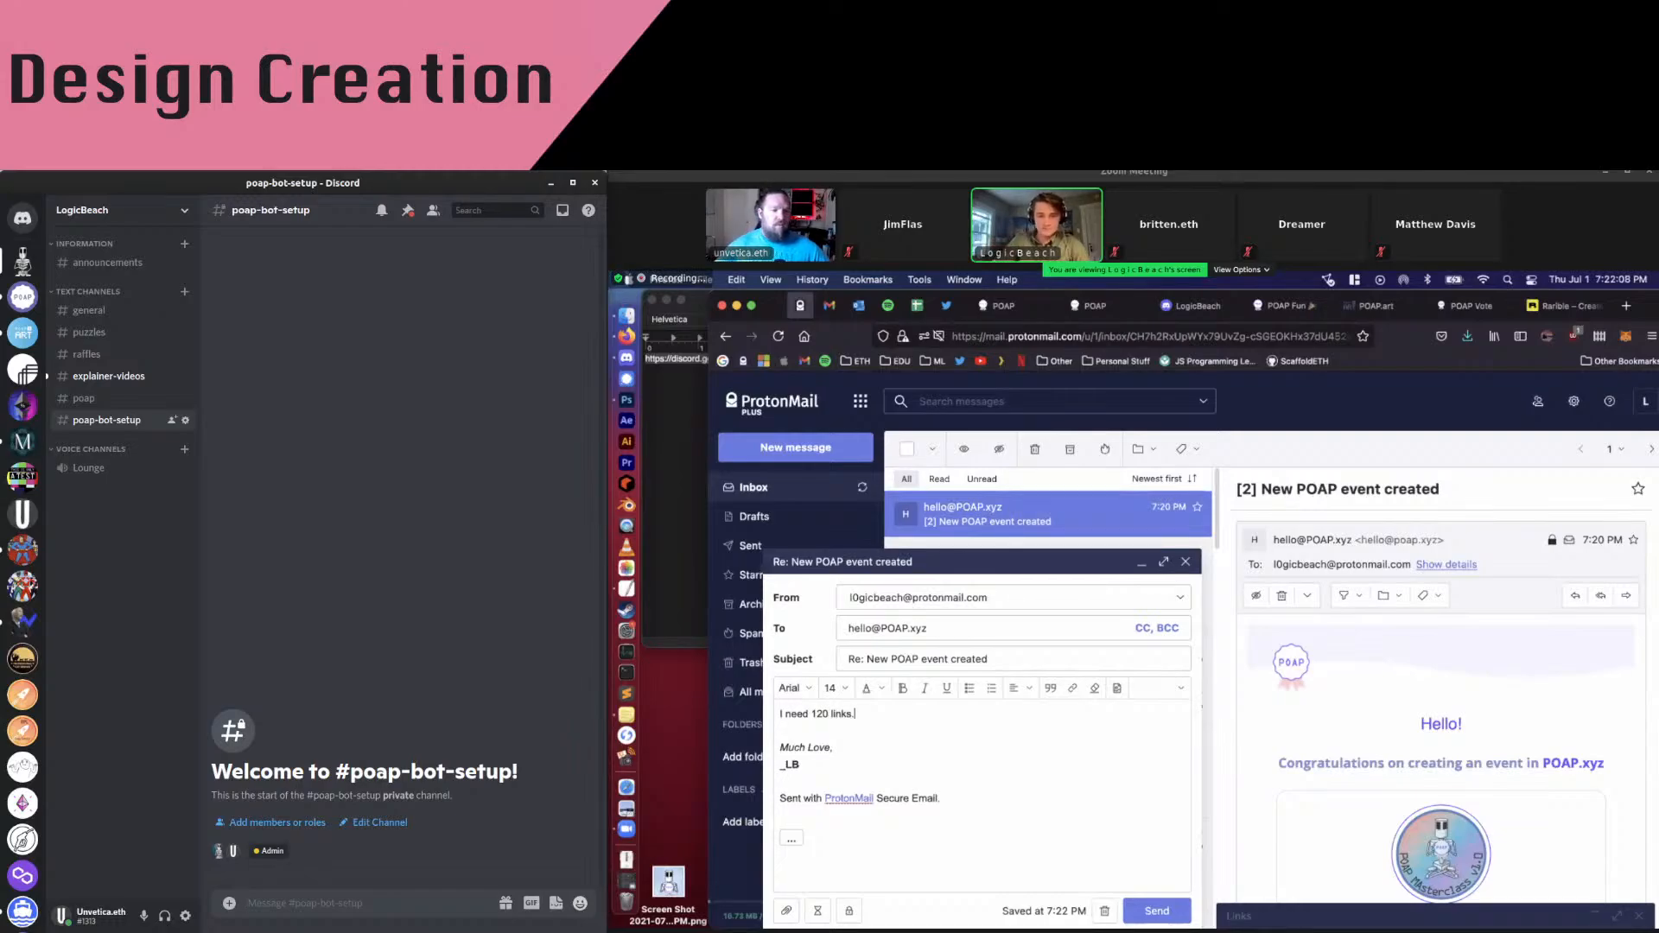
scroll(1449, 688, "down", 2)
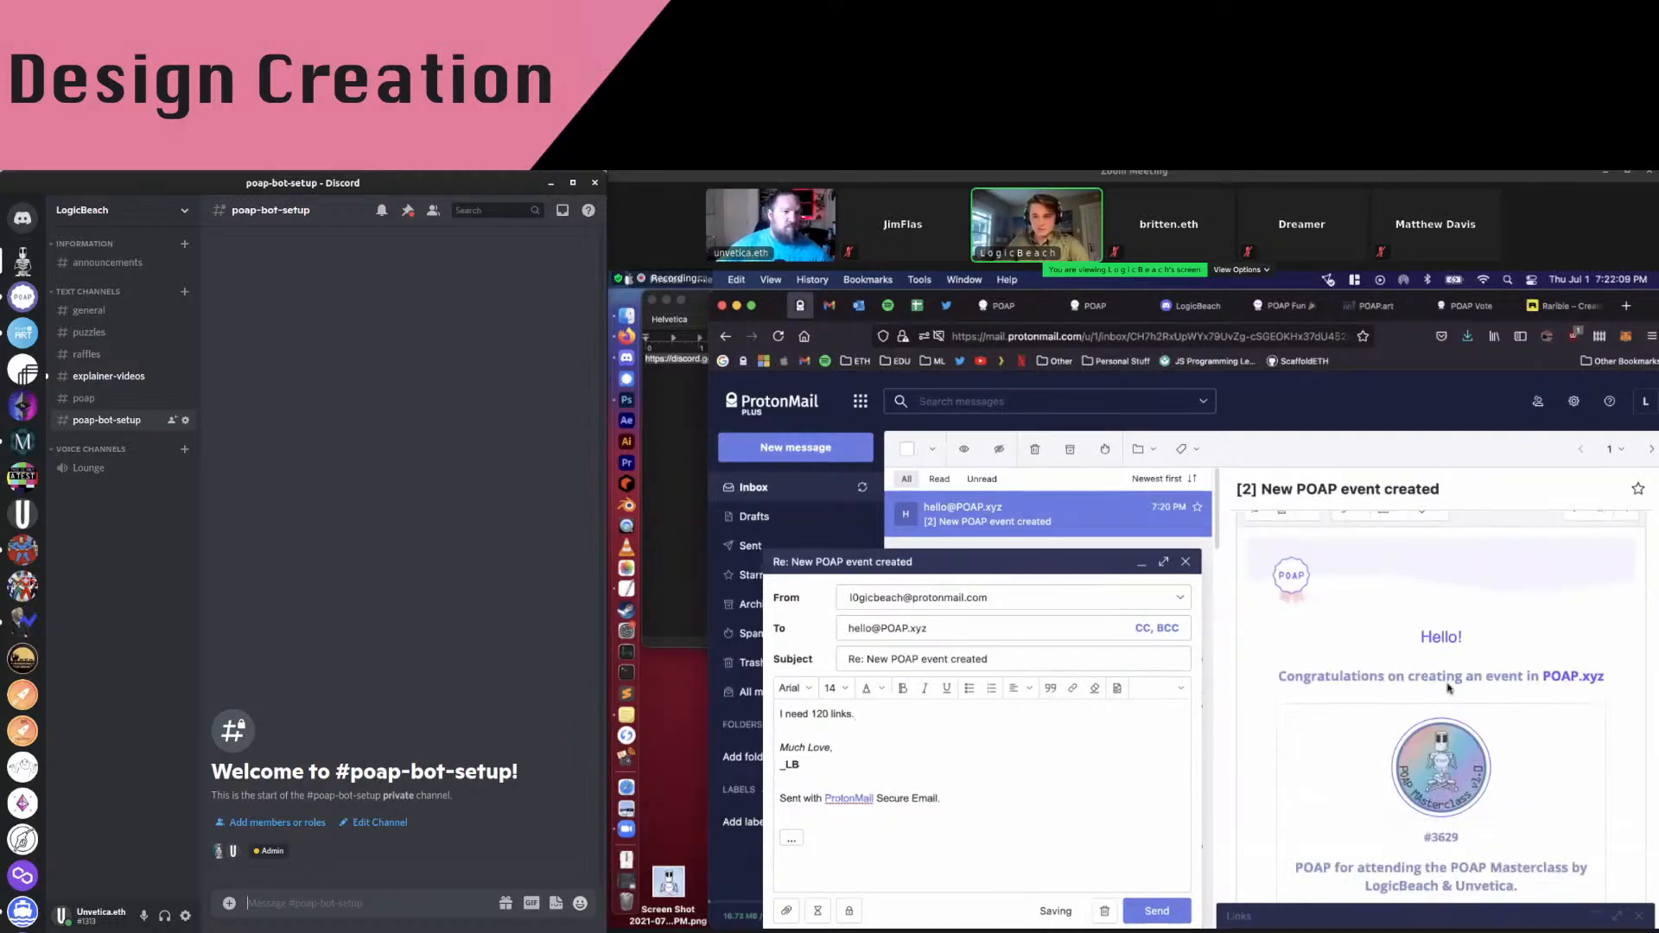
scroll(1449, 688, "down", 6)
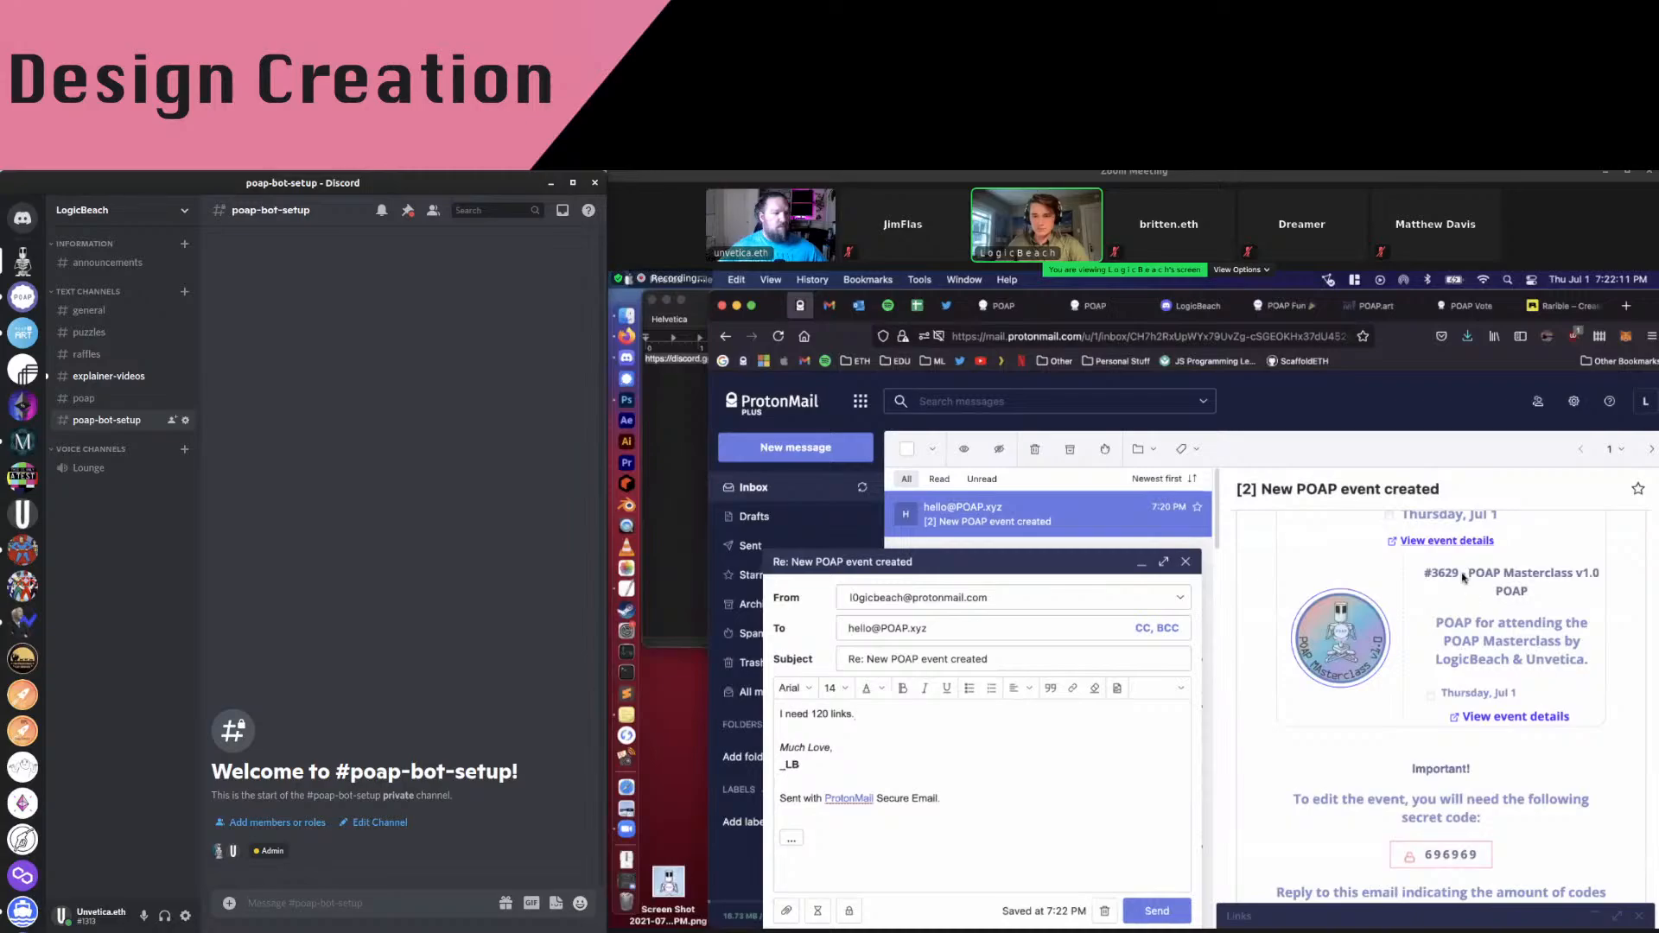
left_click_drag(1462, 577, 1409, 584)
key("ctrl+c")
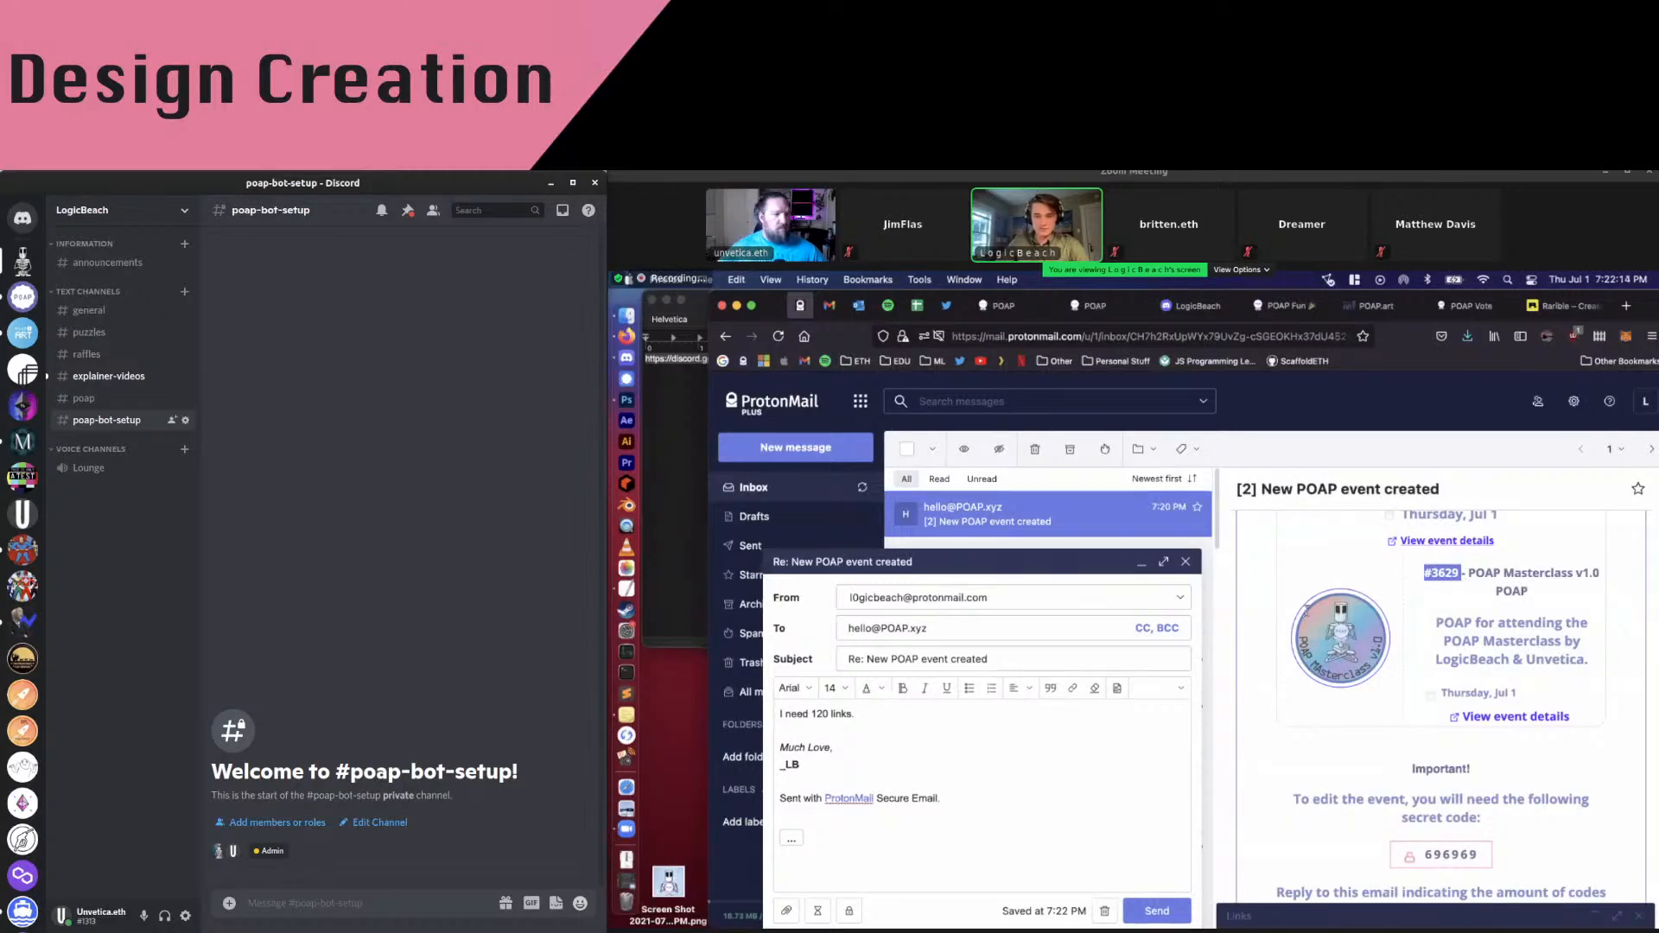
left_click(923, 722)
key("BackSpace")
type("for")
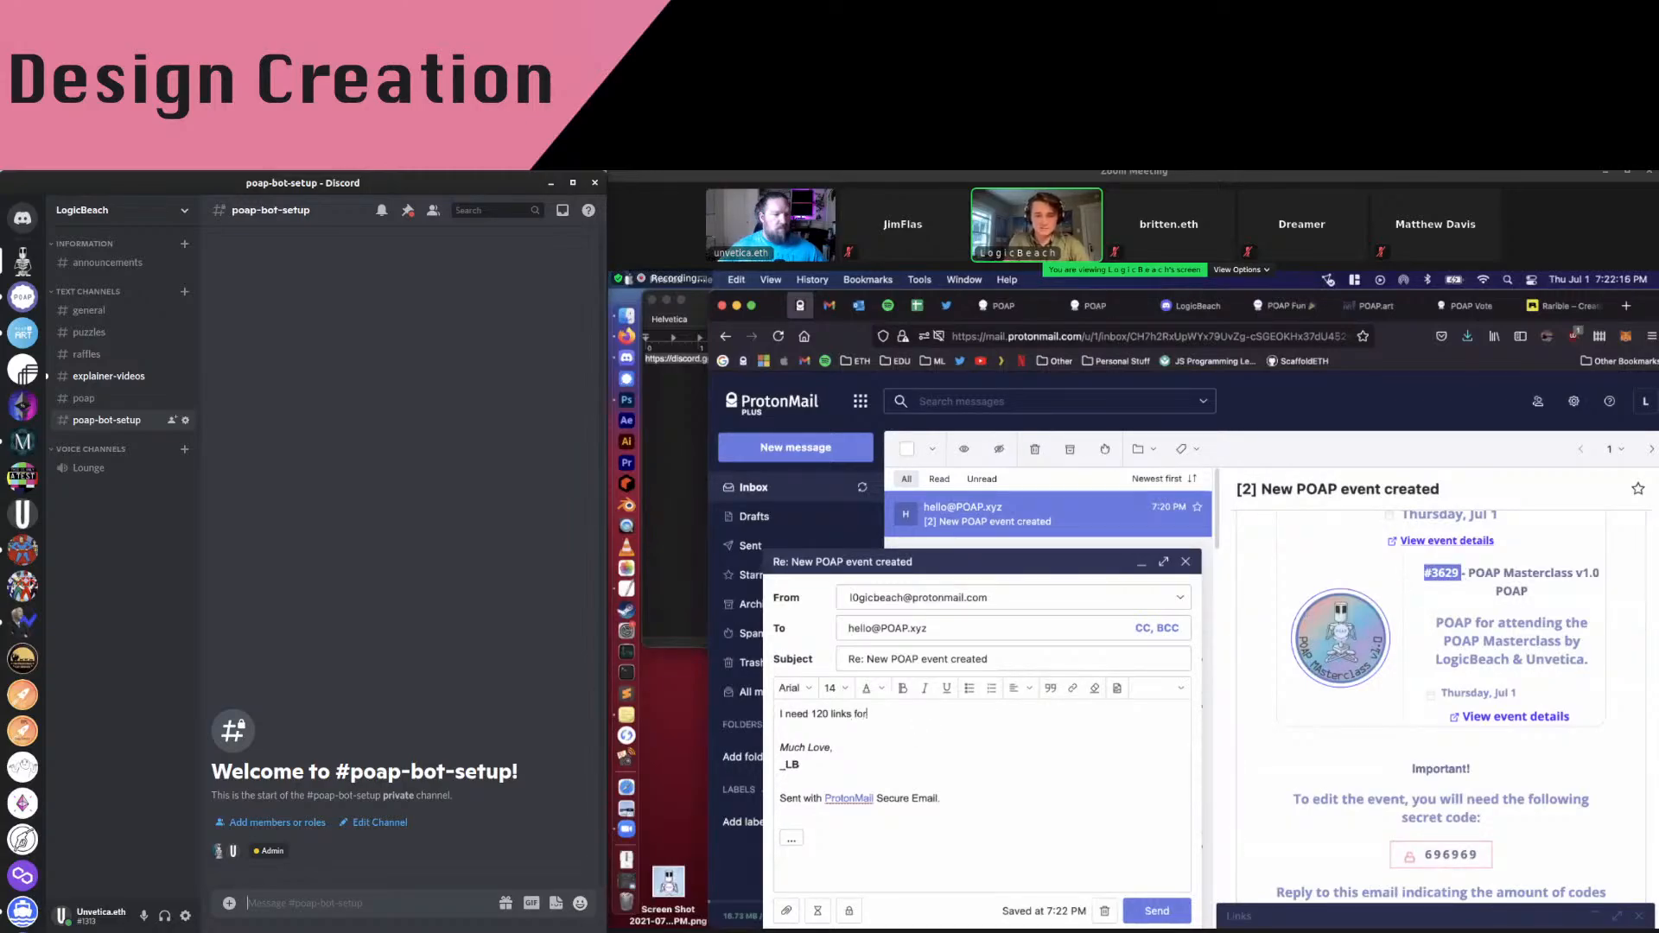
type(" POAP")
key("ctrl+v")
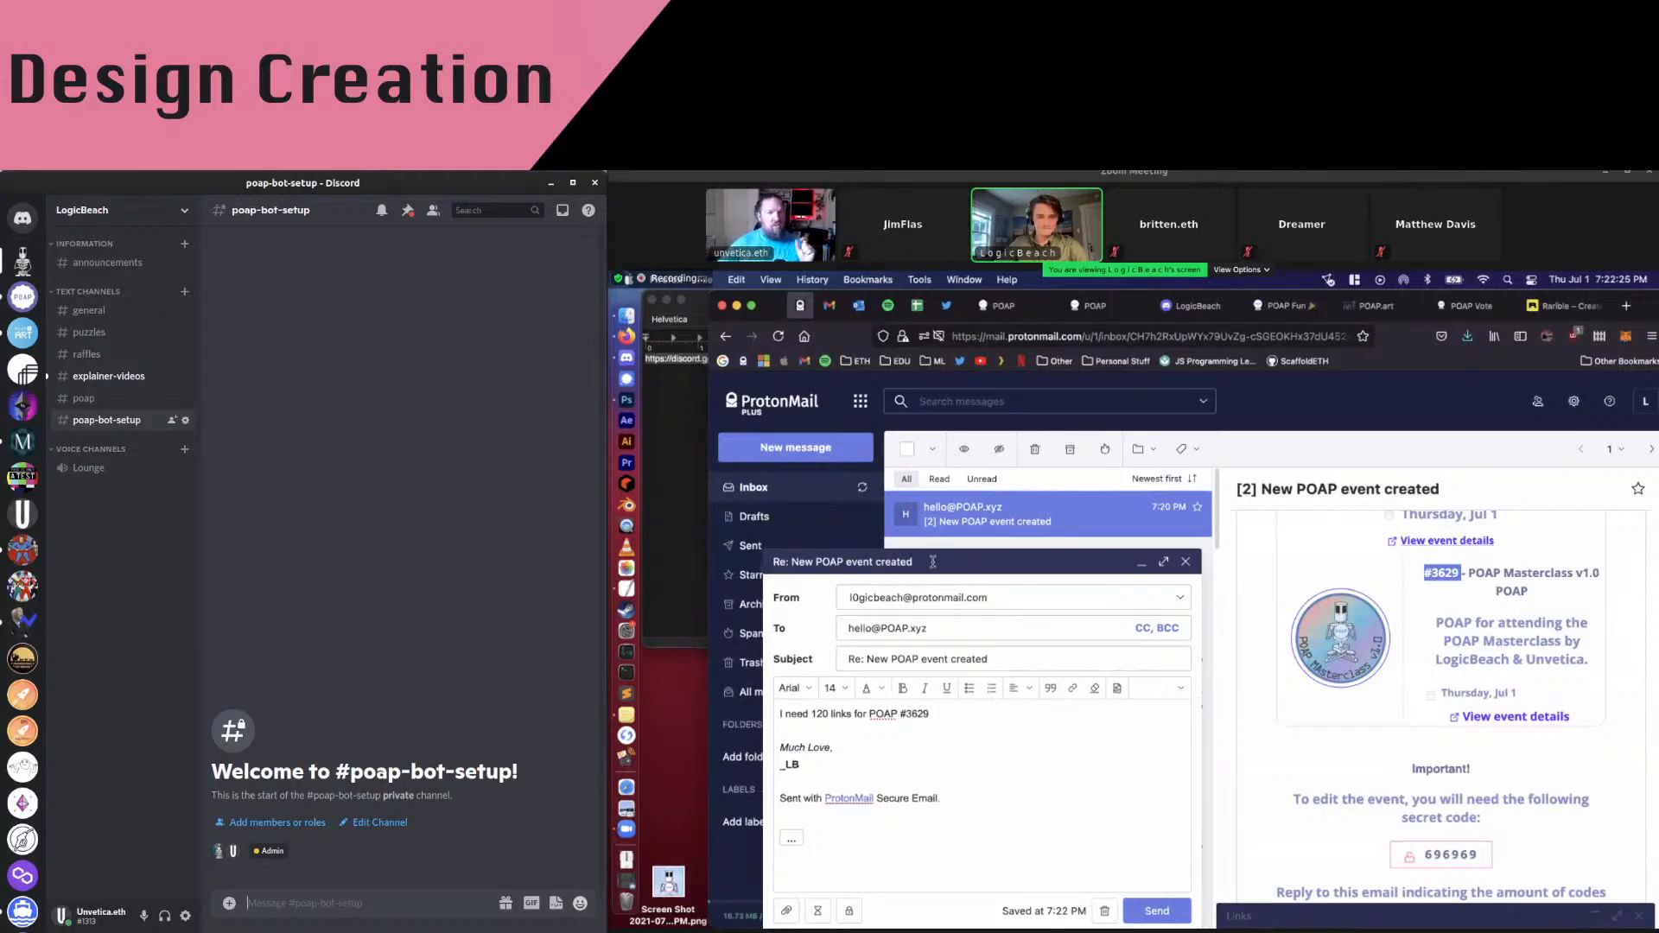
Send the reply requesting 120 links and minimize the mail window
left_click(1158, 914)
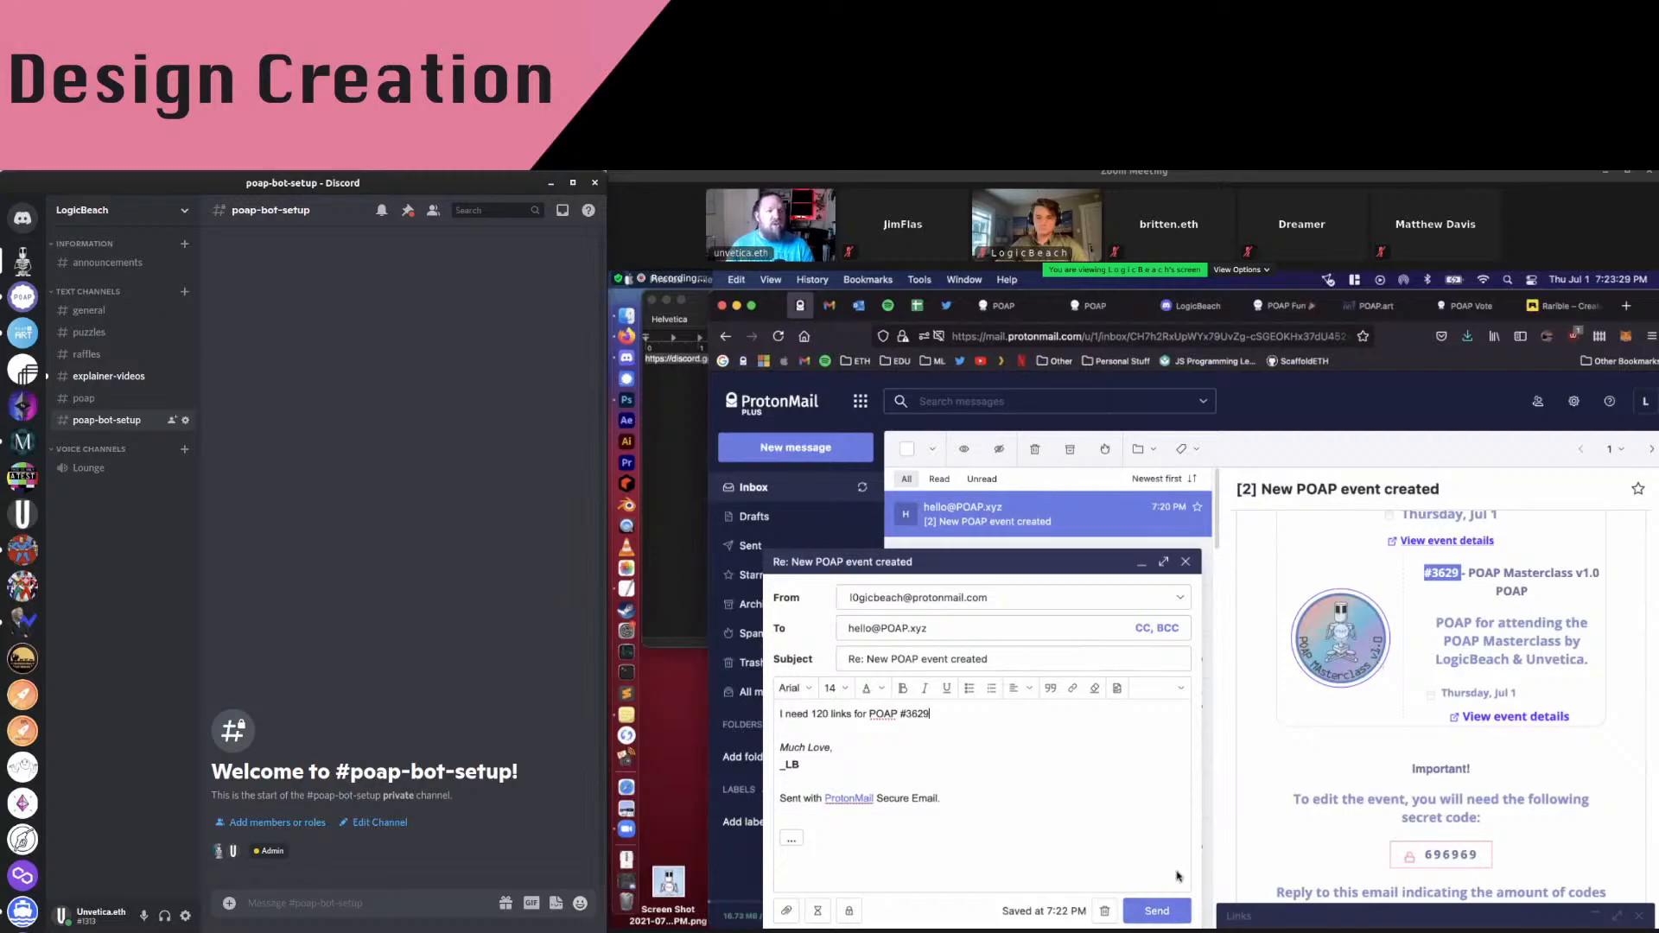
left_click(1157, 910)
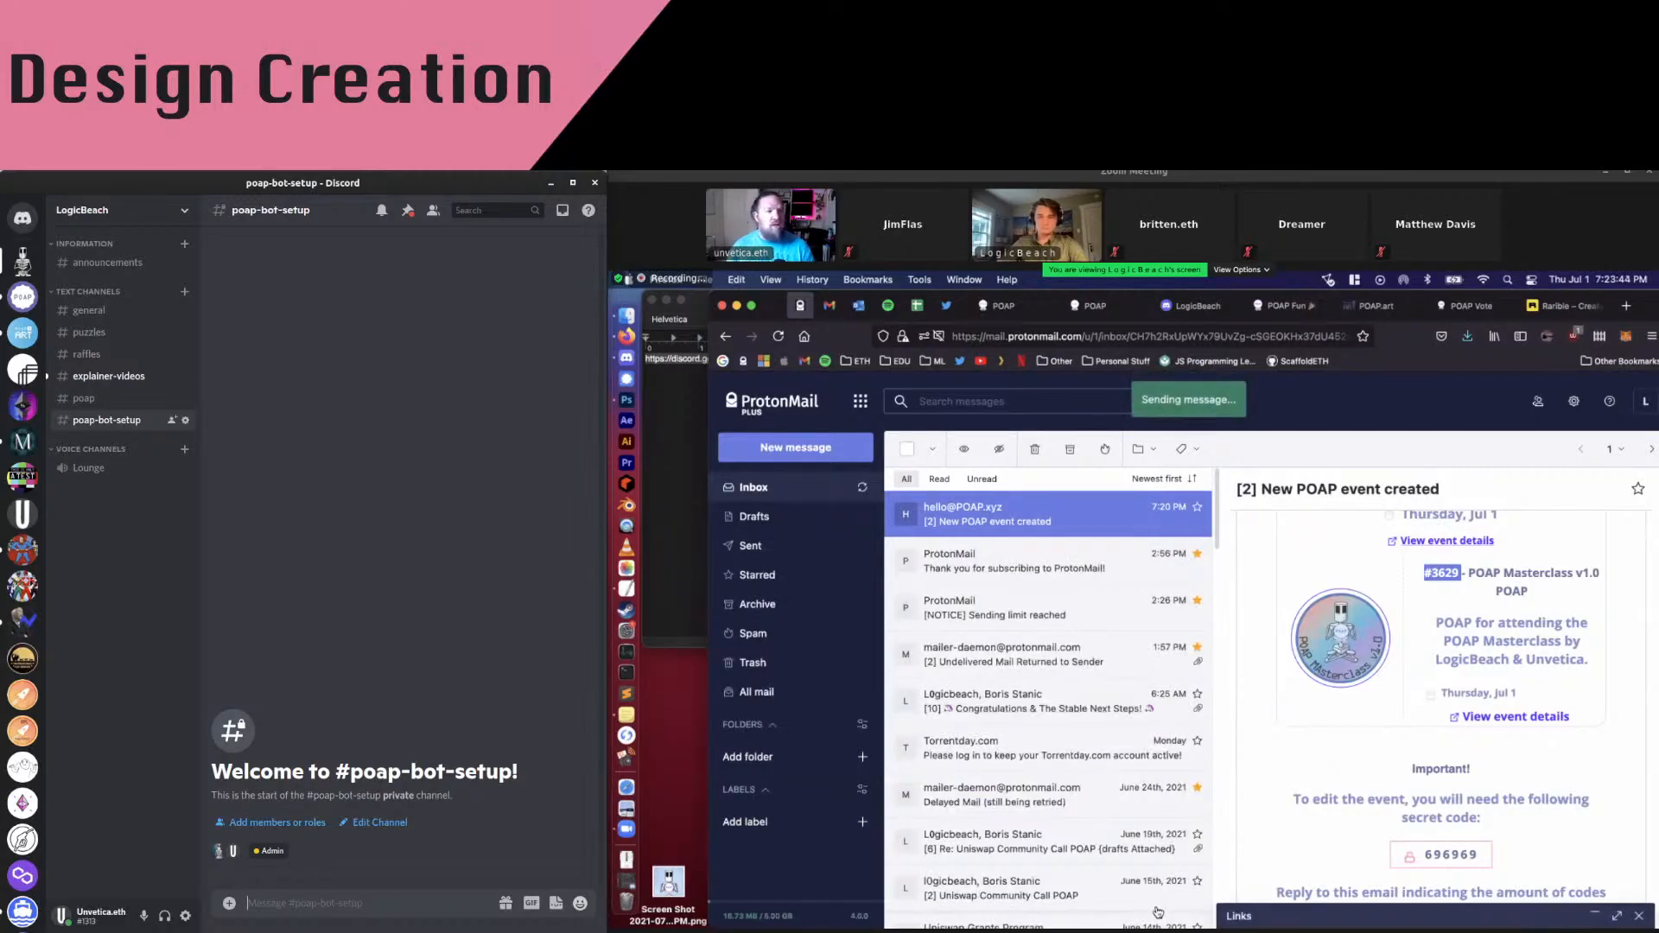
key("super+m")
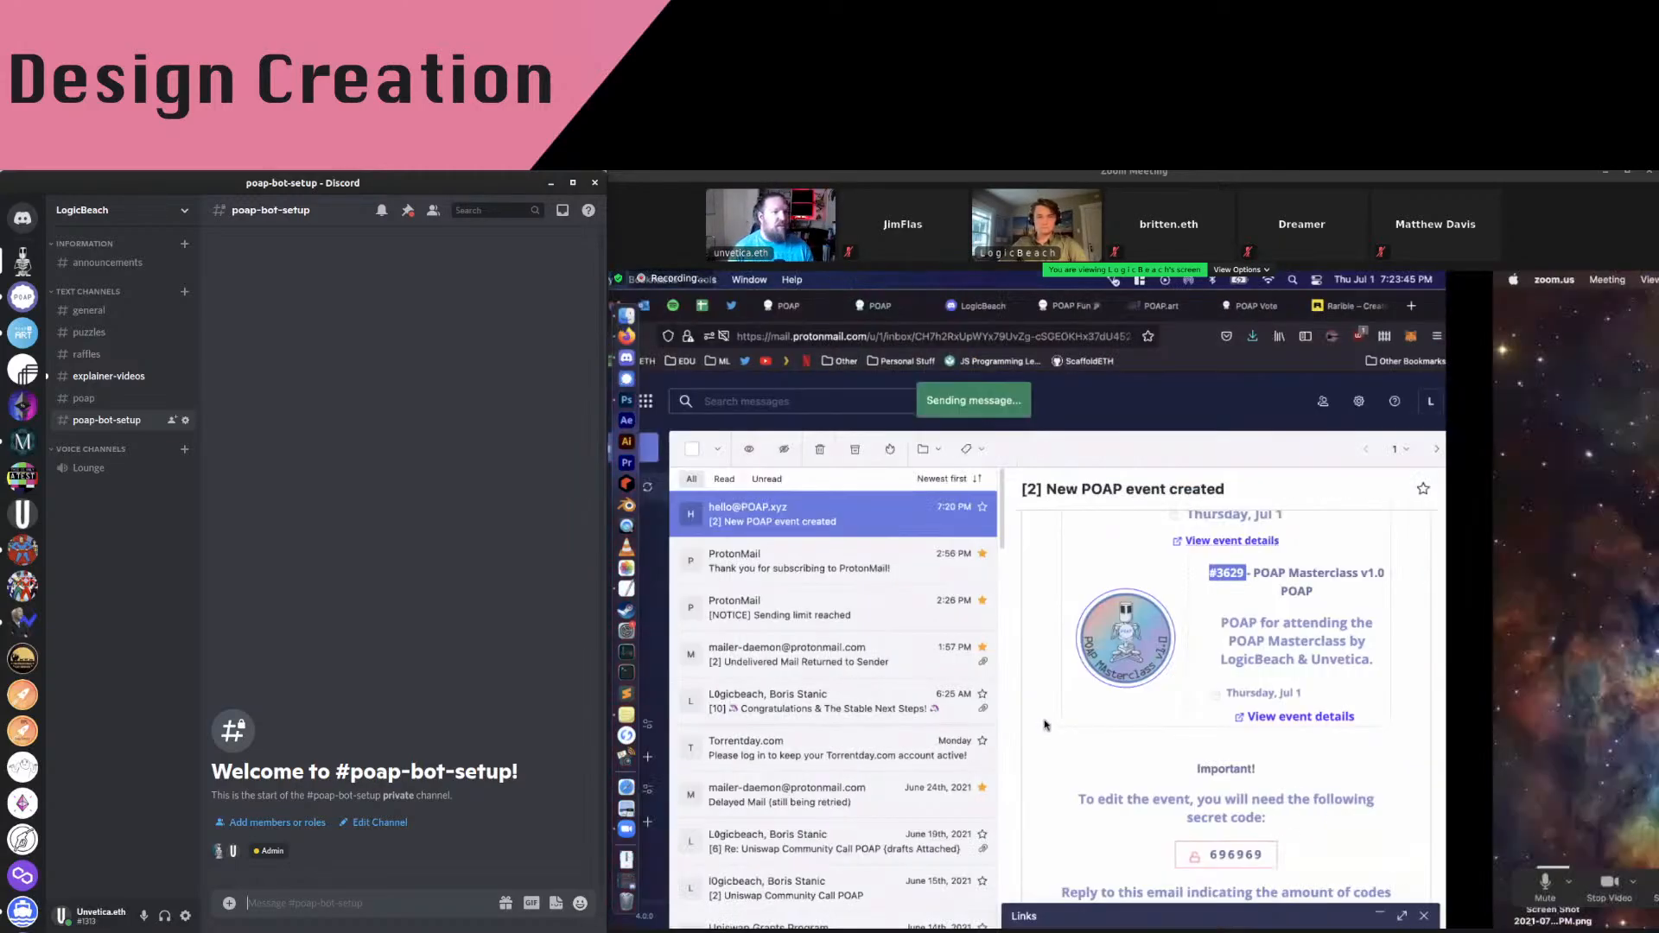
Open Mission Control and switch to Desktop 4 with the Photoshop POAP badge
key("ctrl+Up")
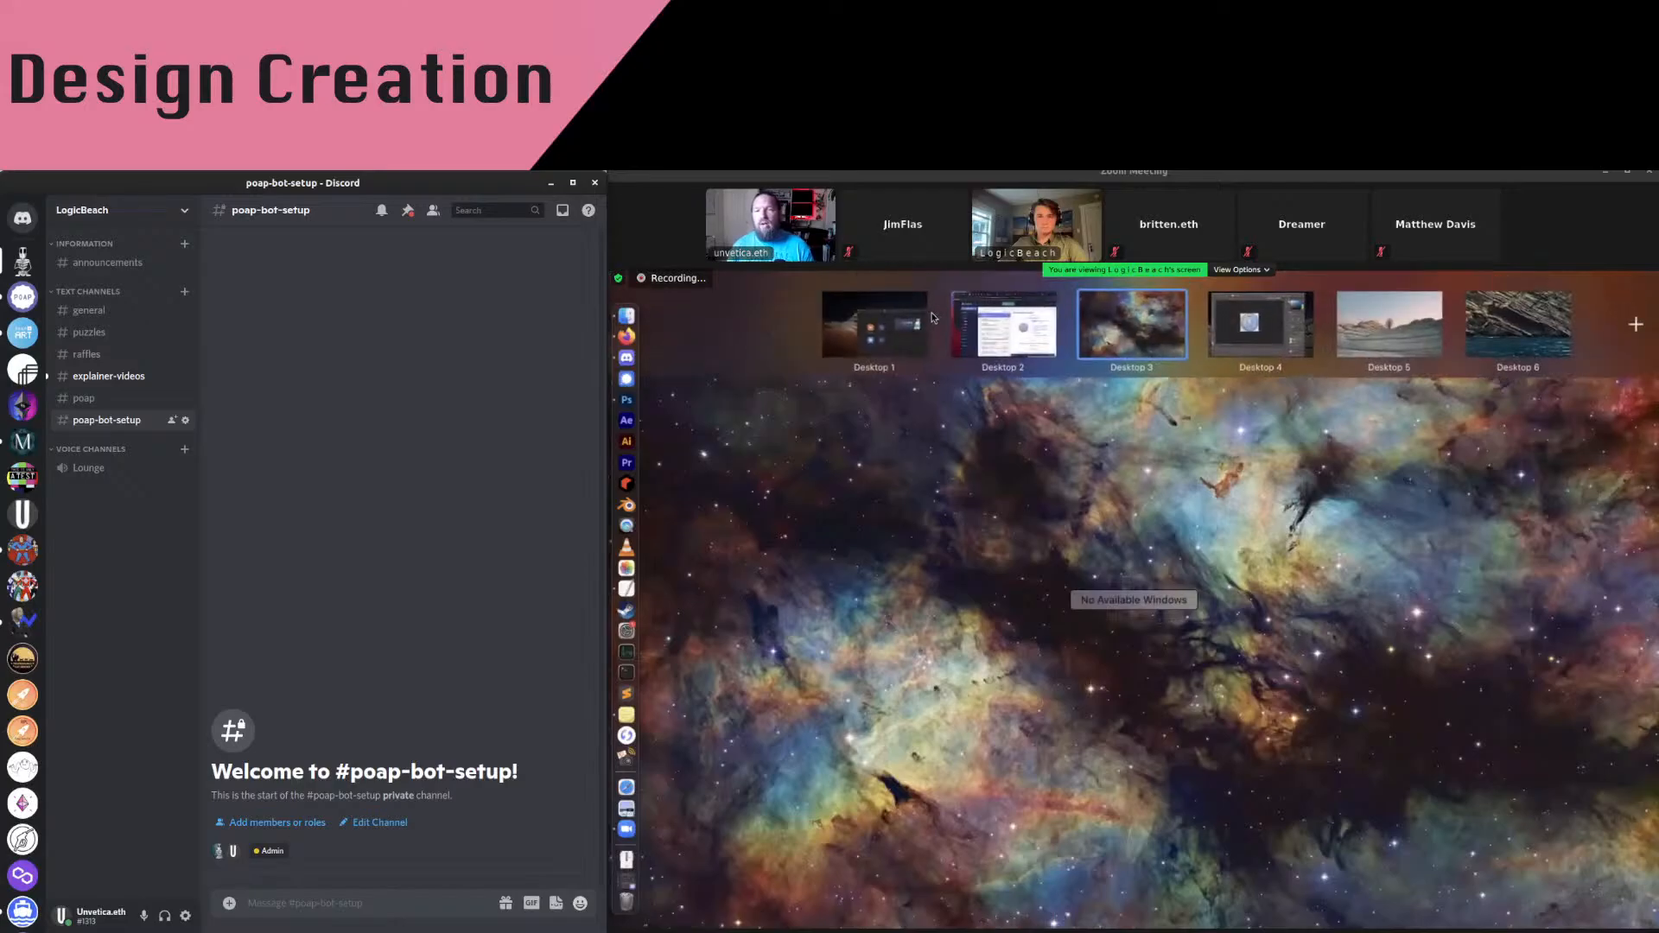
left_click(1253, 340)
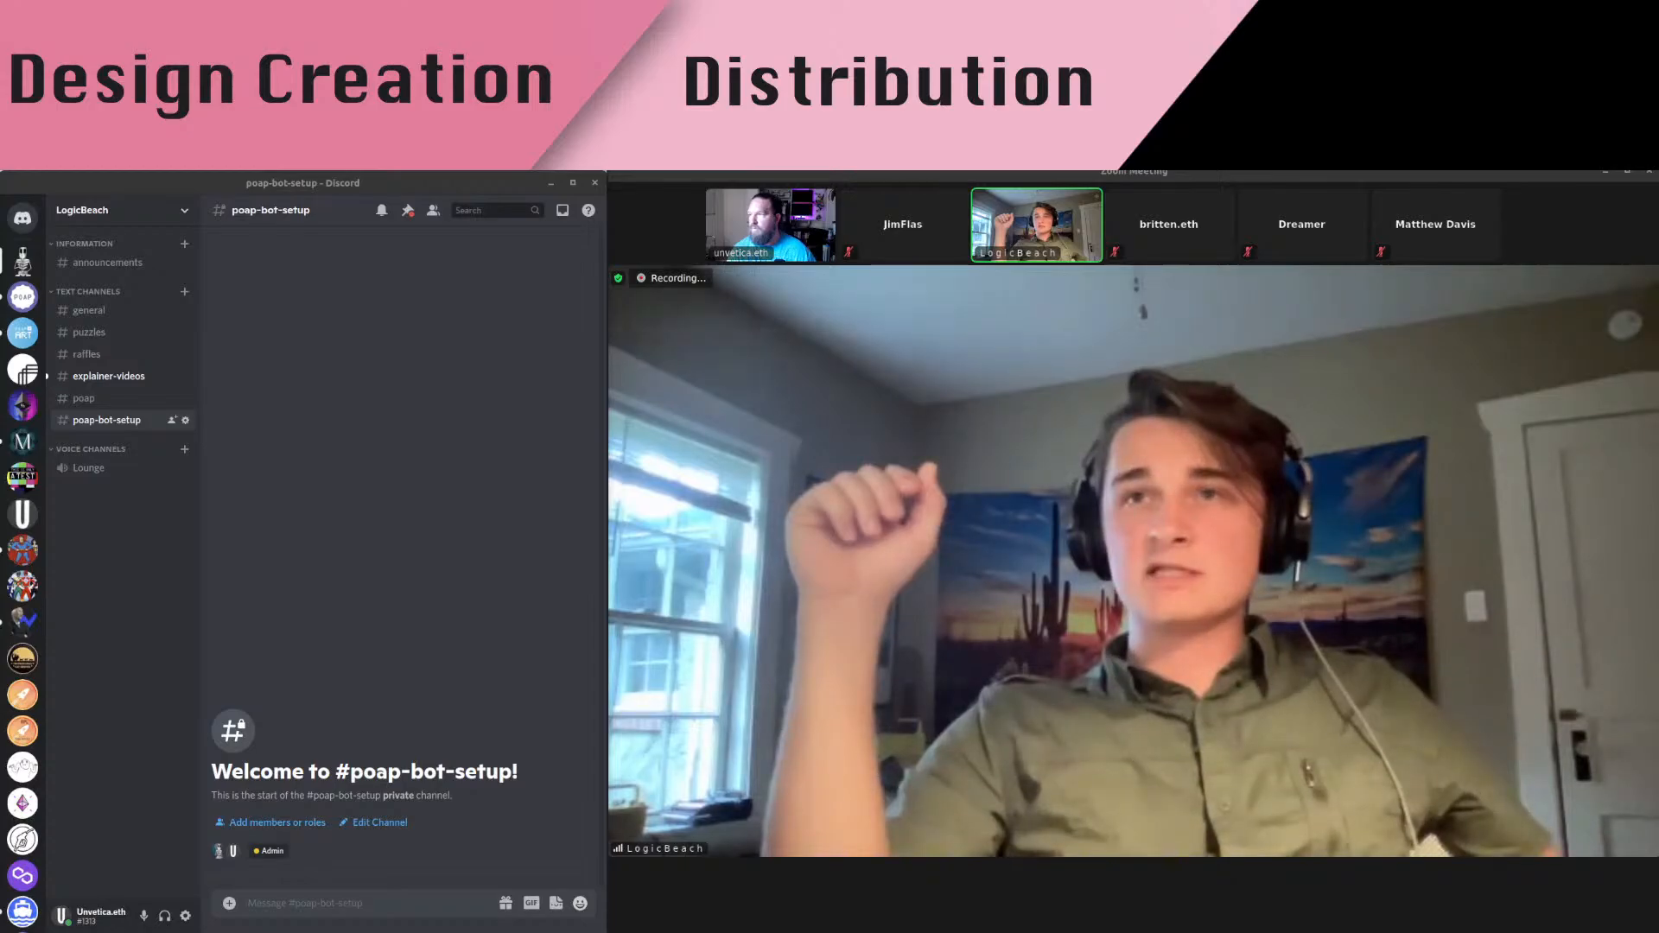
key("alt+Tab")
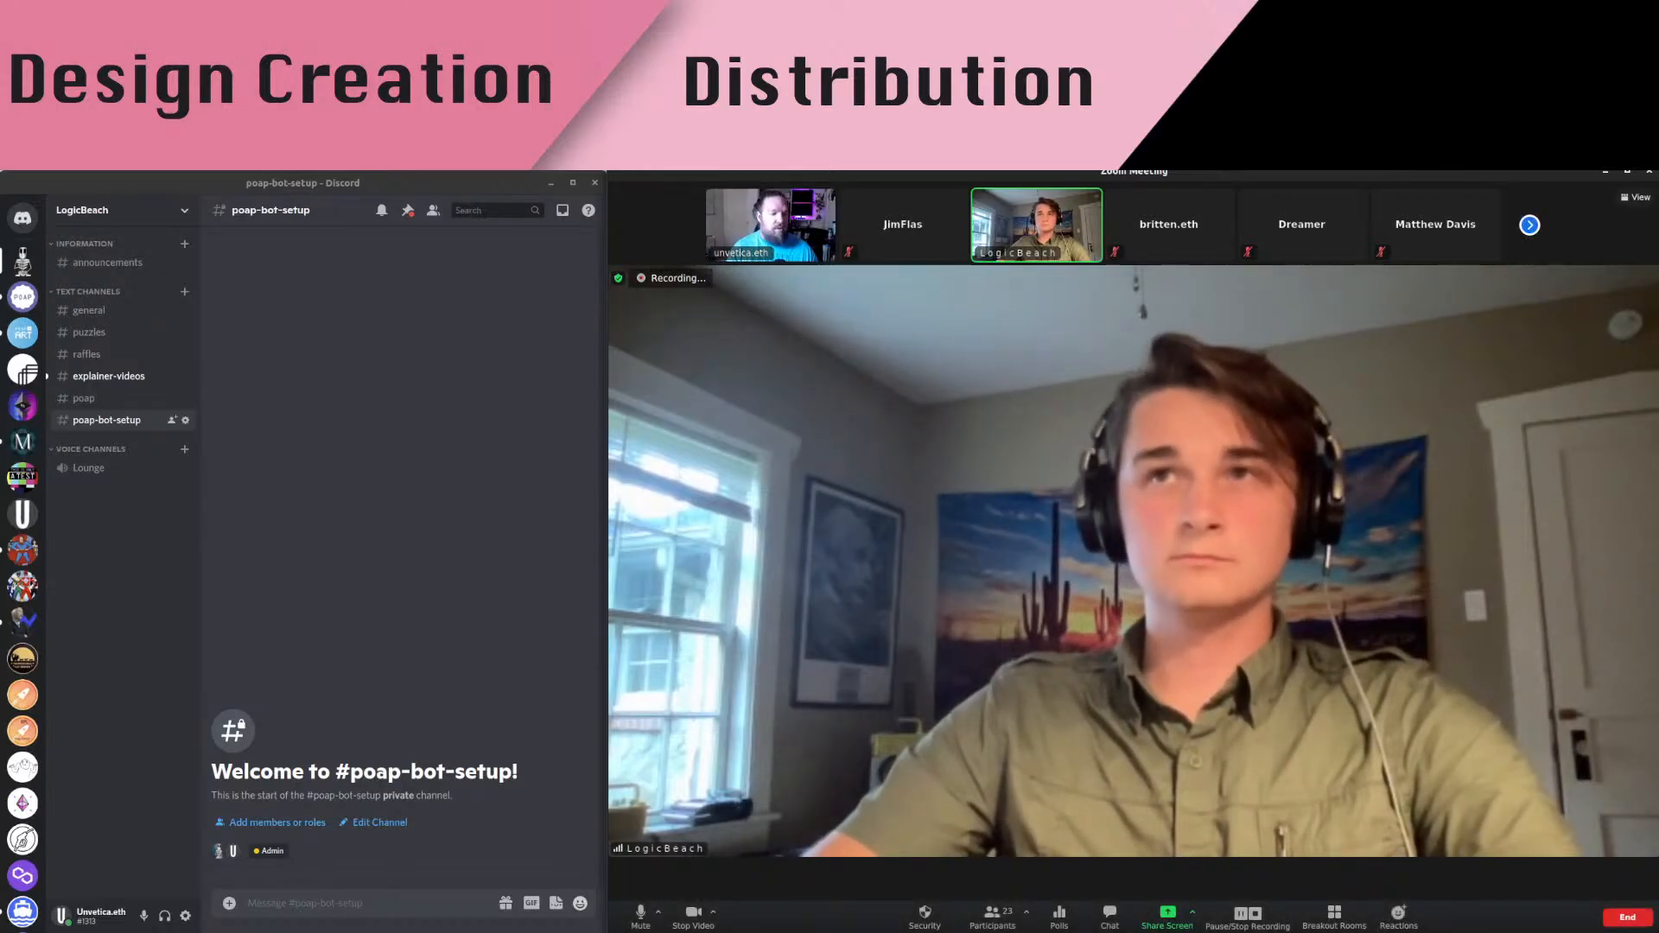
key("alt+Tab")
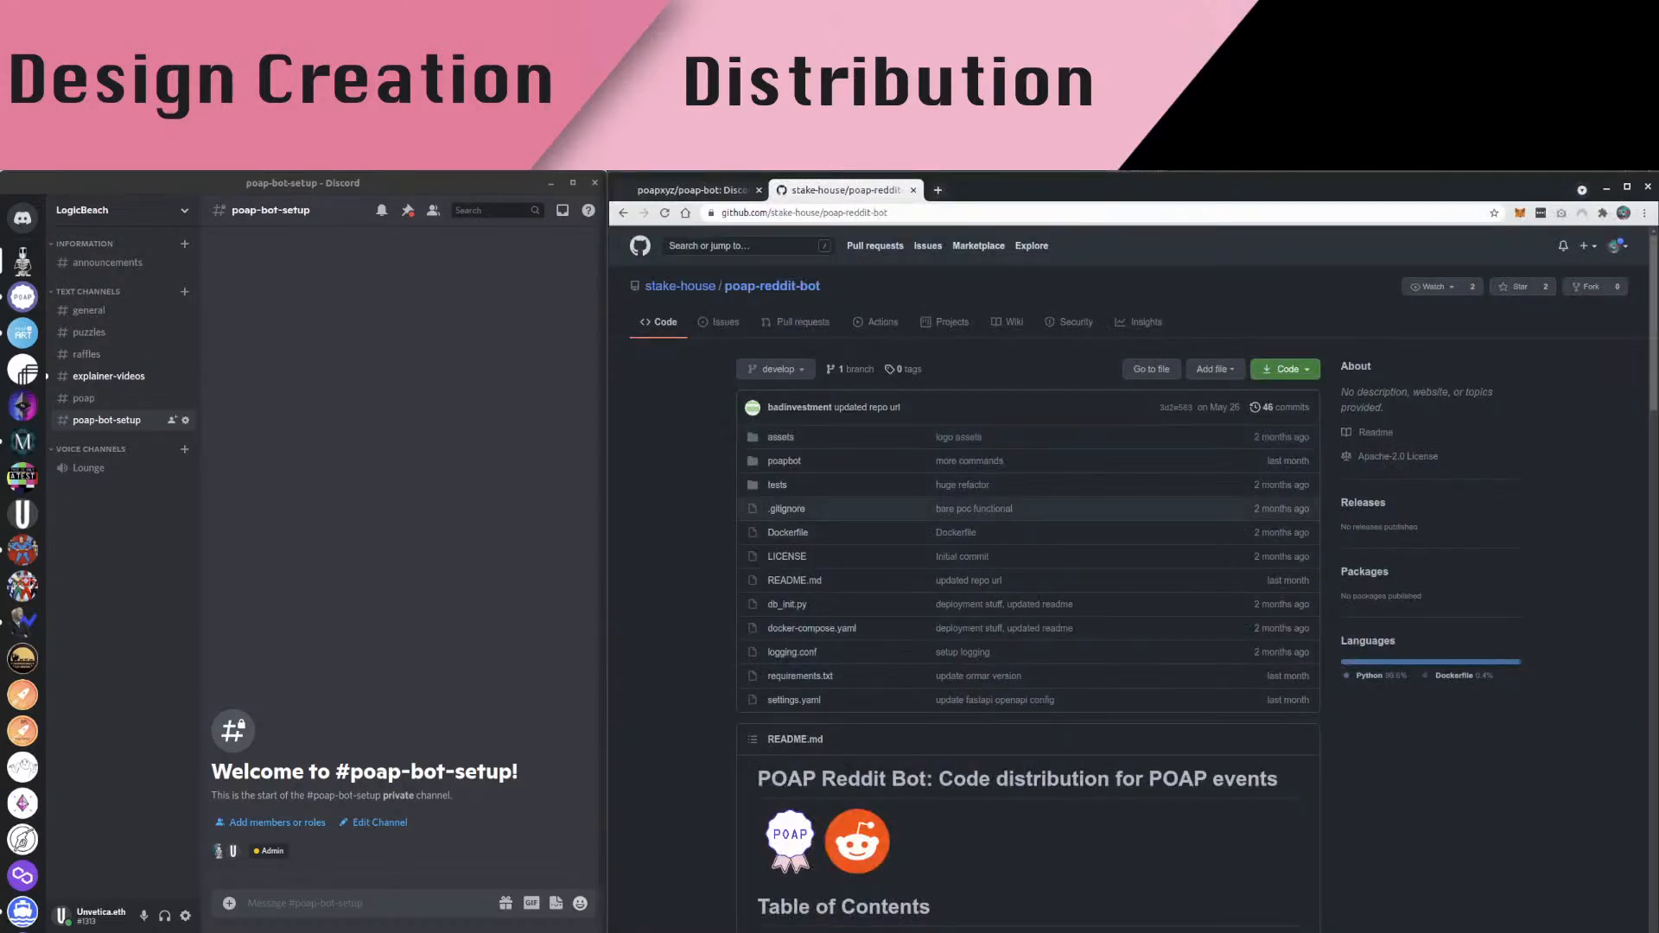
key("alt+Tab")
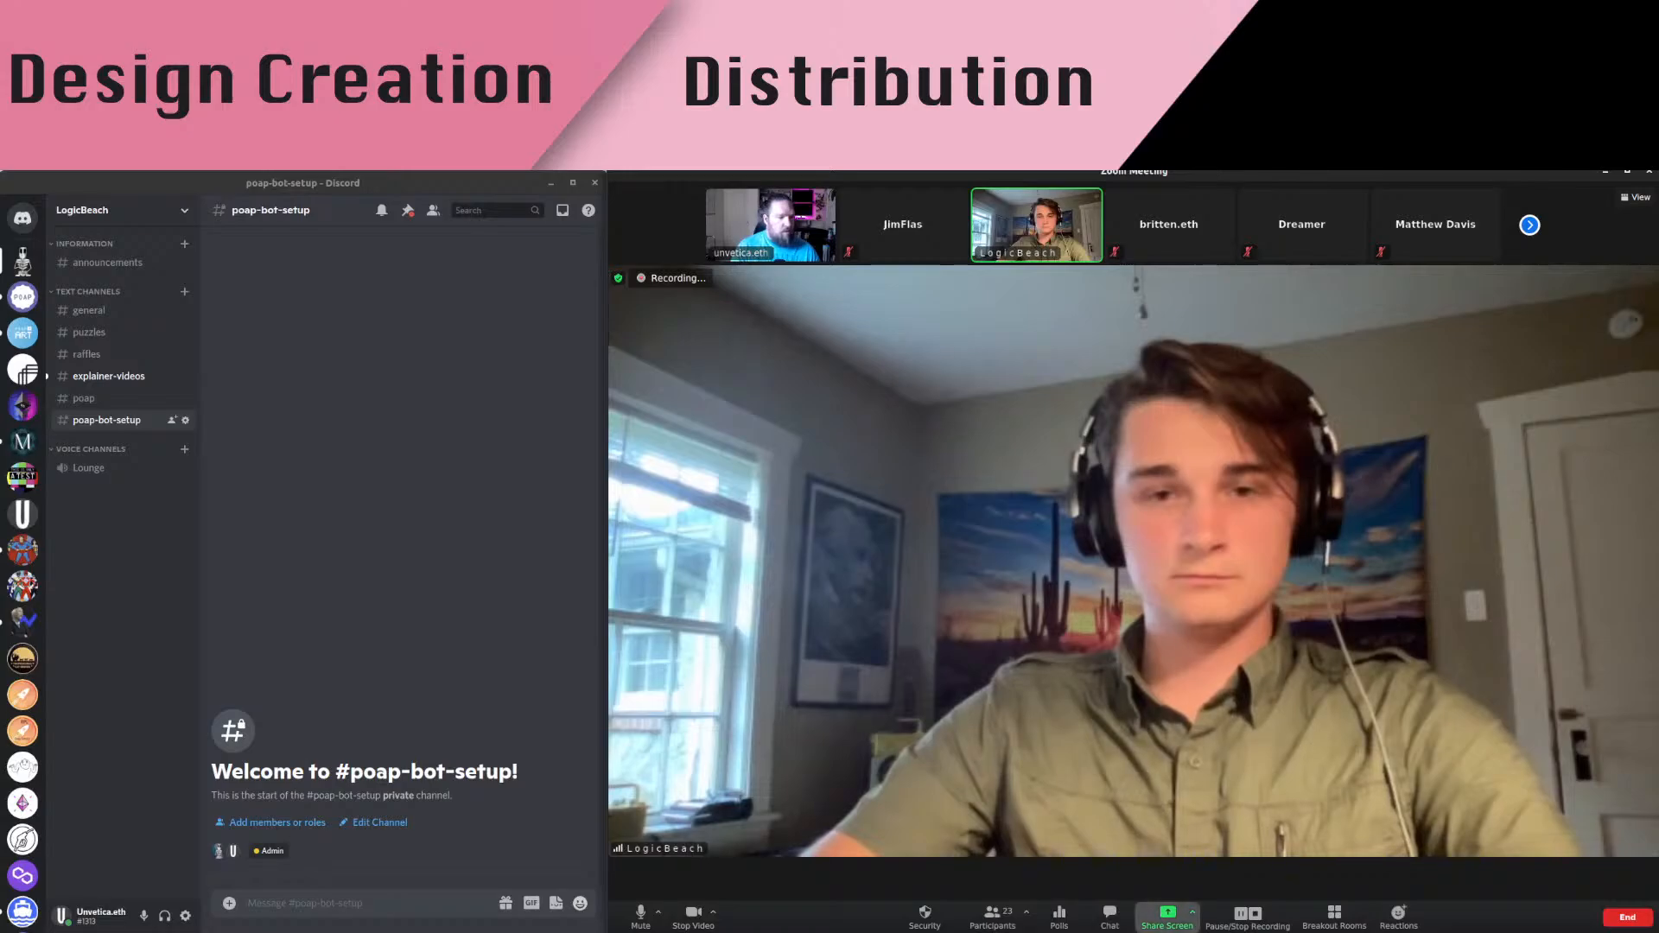
Share the poap-reddit-bot Chrome window in the meeting, then open the poapxyz/poap-bot tab
left_click(1167, 917)
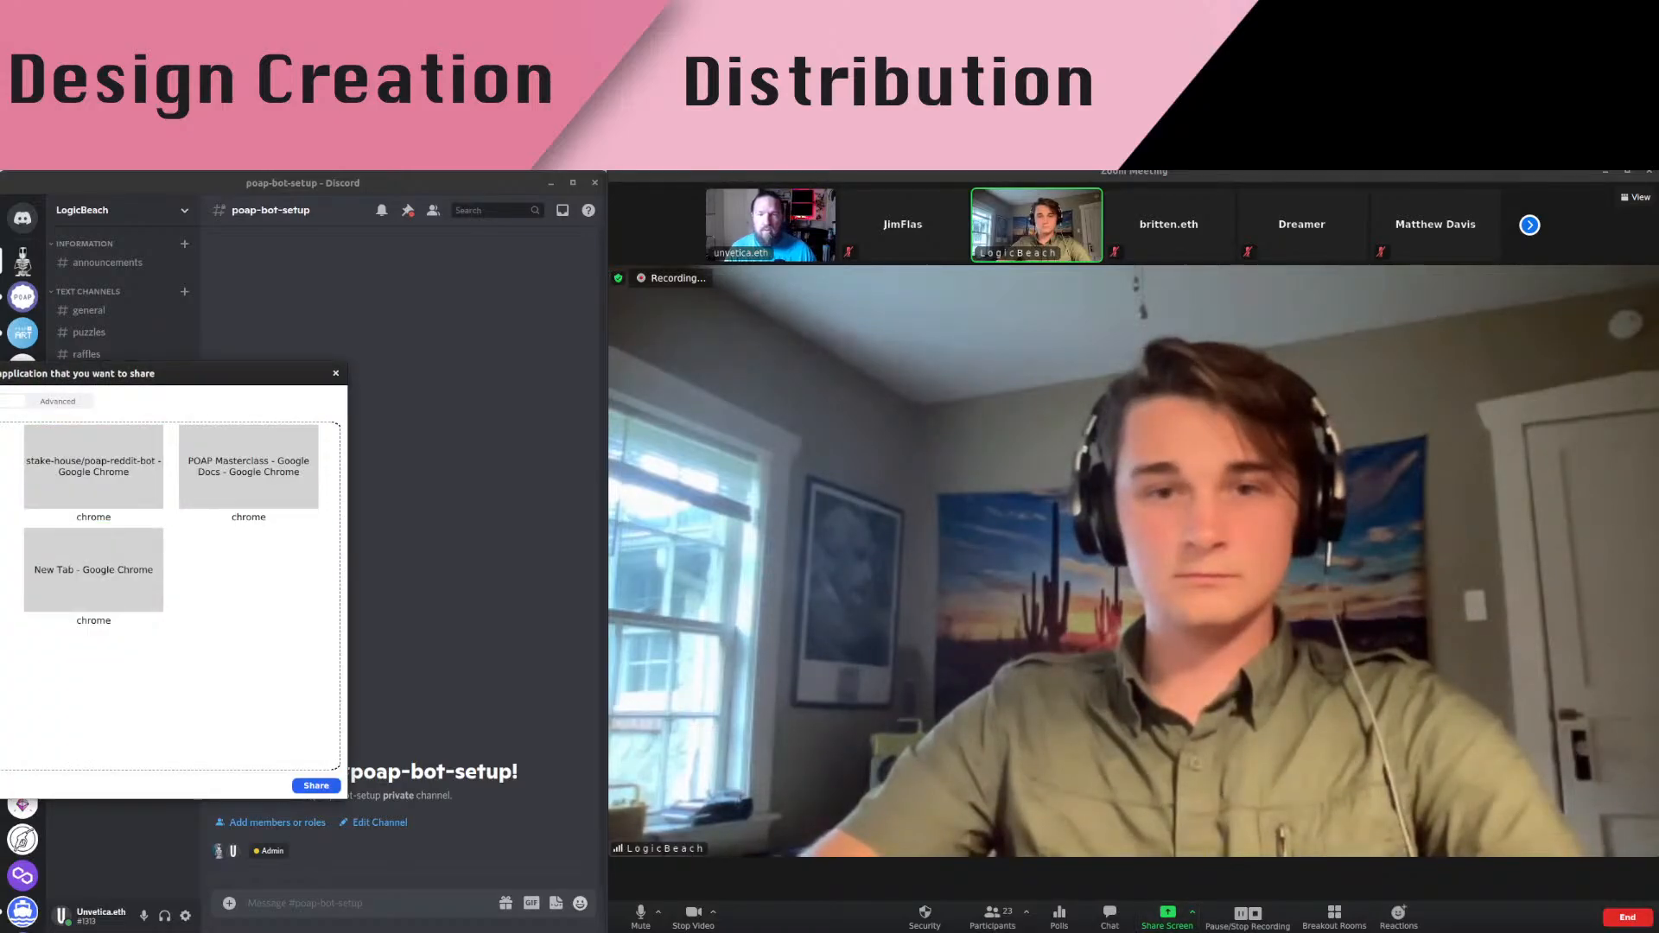
left_click(94, 471)
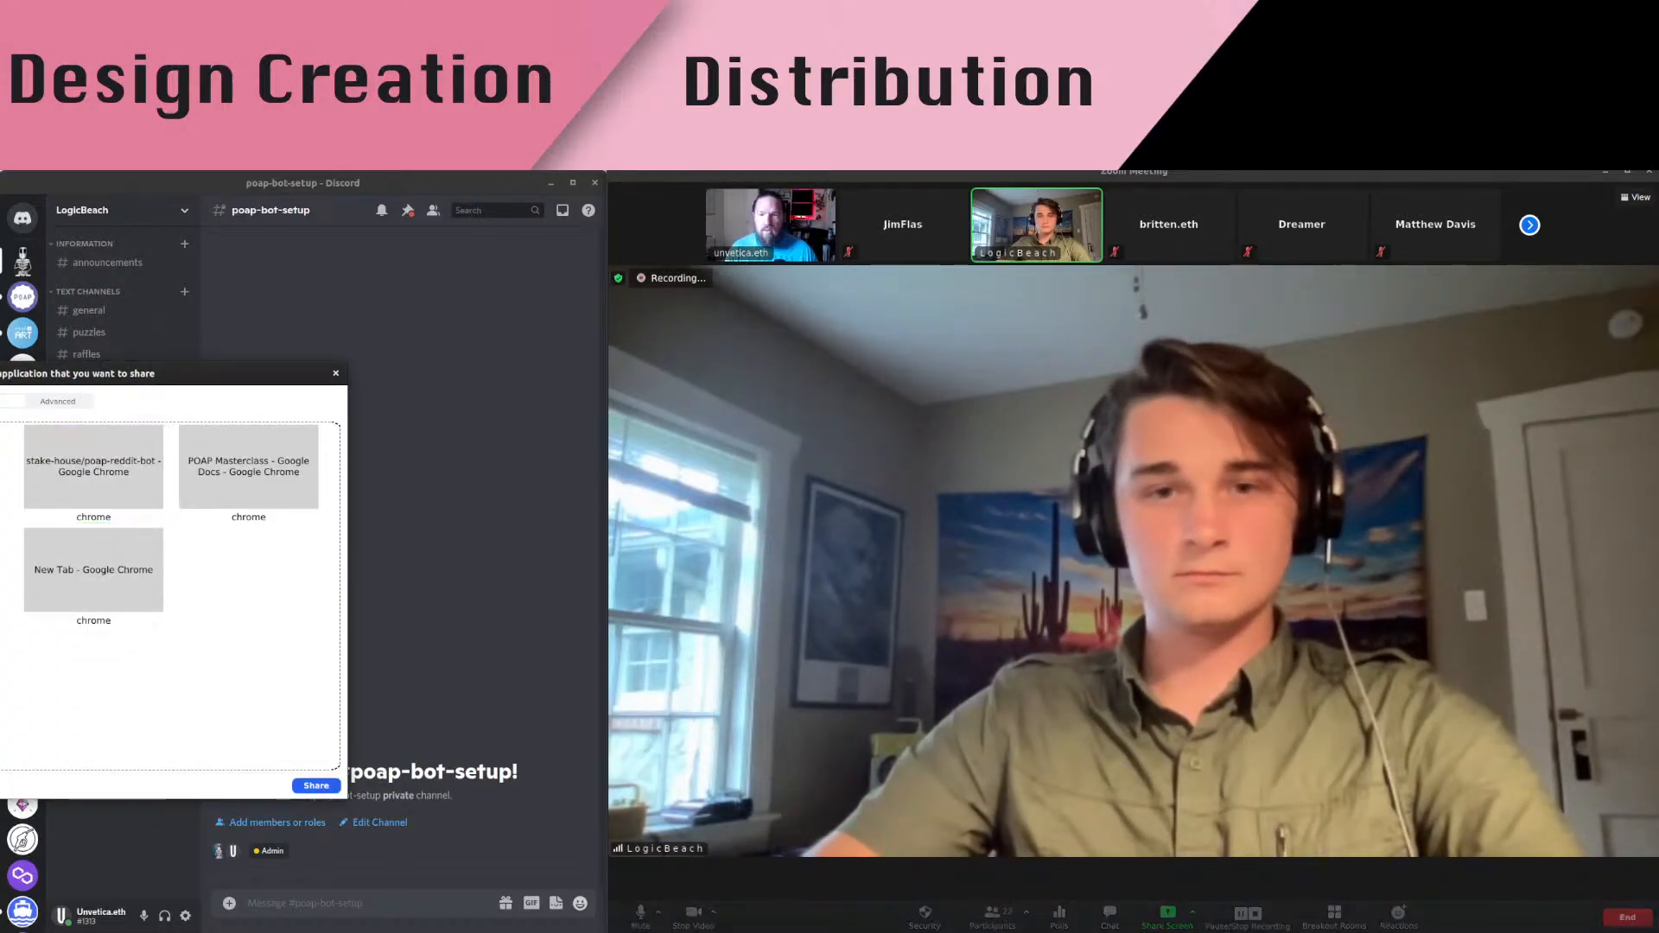
left_click(58, 401)
left_click(316, 785)
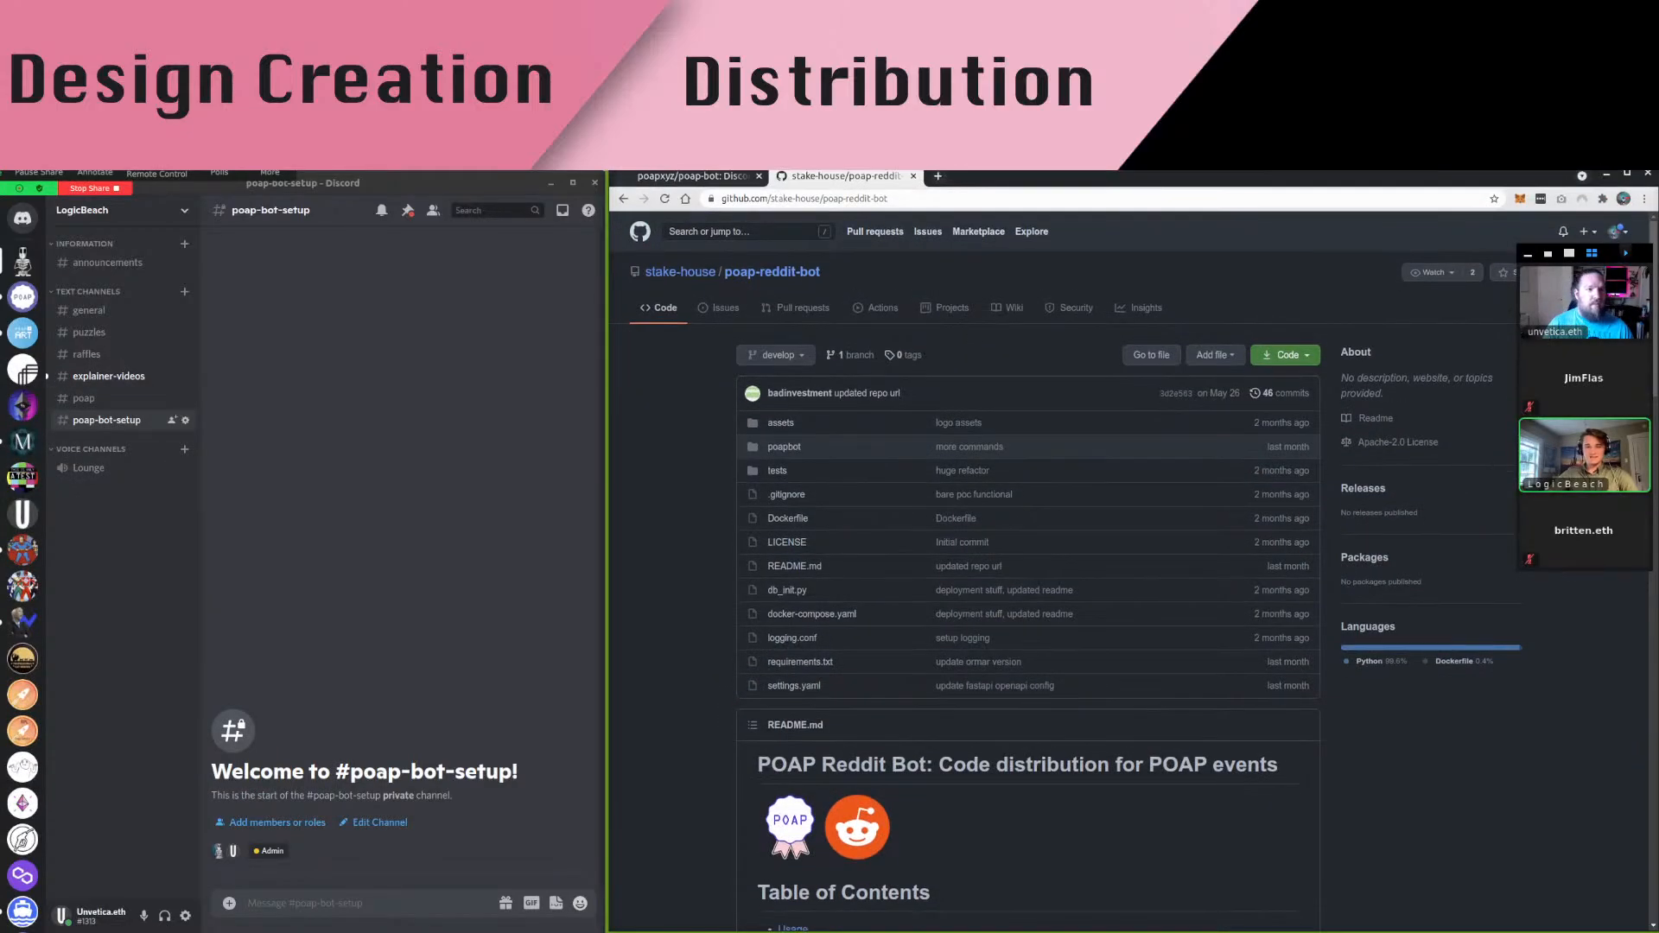
left_click_drag(1584, 254, 907, 932)
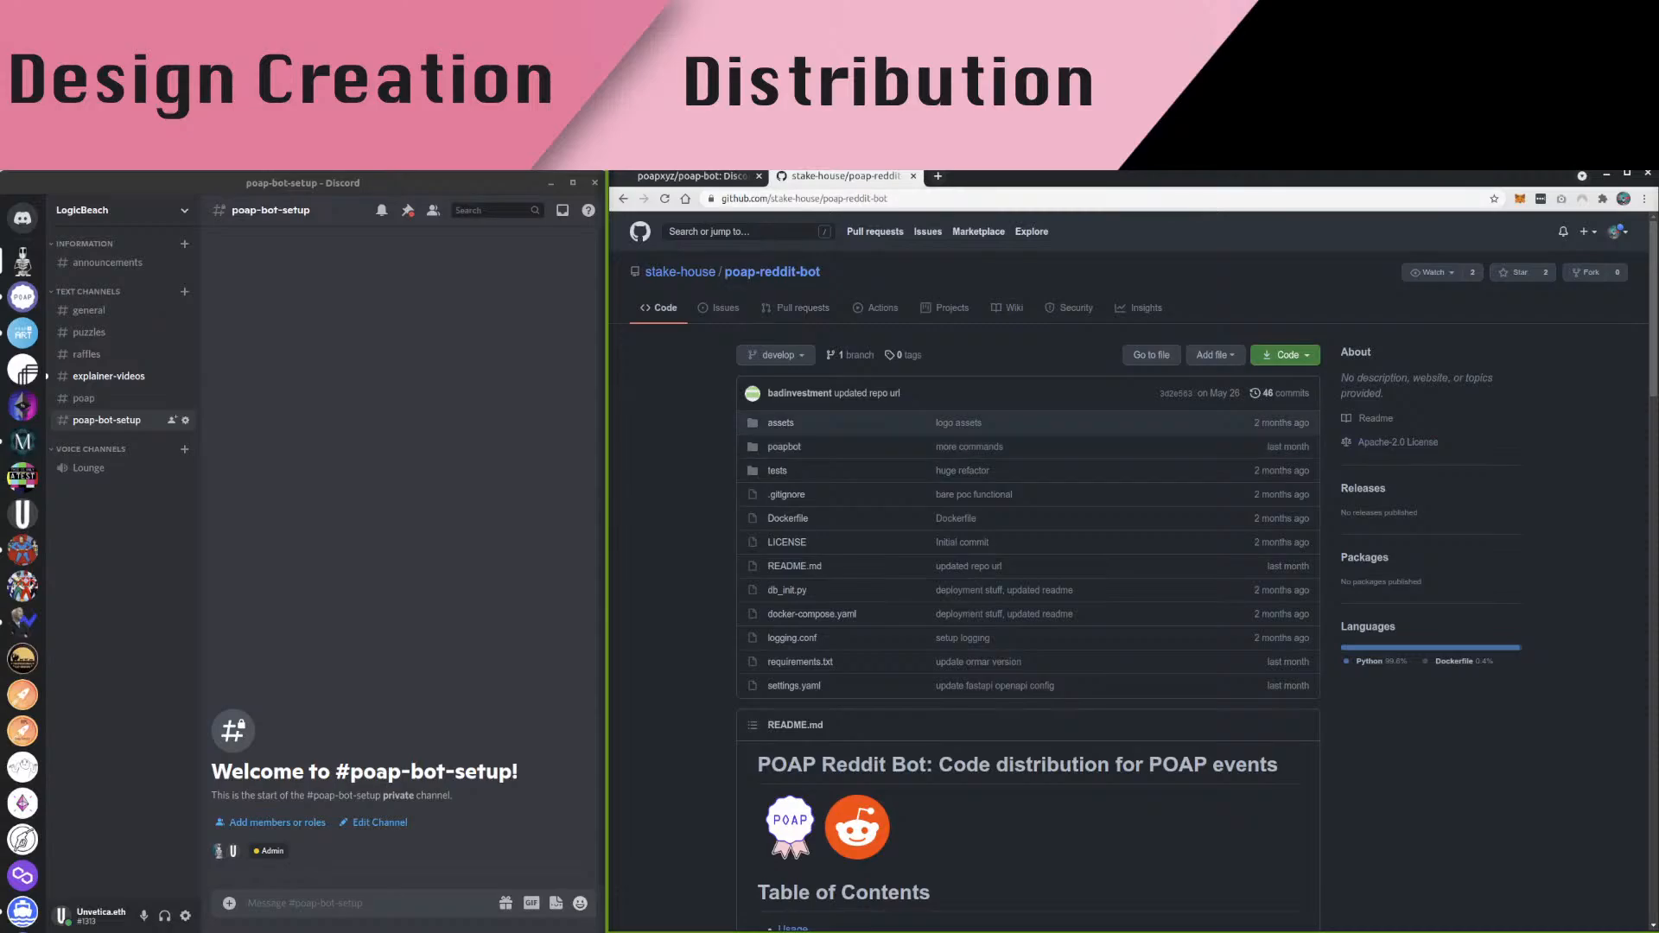
left_click(726, 177)
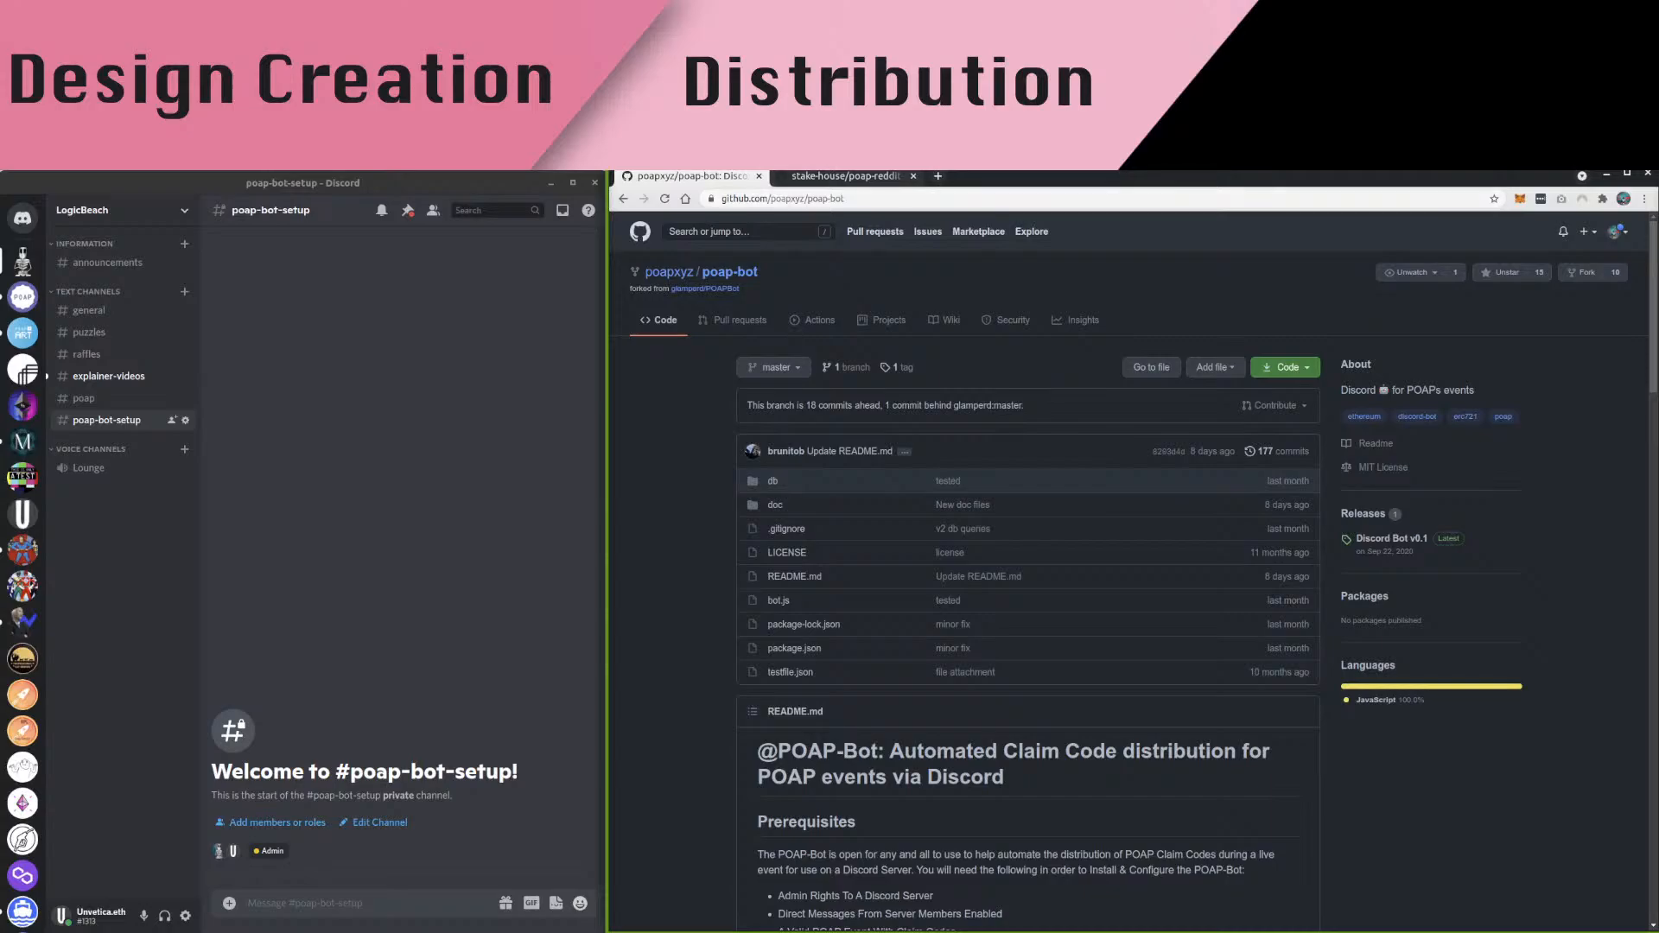
Post 'POAP Bot GitHub Repo:' with the copied poap-bot repository URL in #general
key("ctrl+l")
key("ctrl+c")
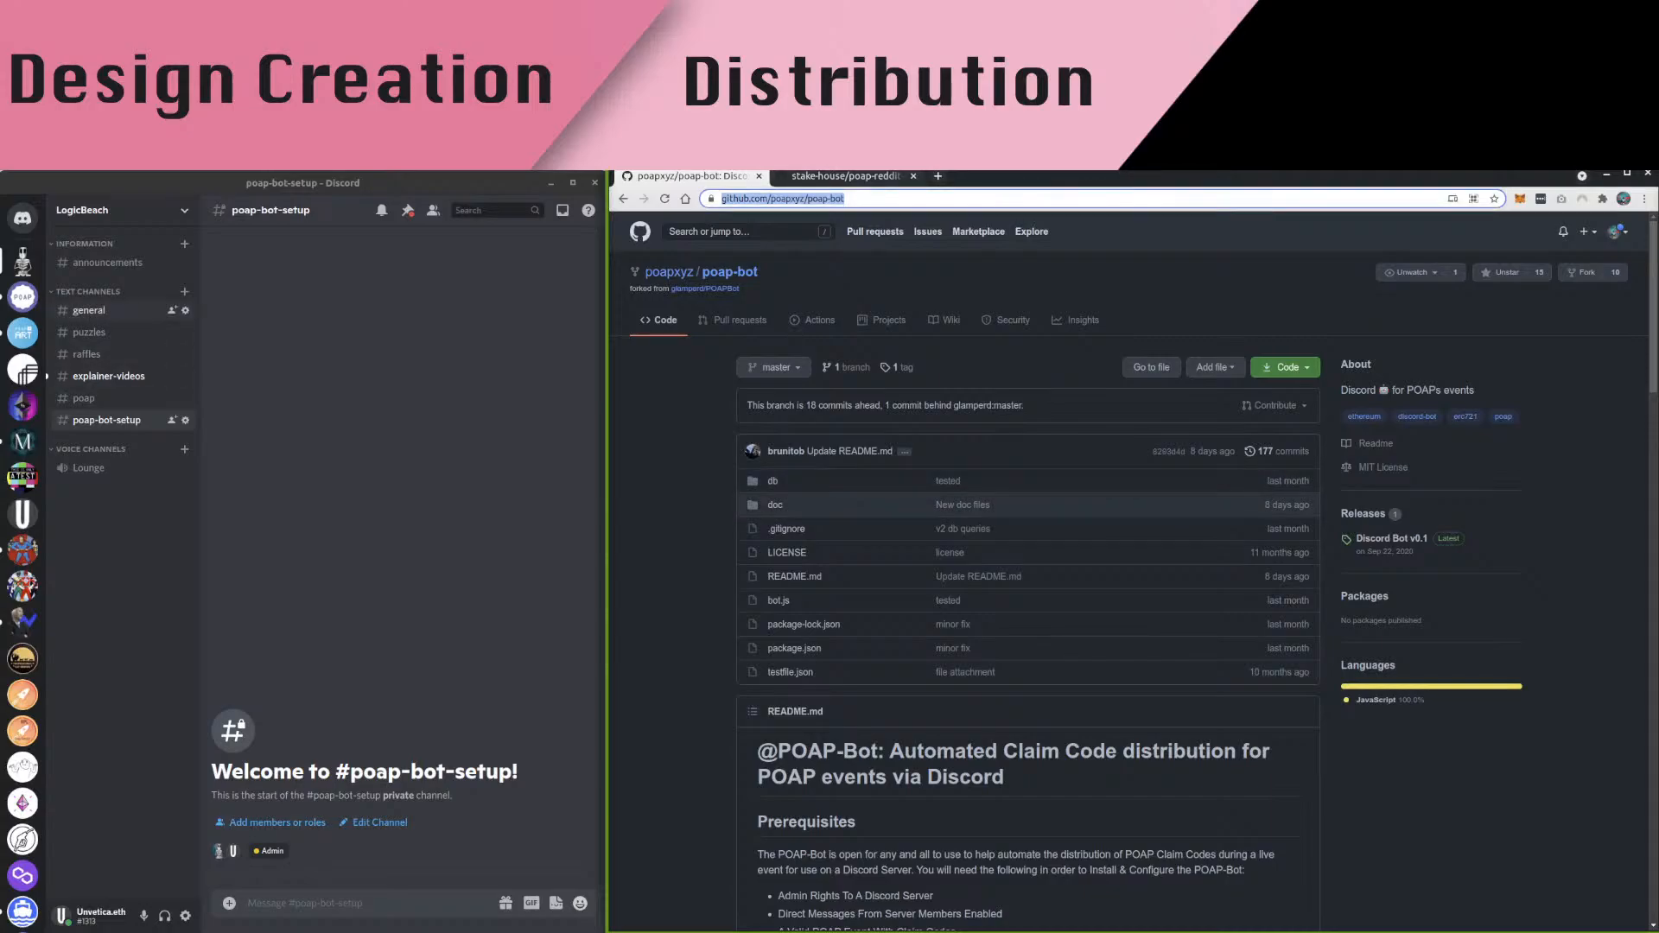
left_click(95, 311)
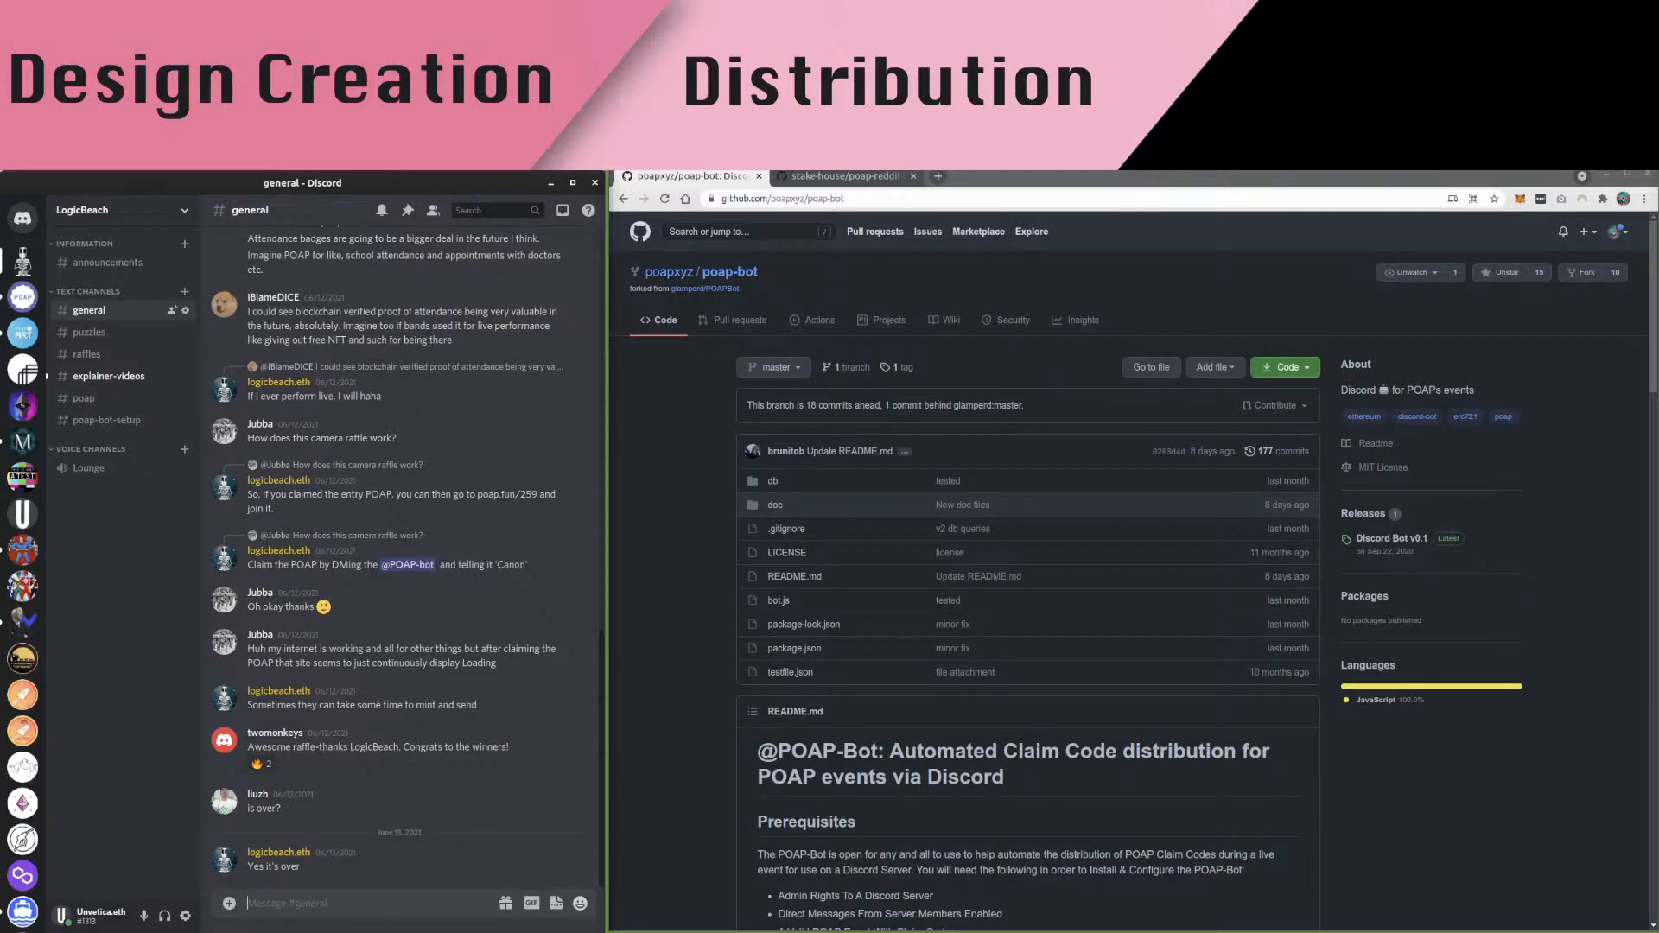
type("POAP Bot GitHub Repo:")
key("shift+Return")
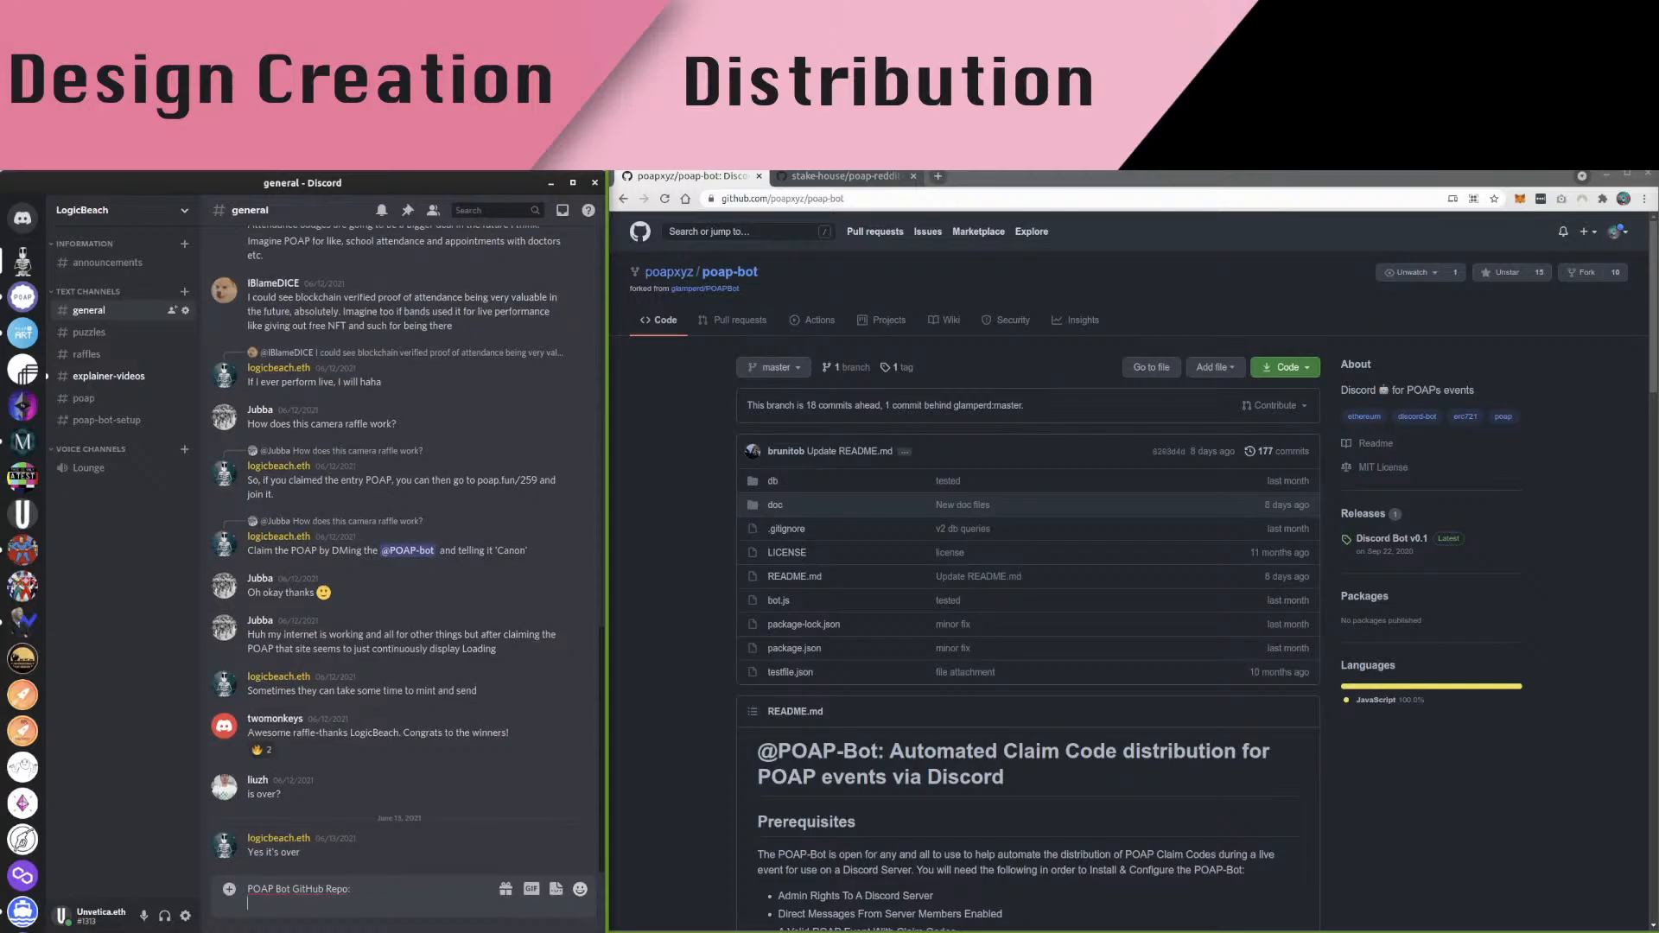
key("ctrl+v")
key("Return")
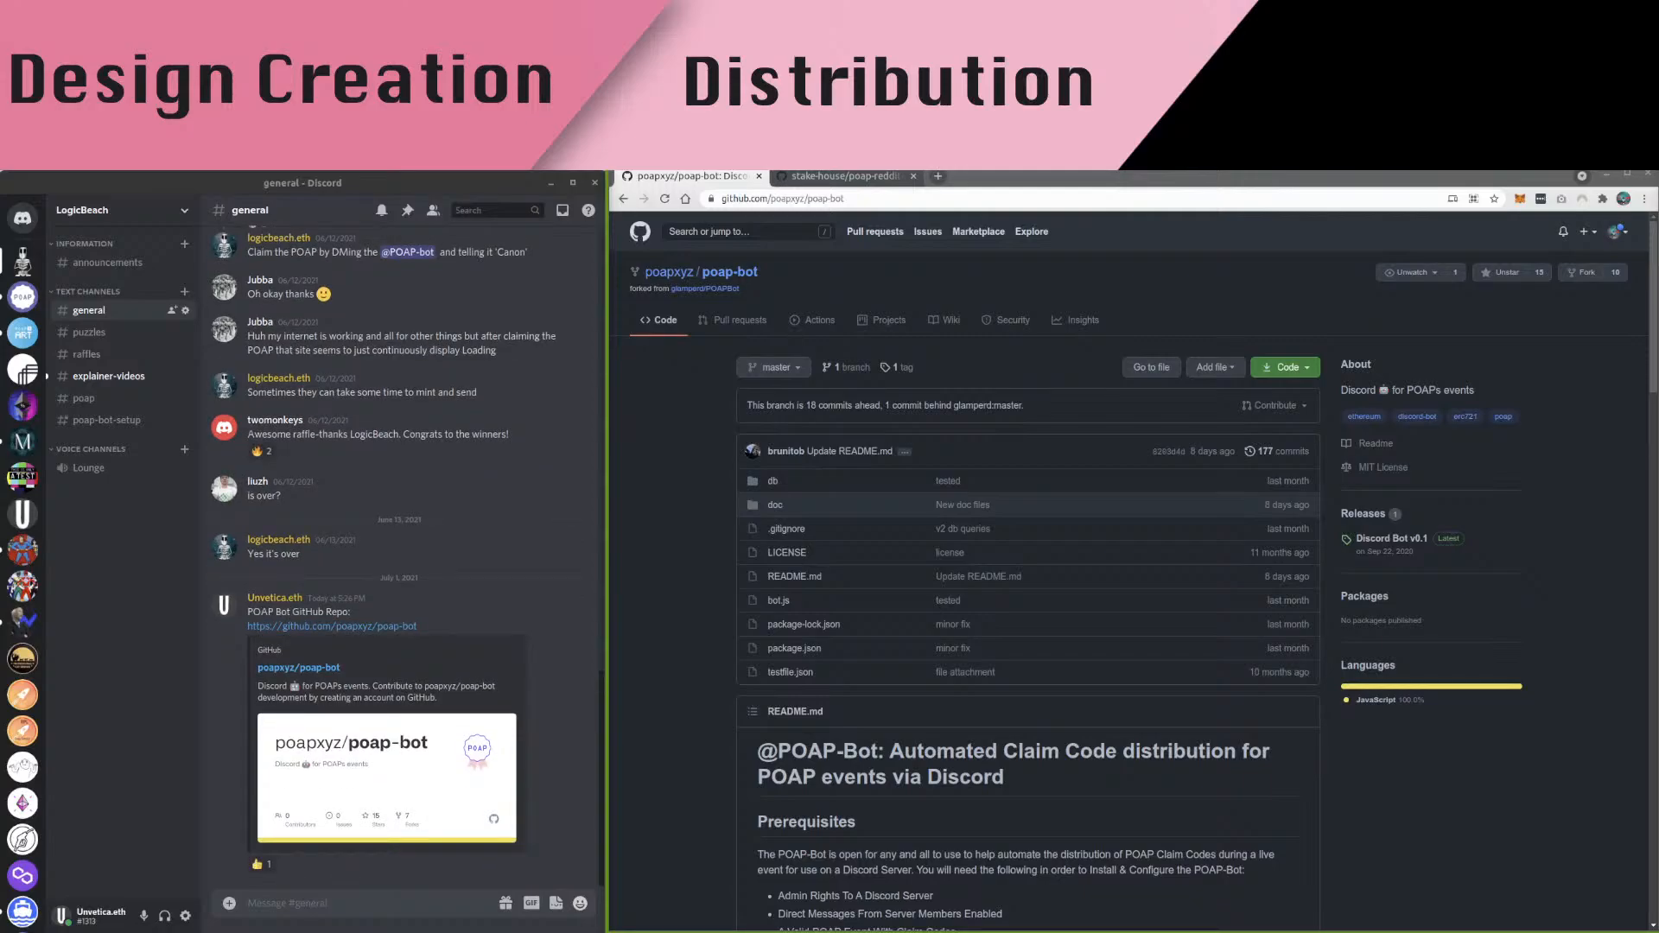
Show the server's member list beside the #general chat in Discord
left_click(22, 261)
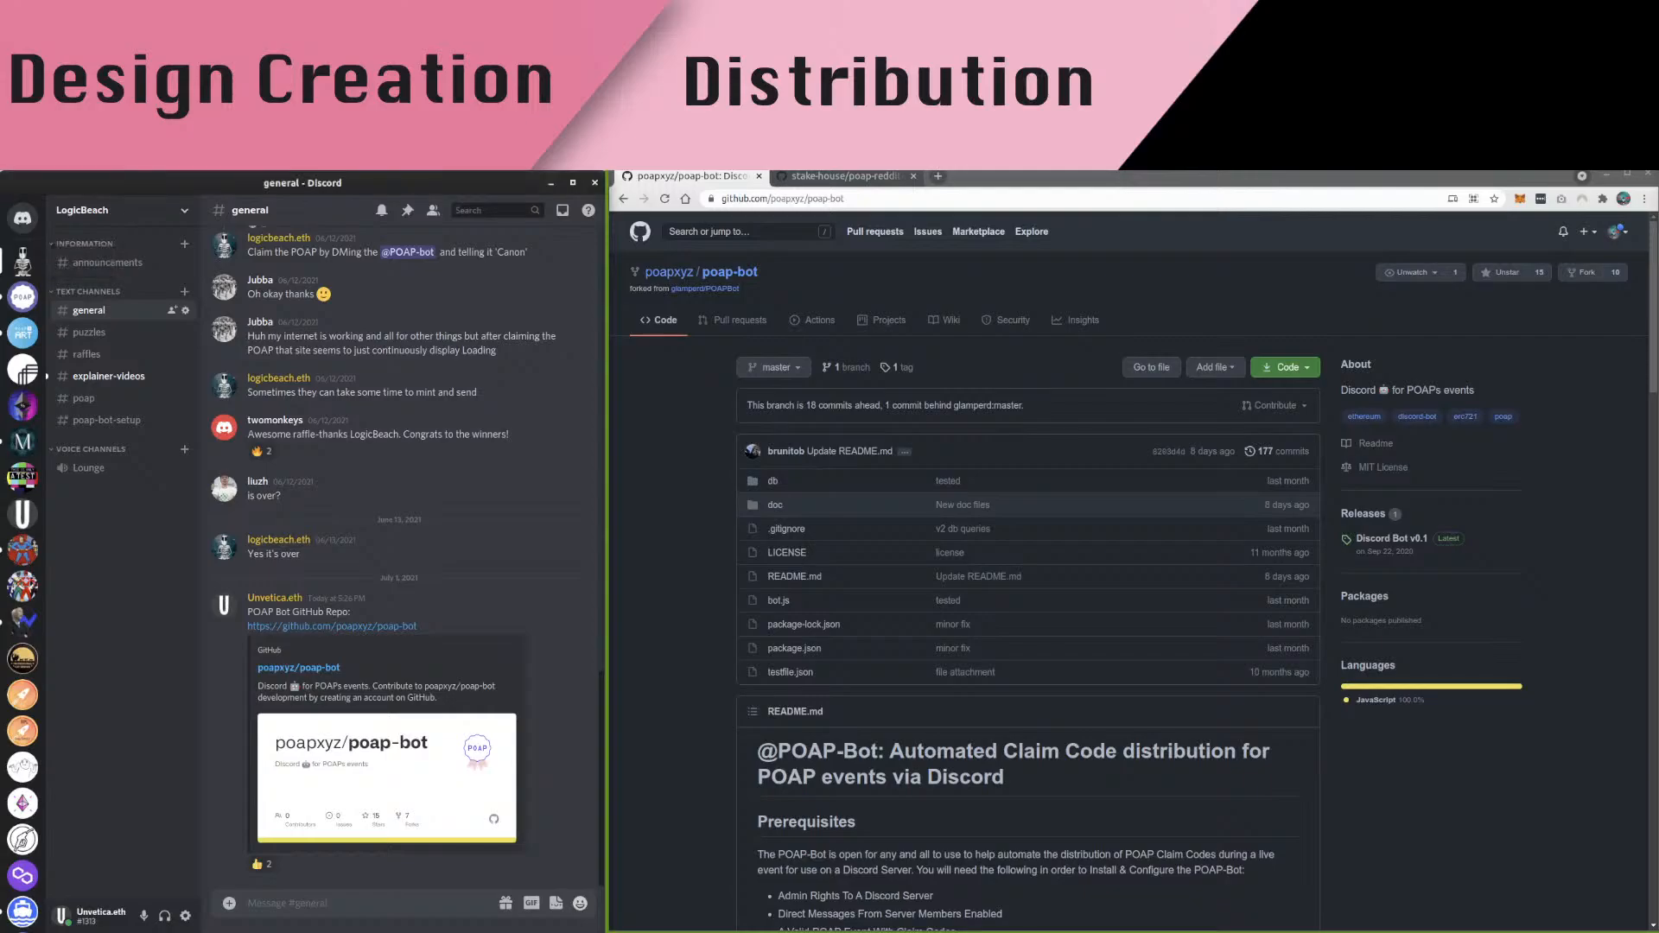
left_click(433, 210)
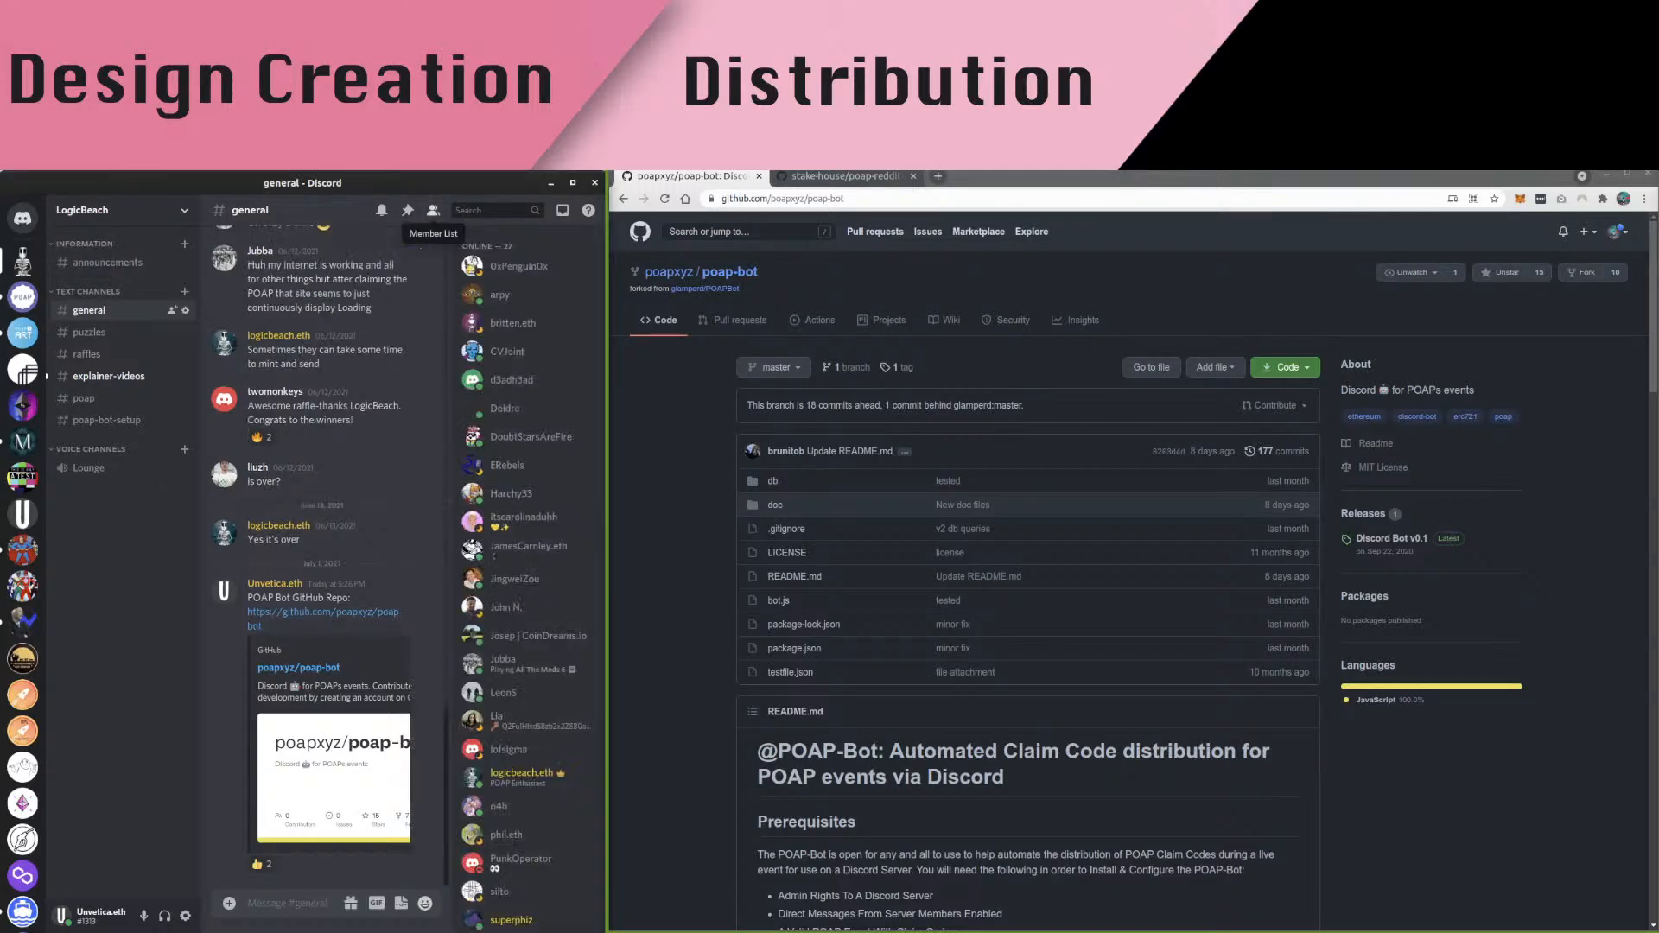
scroll(527, 570, "down", 4)
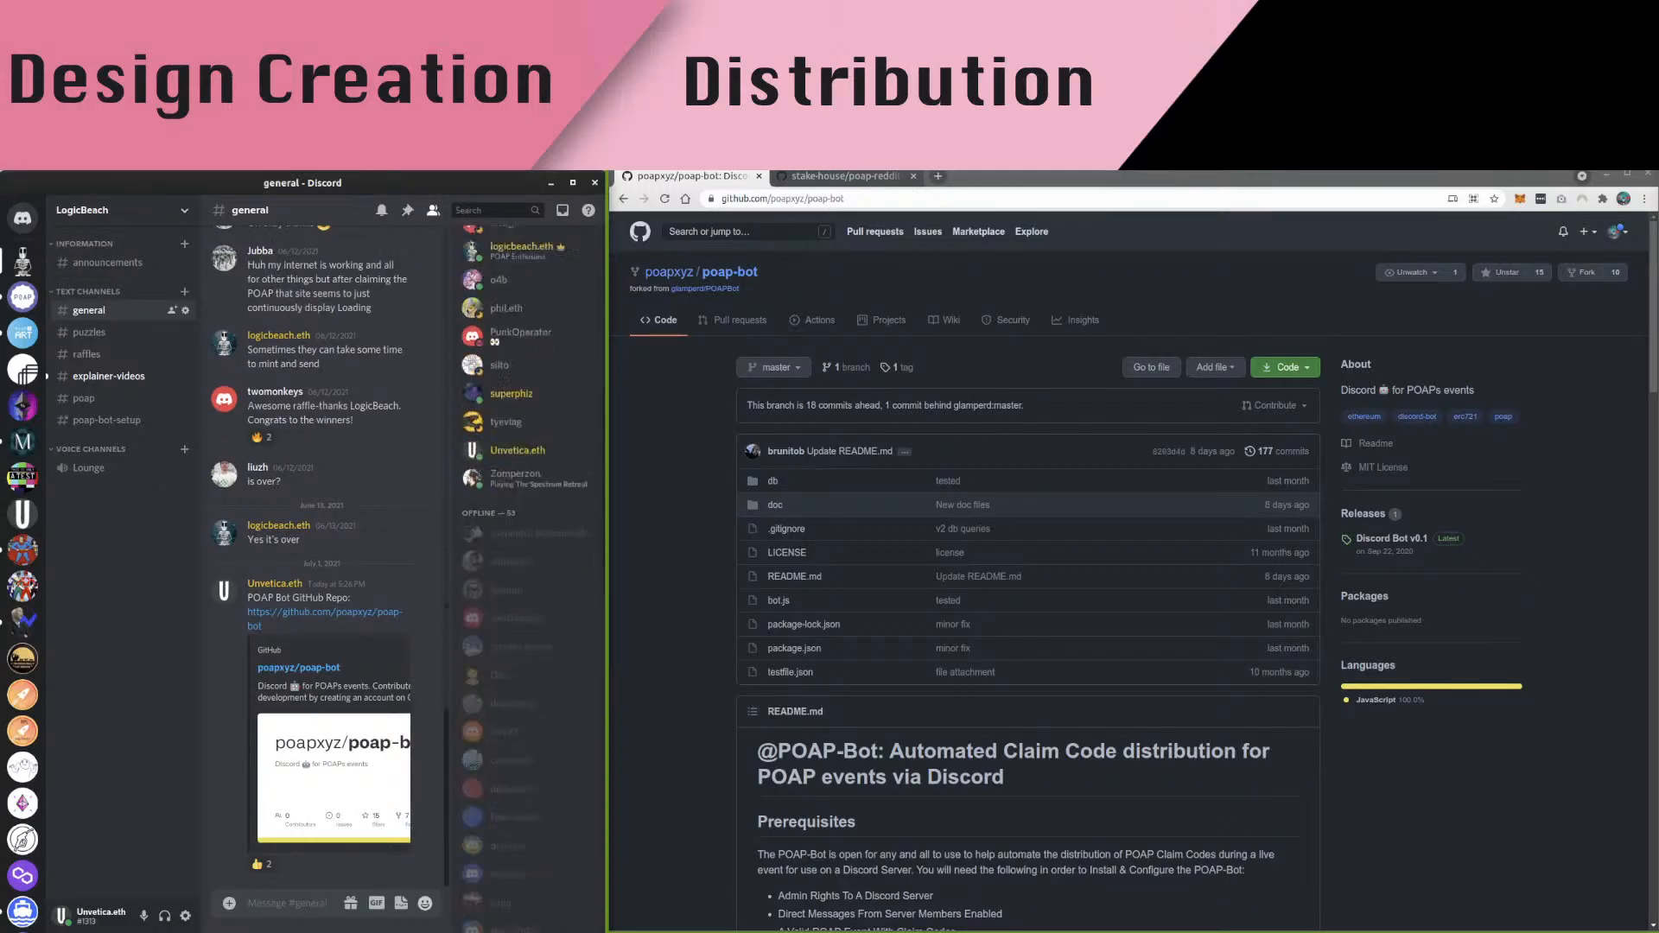
scroll(527, 570, "up", 5)
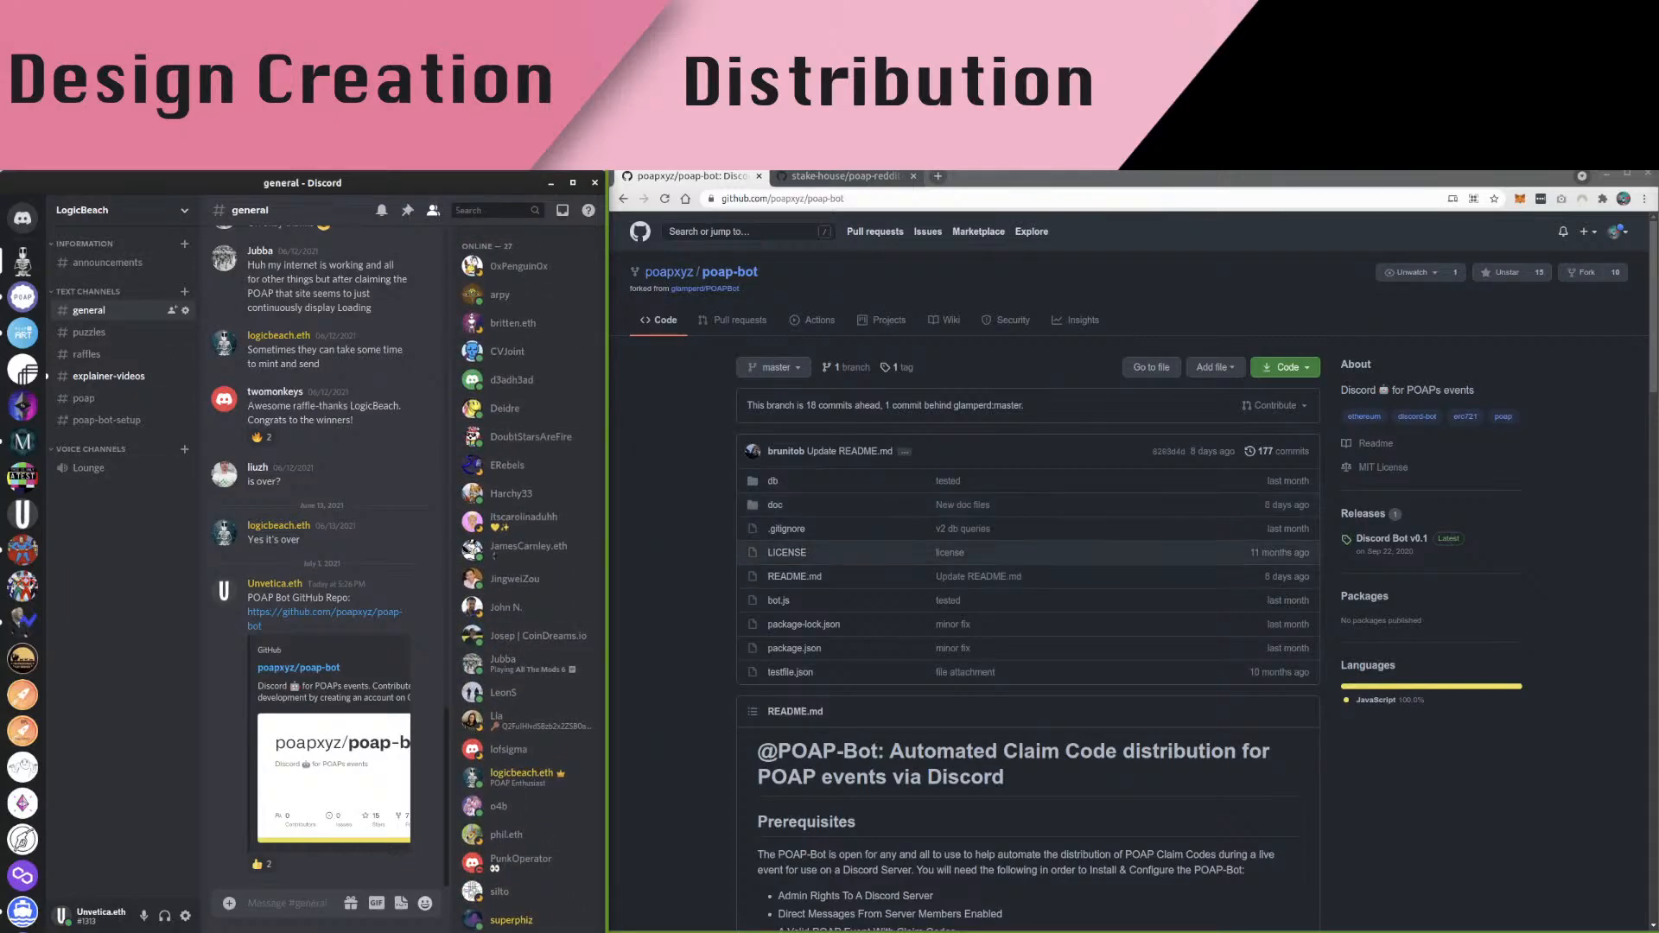
Scroll the poap-bot README on GitHub down to the Installation Instructions and the add-the-bot line
left_click(1123, 553)
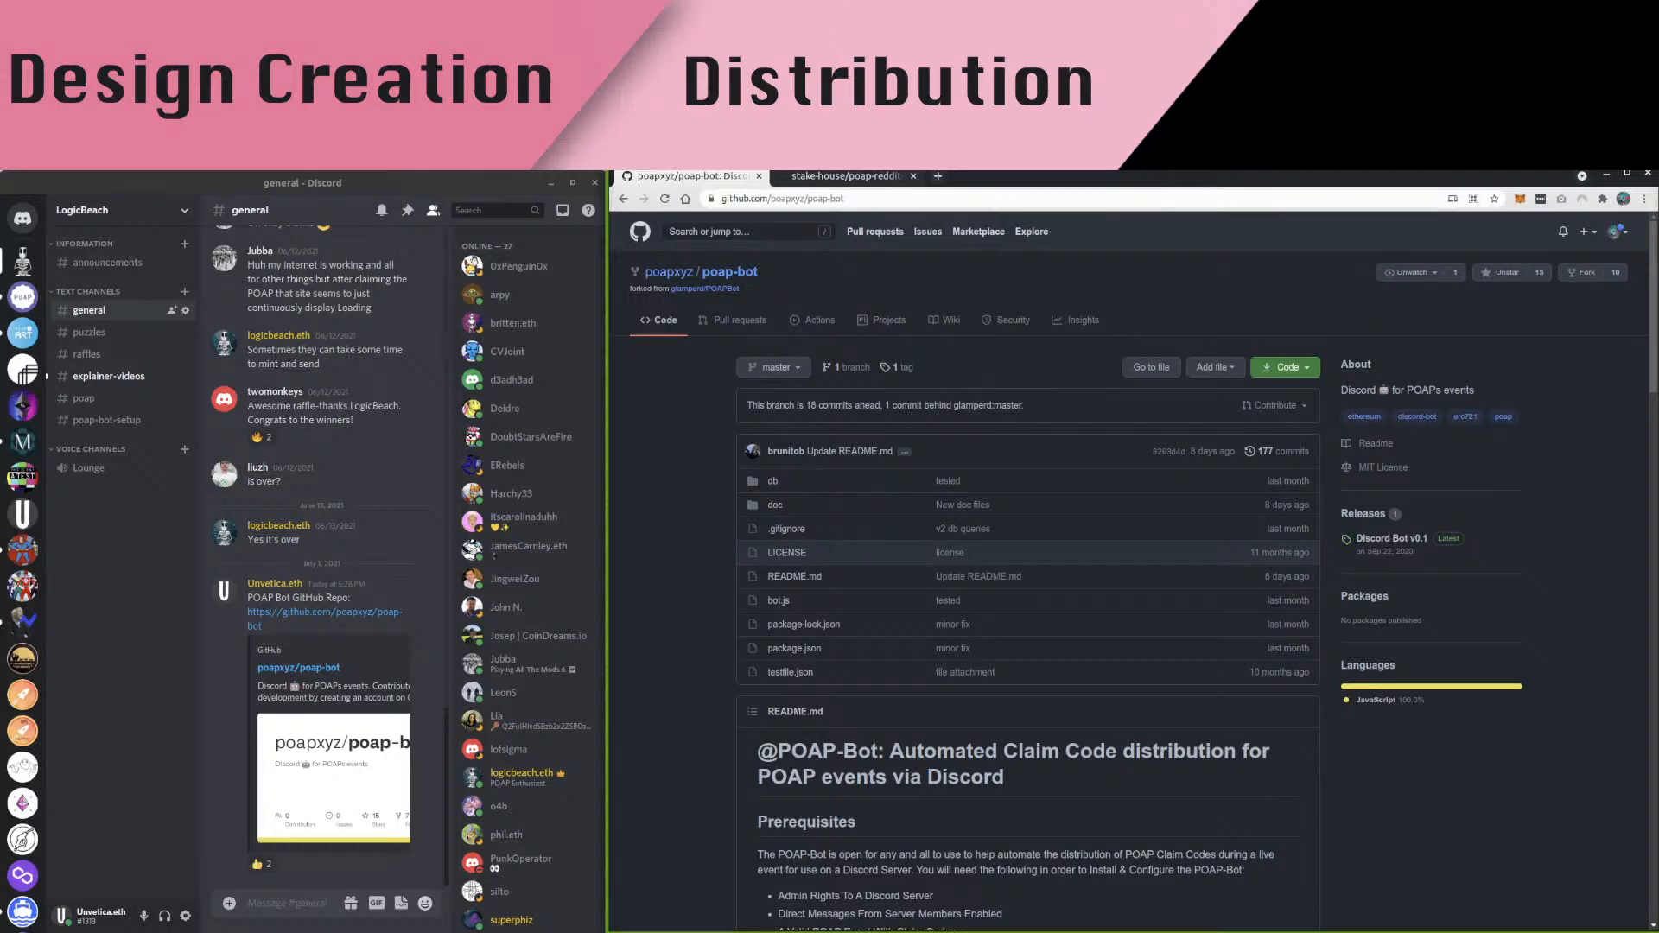
scroll(1123, 553, "down", 2)
scroll(1123, 553, "down", 3)
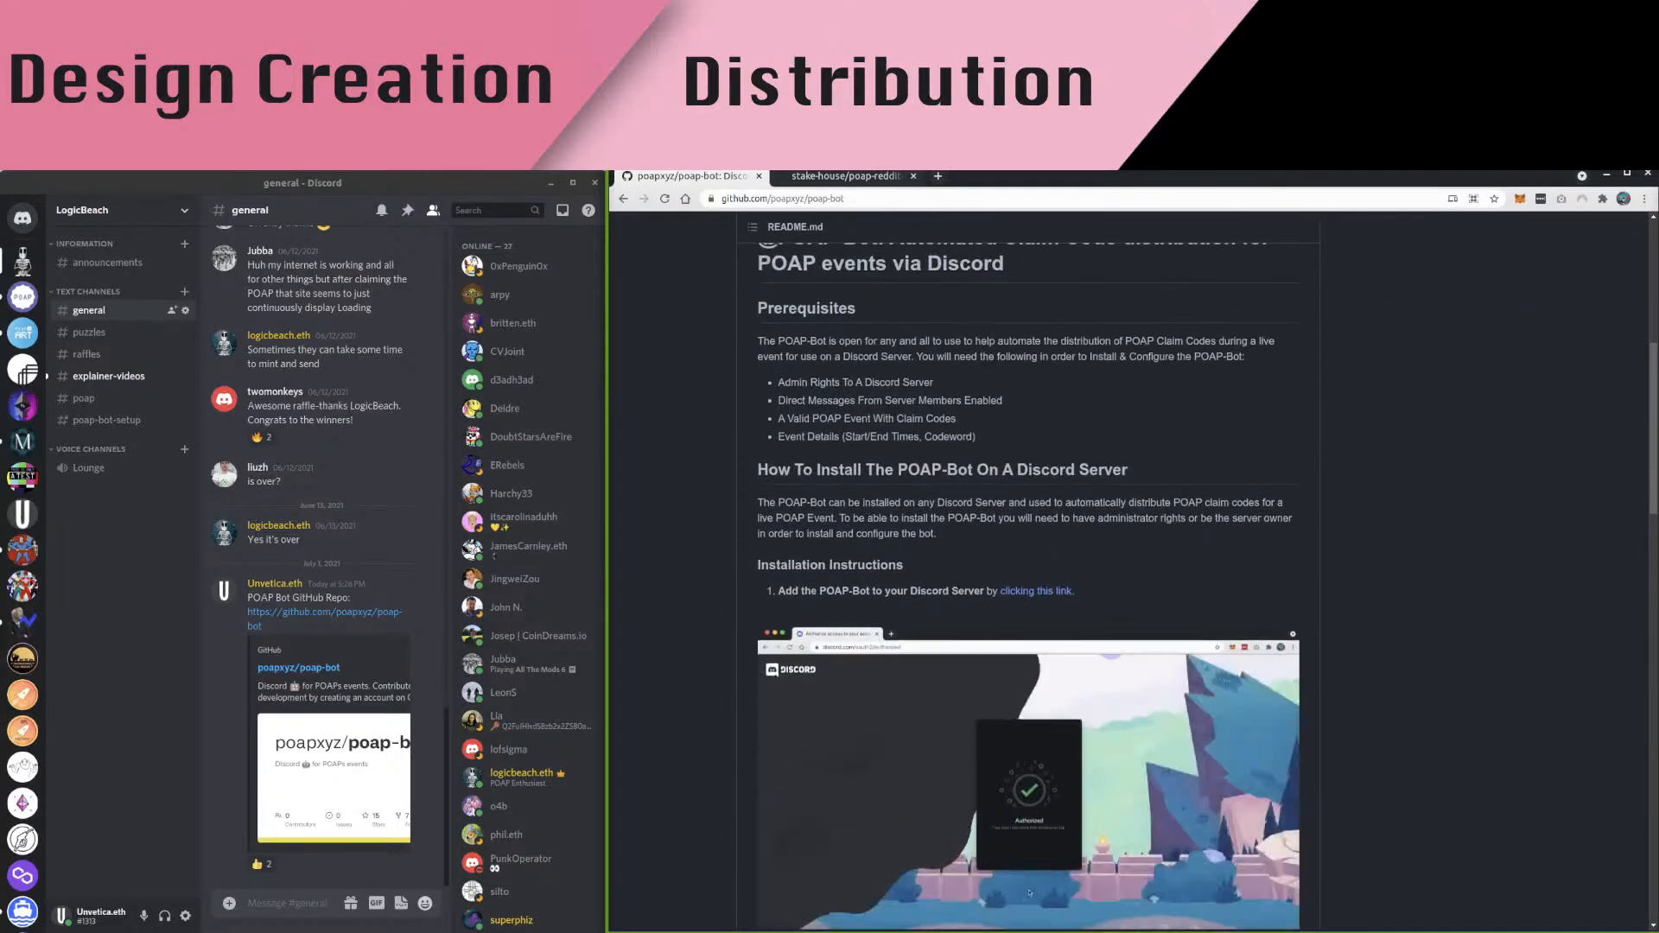
scroll(1133, 572, "down", 1)
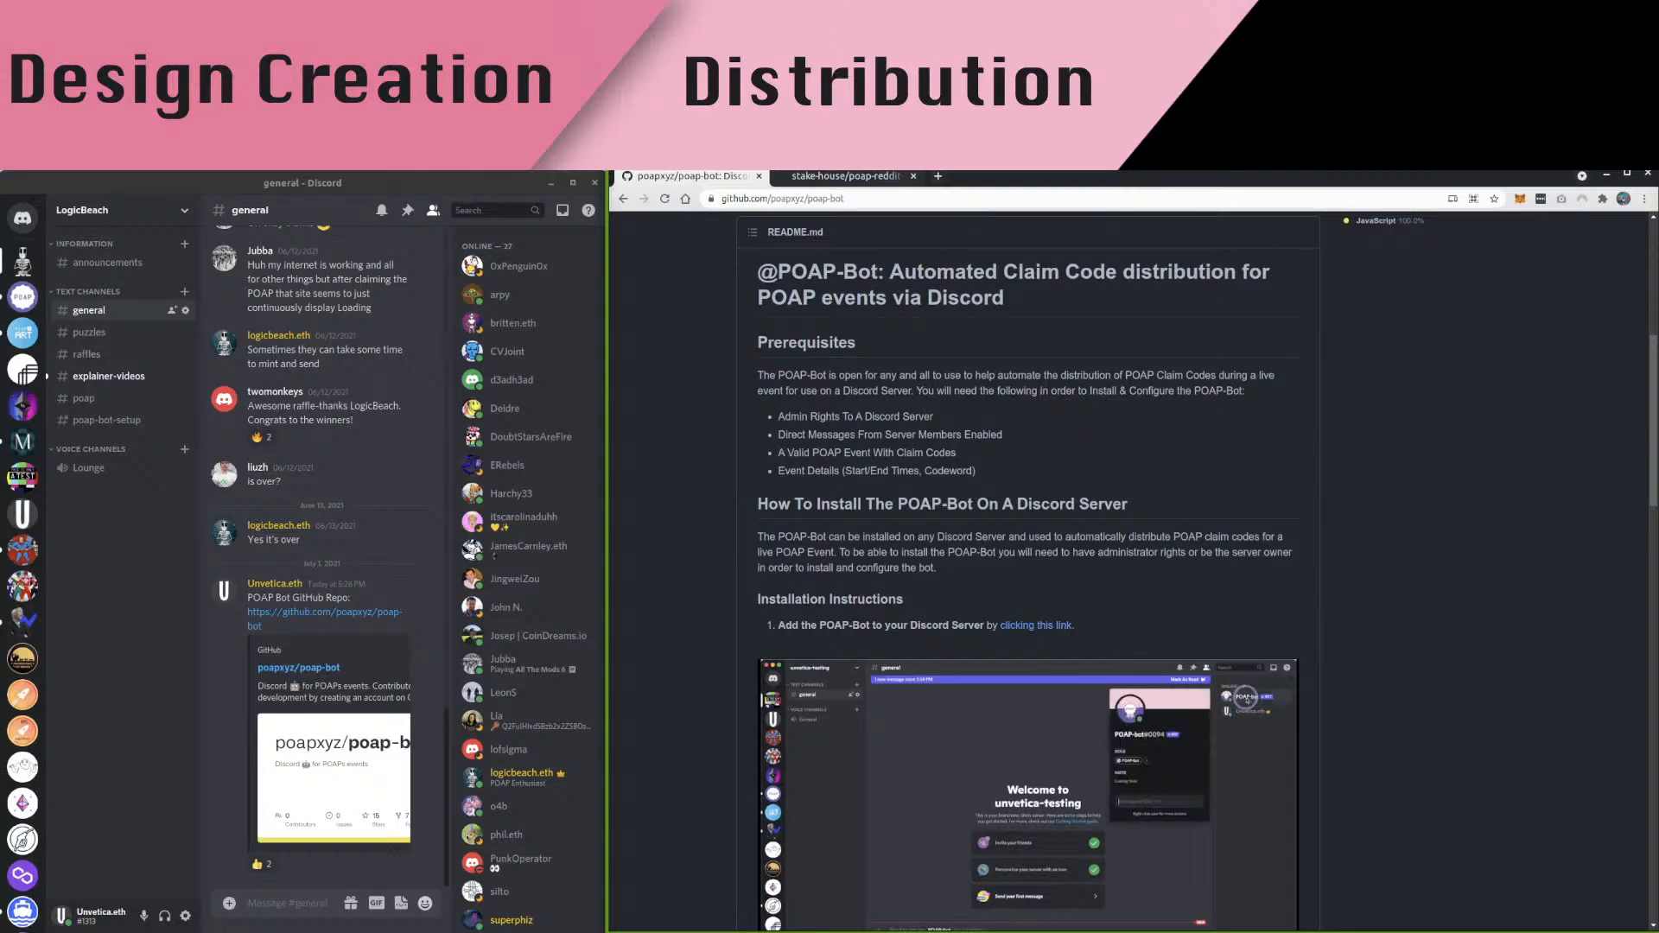
triple_click(916, 626)
left_click(916, 625)
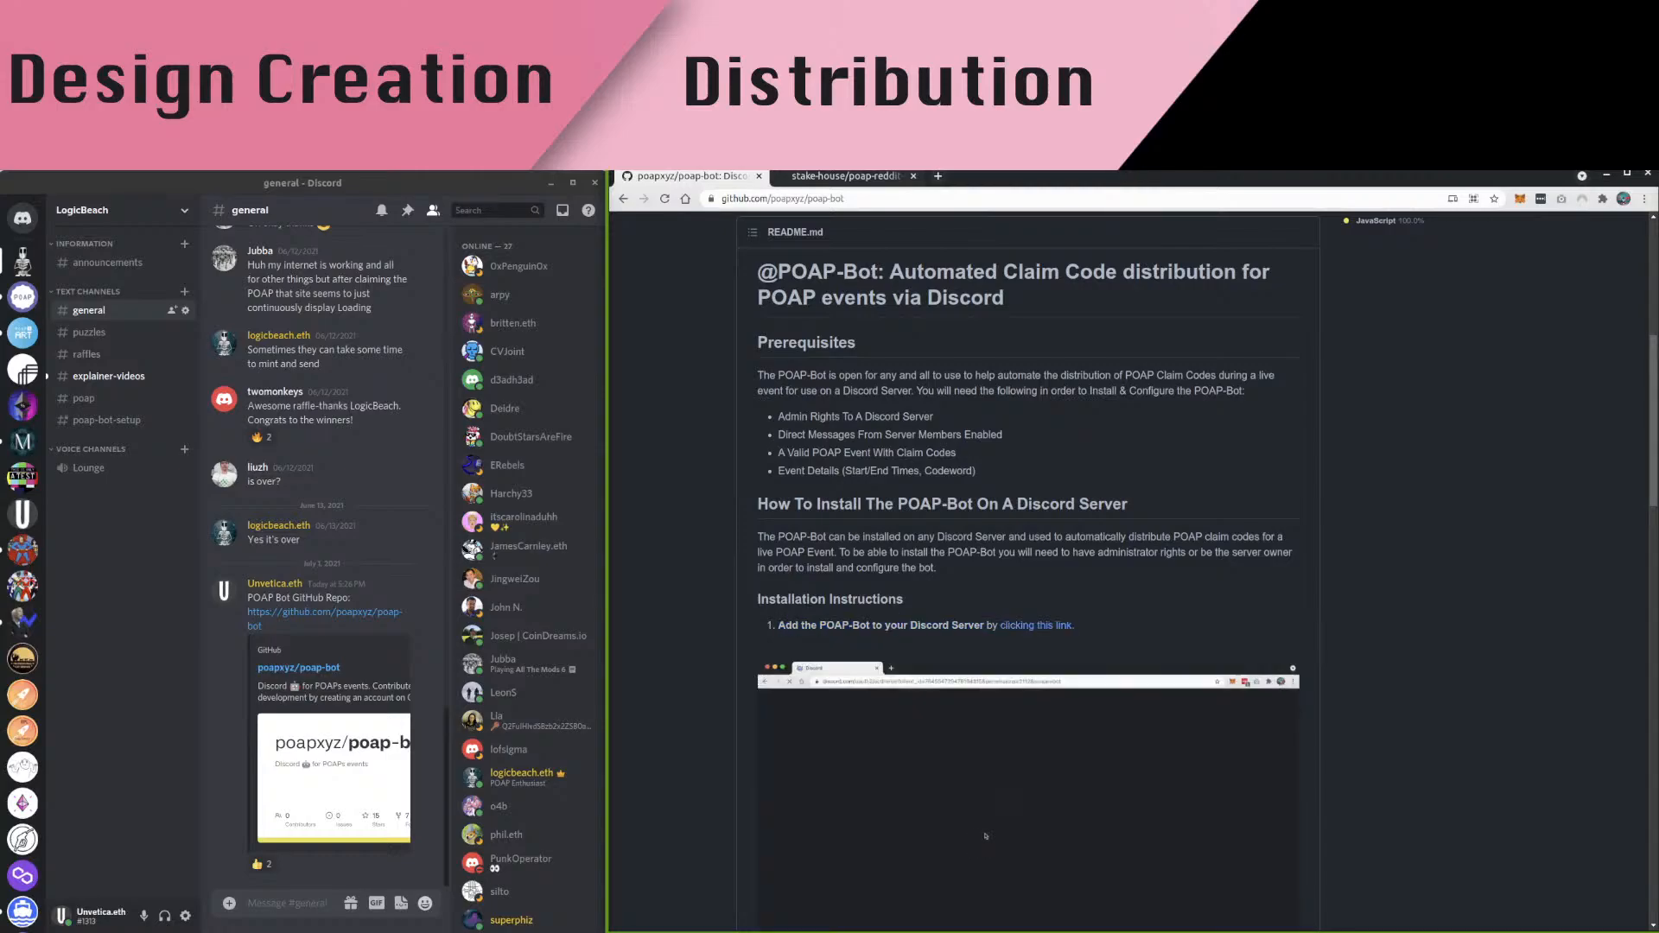
Follow the README's bot invite link and log in to Discord with the account e-mail and password
left_click(1036, 626)
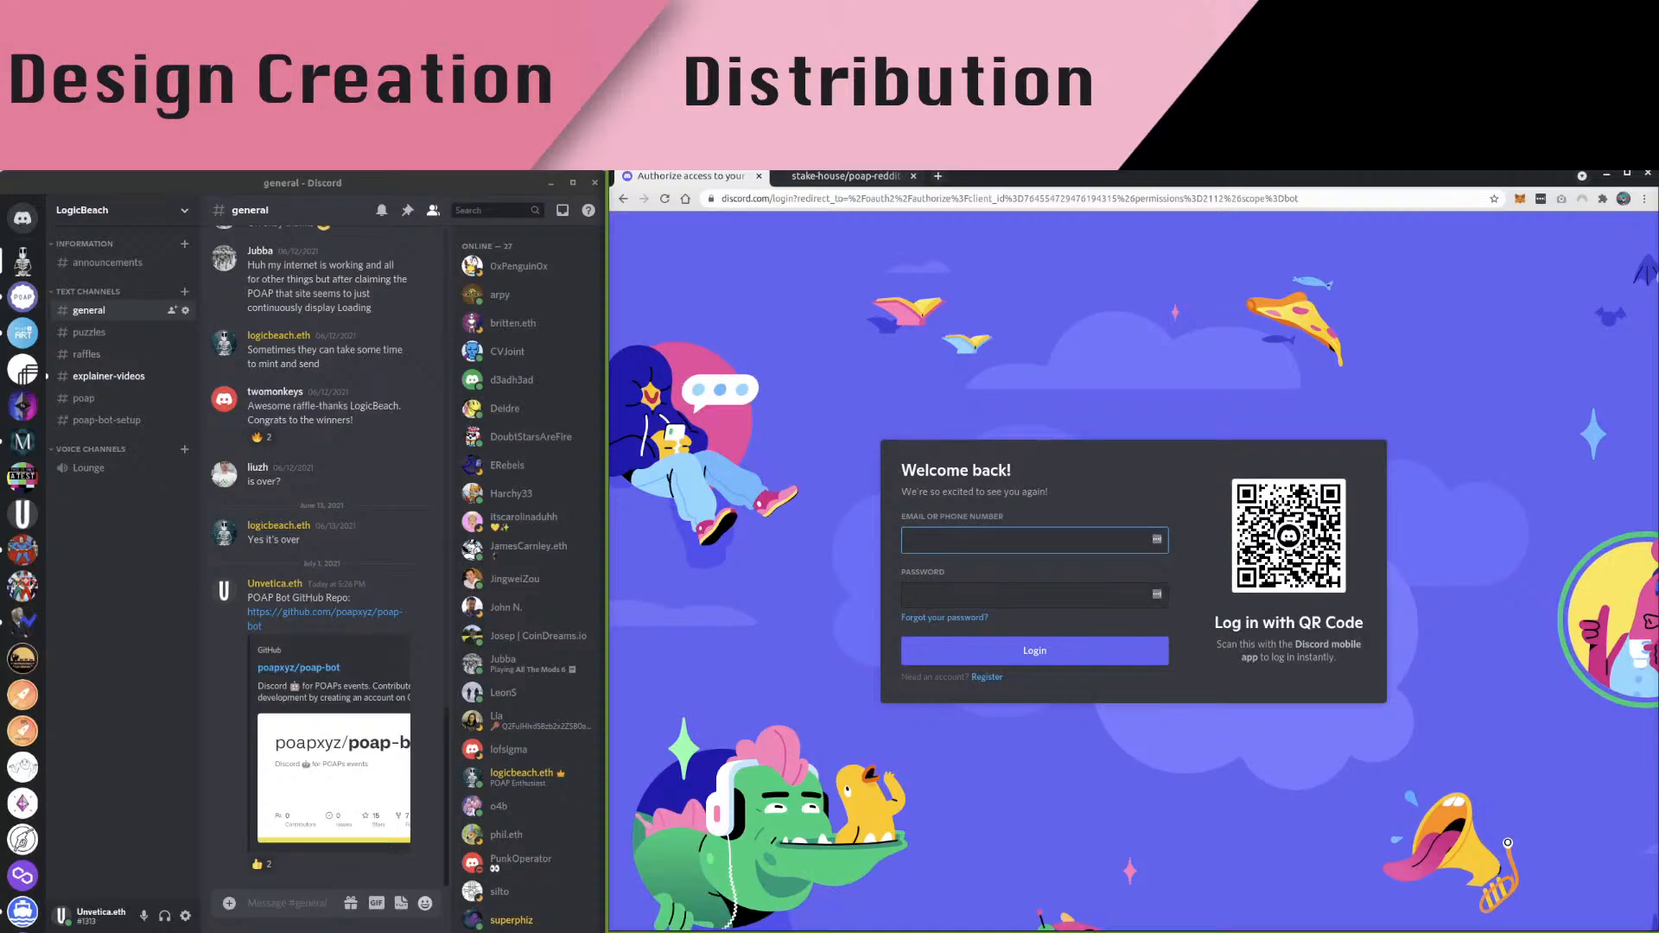
key("Tab")
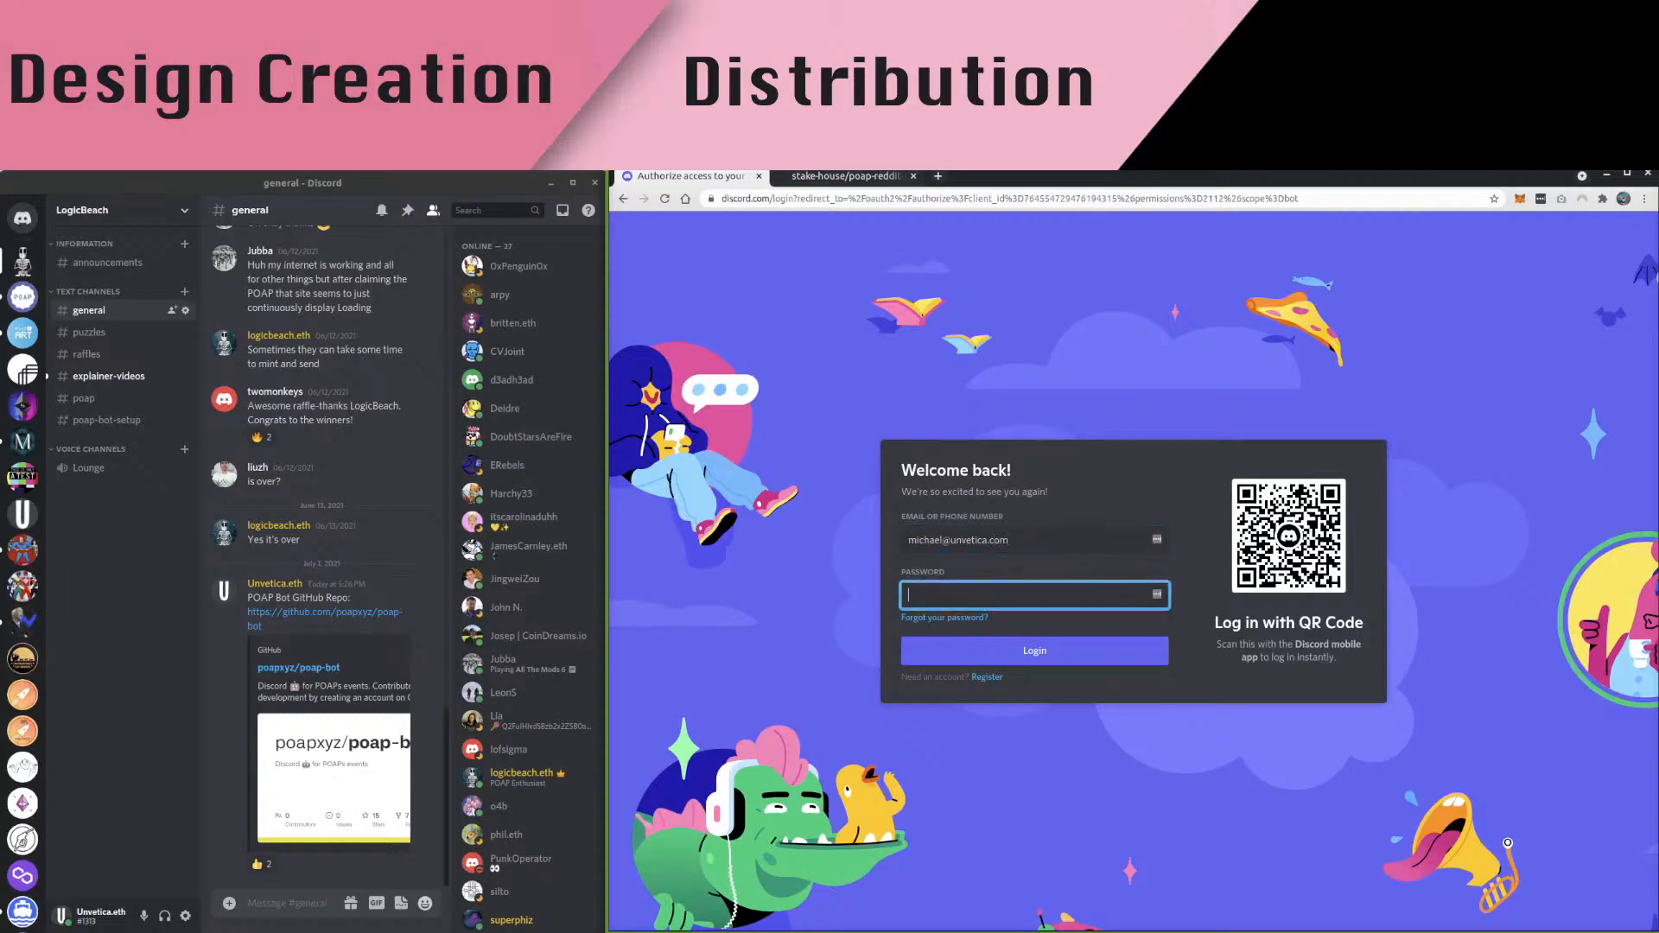
type("••••••••••••")
key("Return")
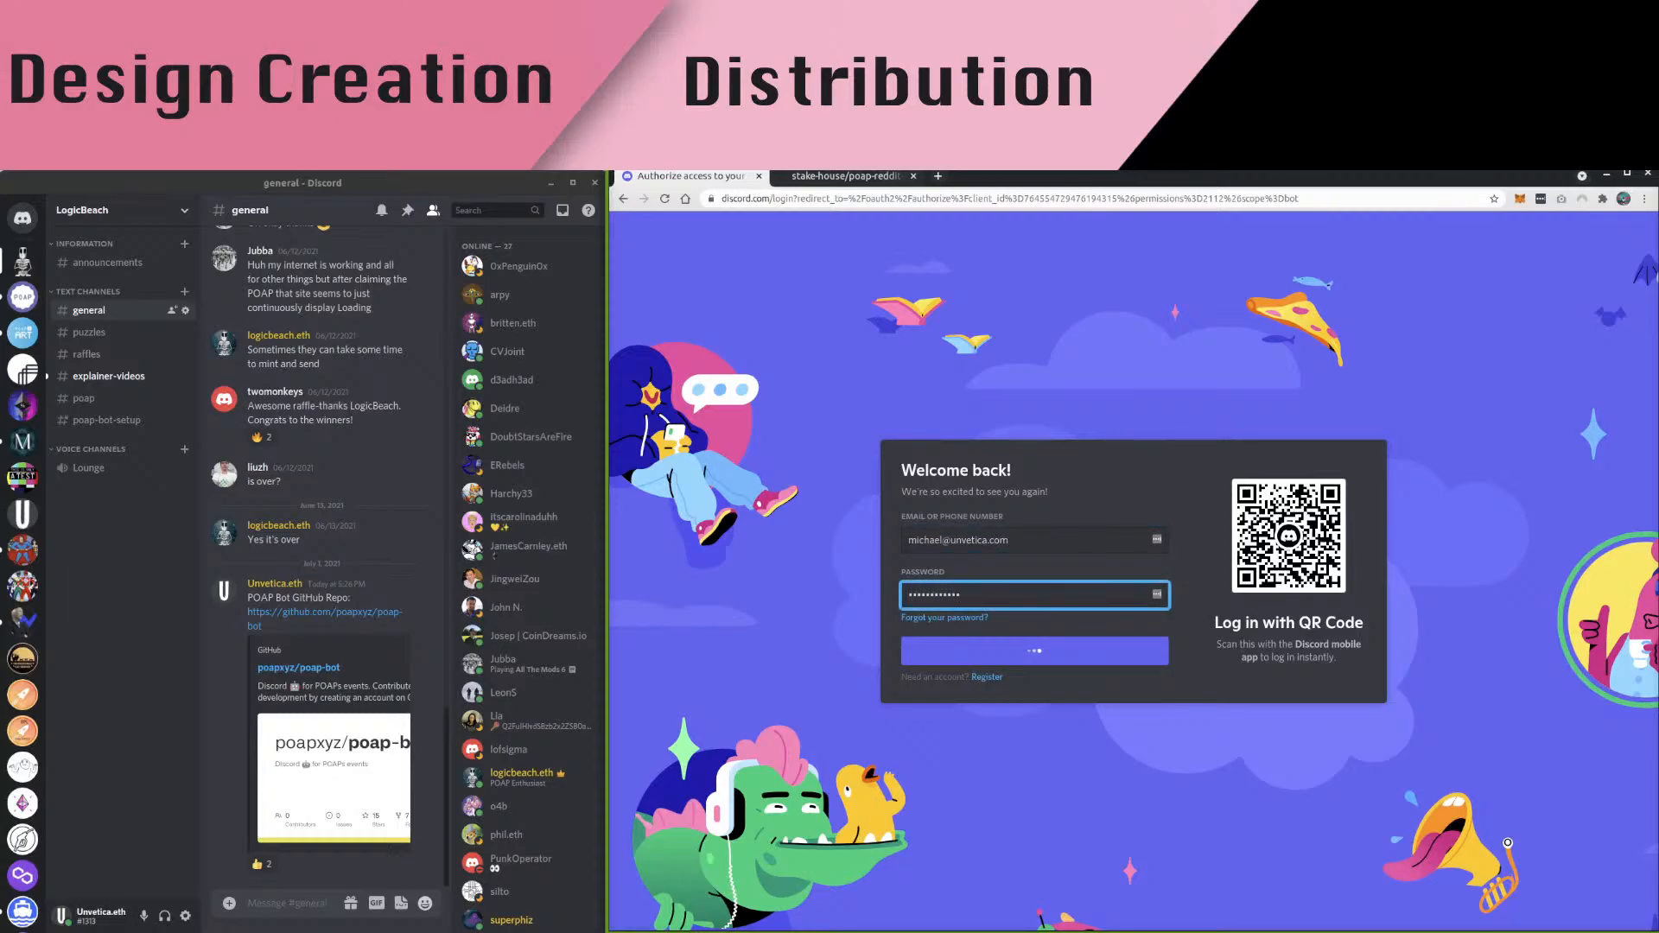
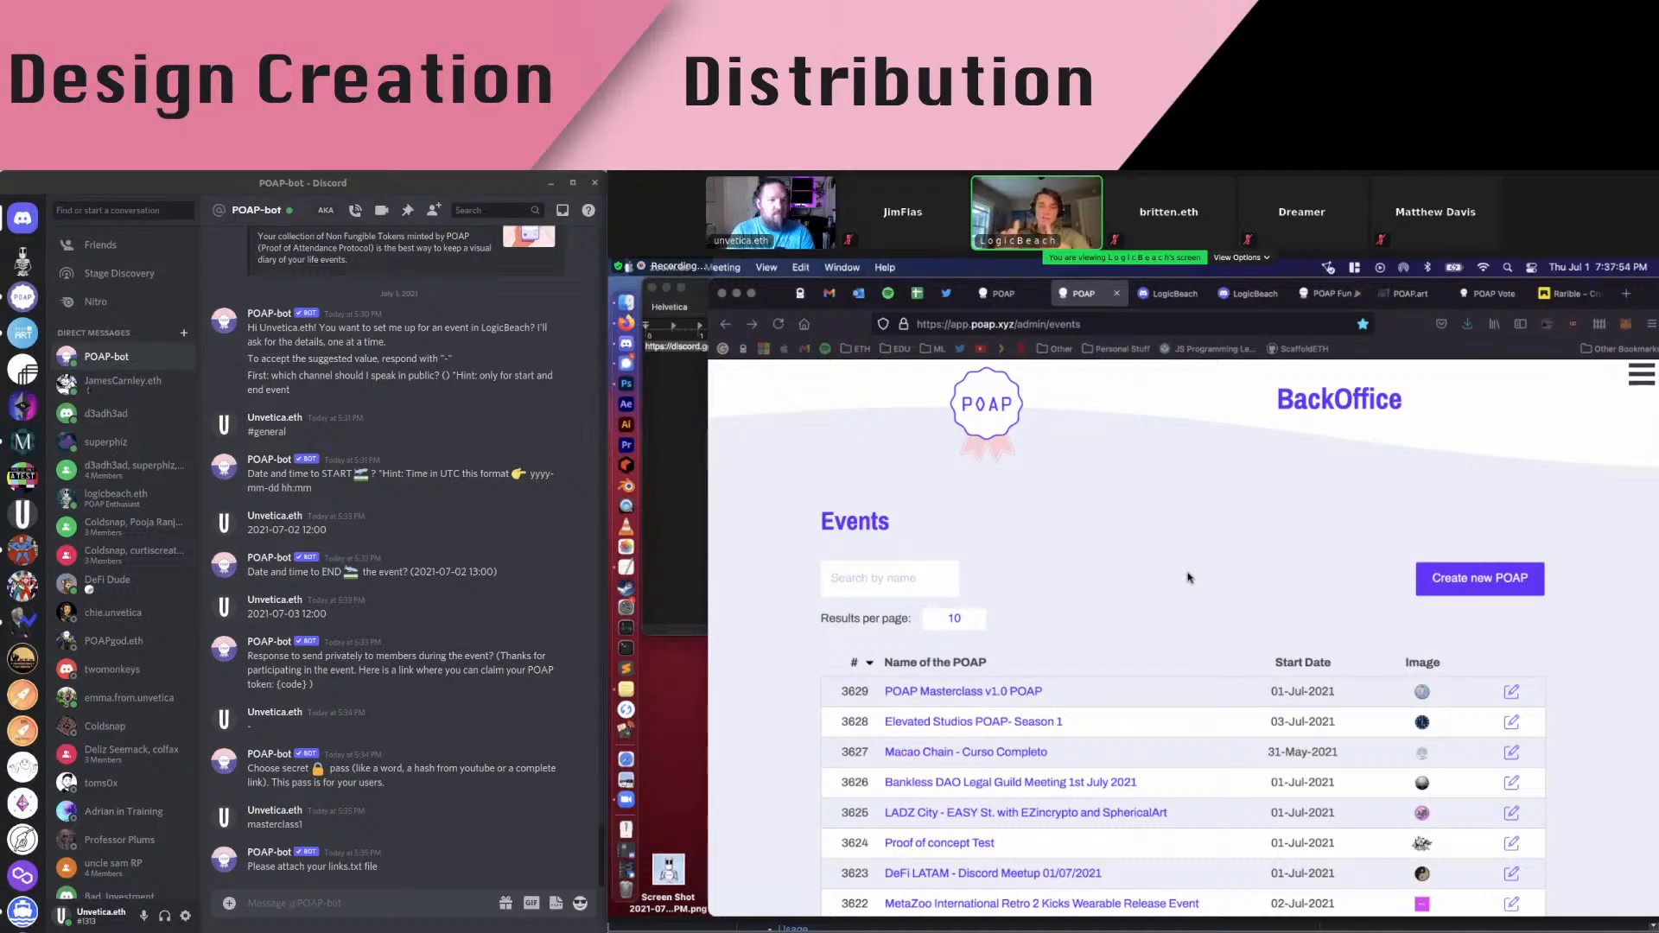
Search the events for 'masterclass' and open POAP Masterclass v1.0 POAP for editing
left_click(926, 587)
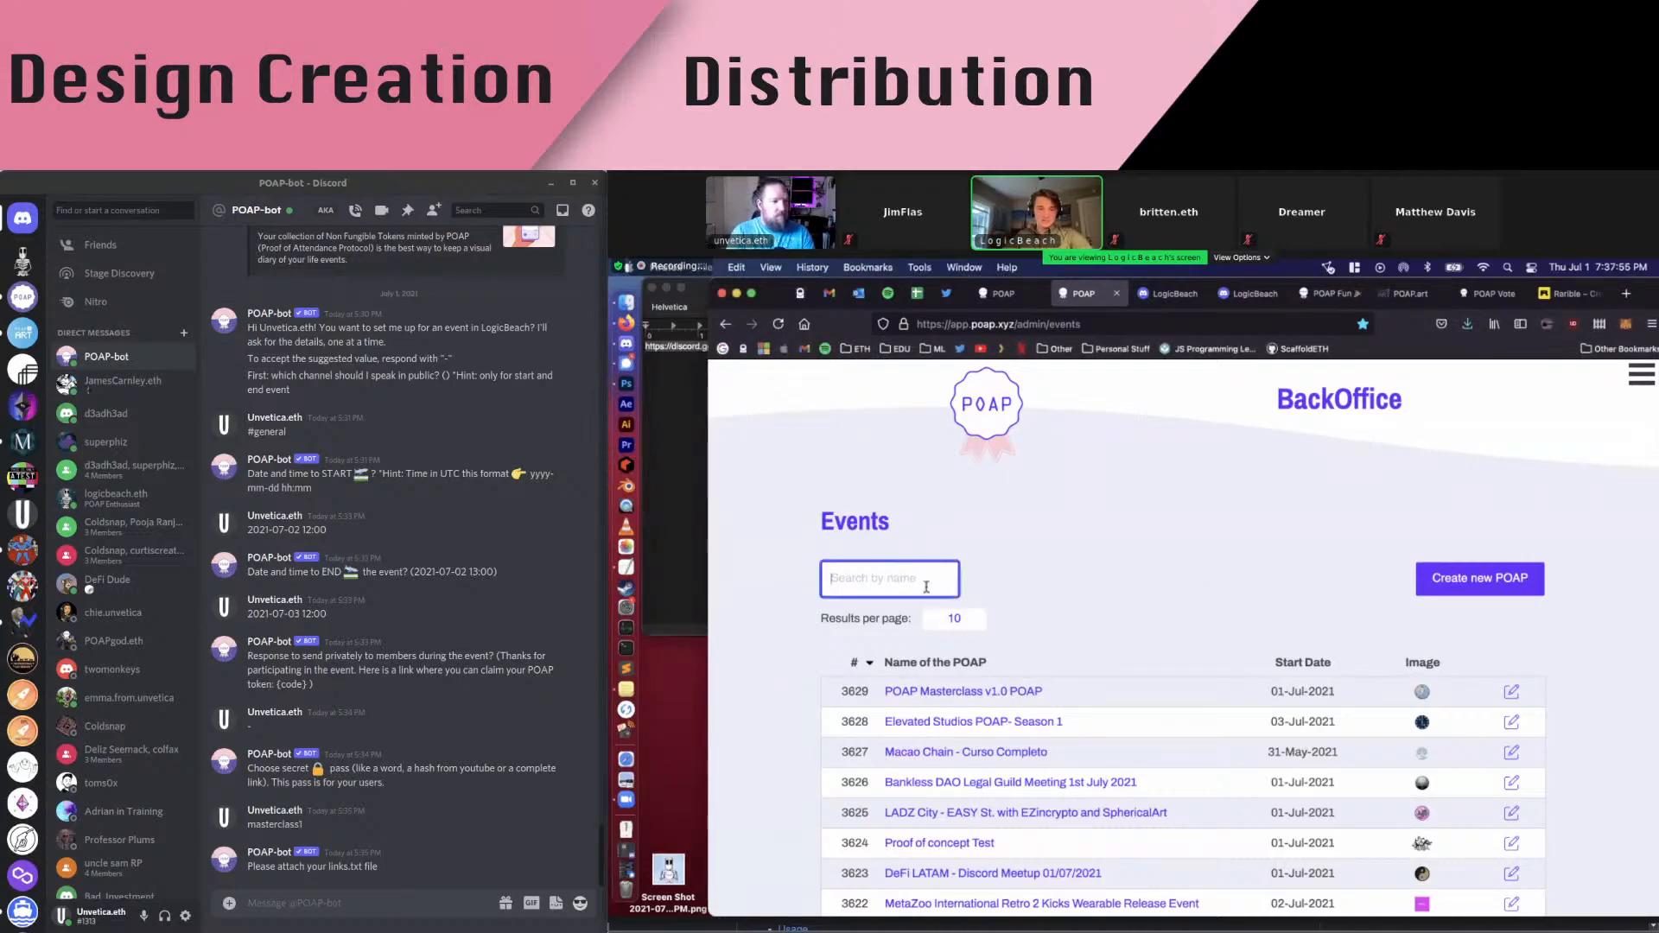
type("mastercla")
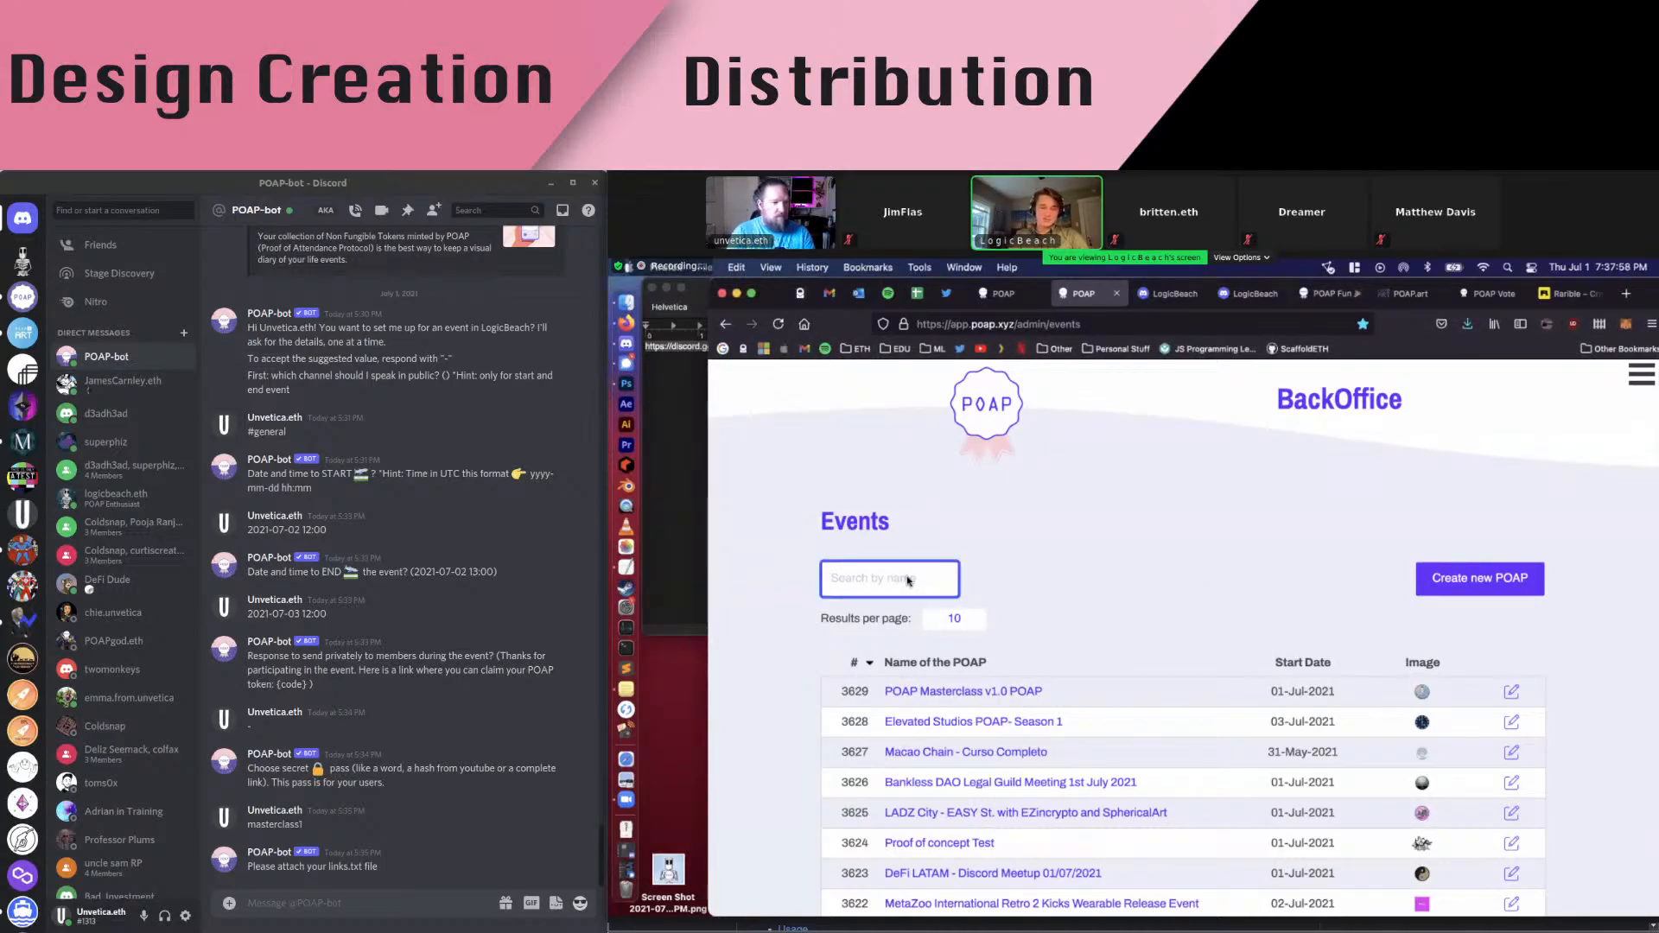
type("ss")
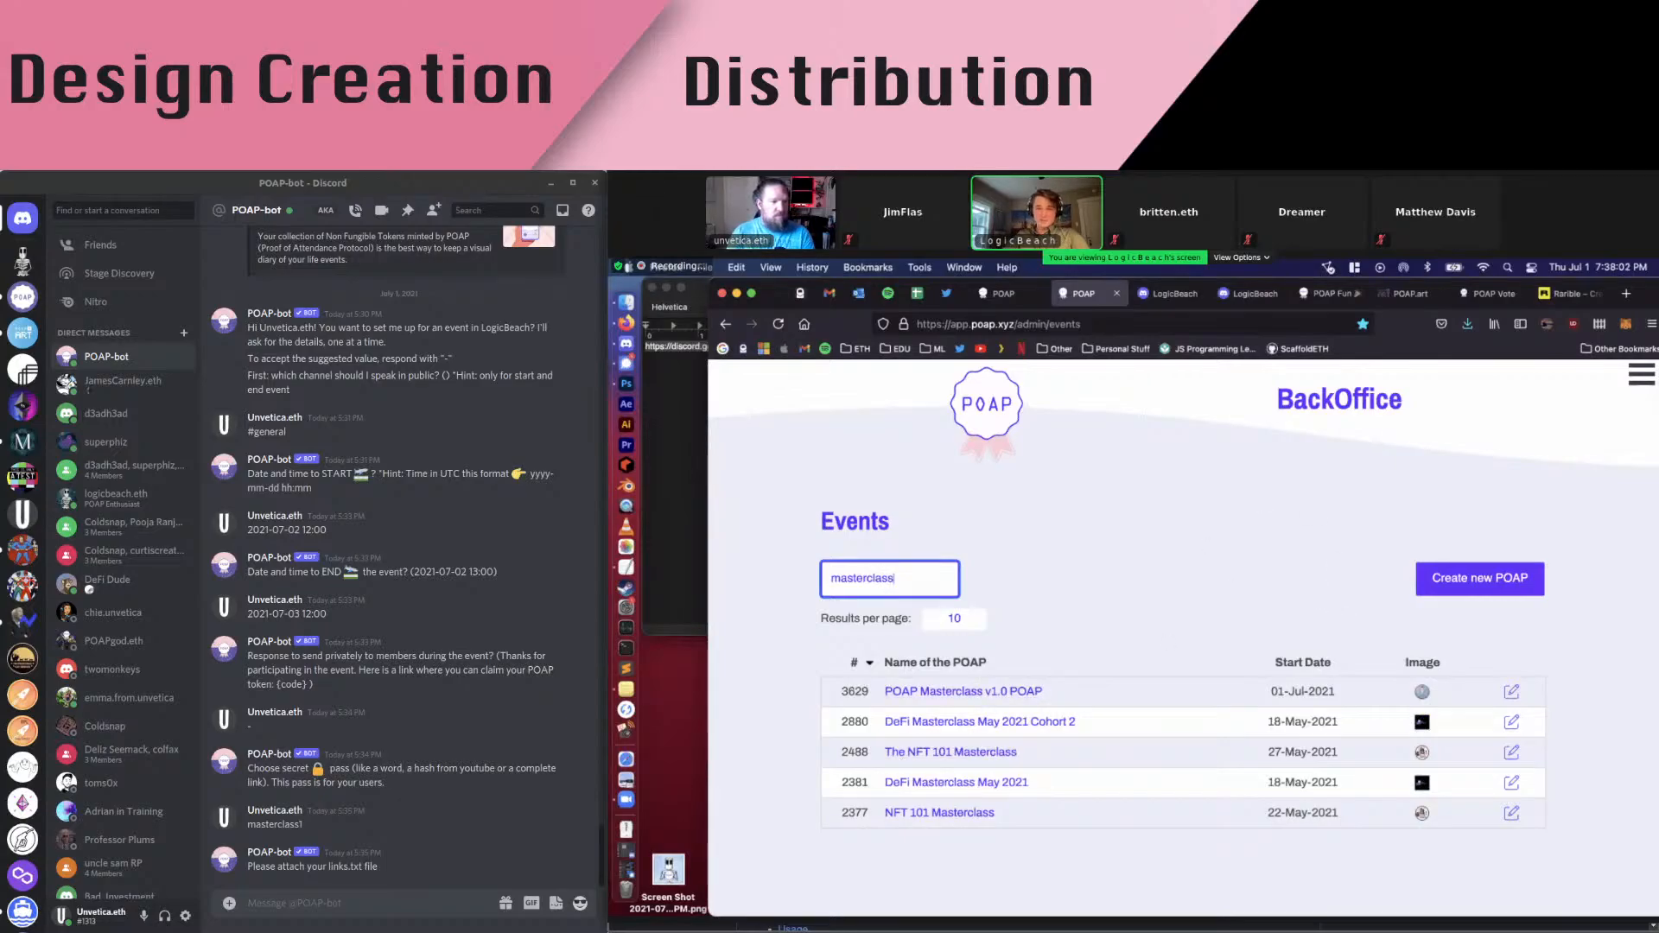
left_click_drag(1632, 301, 1584, 282)
left_click(1312, 695)
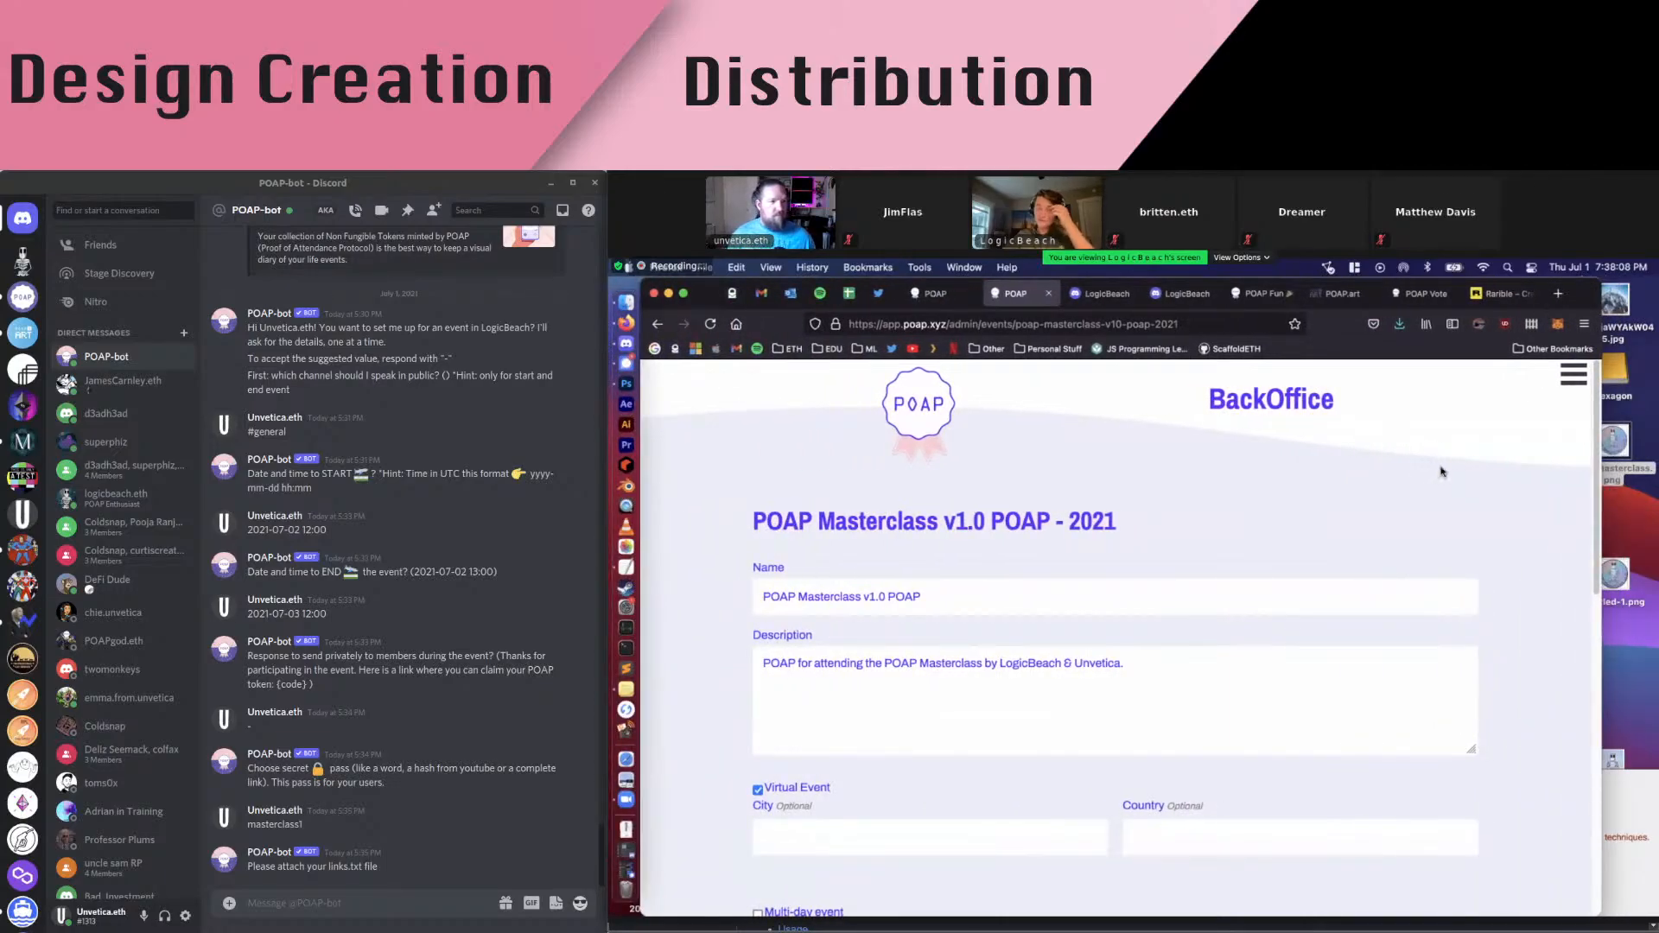
Scroll down the edit form, click into Edit Code, and browse for a POAP badge image
scroll(843, 553, "down", 3)
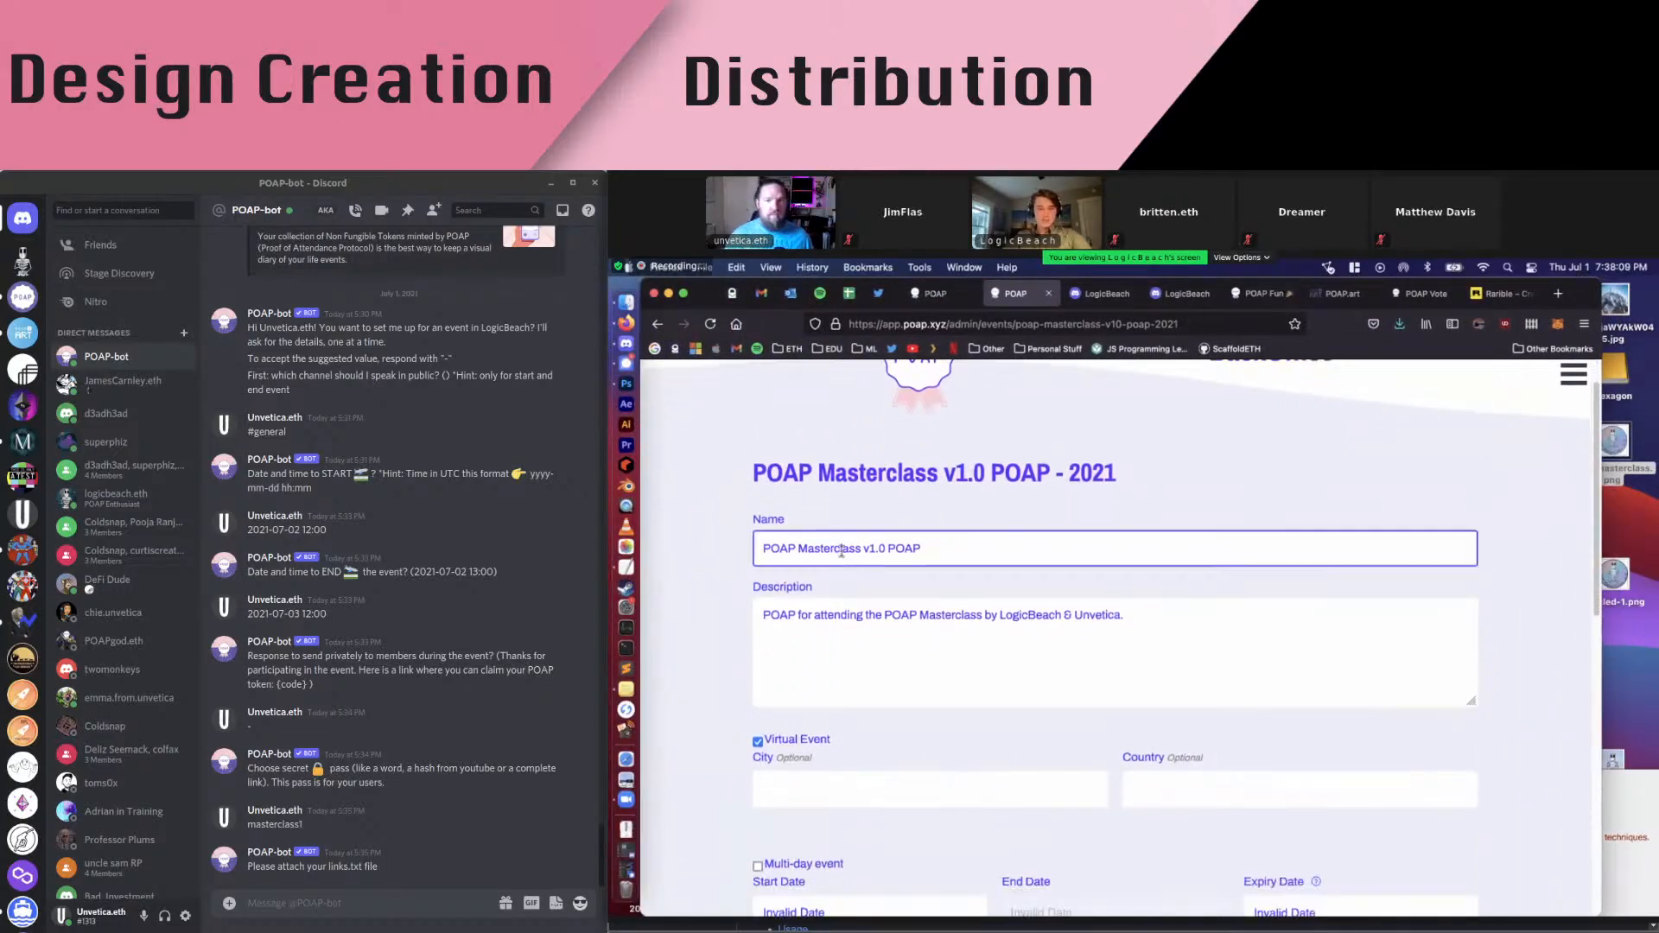
scroll(856, 549, "up", 3)
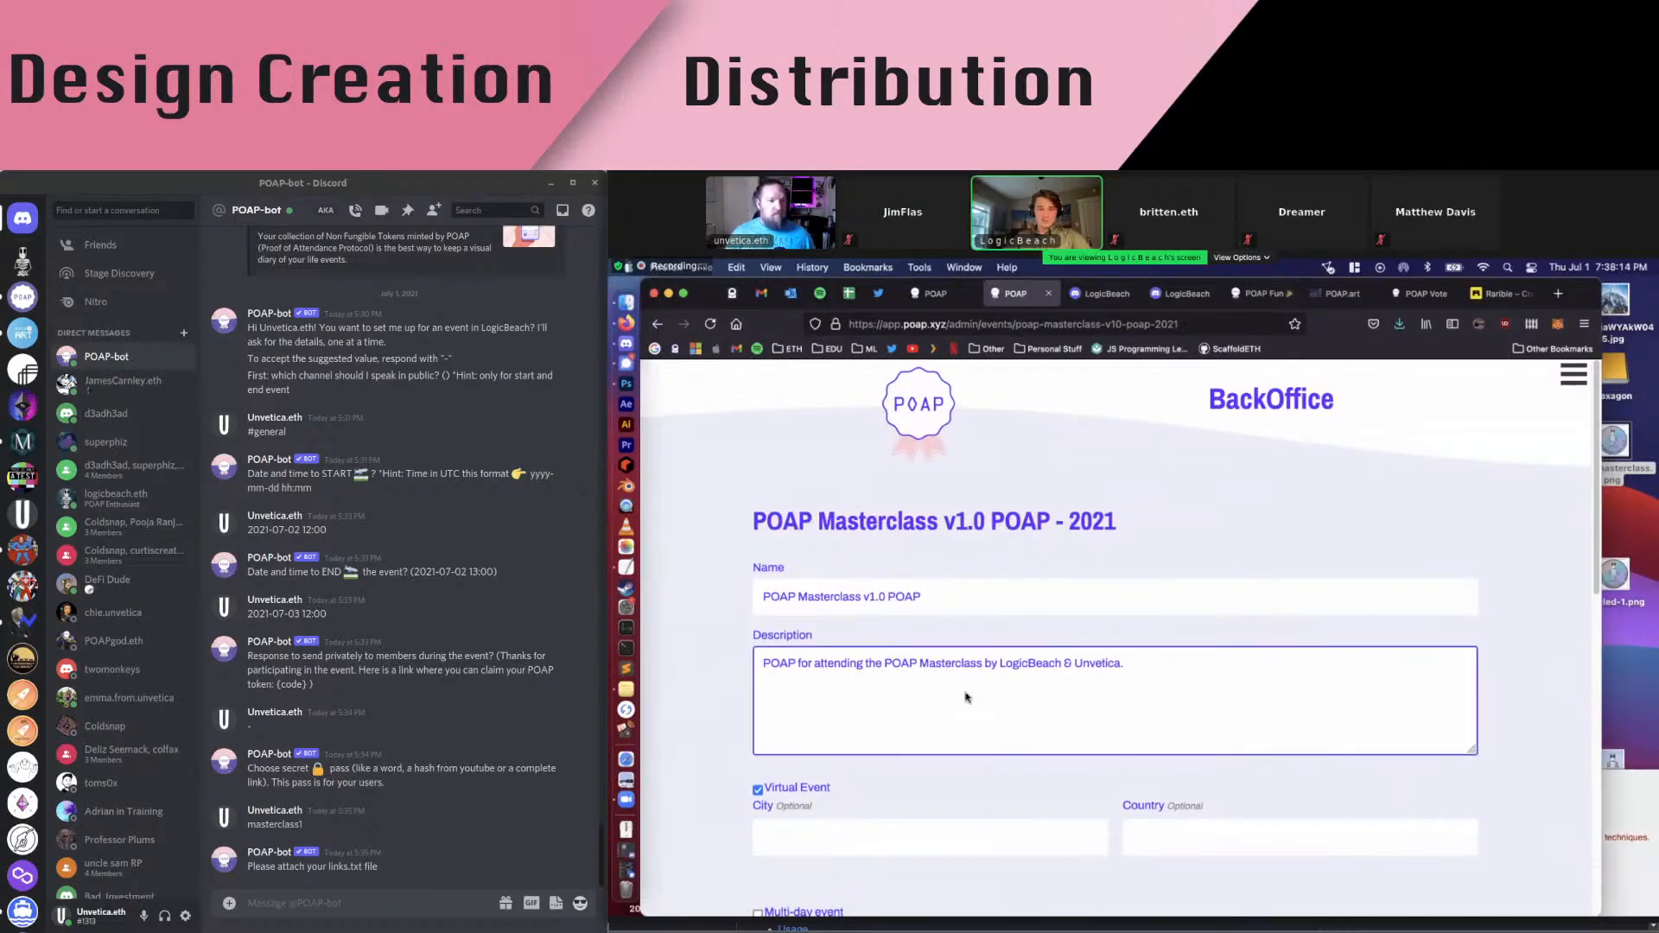
scroll(968, 683, "down", 3)
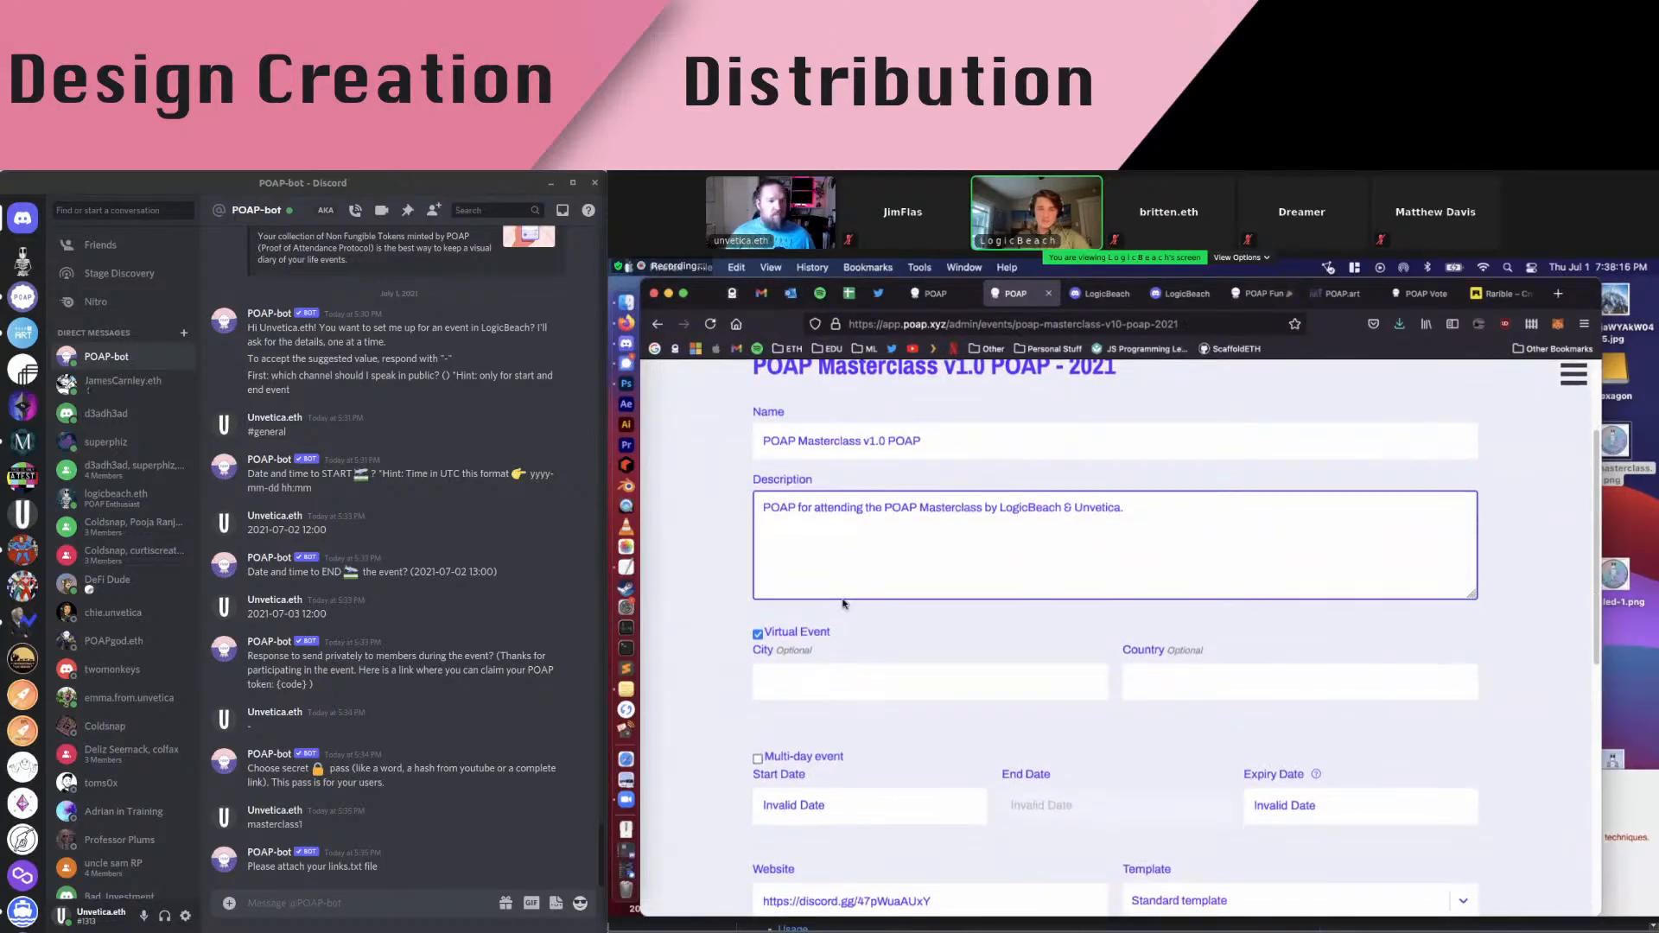
scroll(864, 597, "down", 4)
scroll(871, 657, "down", 1)
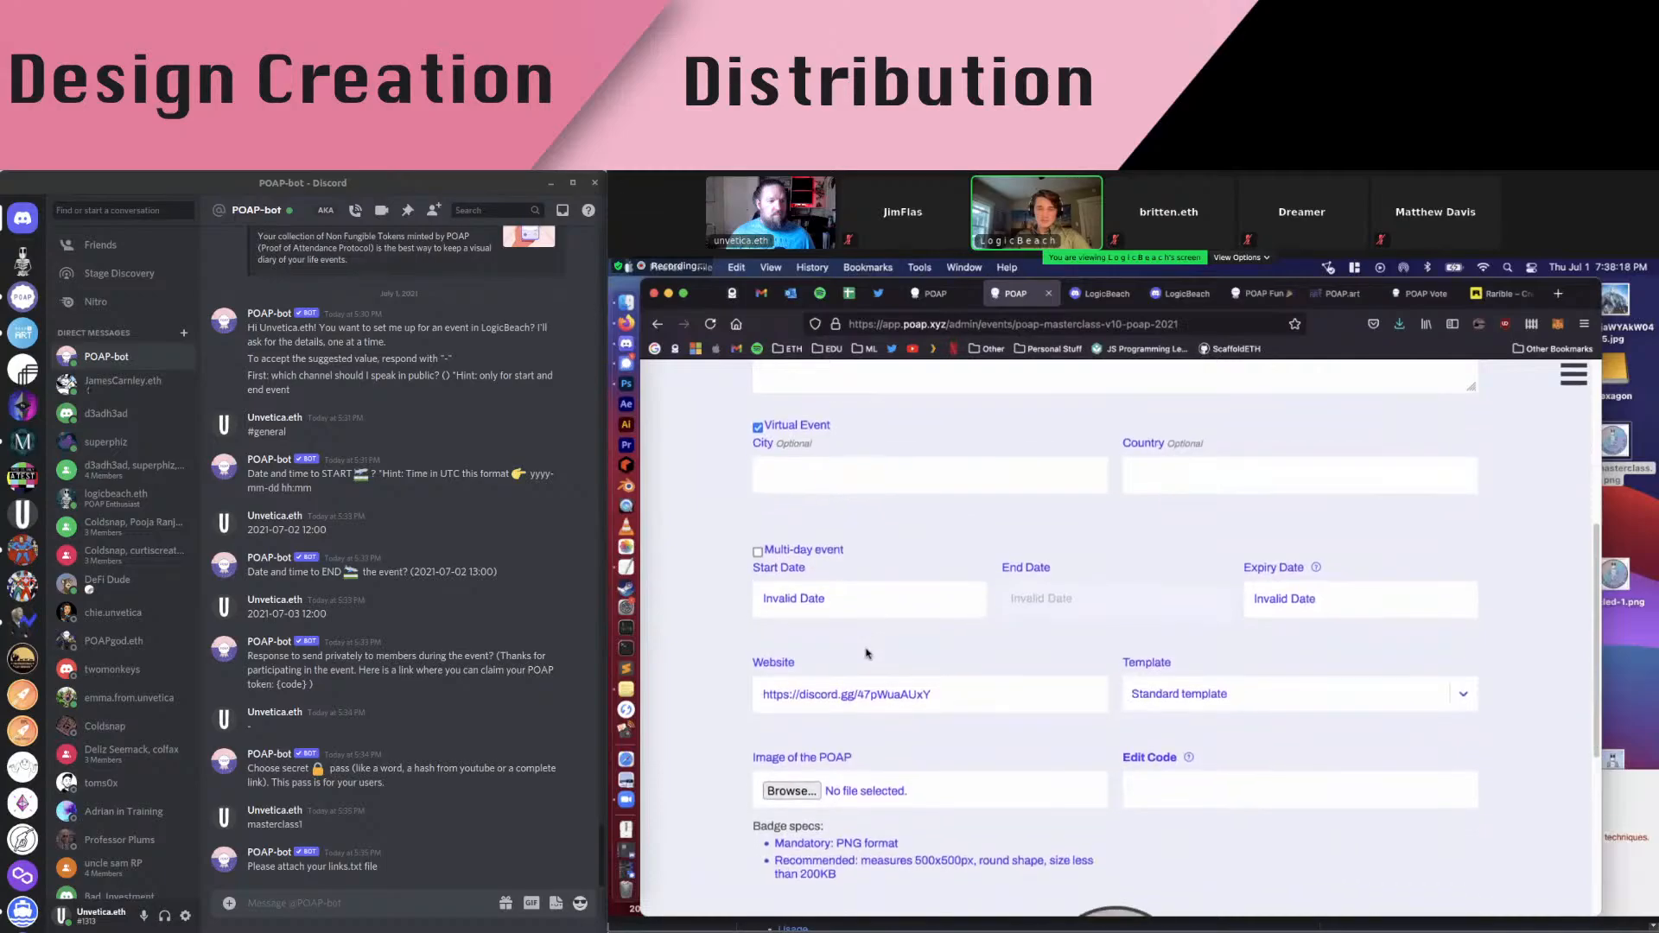
scroll(867, 654, "down", 3)
scroll(926, 630, "down", 2)
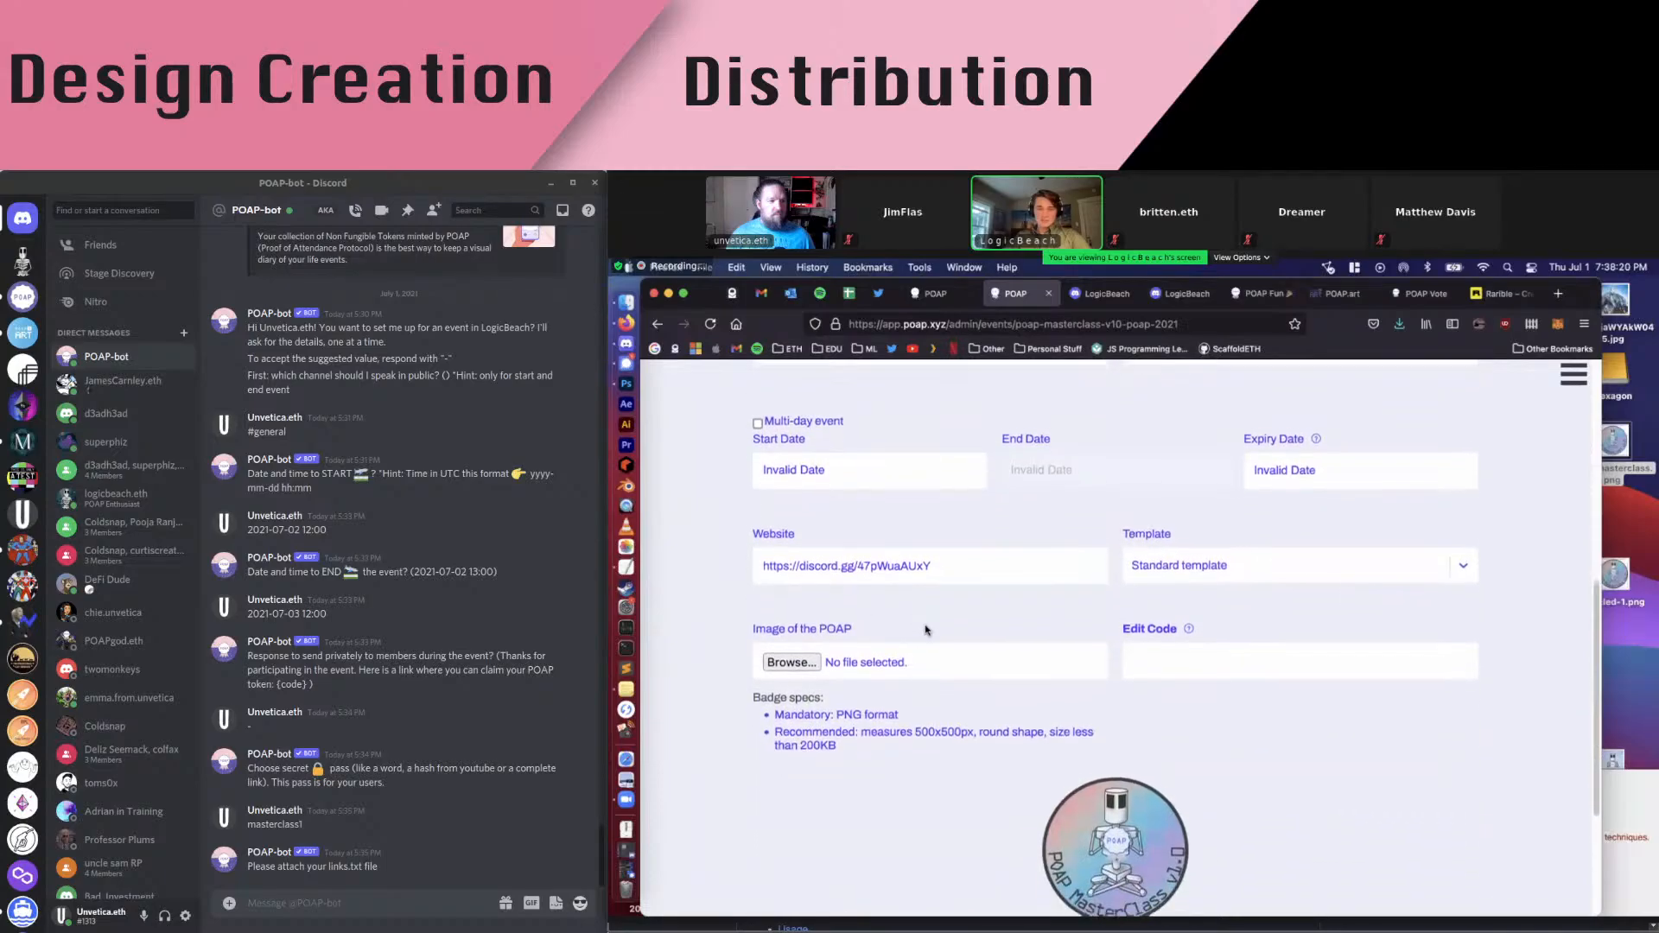
left_click(1168, 613)
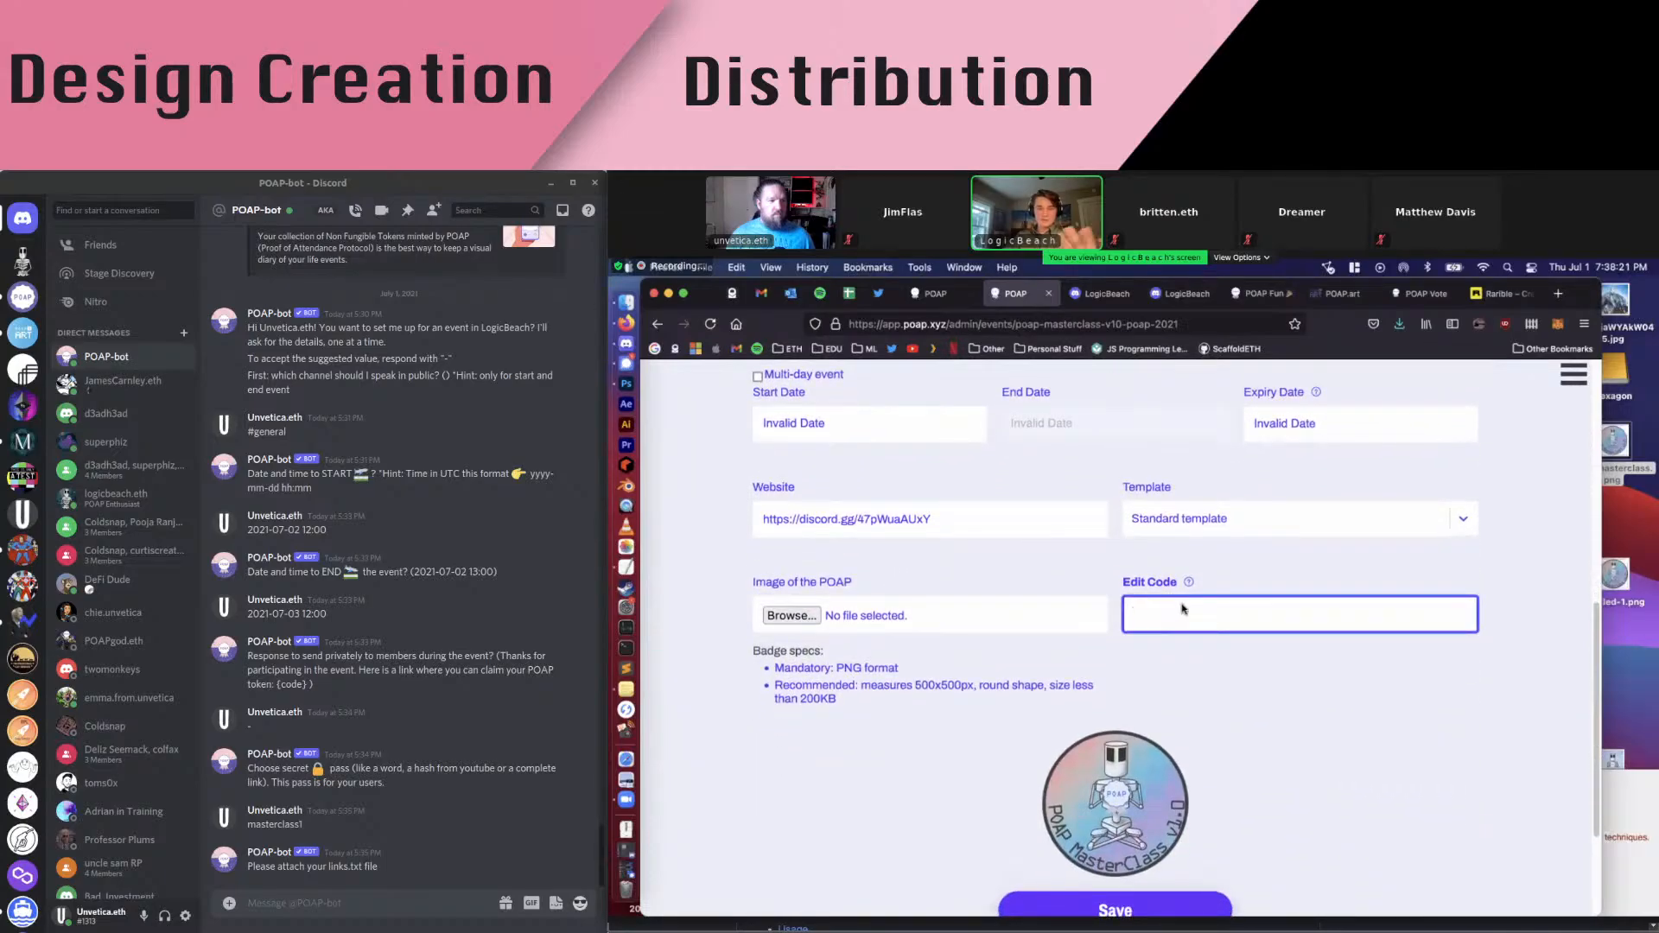
scroll(994, 596, "down", 4)
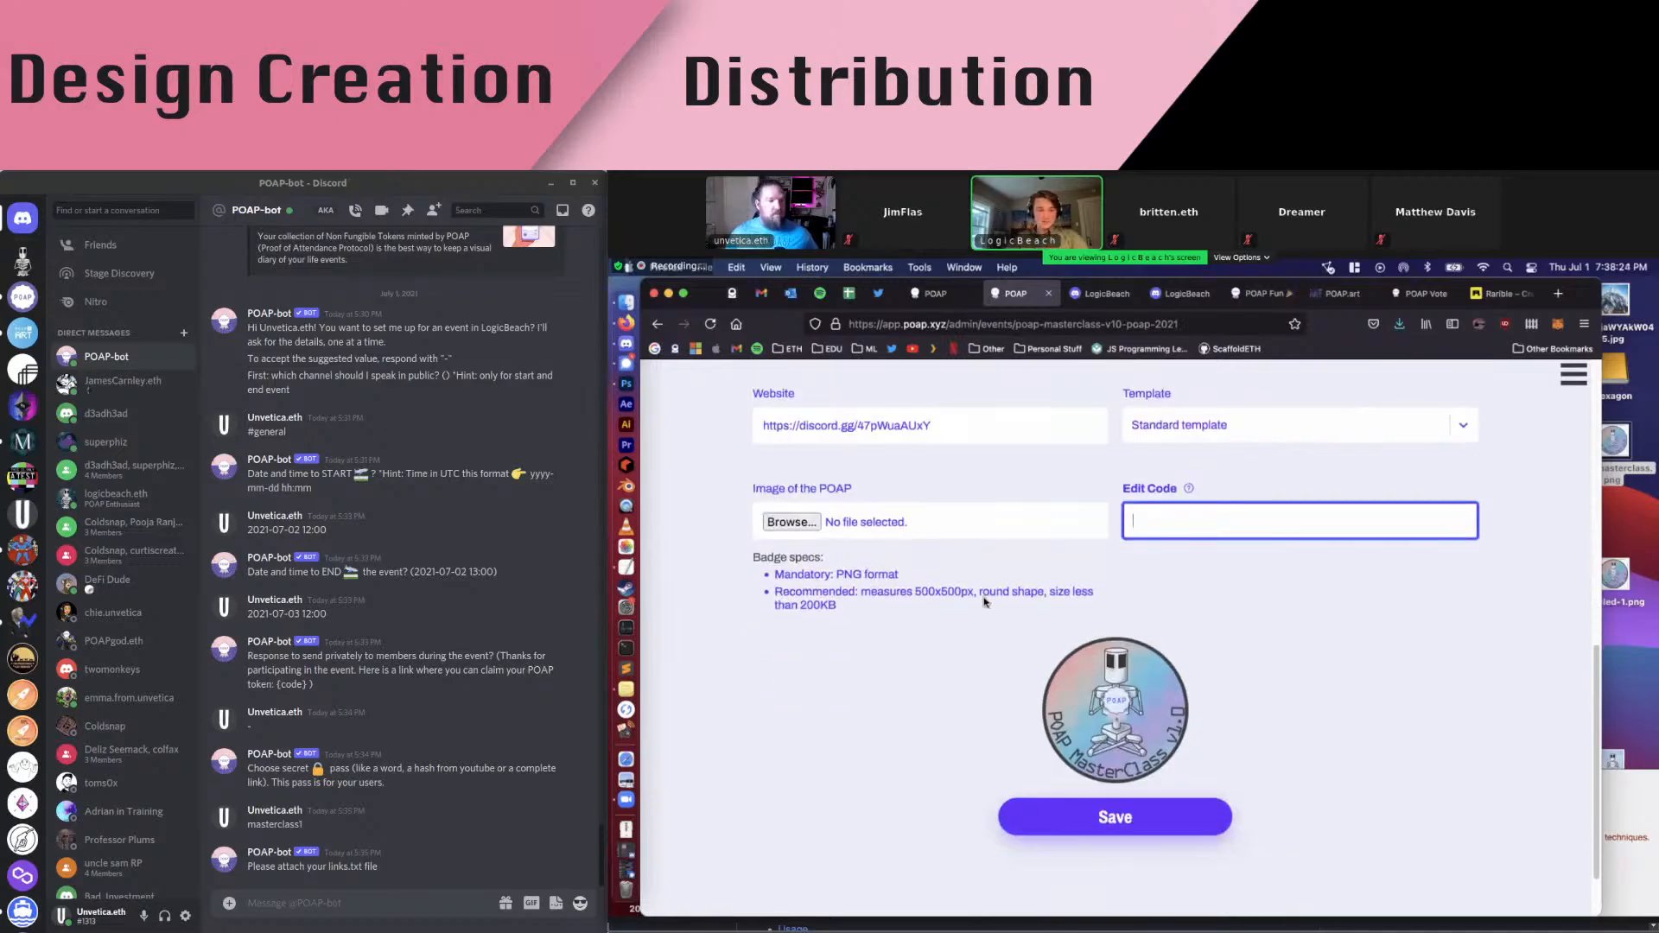
left_click(808, 494)
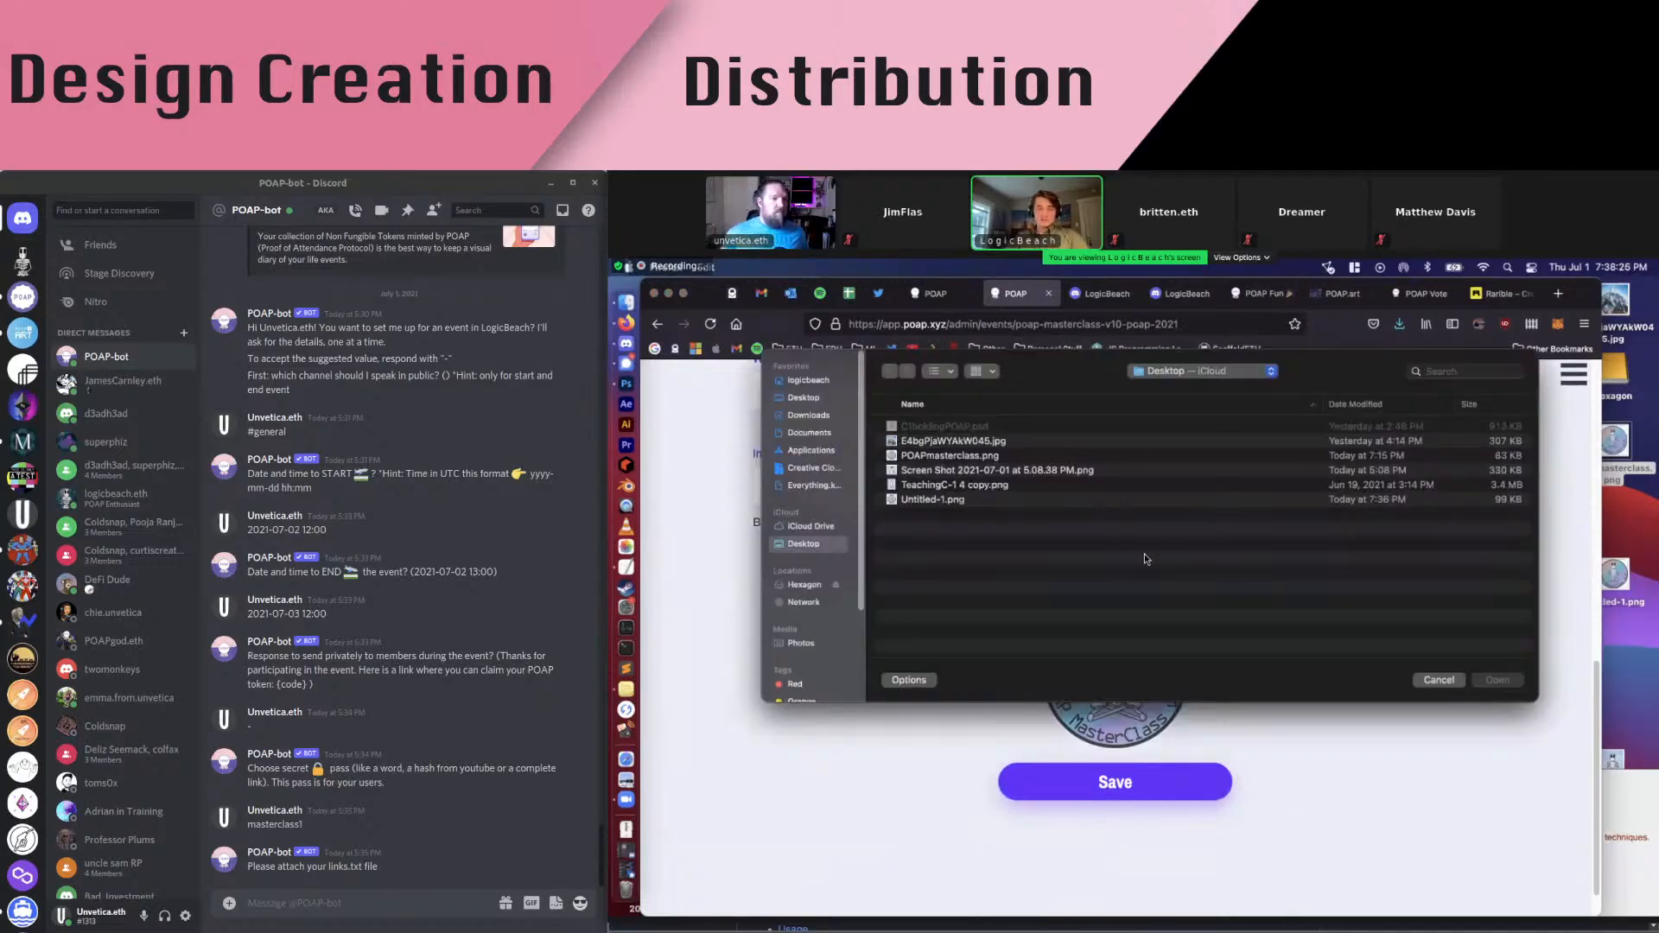
Cancel the file chooser and save, getting 'The secret code is required' under Edit Code
left_click(1443, 683)
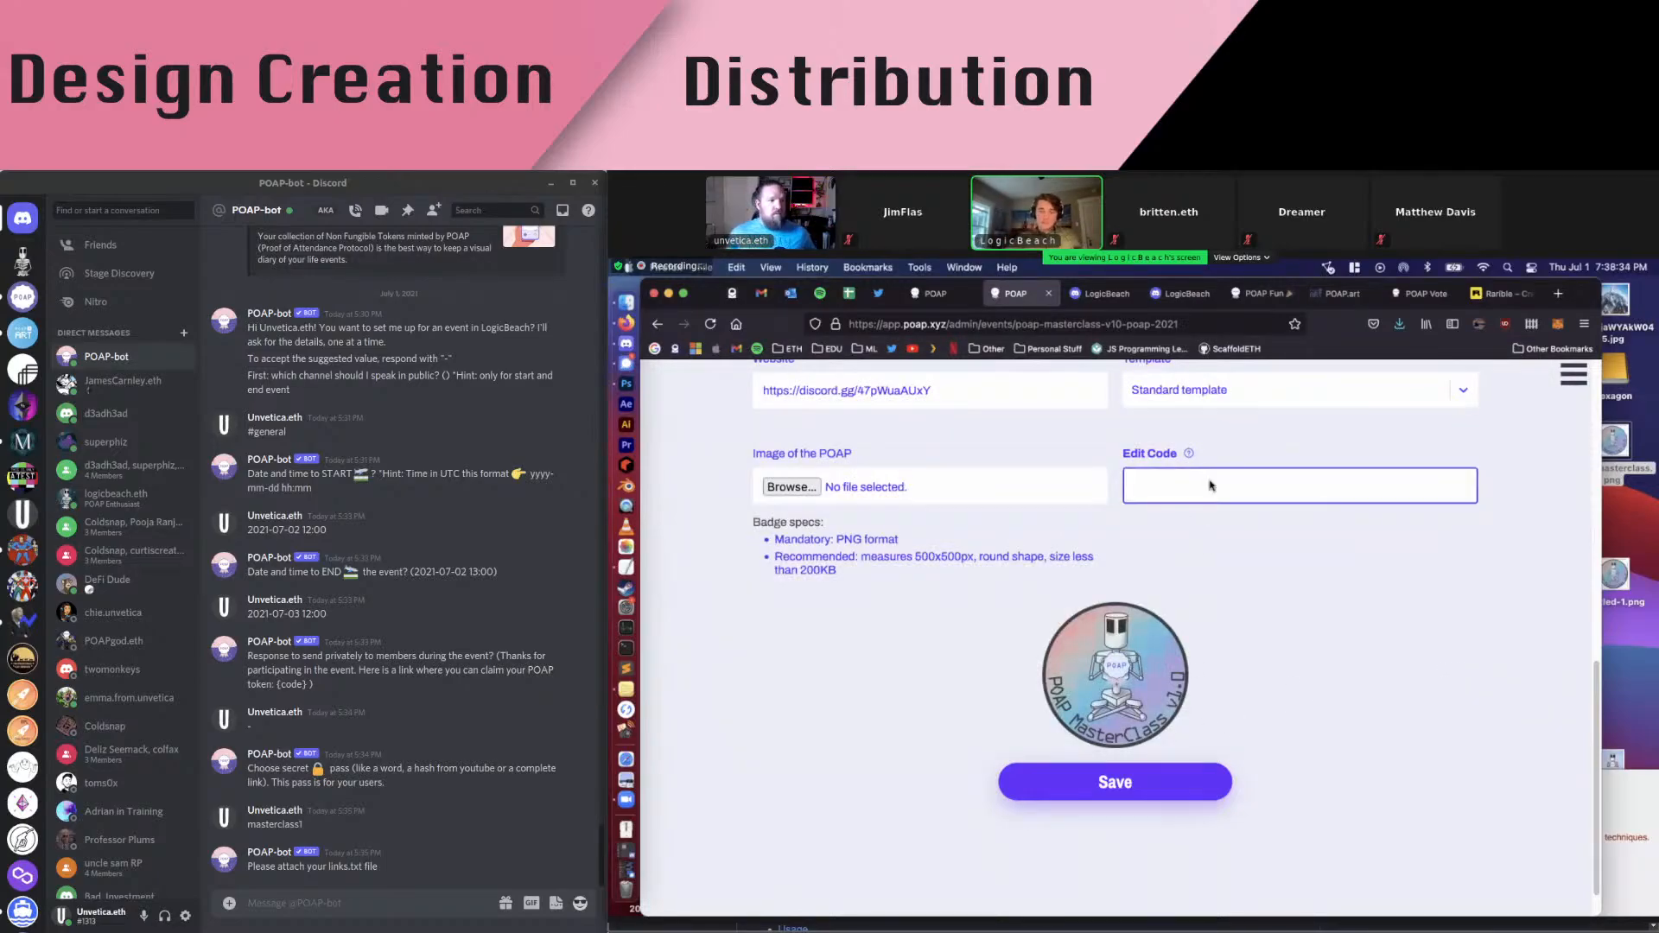
left_click(1202, 780)
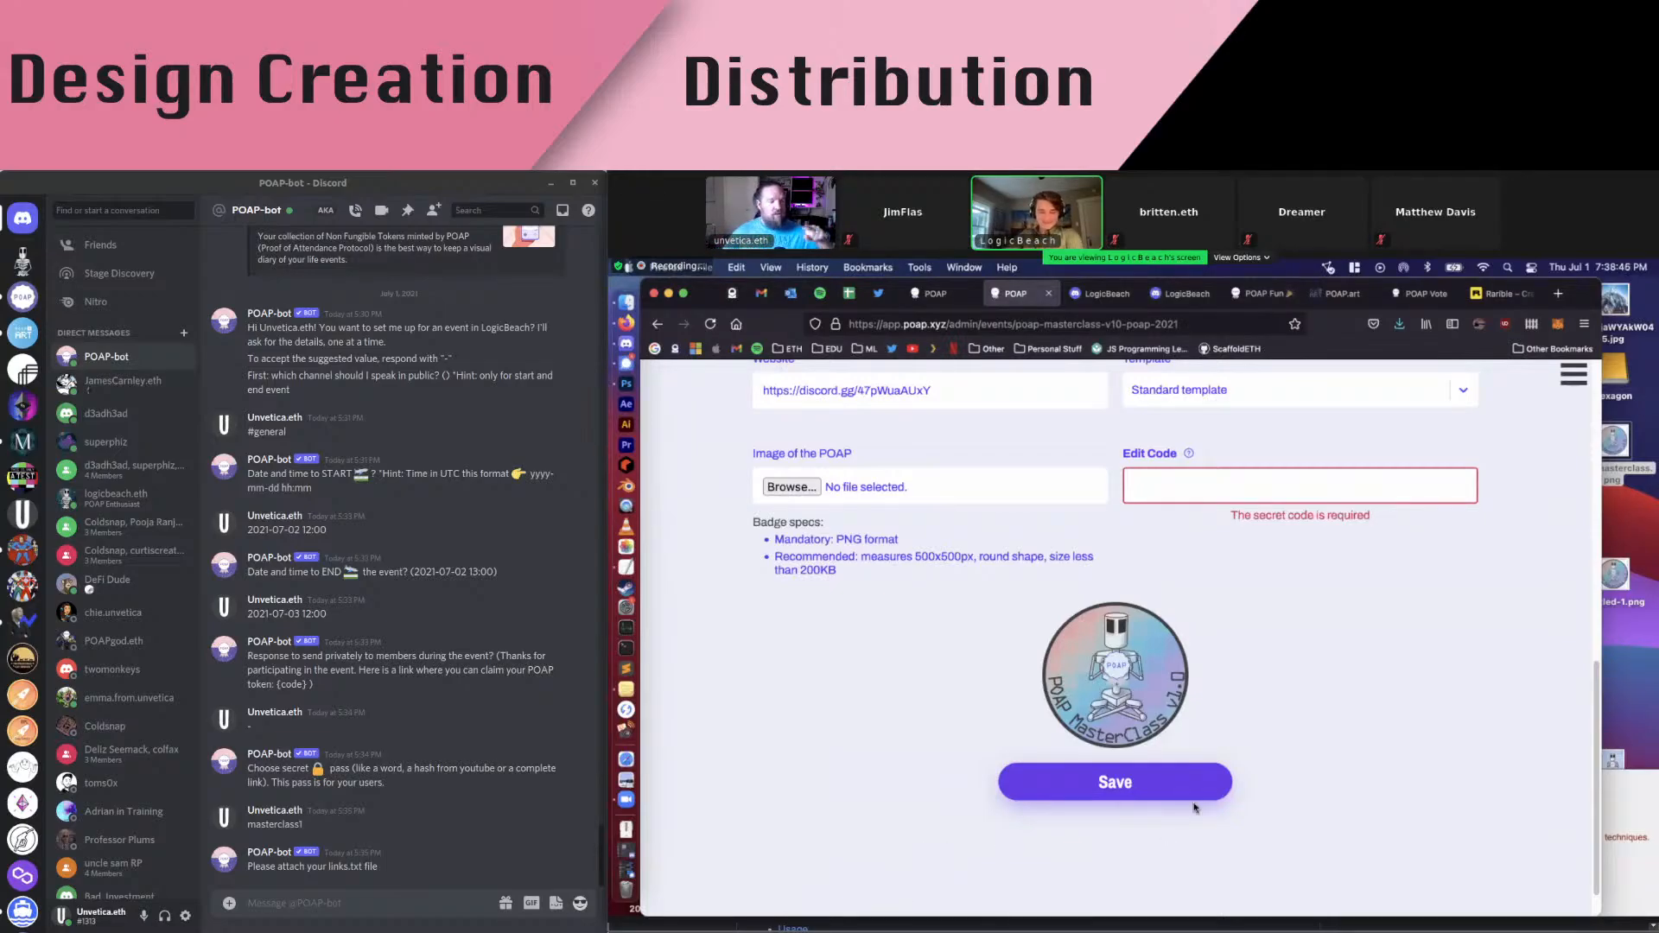
scroll(1091, 686, "up", 10)
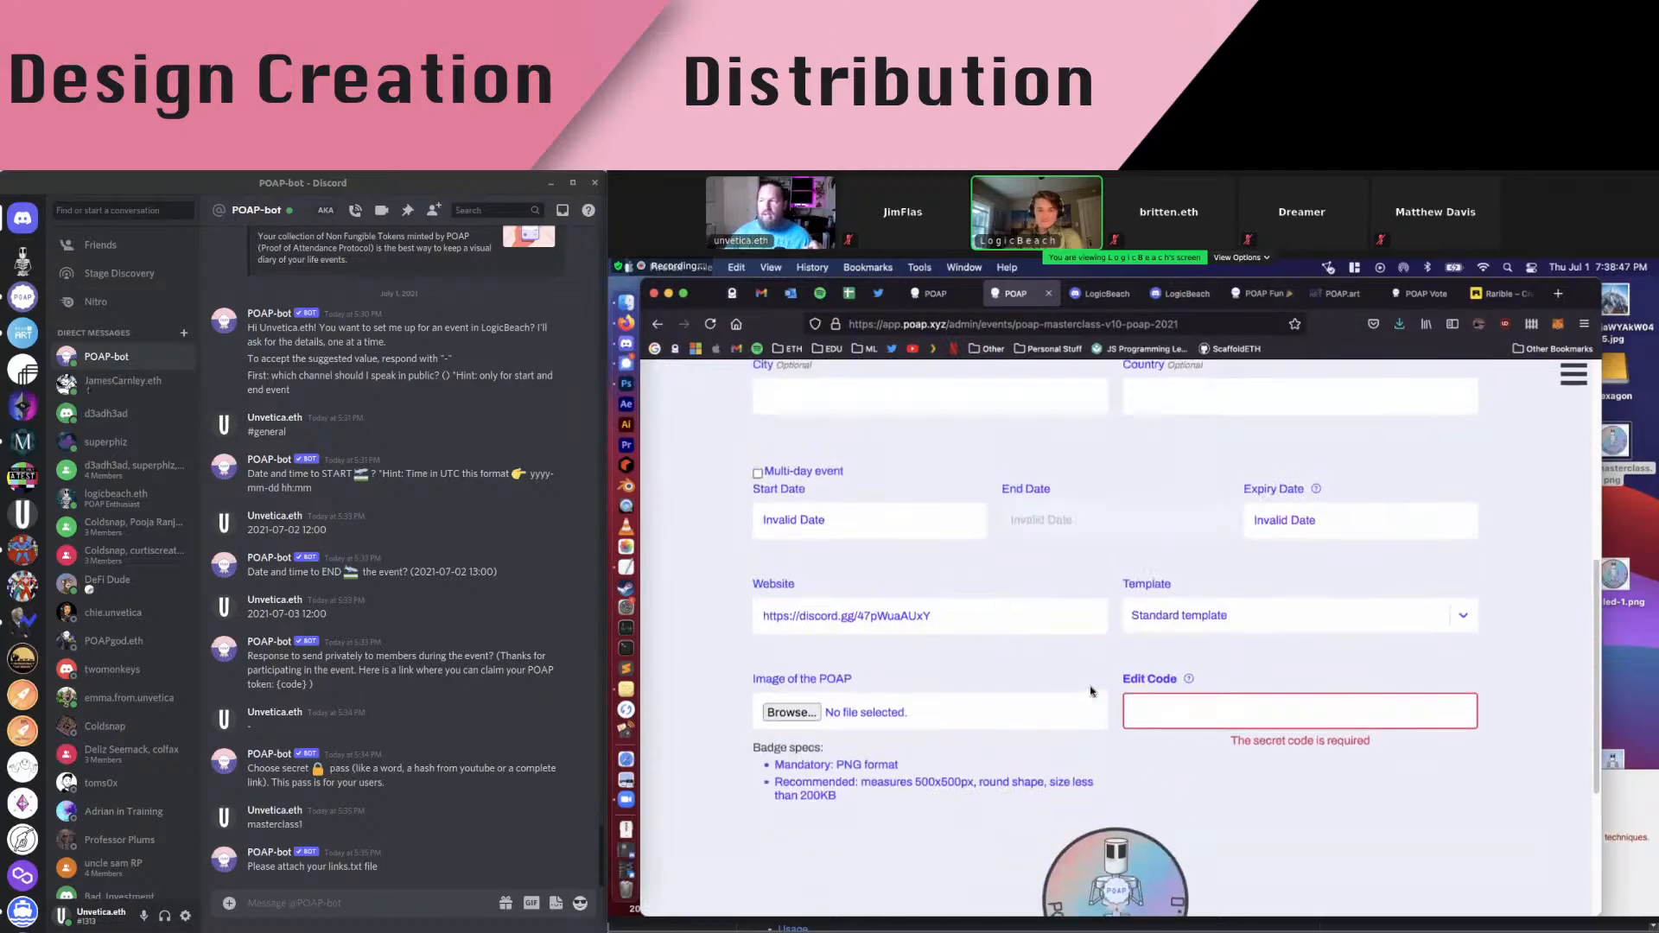
scroll(1091, 683, "down", 3)
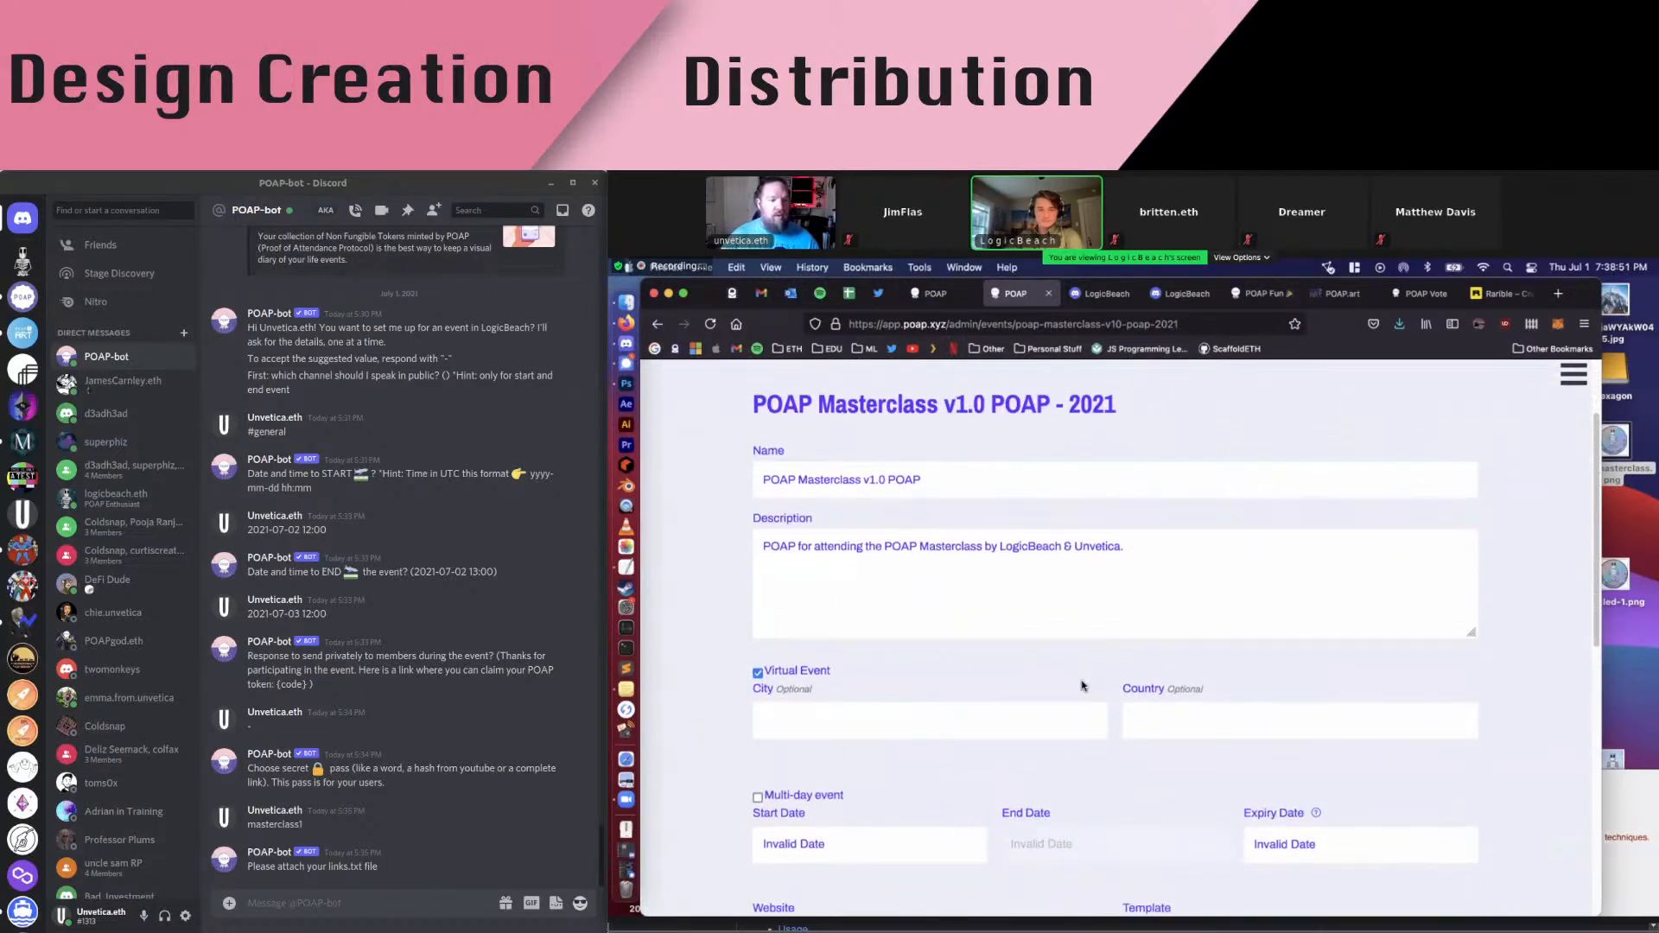
Click into the event description field and scroll further down the edit form
left_click(806, 560)
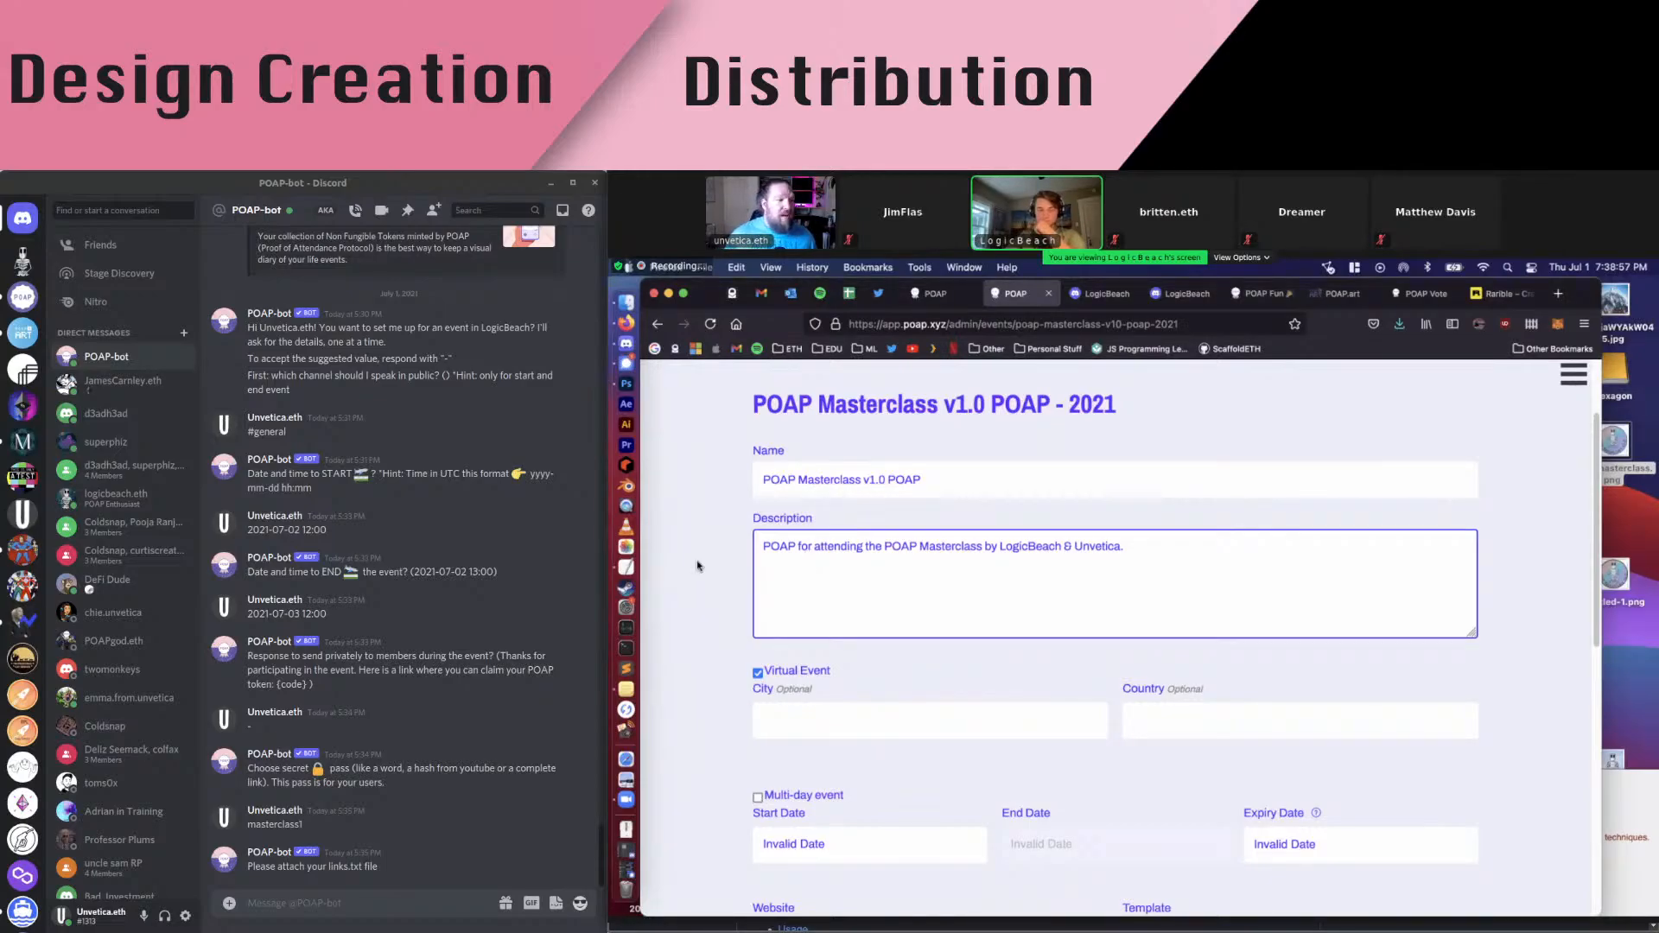
scroll(698, 568, "down", 4)
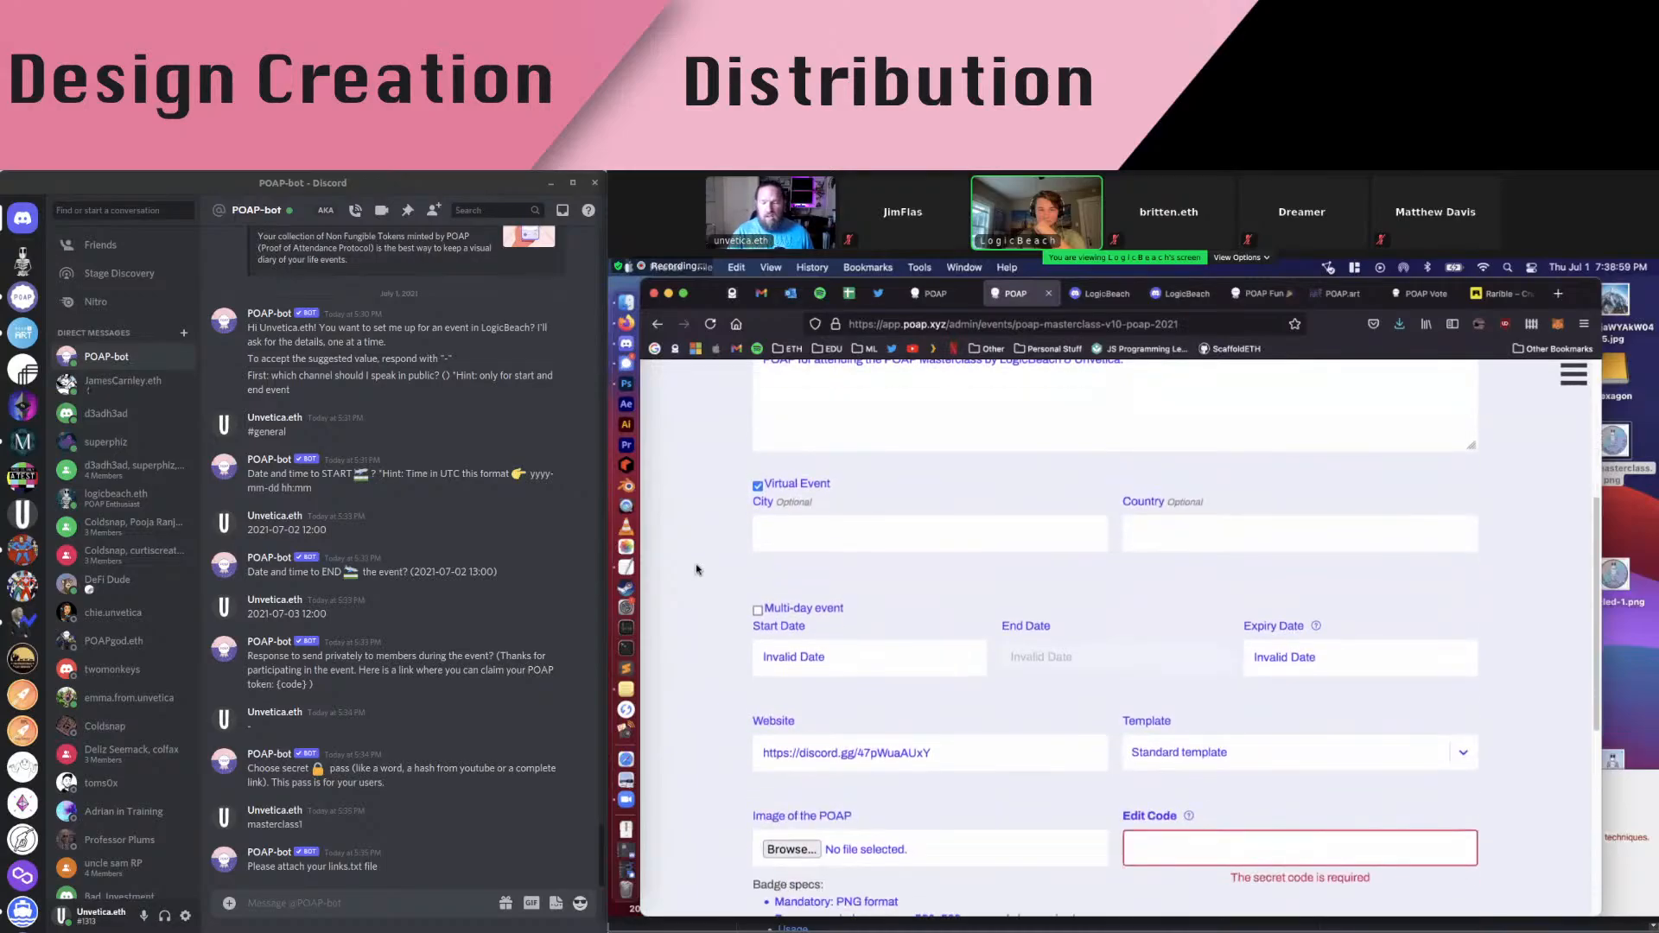
scroll(697, 569, "down", 1)
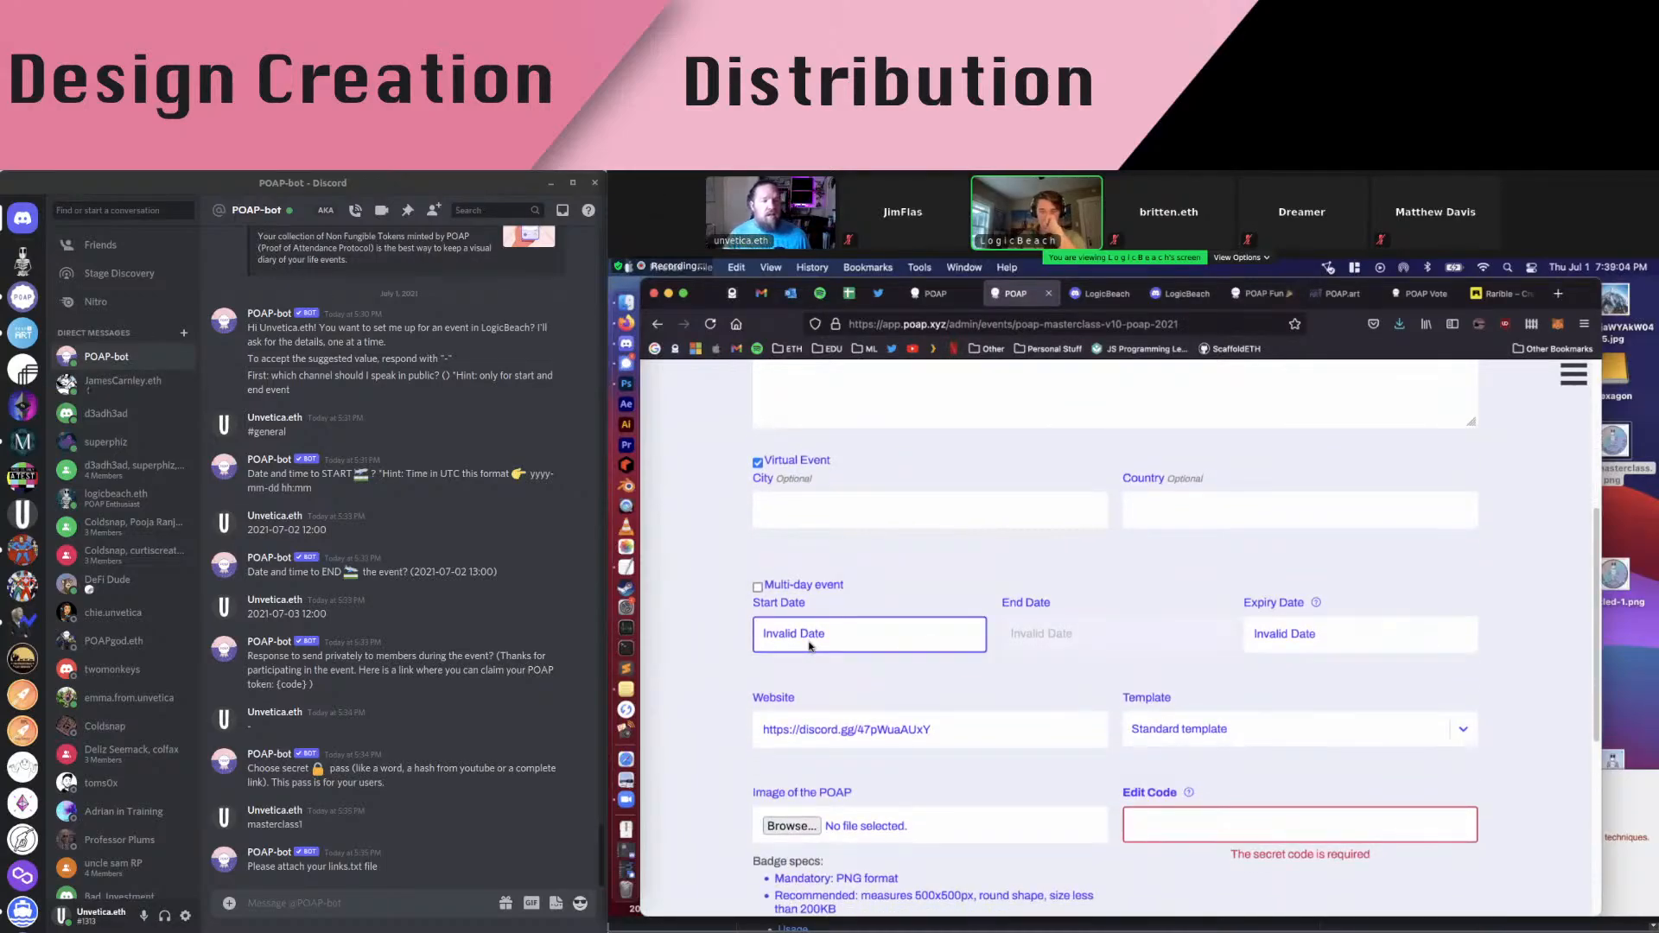
Pick 1 July 2021 as the start date from the Start Date calendar
left_click(810, 642)
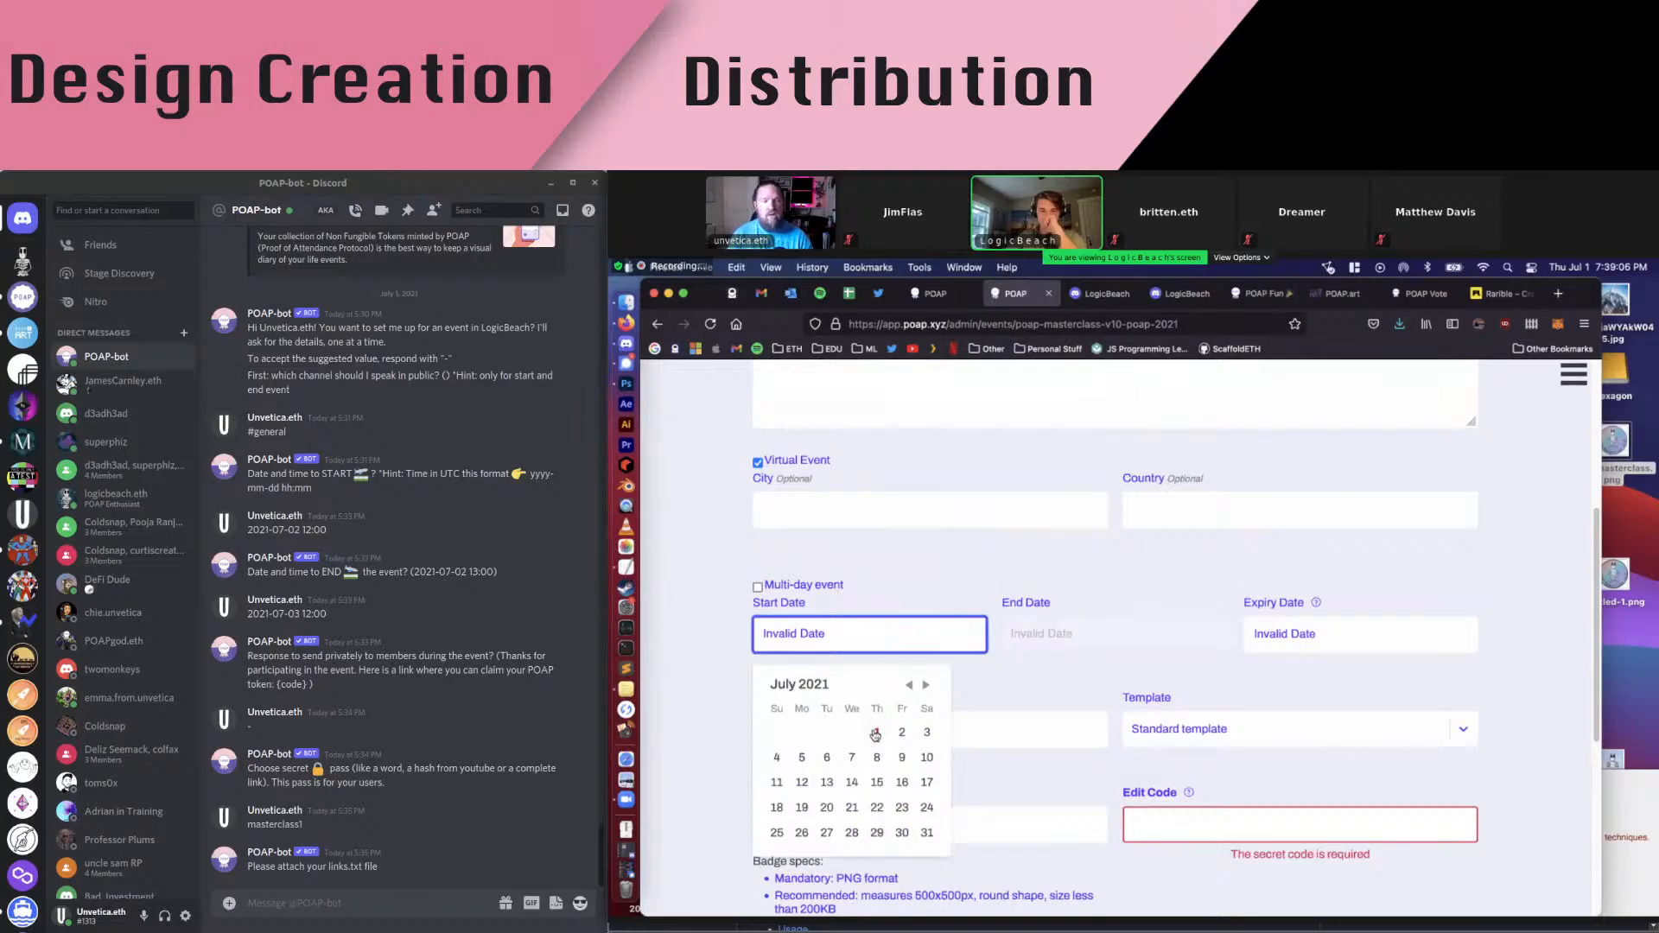
left_click(875, 733)
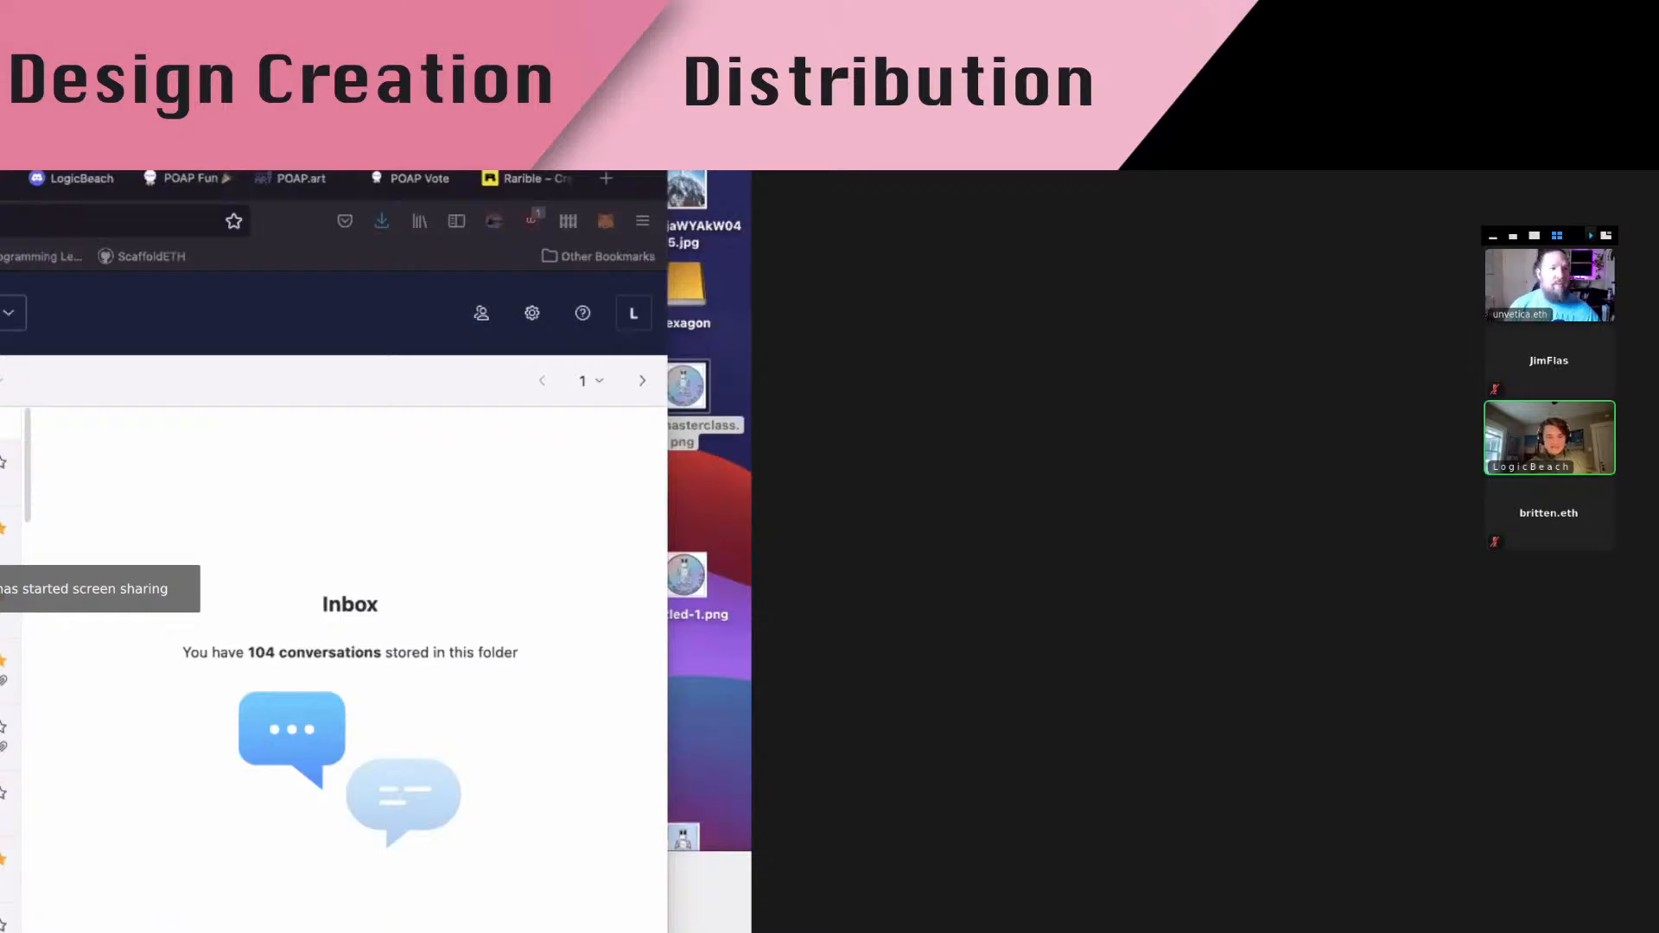
Press Esc to leave Zoom's full-screen meeting view
key("Escape")
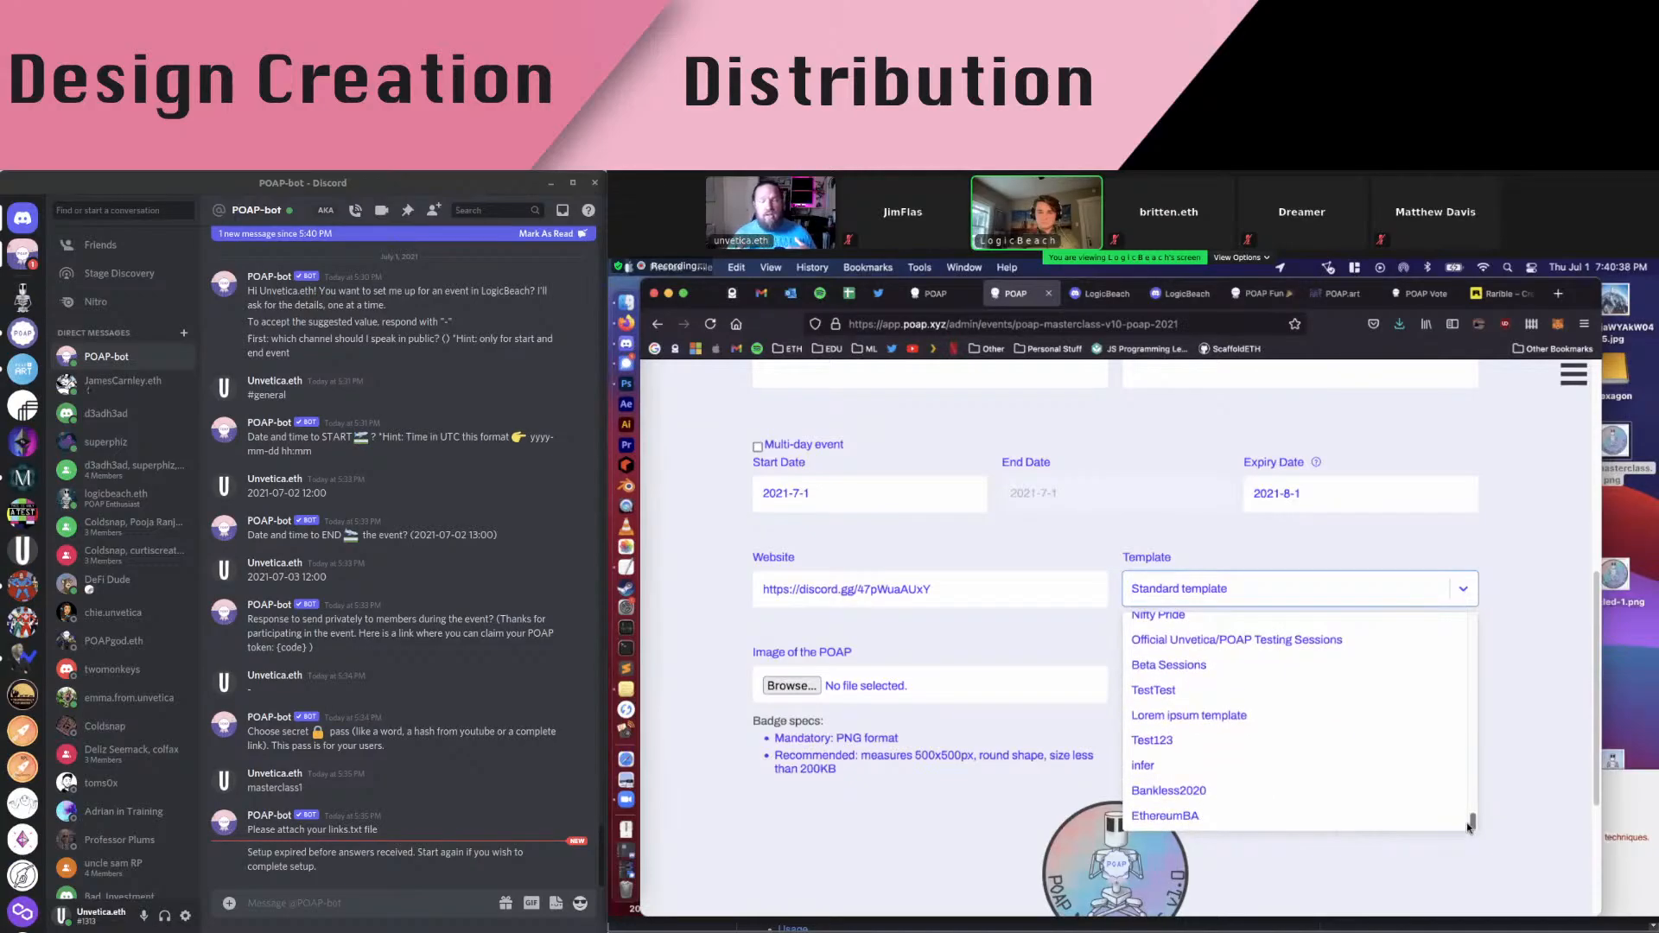
Browse the Template dropdown options on the POAP Masterclass edit form
left_click_drag(1471, 826, 1357, 570)
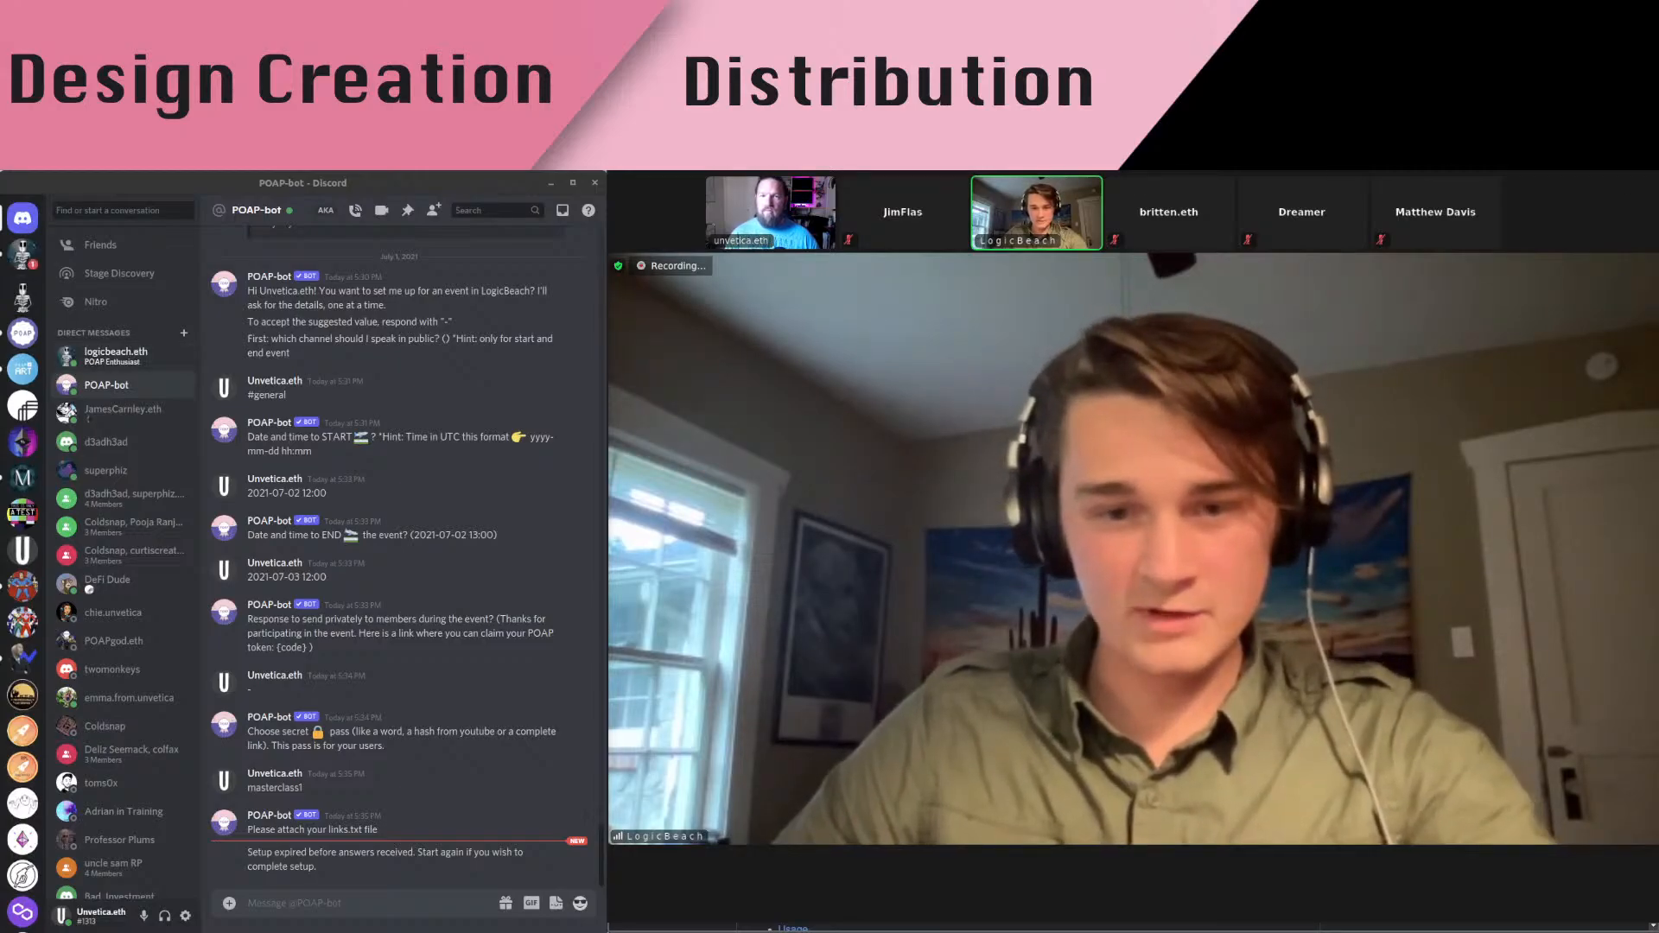
In Discord, view the DMs holding links.txt, then the server's #general channel
left_click(116, 354)
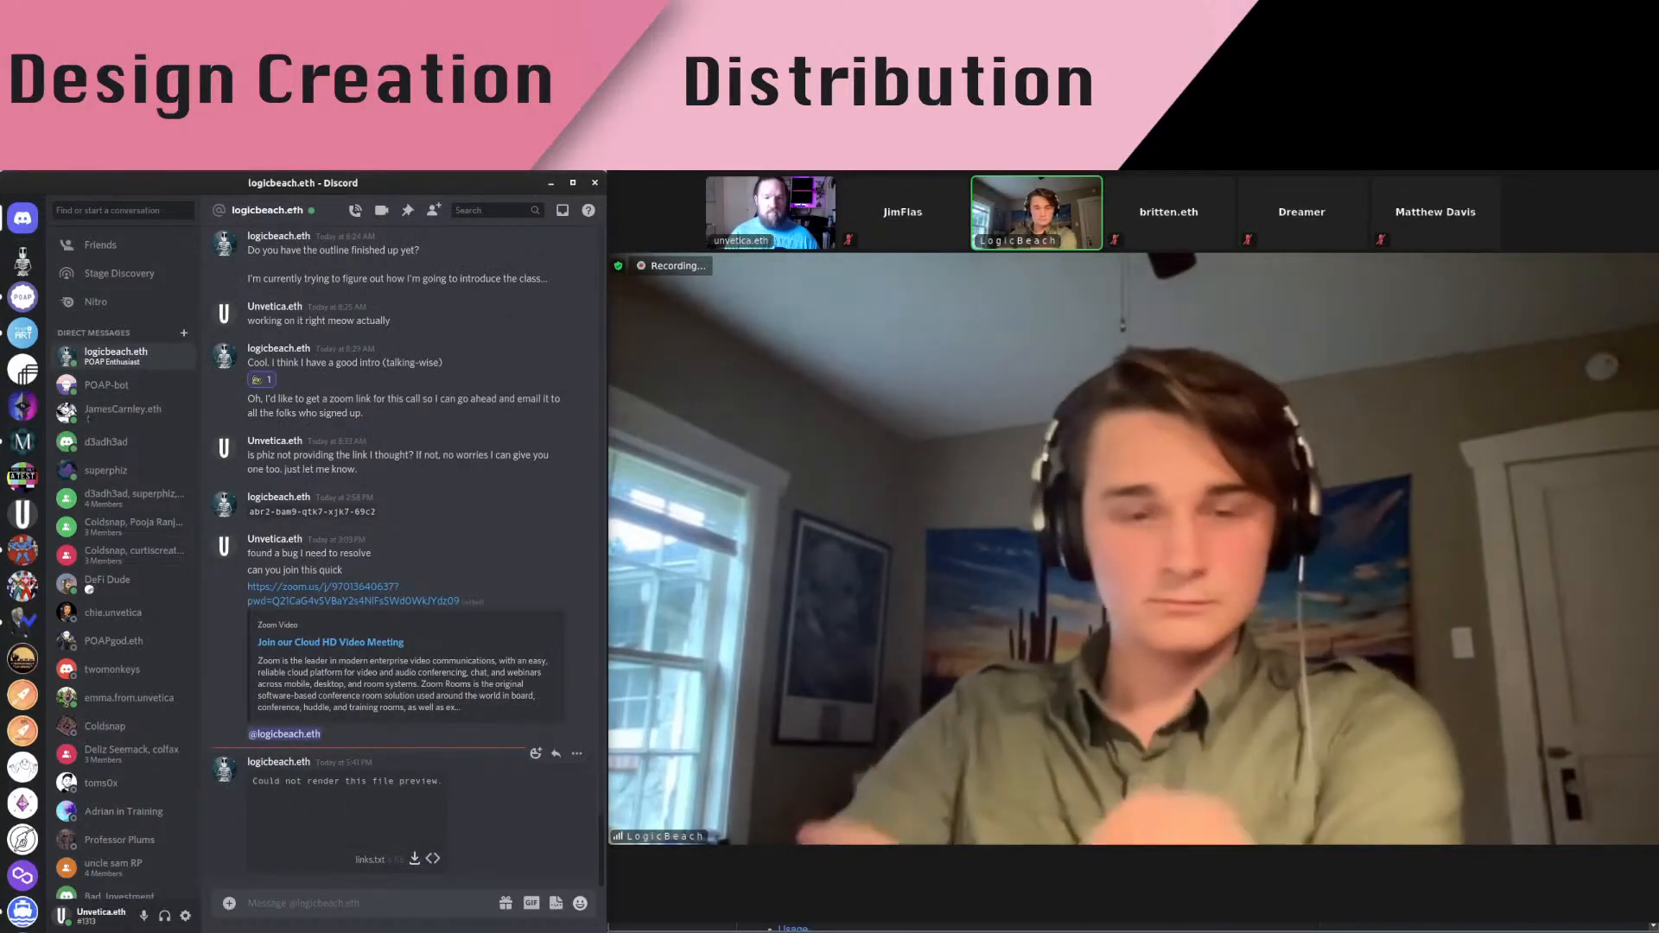
left_click(415, 859)
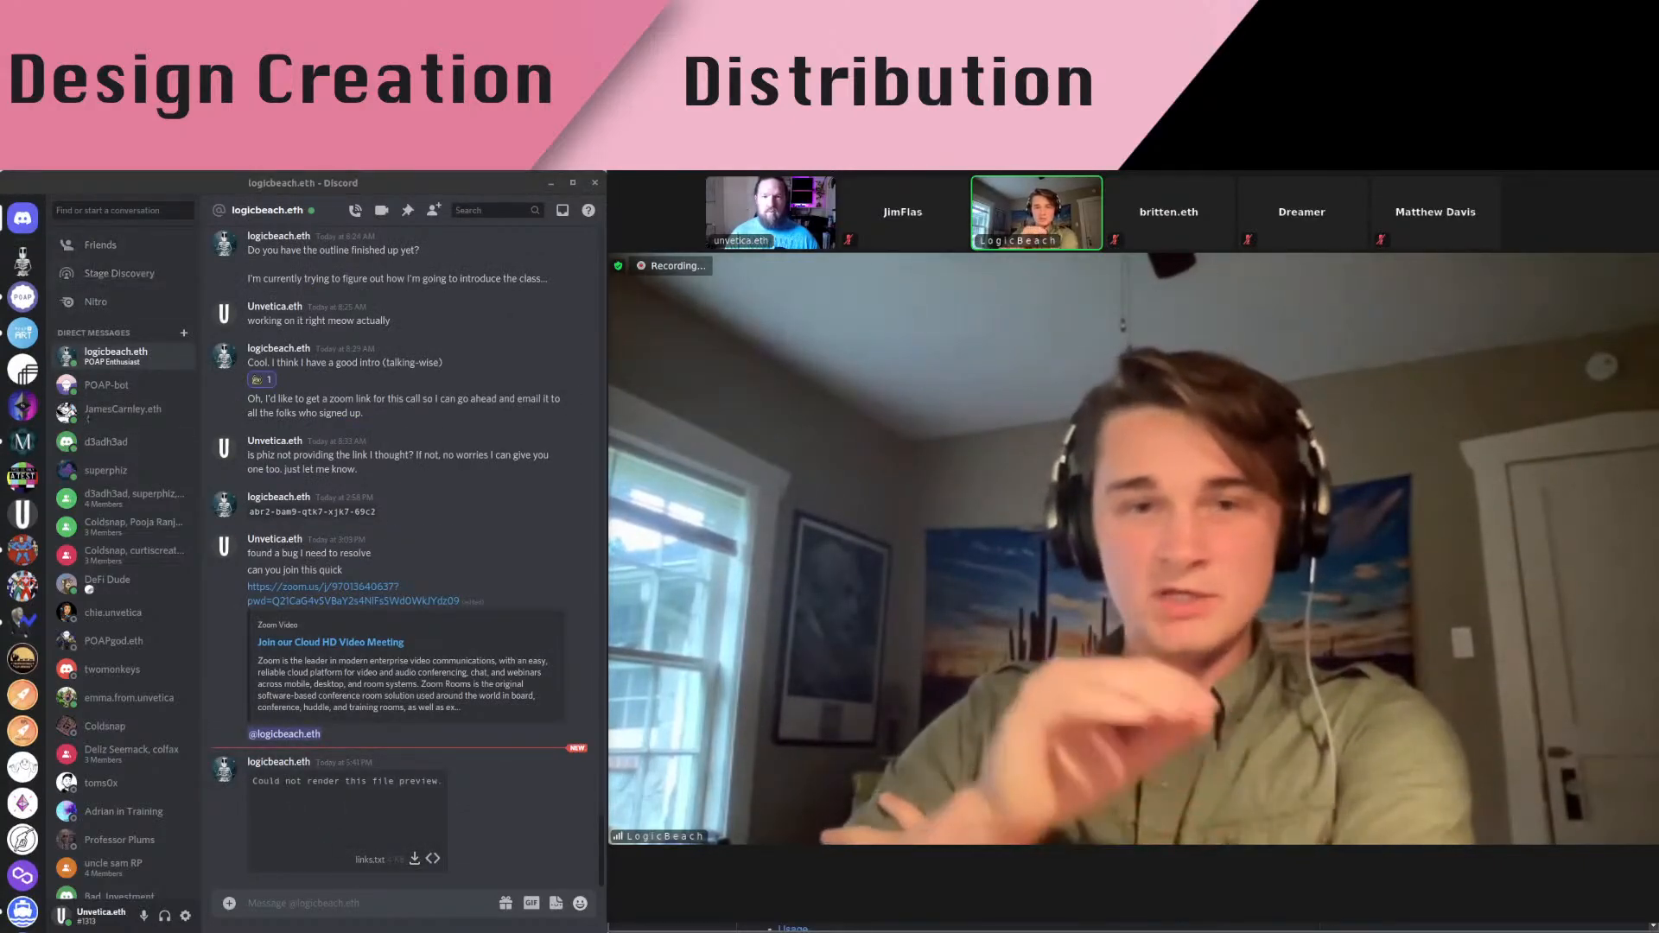
left_click(22, 261)
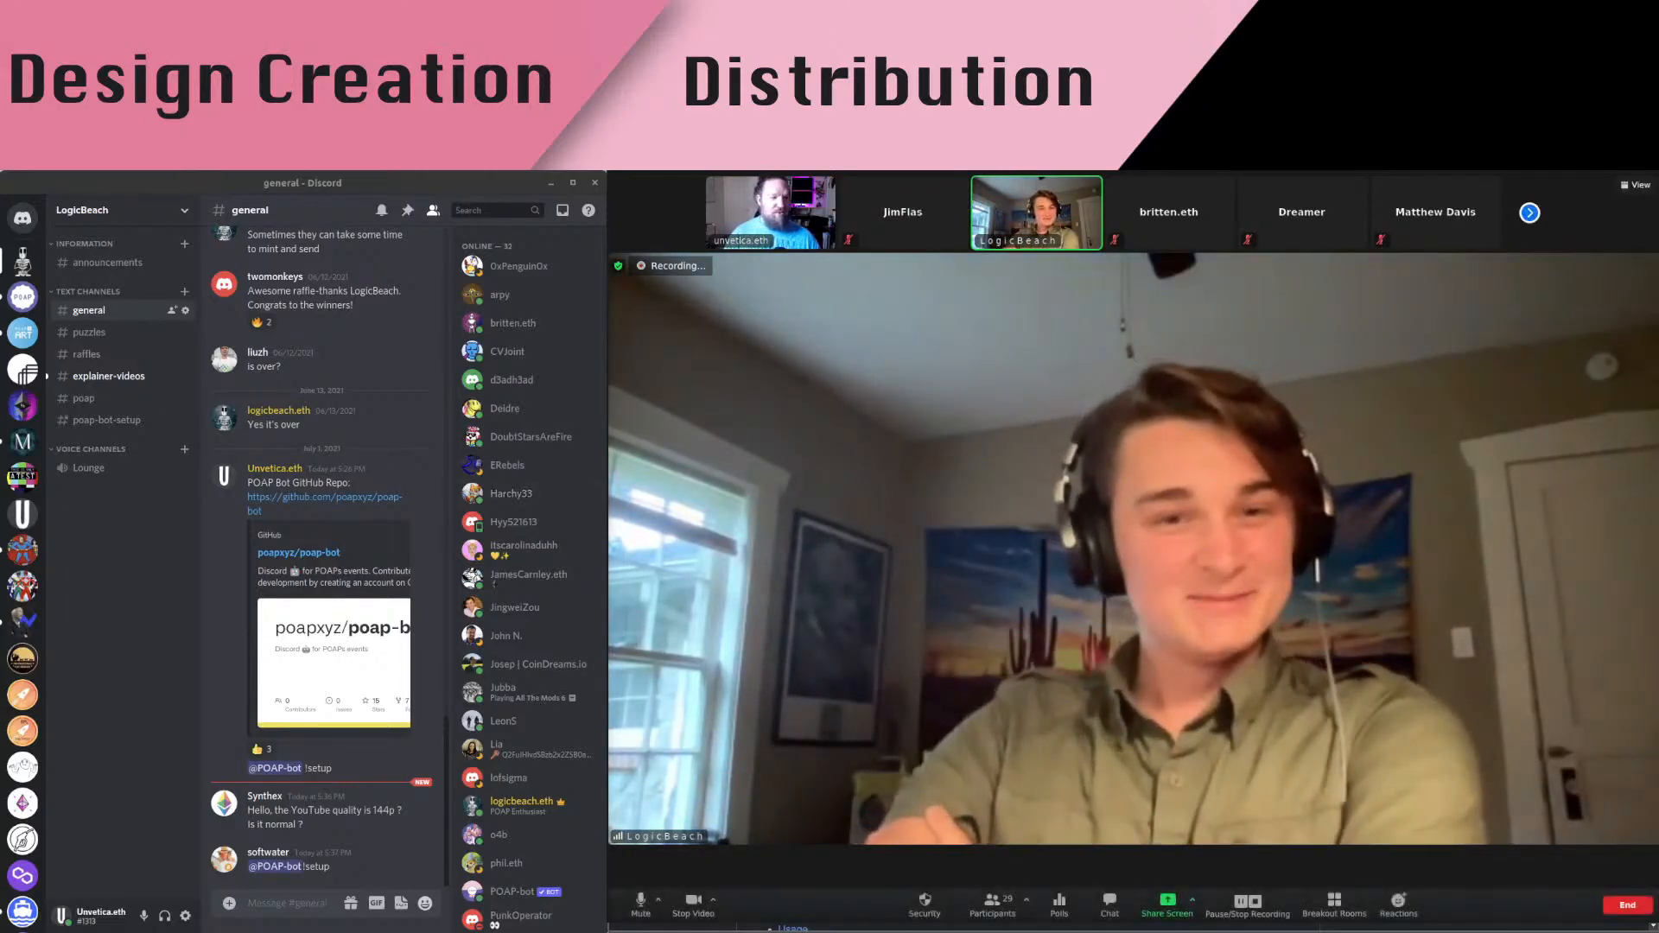
Share your screen in Zoom from the Advanced sharing options
left_click(1167, 903)
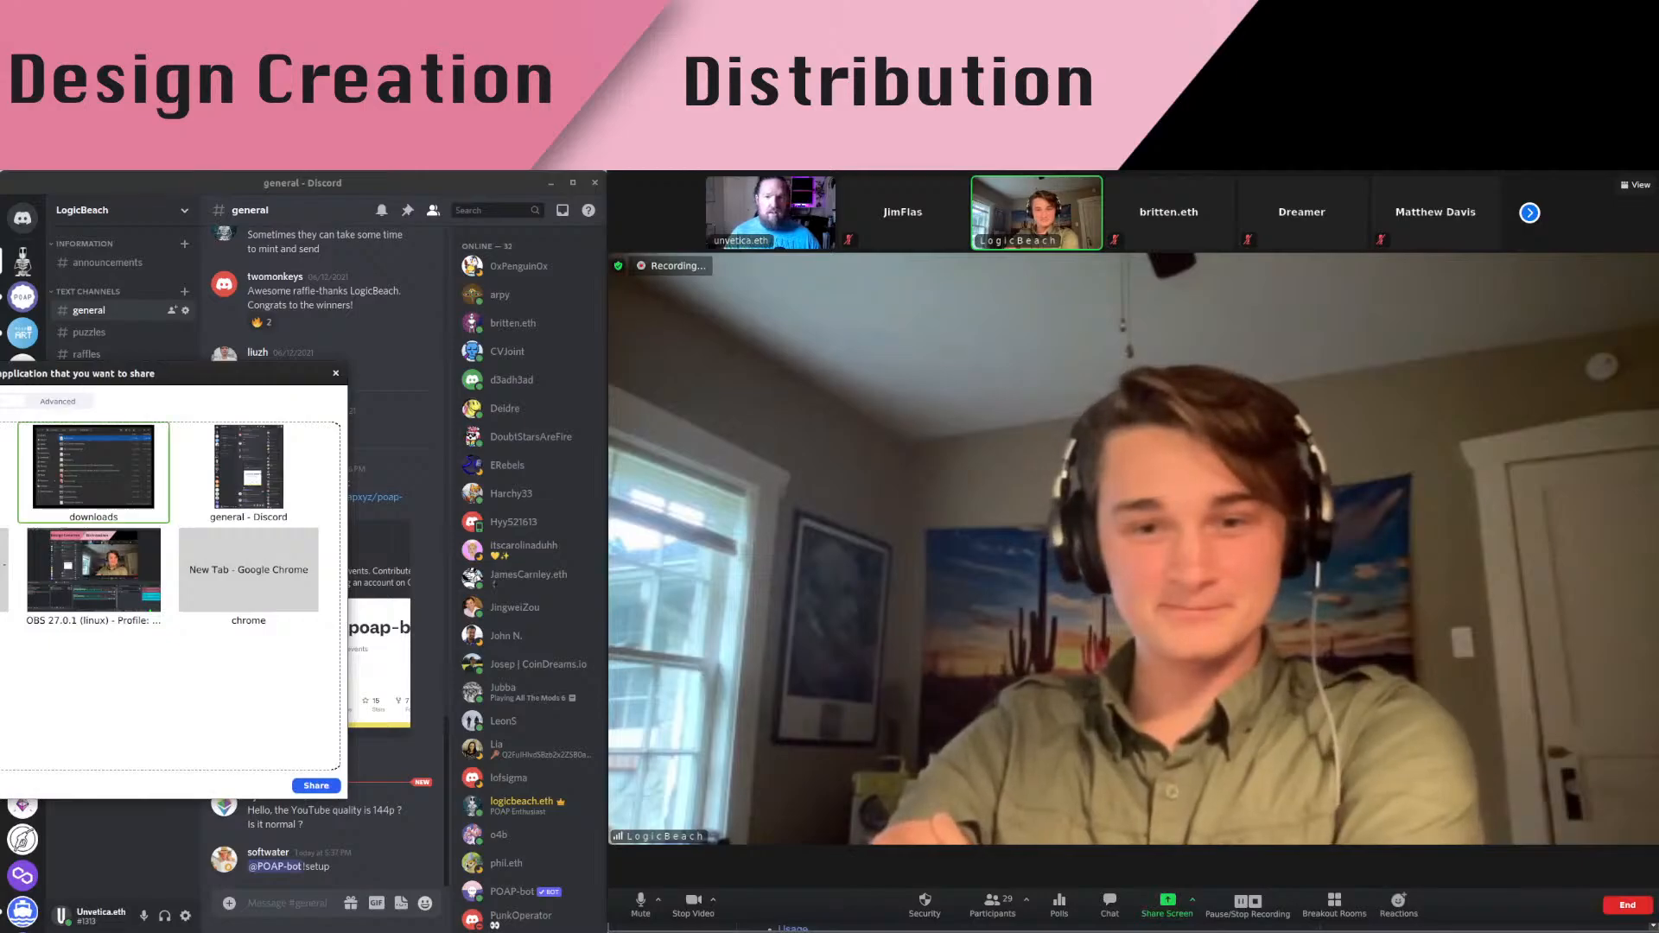
left_click(58, 402)
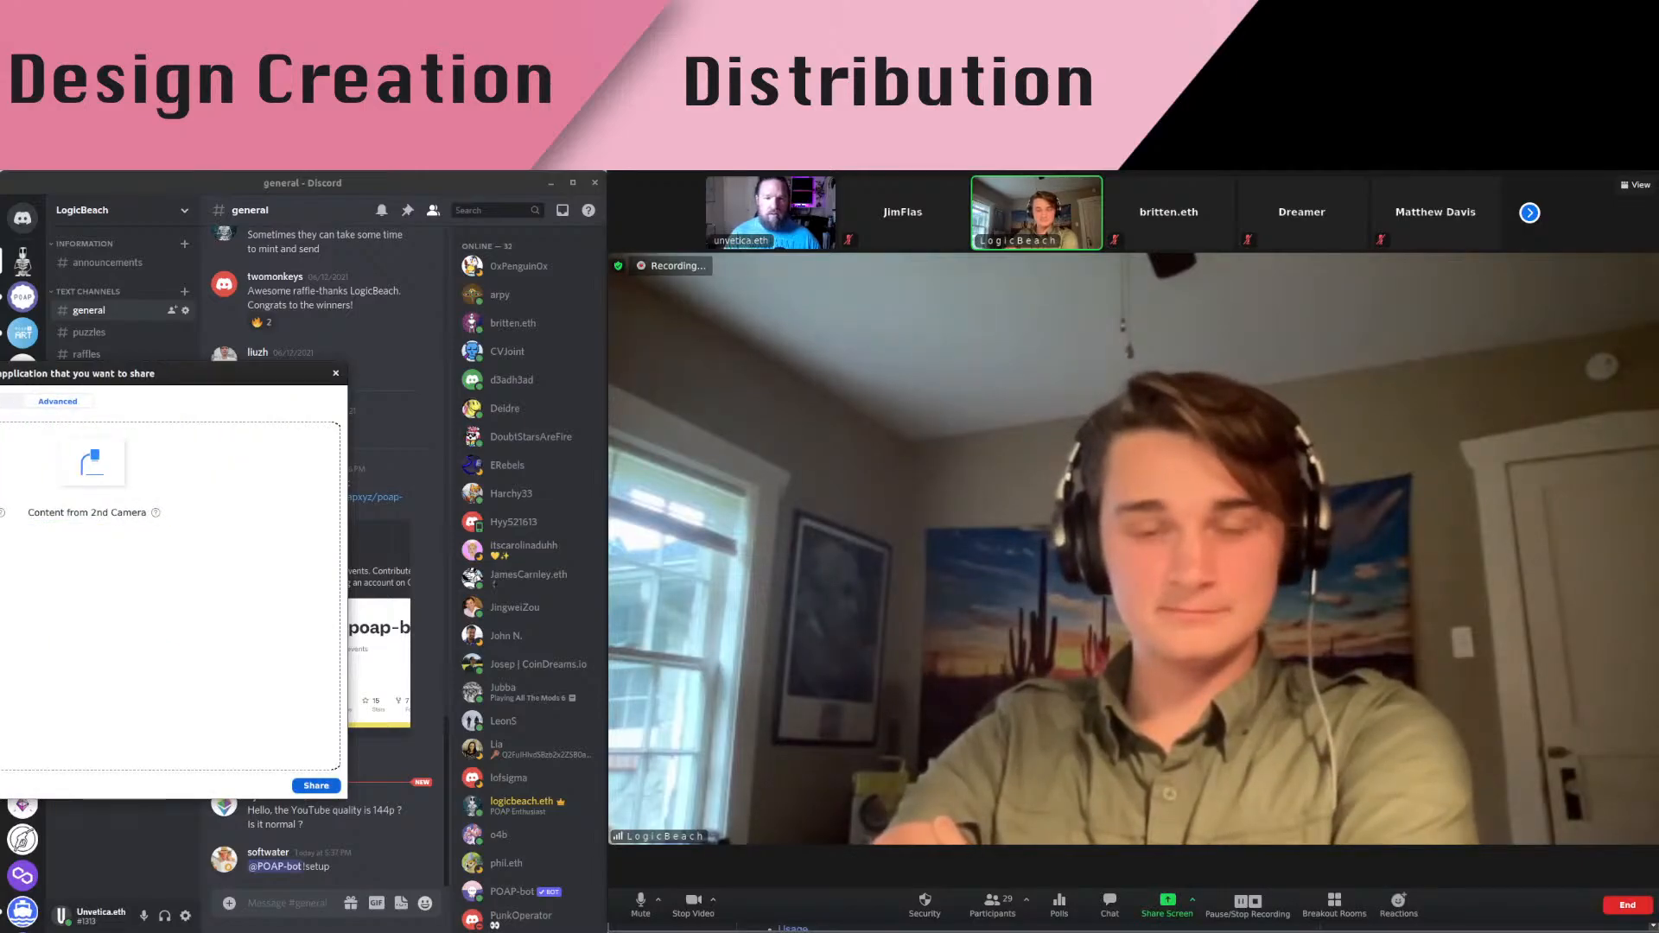
left_click(316, 786)
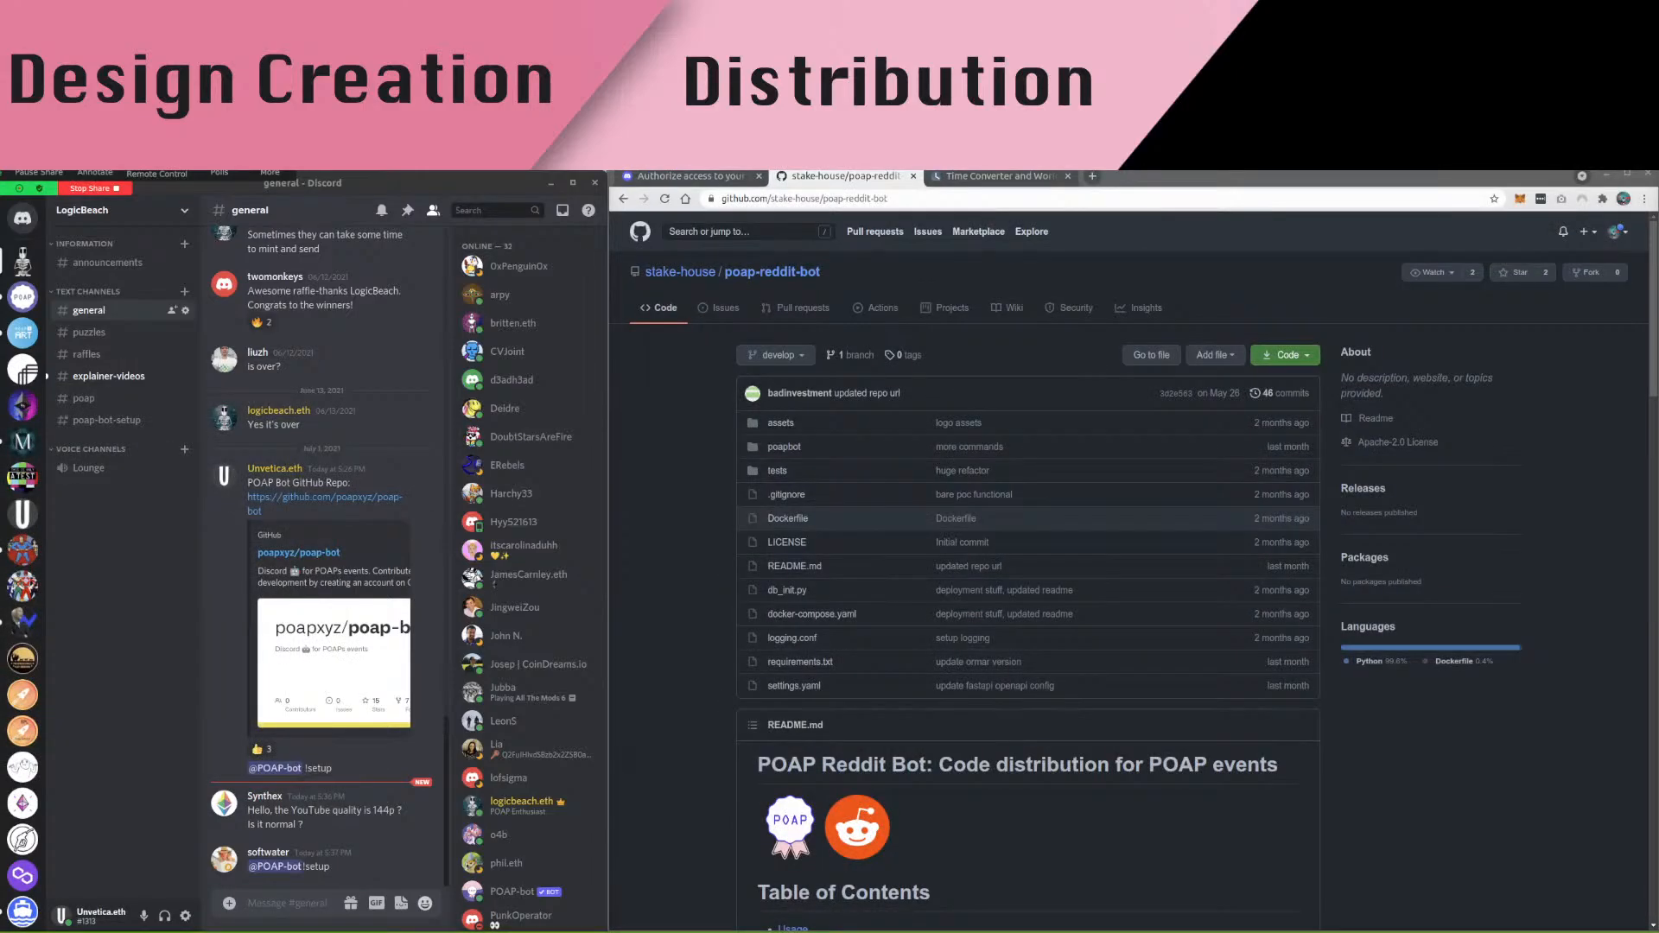
Open the POAP-bot conversation and select its setup-expired message
left_click(22, 217)
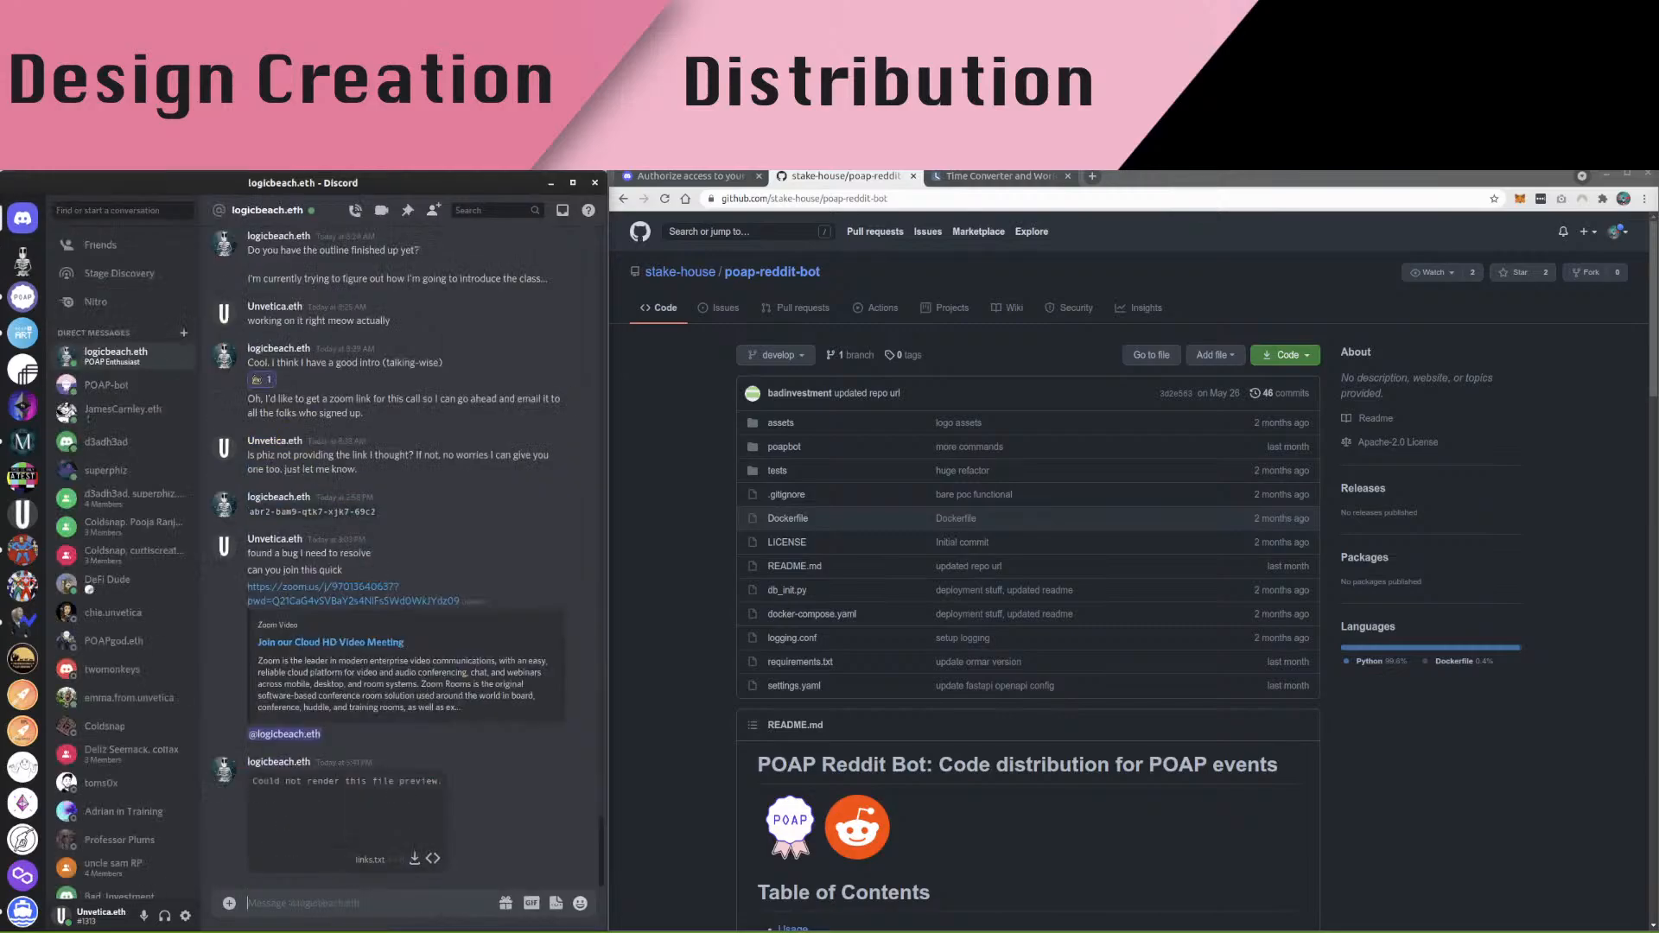
left_click(106, 384)
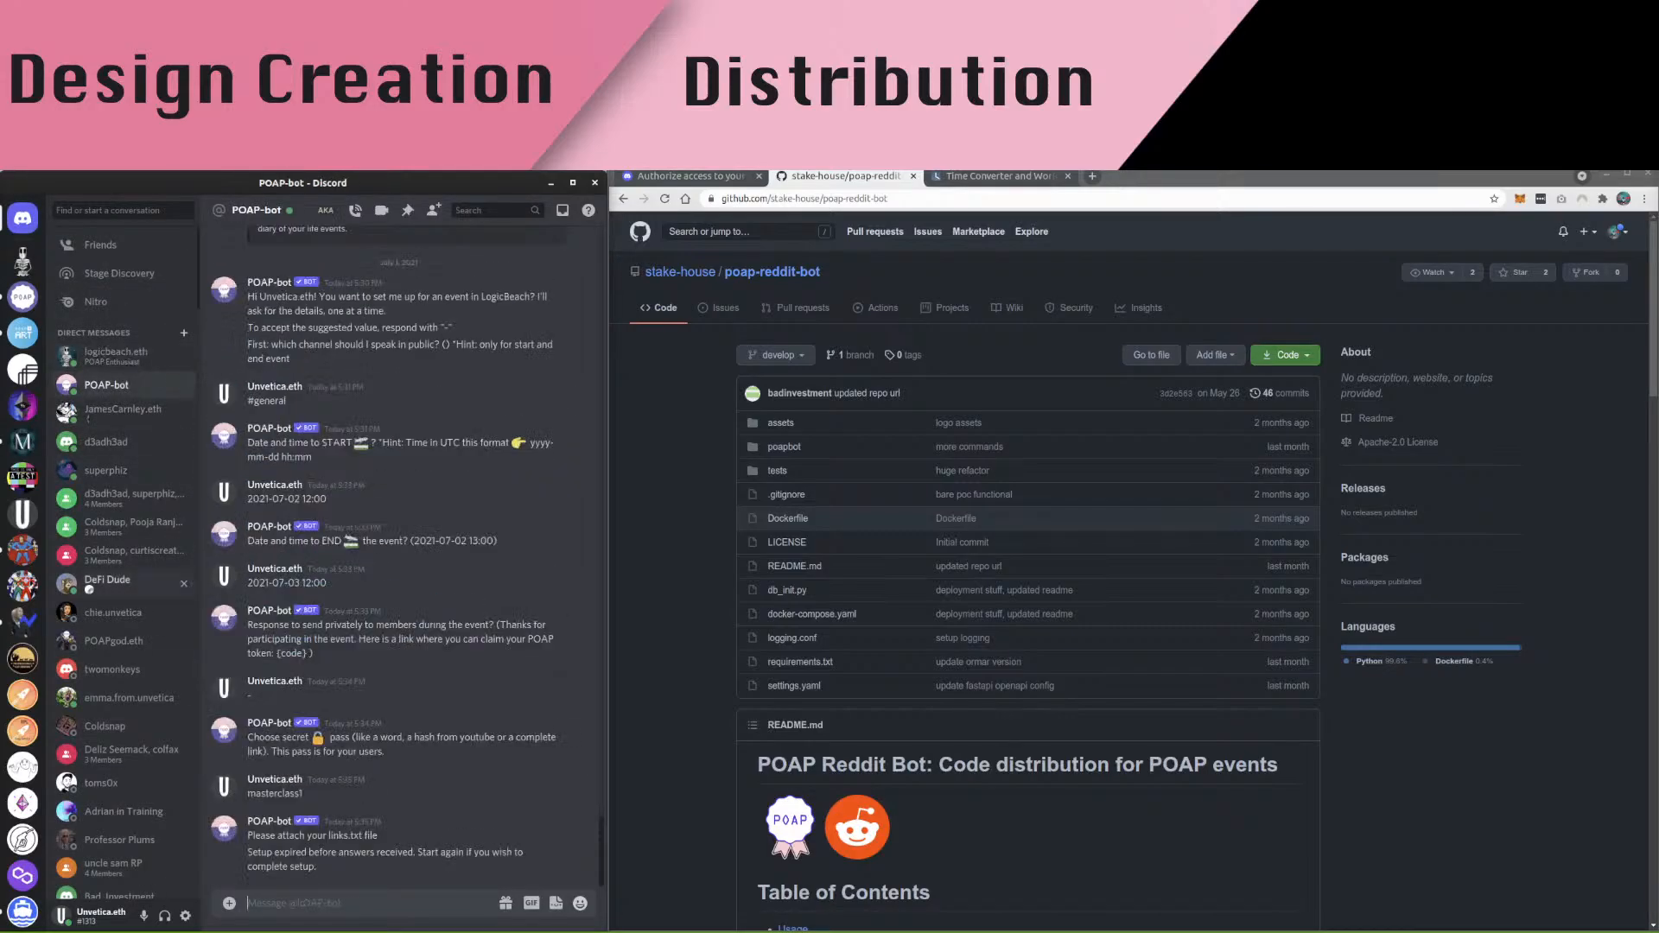
left_click_drag(316, 867, 248, 853)
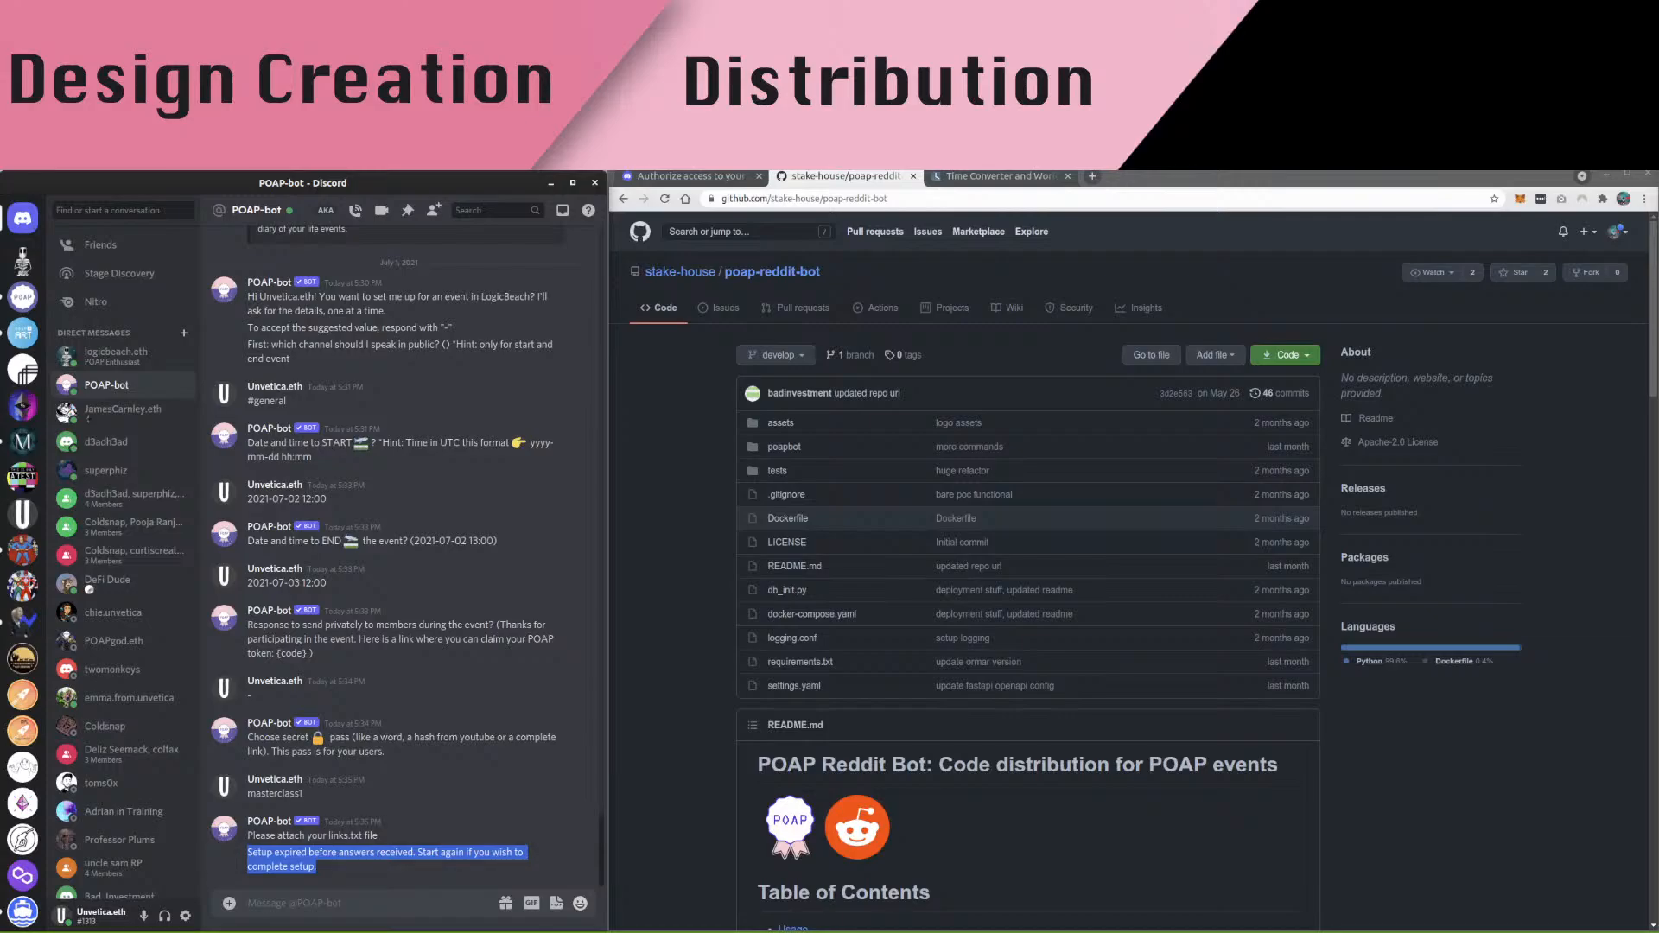
key("alt+Tab")
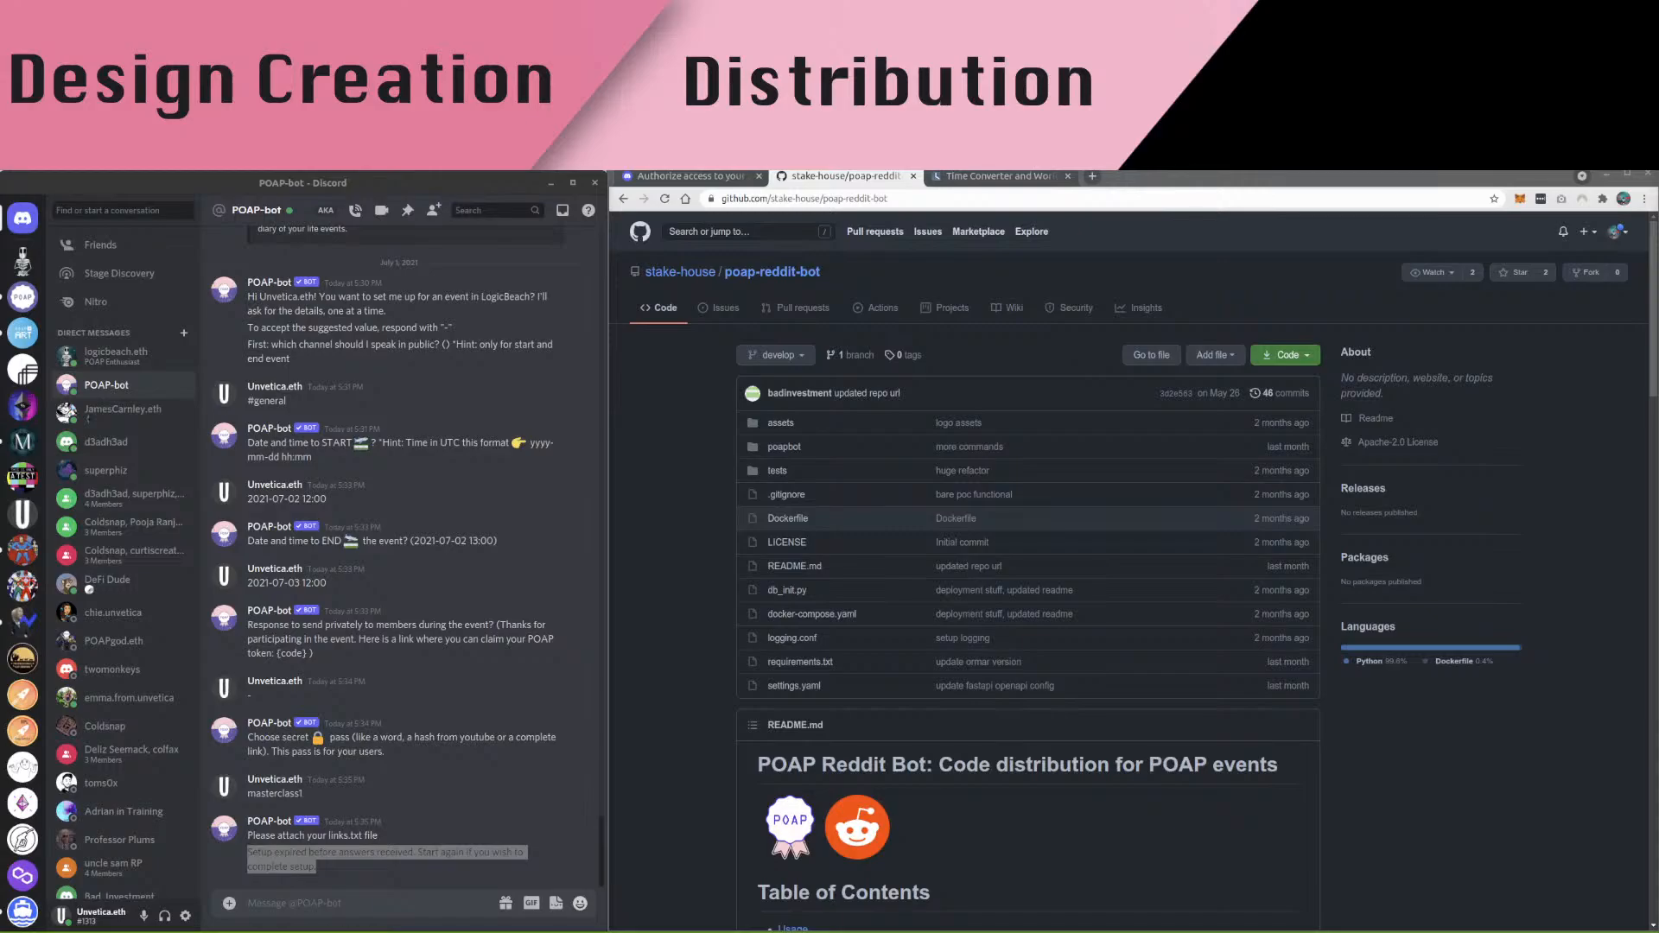
left_click(23, 260)
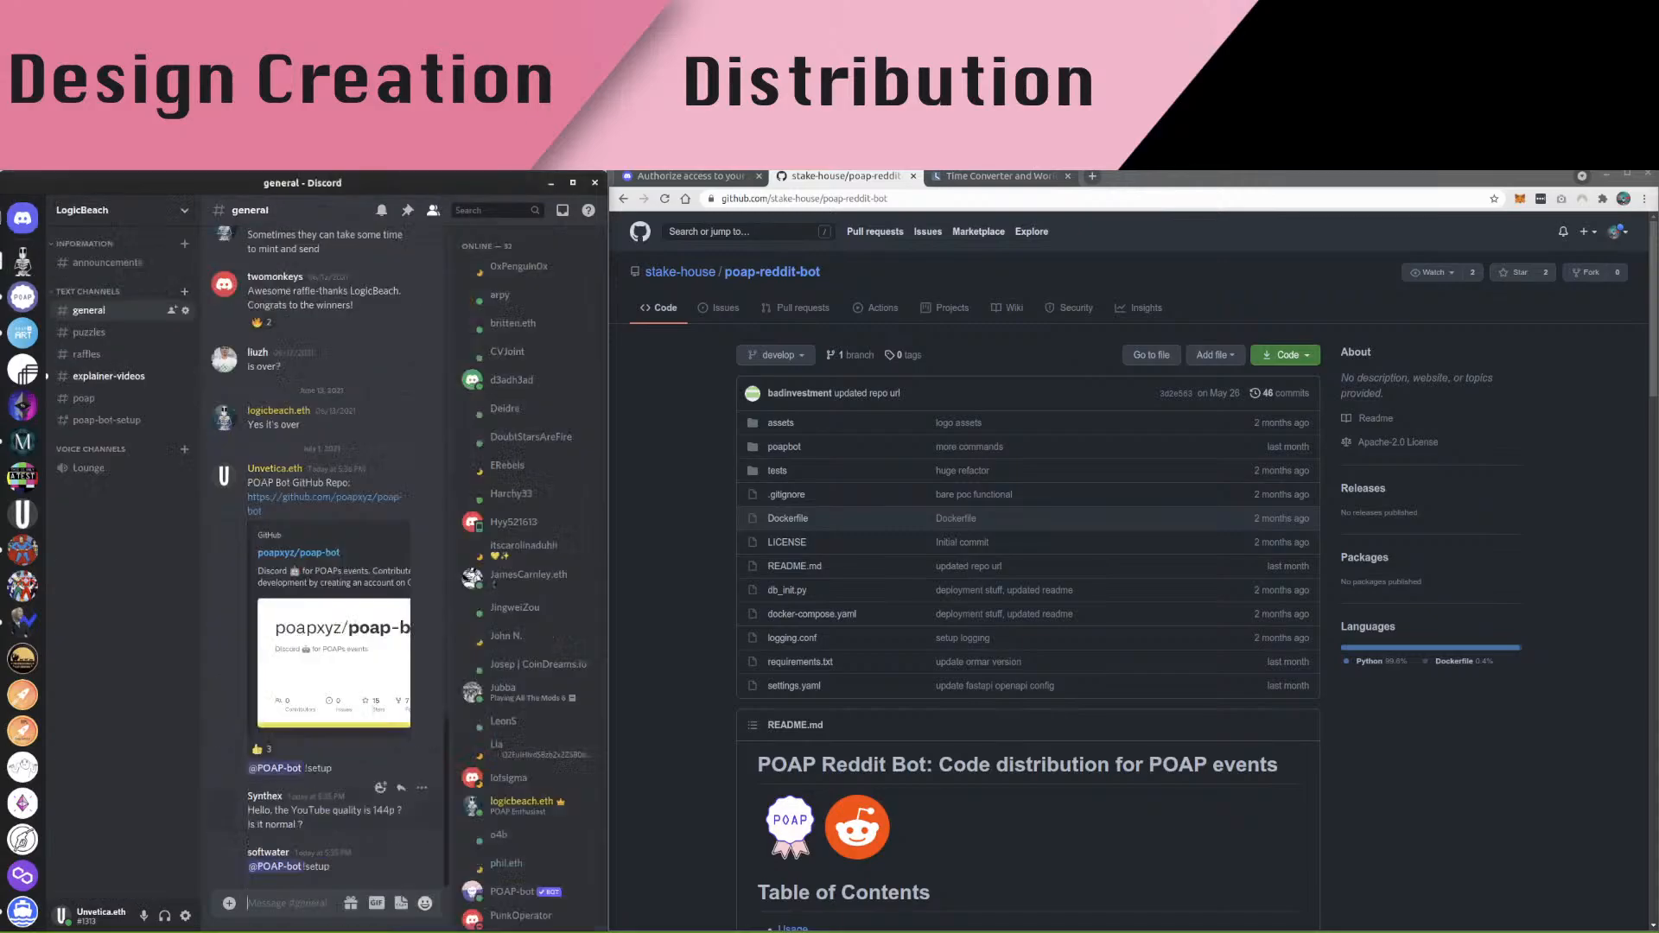
type("@")
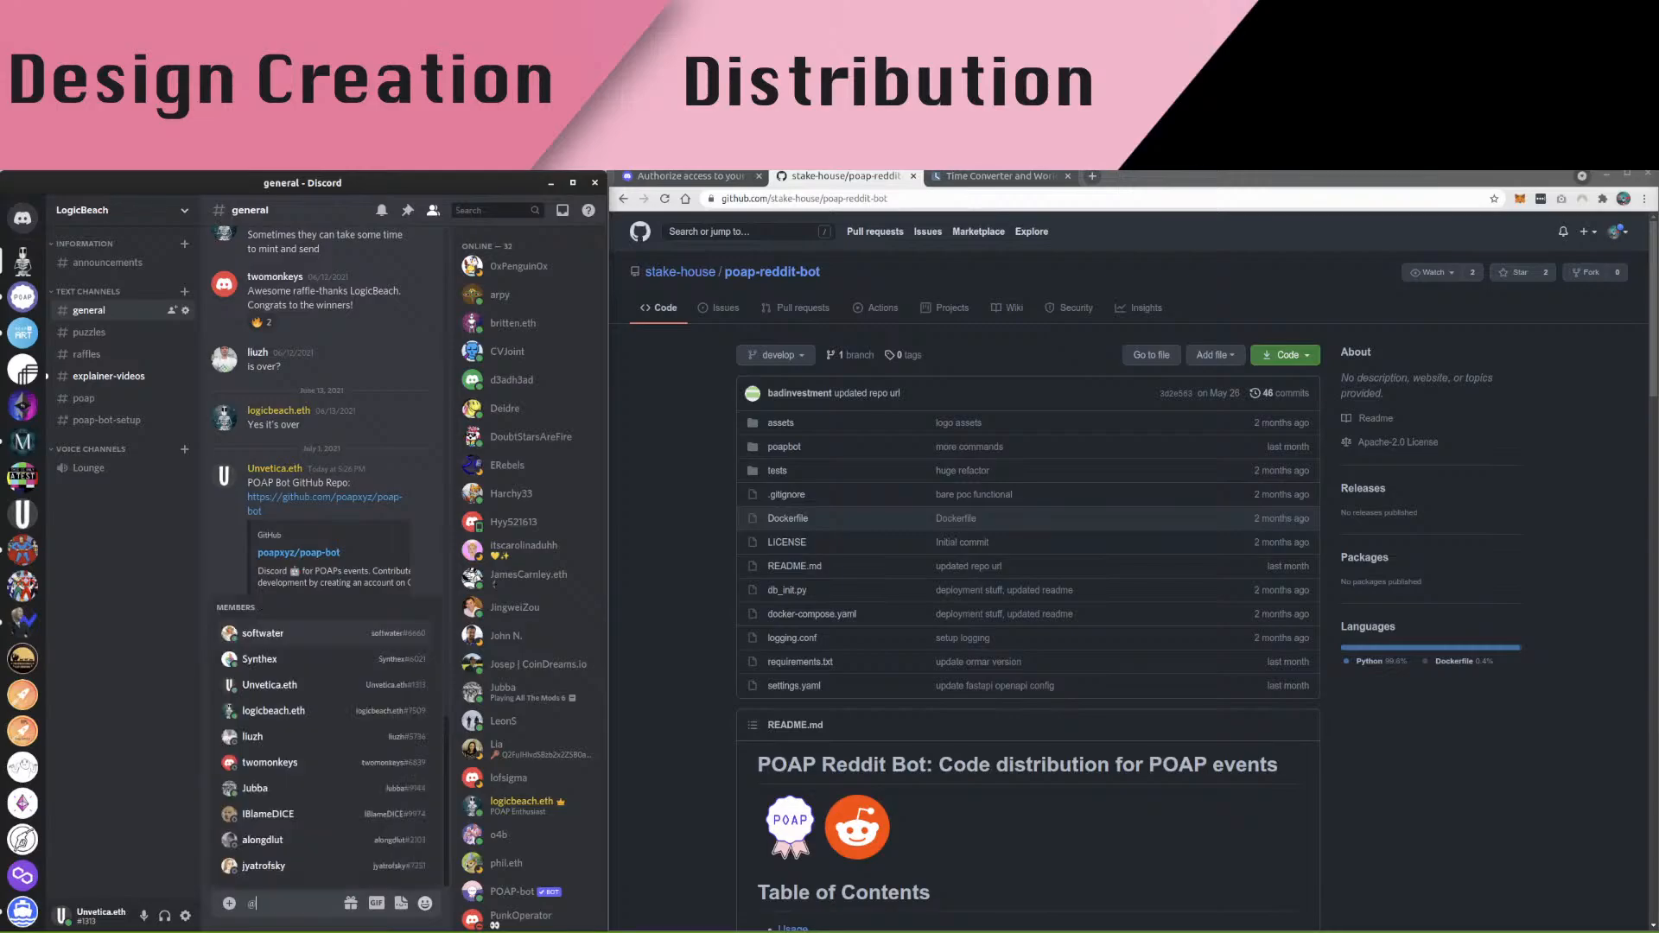
type("p")
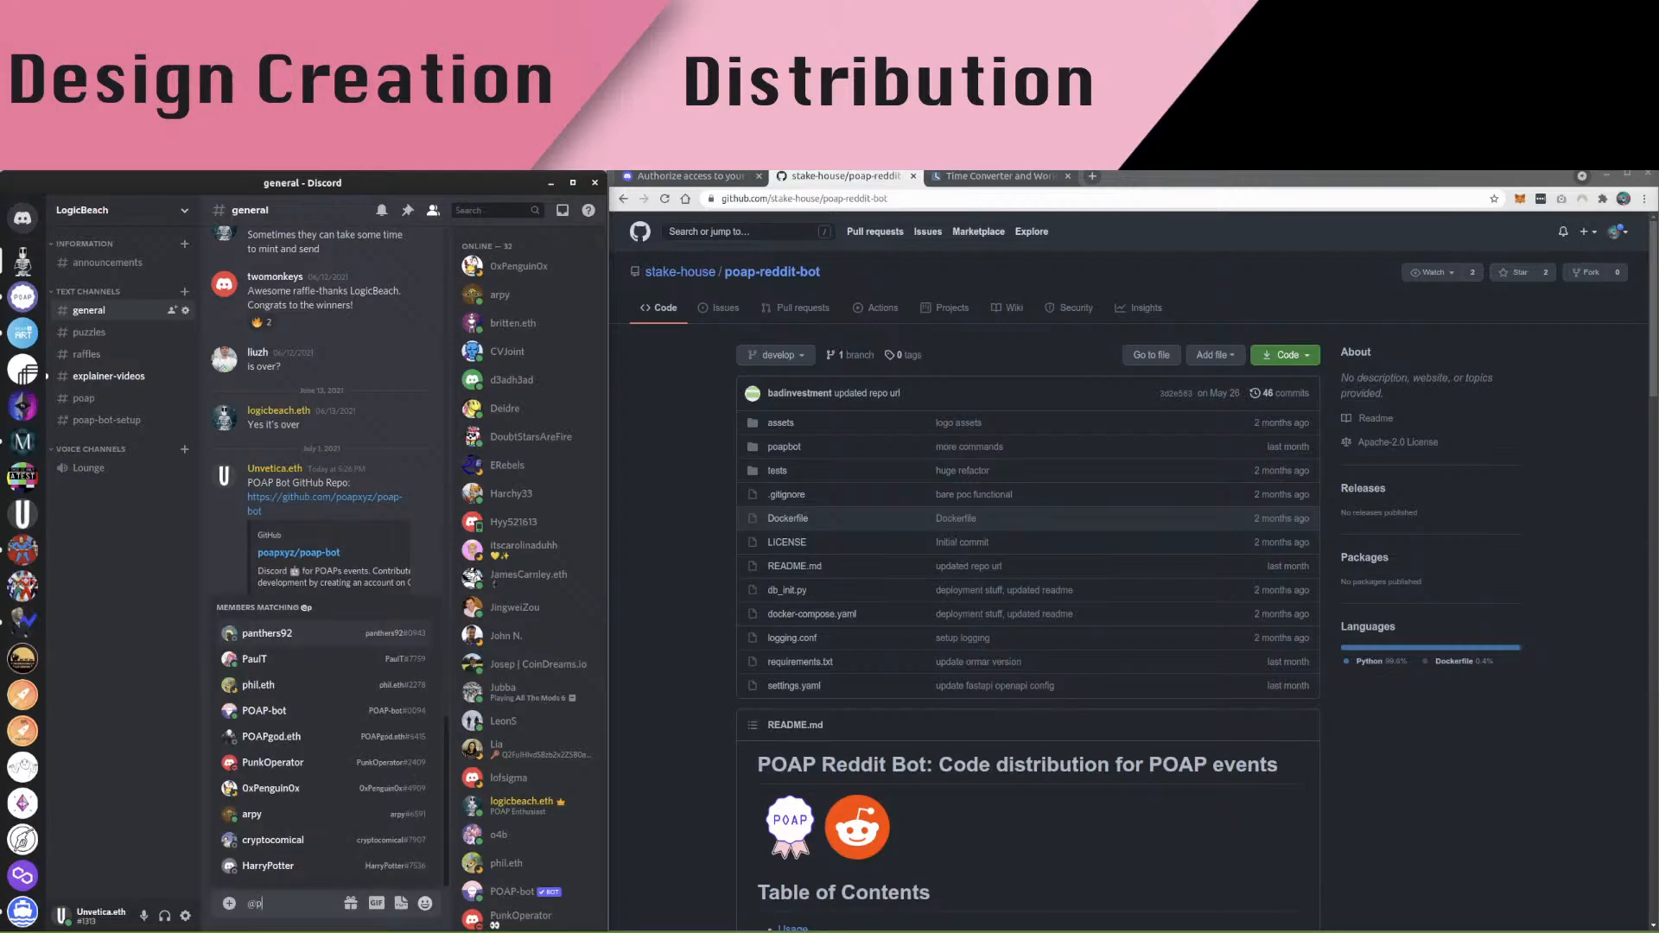
type("o")
key("Tab")
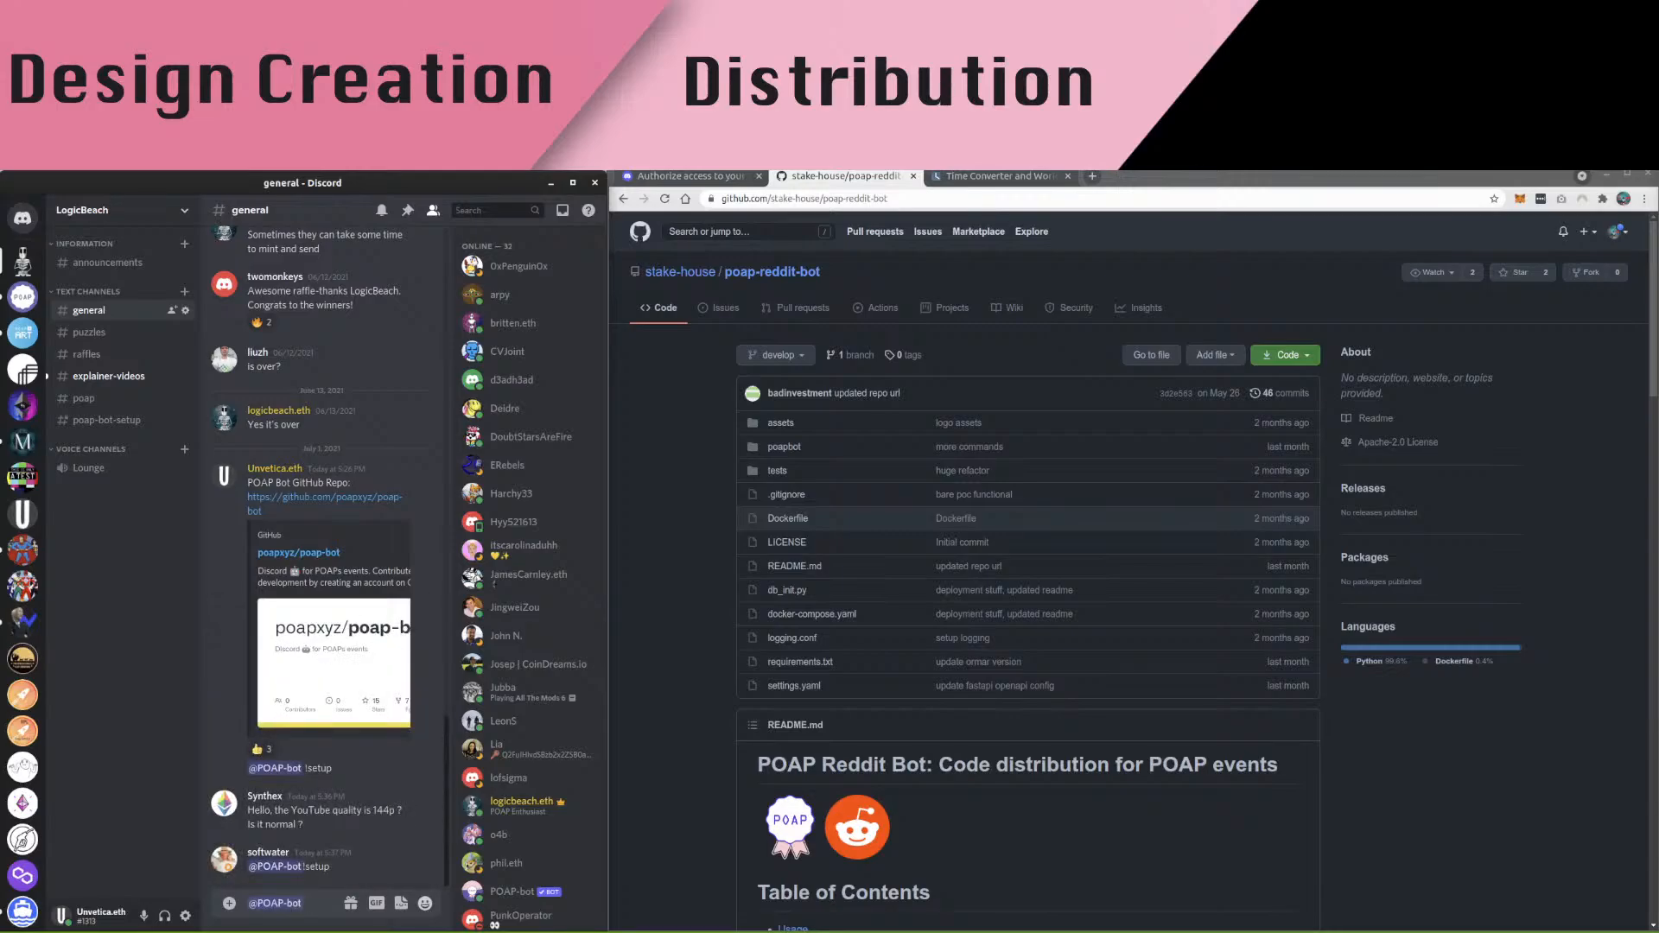
type("!setu")
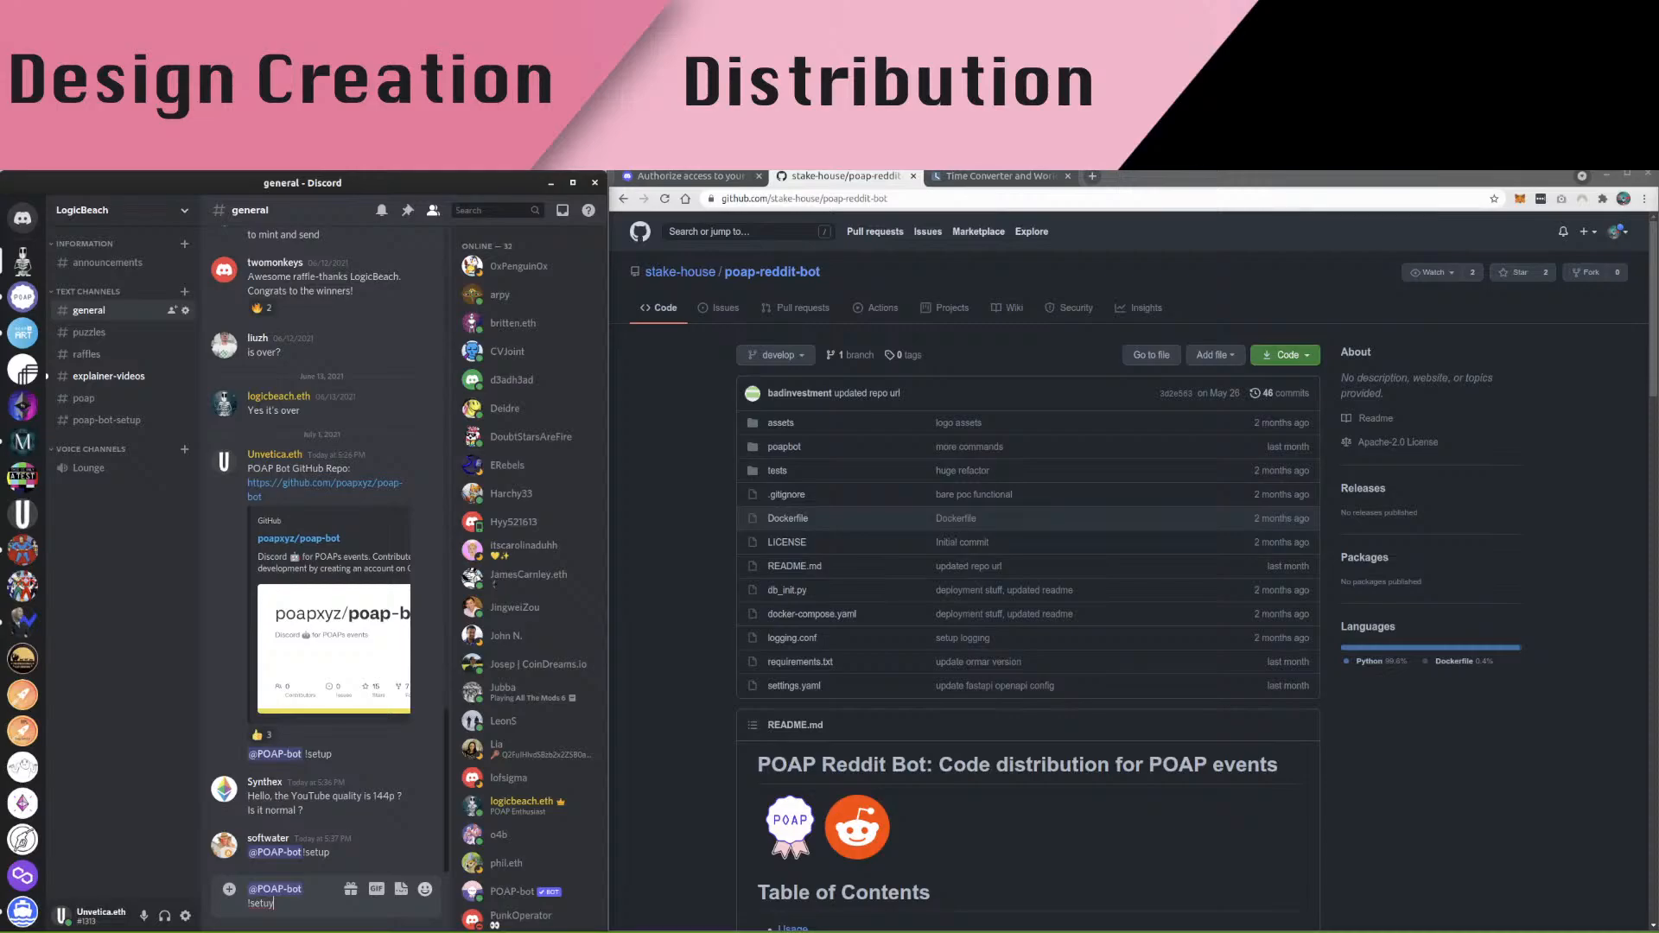
type("p")
key("Return")
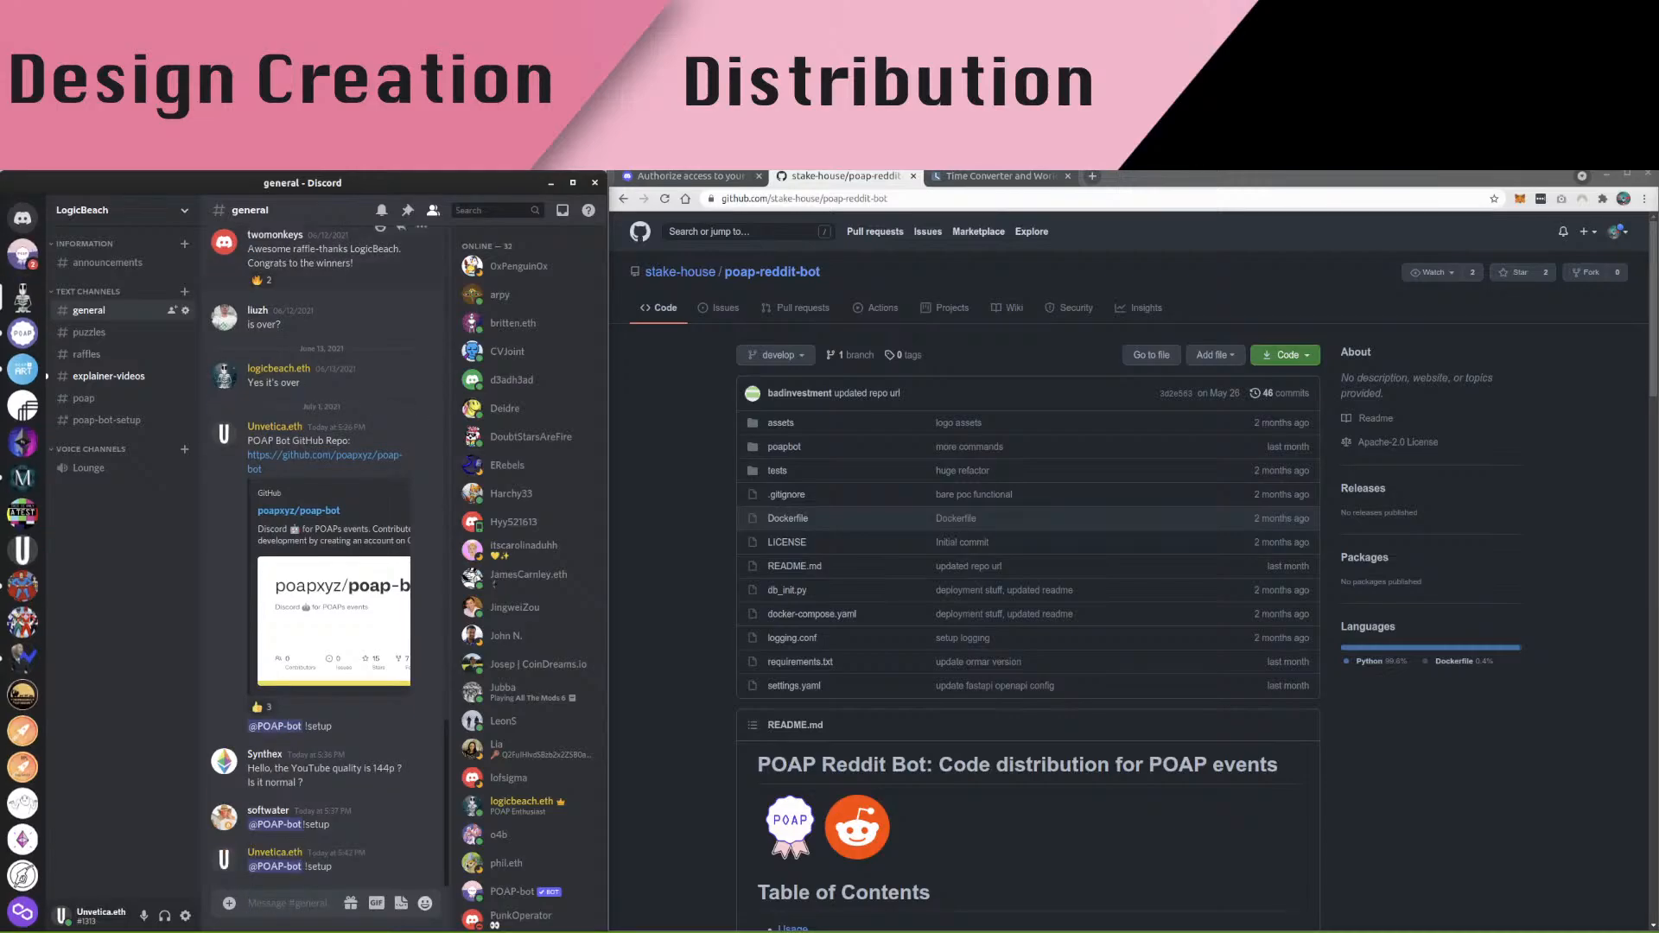
left_click(22, 254)
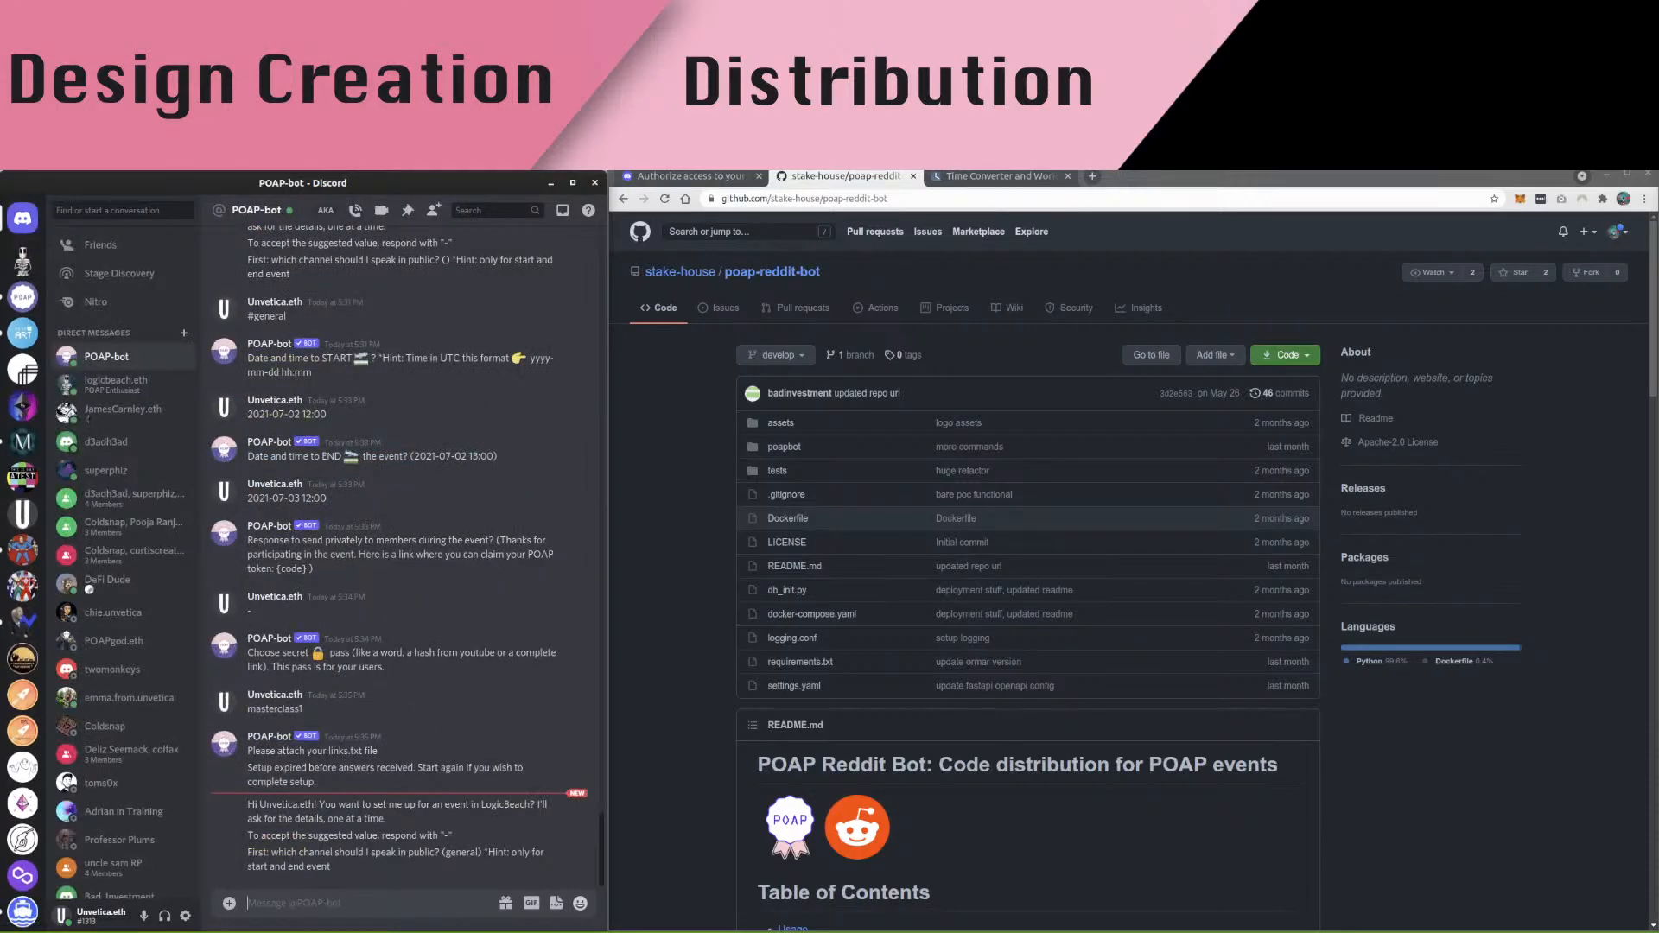
type("#general")
key("Return")
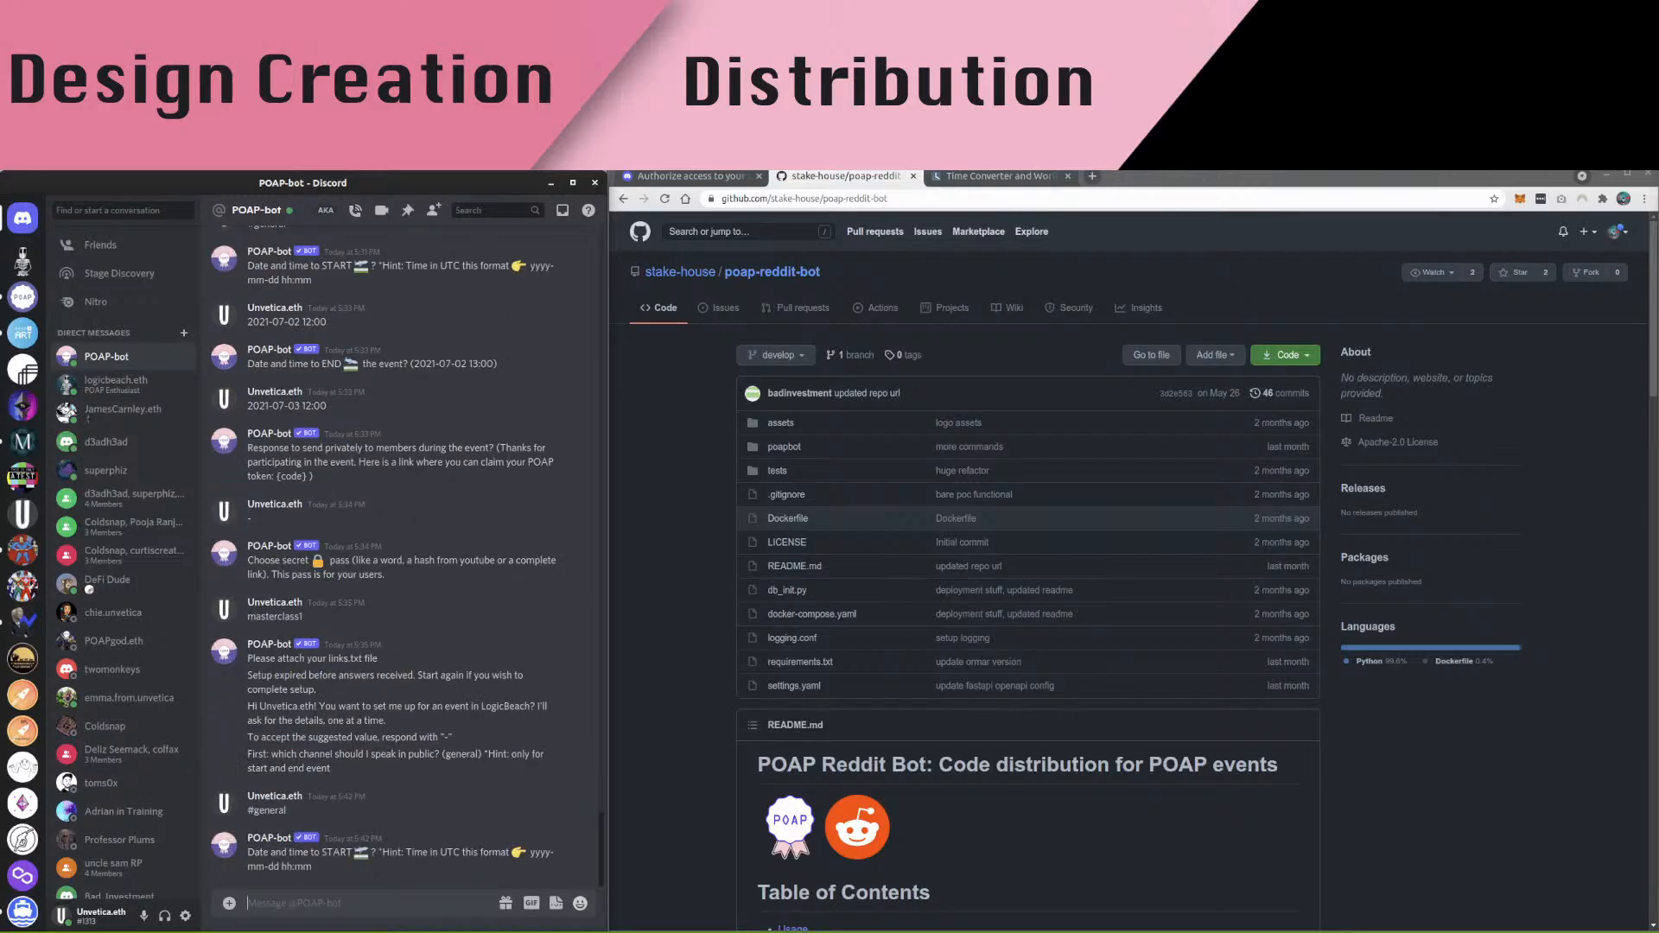
type("2021-06-02")
type("12:00")
key("ctrl+a")
key("ctrl+c")
key("Return")
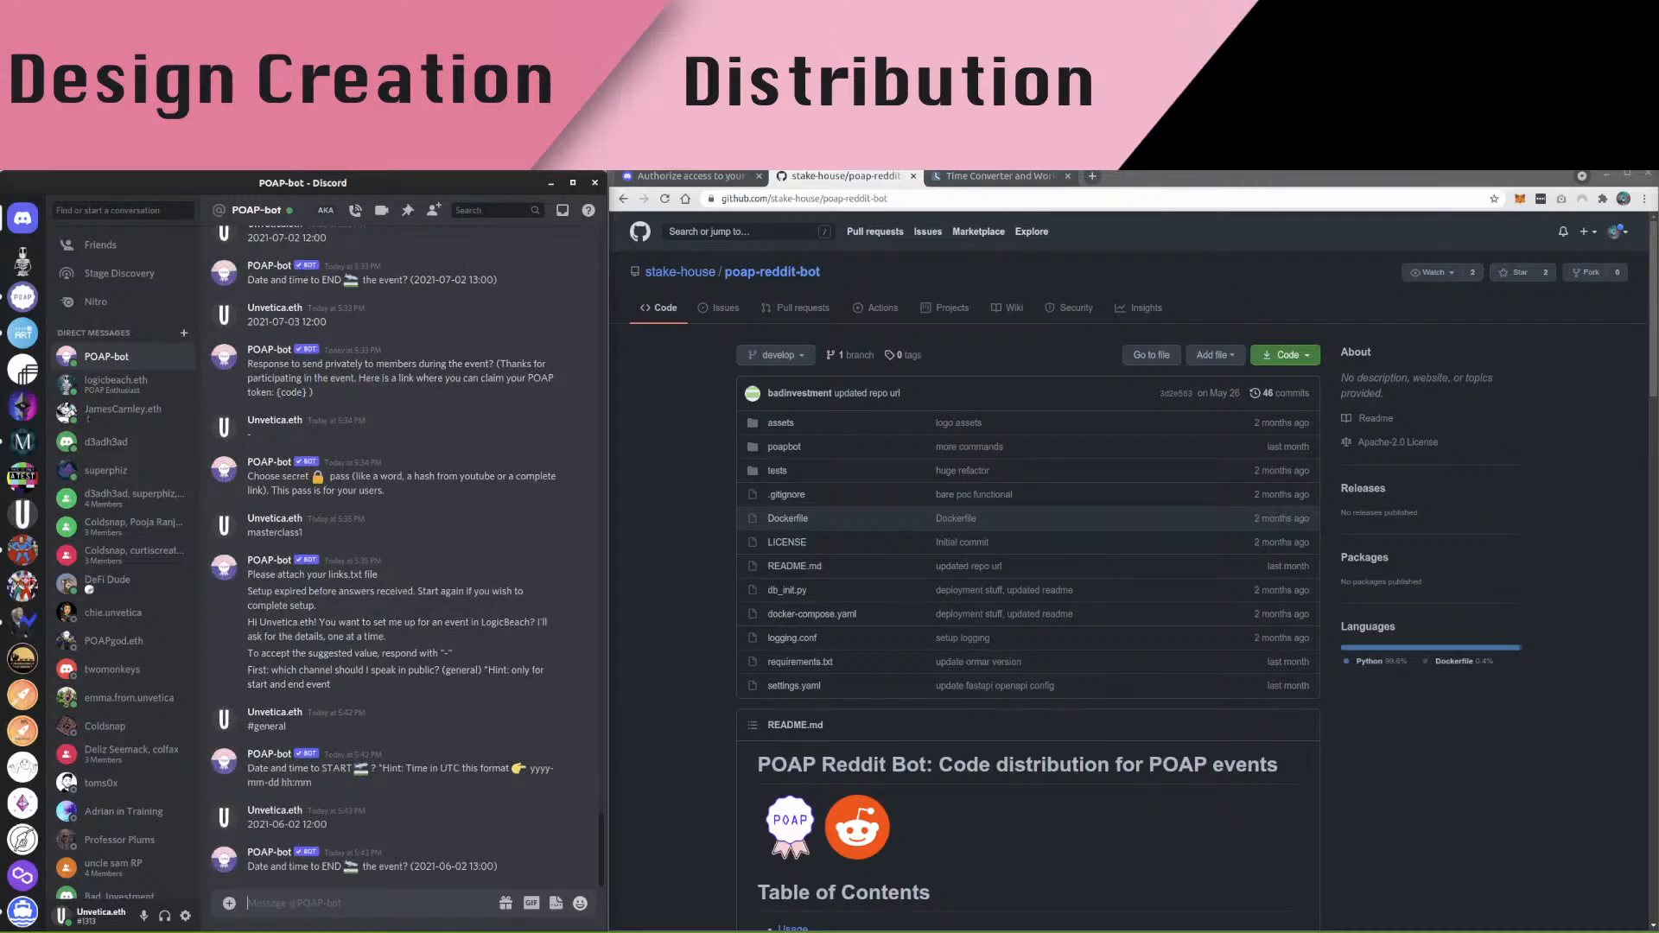
key("ctrl+v")
key("Return")
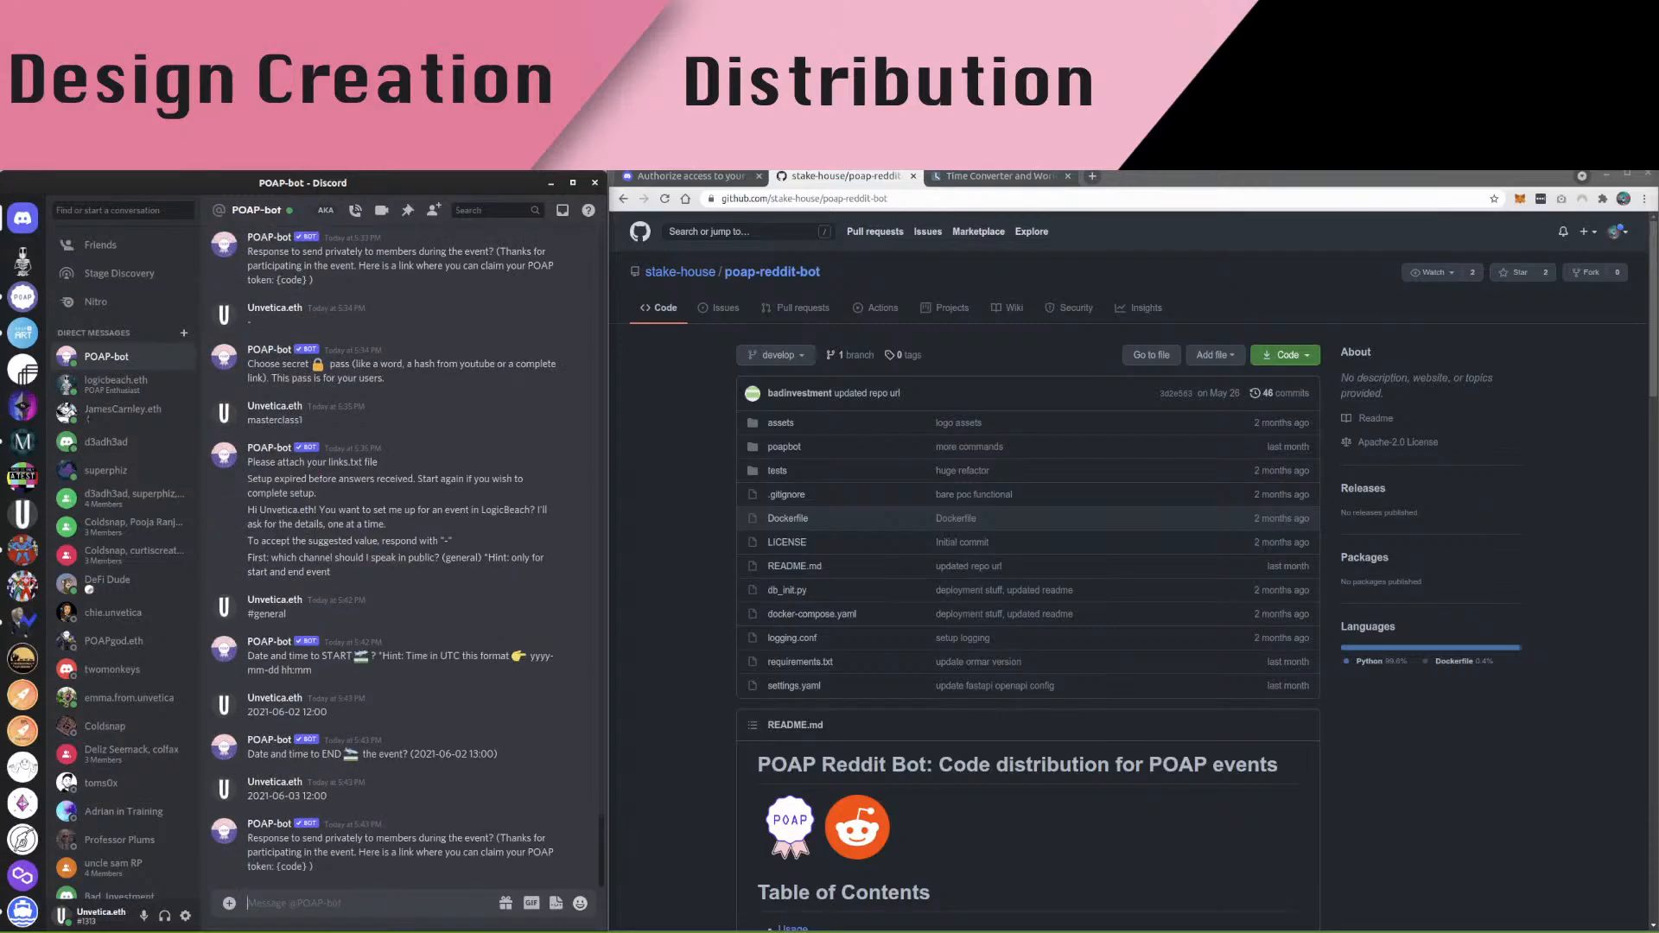
type("-")
key("Return")
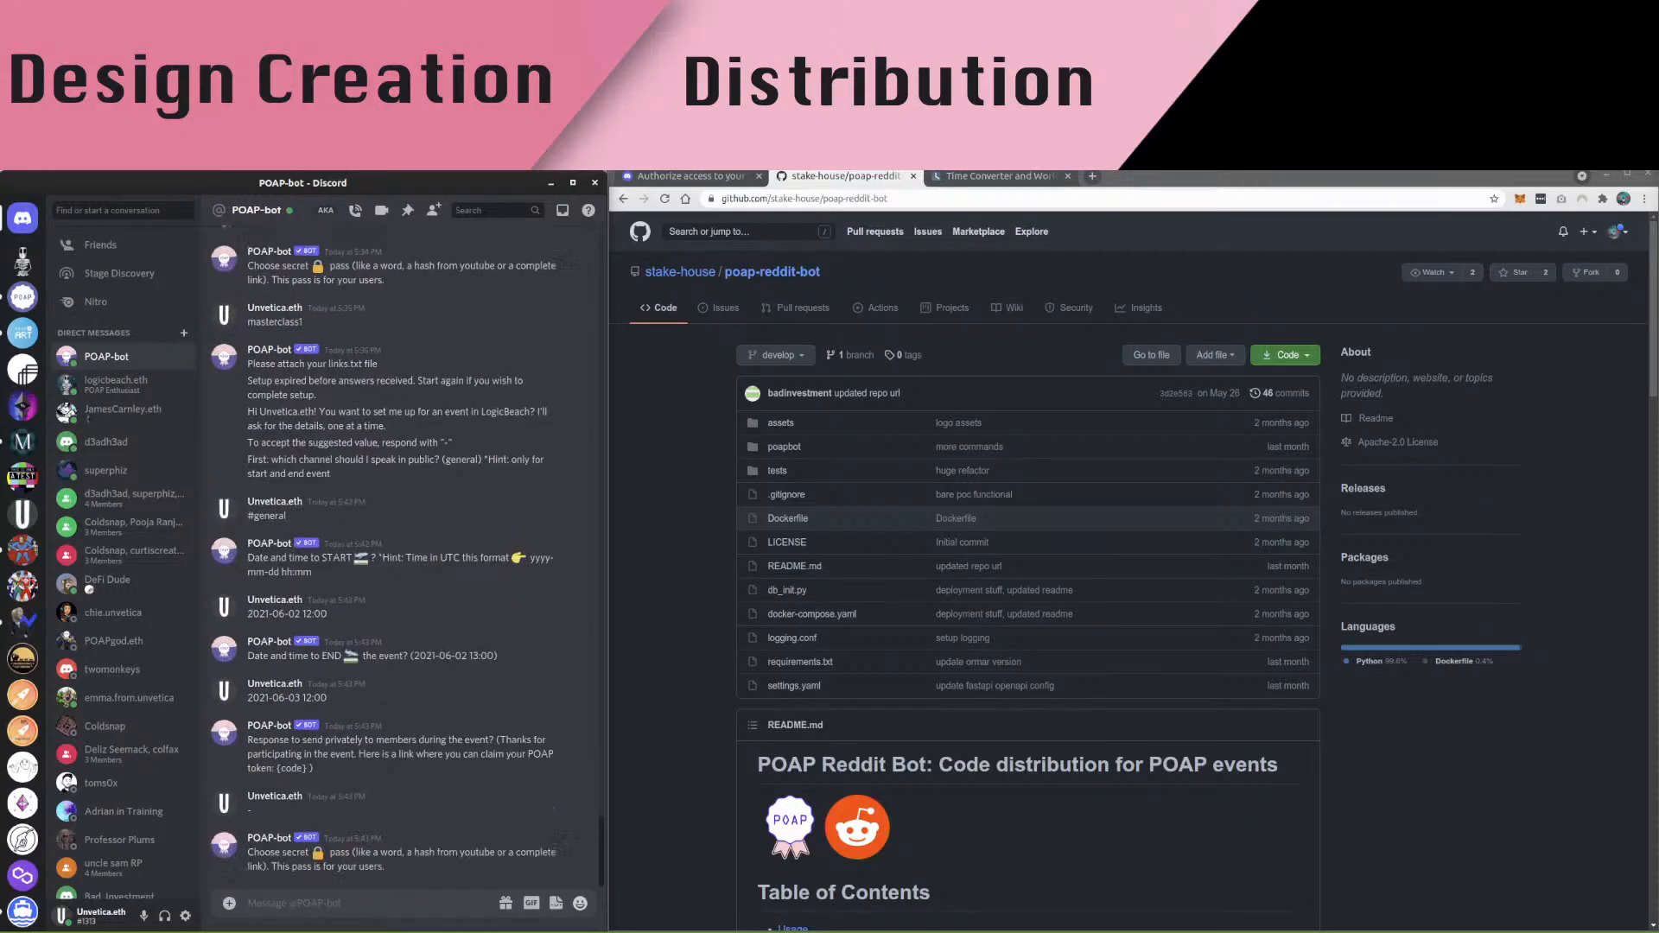
type("masterclass1")
key("ctrl+a")
key("ctrl+c")
key("Right")
key("Return")
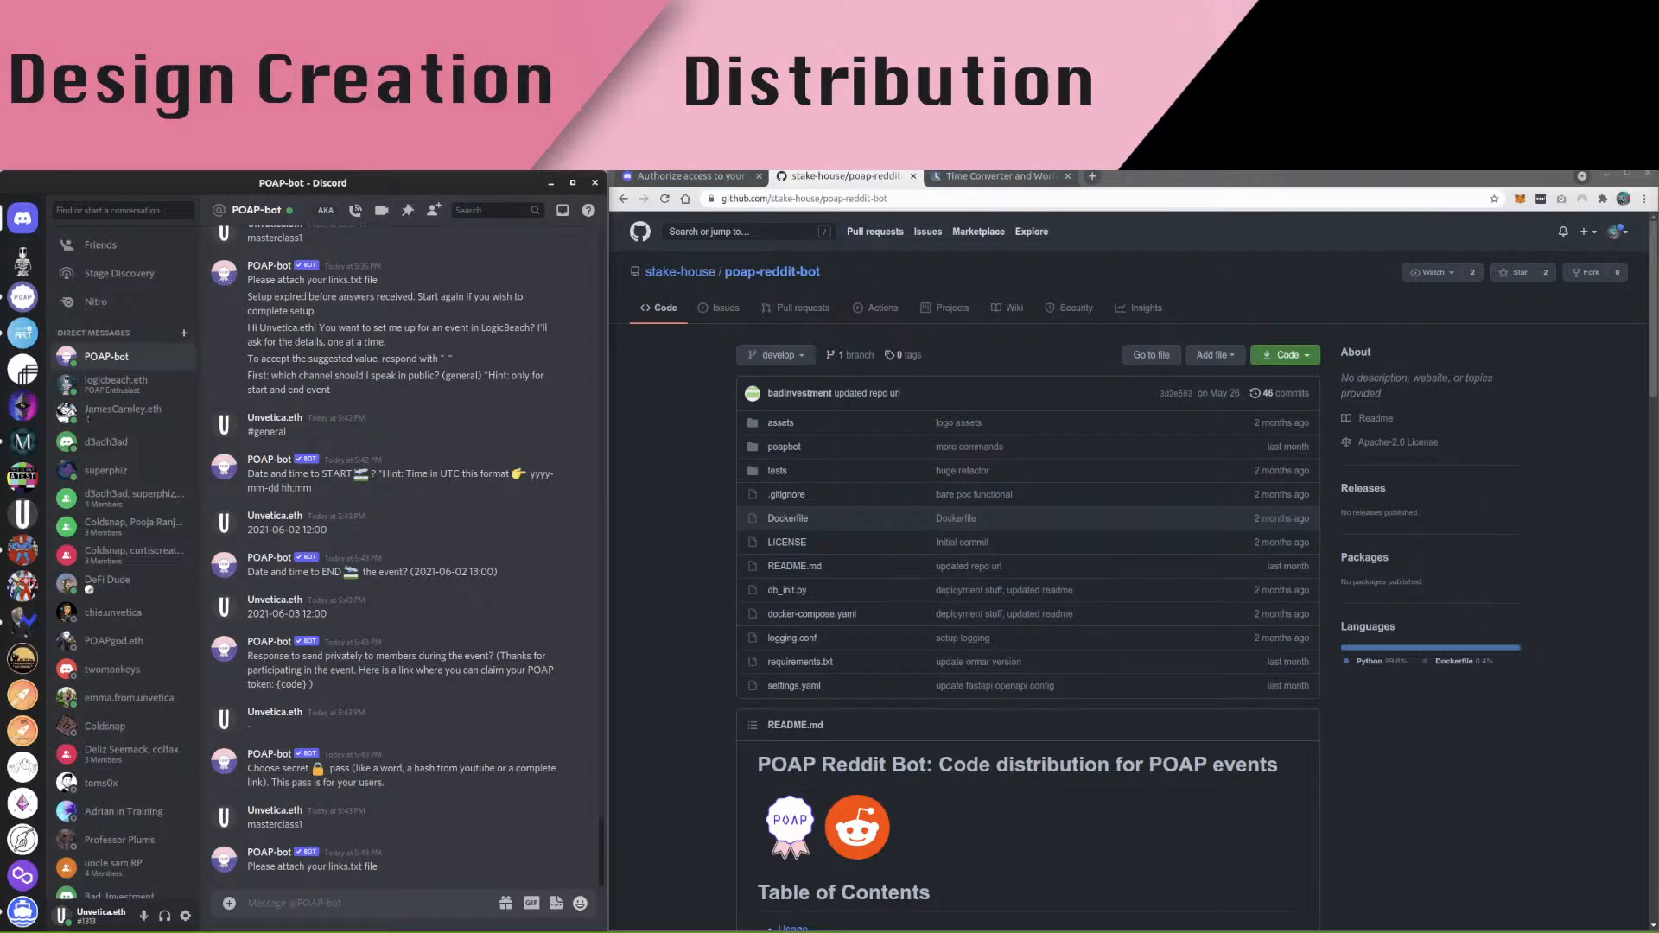
left_click_drag(356, 646, 345, 597)
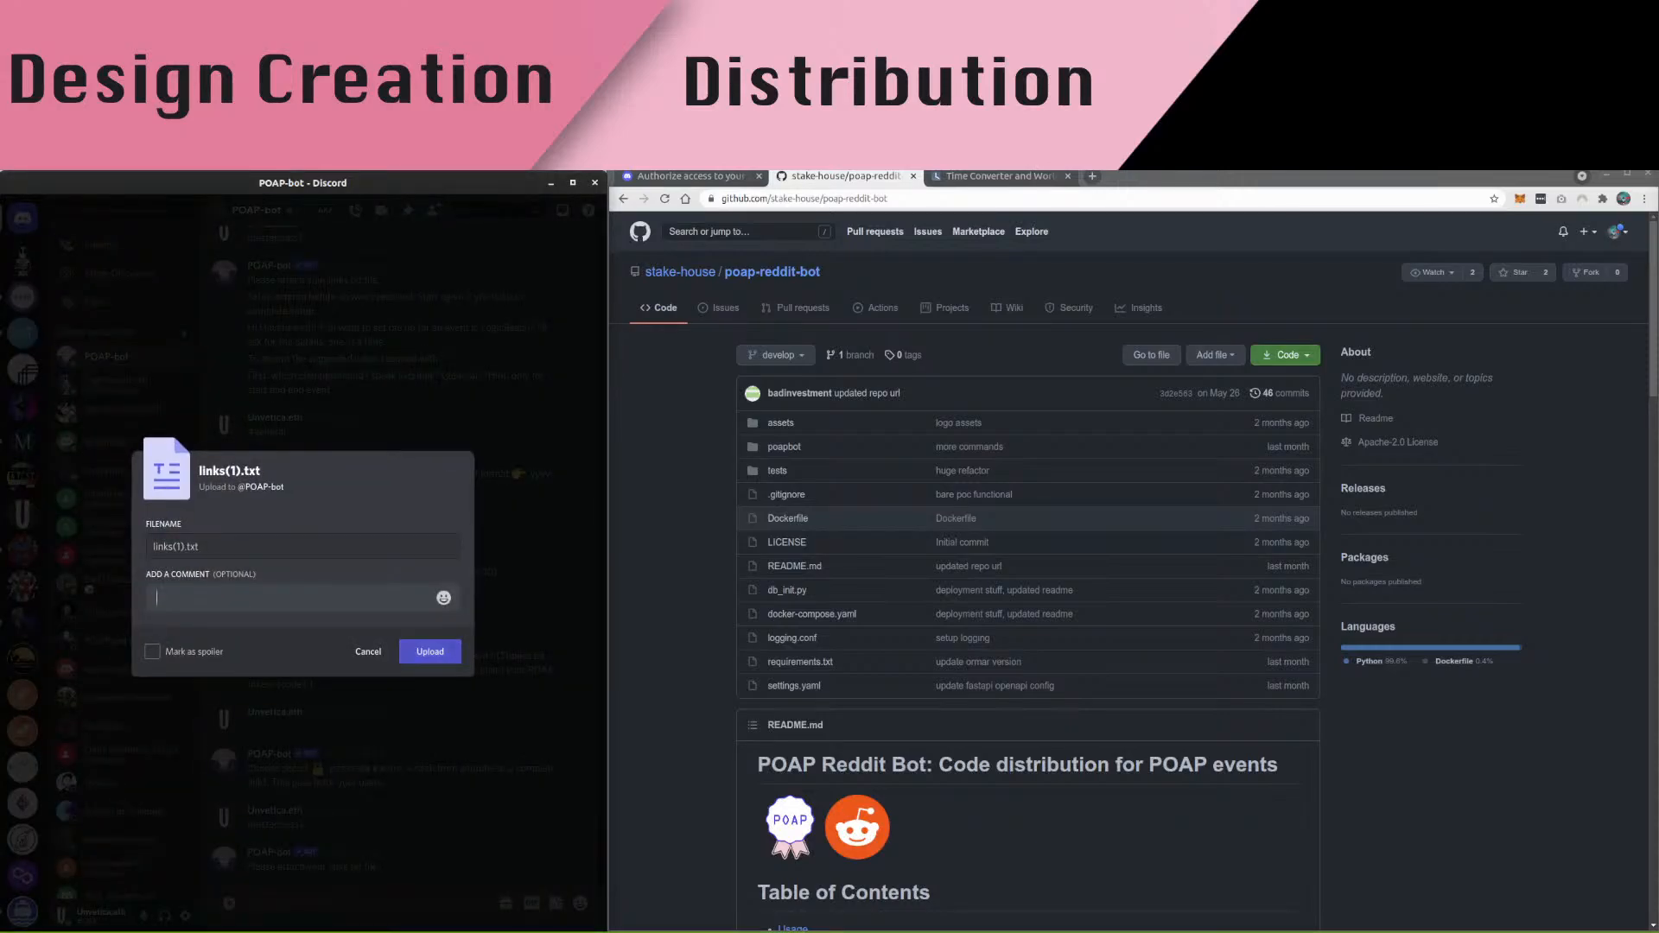
Upload links(1).txt to POAP-bot and receive its codes-added confirmation
key("Return")
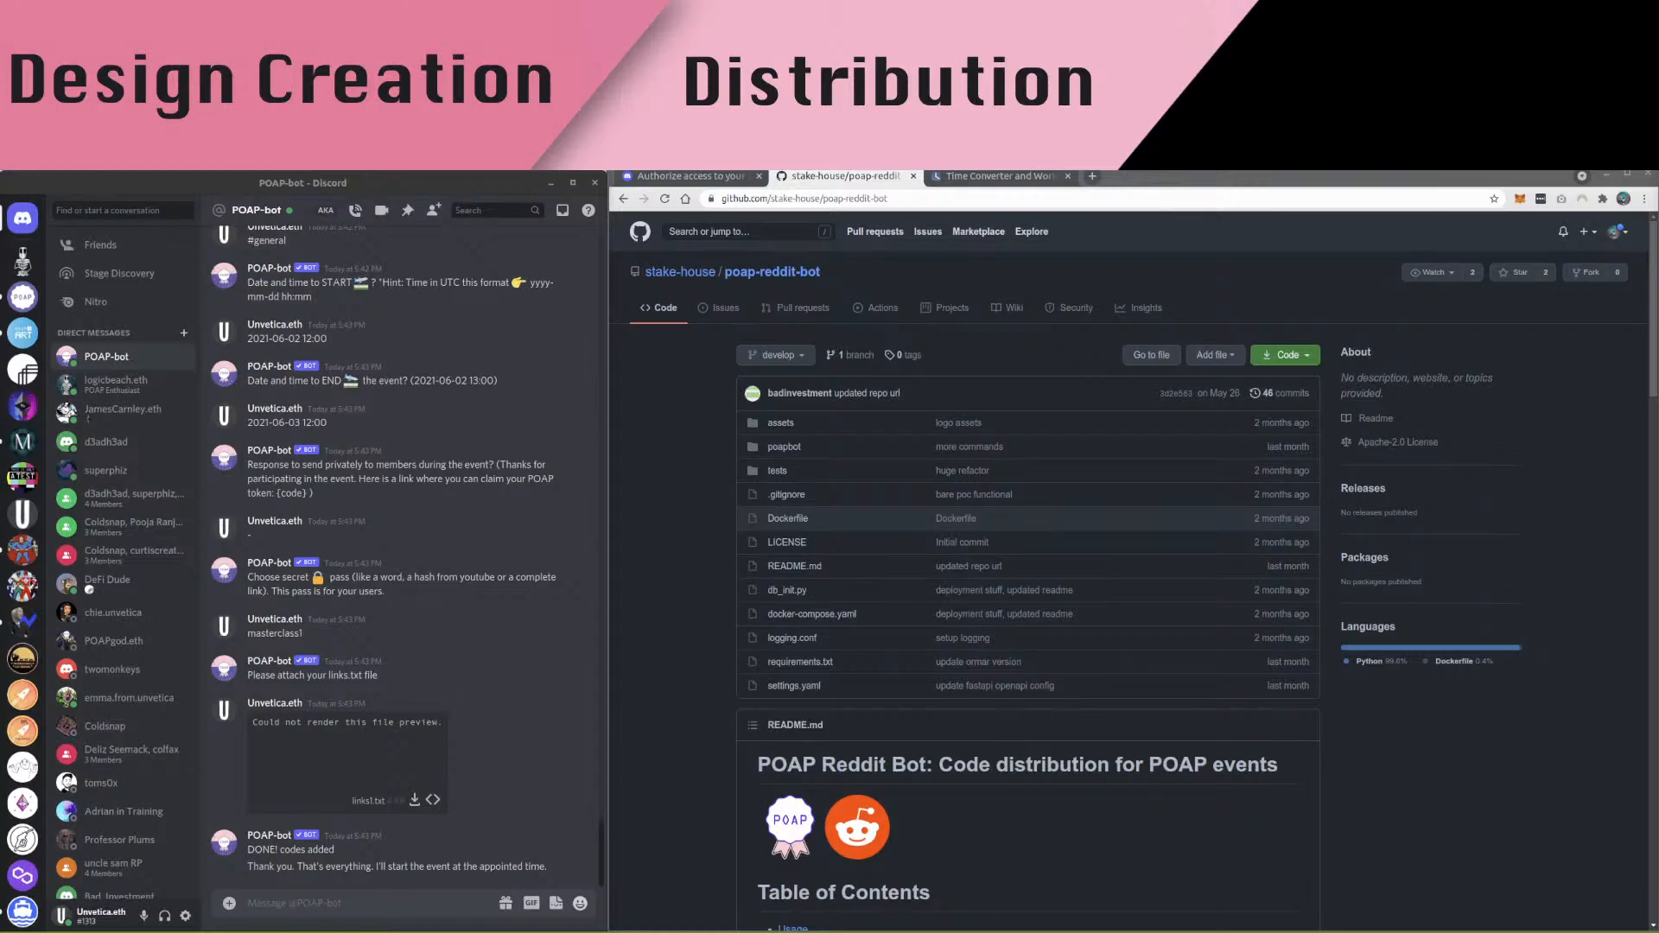
left_click(294, 903)
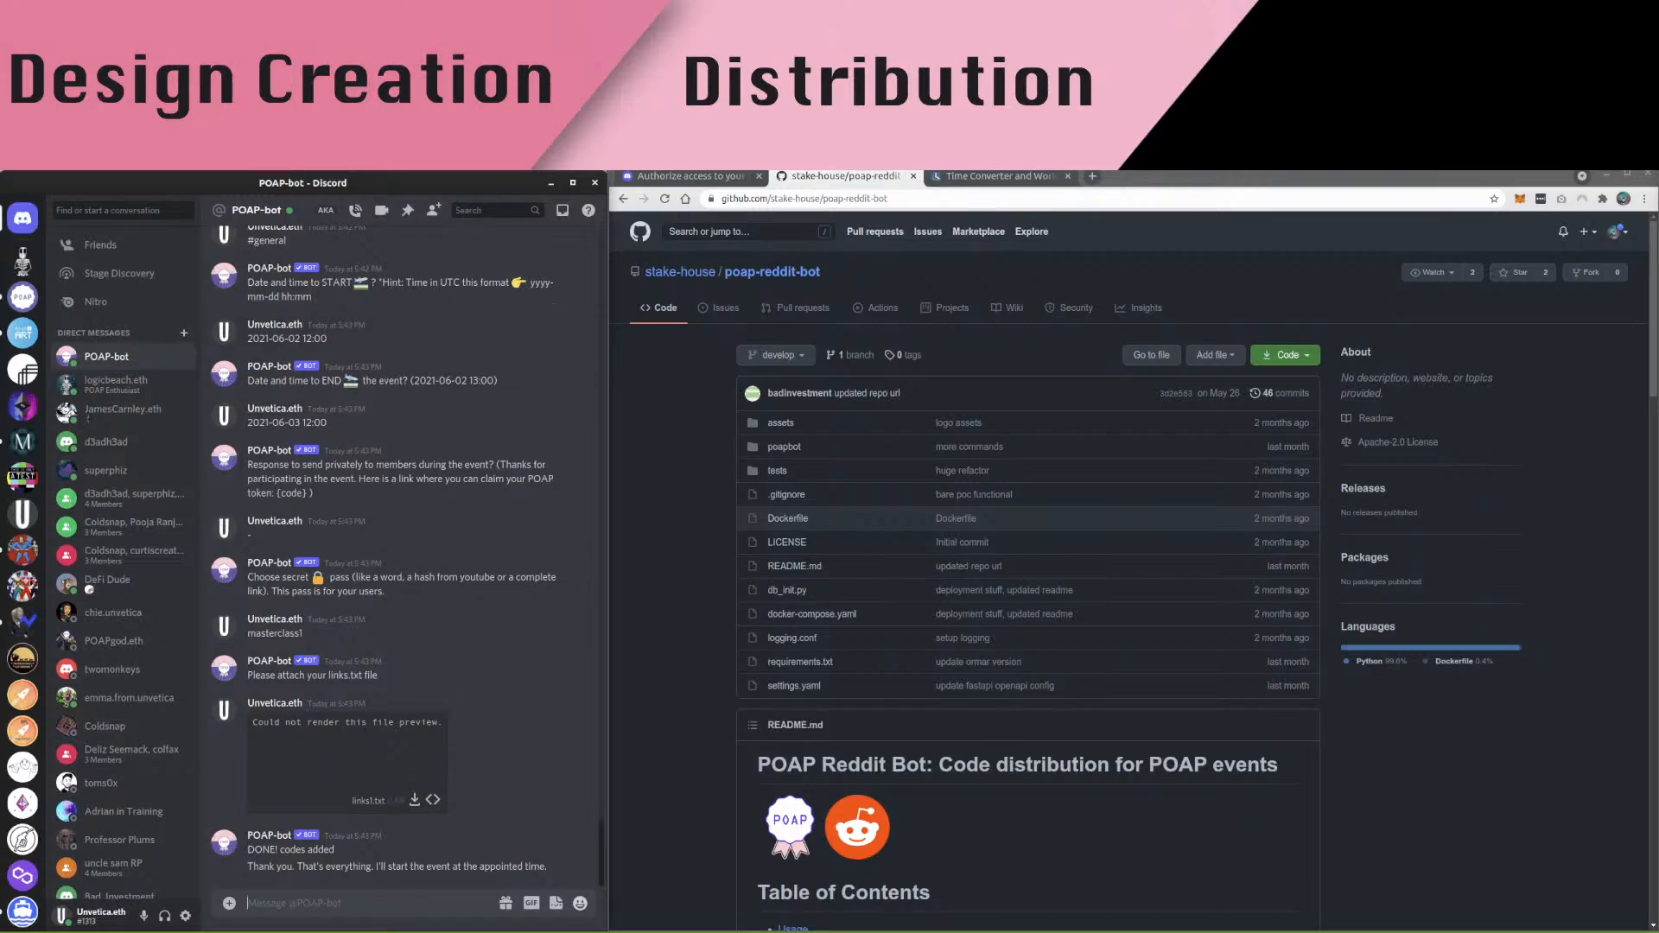
Send masterclass1 to POAP-bot as a test claim, then switch to the browser
key("ctrl+v")
key("Return")
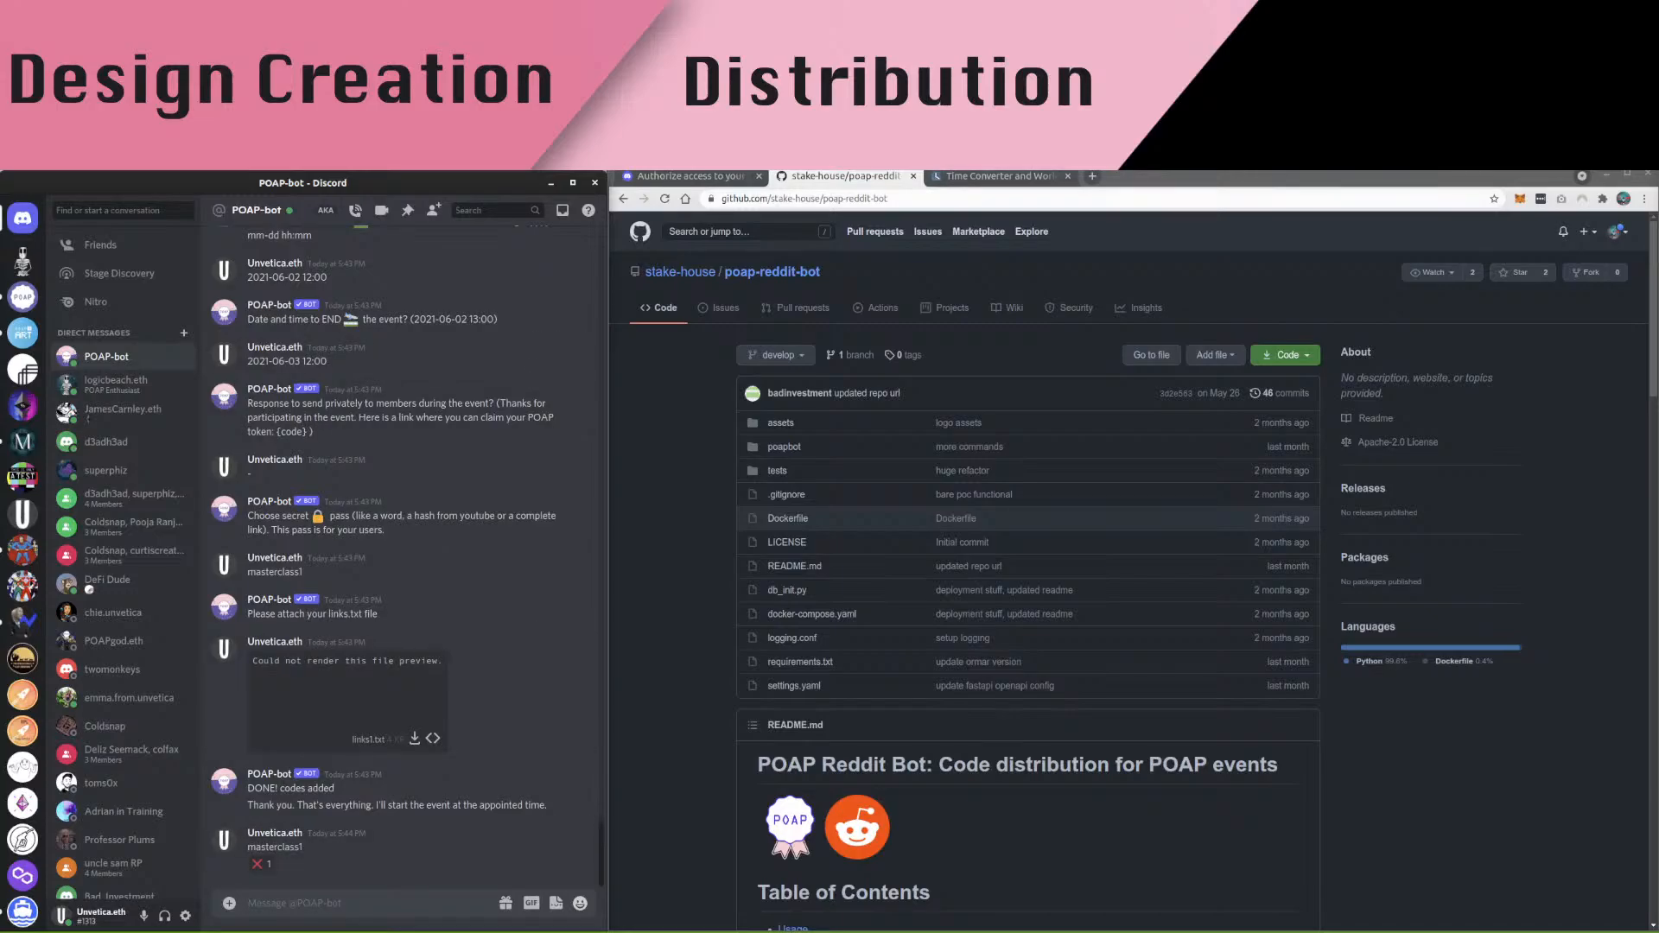
left_click(1071, 518)
Back in the poap-bot GitHub README, highlight the Troubleshooting ❌ entry for an invalid codeword or expired event
left_click(689, 176)
left_click(623, 199)
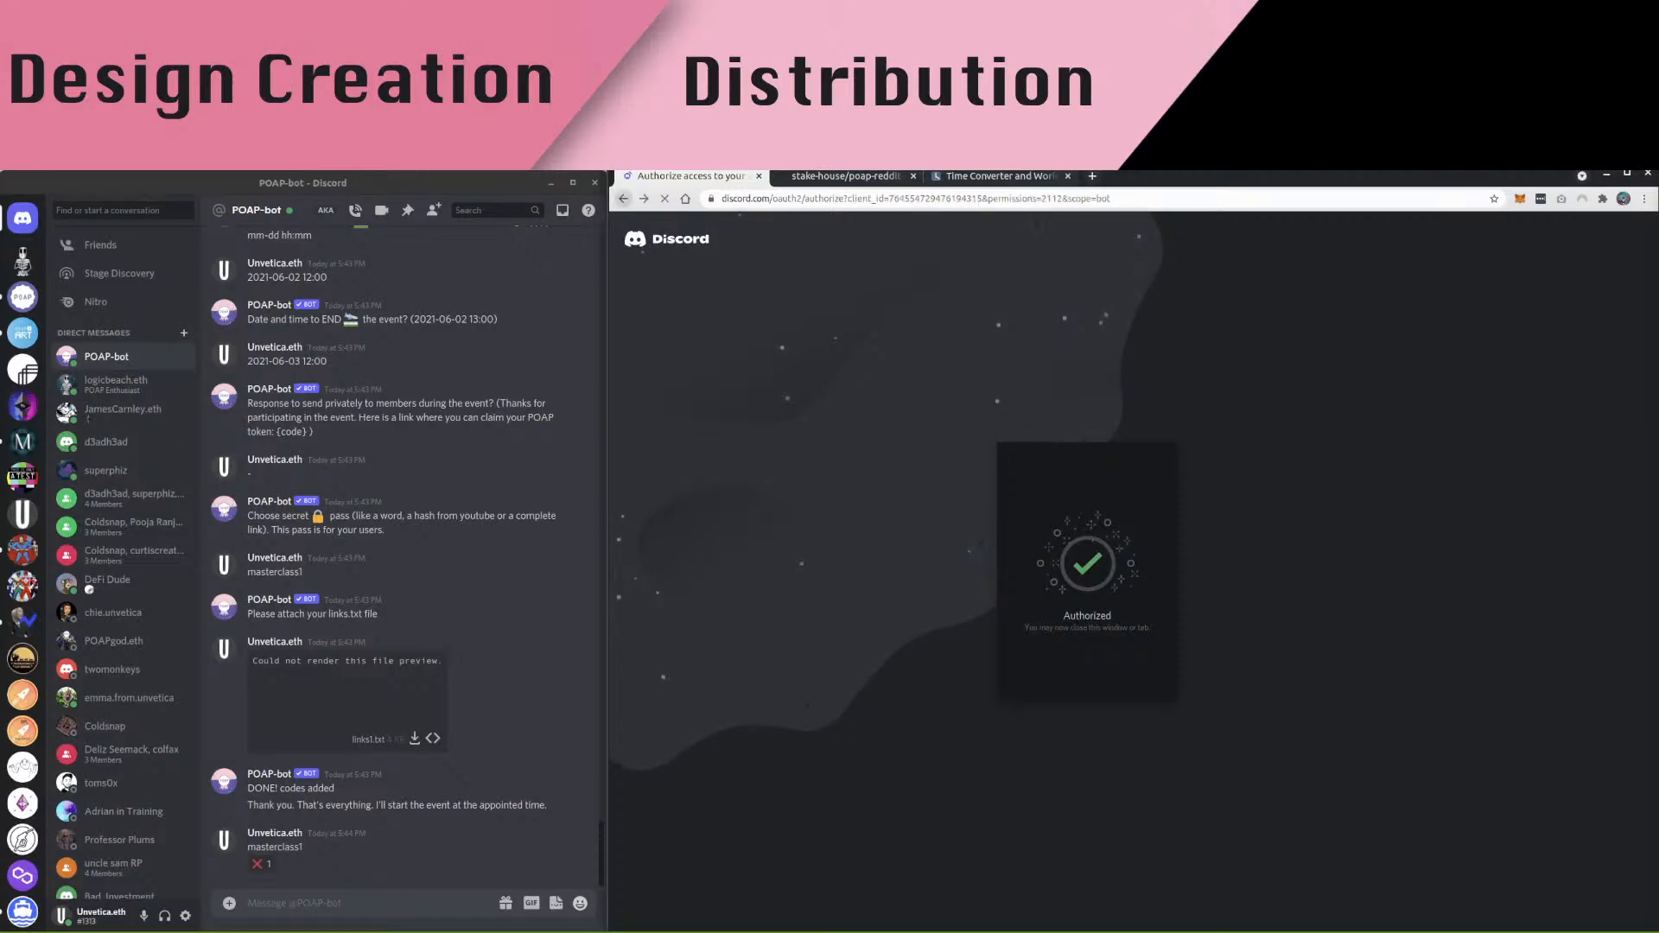
left_click(623, 199)
left_click(623, 199)
scroll(1028, 570, "down", 12)
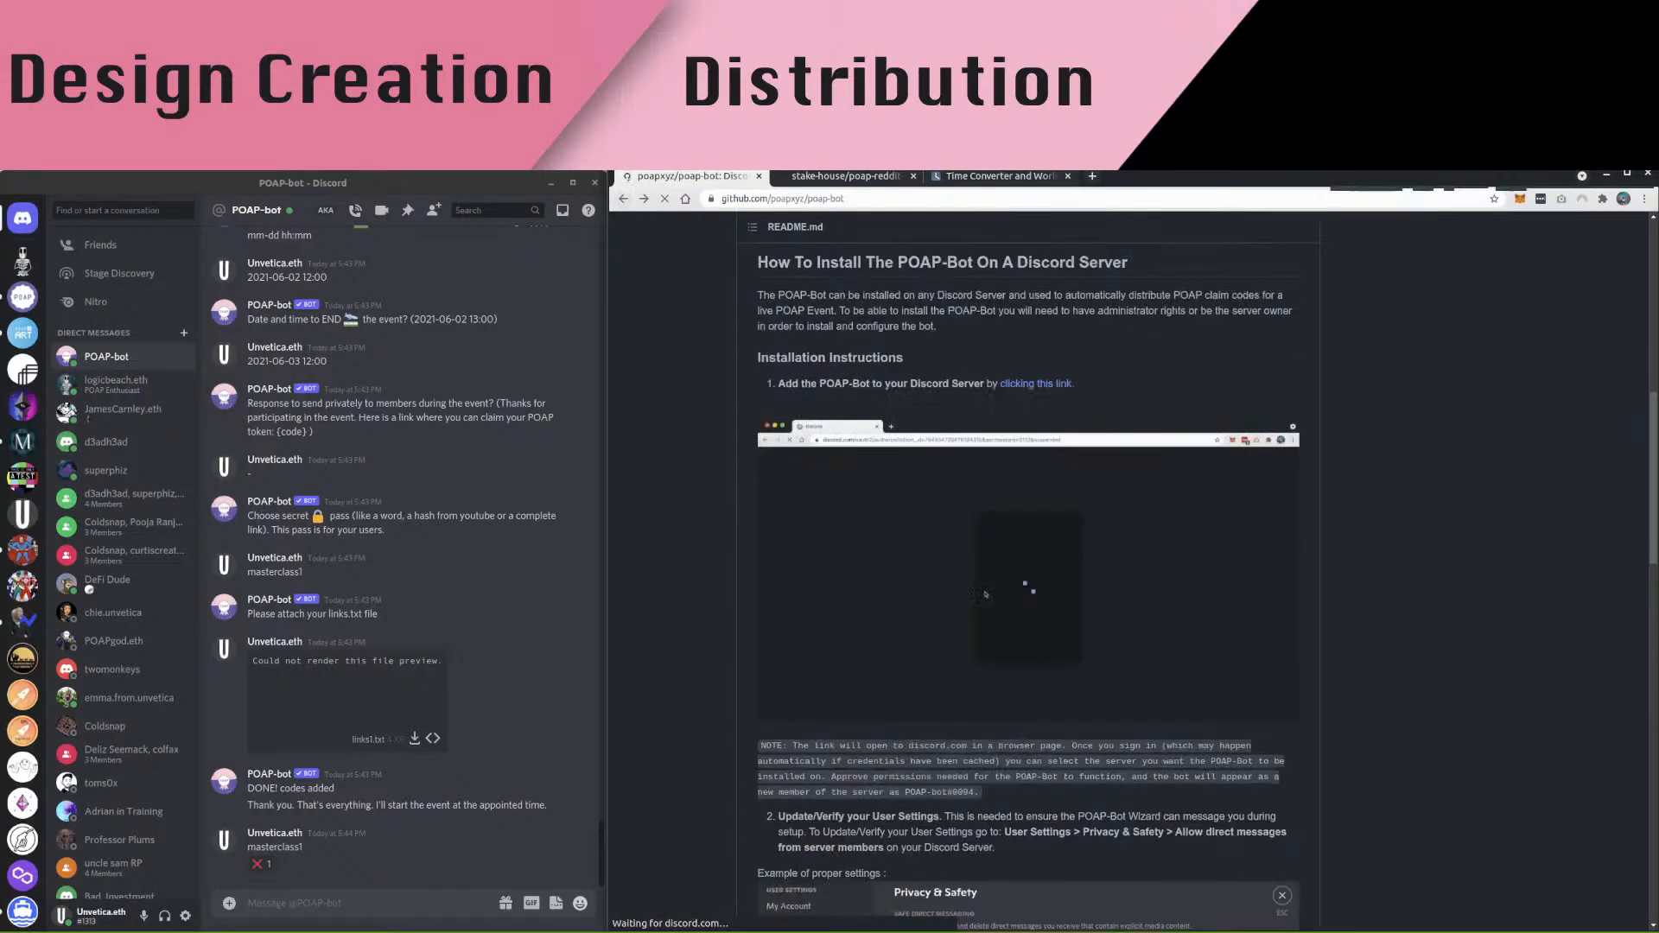
scroll(1029, 571, "down", 15)
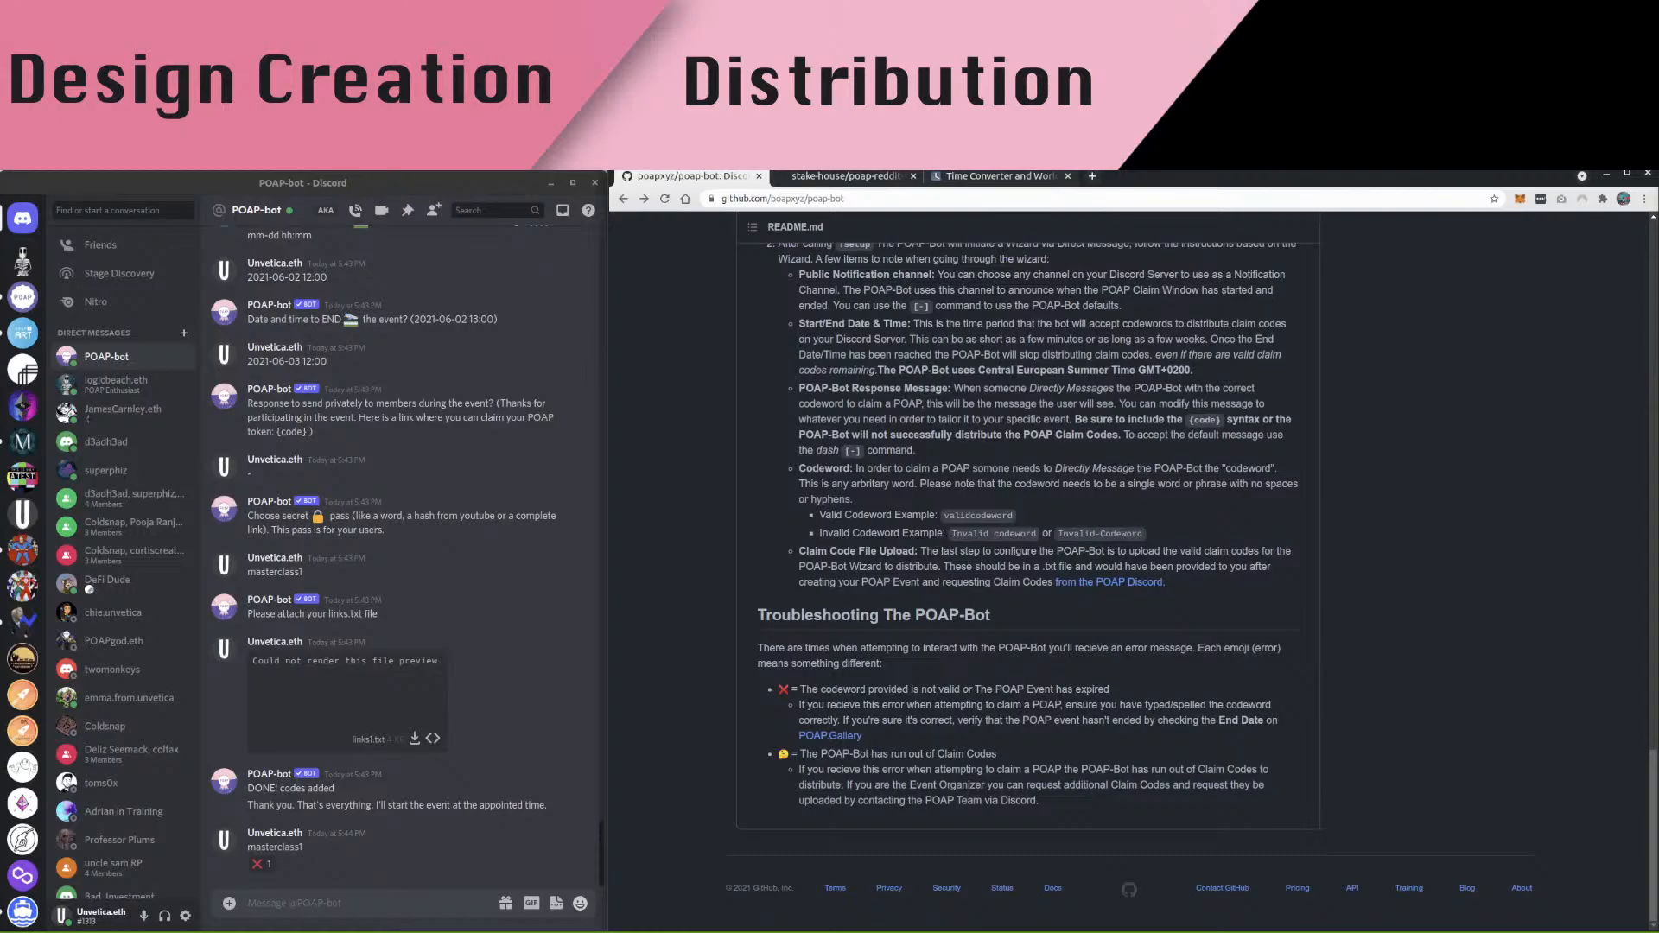
left_click_drag(778, 689, 1109, 690)
left_click(803, 690)
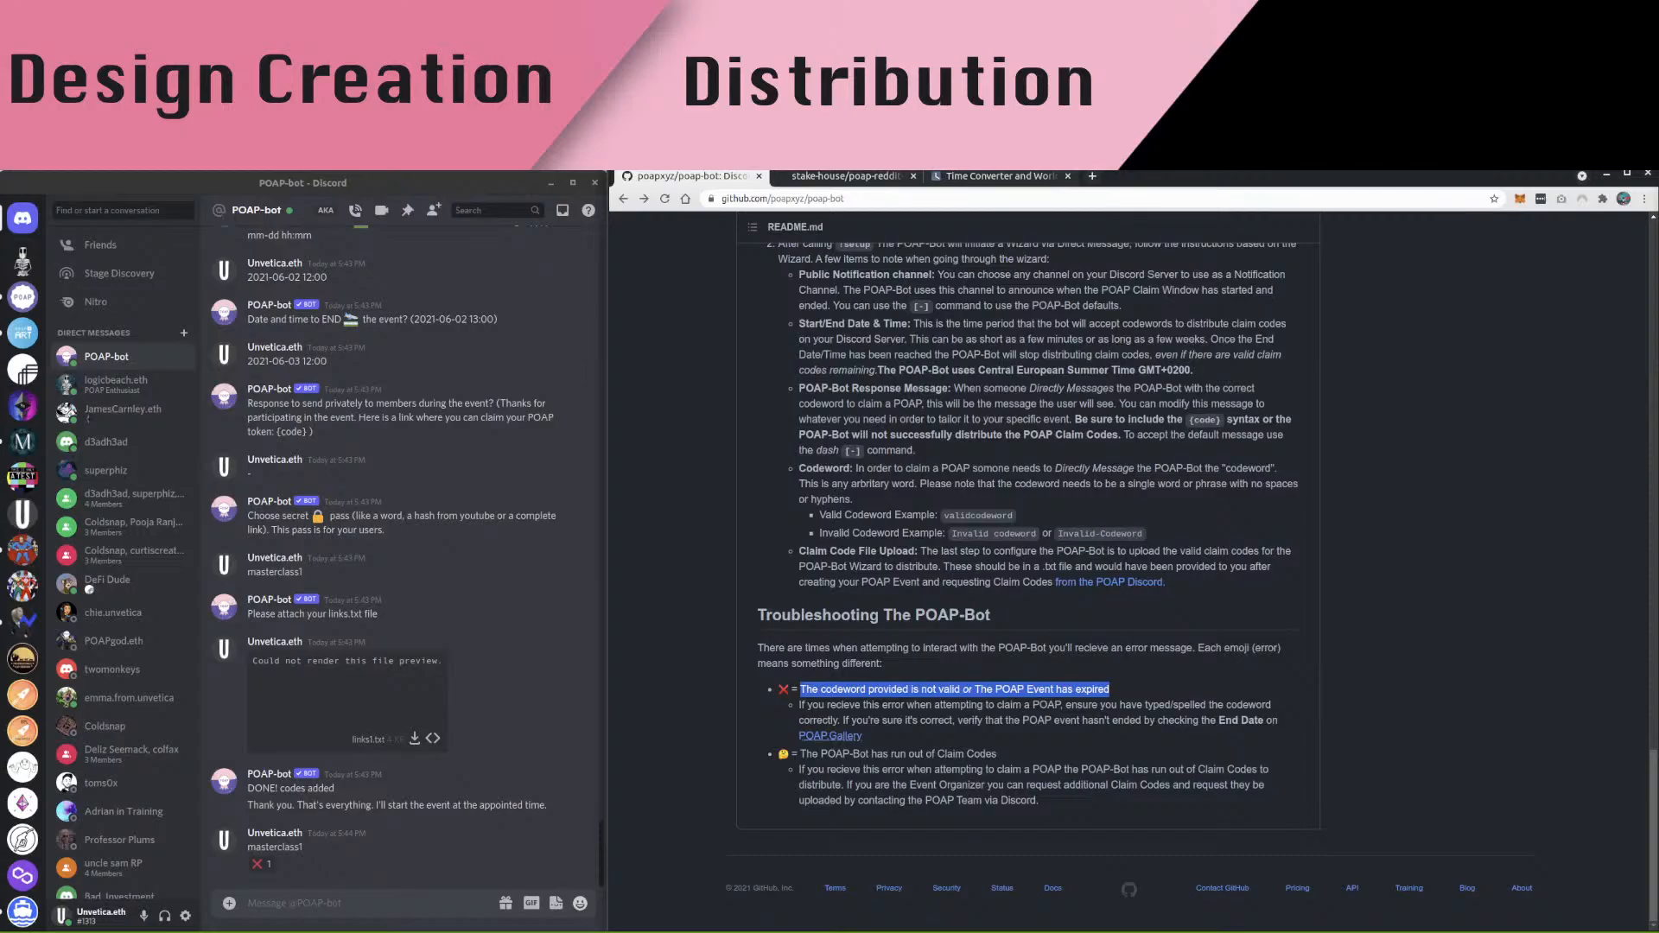
left_click(328, 903)
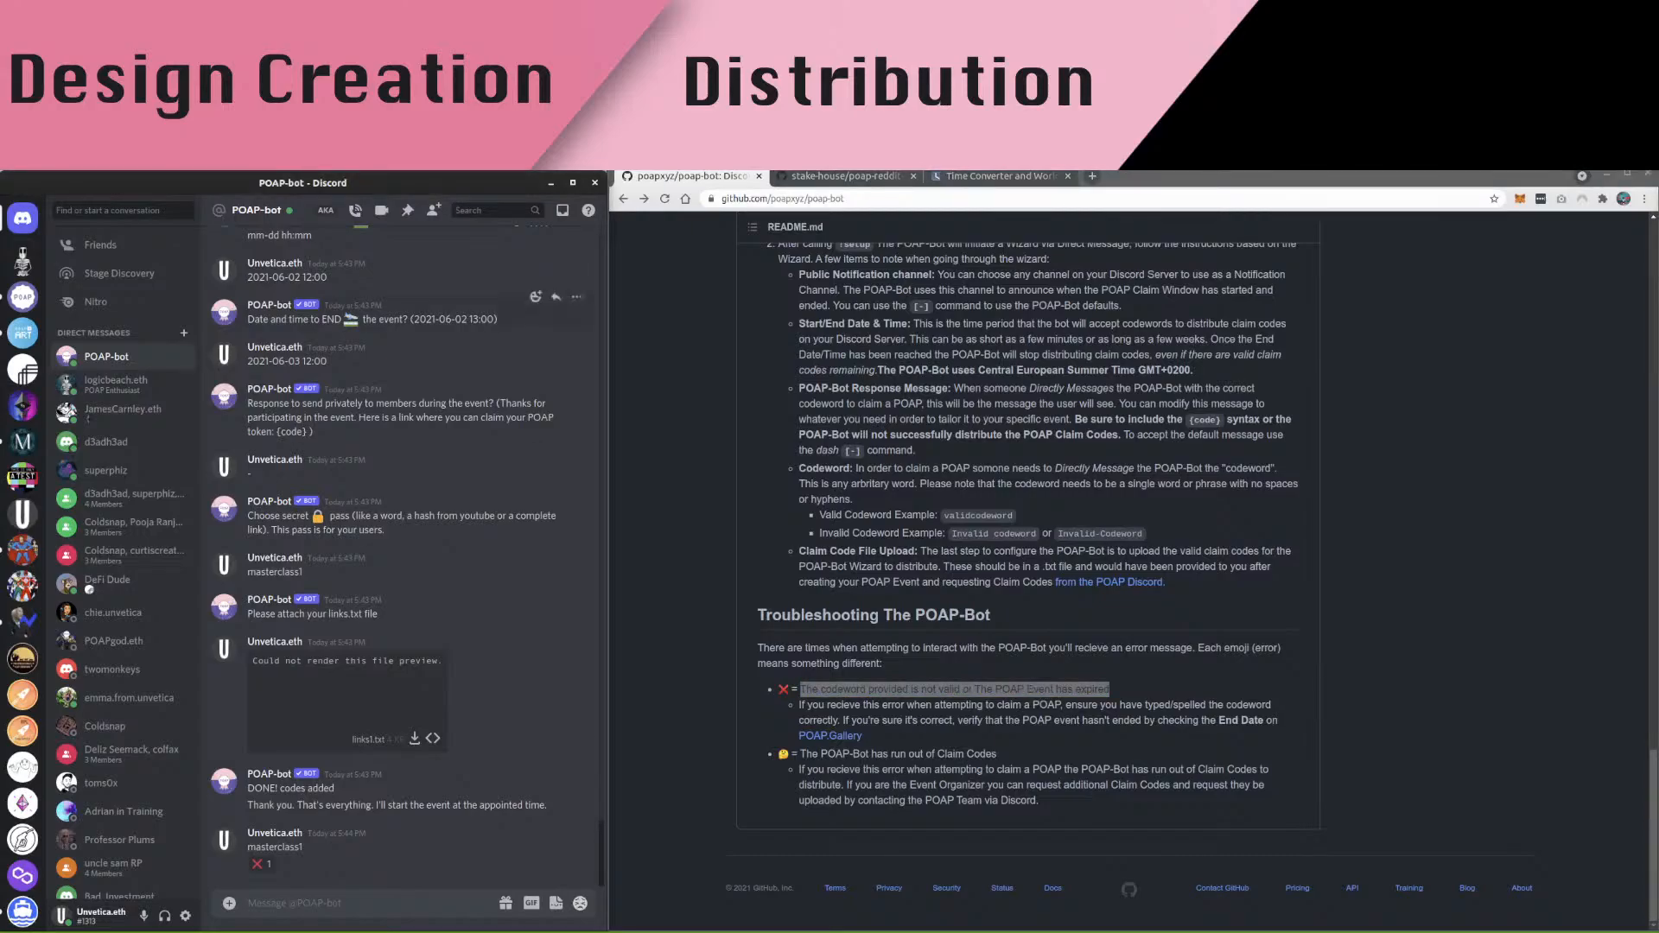
left_click(22, 297)
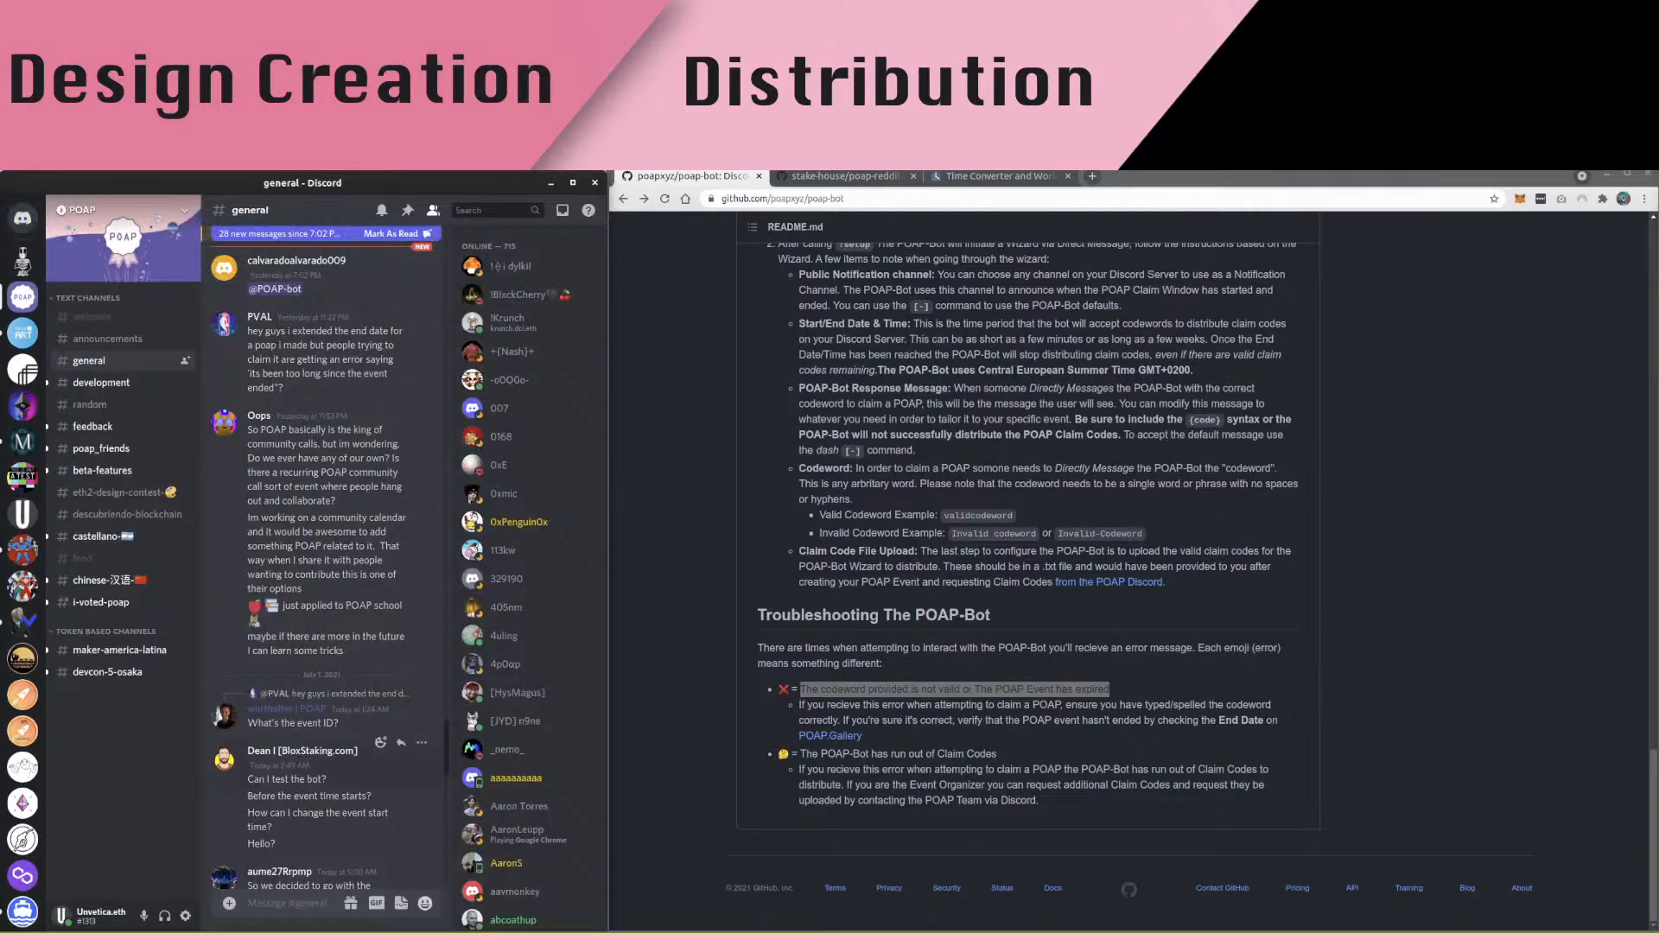
left_click(22, 259)
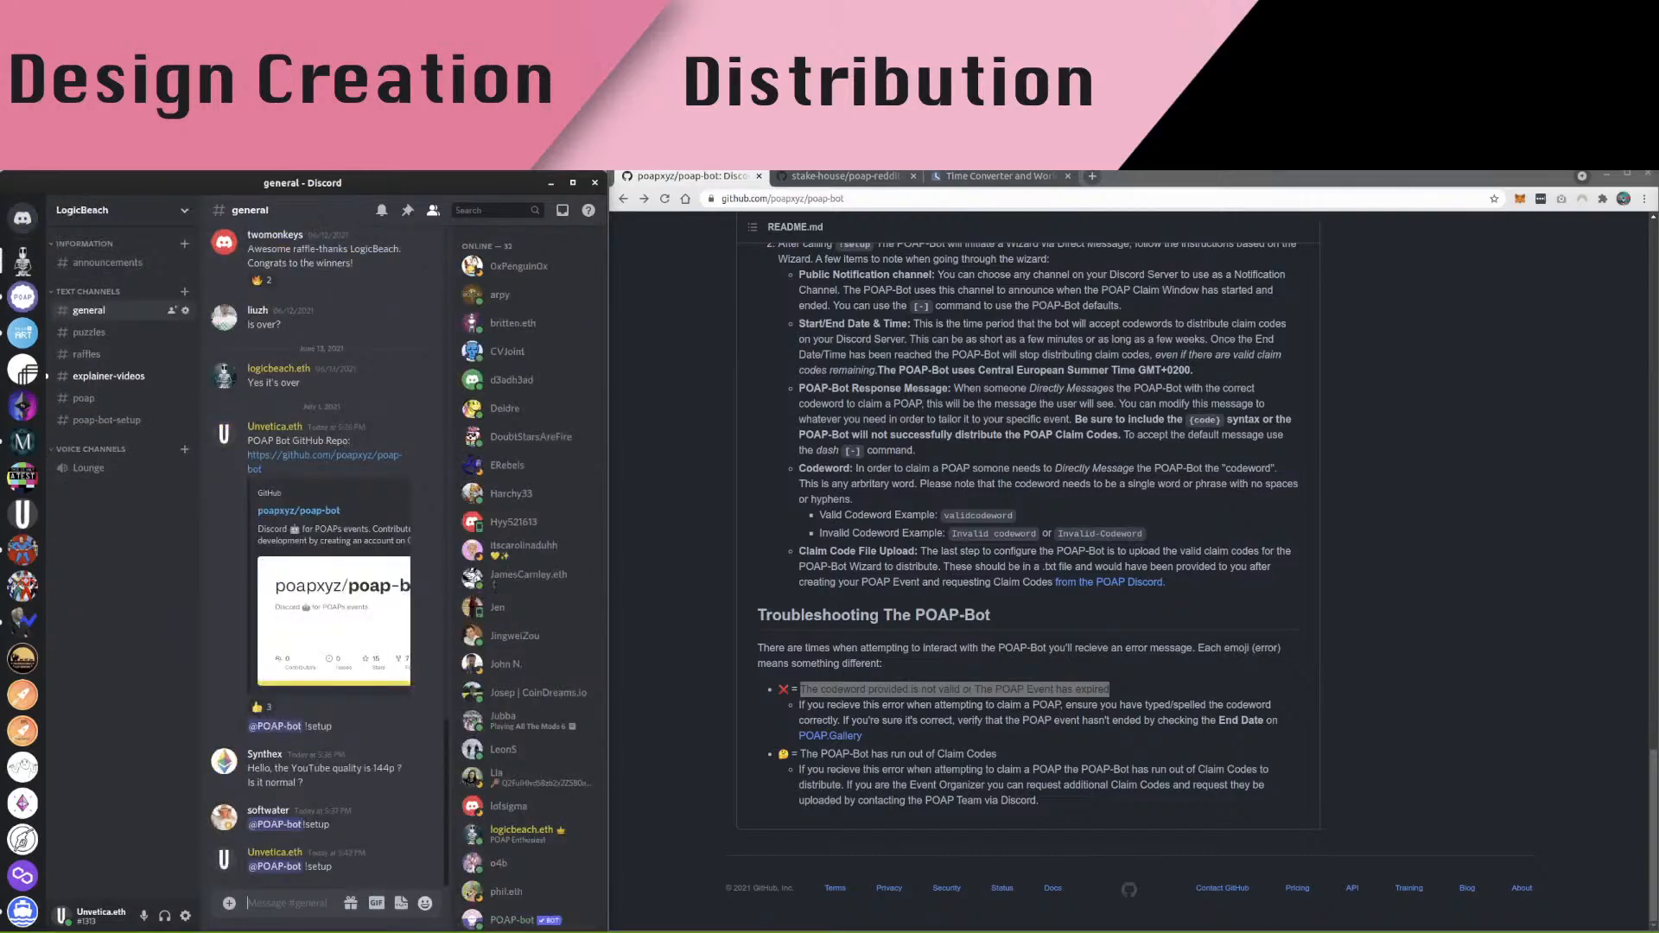
type("@POAP-bot")
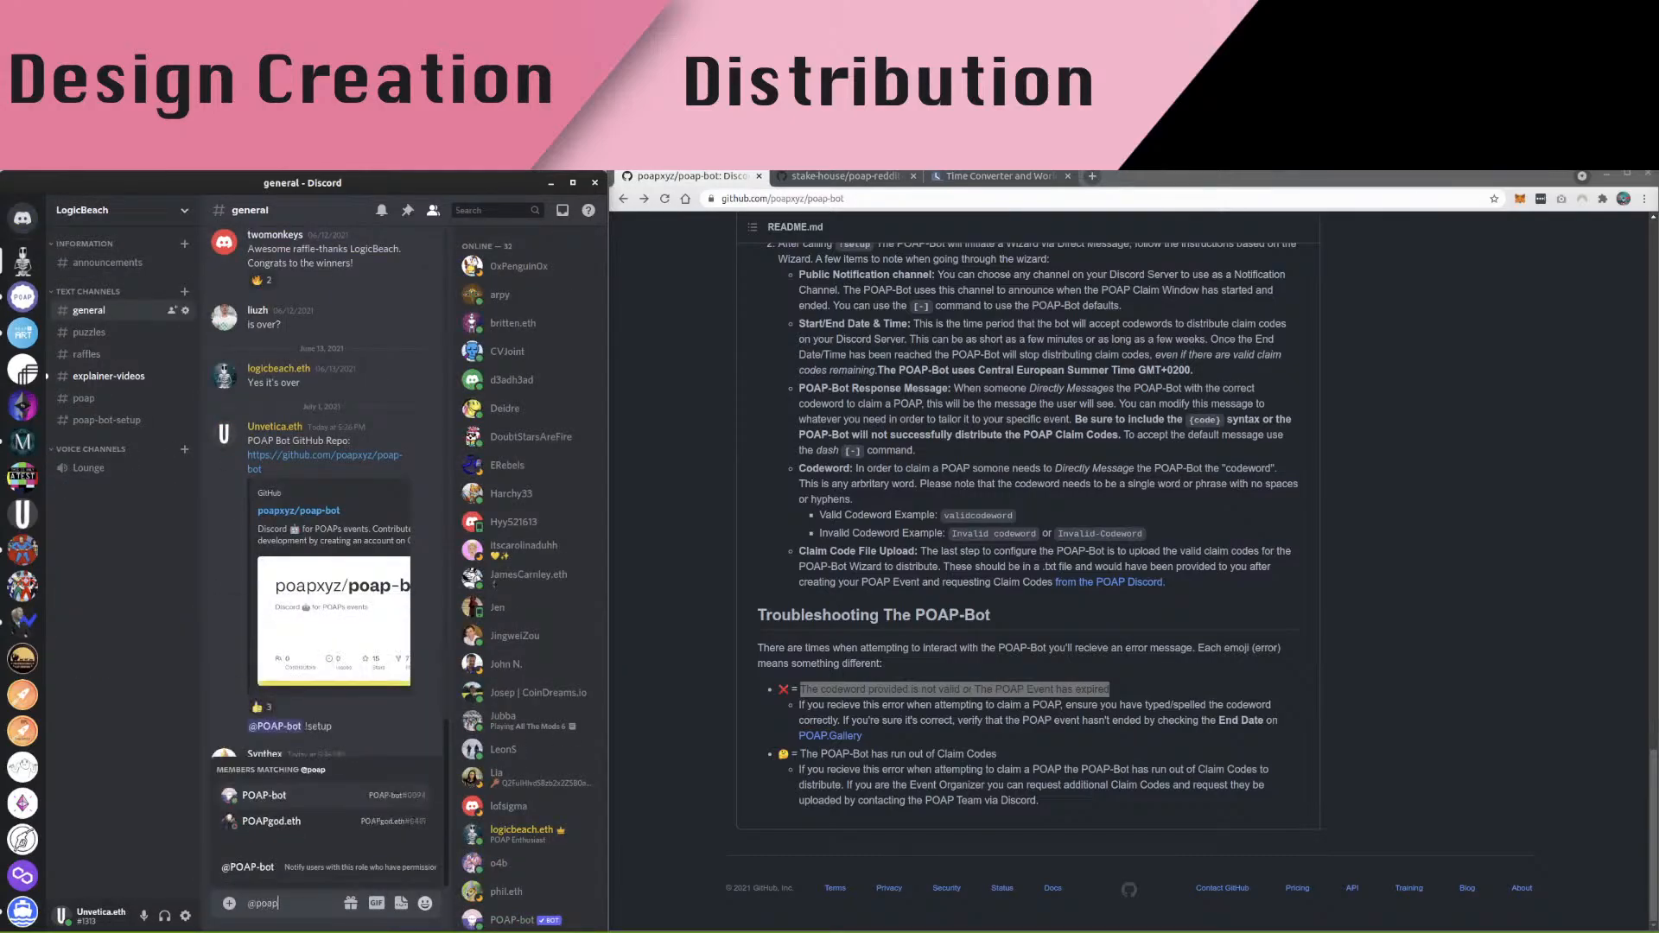
key("Tab")
type("!setup")
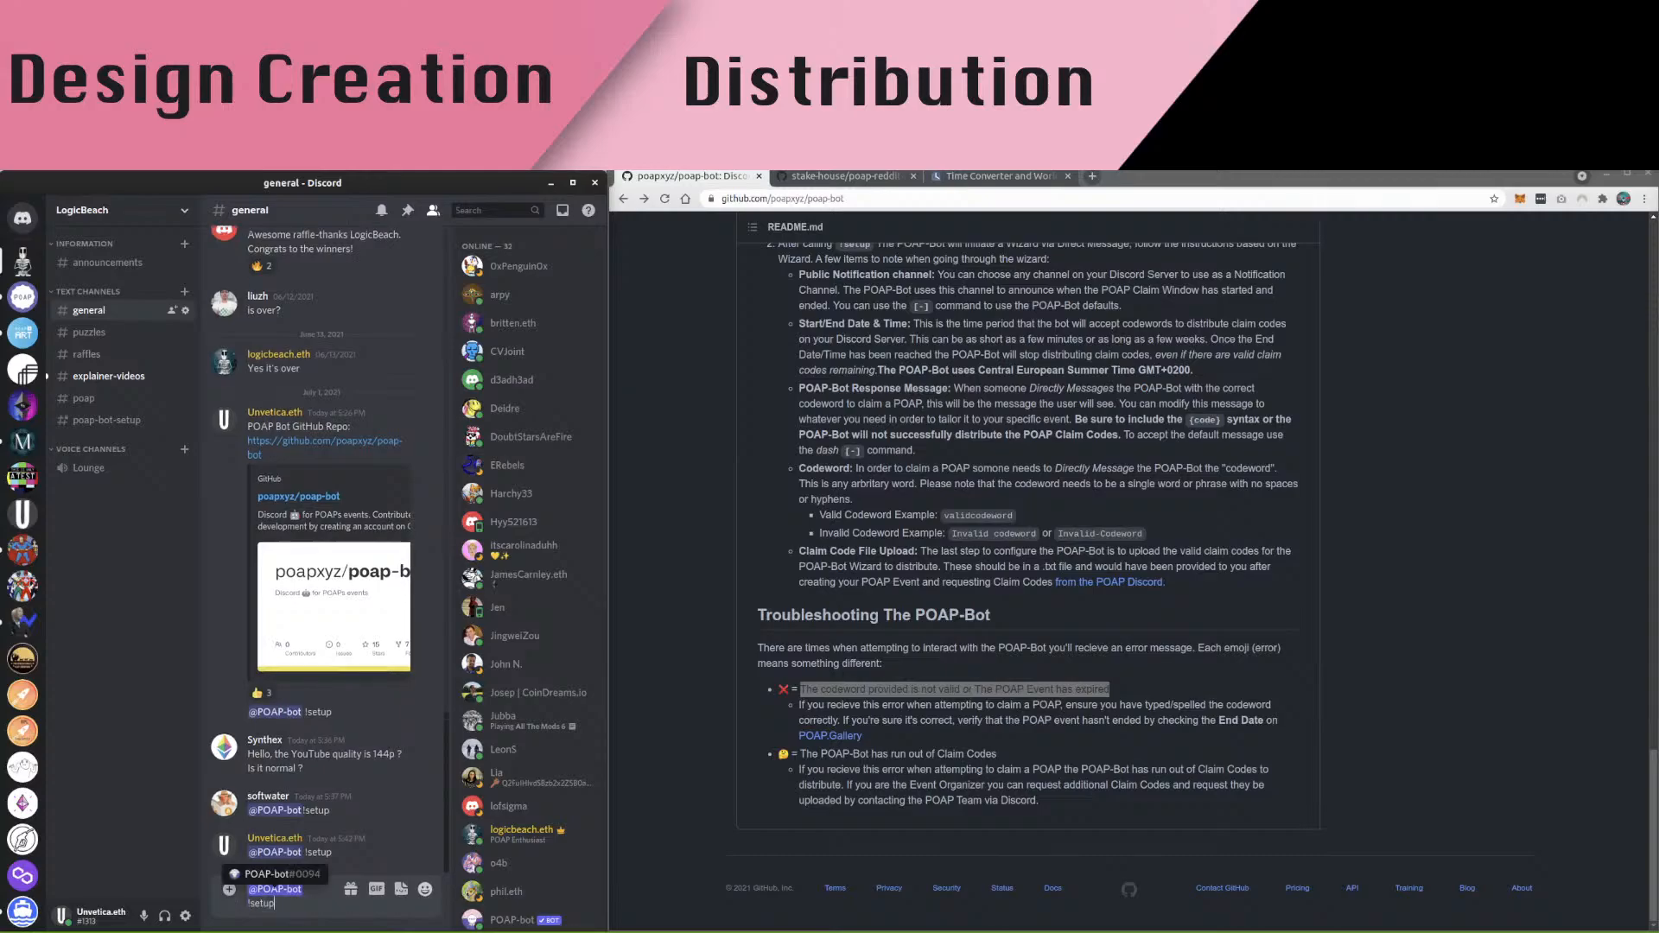
key("Return")
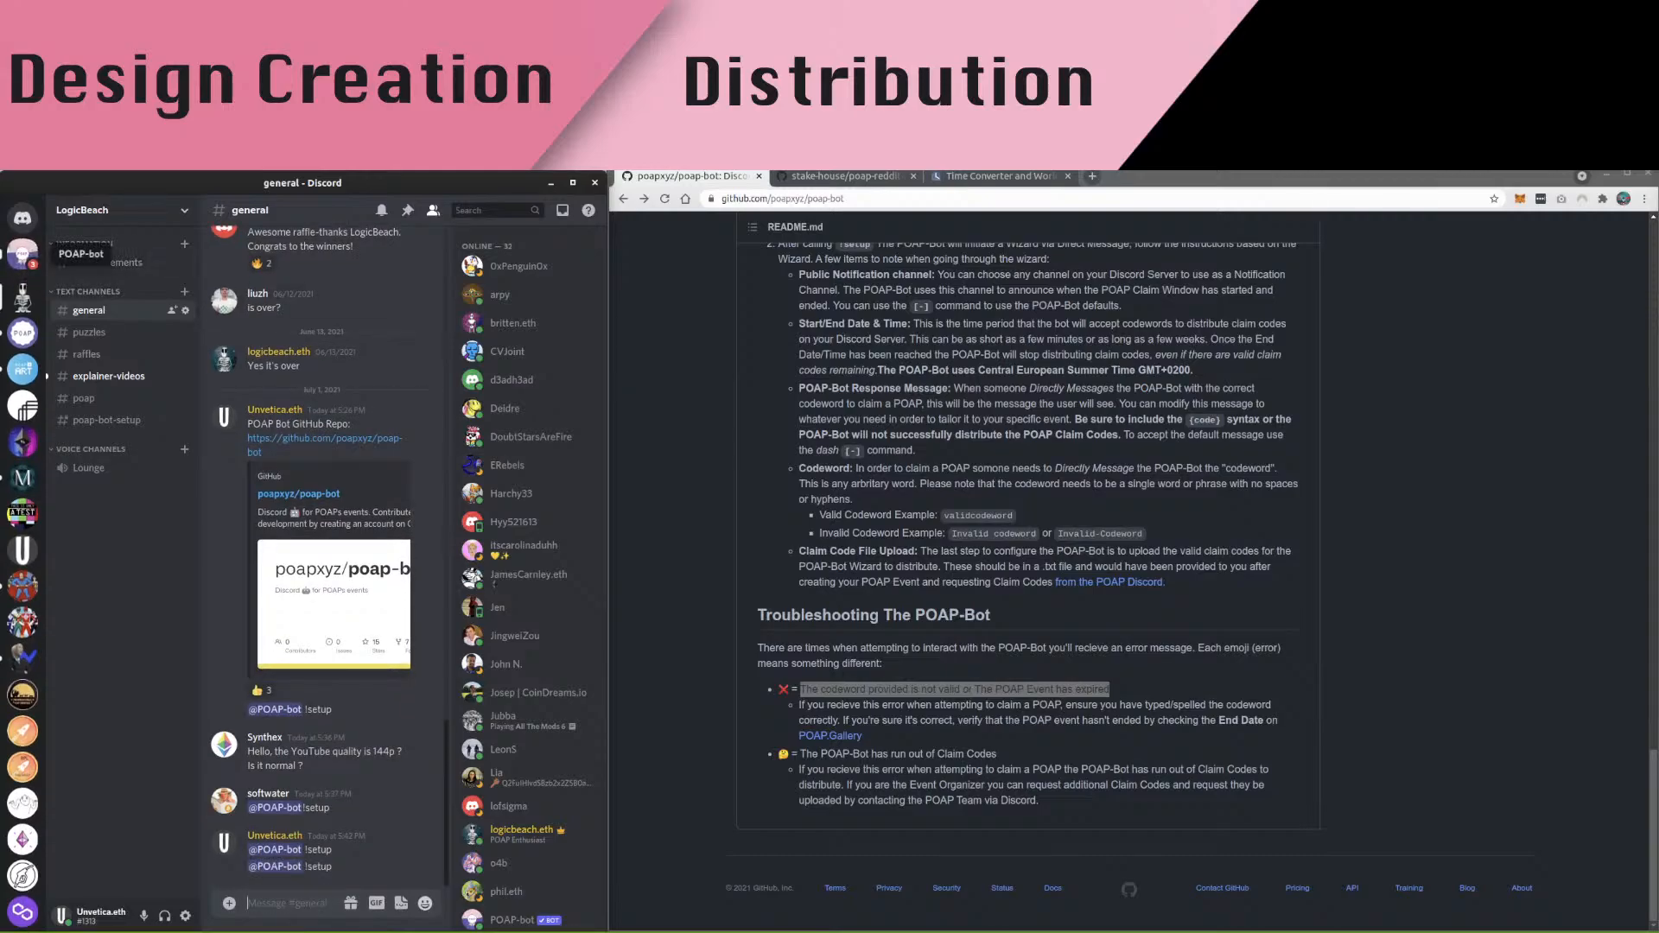
In the POAP-bot DM, choose #general as the channel and start typing the 2021-07- start date
left_click(22, 253)
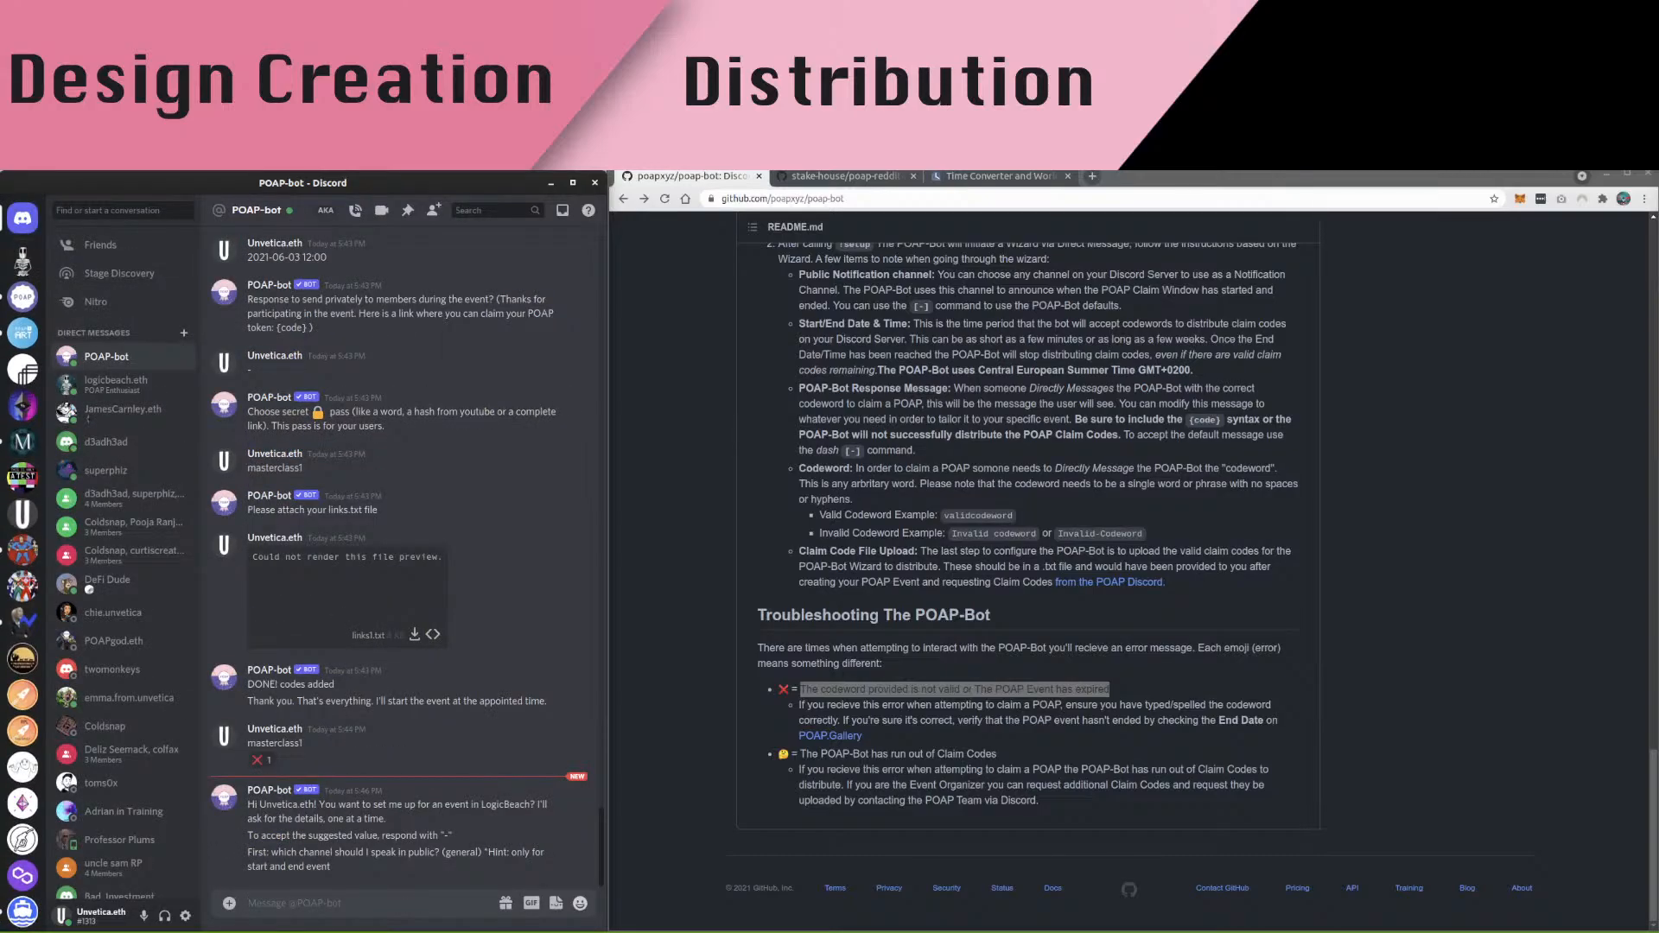
type("#gen")
key("Return")
key("Return")
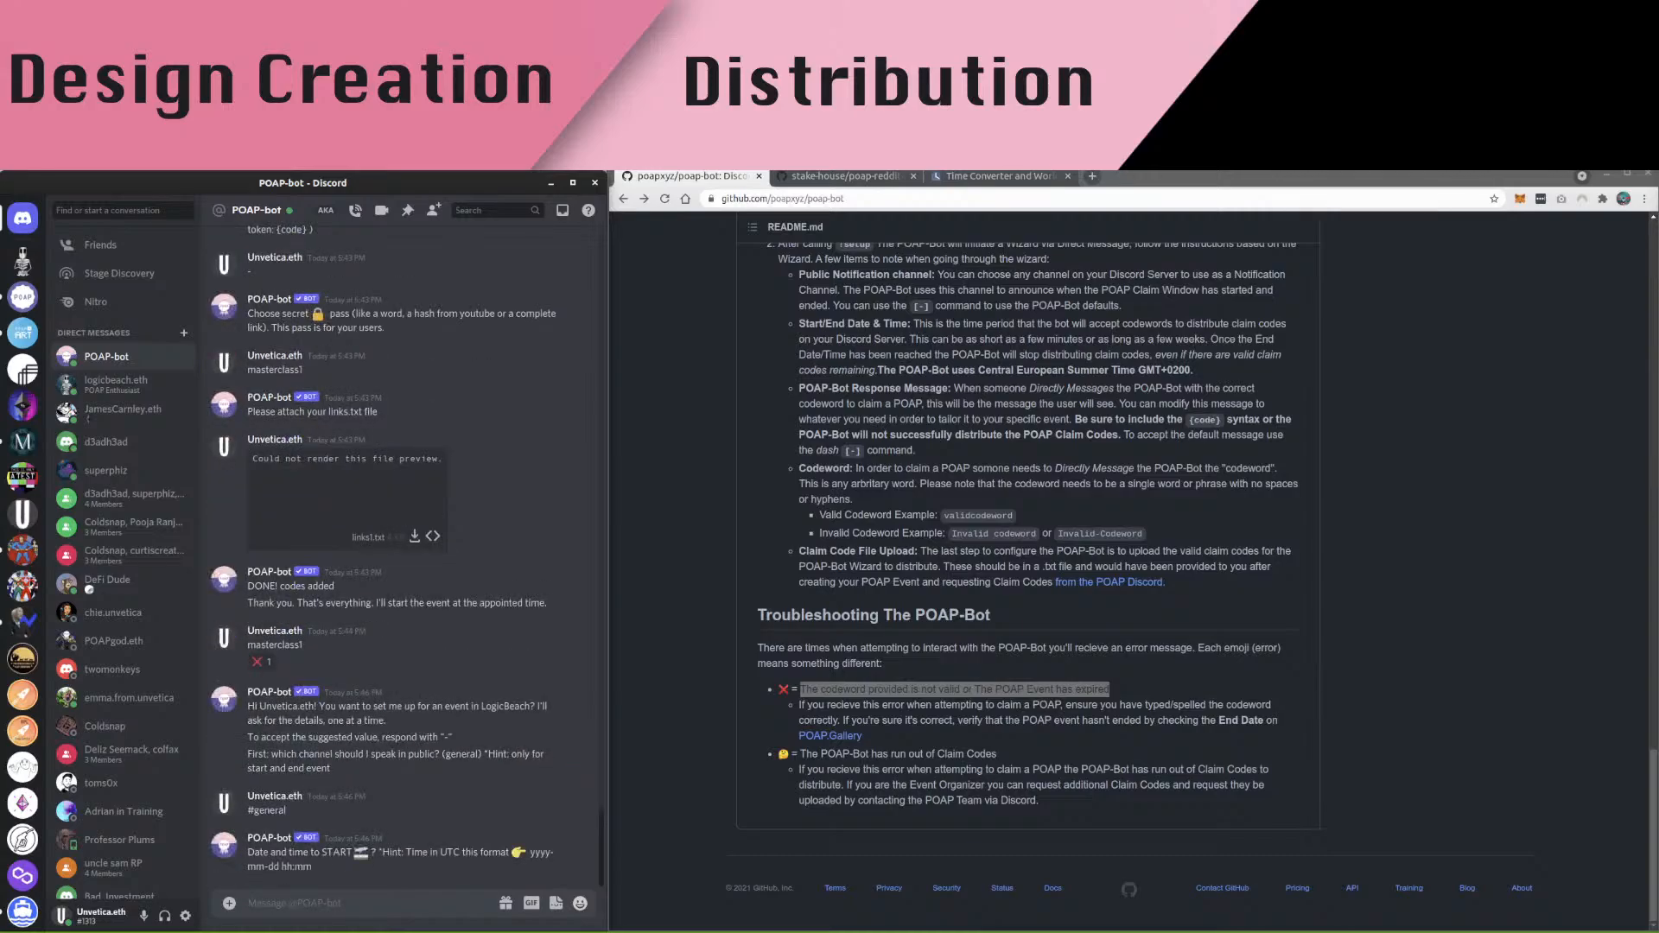
type("2021-")
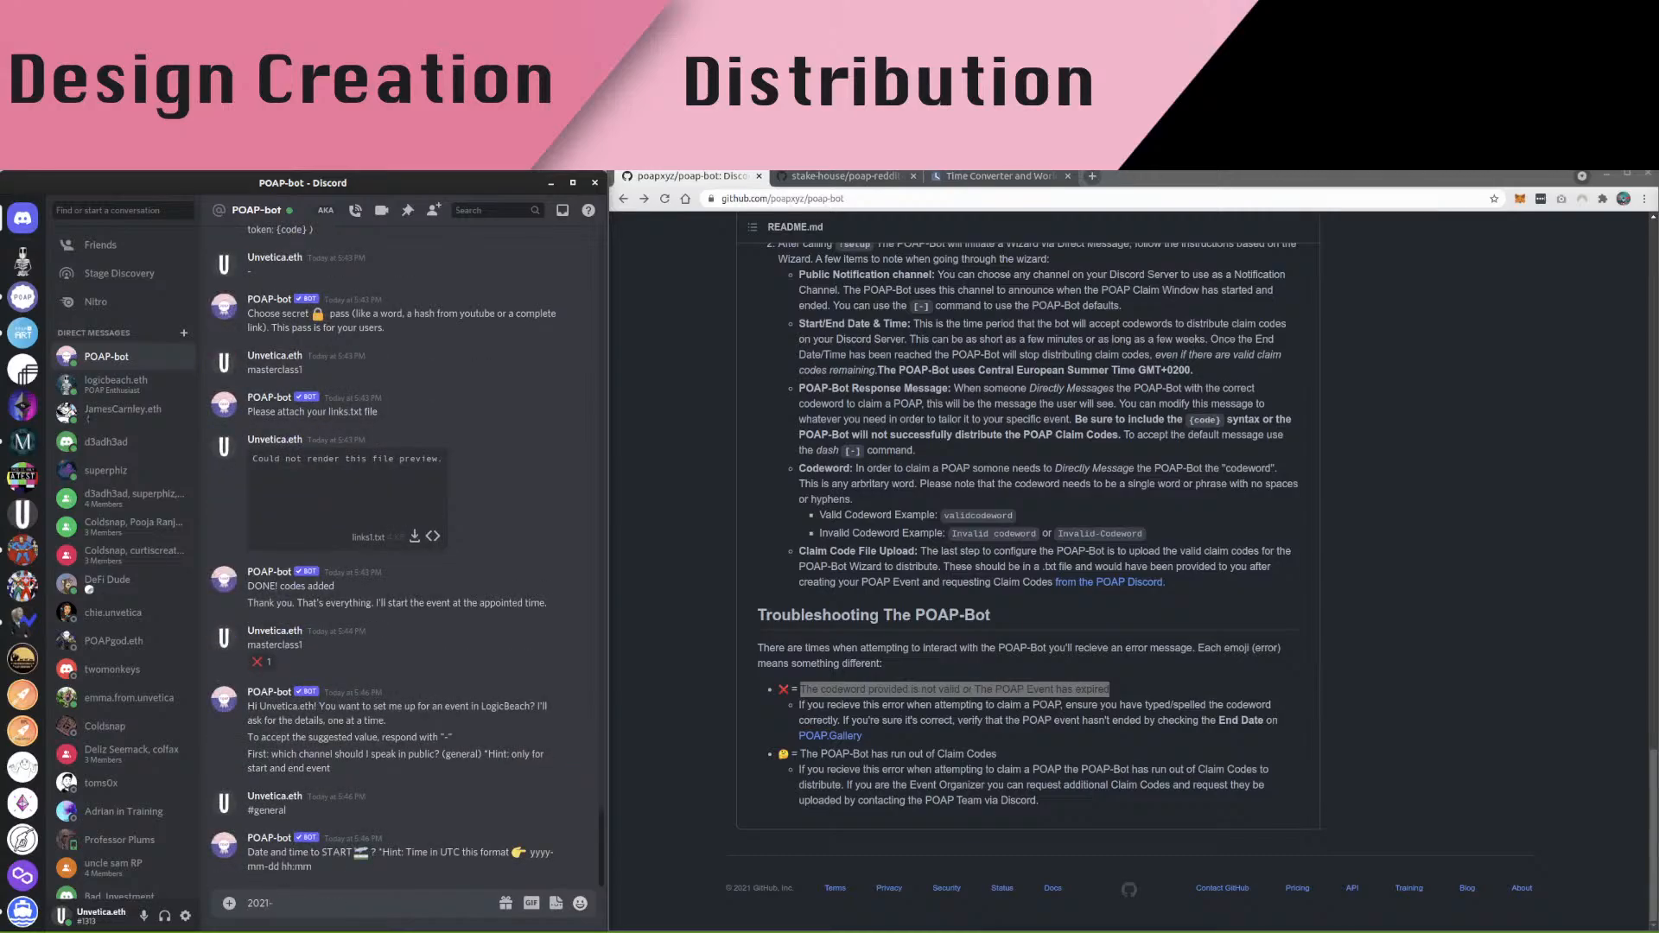
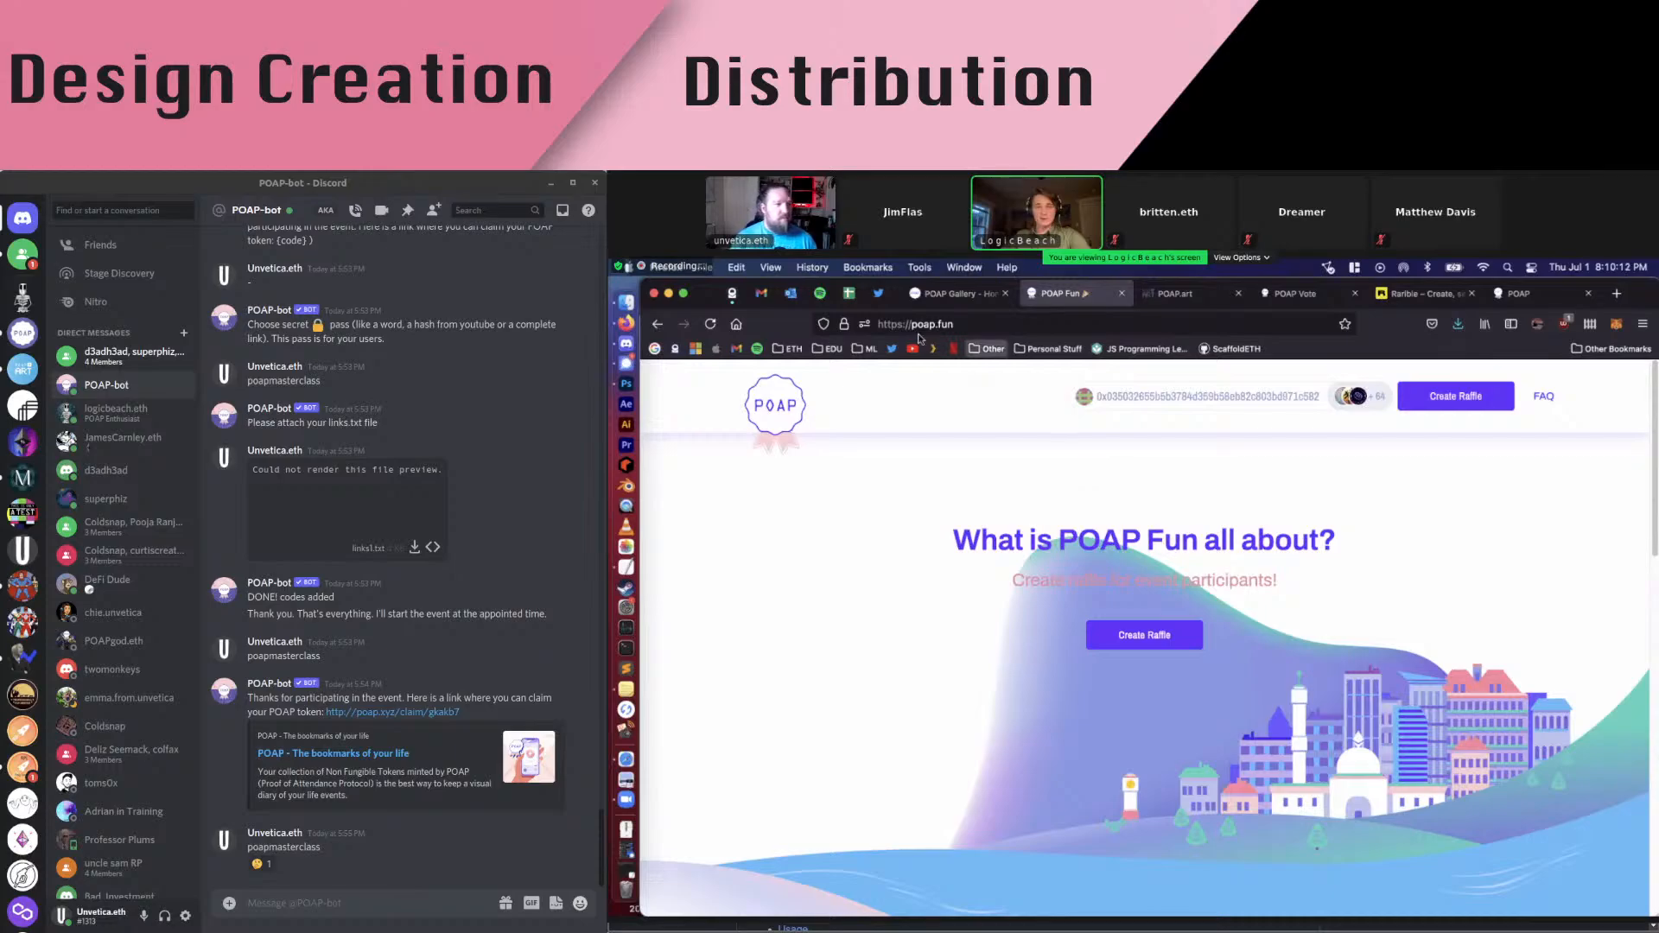
left_click(954, 325)
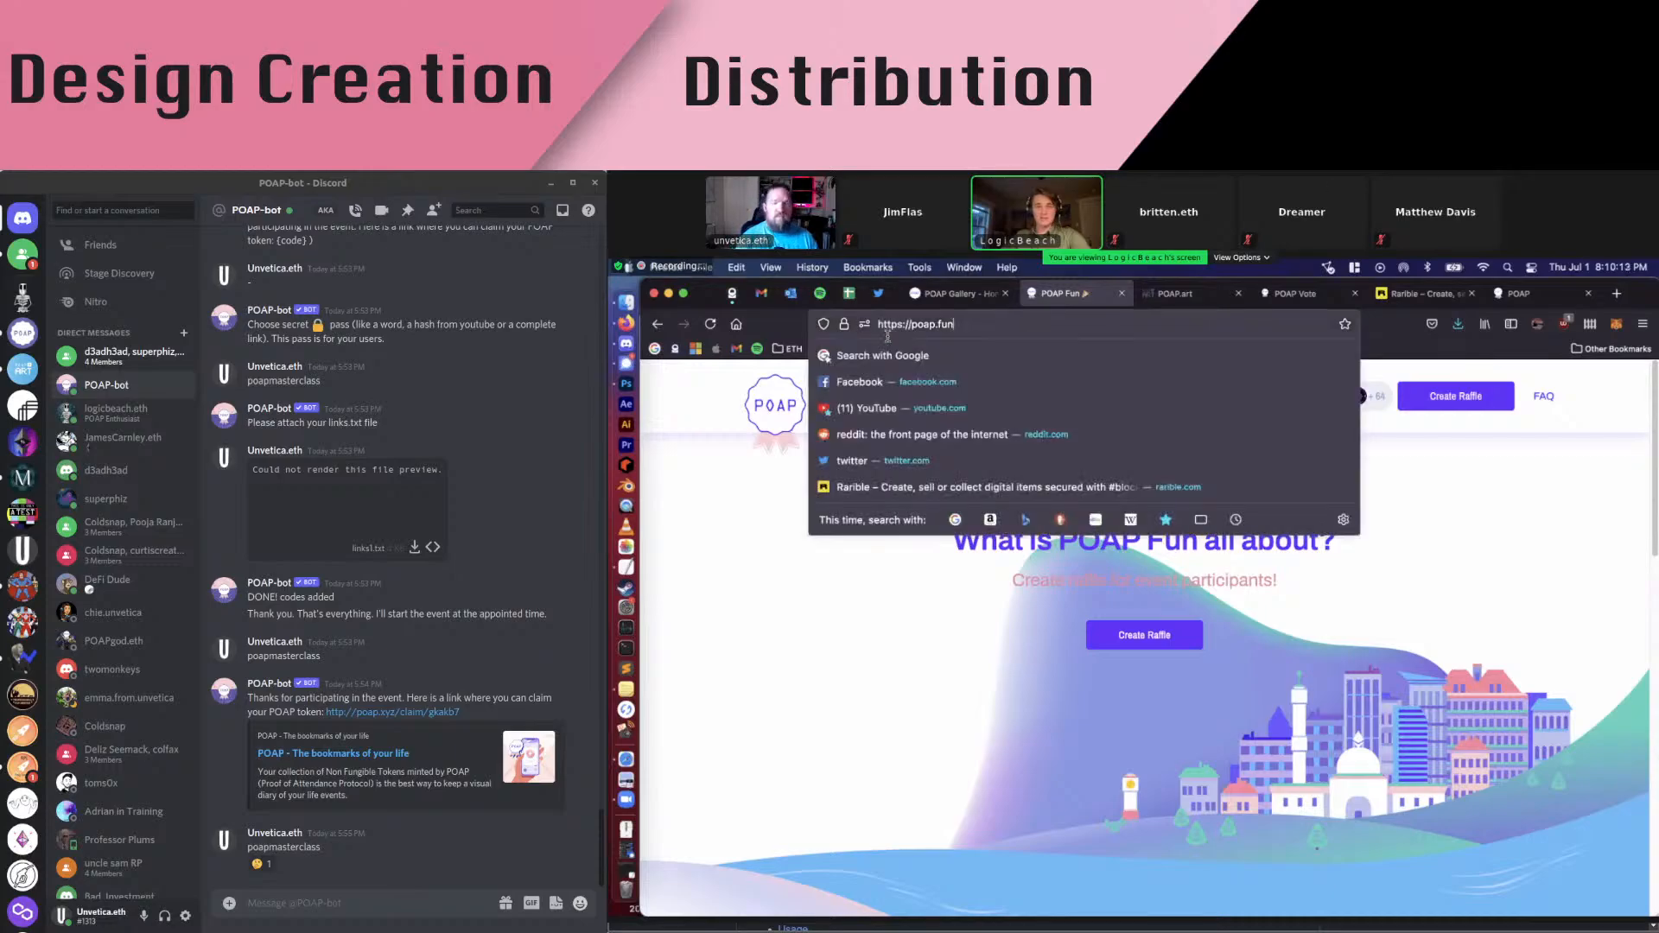
left_click(1391, 605)
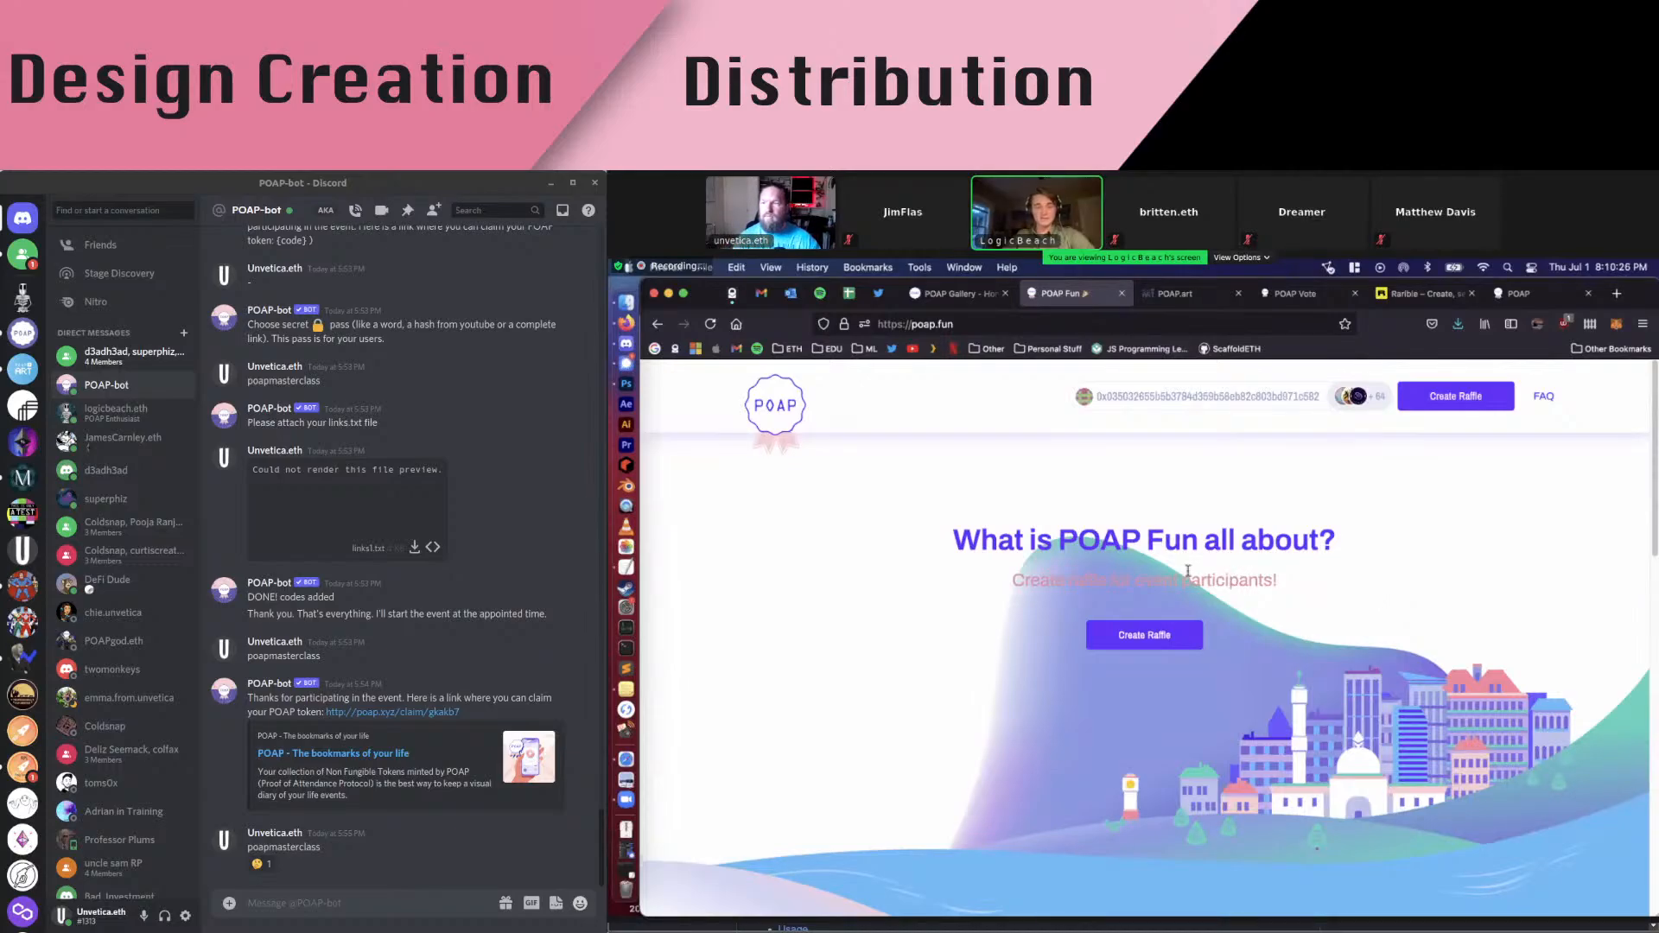
left_click(1275, 403)
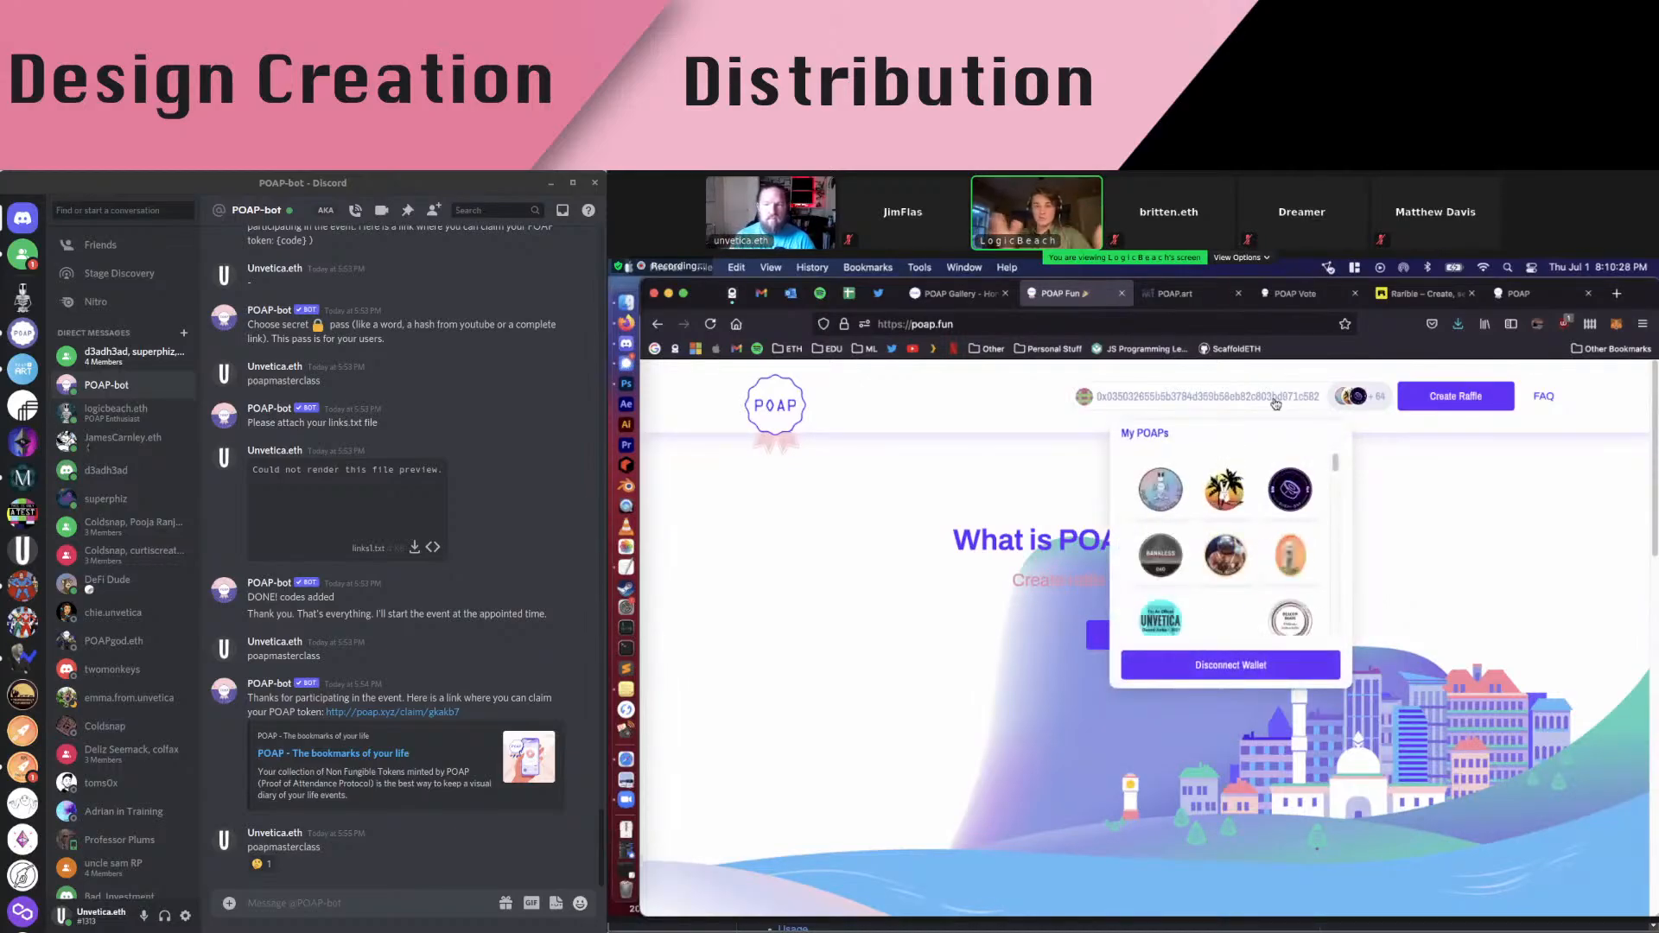
scroll(1028, 546, "down", 4)
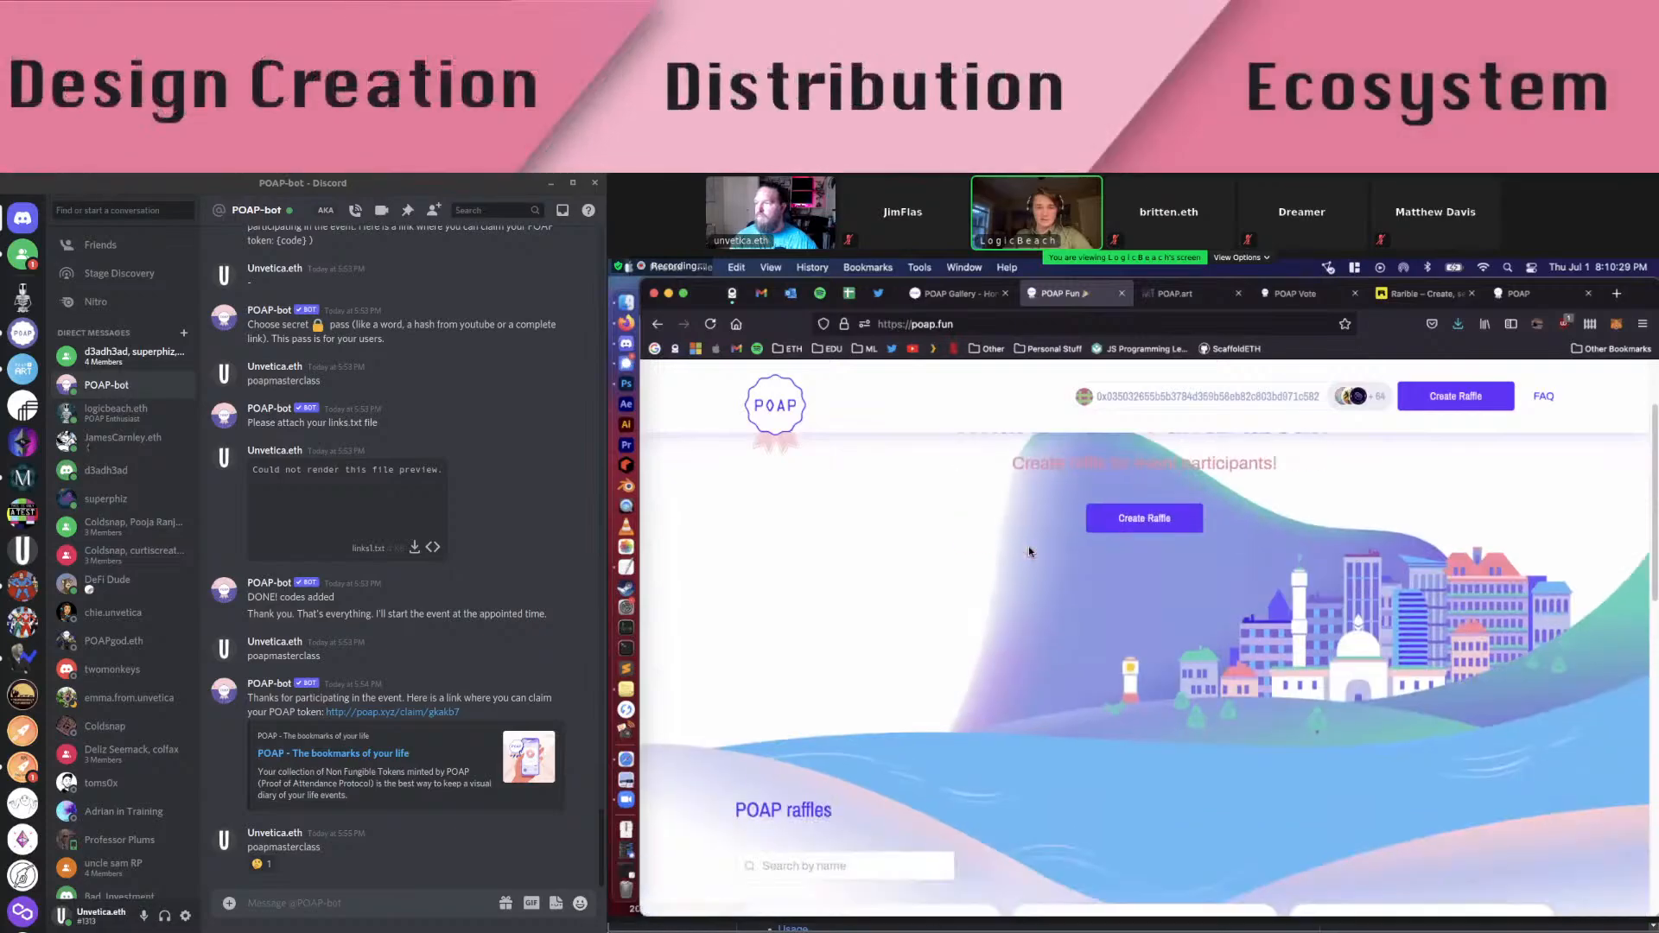
scroll(899, 622, "up", 2)
scroll(899, 621, "down", 4)
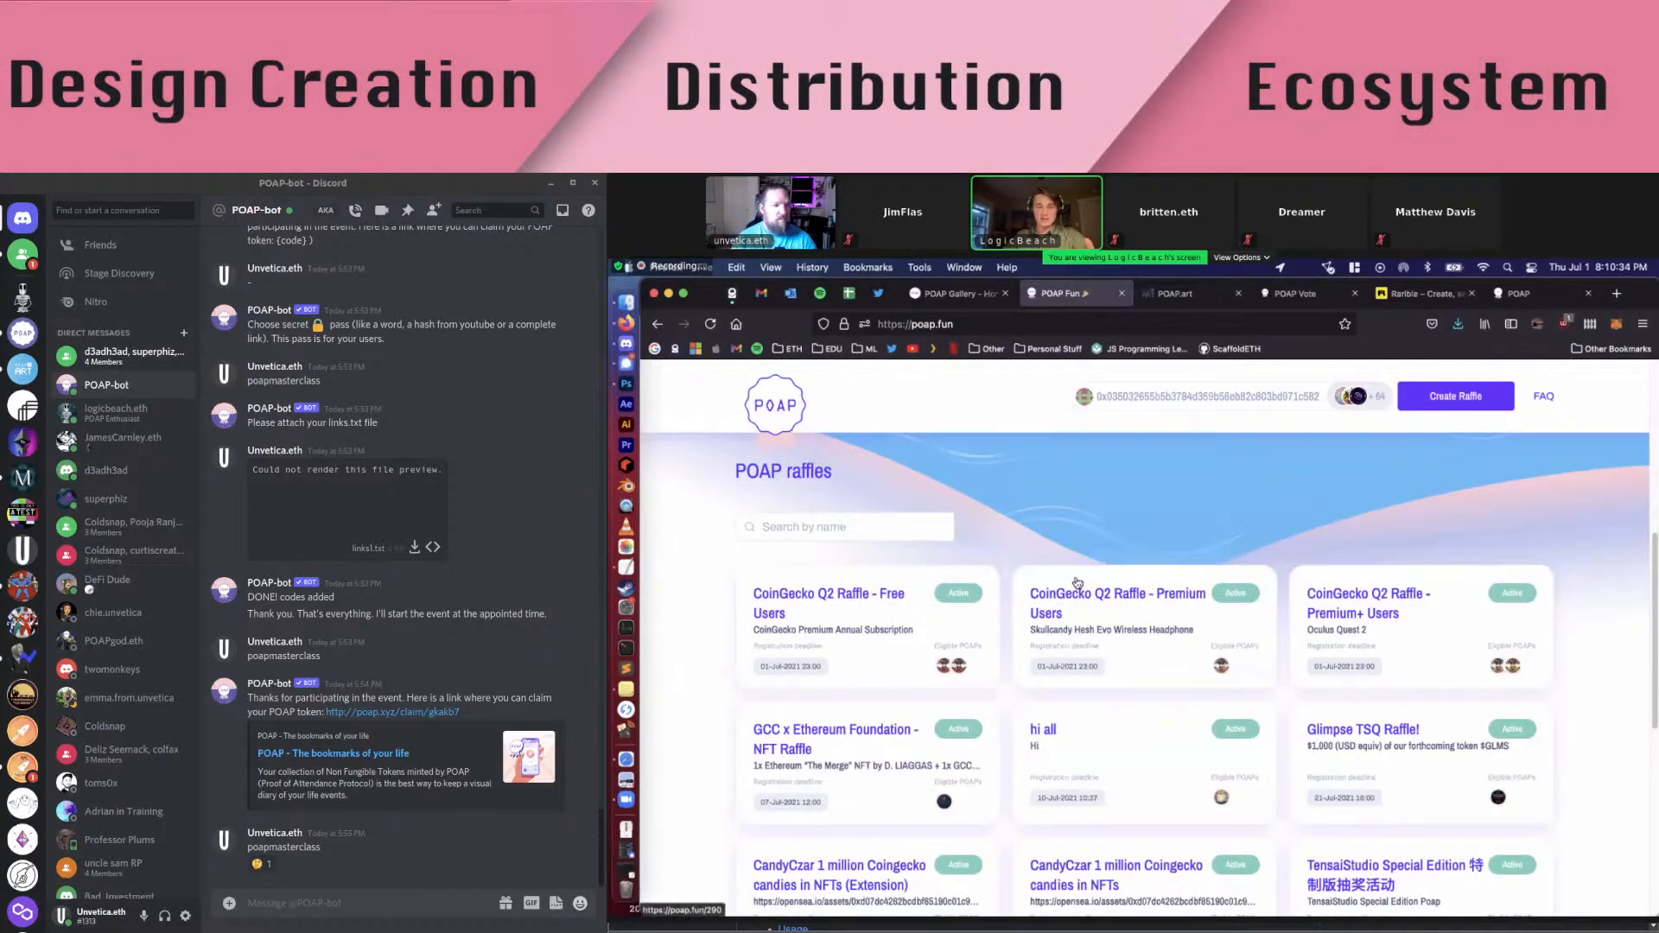
scroll(1081, 585, "down", 10)
left_click(1157, 659)
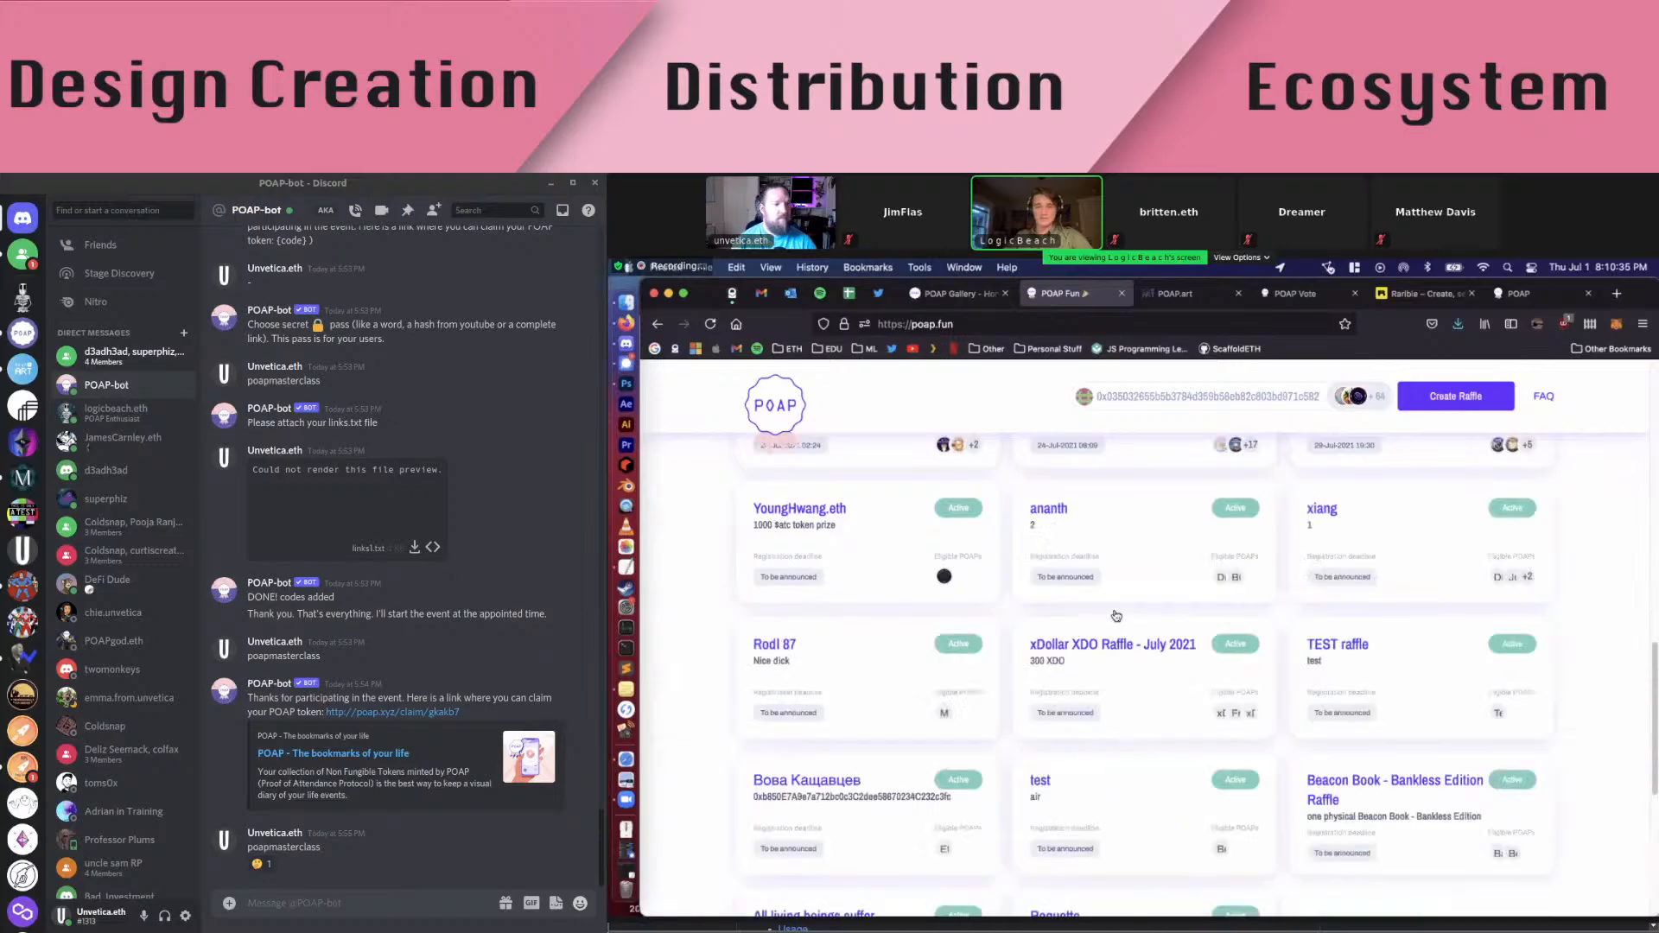
scroll(1149, 665, "down", 5)
left_click(1130, 665)
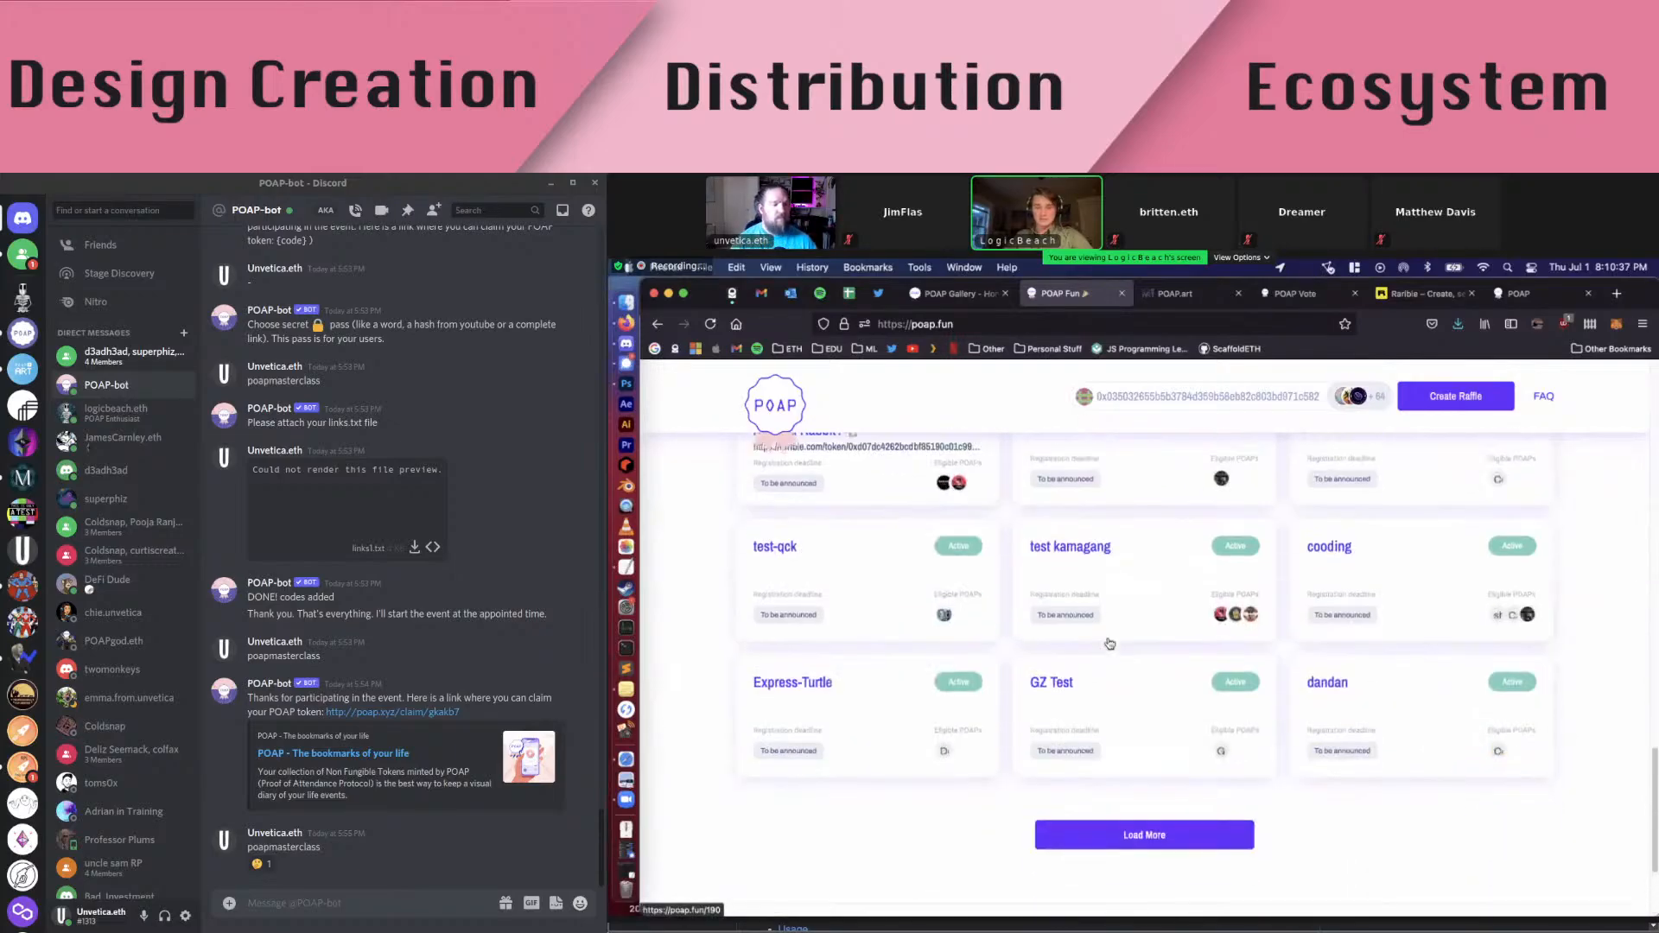
scroll(1158, 717, "down", 2)
left_click(1097, 661)
scroll(1098, 659, "down", 4)
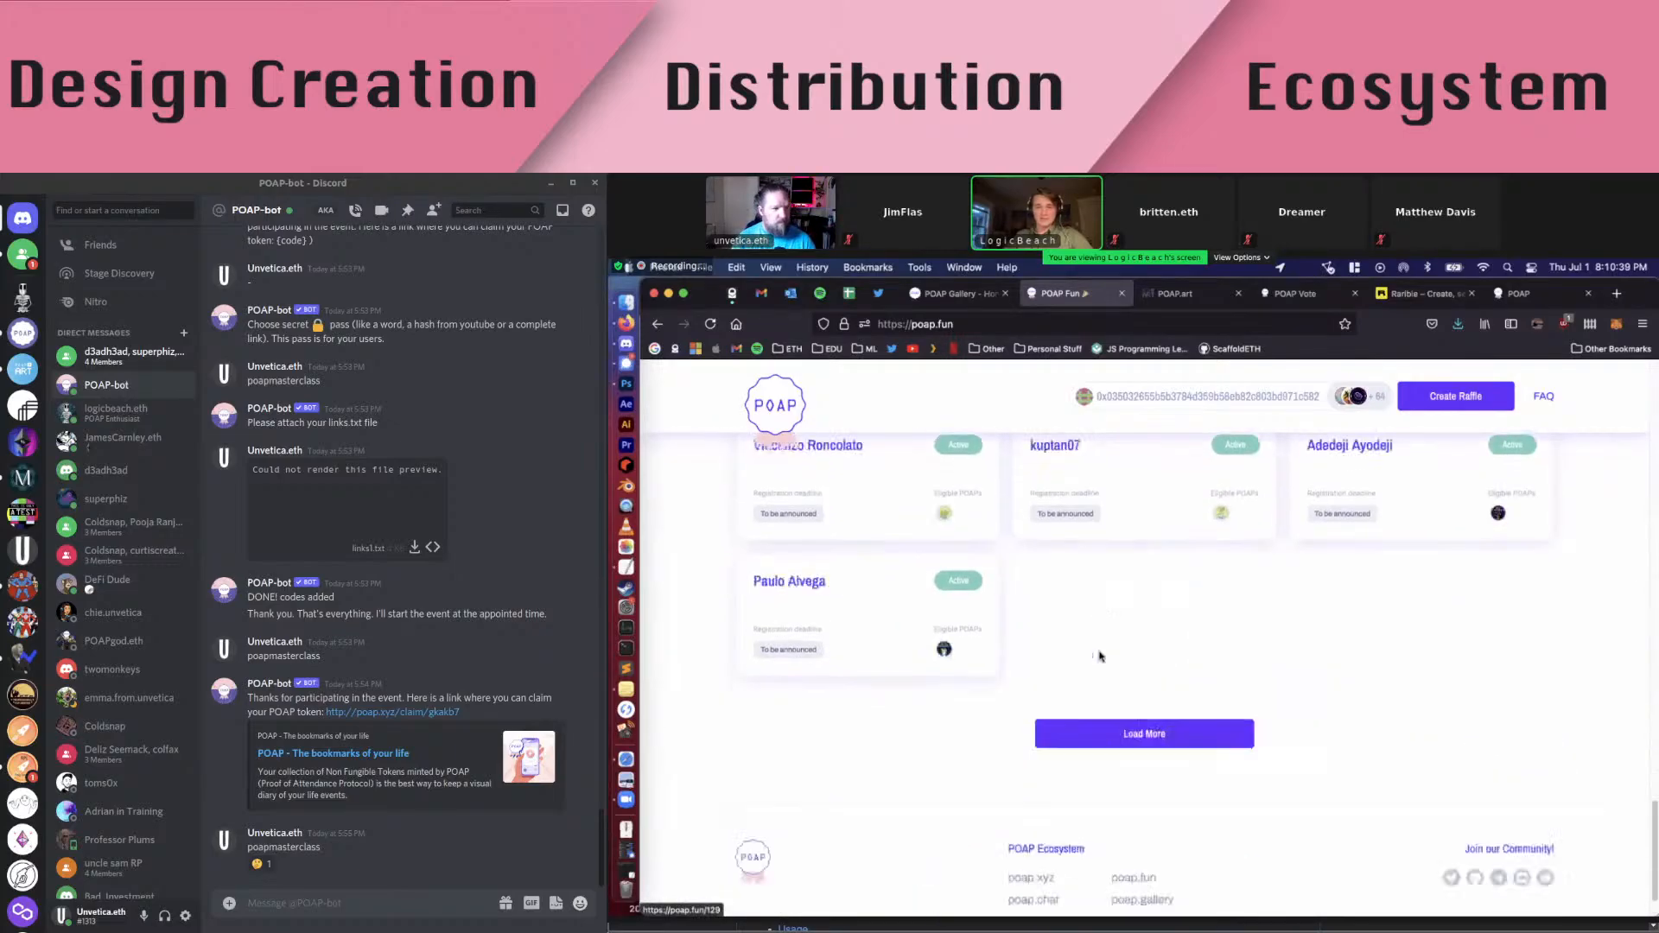
scroll(1097, 661, "up", 15)
scroll(1098, 661, "up", 10)
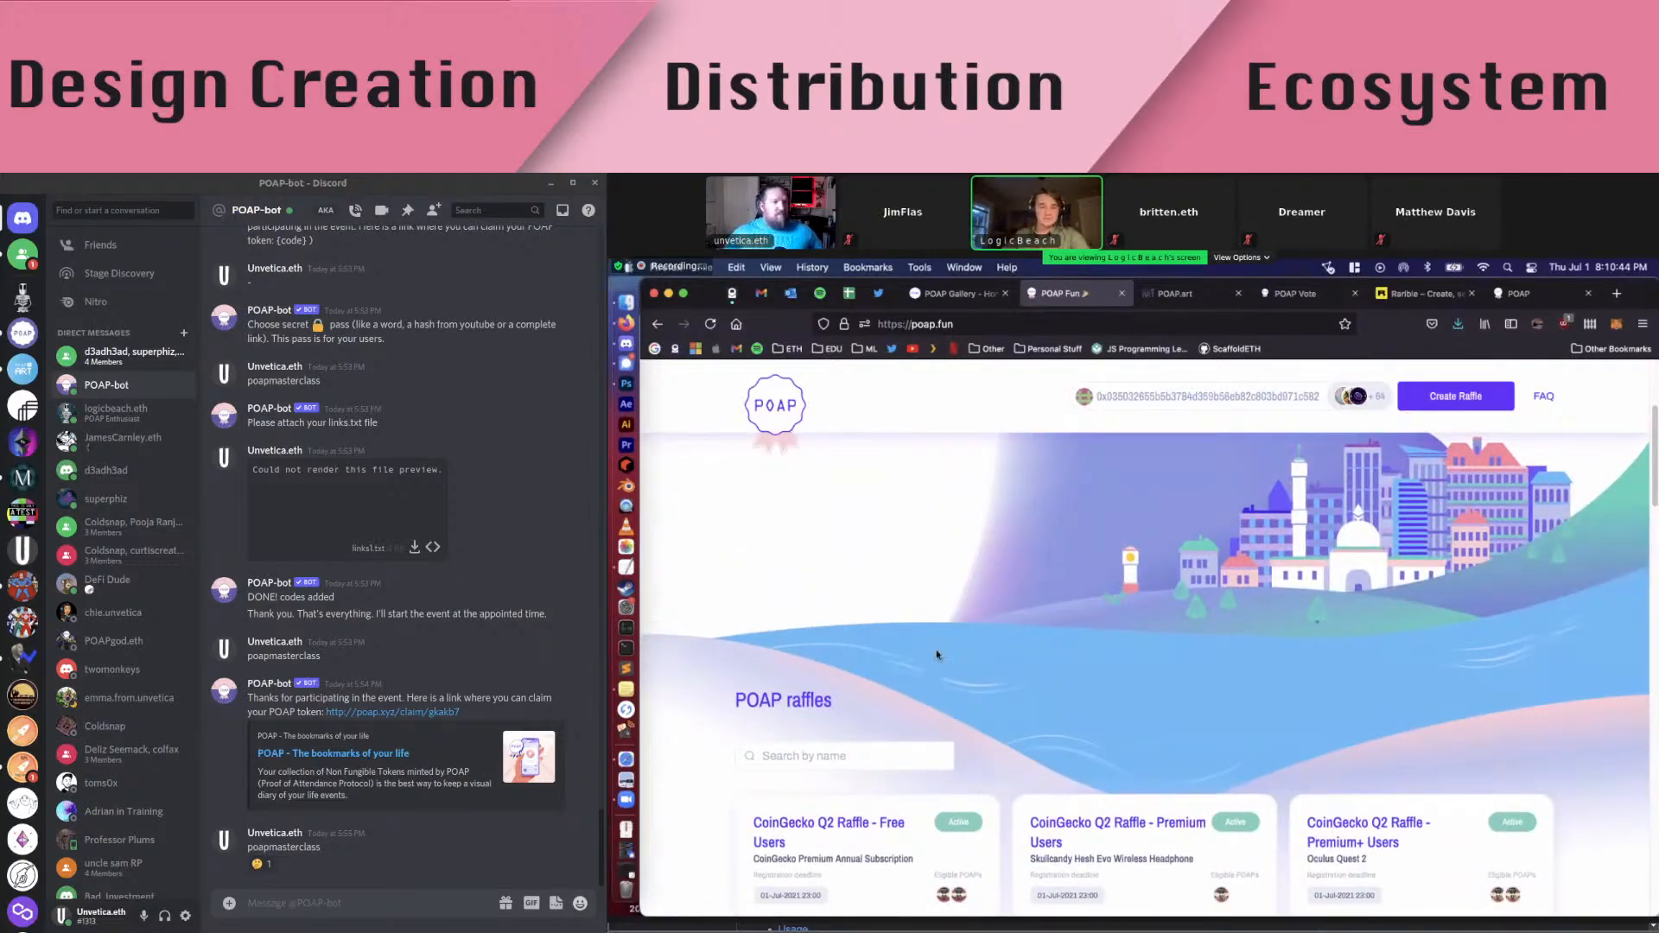
scroll(934, 659, "down", 3)
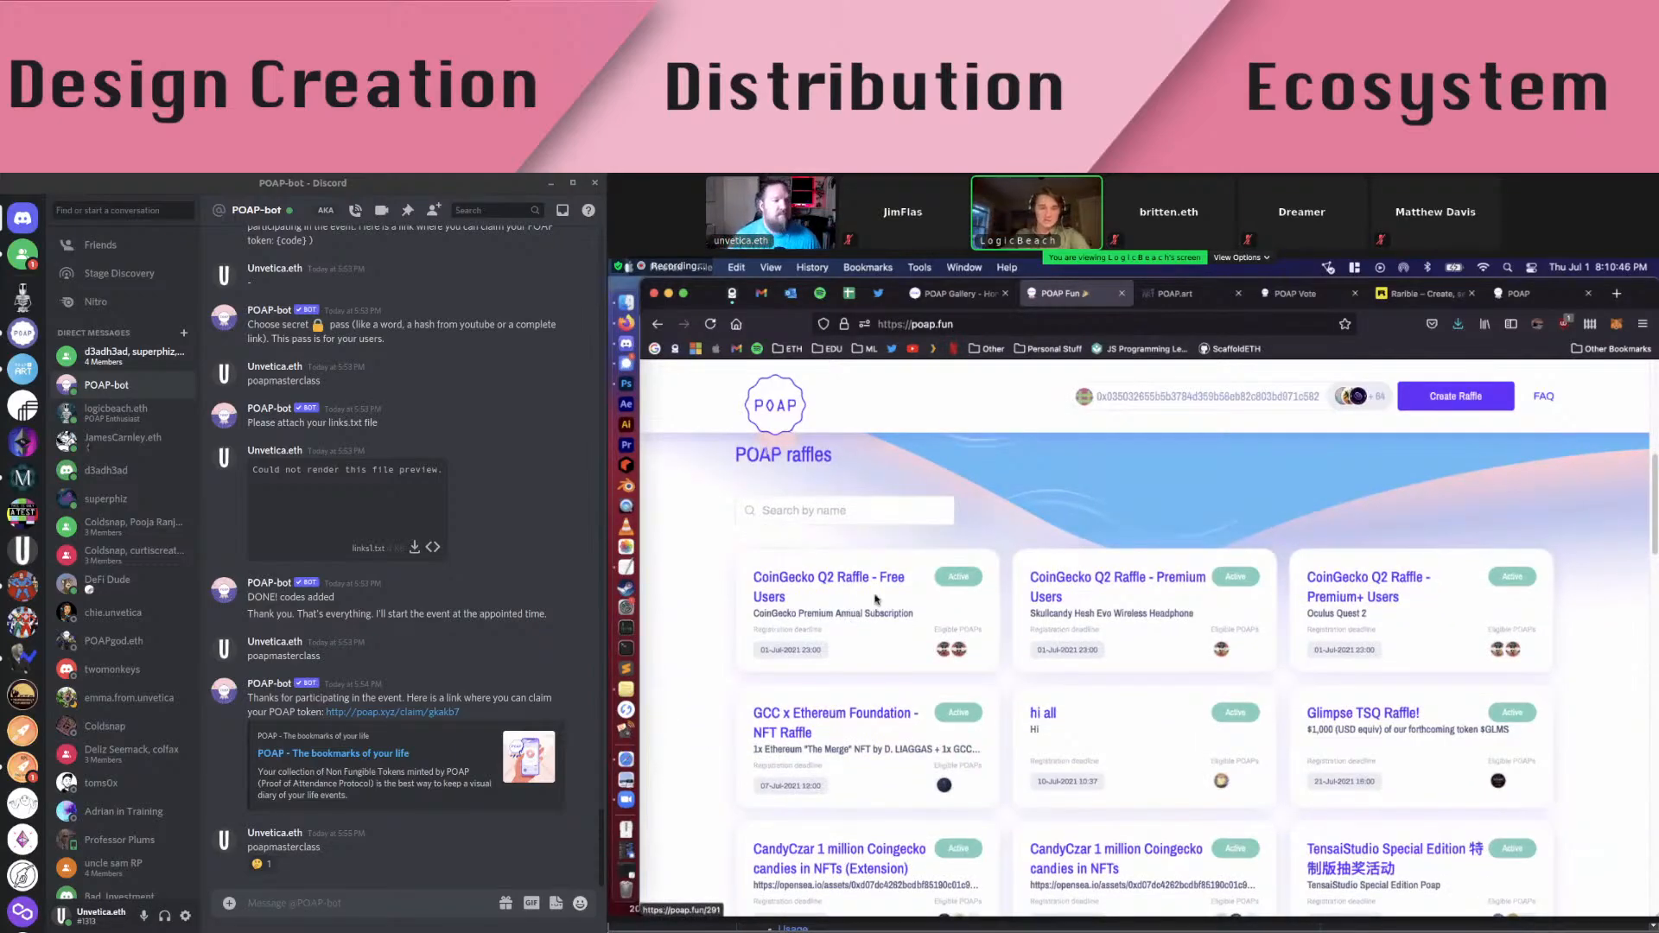
scroll(1168, 594, "up", 5)
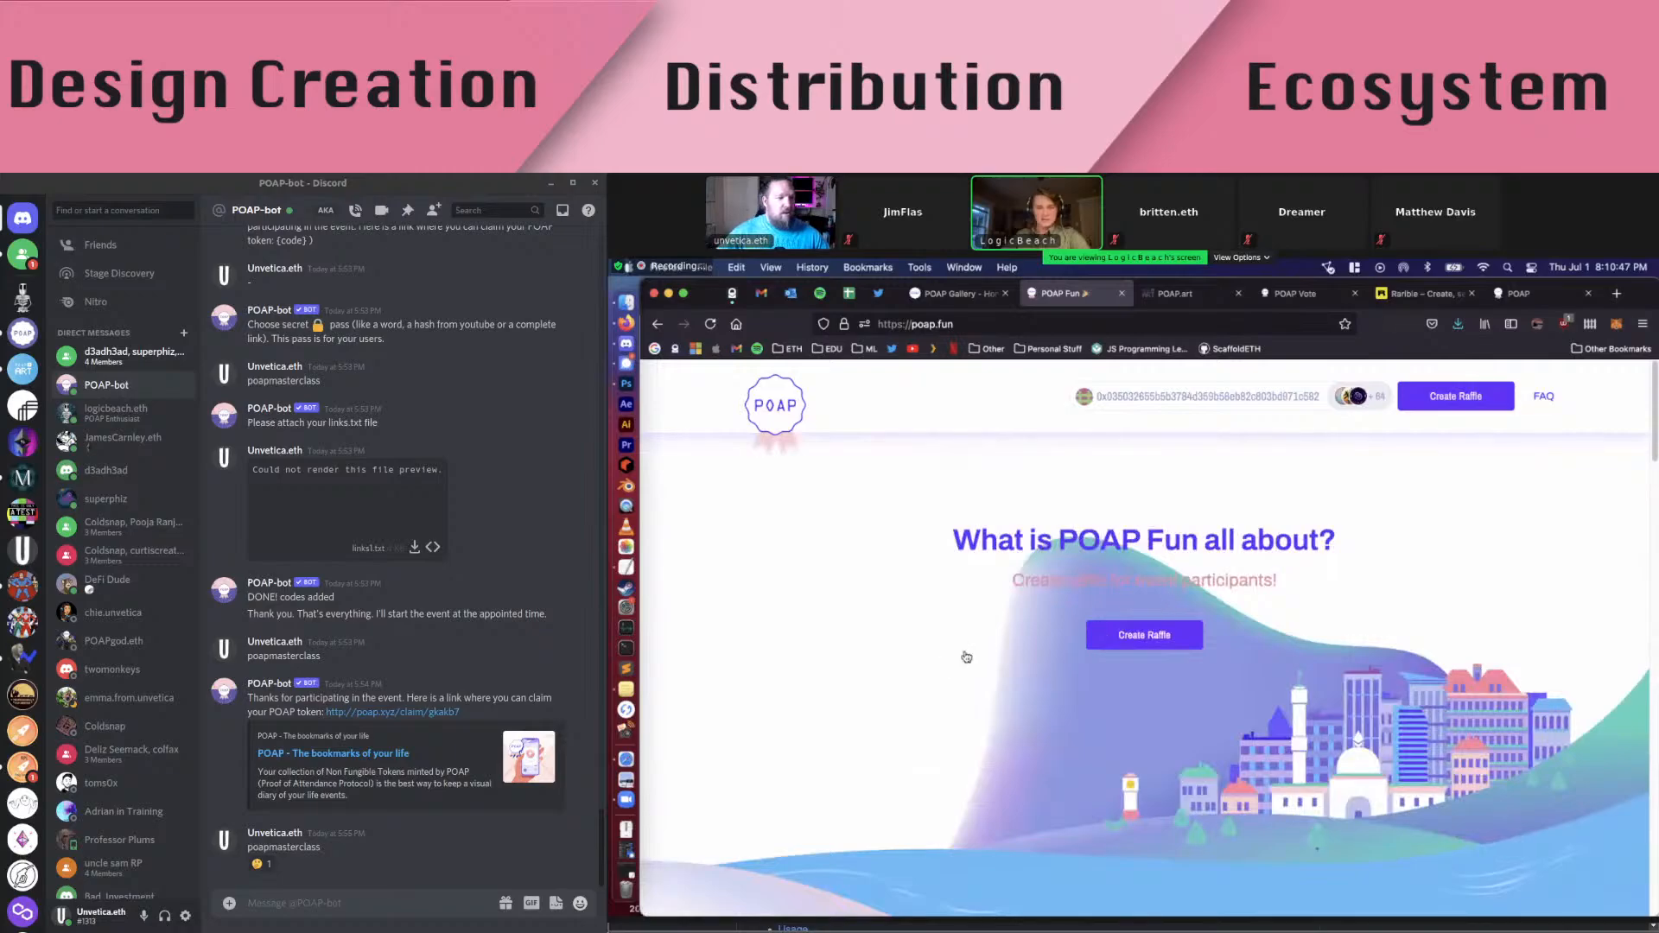
Start a new raffle and begin typing its name, 'POAP Mas…', fixing the typos
left_click(1171, 635)
left_click(1015, 579)
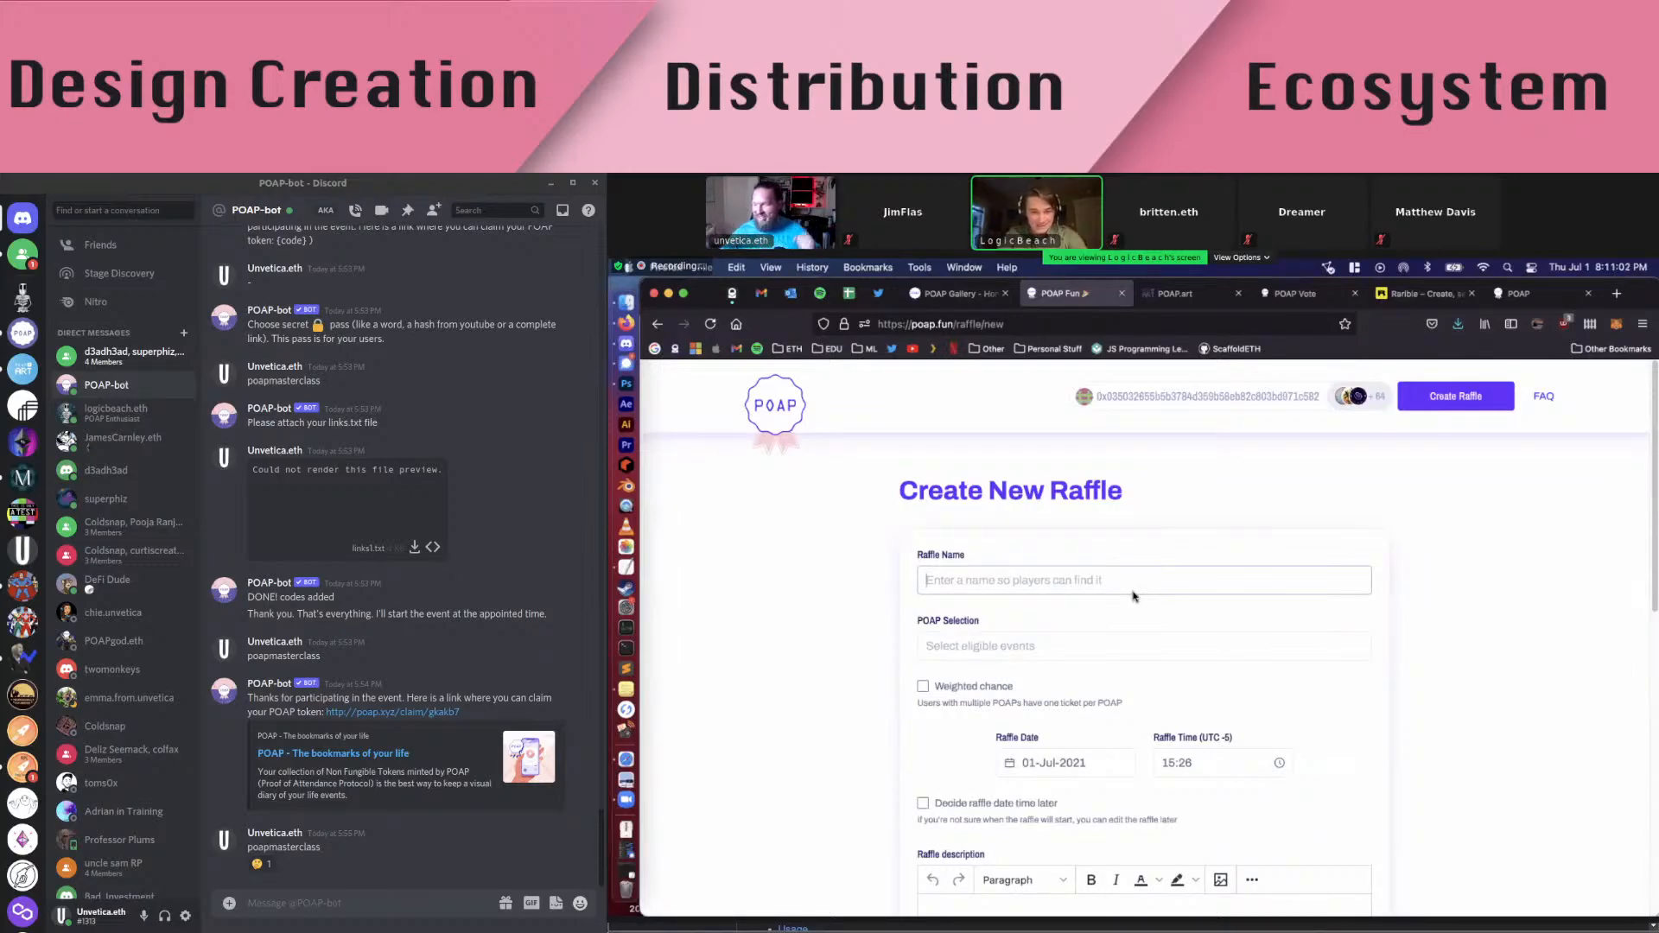
type("POAP Mas")
scroll(1134, 596, "down", 2)
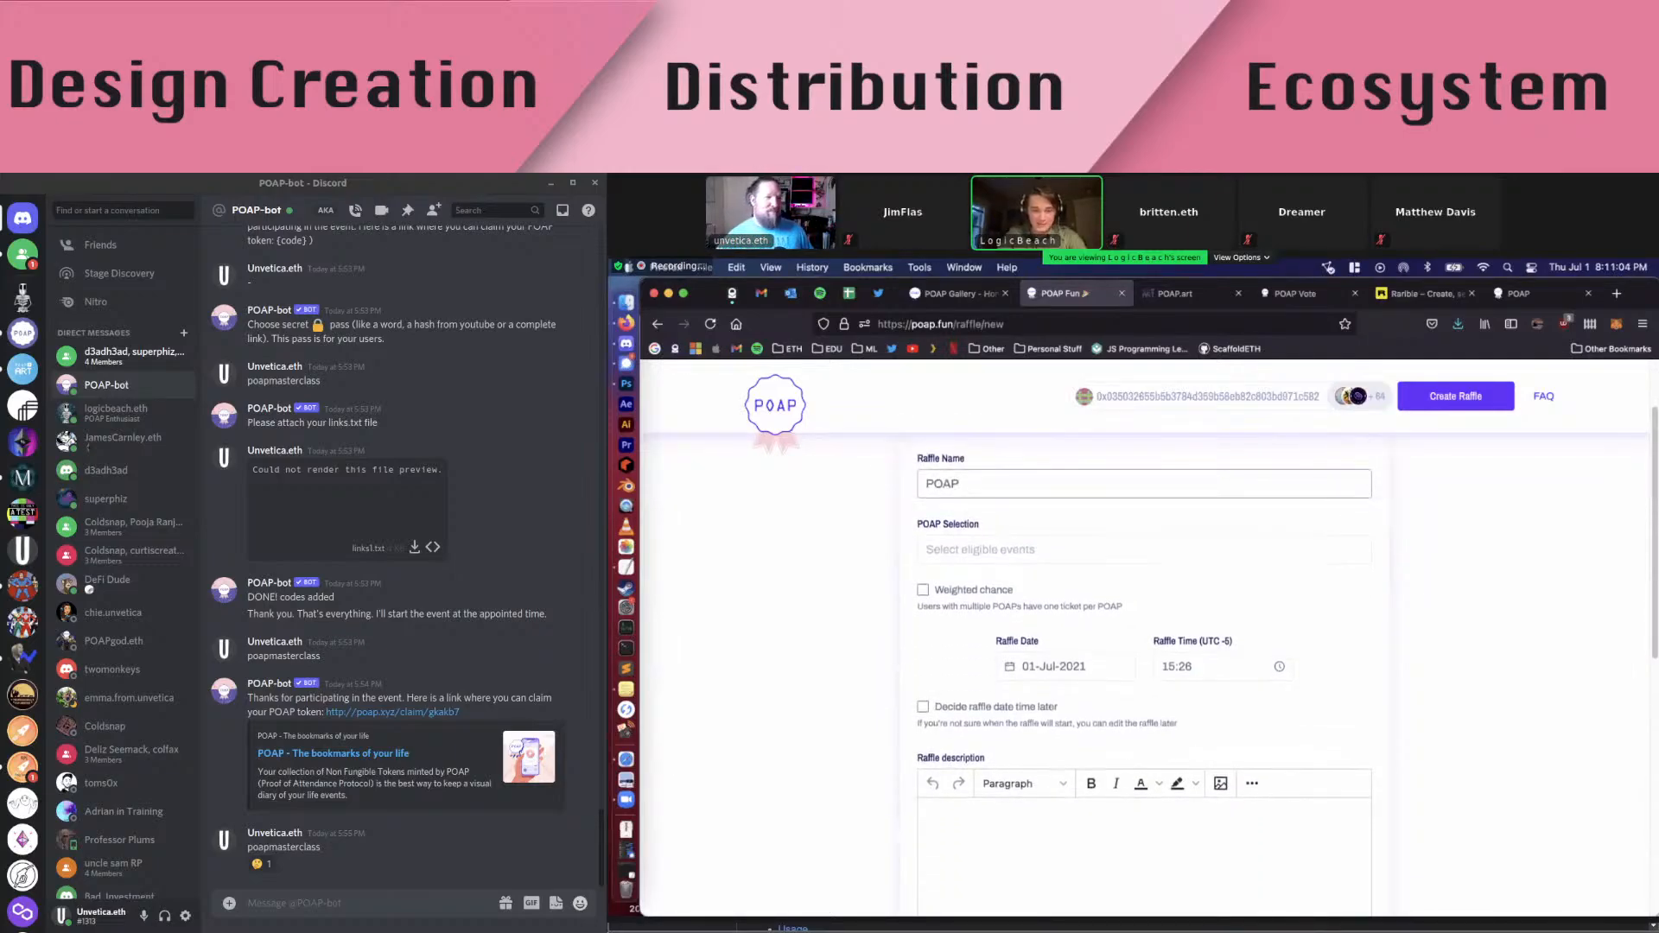
type("t")
key("BackSpace")
key("BackSpace")
key("BackSpace")
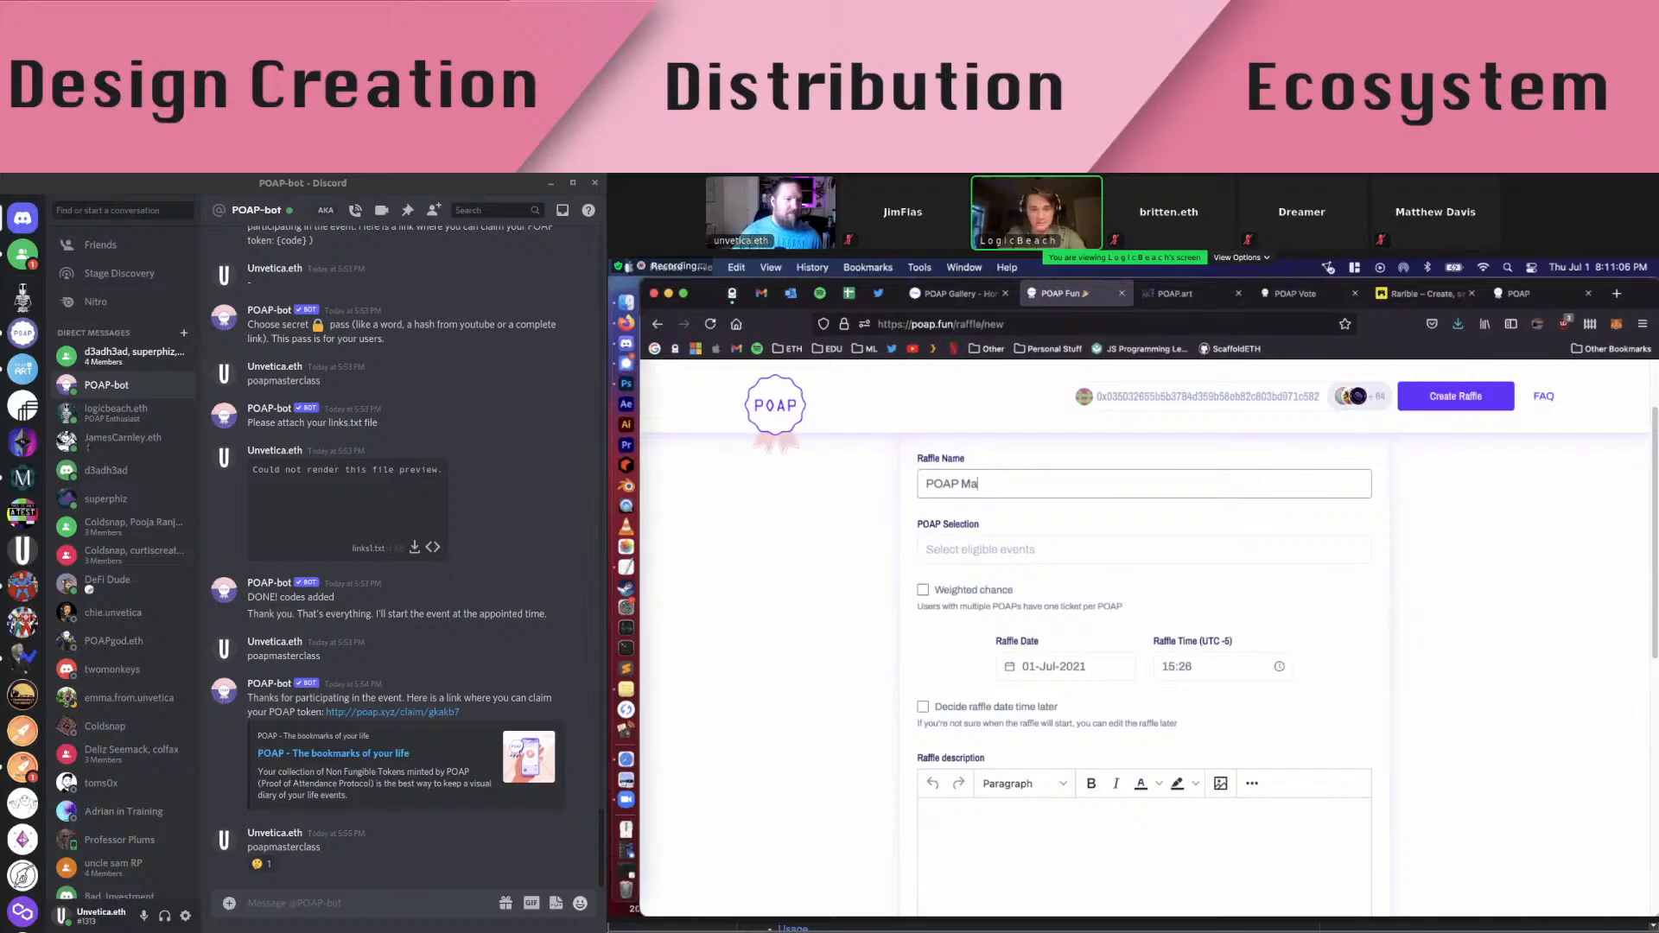
type("Asterclass Raffle")
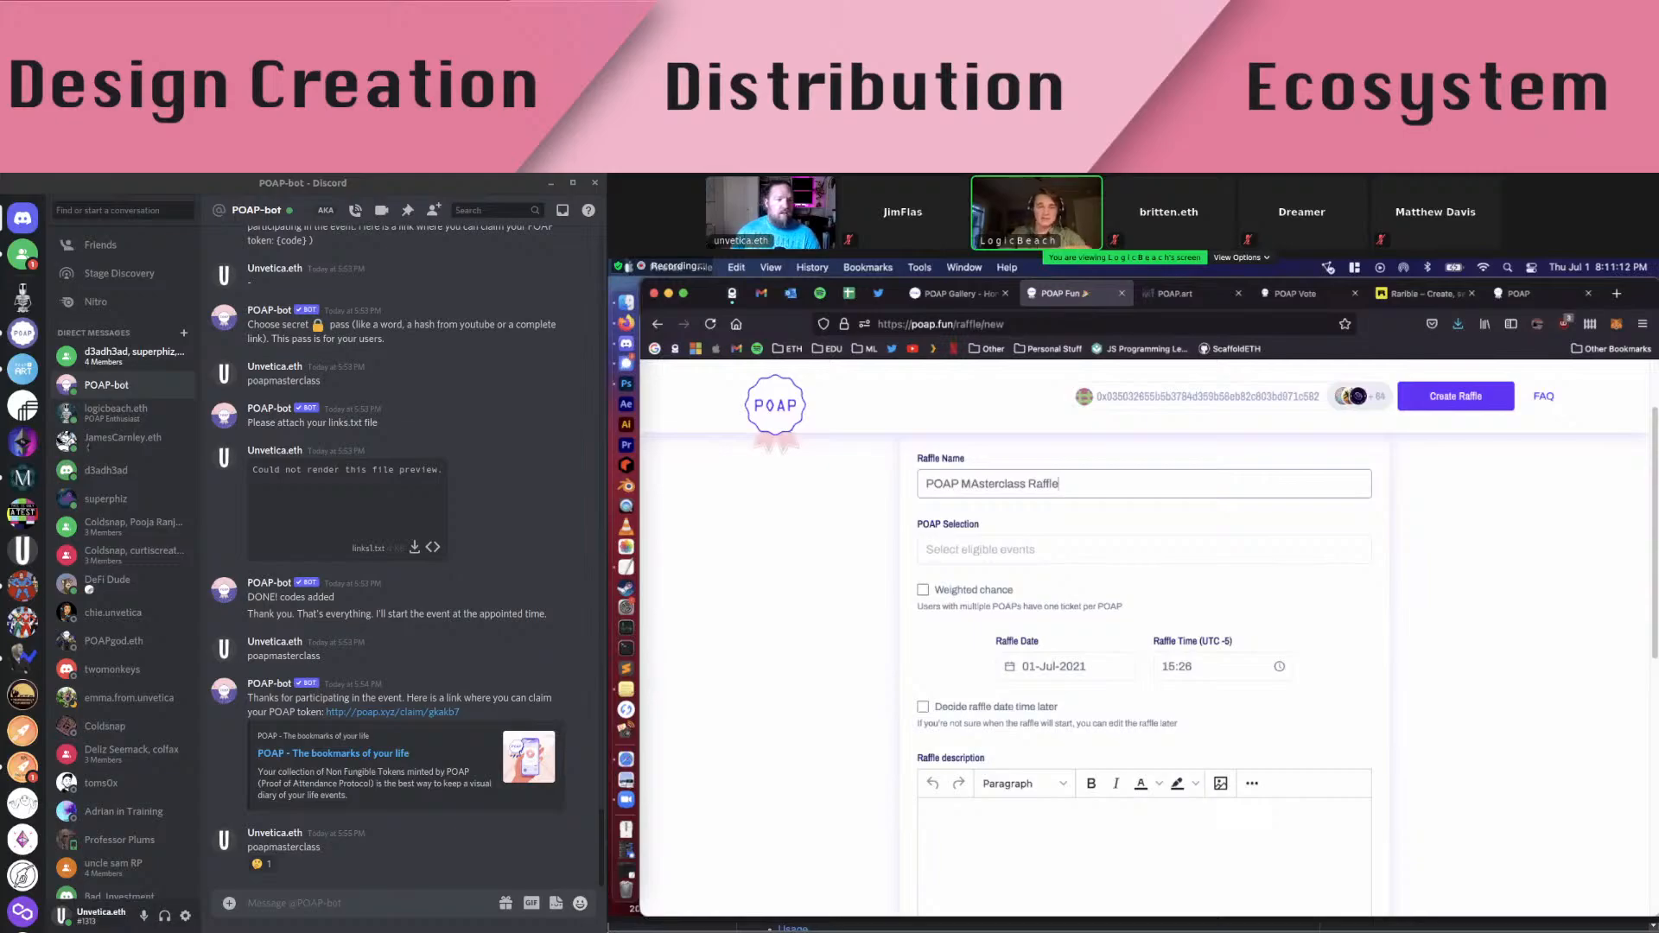
key("BackSpace")
type("a")
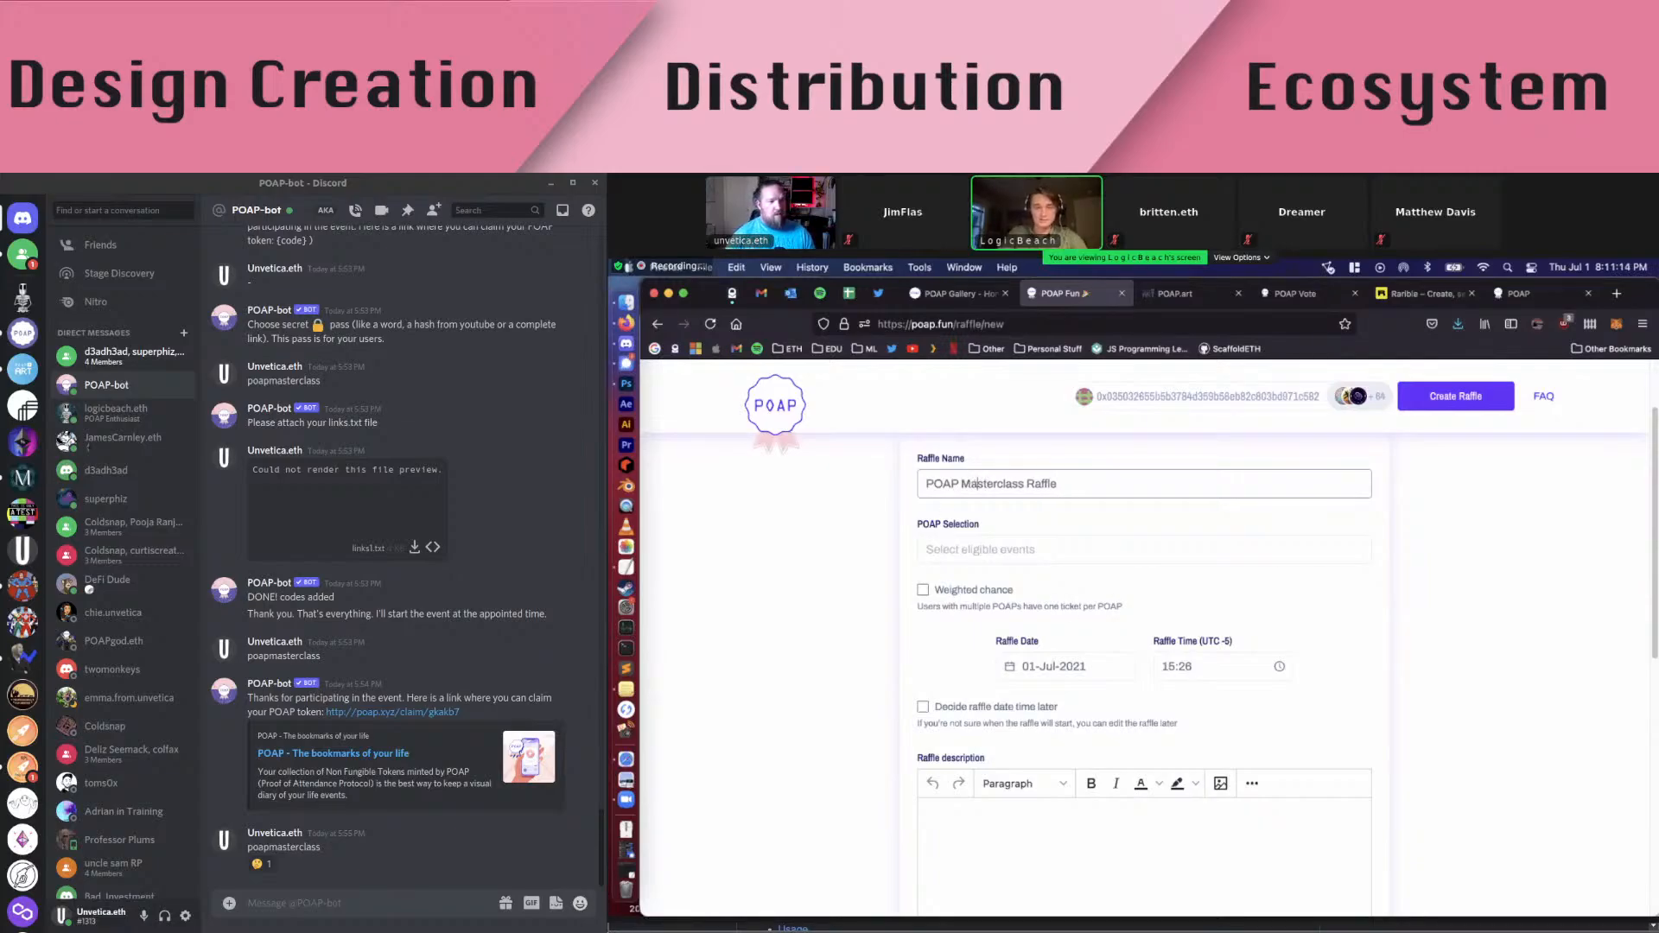
Browse the eligible POAP events list, then add 'v1.0' to the raffle name
left_click(1012, 551)
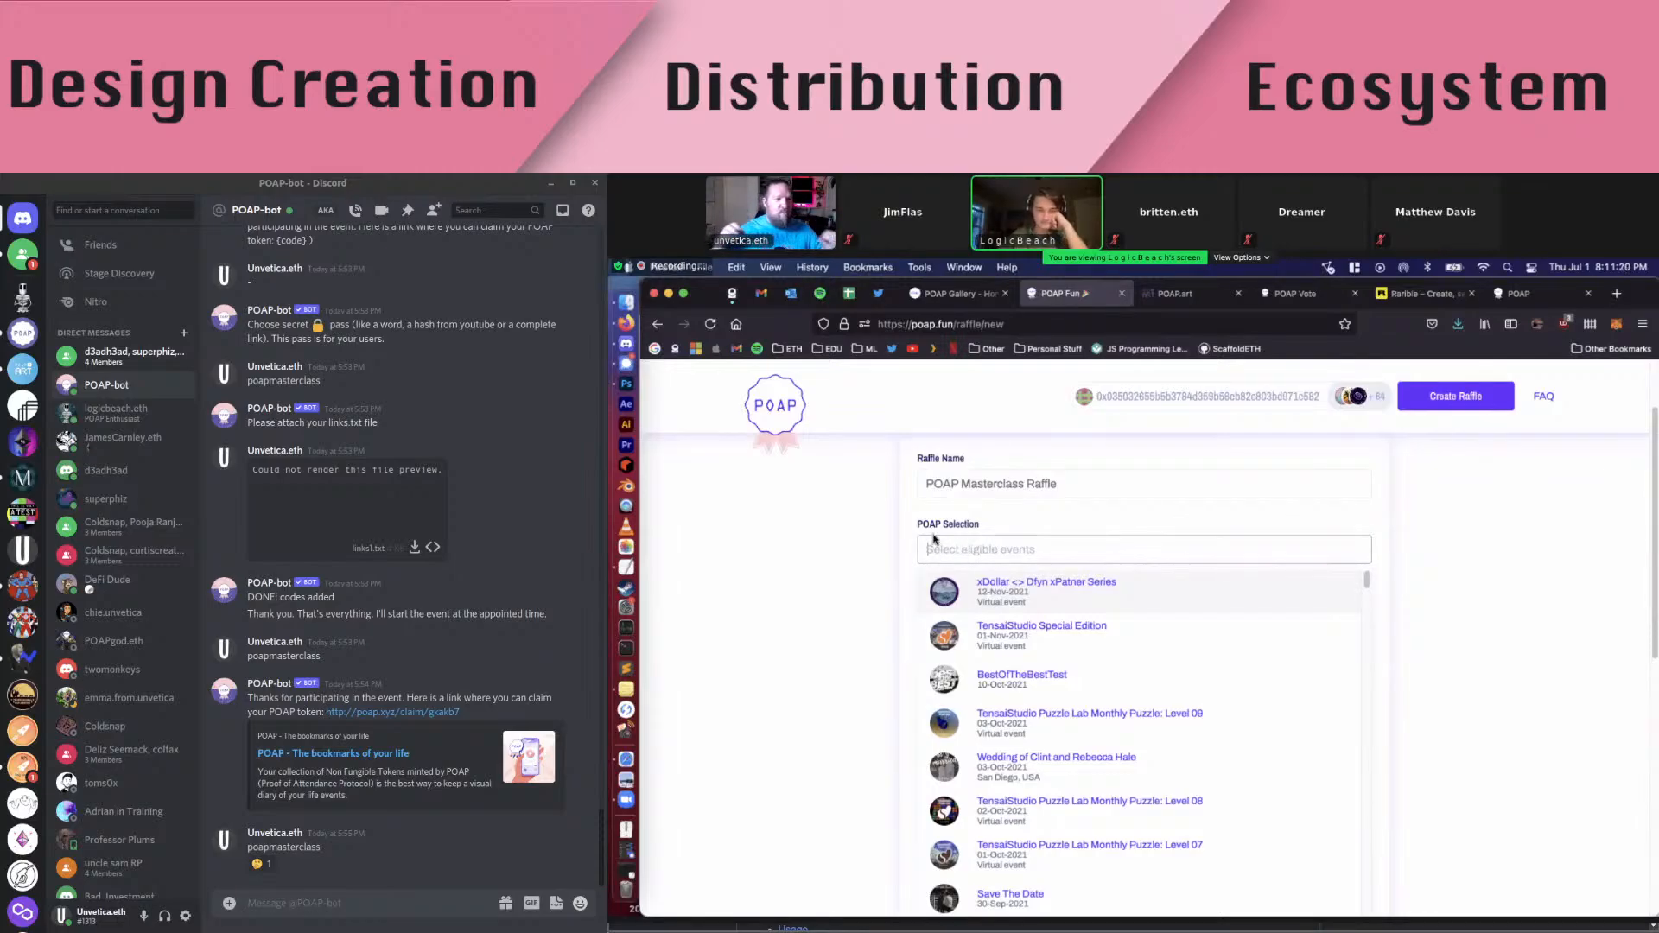
scroll(933, 537, "down", 1)
scroll(933, 537, "down", 1)
scroll(1086, 603, "down", 3)
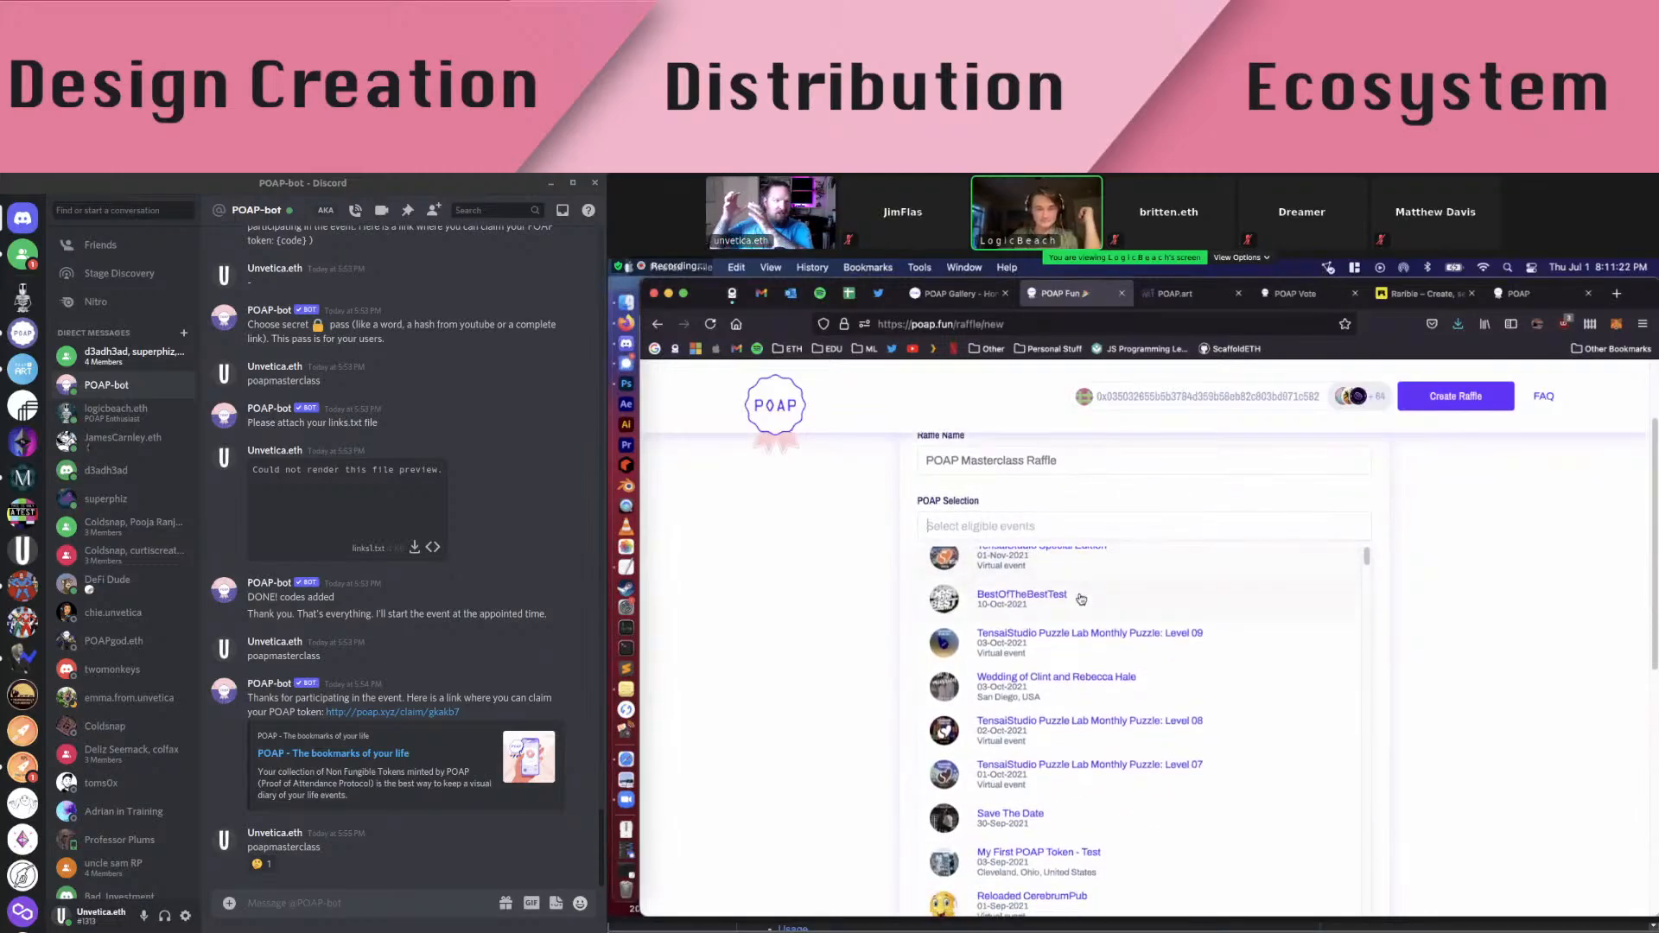
scroll(1084, 602, "up", 4)
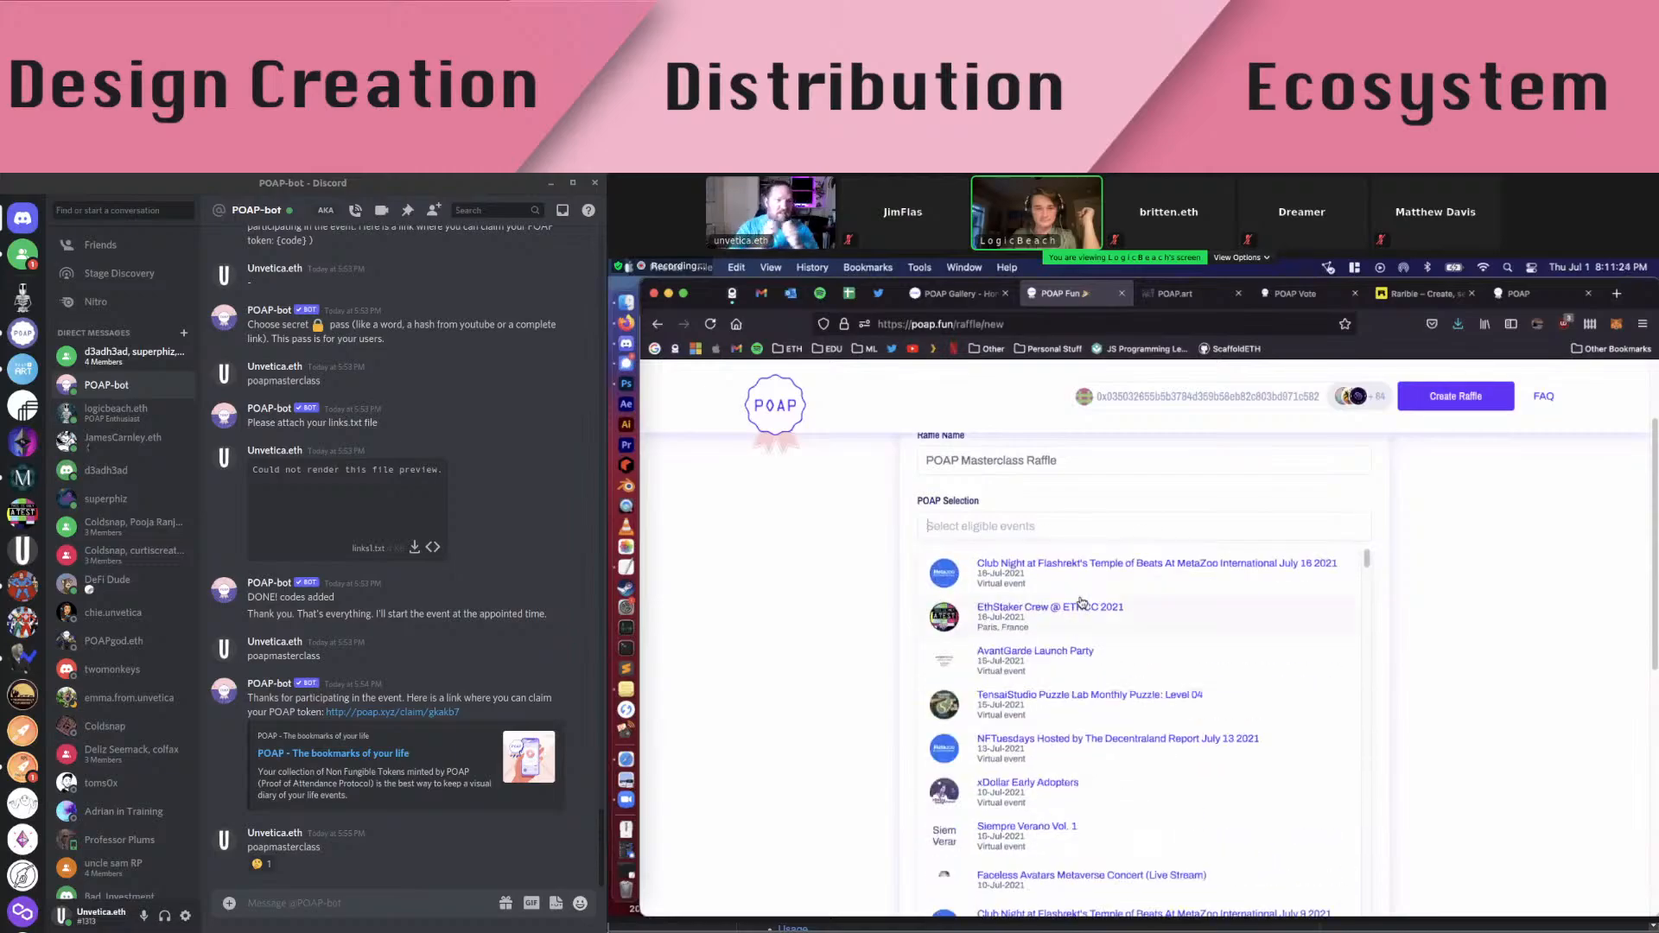
scroll(1080, 602, "up", 3)
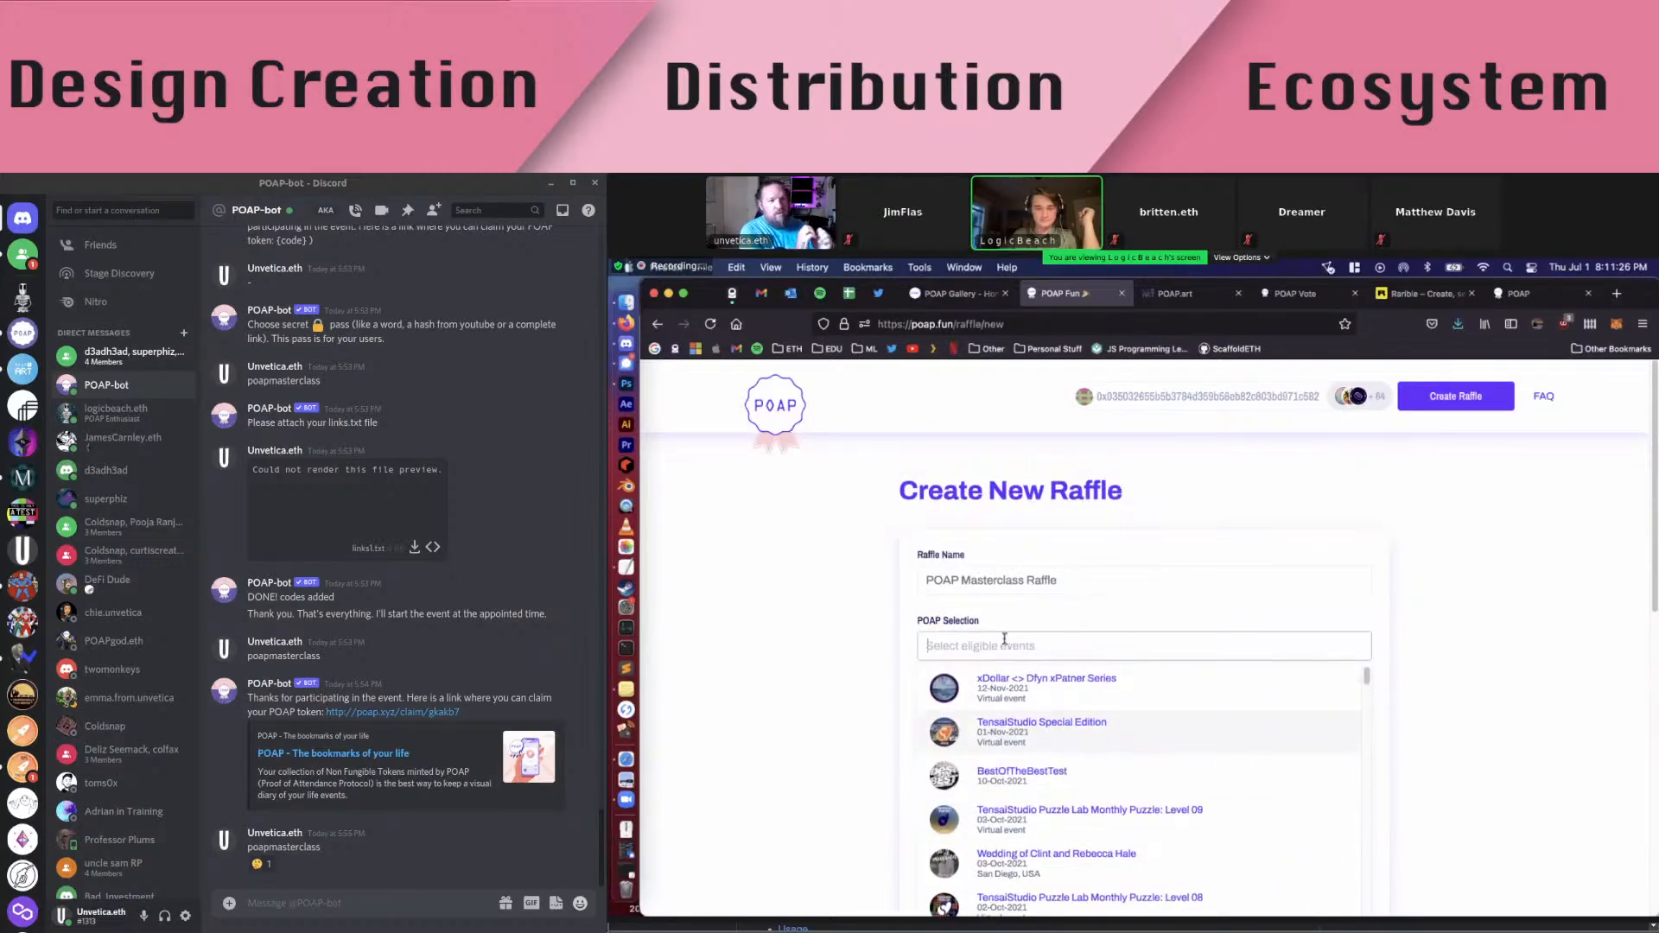
type("poap")
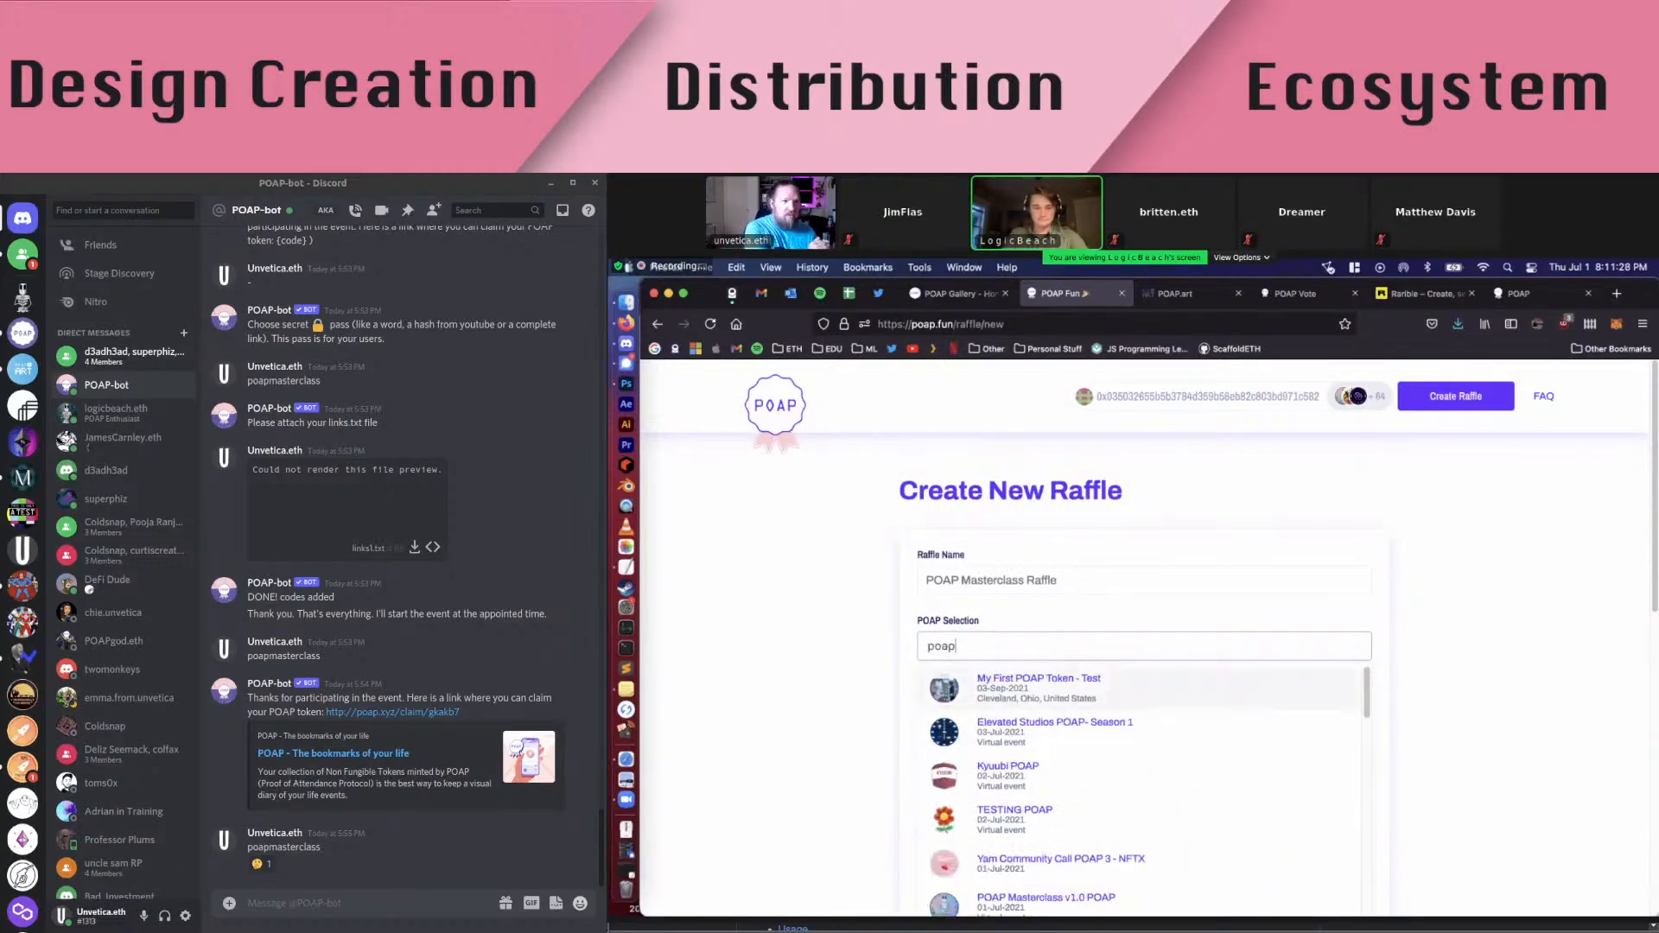
type(" ma")
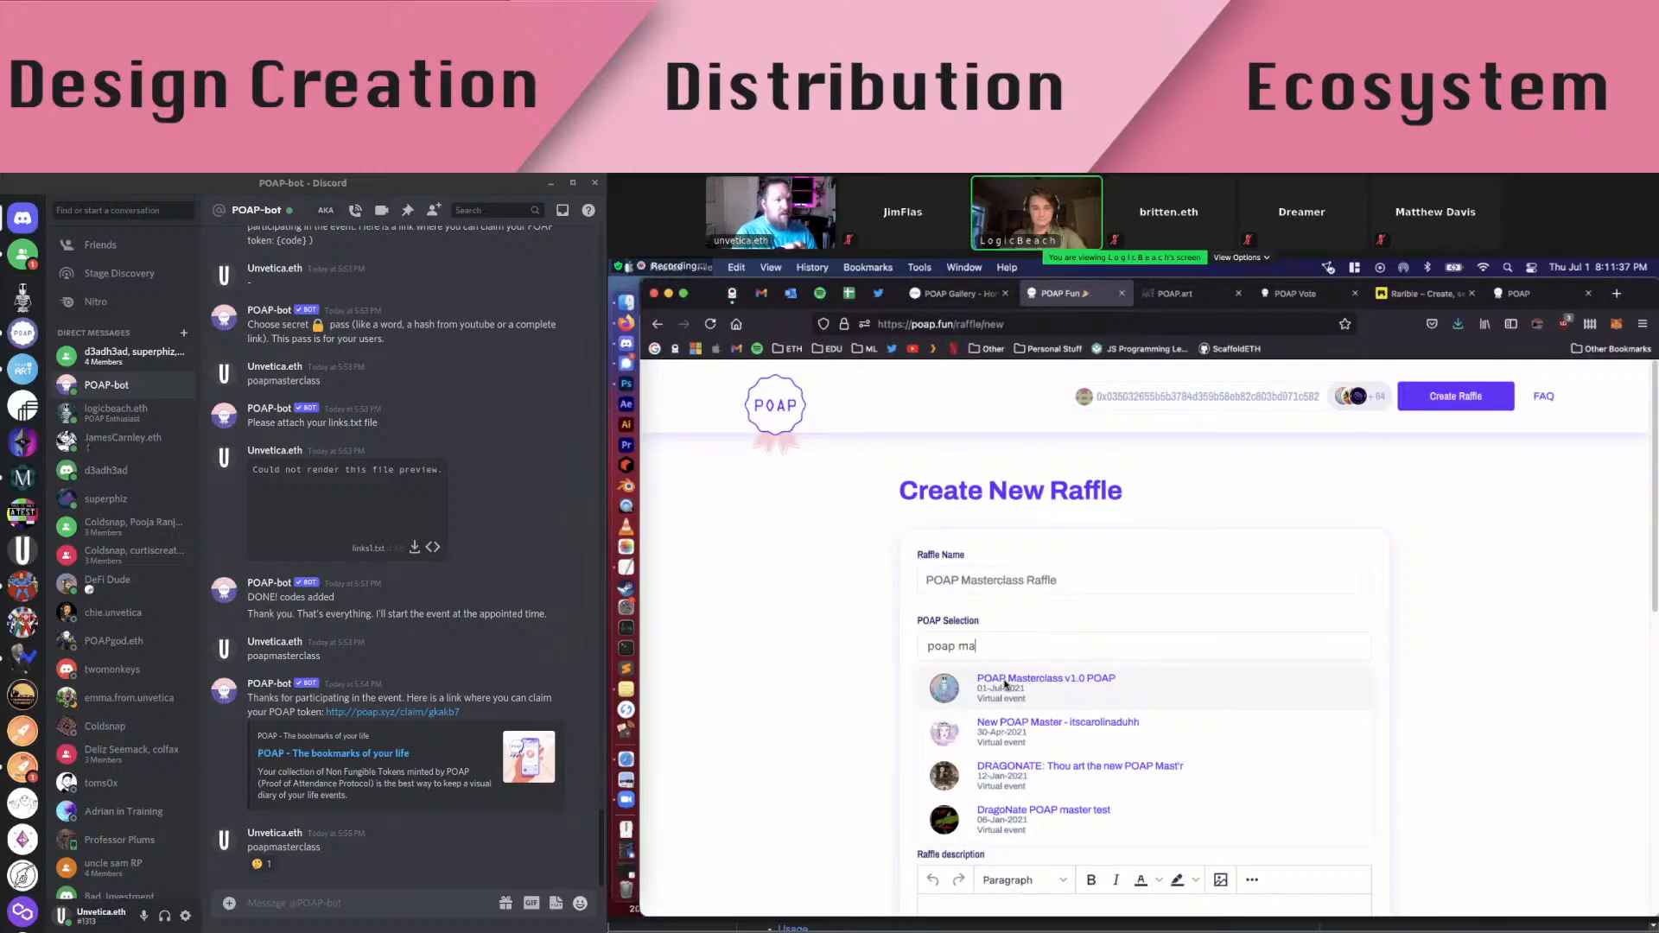
left_click(1029, 586)
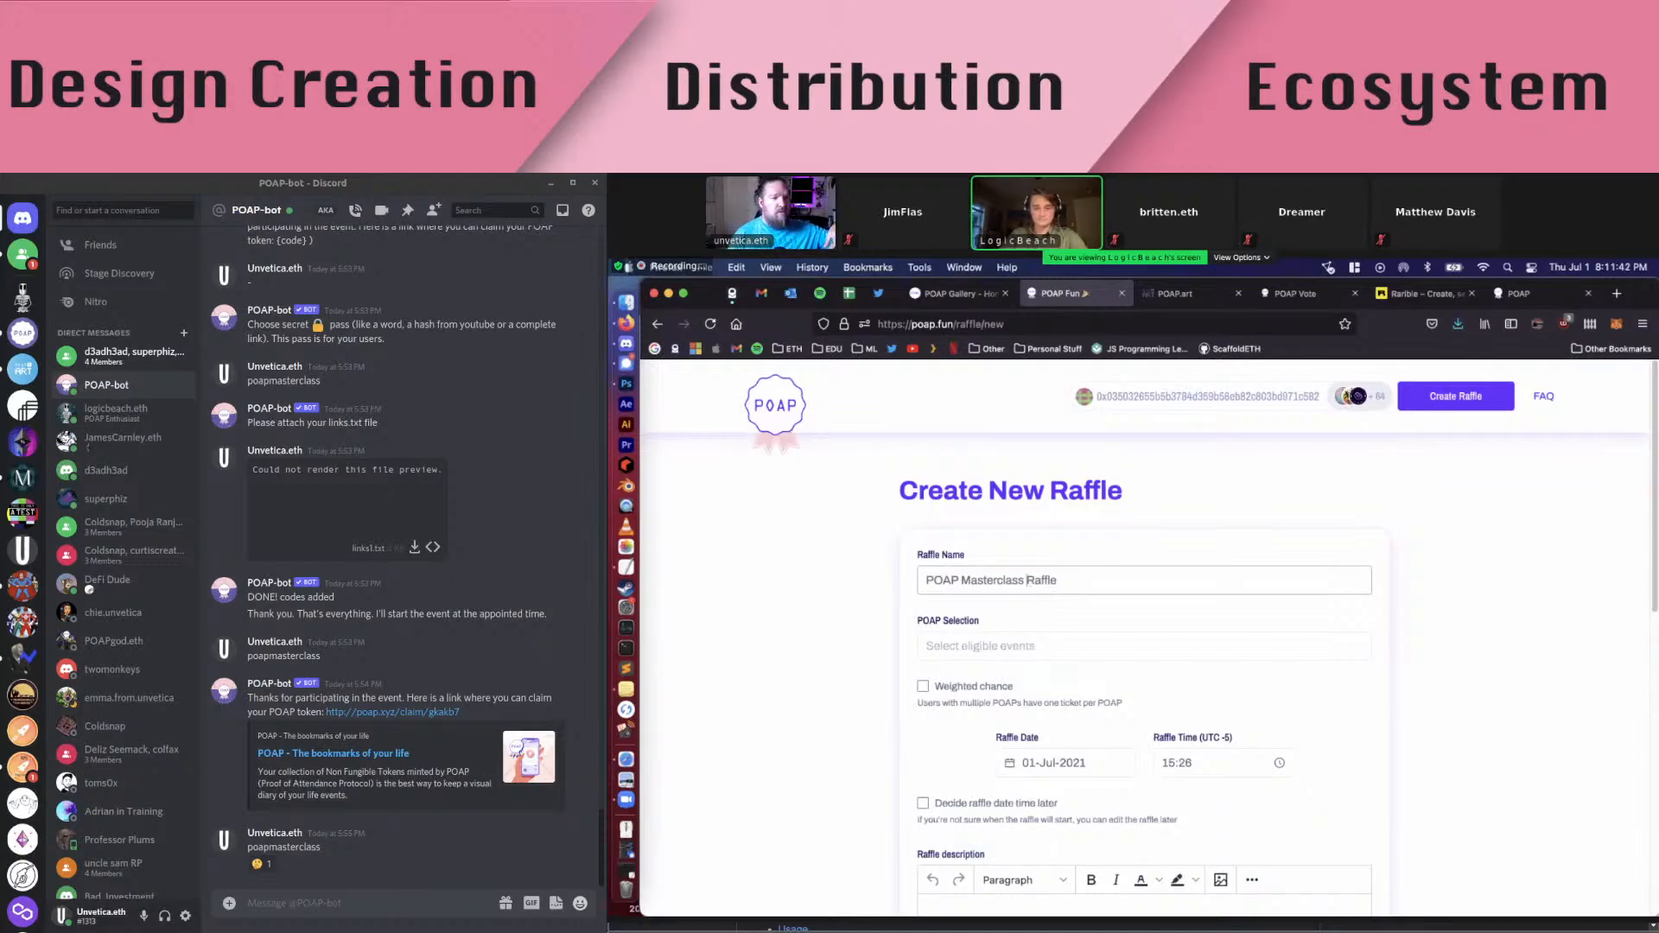
type("v1.0")
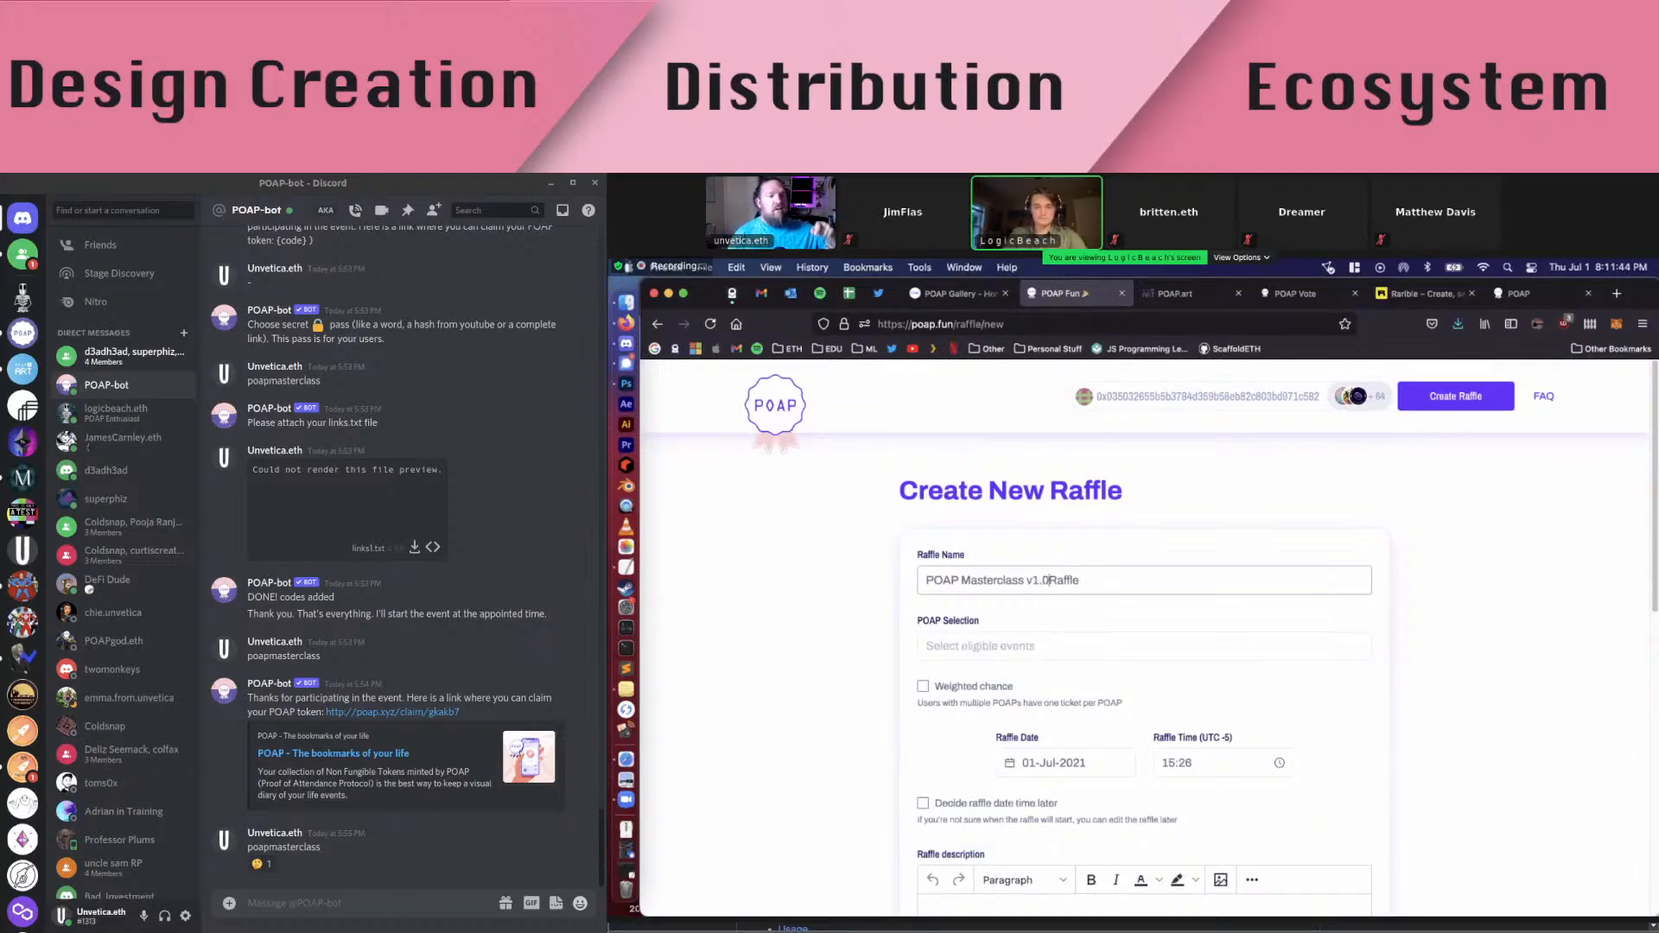
Search 'poap mas' and select POAP Masterclass v1.0 POAP as the qualifying POAP
left_click(963, 637)
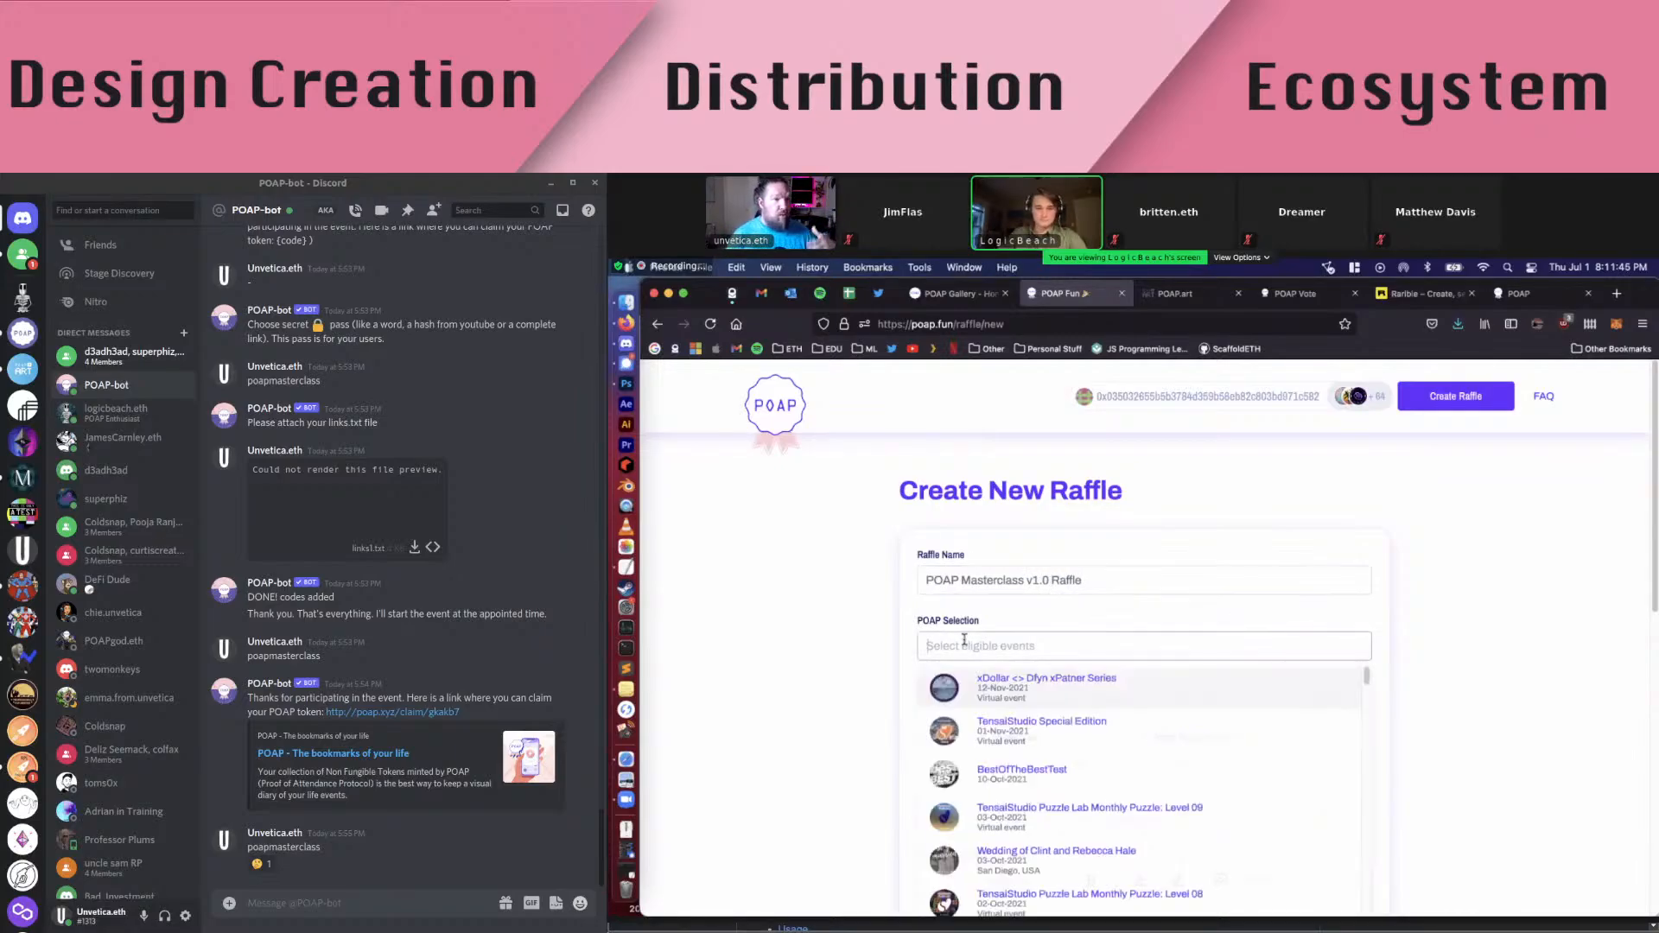
type("poap")
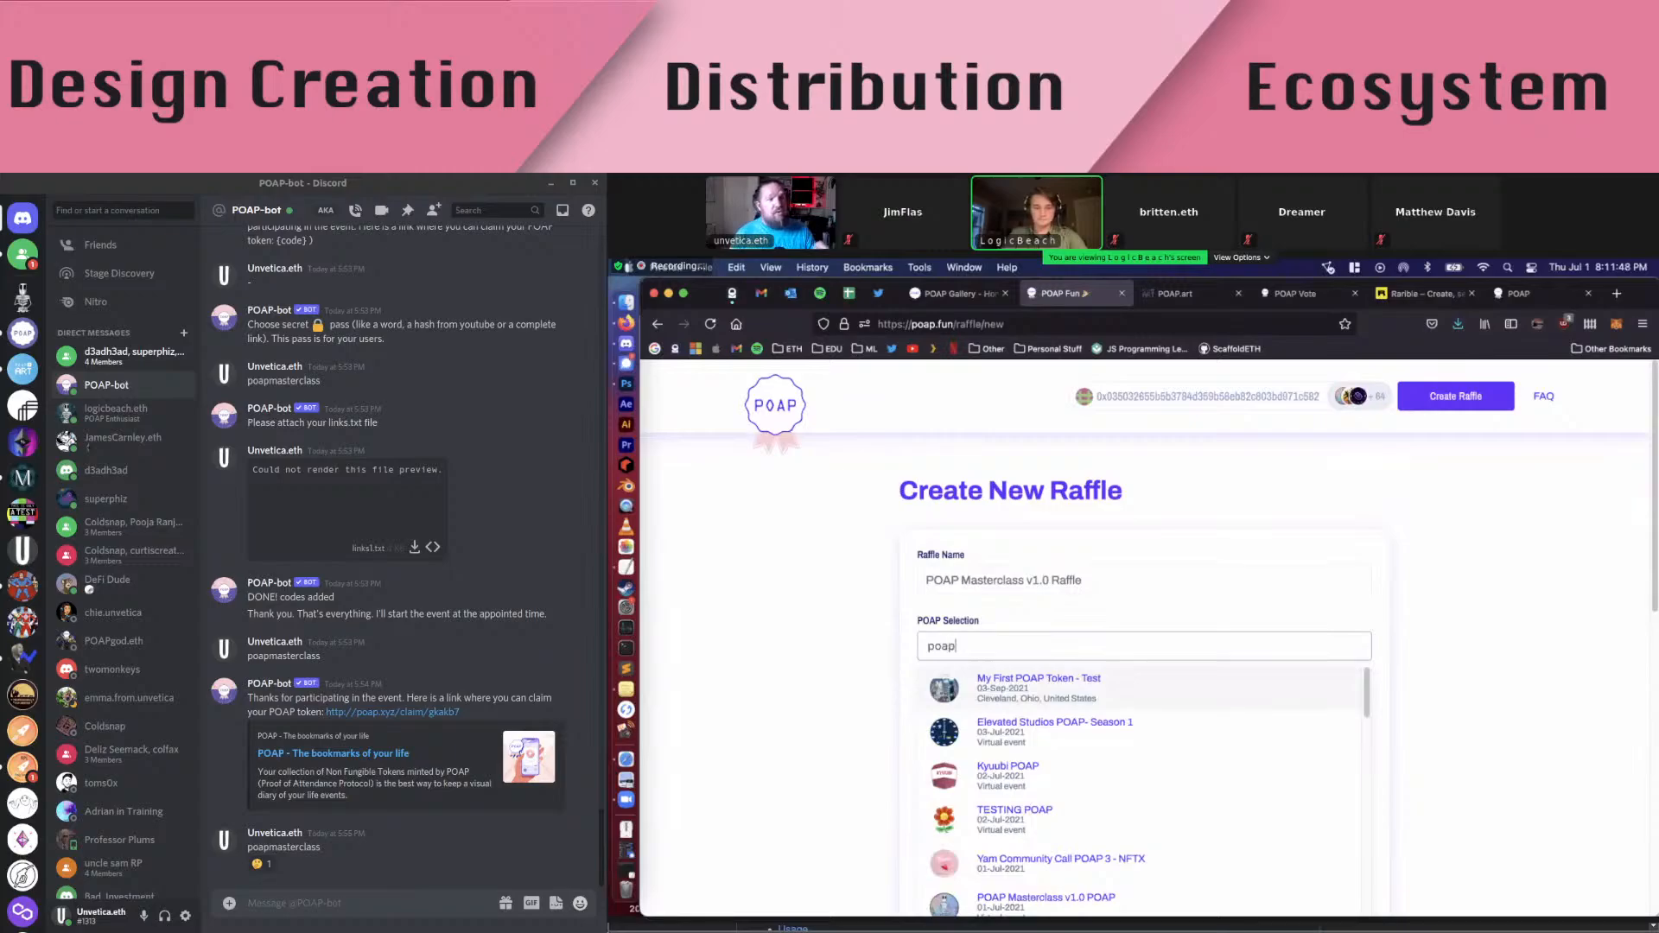
type(" mas")
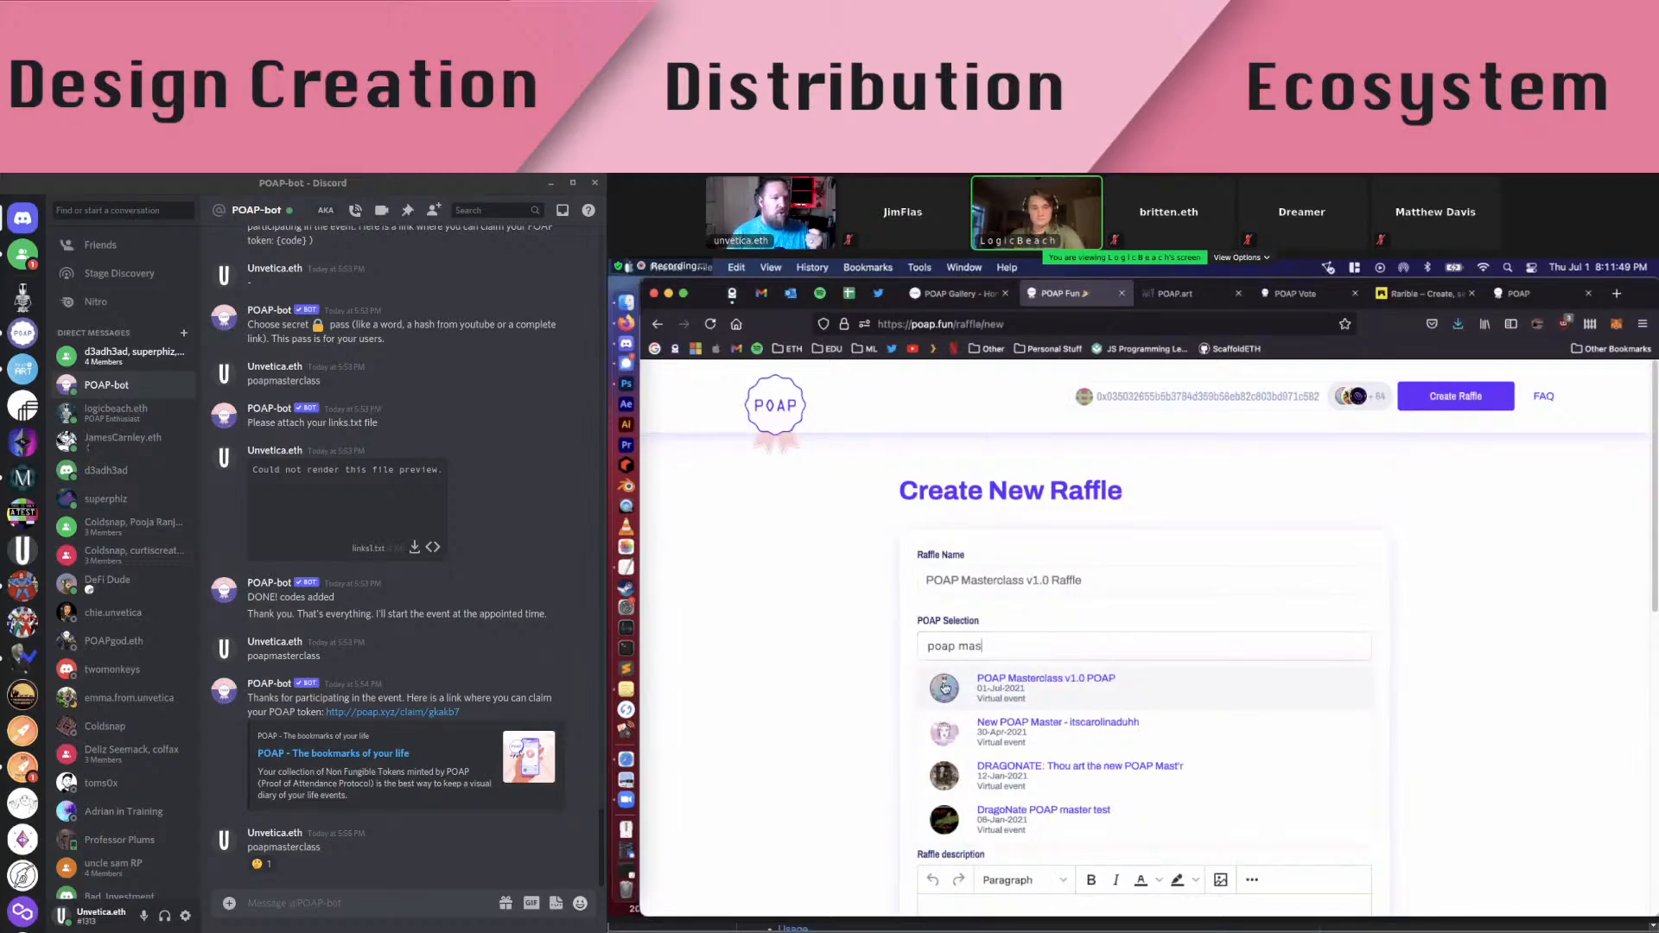
left_click(994, 681)
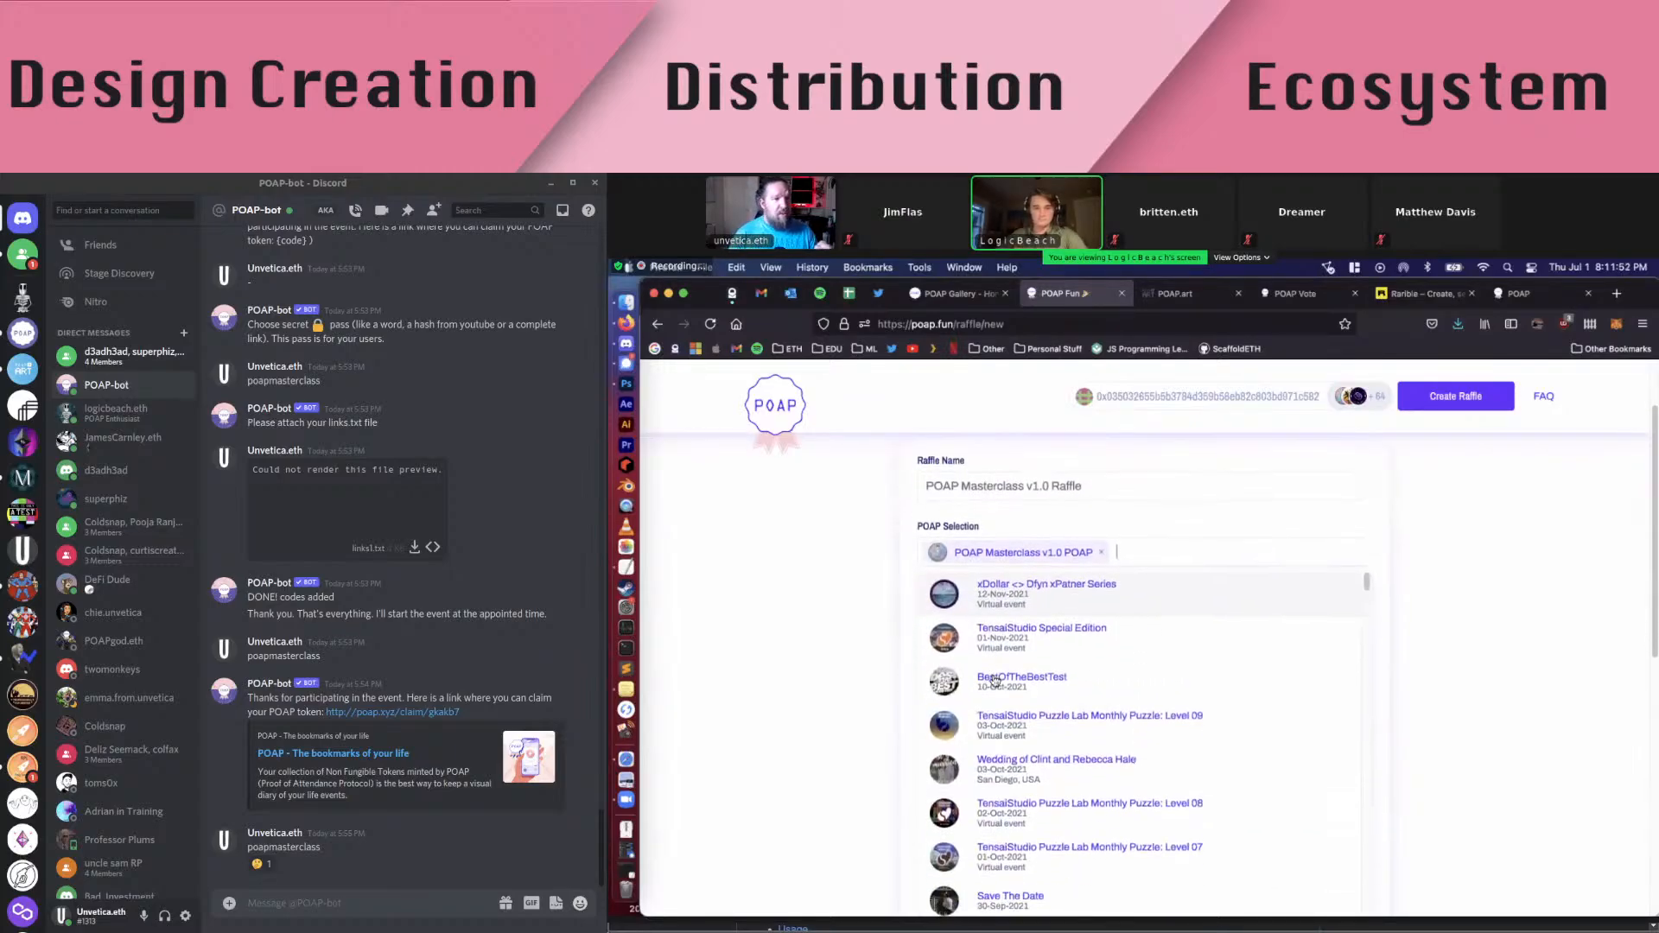
left_click(1414, 533)
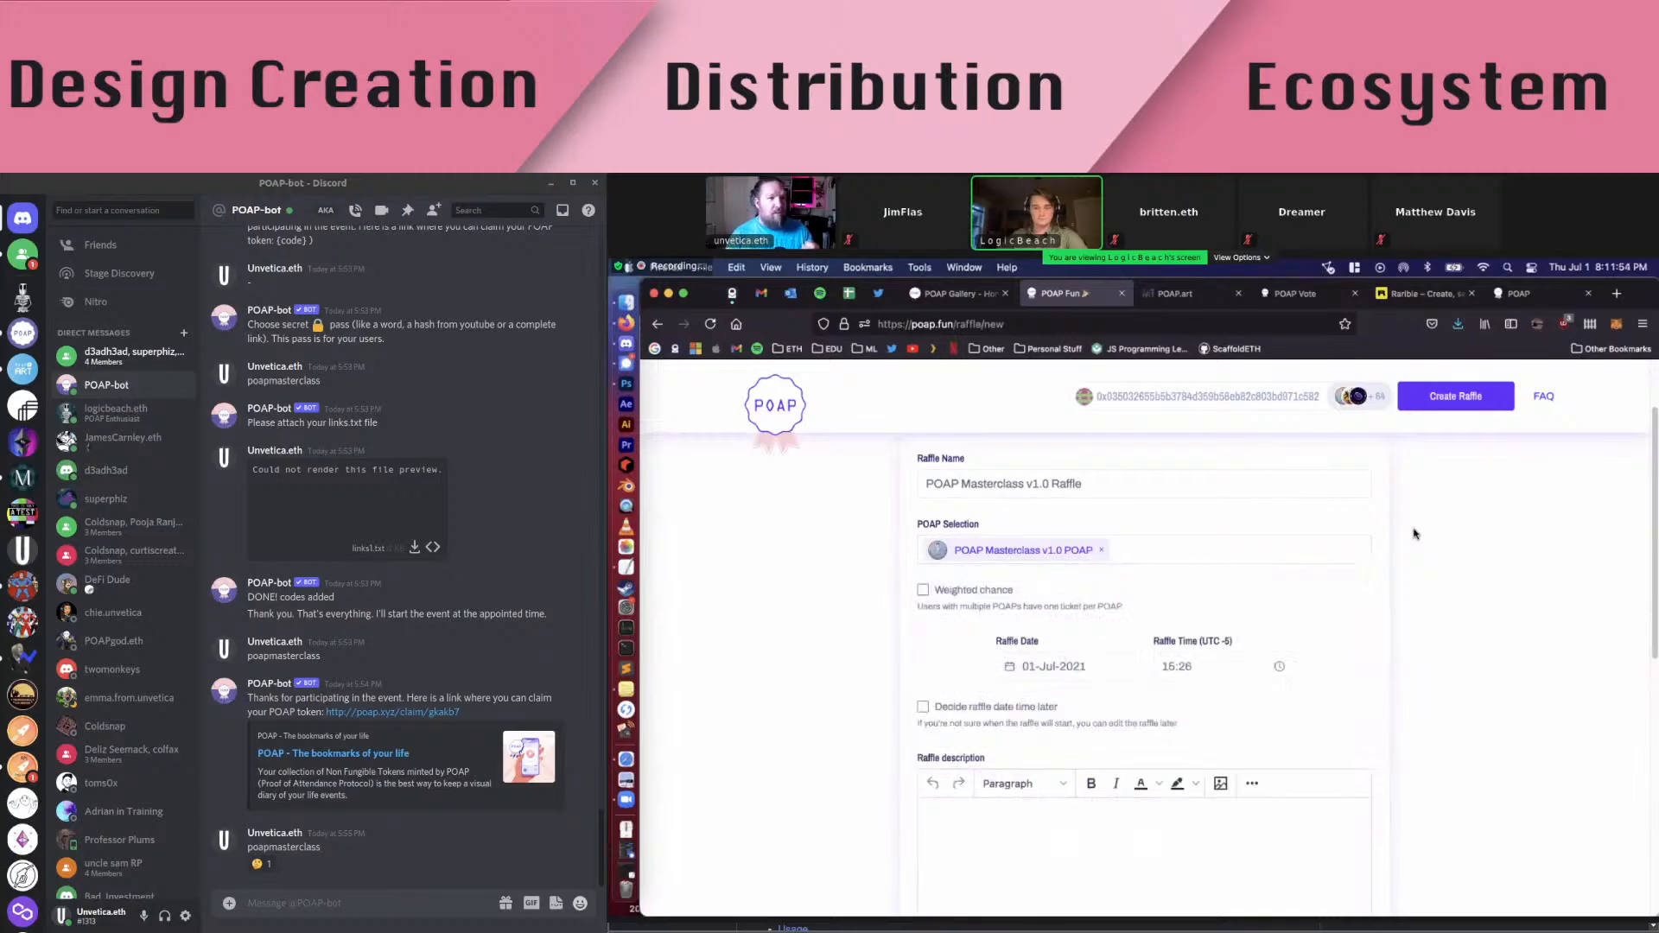
scroll(922, 596, "up", 1)
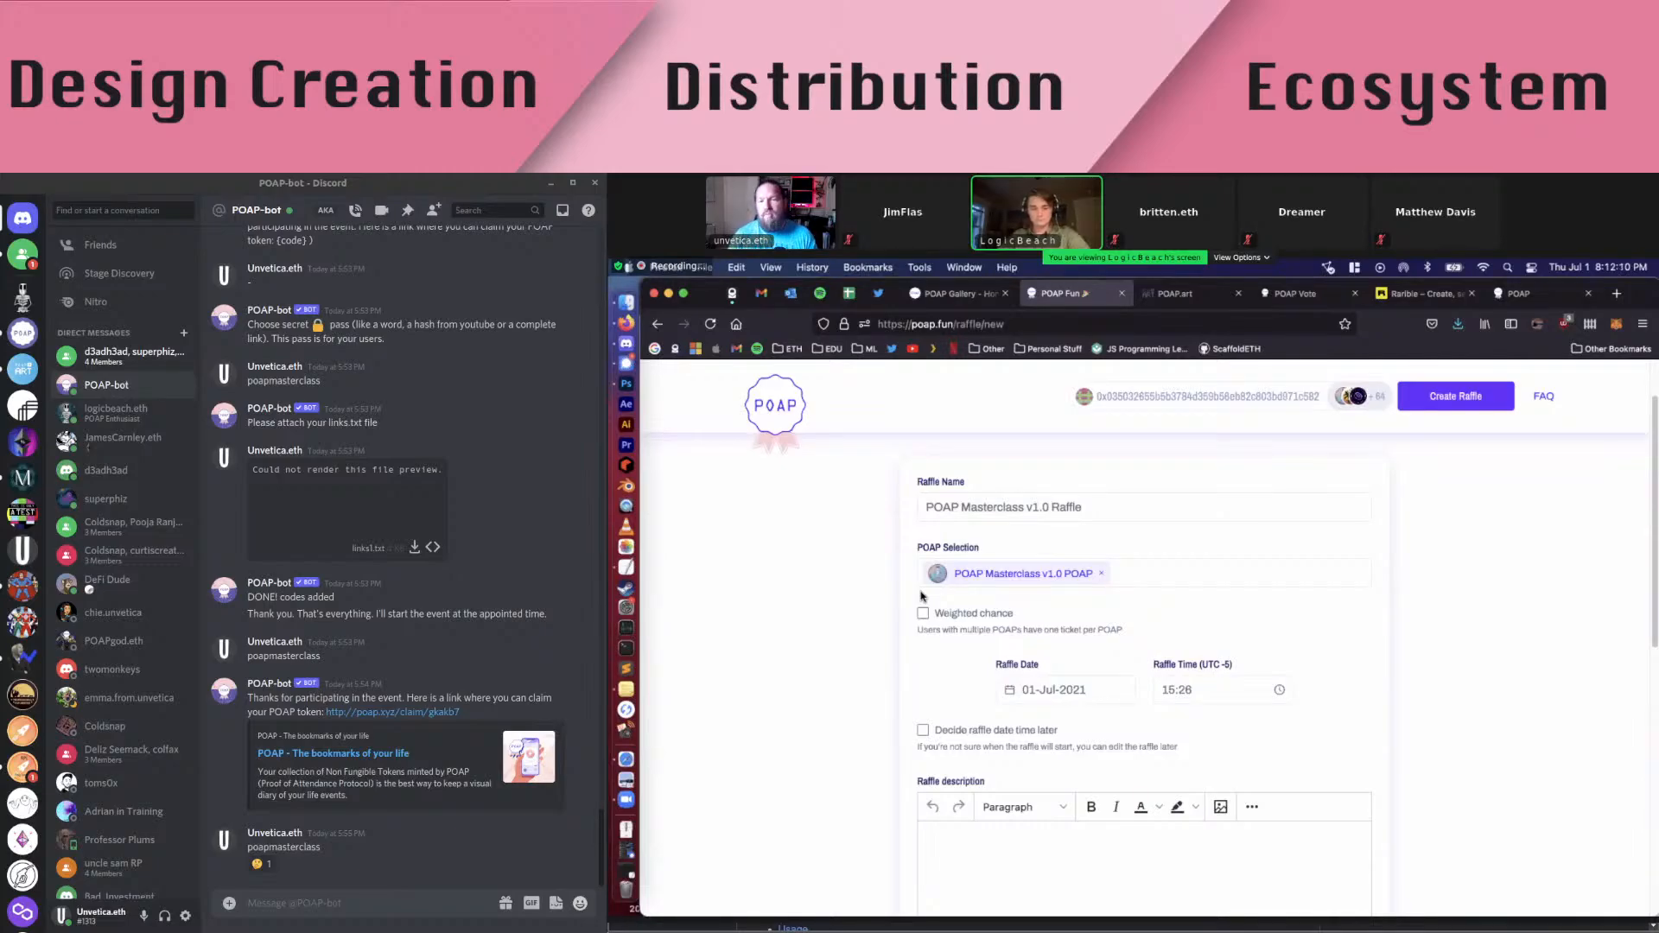
key("super+shift+a")
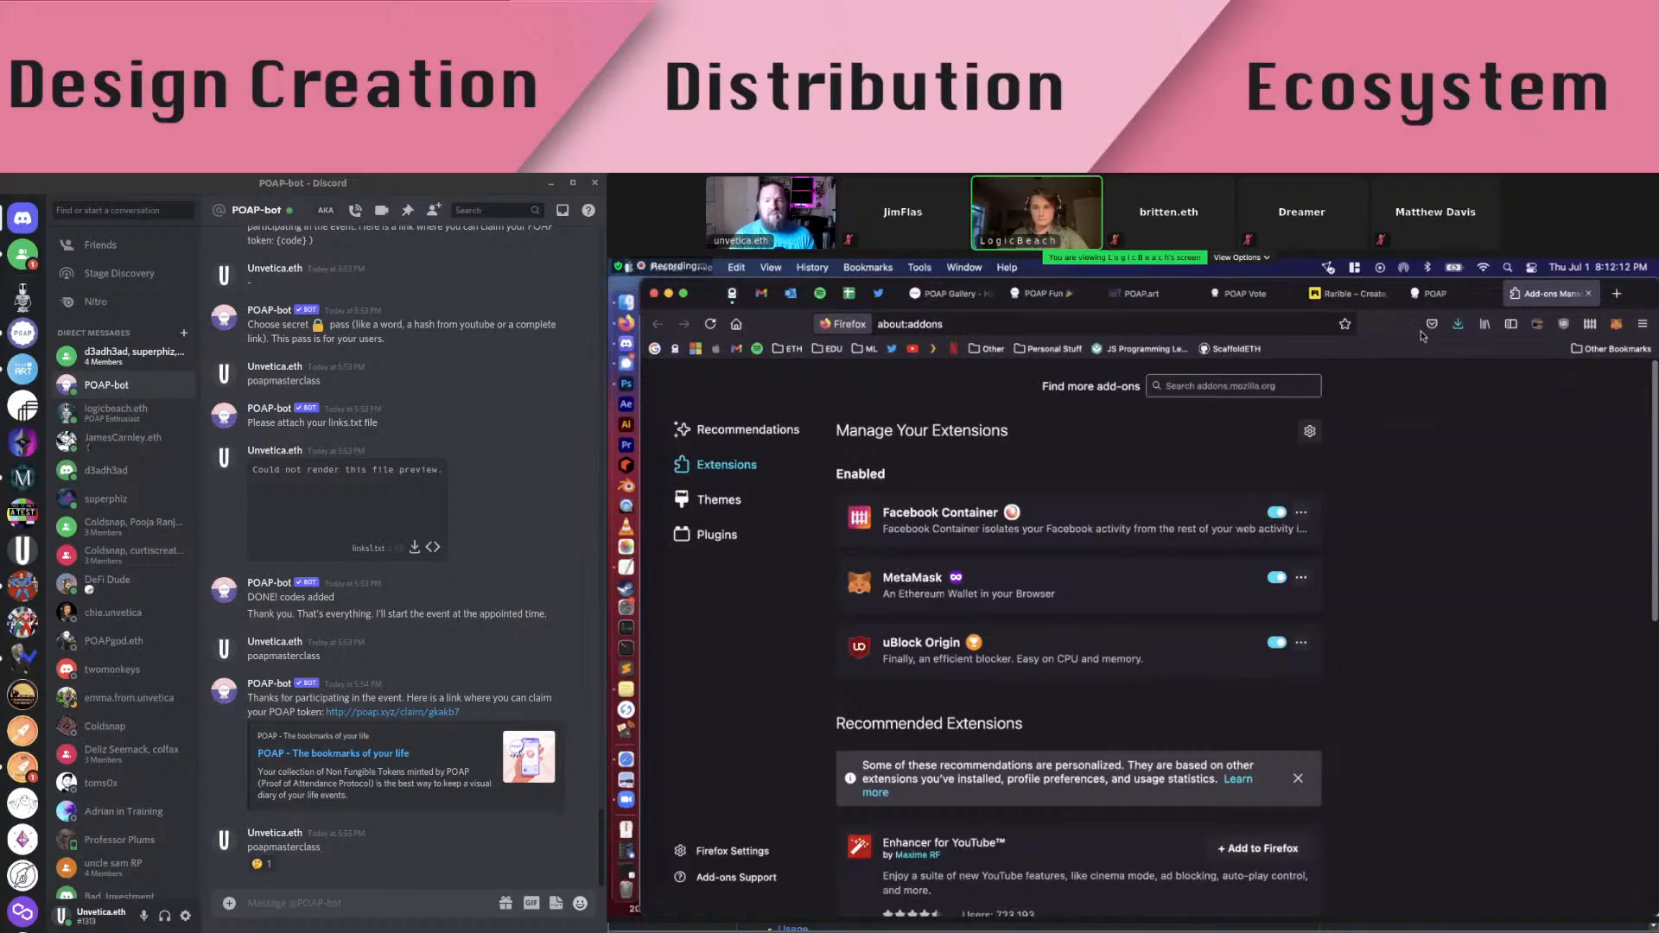
left_click(1452, 294)
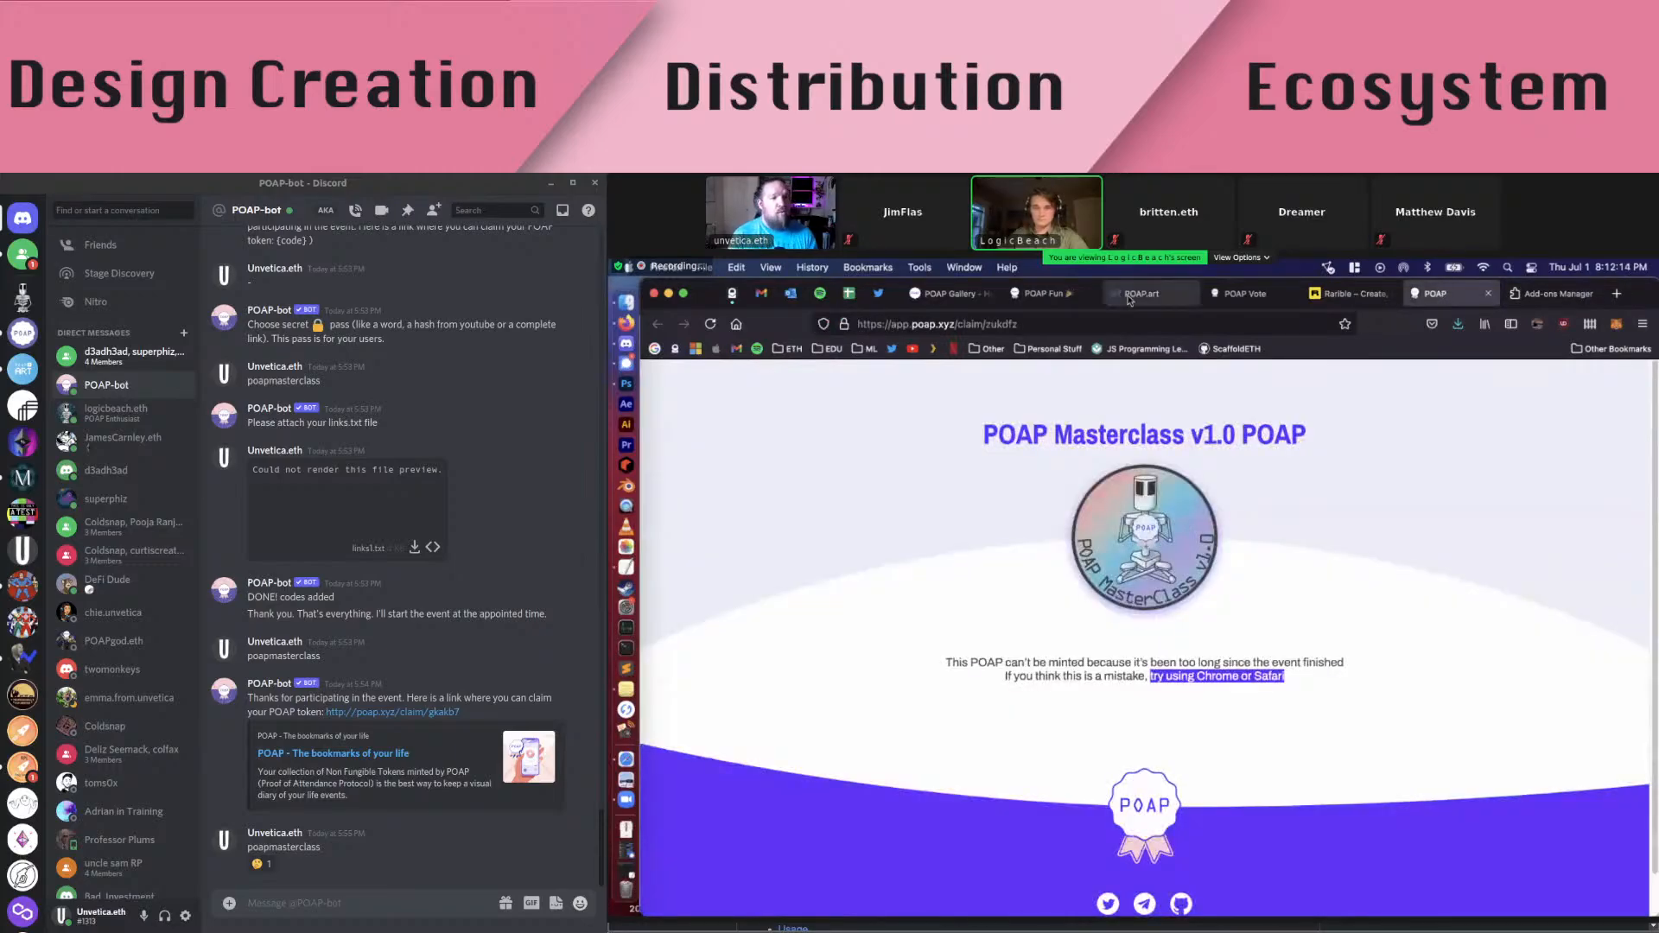
left_click(1039, 296)
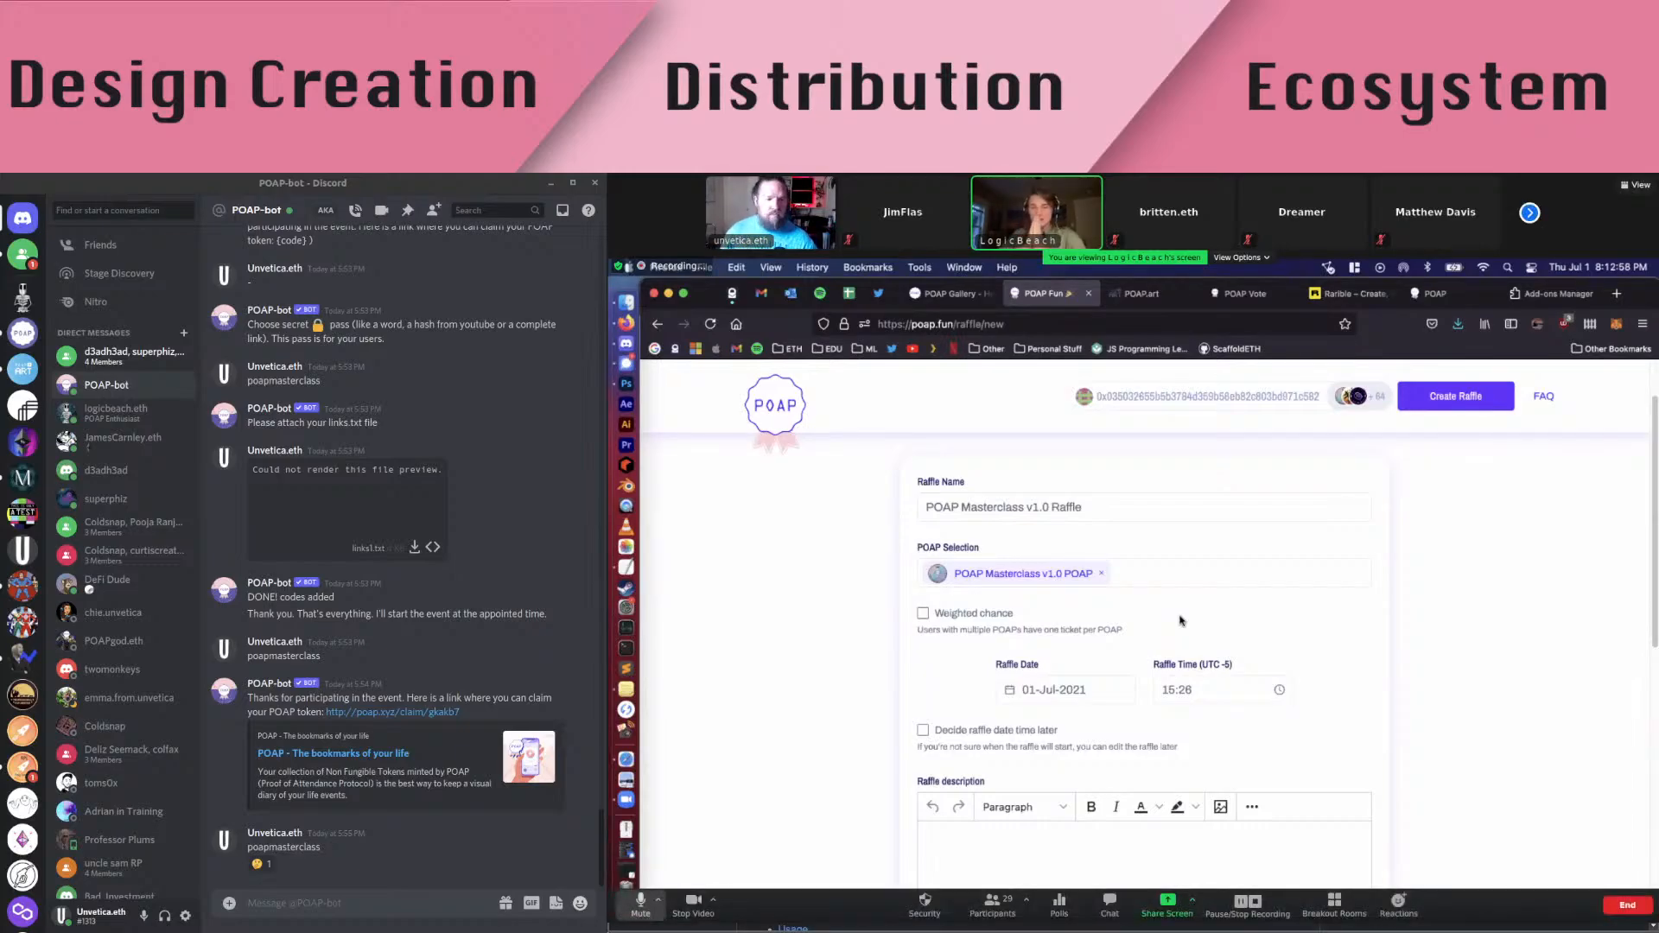
left_click(1141, 570)
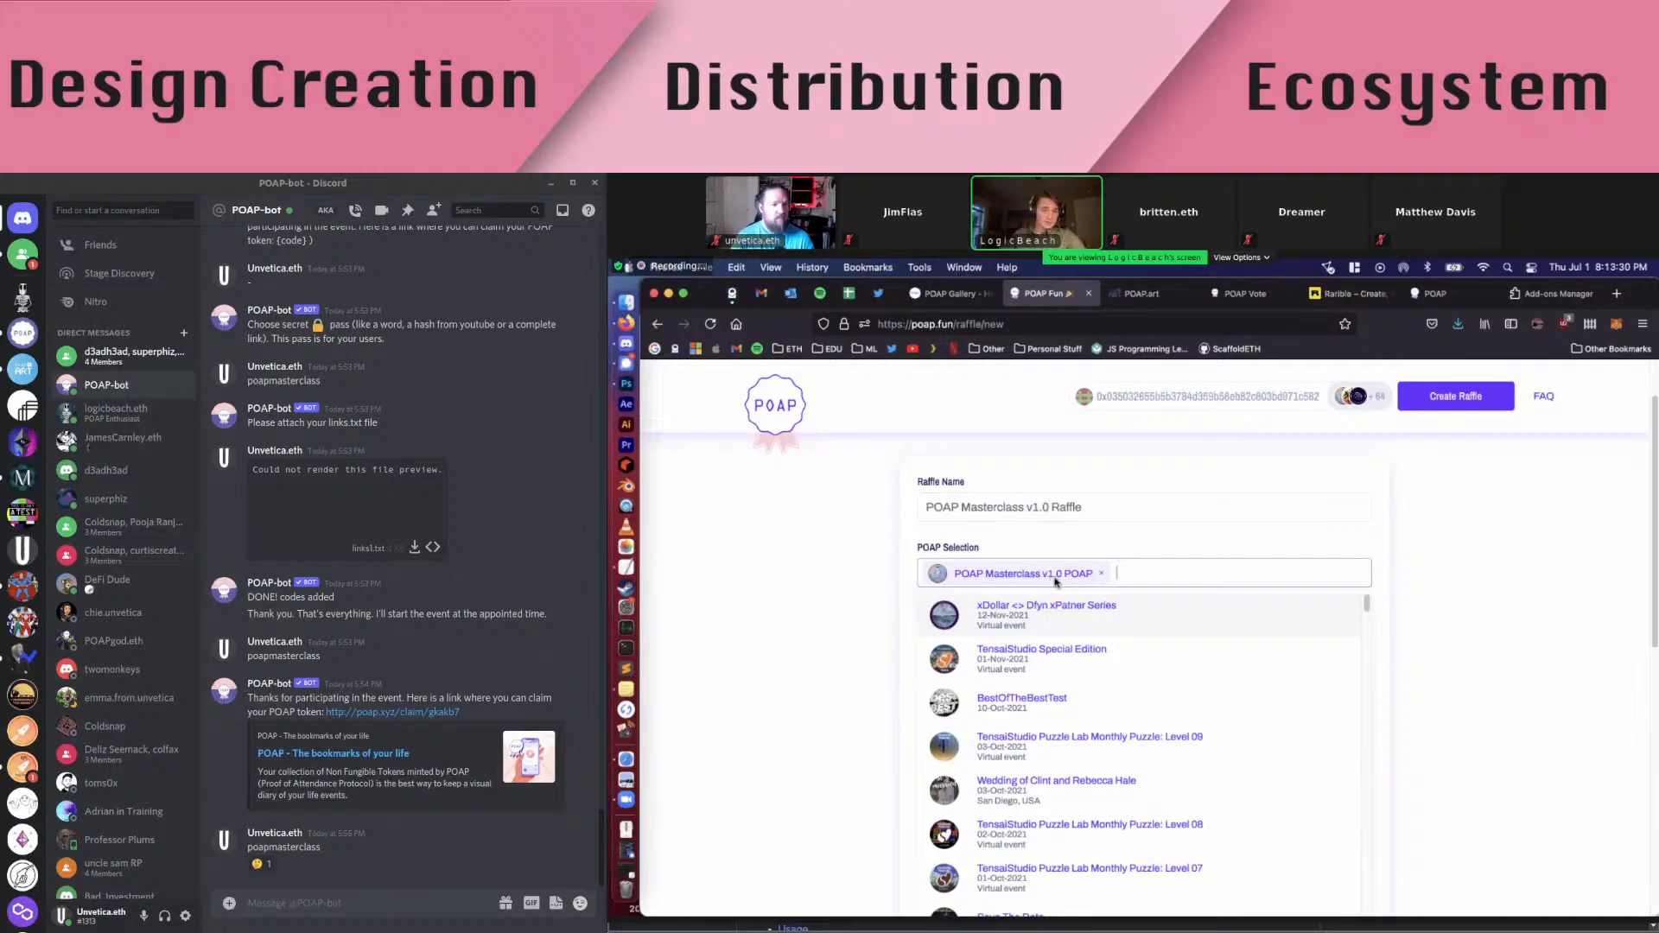
scroll(1141, 646, "down", 3)
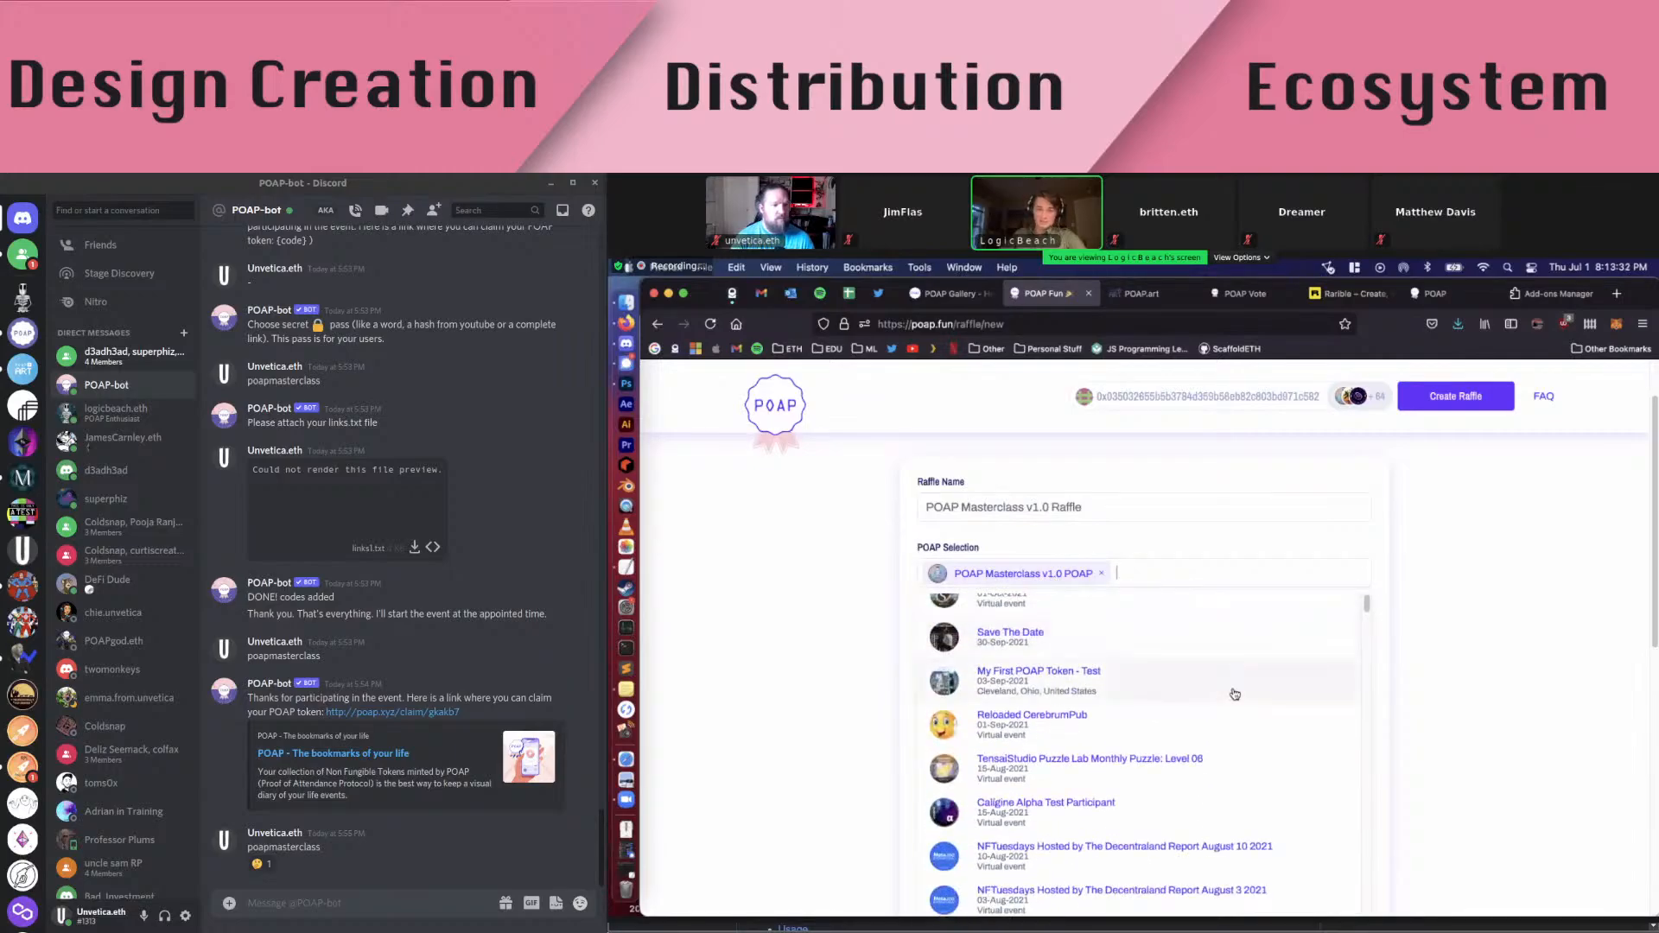
scroll(1237, 684, "up", 3)
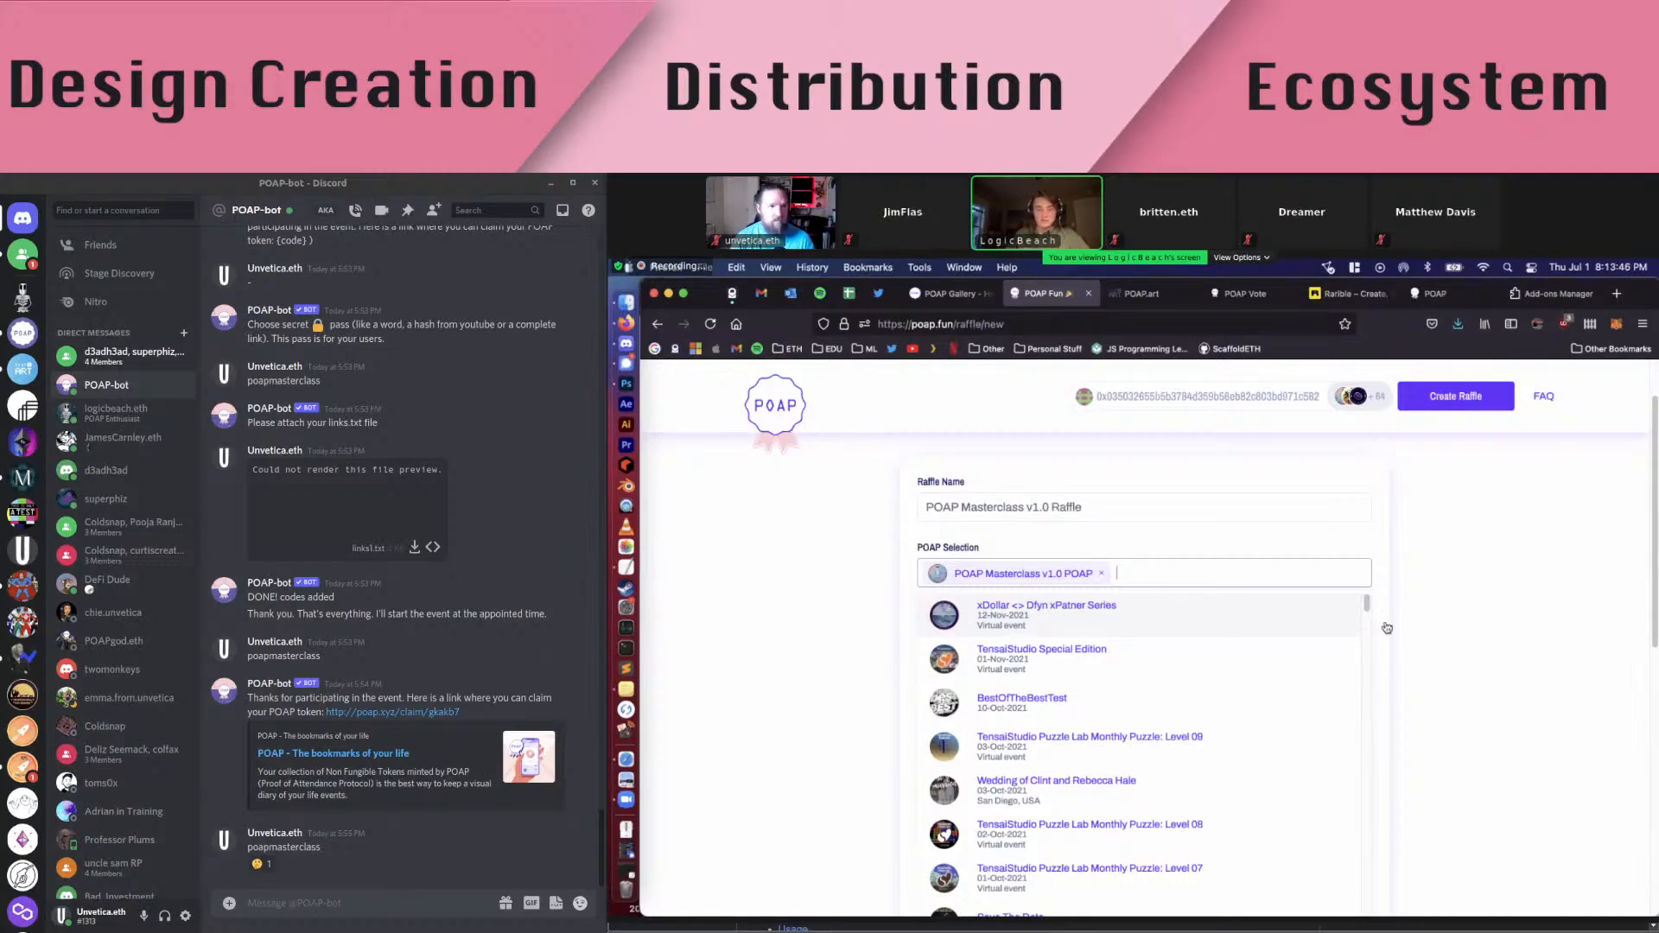
left_click(1514, 627)
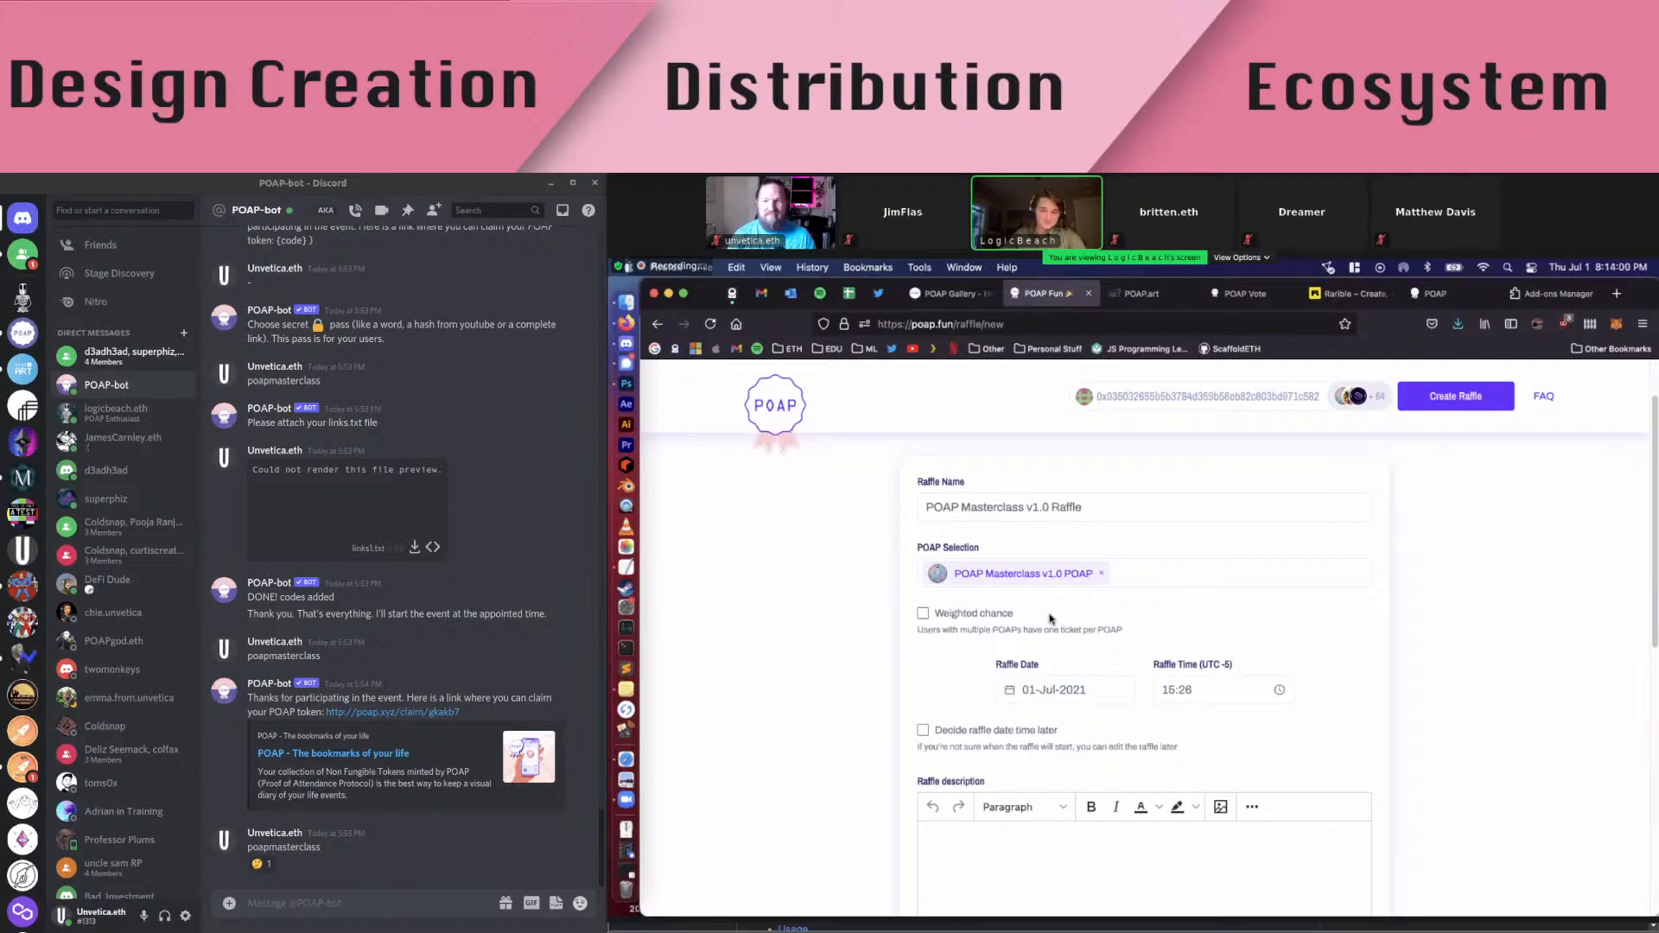
Set the raffle time to now on 01-Jul-2021, then change the minutes to 44
scroll(998, 639, "down", 1)
scroll(998, 632, "down", 2)
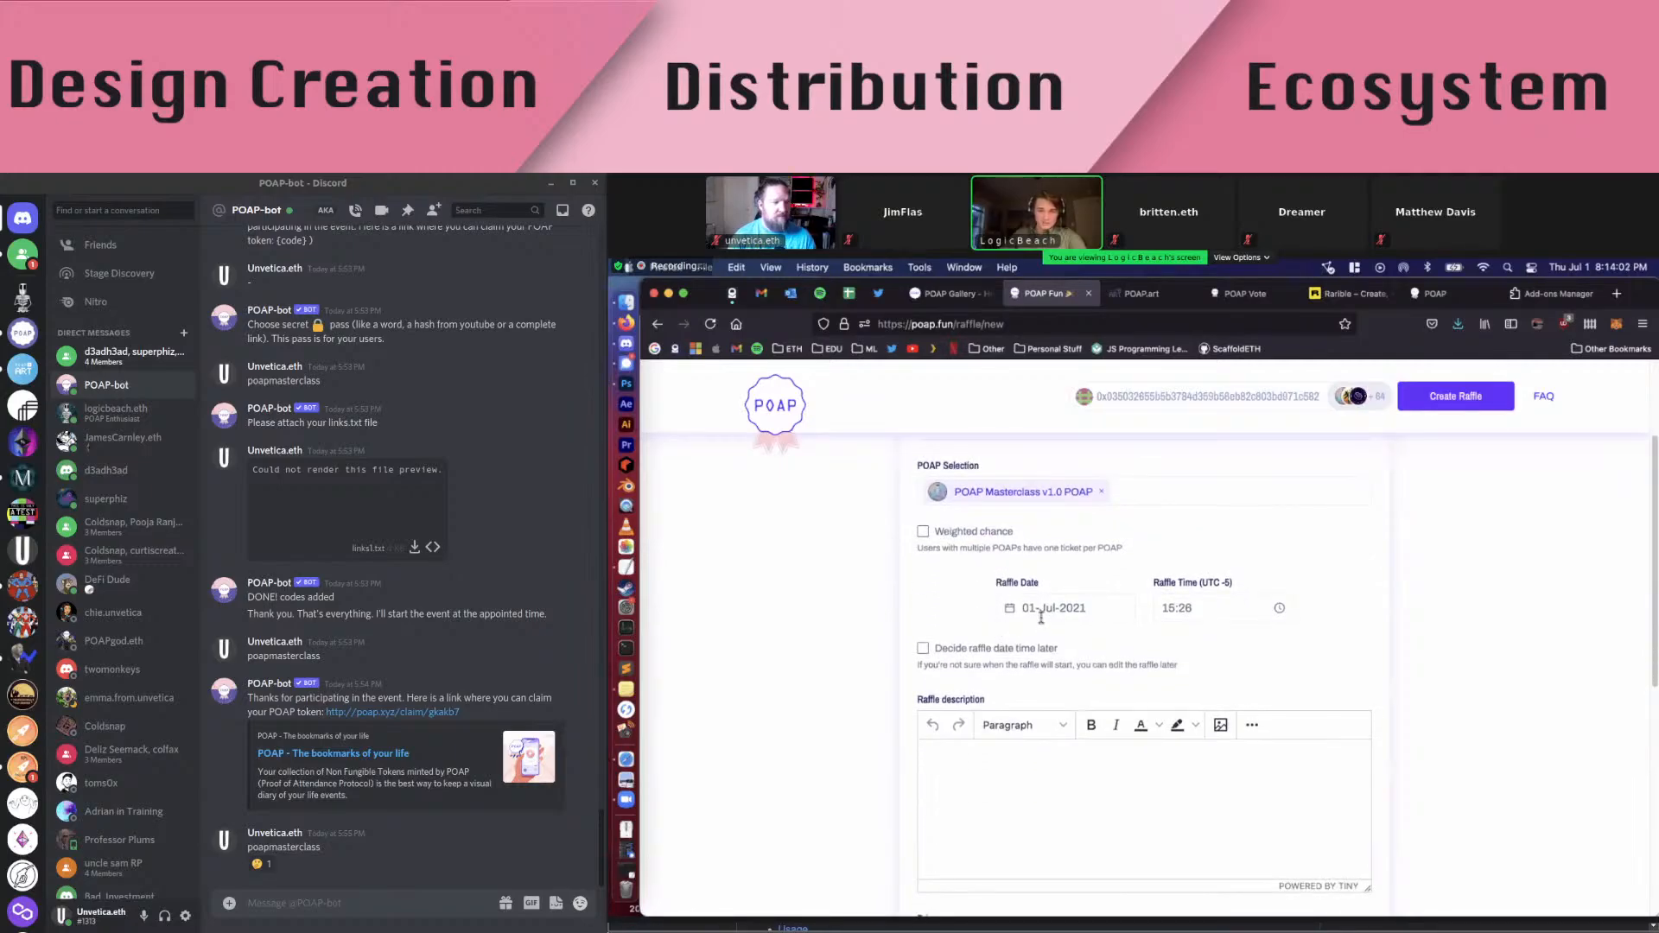
left_click(1207, 607)
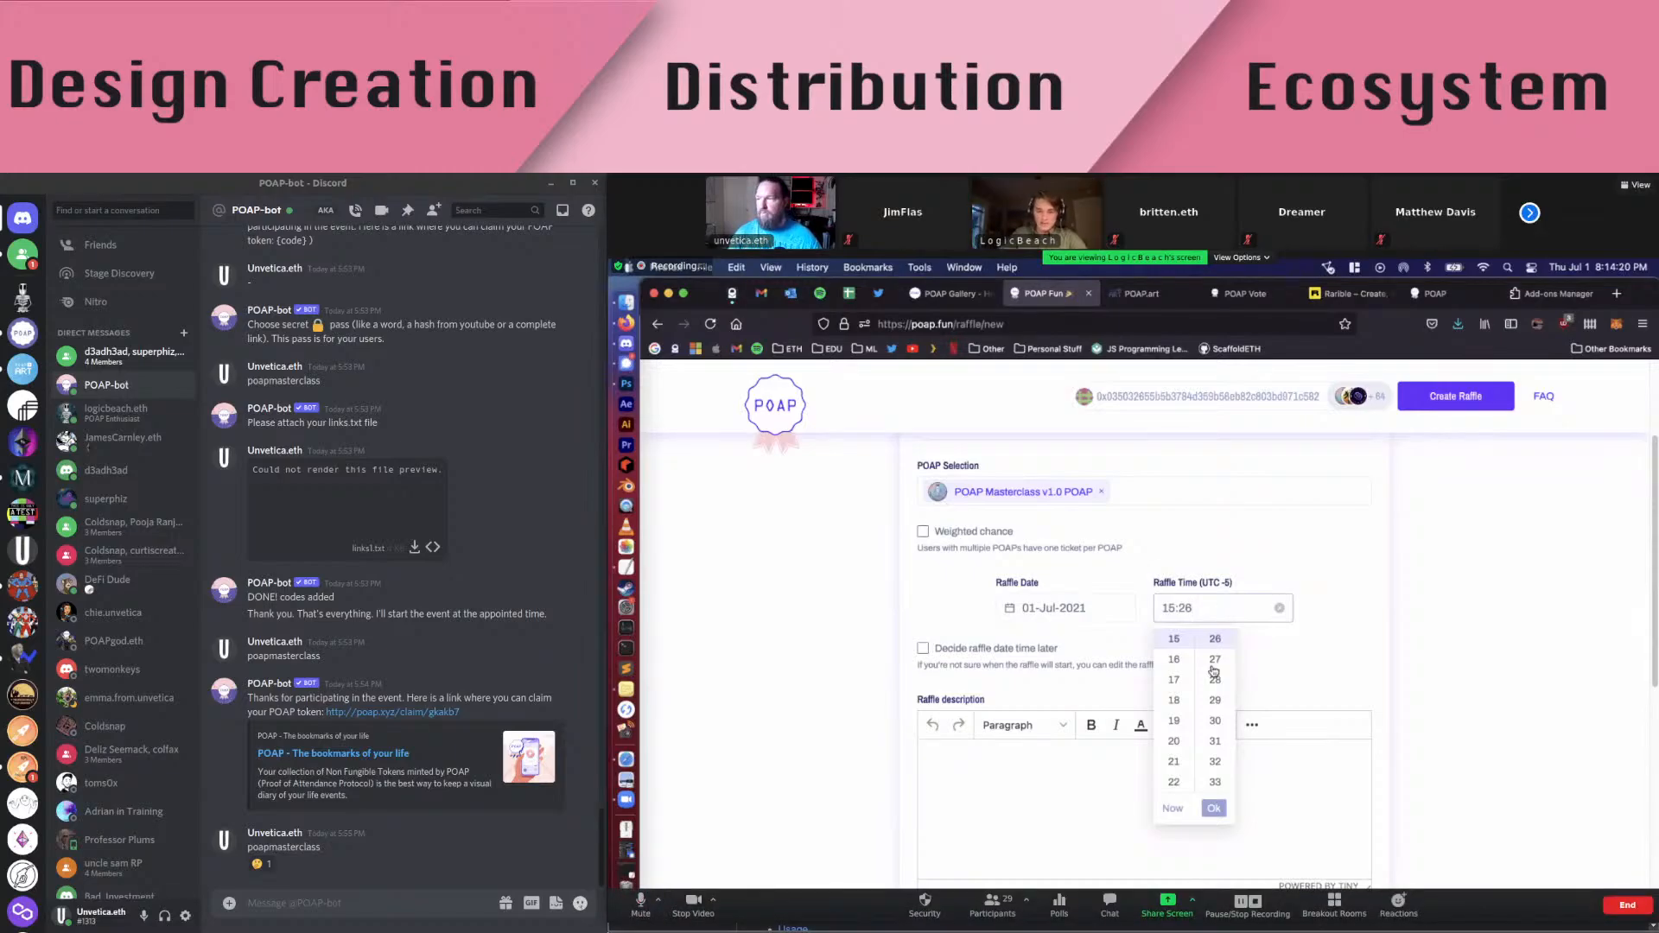
left_click(1174, 811)
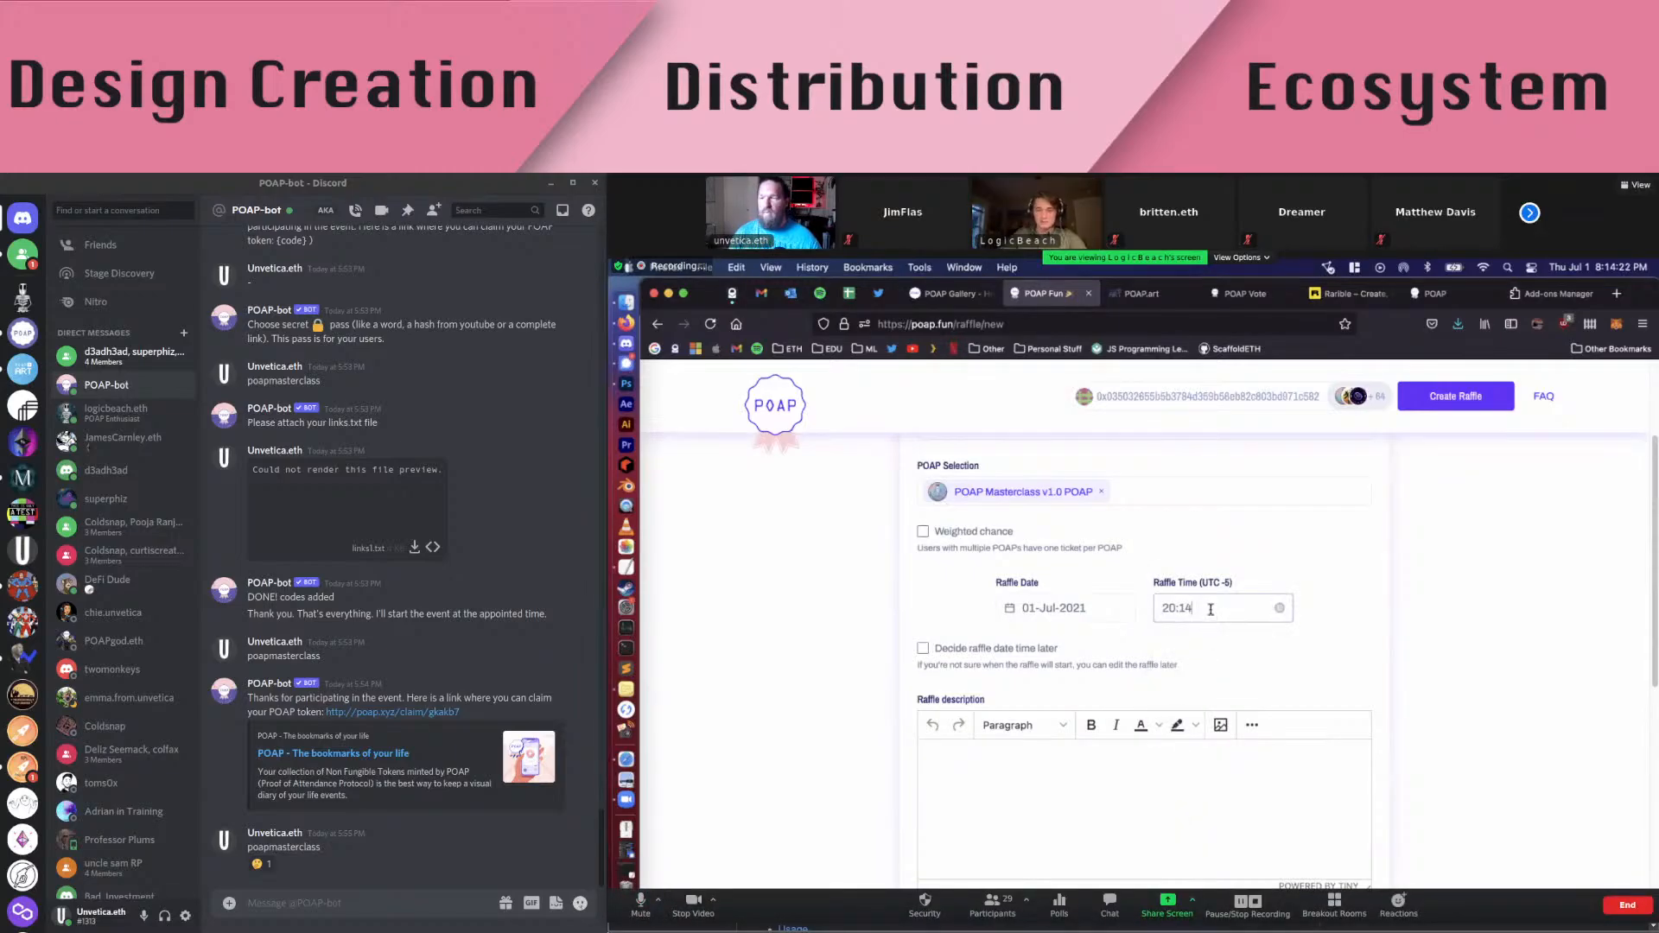
double_click(1181, 610)
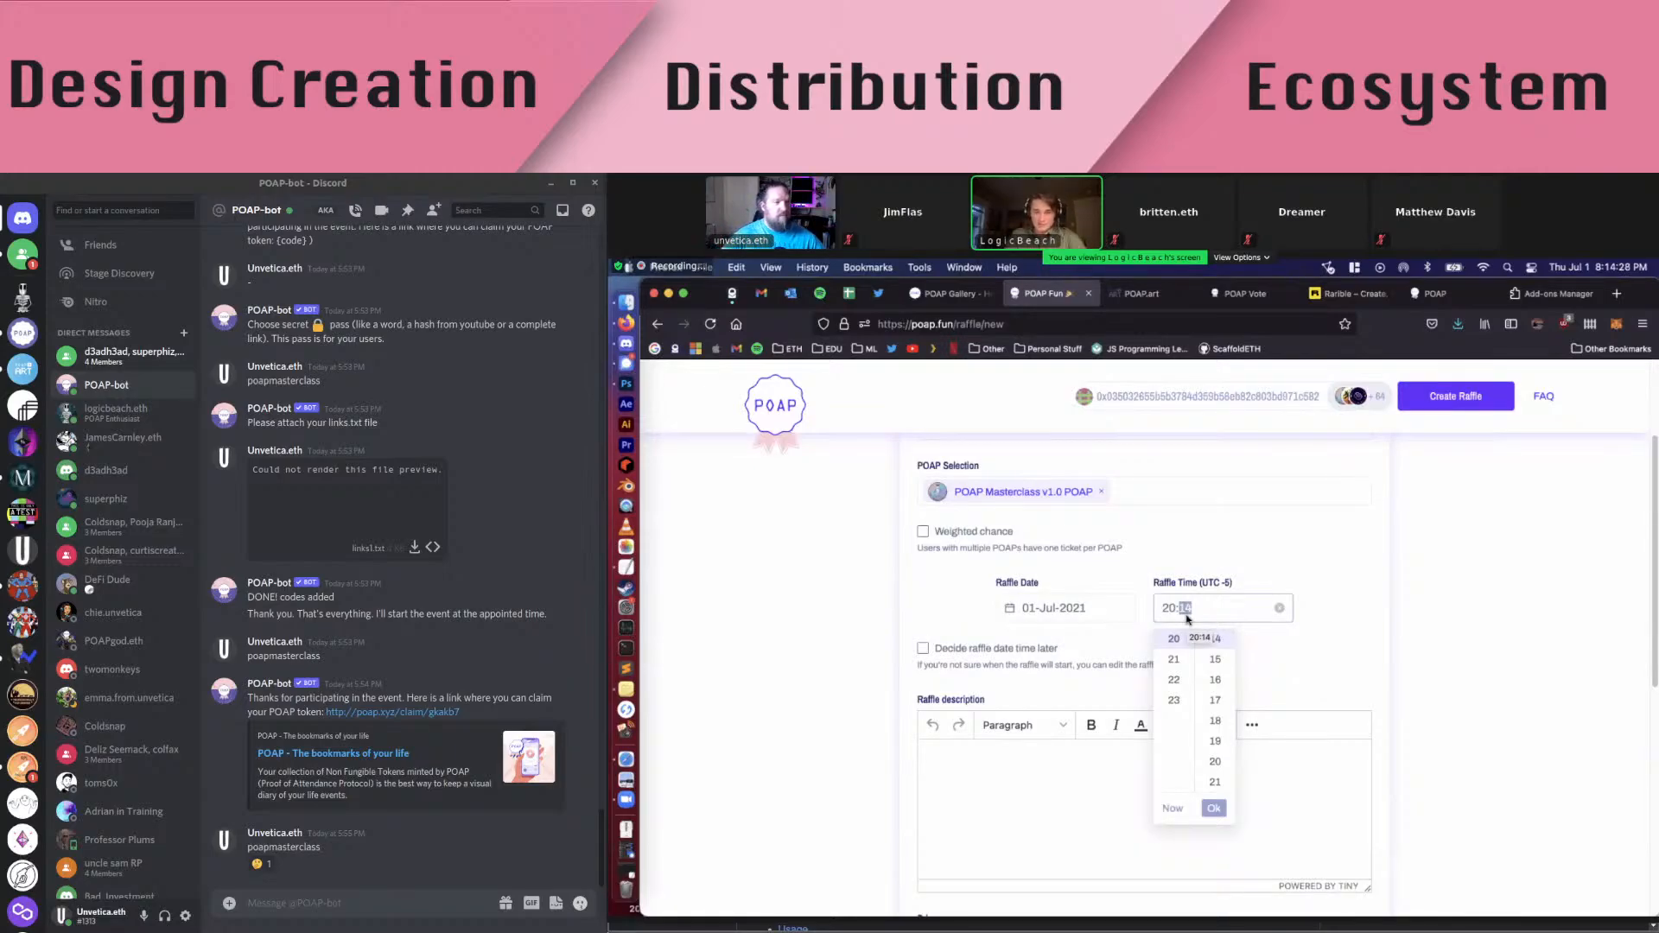
key("Right")
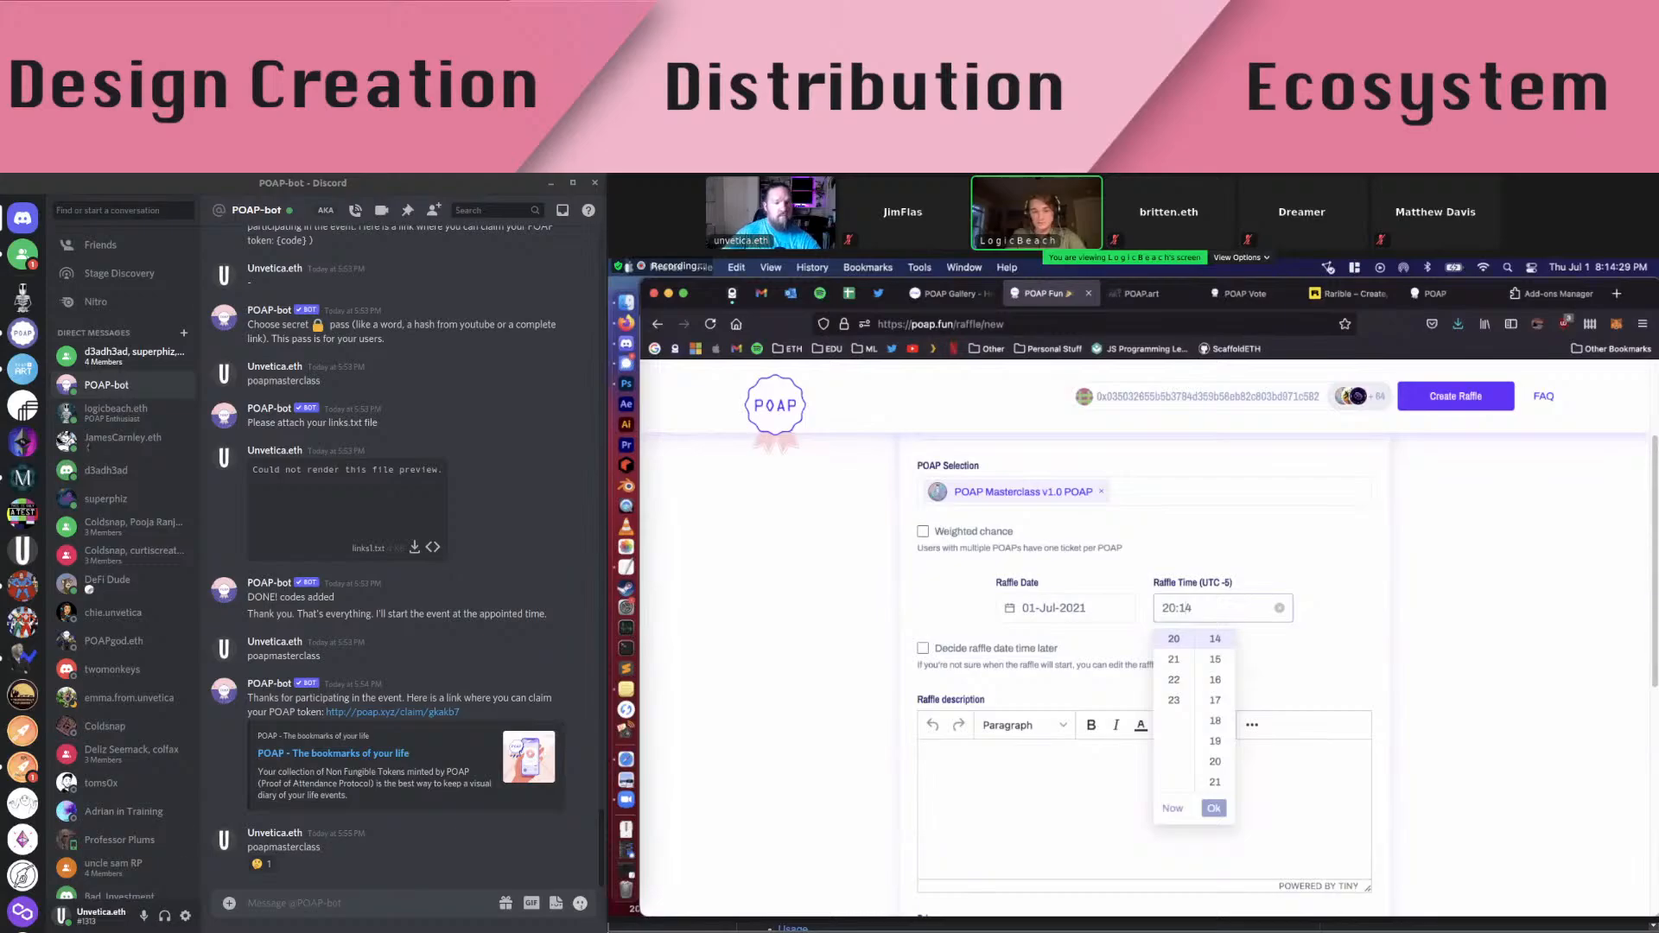
key("Left")
key("BackSpace")
type("4")
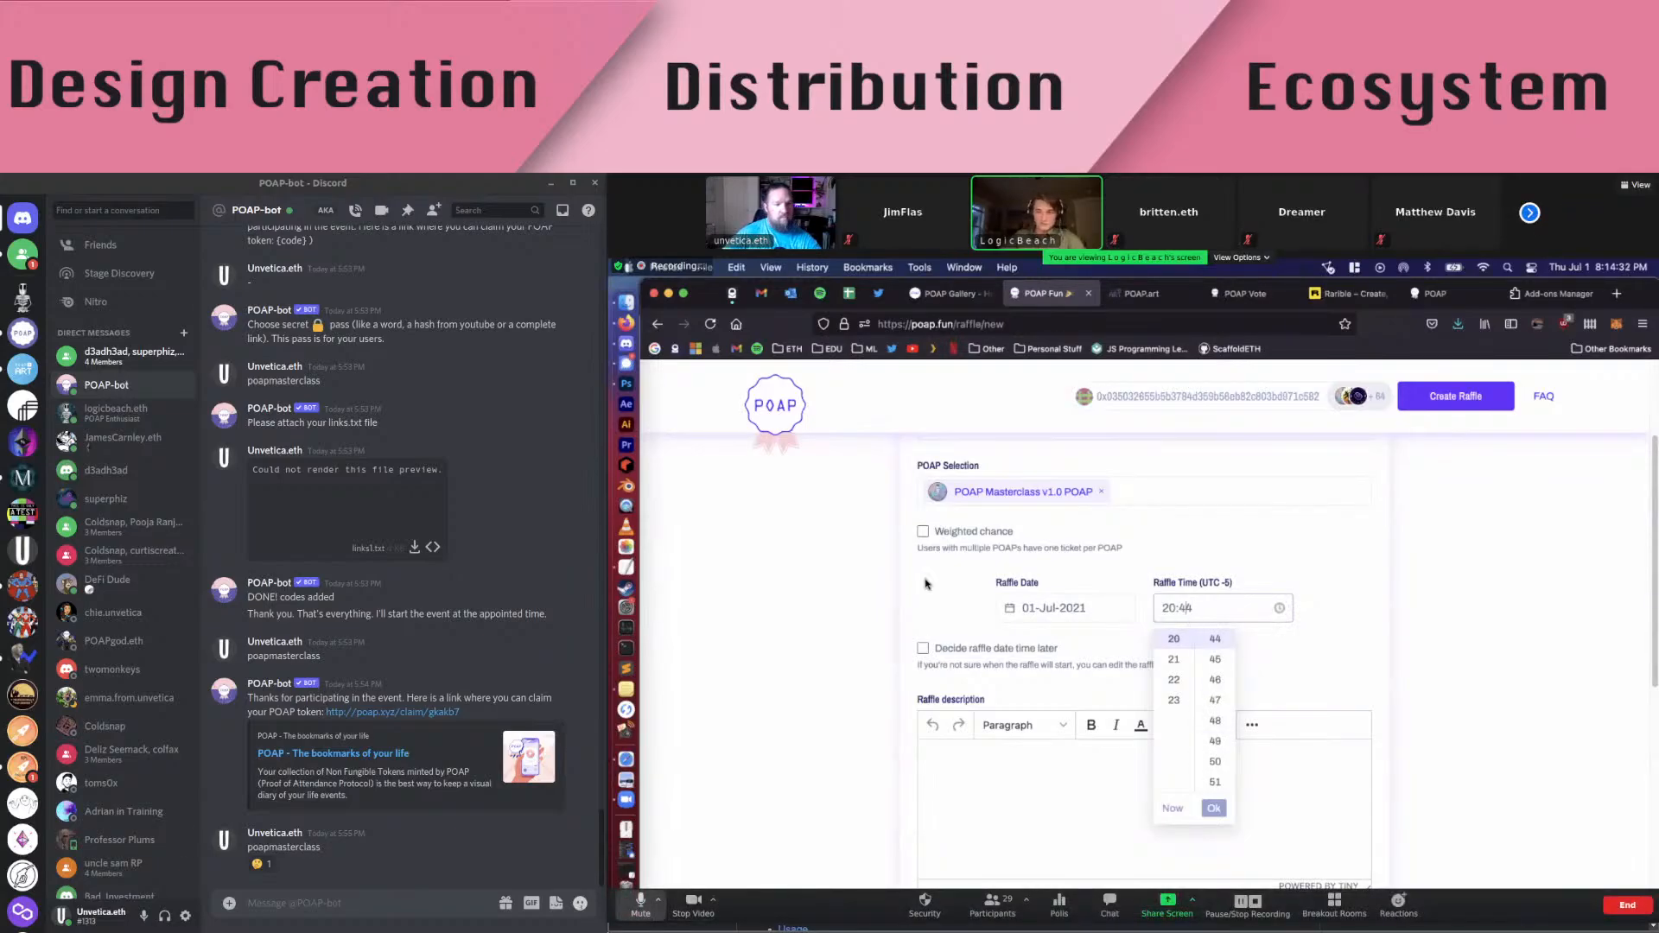
scroll(926, 584, "down", 1)
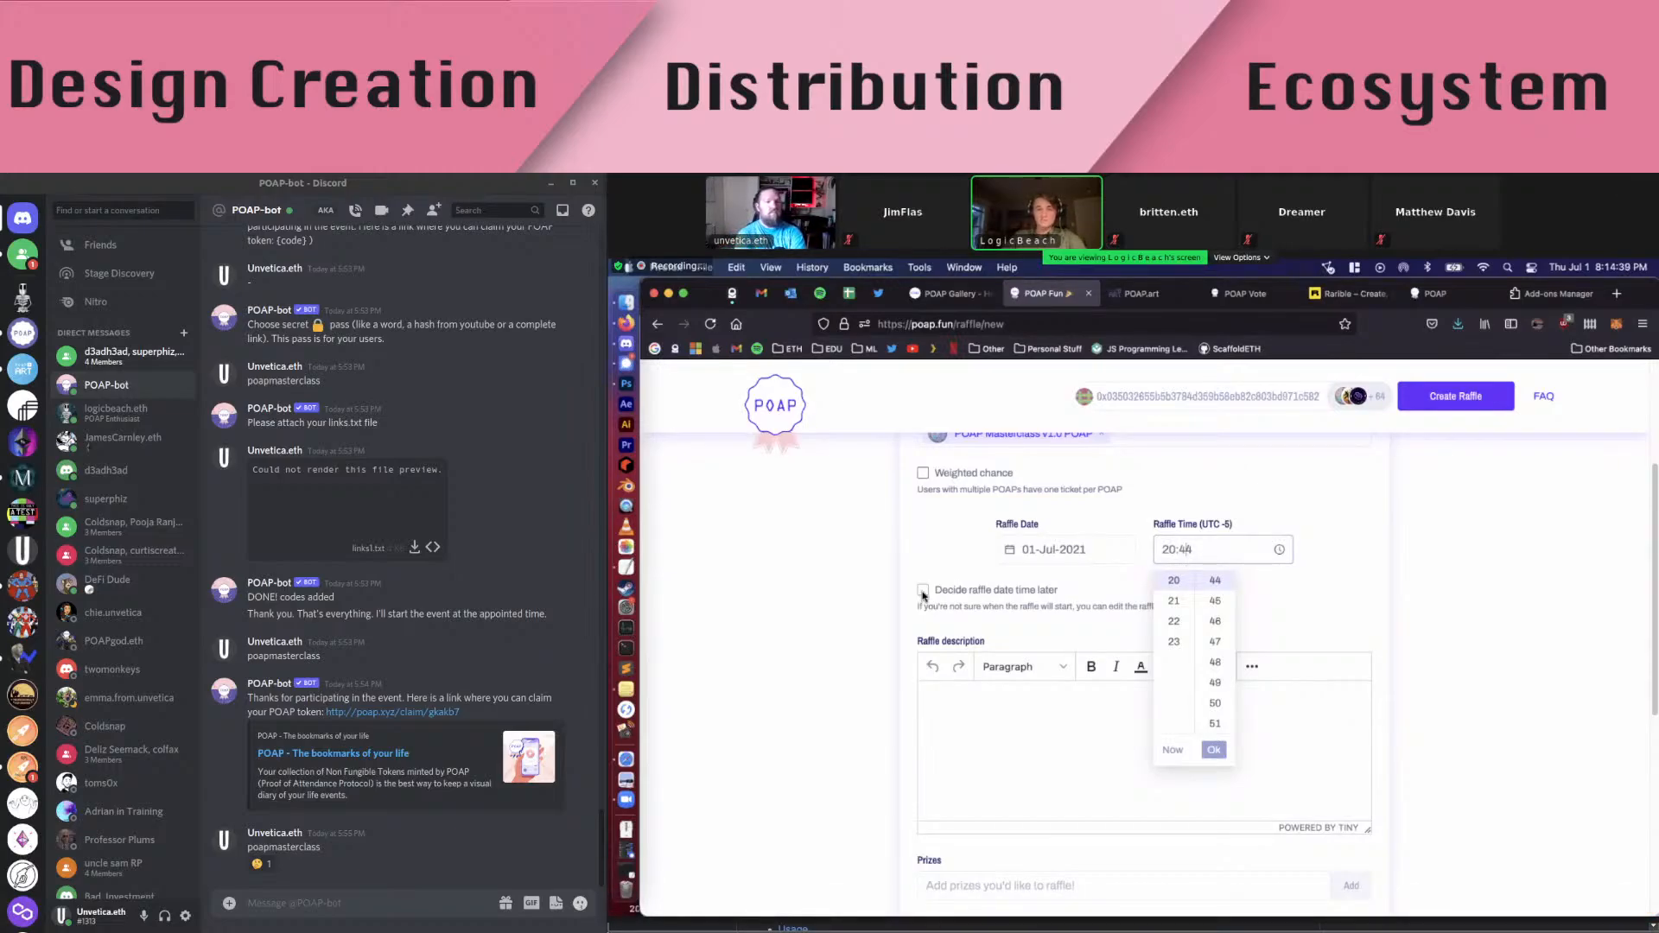
Write the raffle description 'POAP Masterclass v1.0 Raffle for a priceless NFT'
left_click(982, 559)
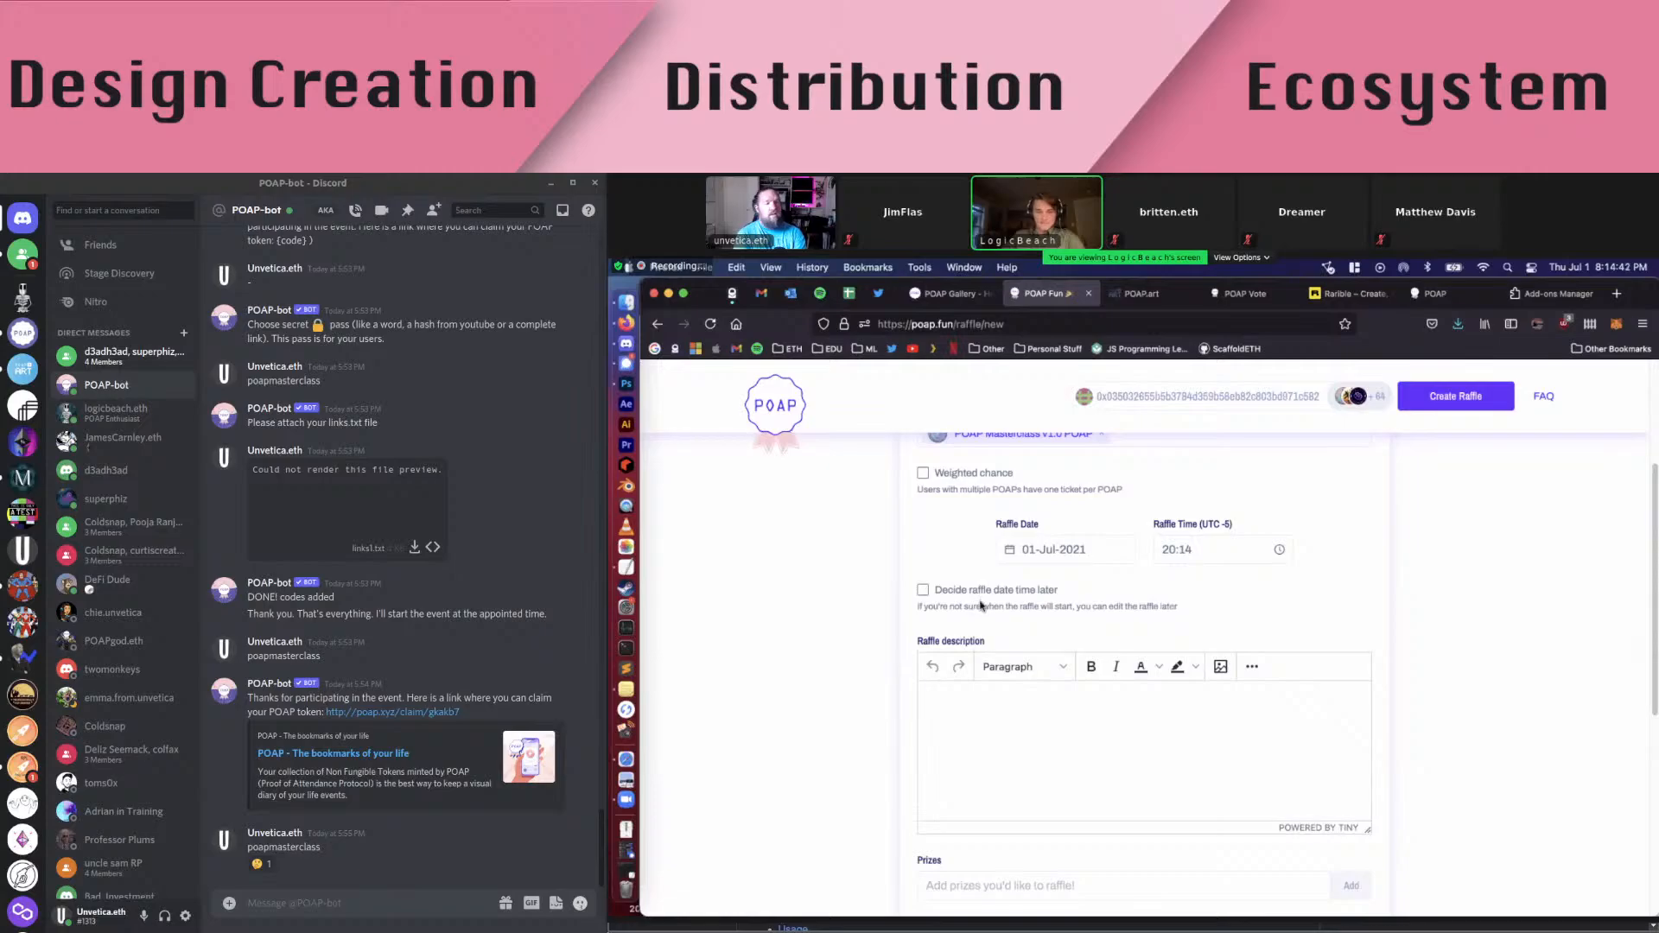
left_click(992, 697)
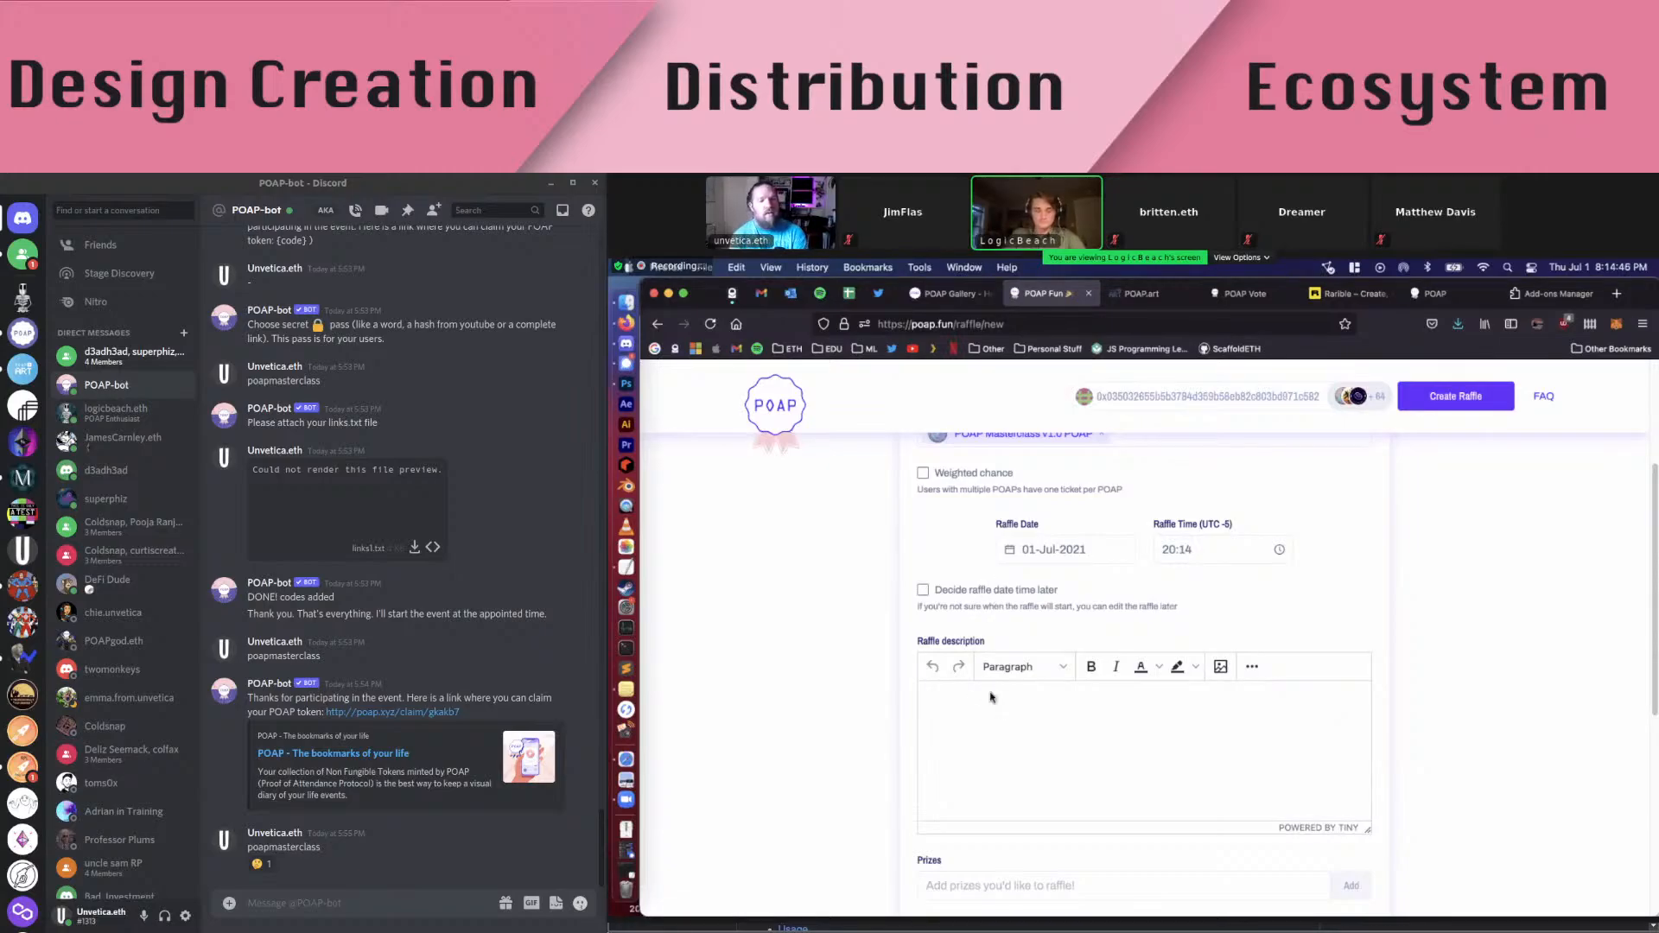
type("POAP")
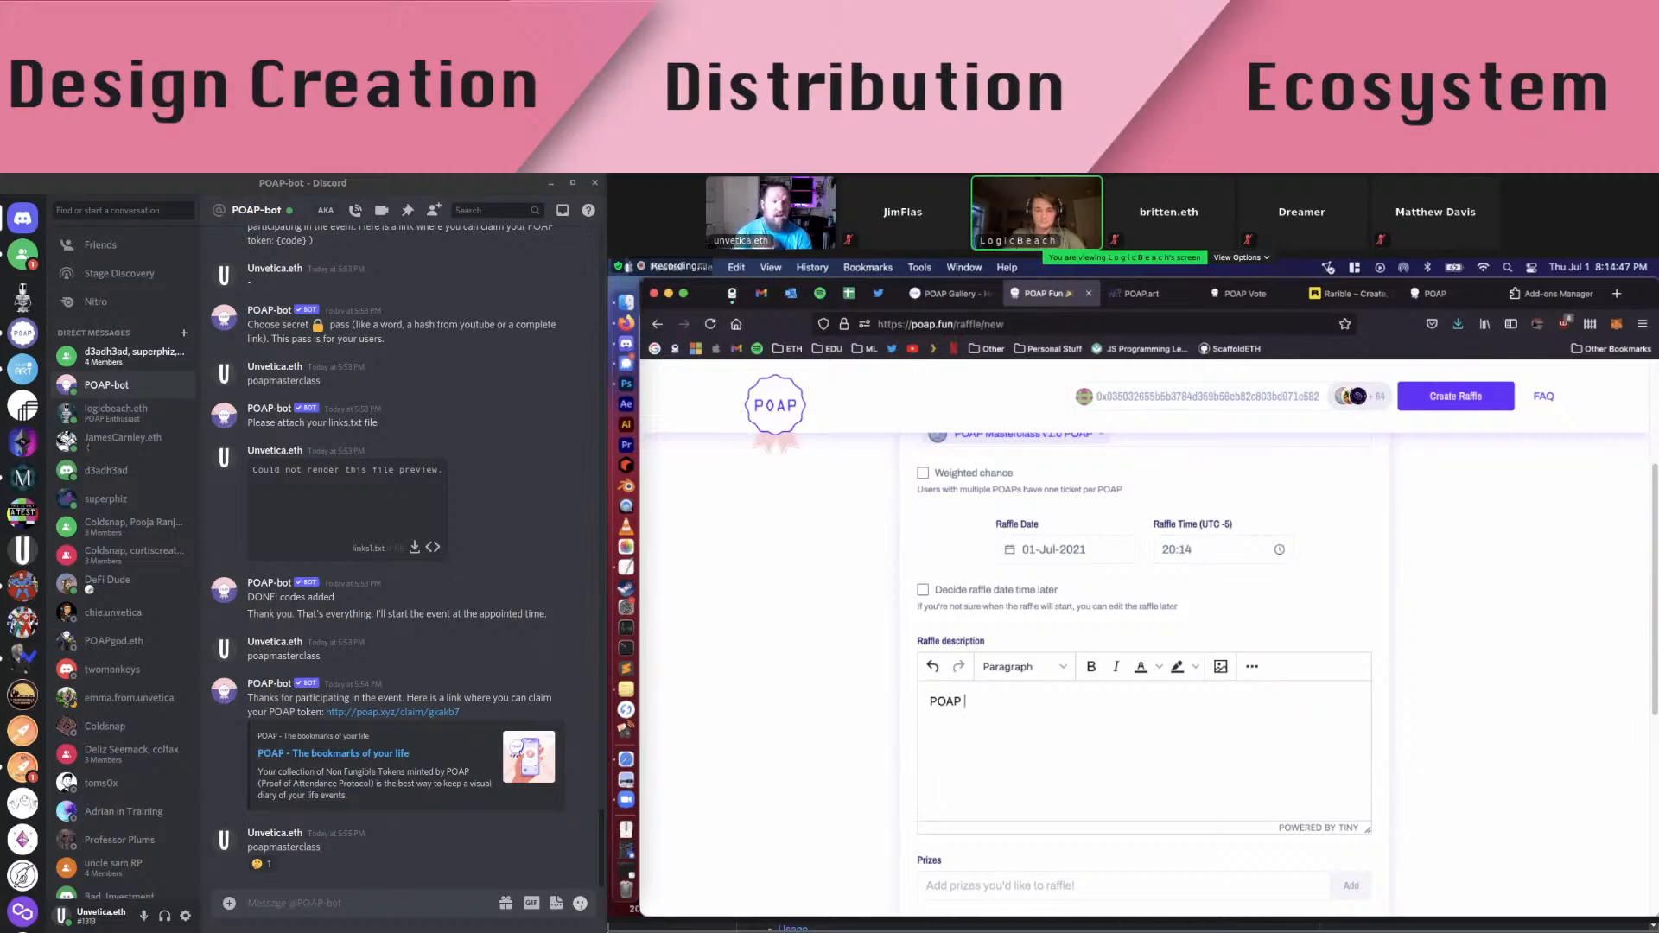
type(" Mast")
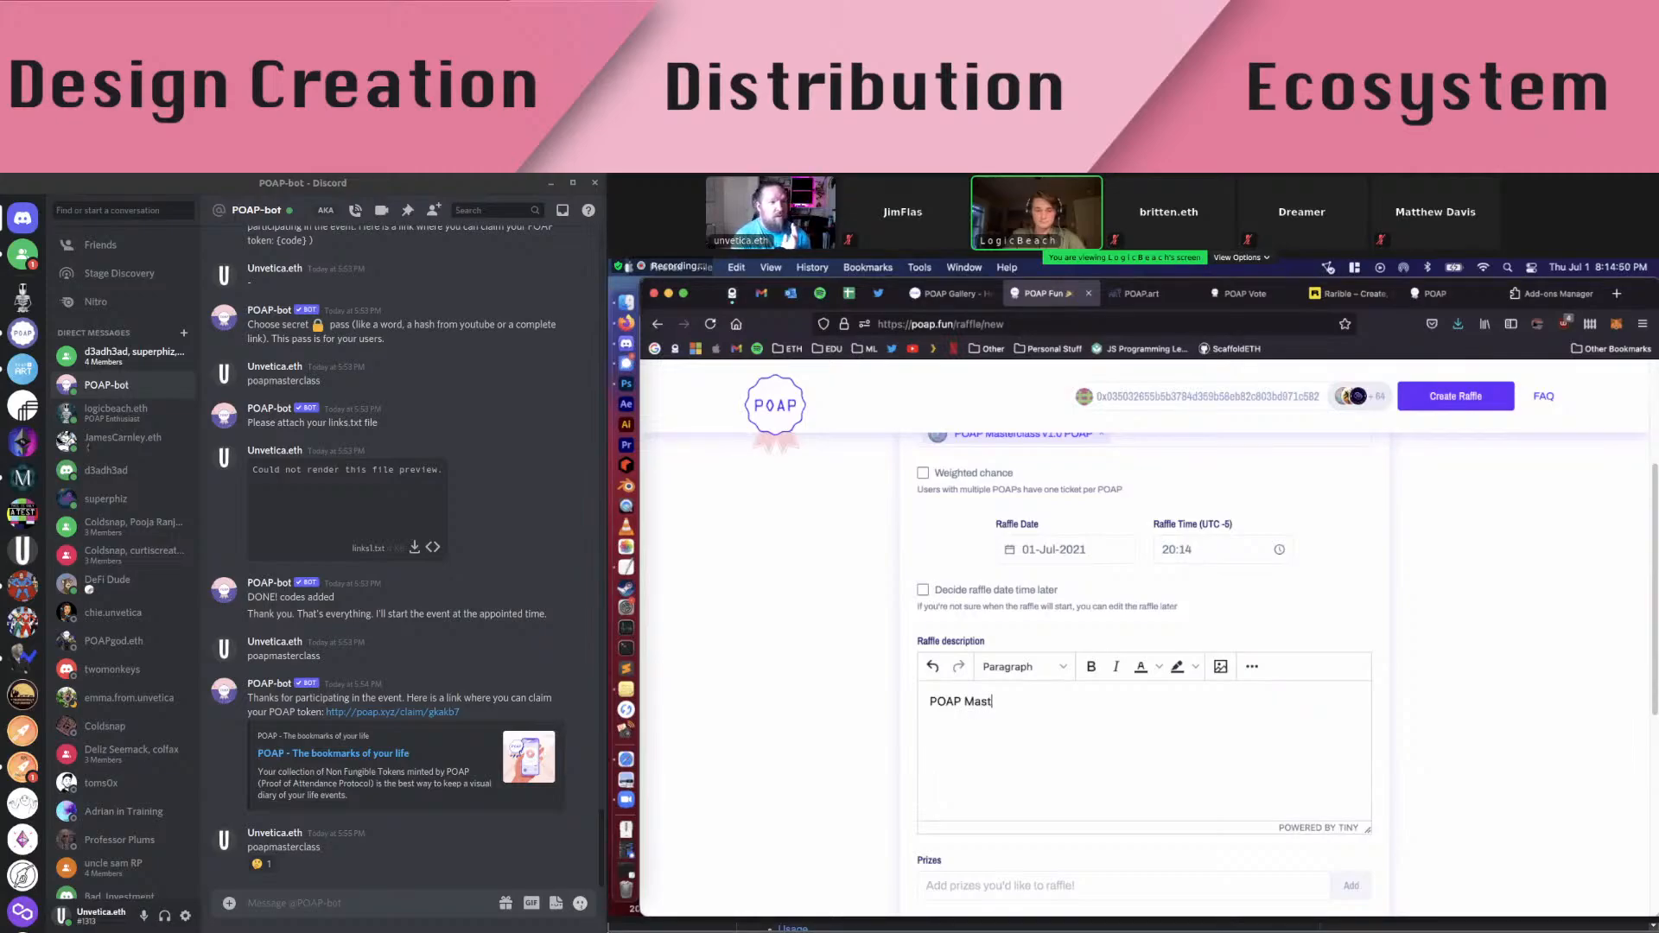
type("erclass ")
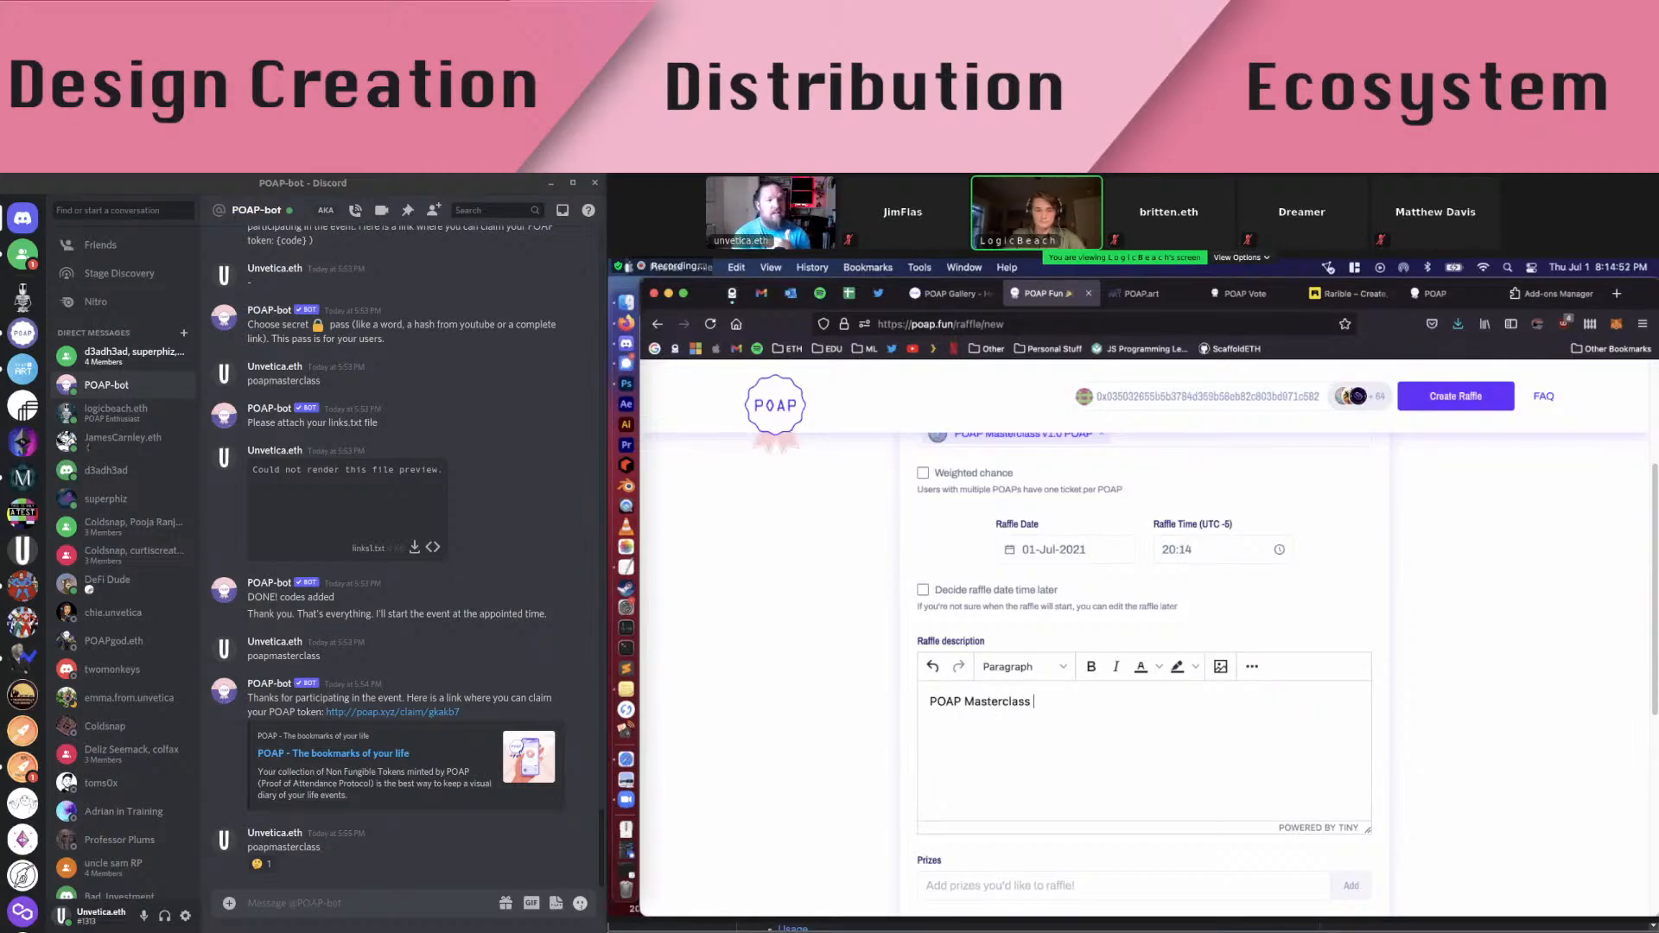
type("Raffle")
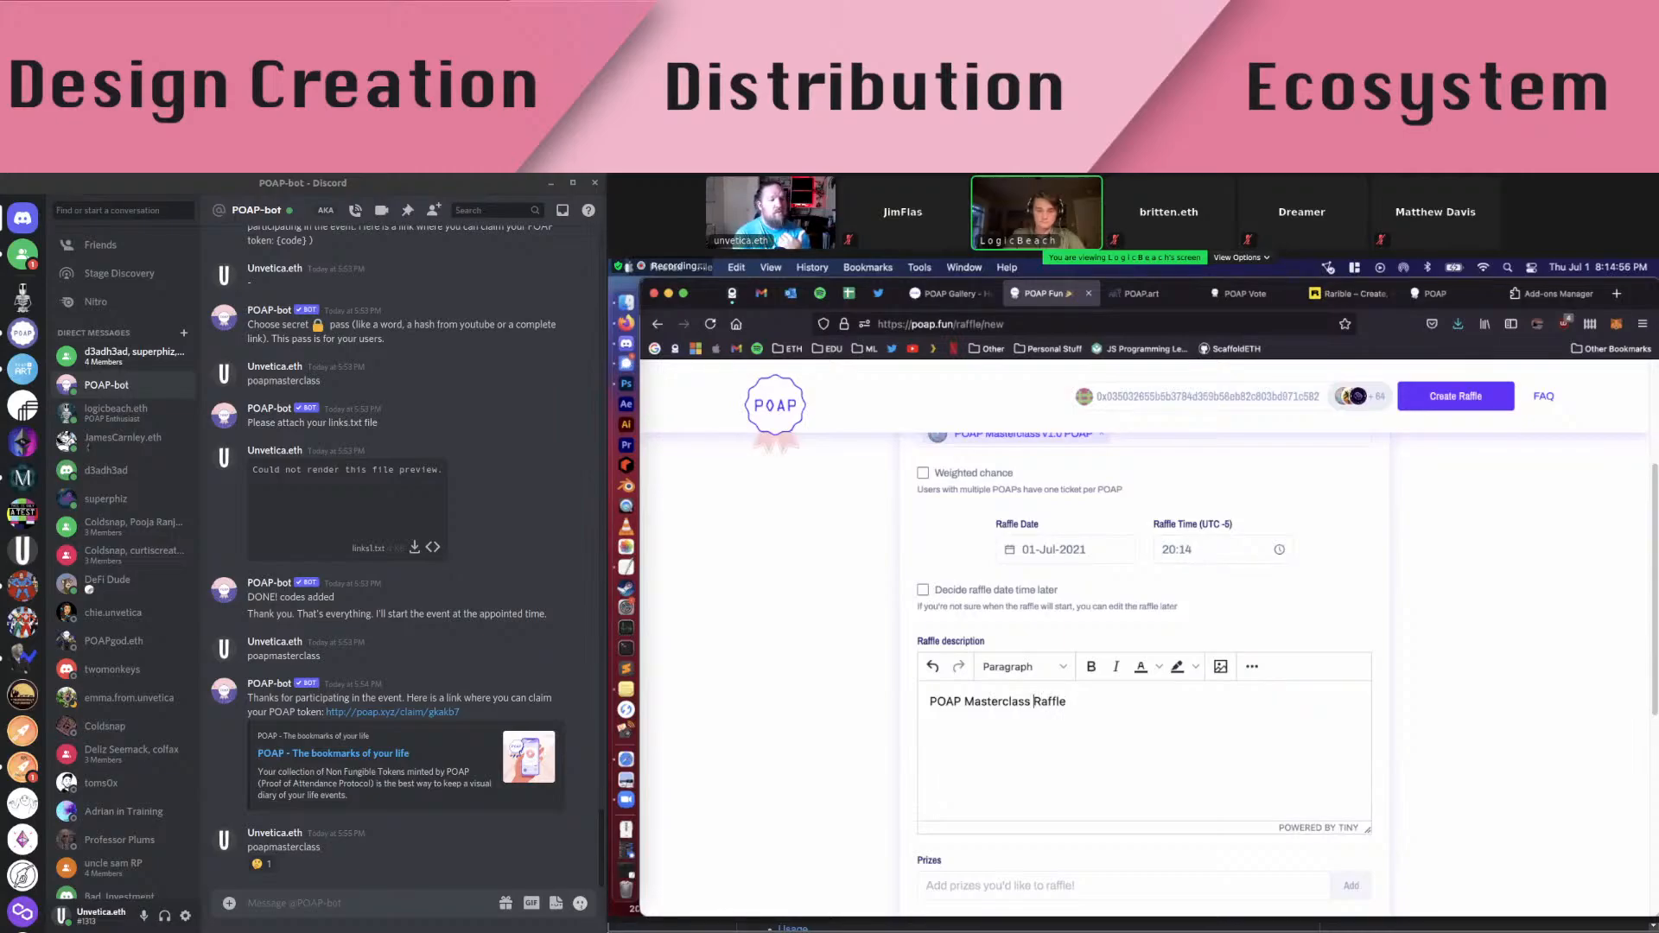
type("v ")
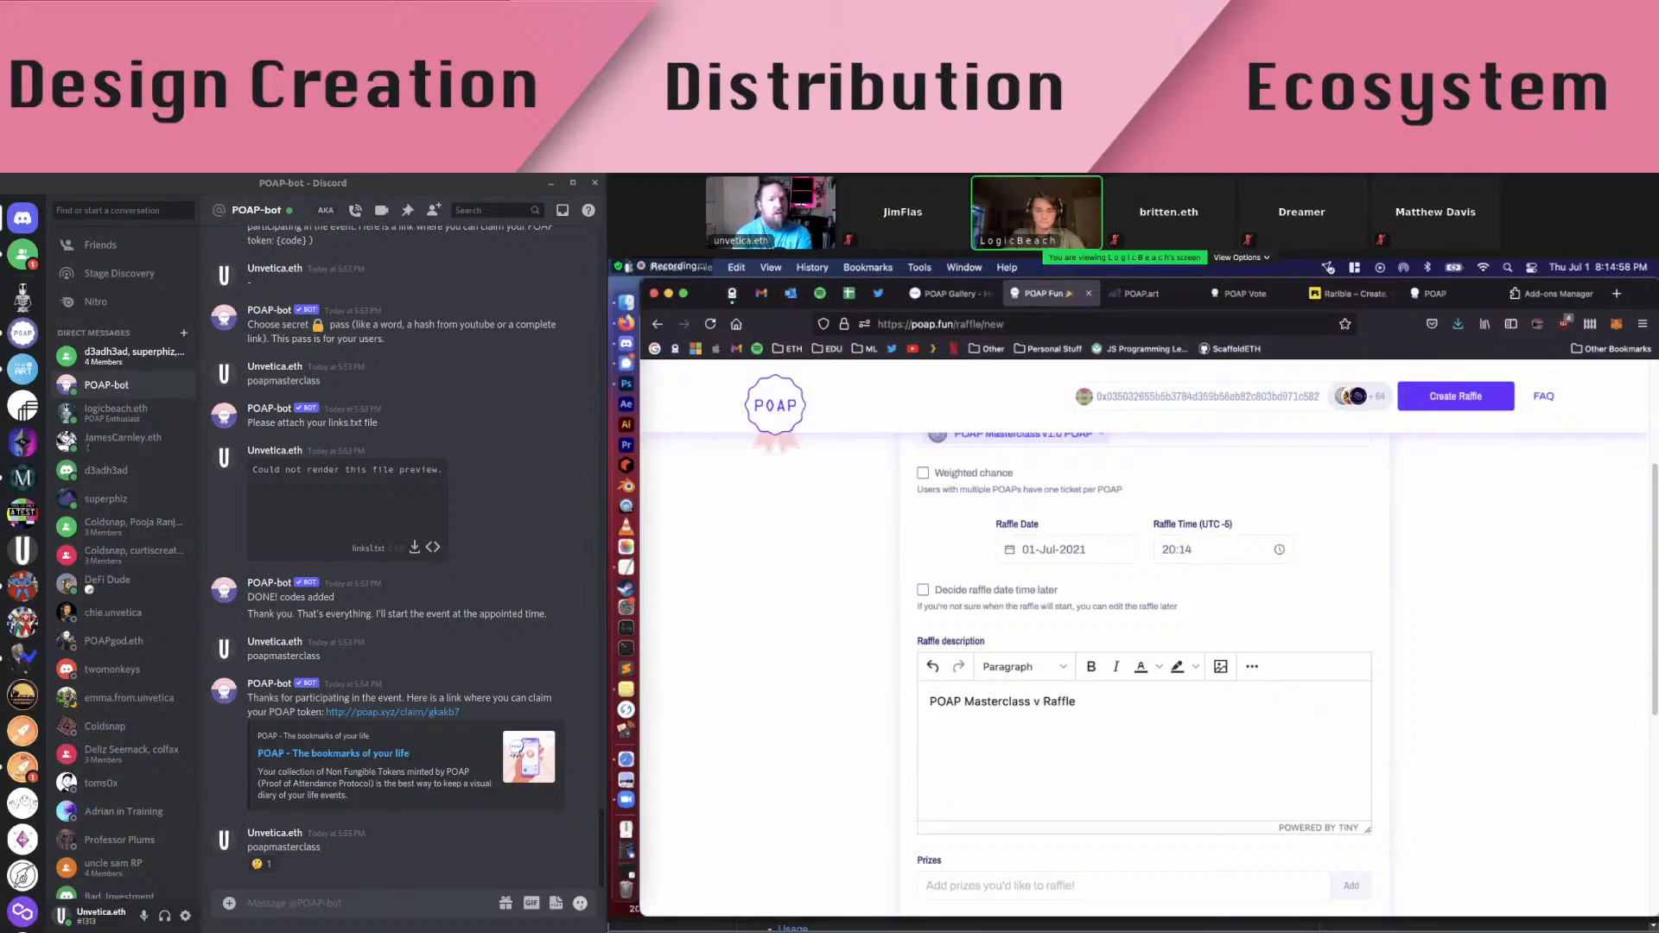
type("1.0")
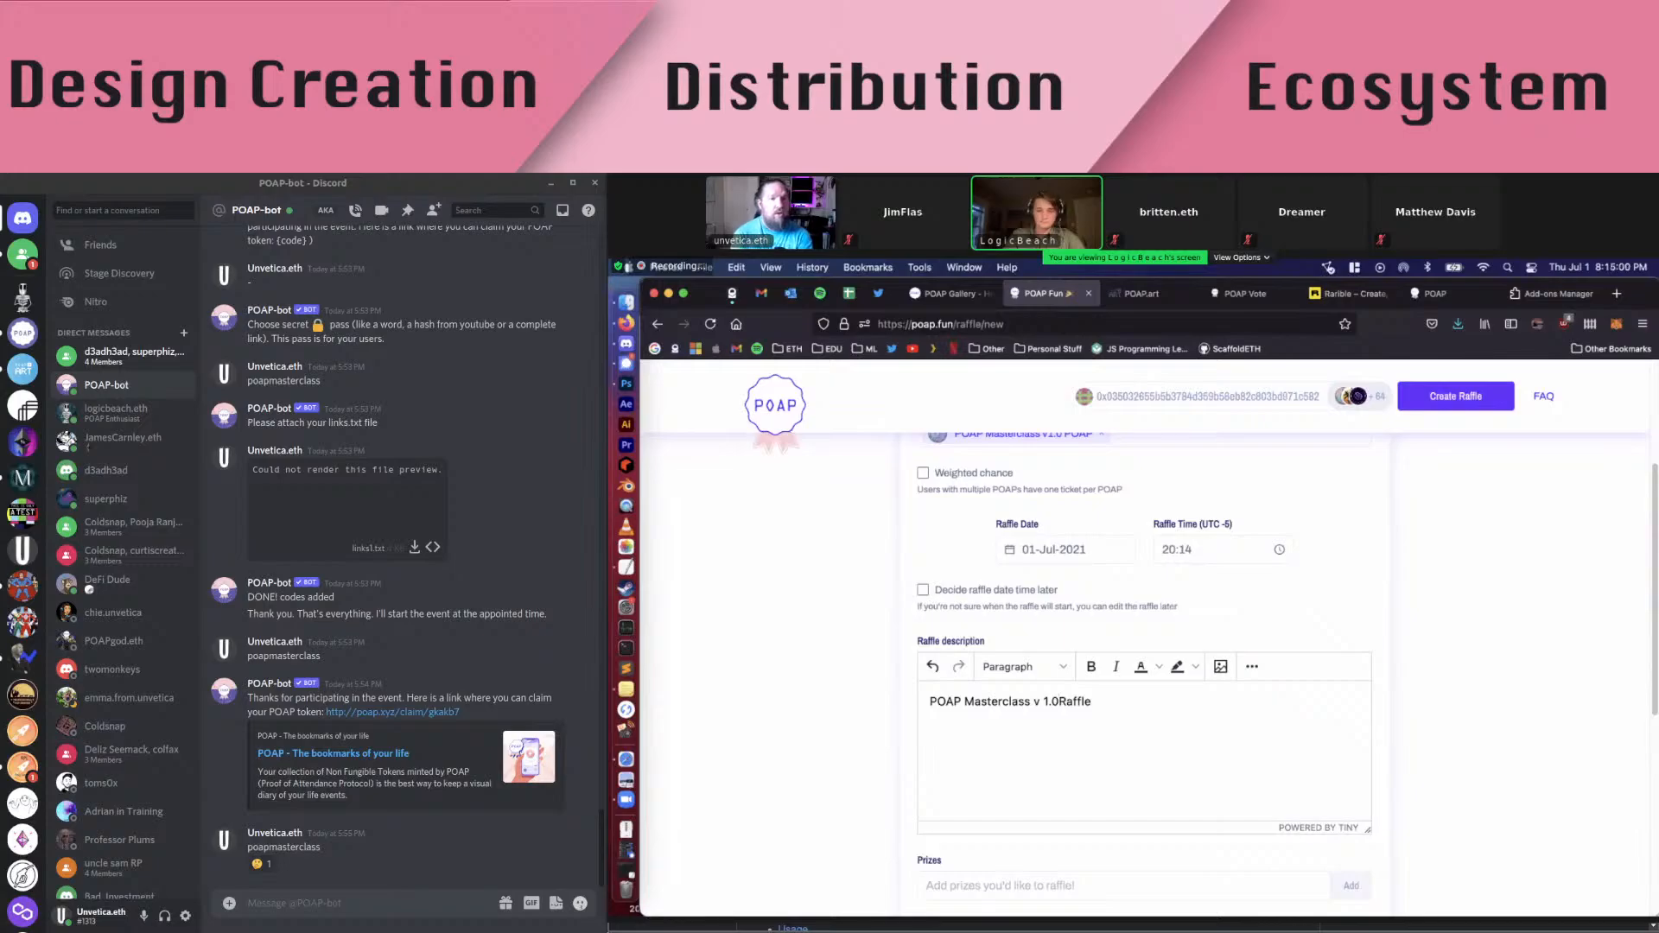
key("Right")
key("Right")
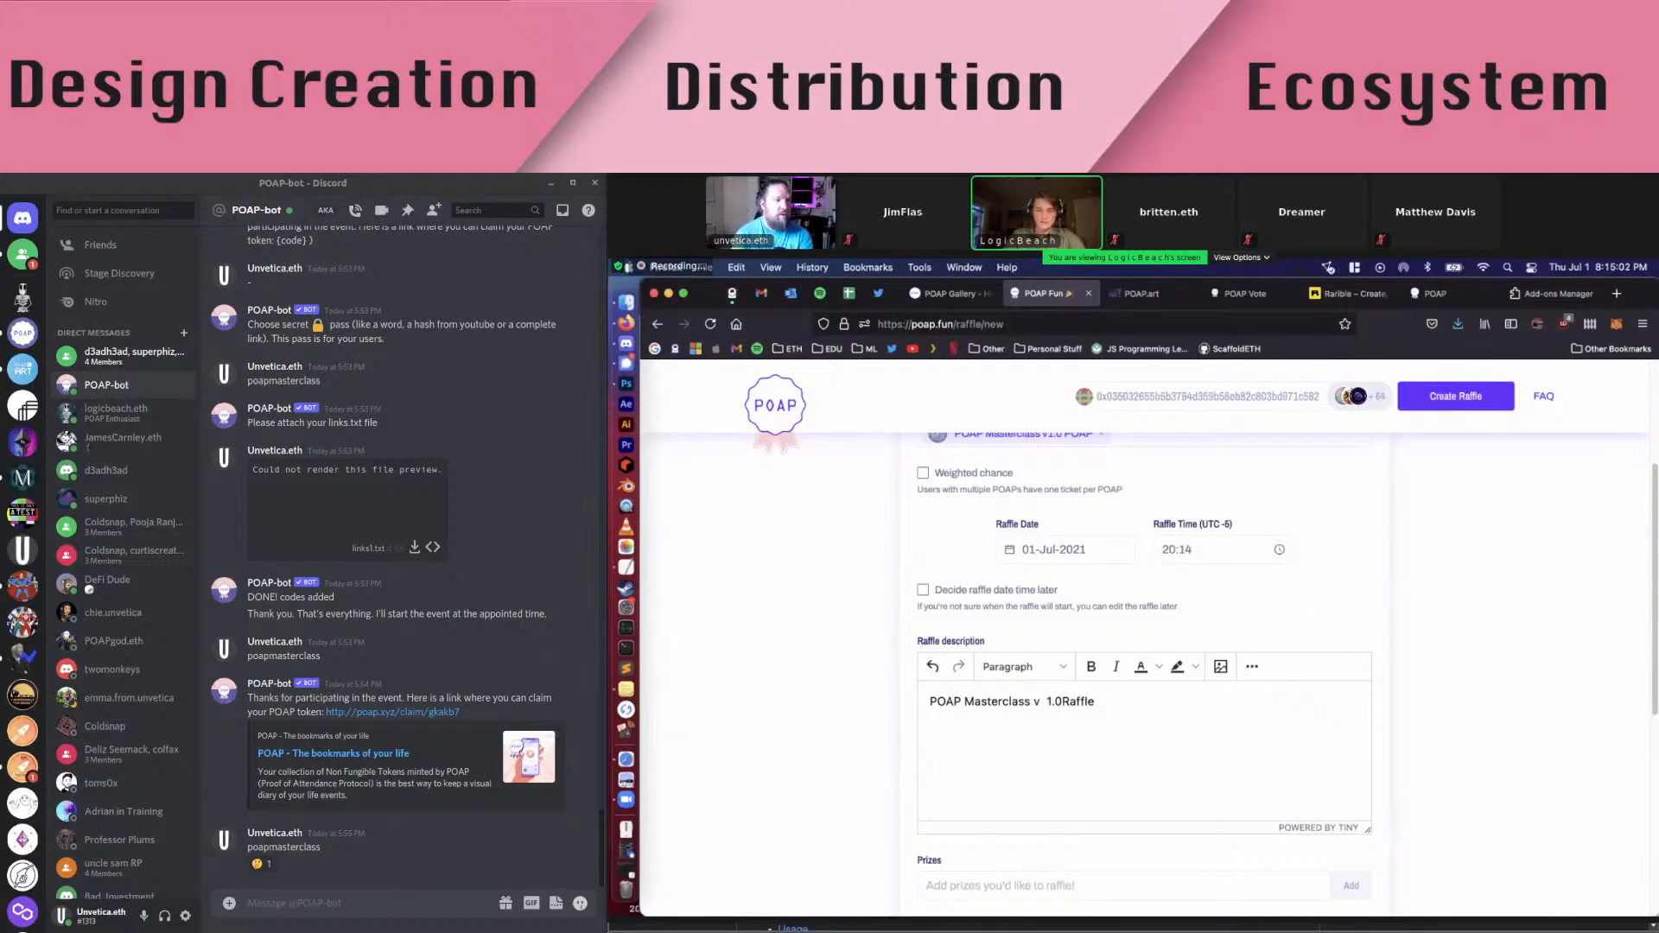
key("Left")
key("Left")
key("BackSpace")
key("BackSpace")
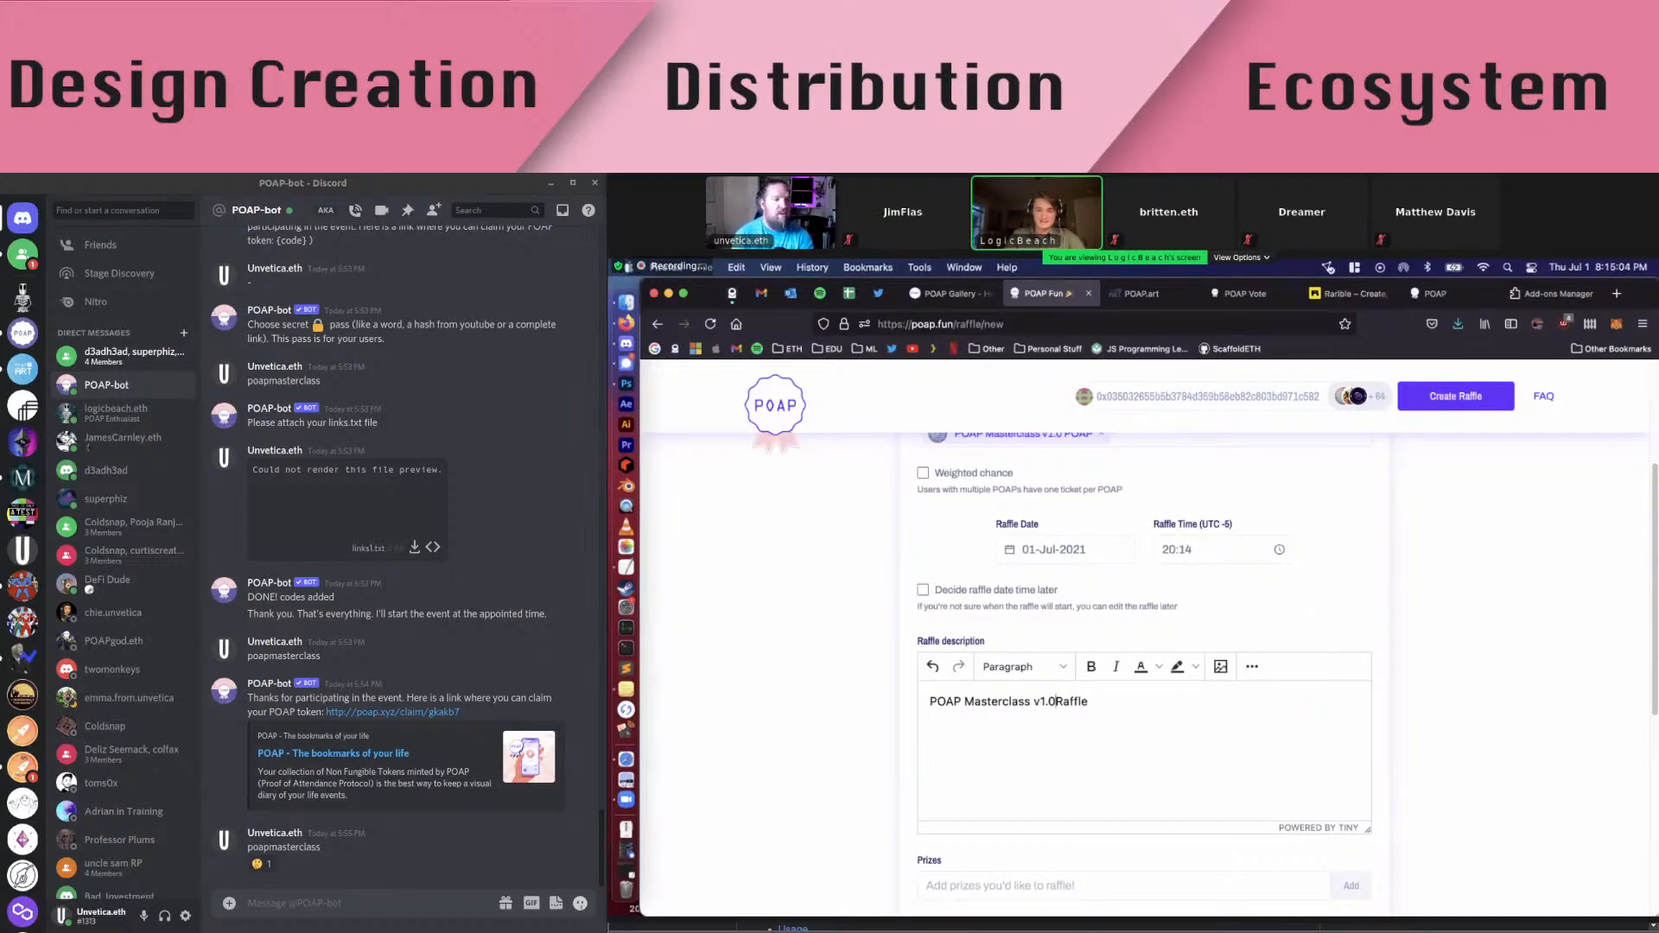
type("Raffle fo")
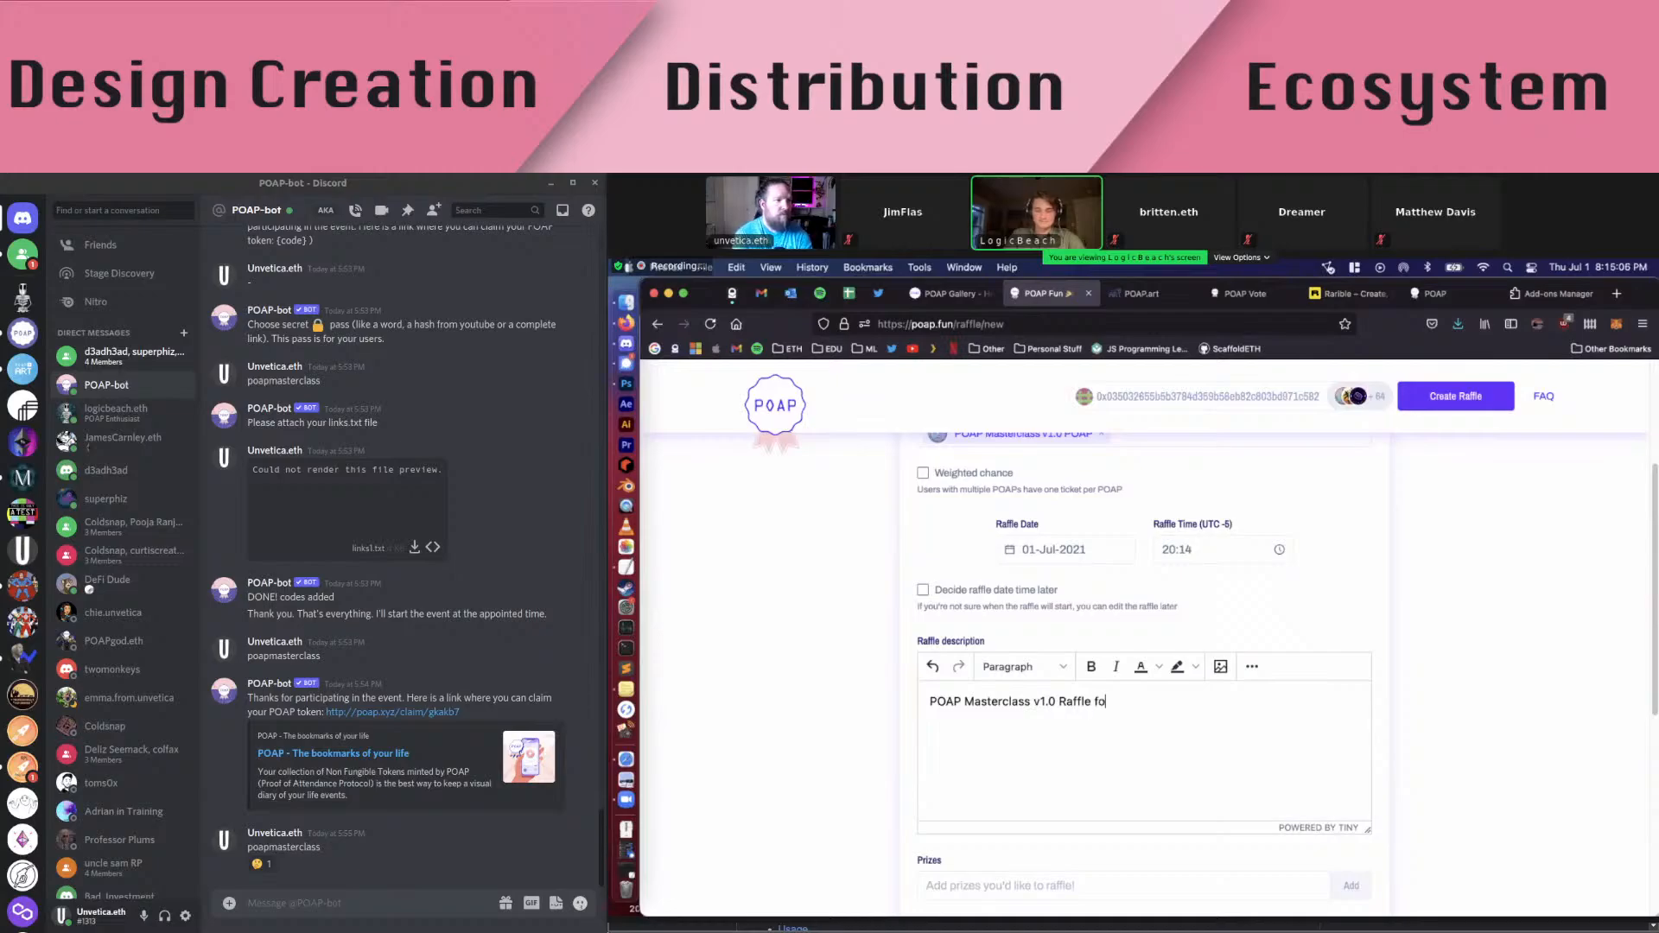
type("r")
type(" a price")
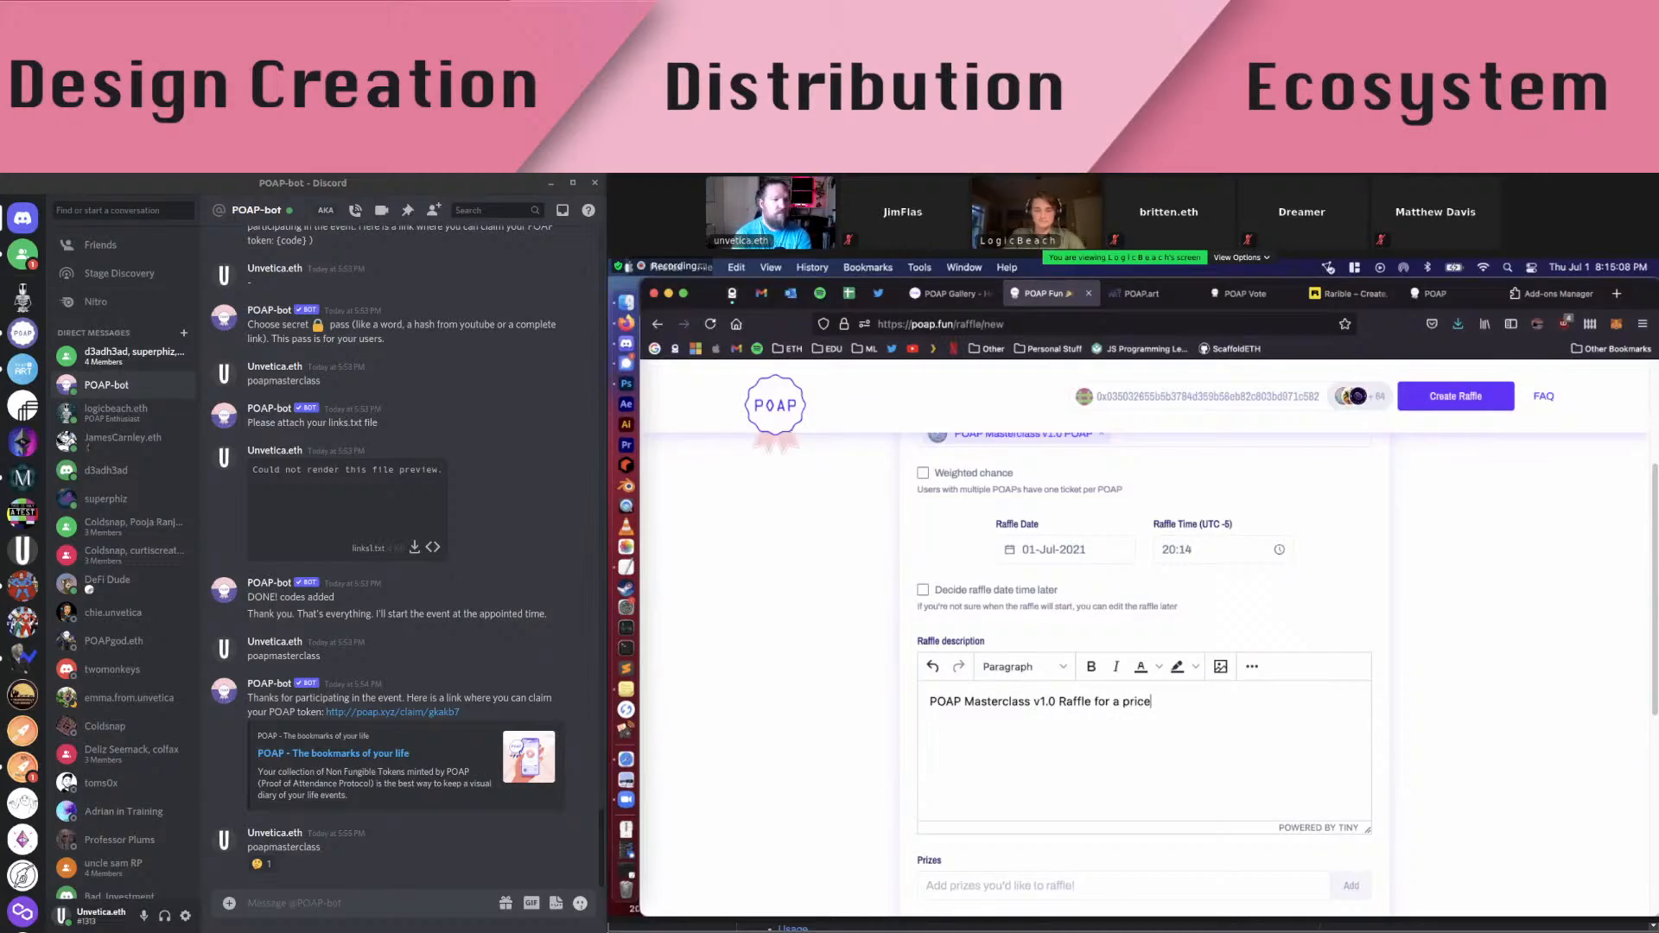
type("less")
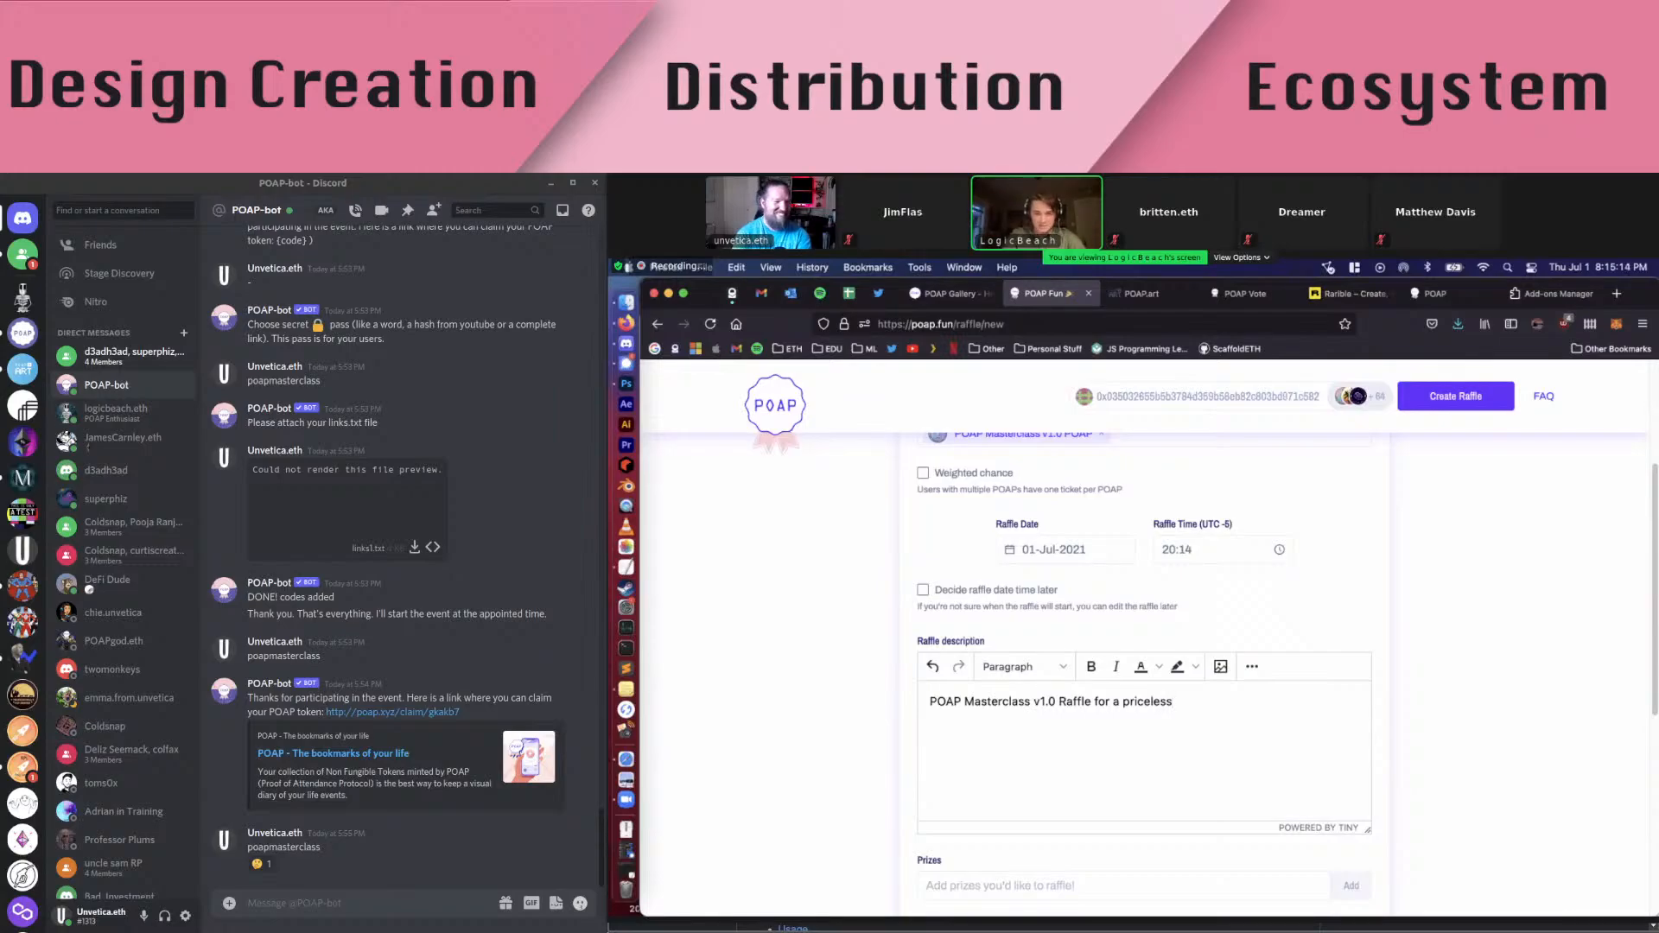
type("NFT")
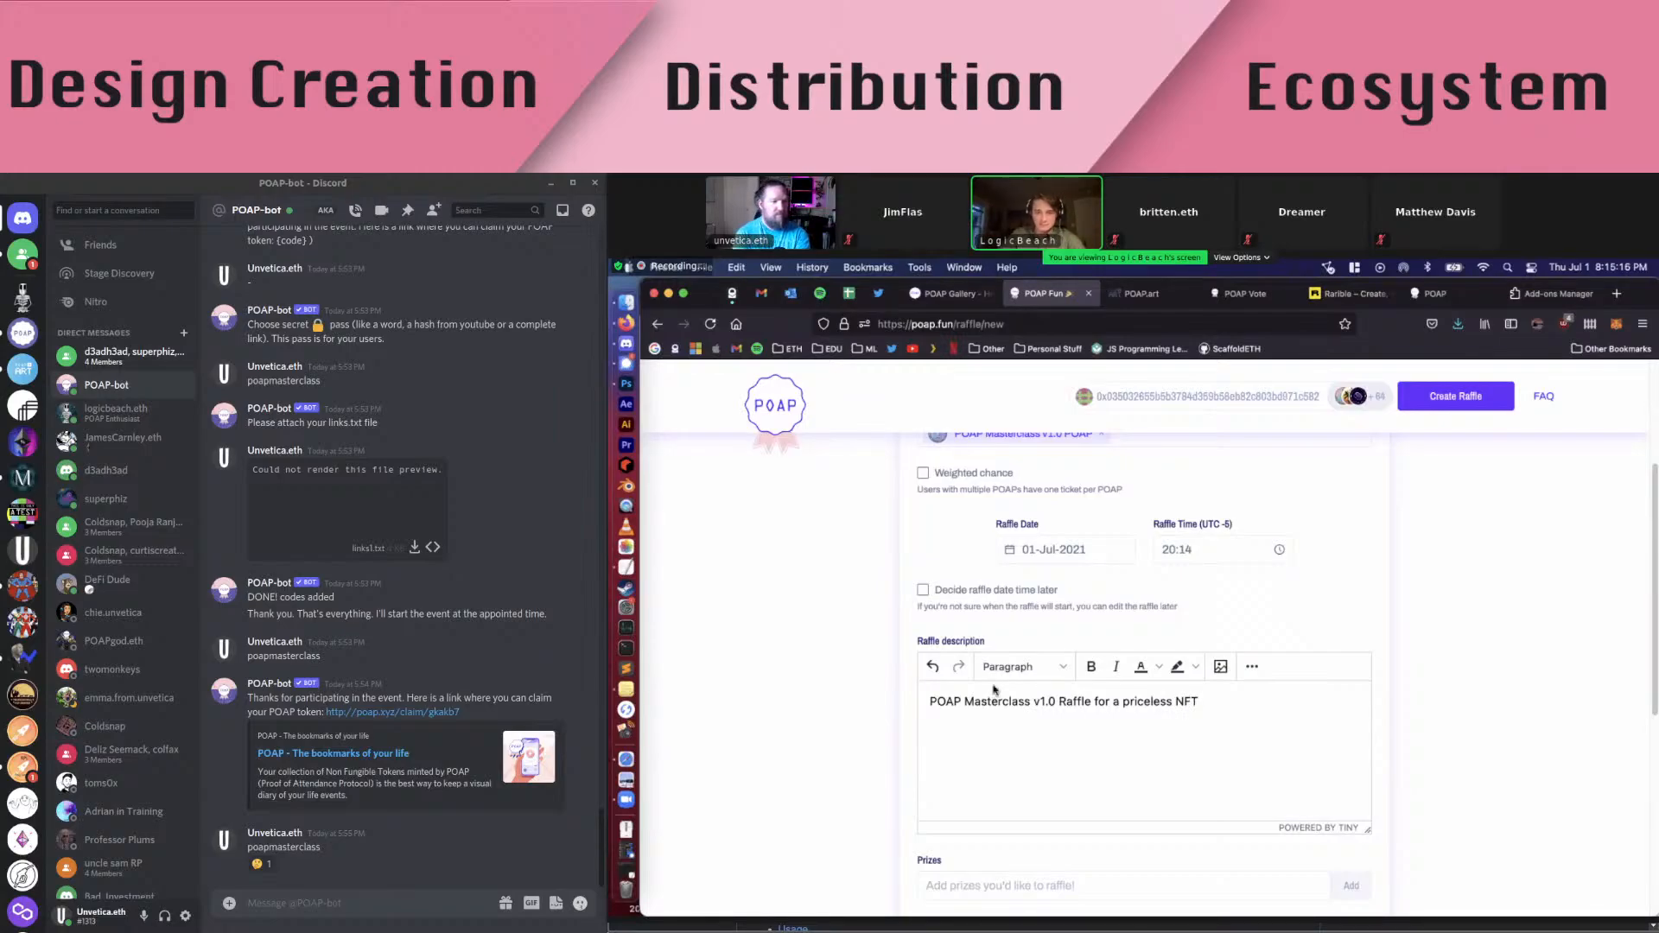
Change the raffle minutes from 14 to 44 and confirm the 20:44 time
left_click(1185, 550)
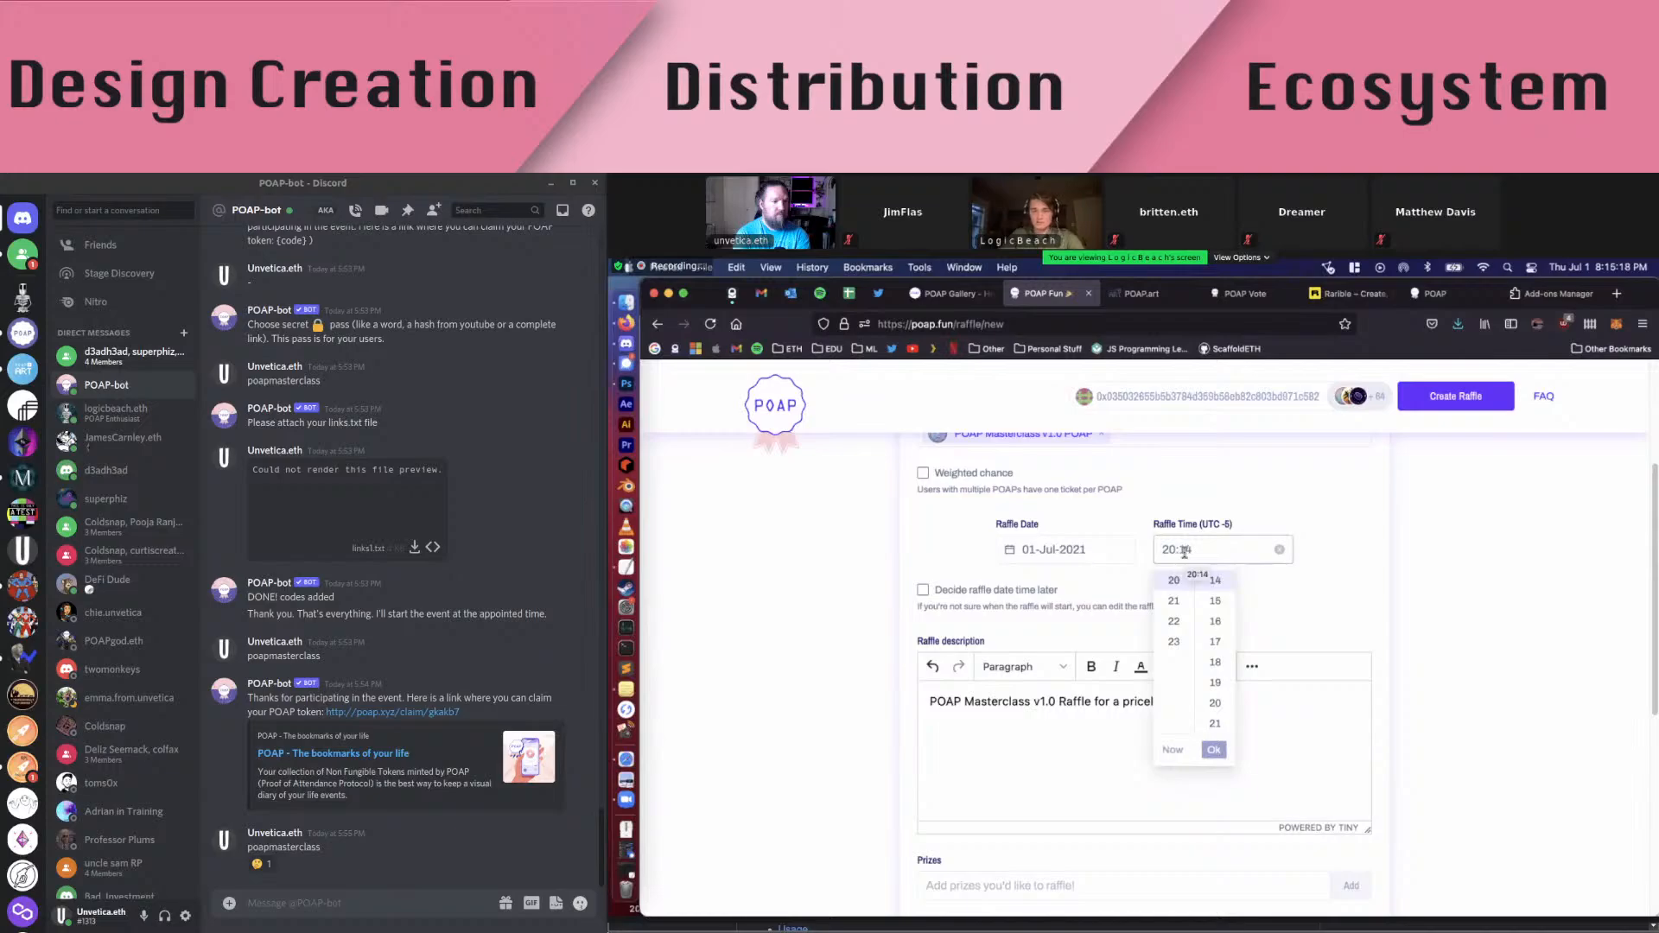
key("BackSpace")
type("4")
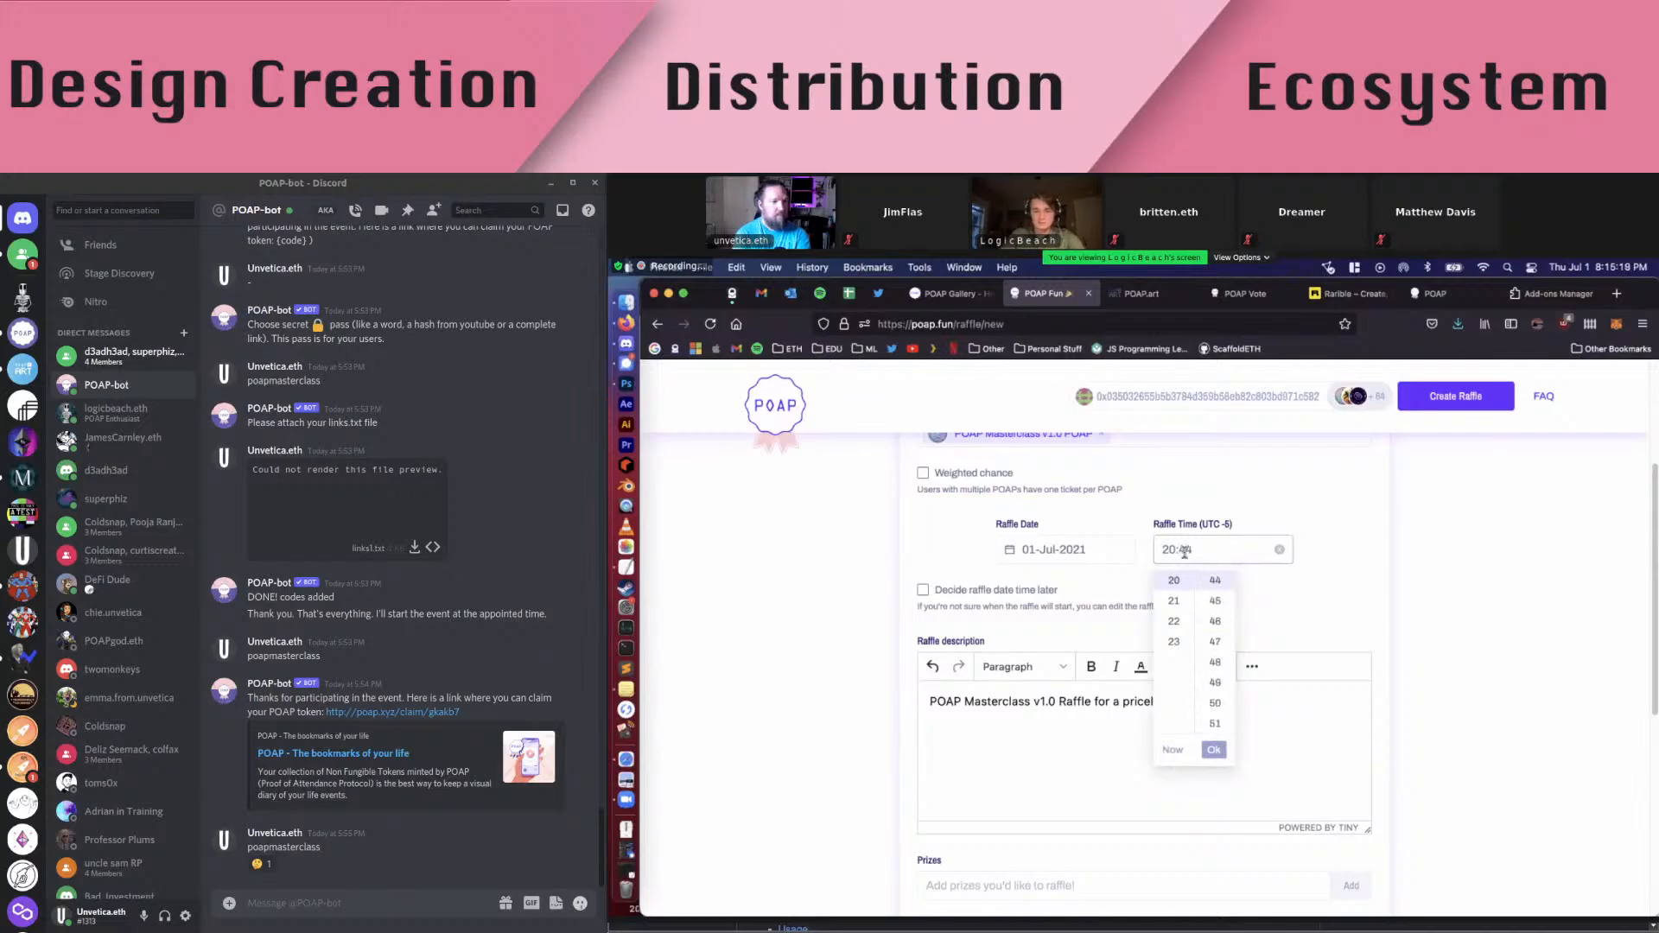
left_click(1215, 750)
scroll(1048, 601, "up", 3)
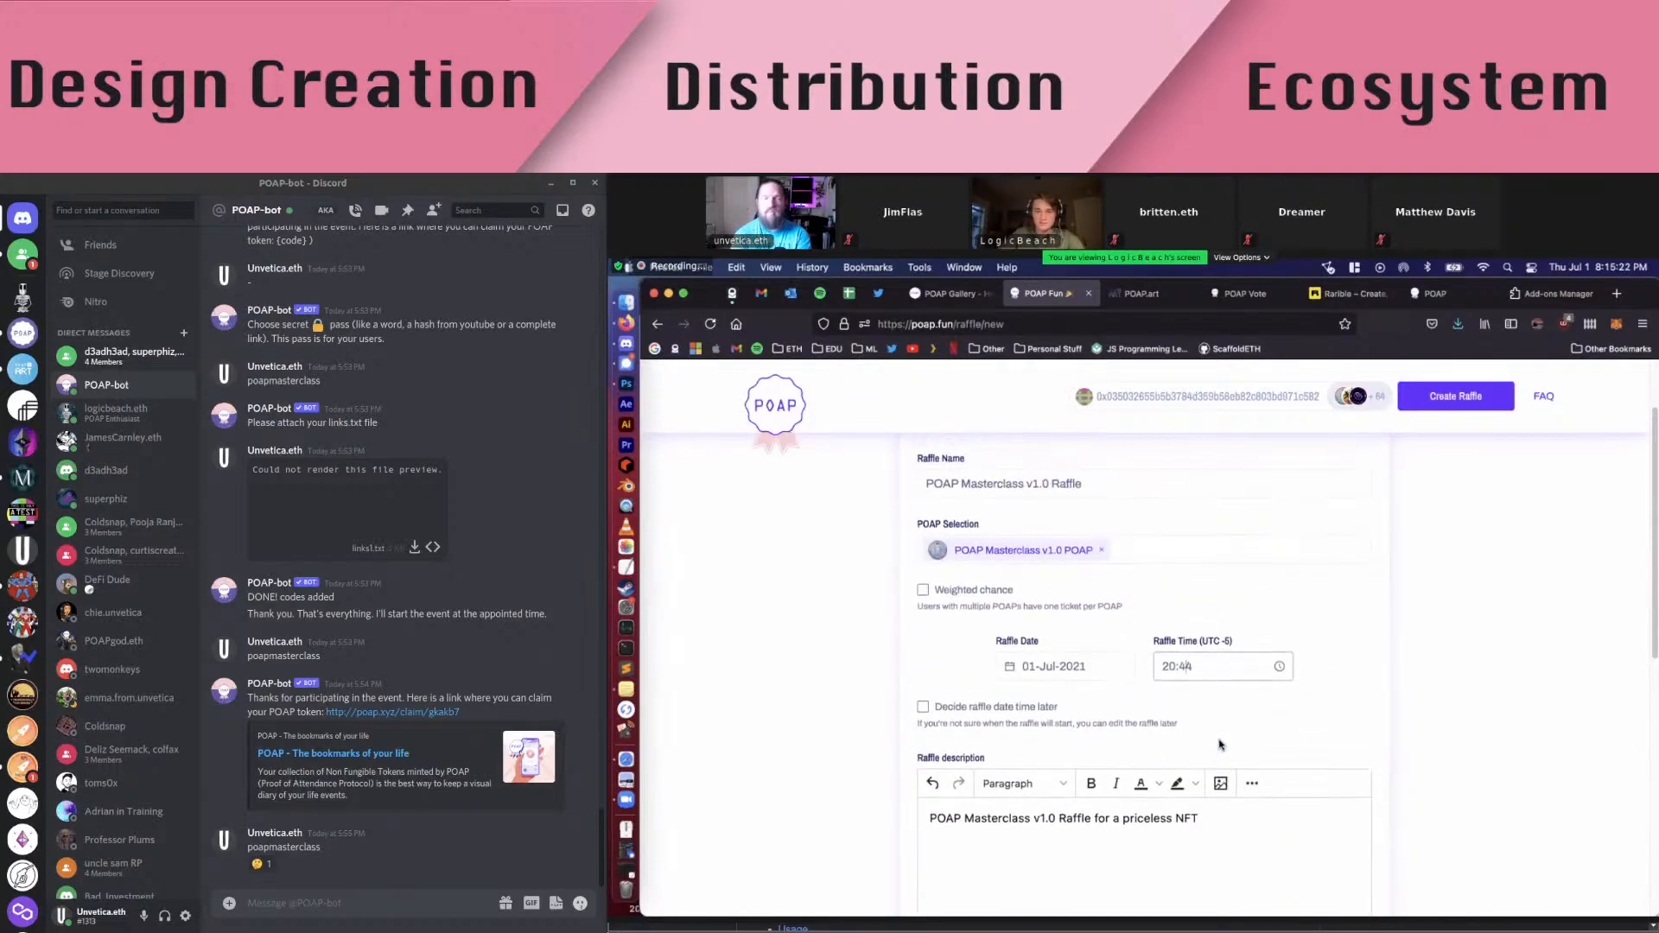
scroll(1048, 601, "up", 1)
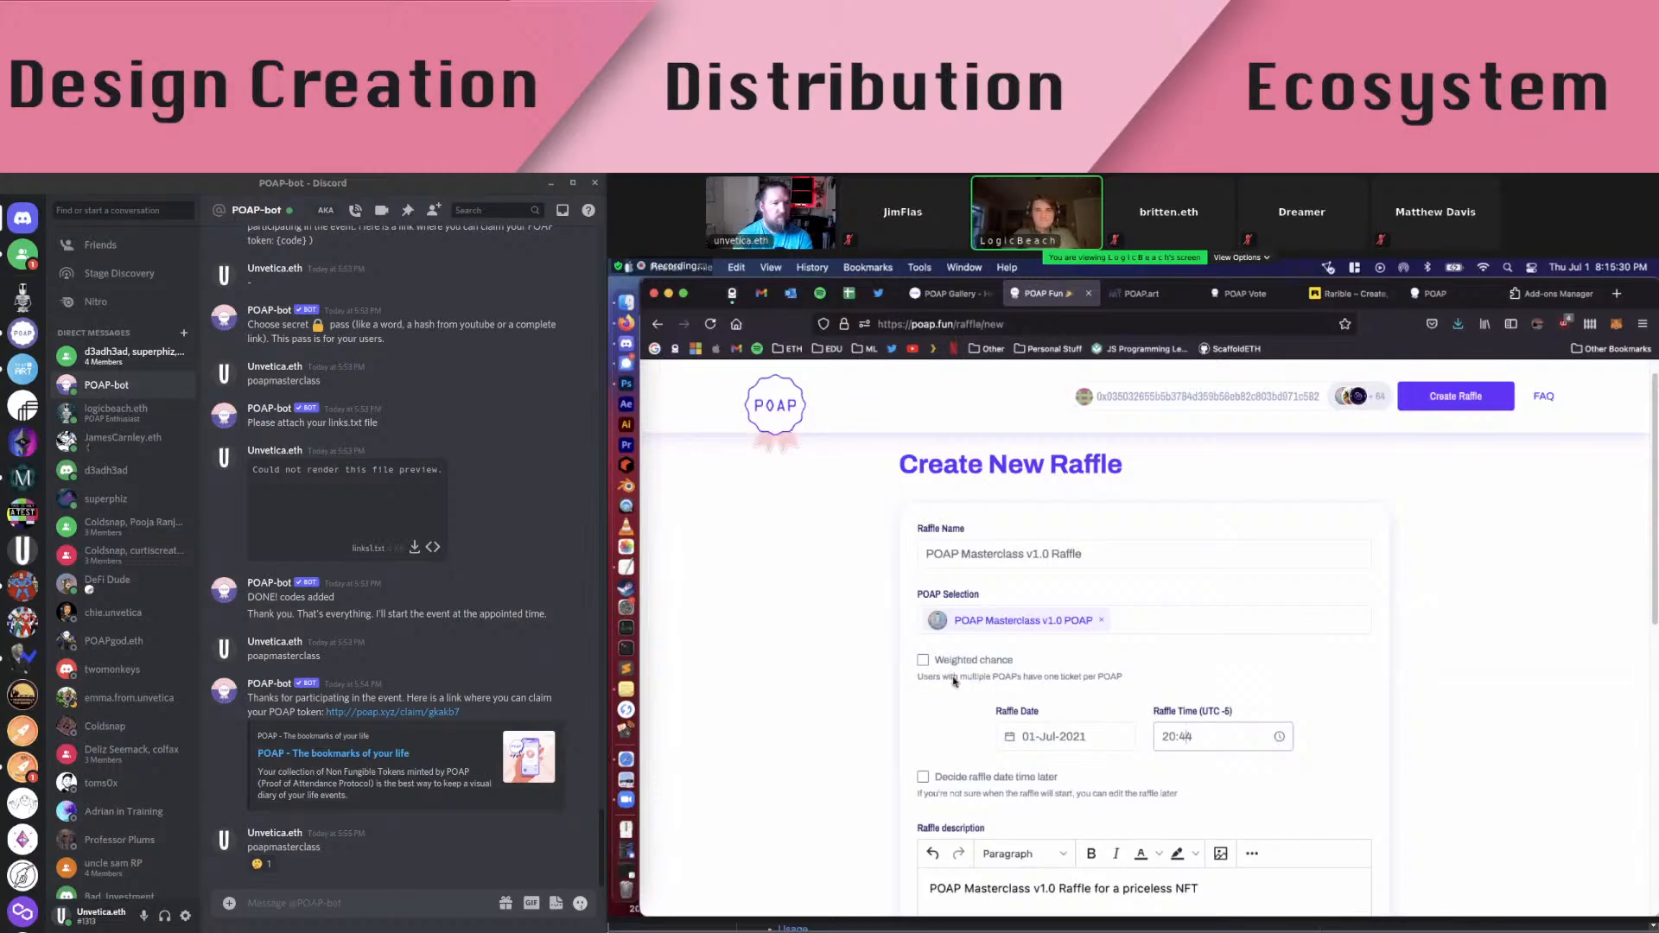
Open and close the POAP Selection list without changes, then mute the microphone
left_click(1130, 623)
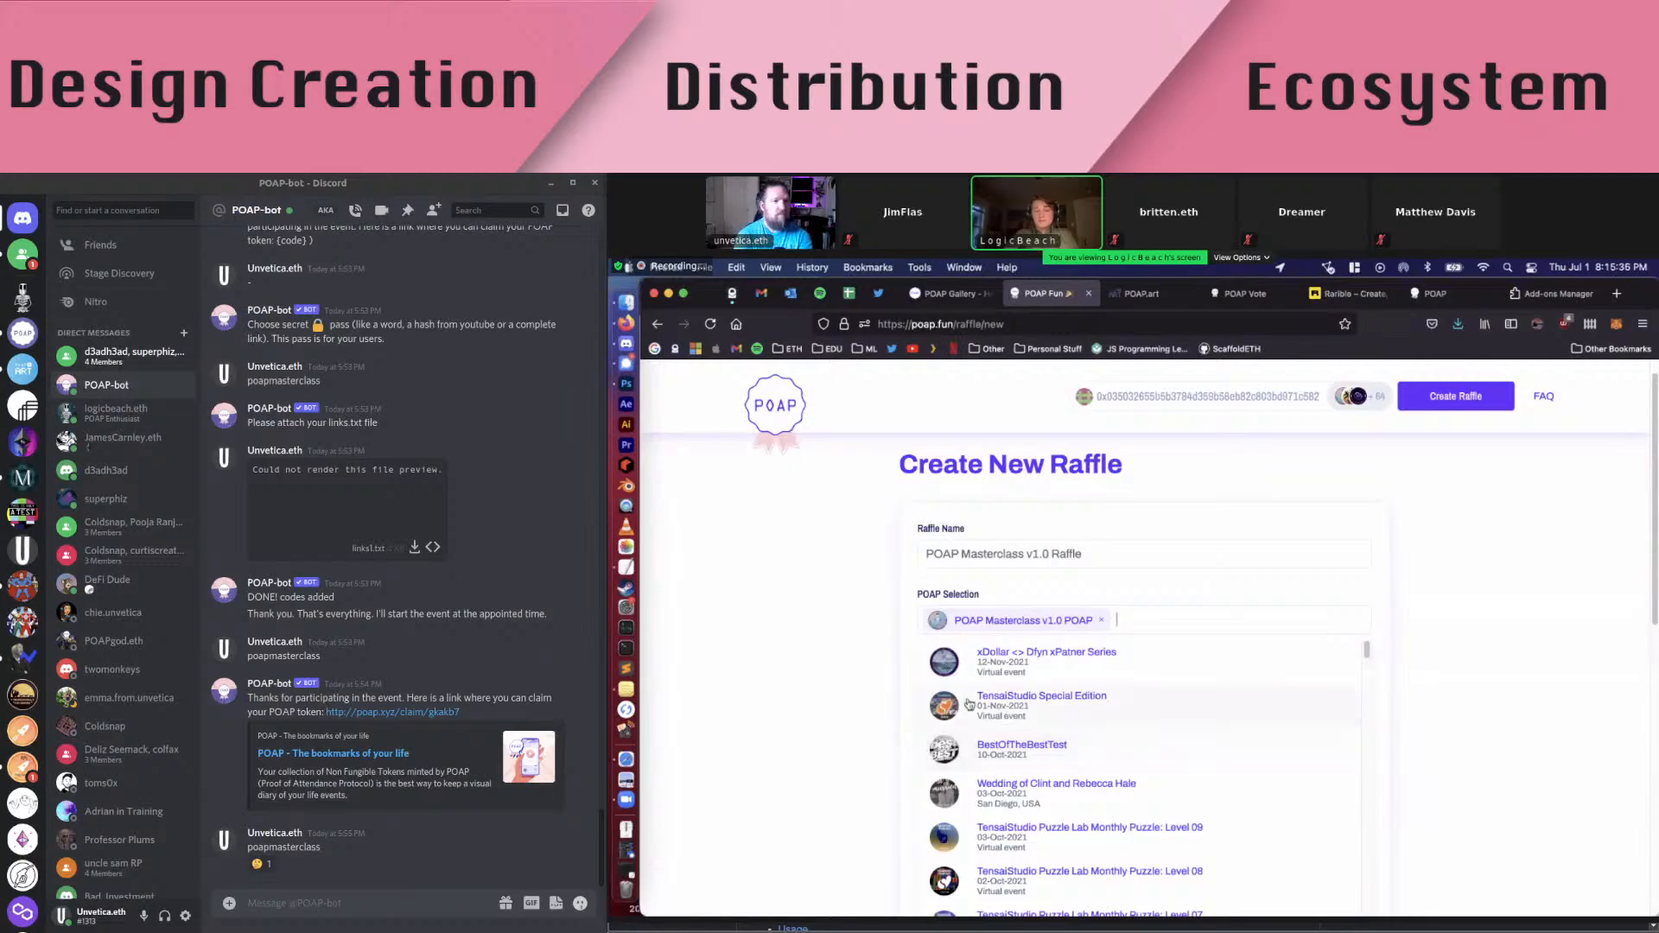
left_click(880, 672)
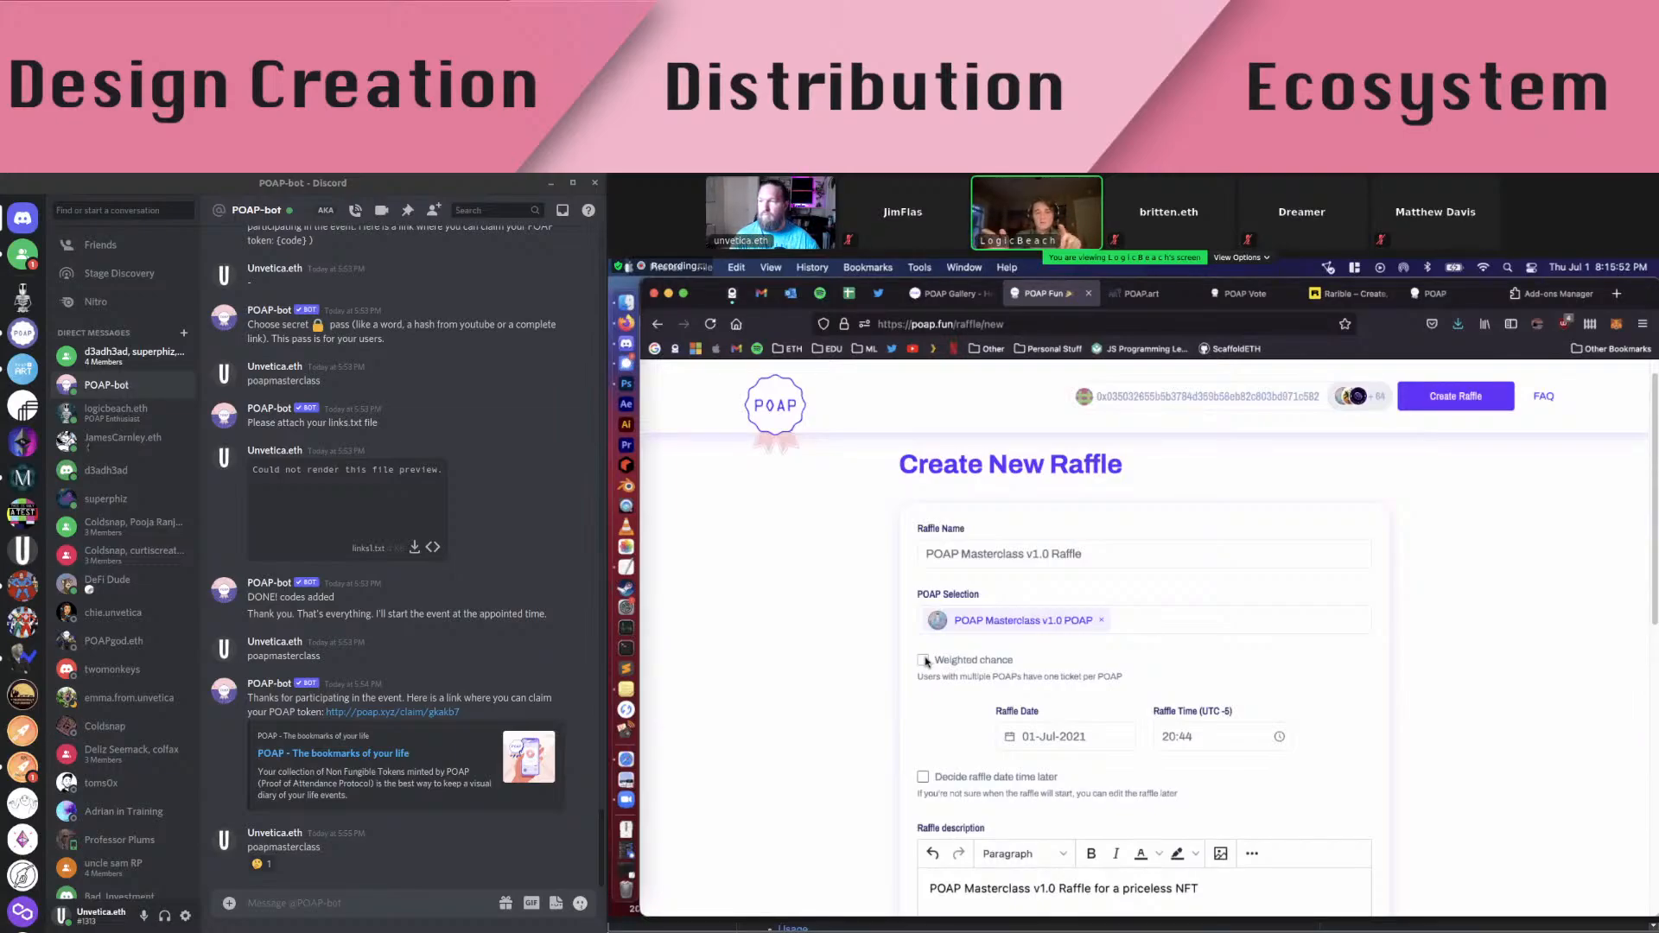
key("alt+a")
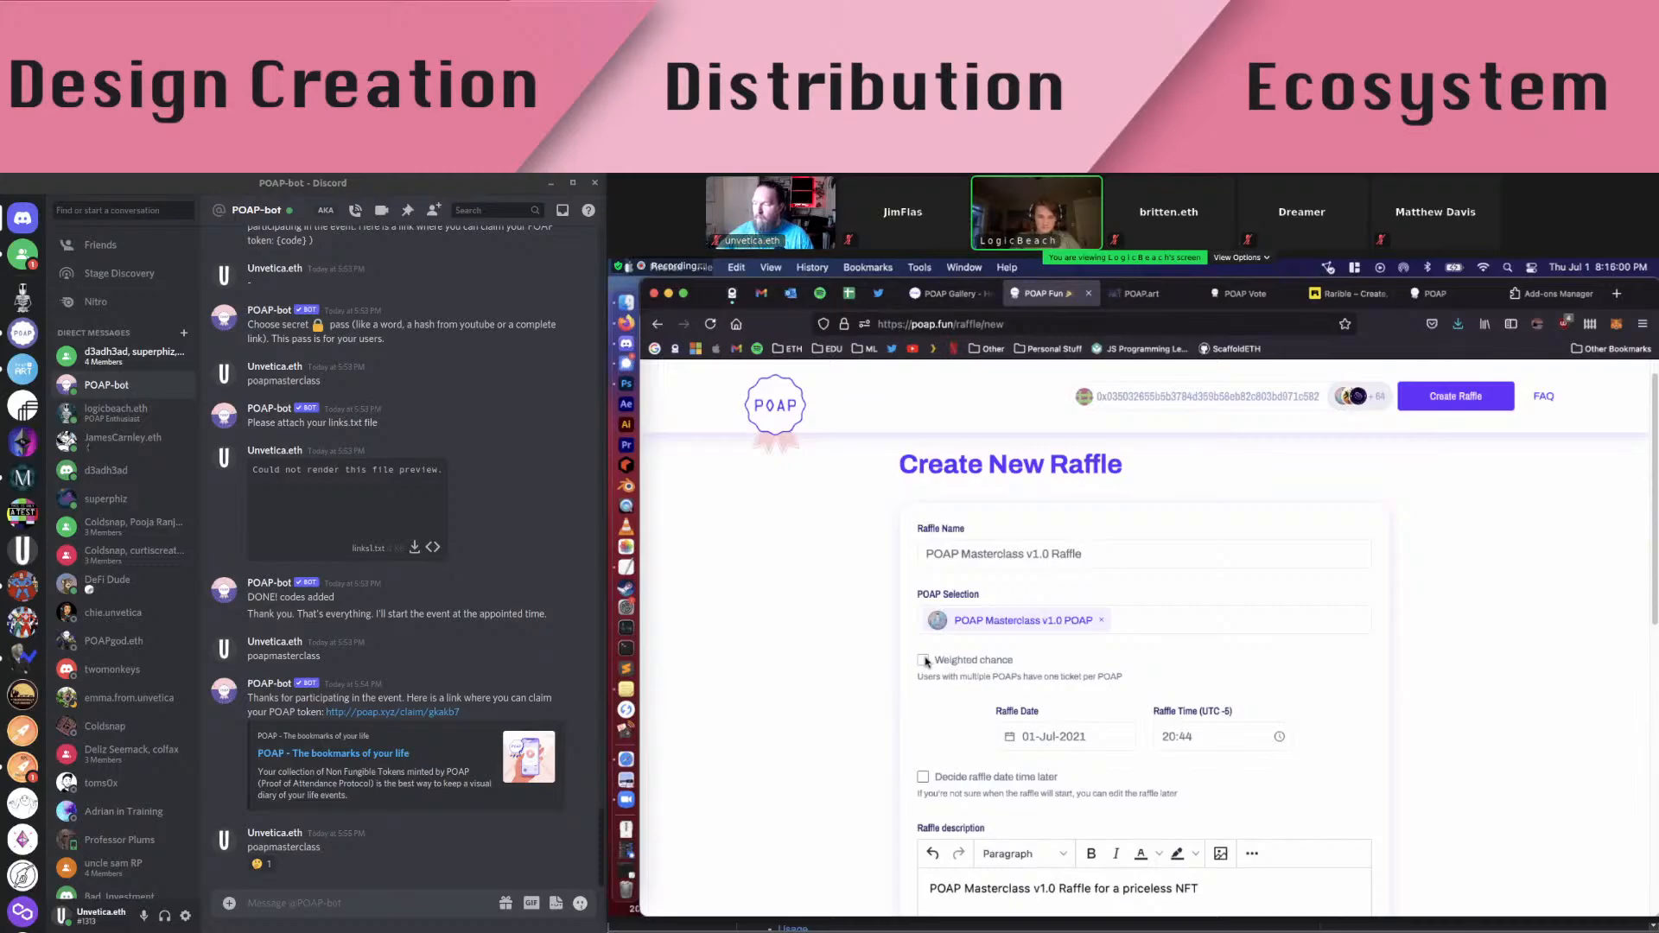
Add a full stop after 'NFT' in the description and bring the Prizes field into view
scroll(892, 708, "down", 2)
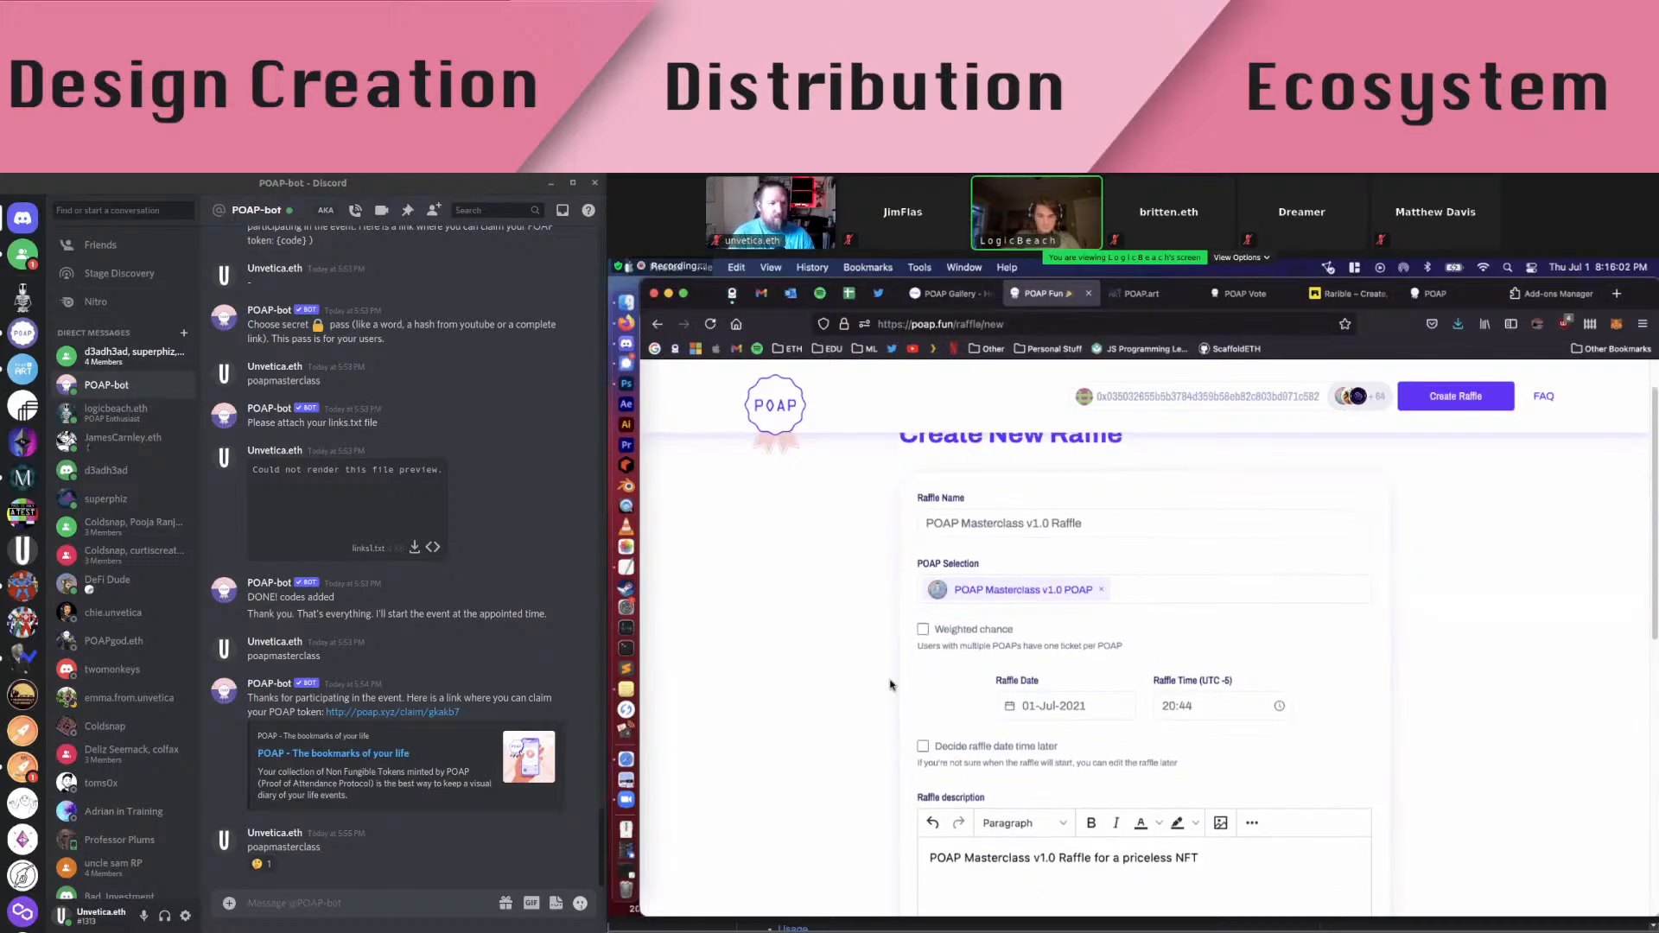
scroll(907, 631, "up", 2)
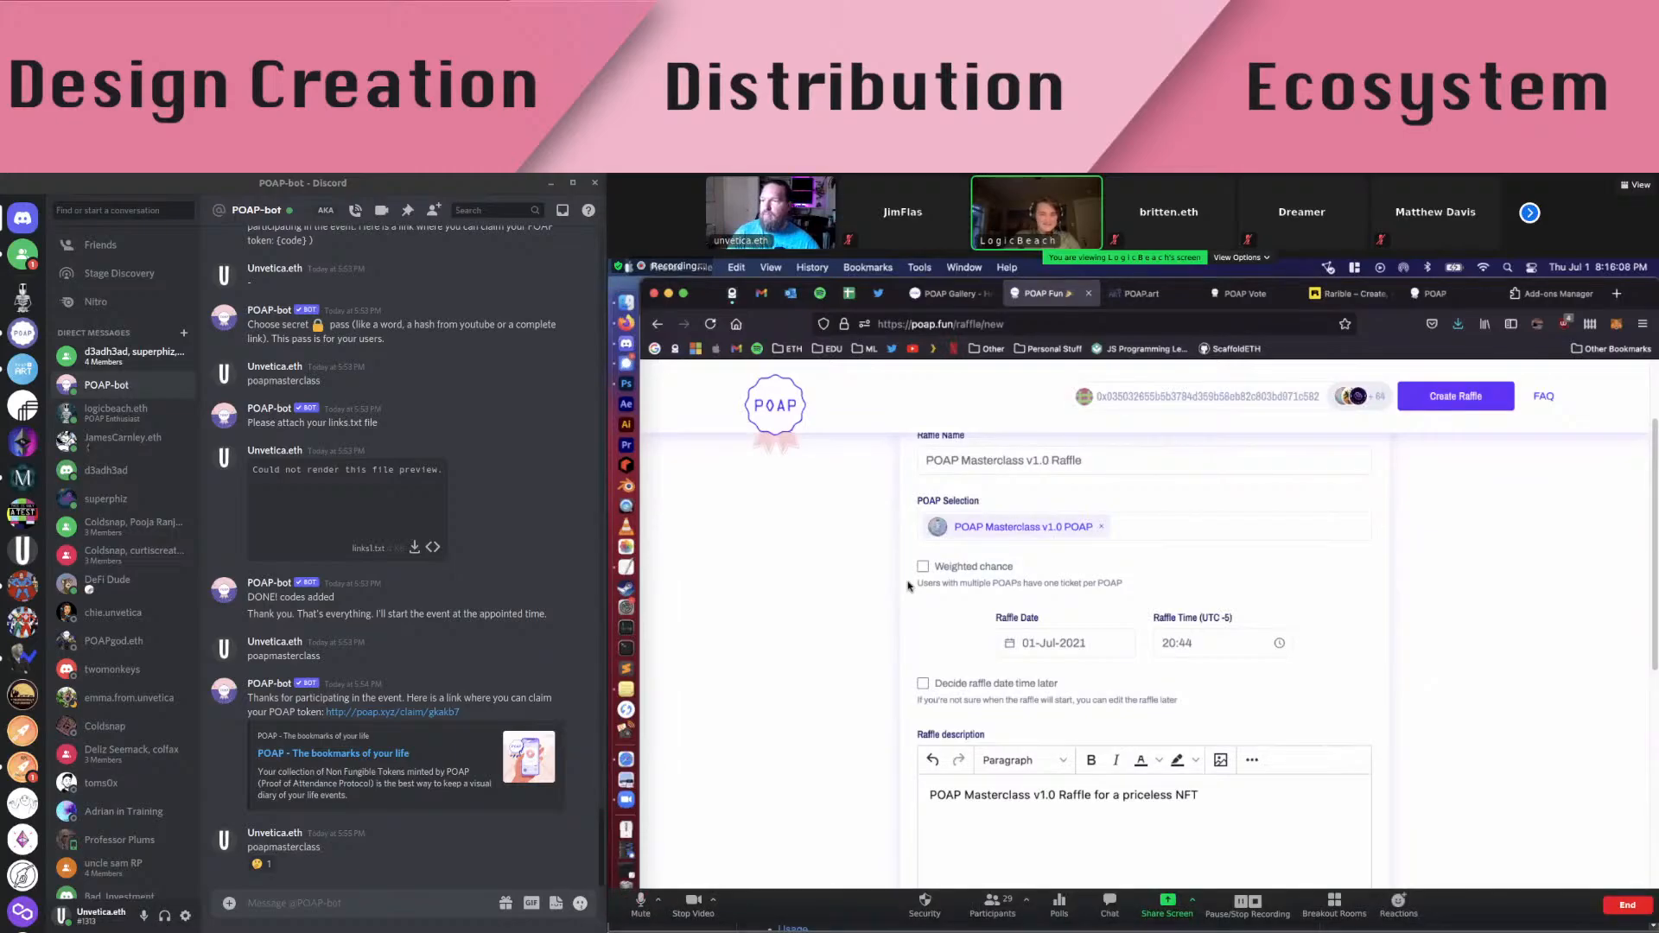
scroll(908, 586, "down", 1)
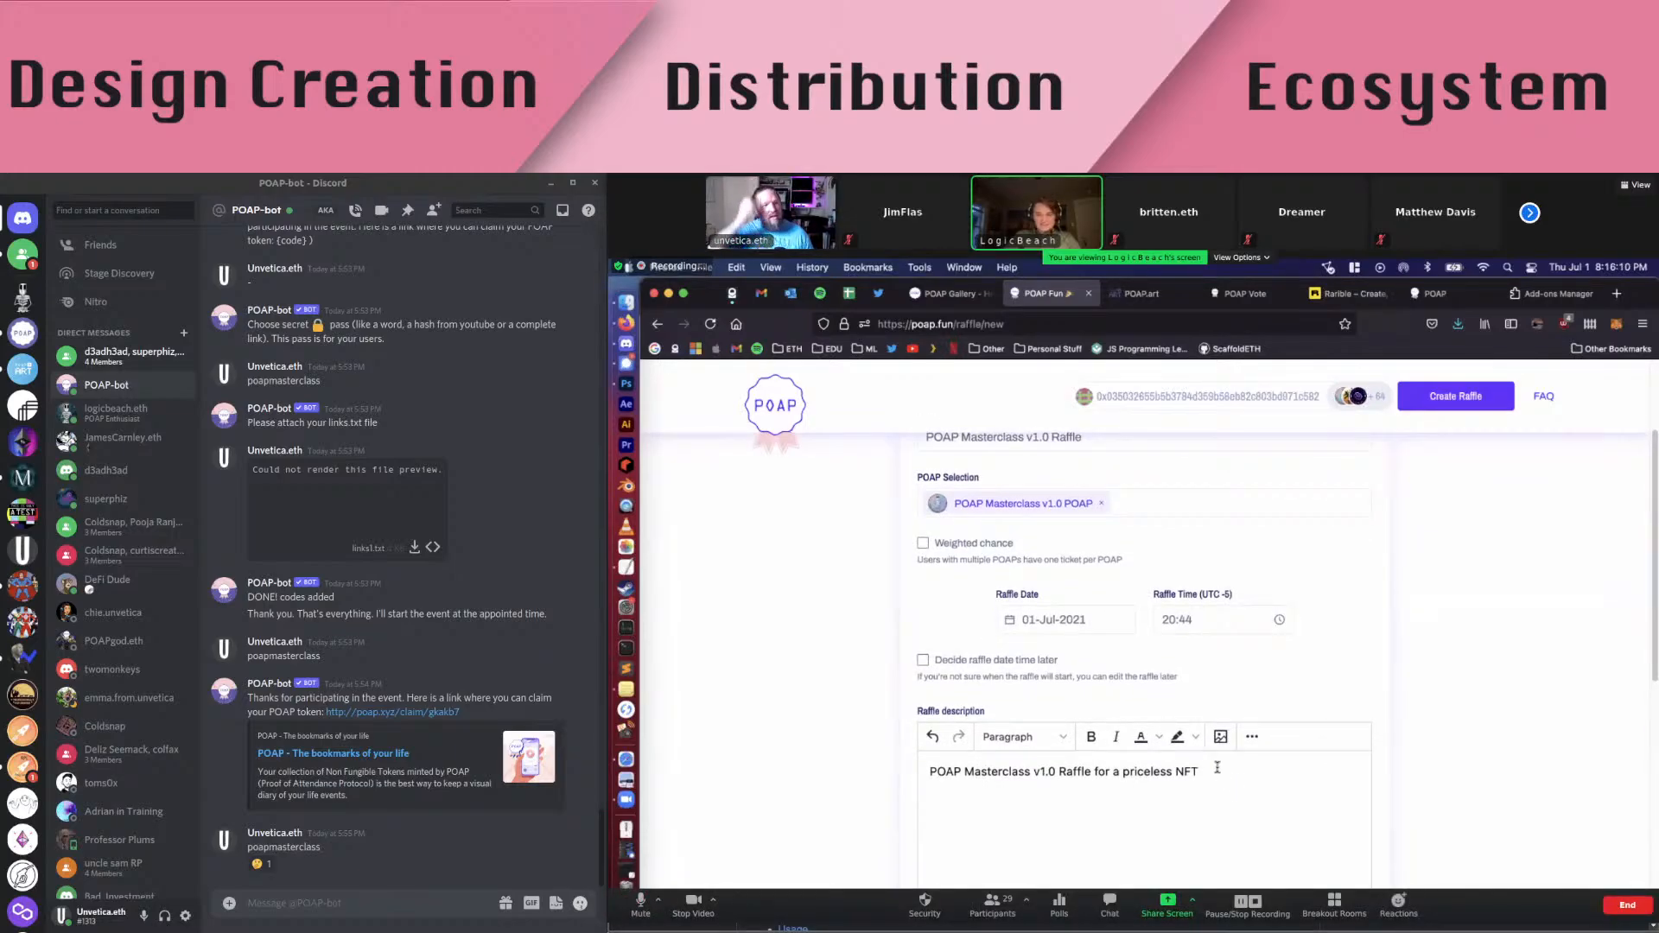
type(".")
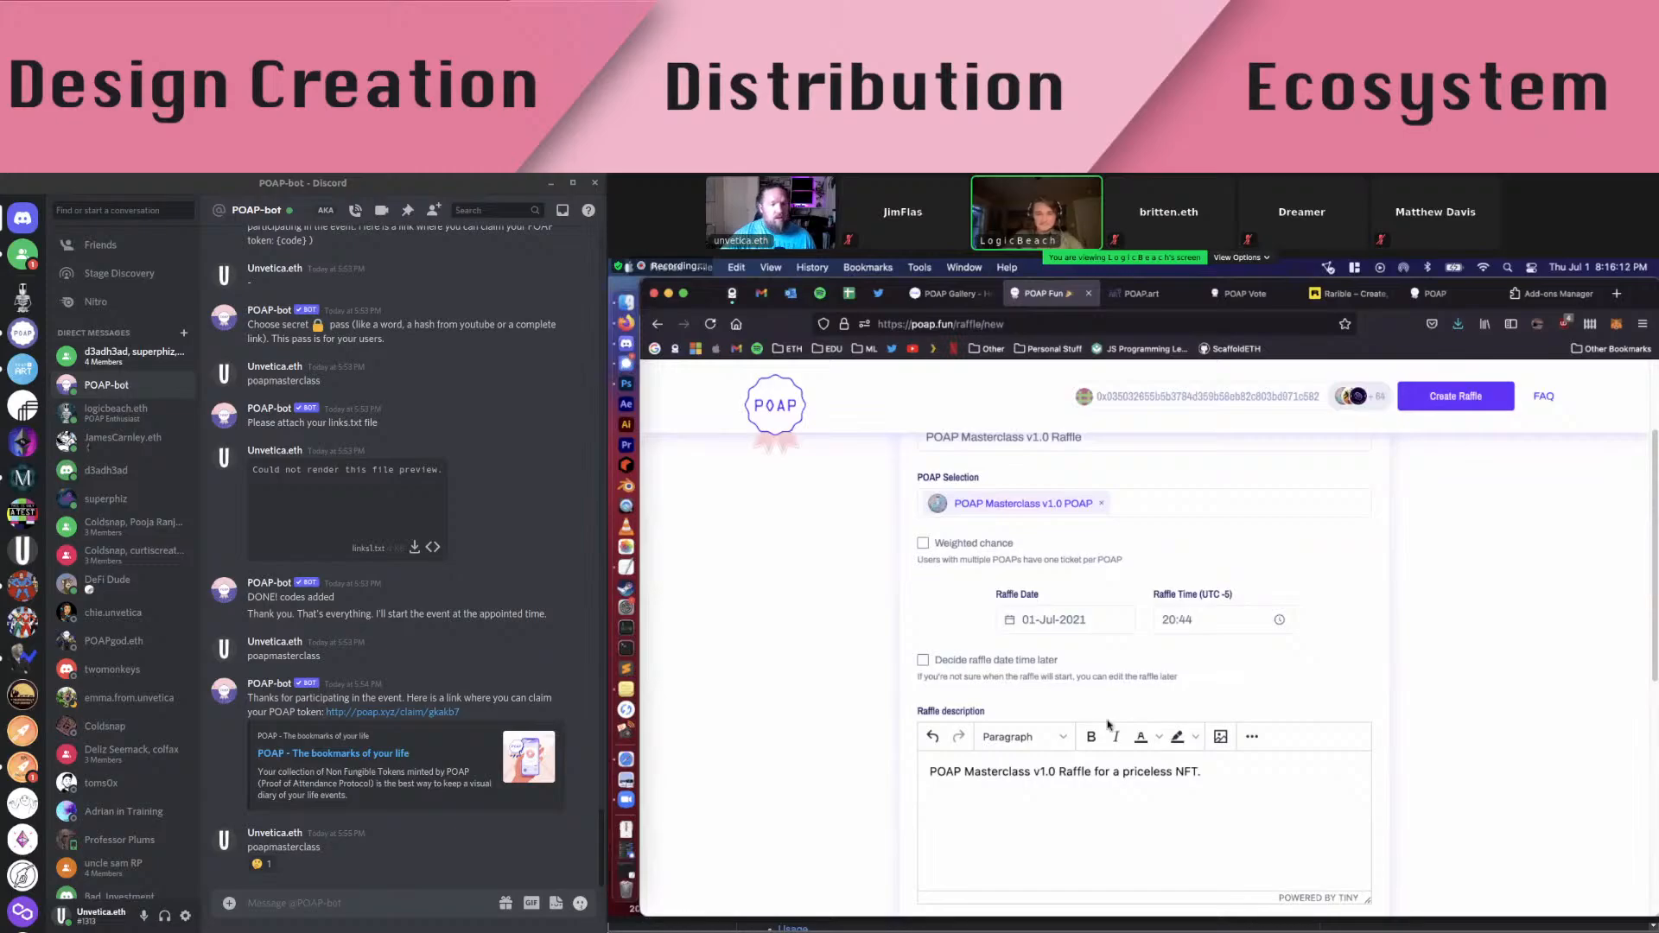
scroll(903, 661, "up", 3)
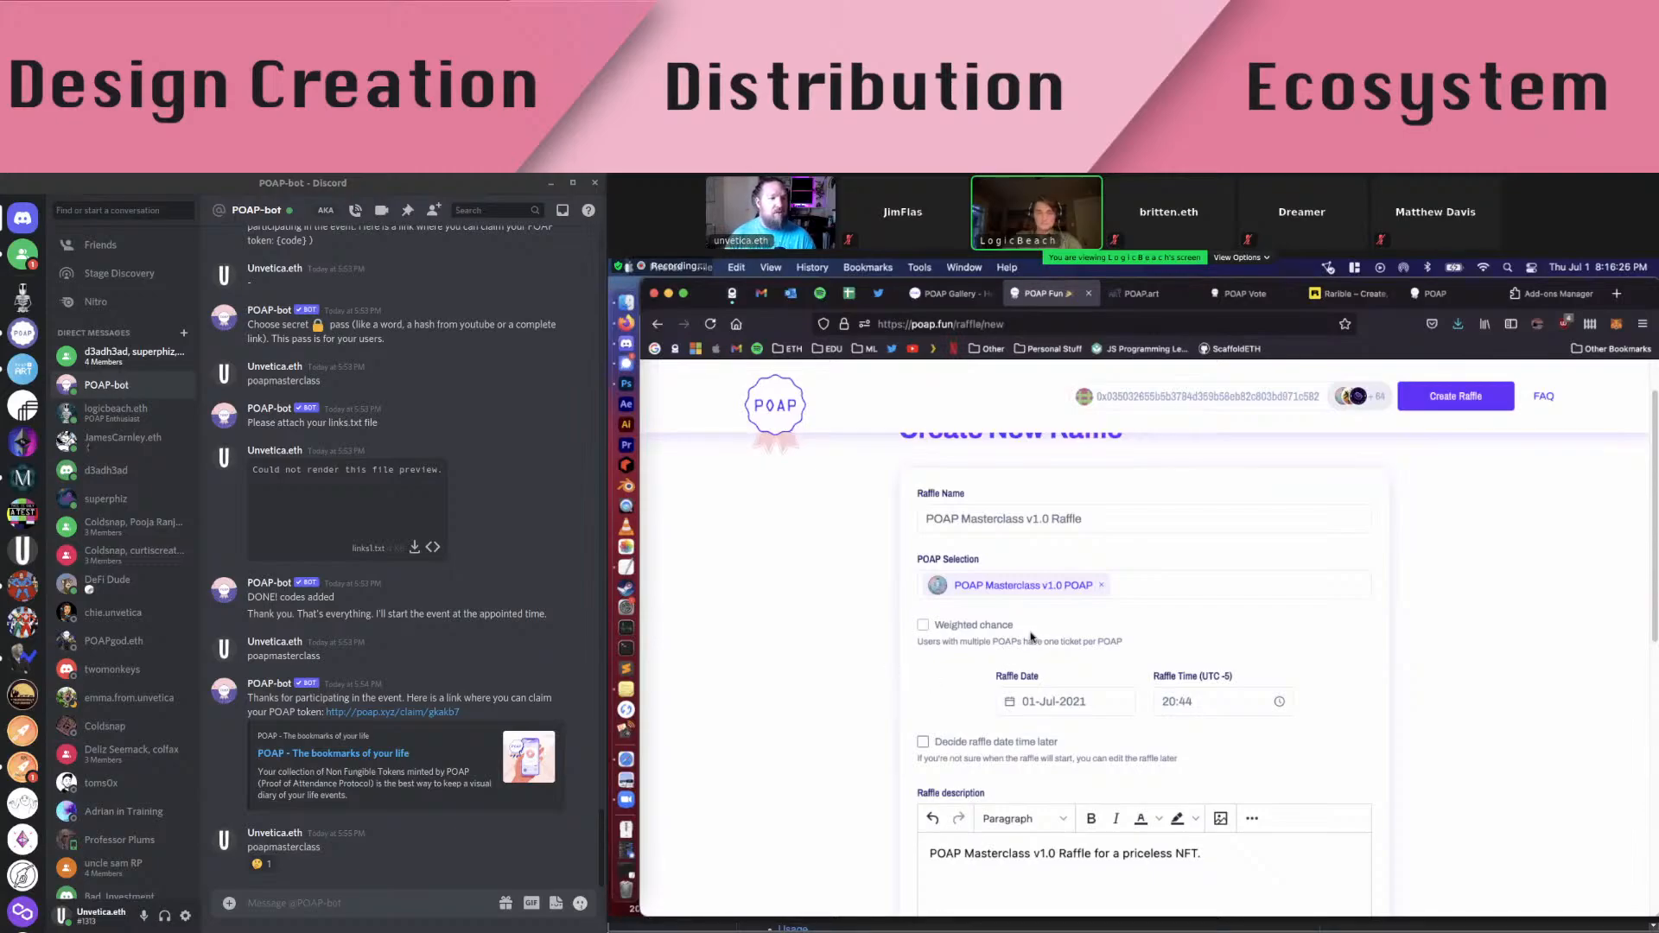
scroll(1393, 643, "down", 5)
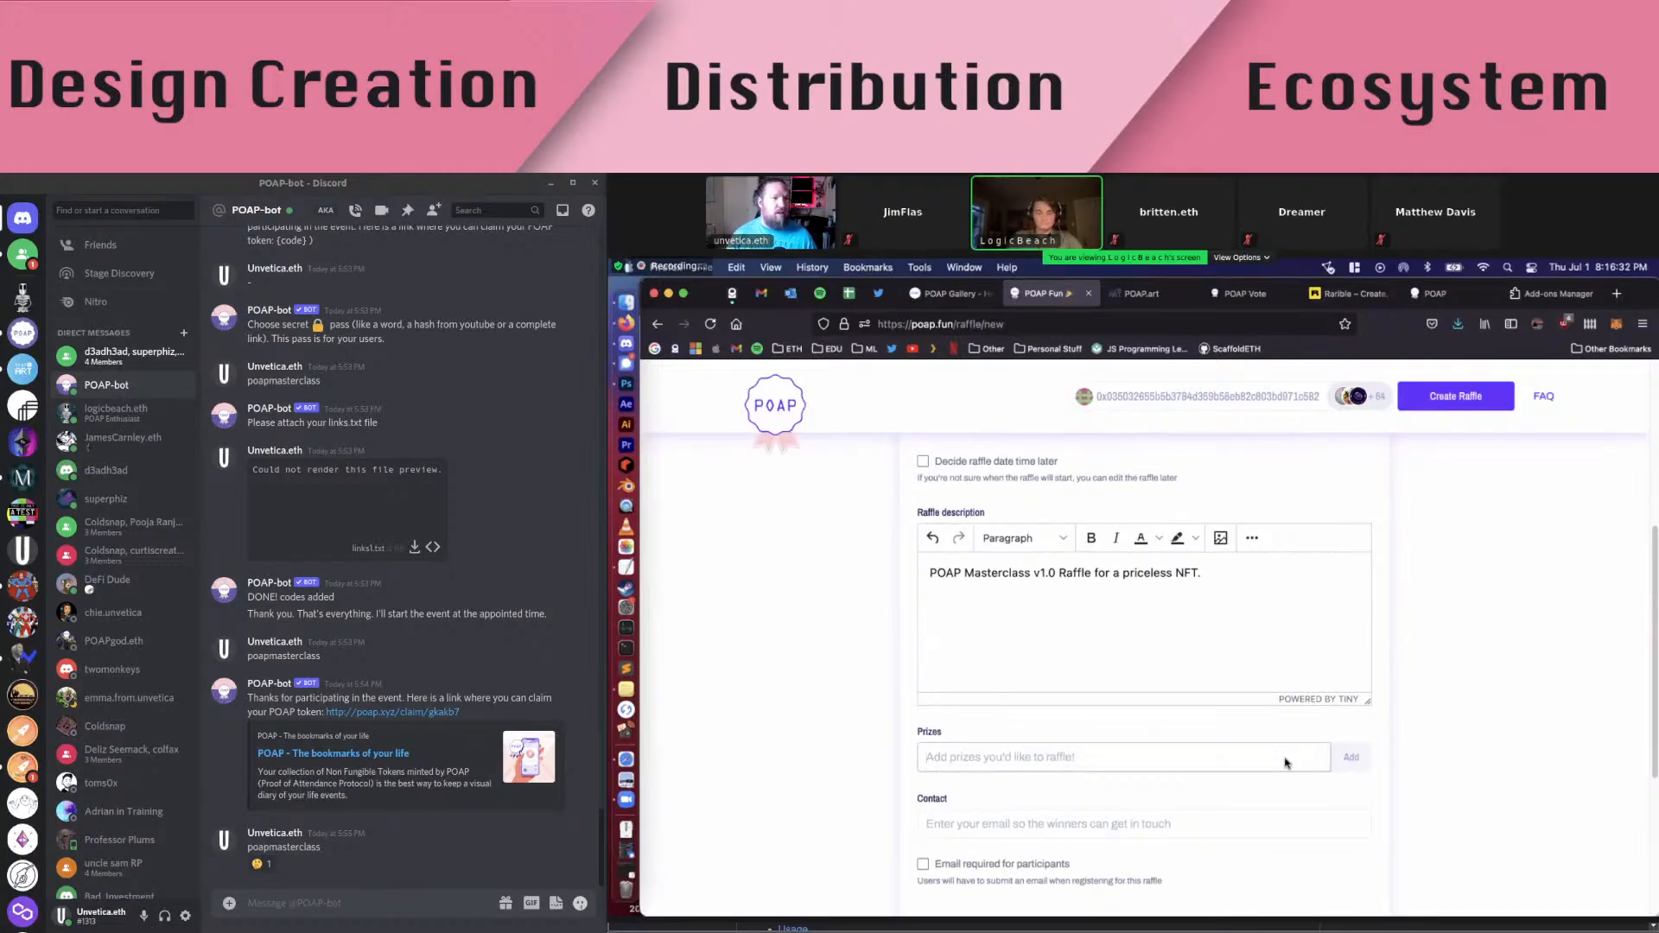
Check the Rarible listing, then enter 'LogicBeach POAP Wisdom NFT' as the prize name
left_click(1366, 298)
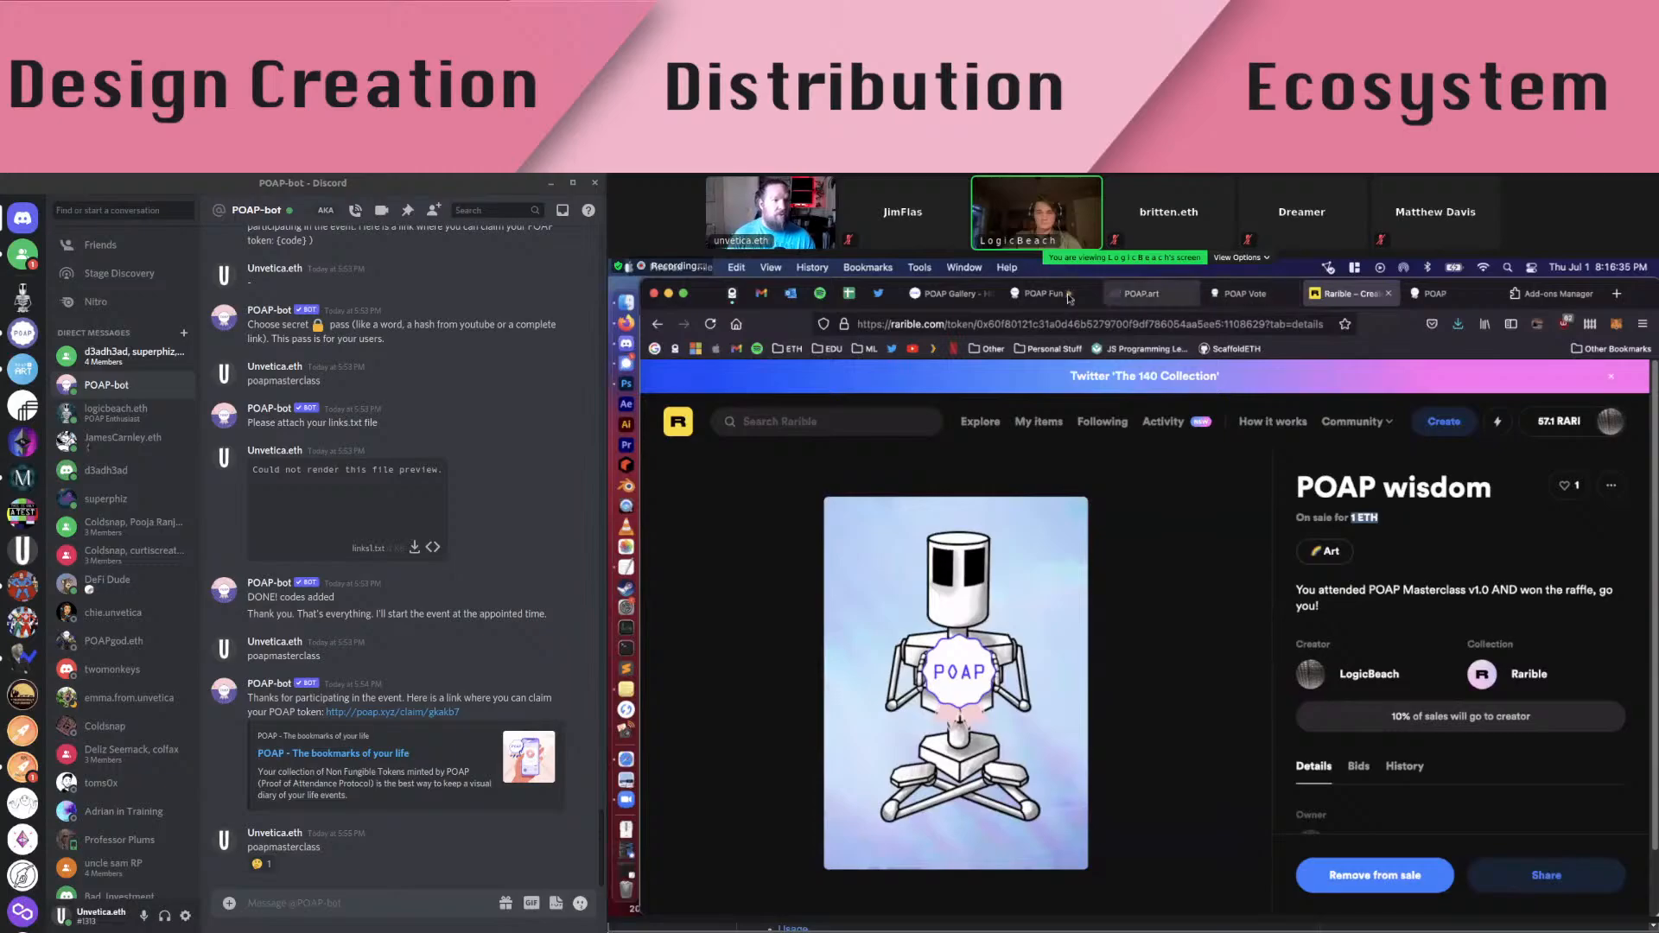
left_click(1020, 296)
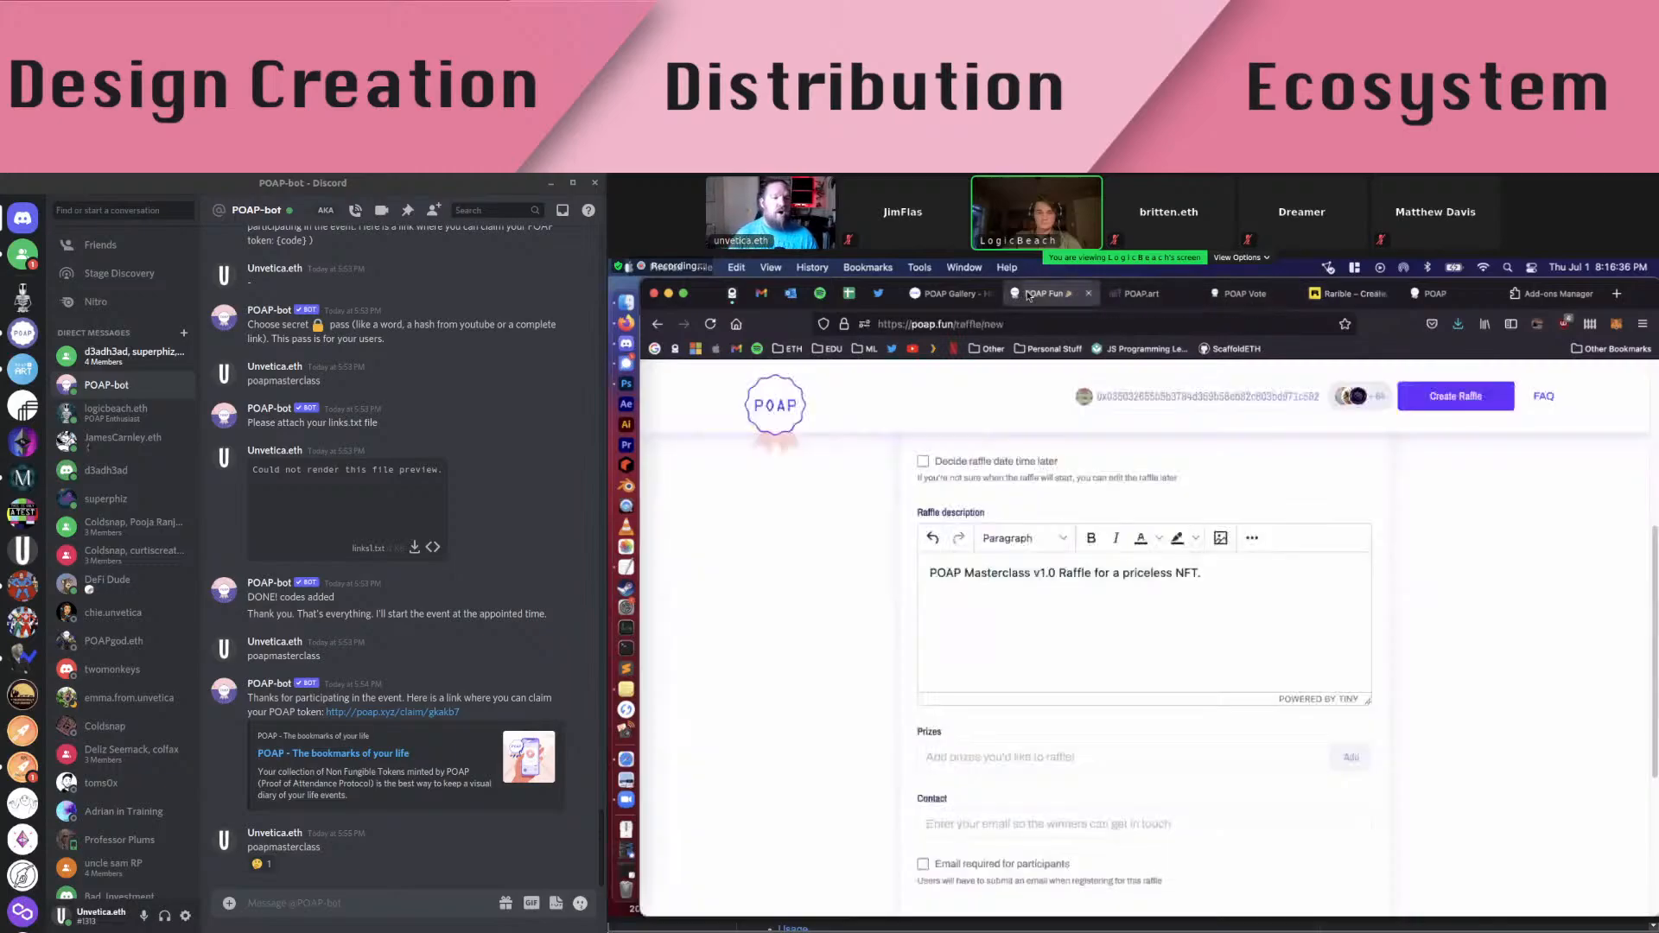
left_click(1011, 745)
type("Logi")
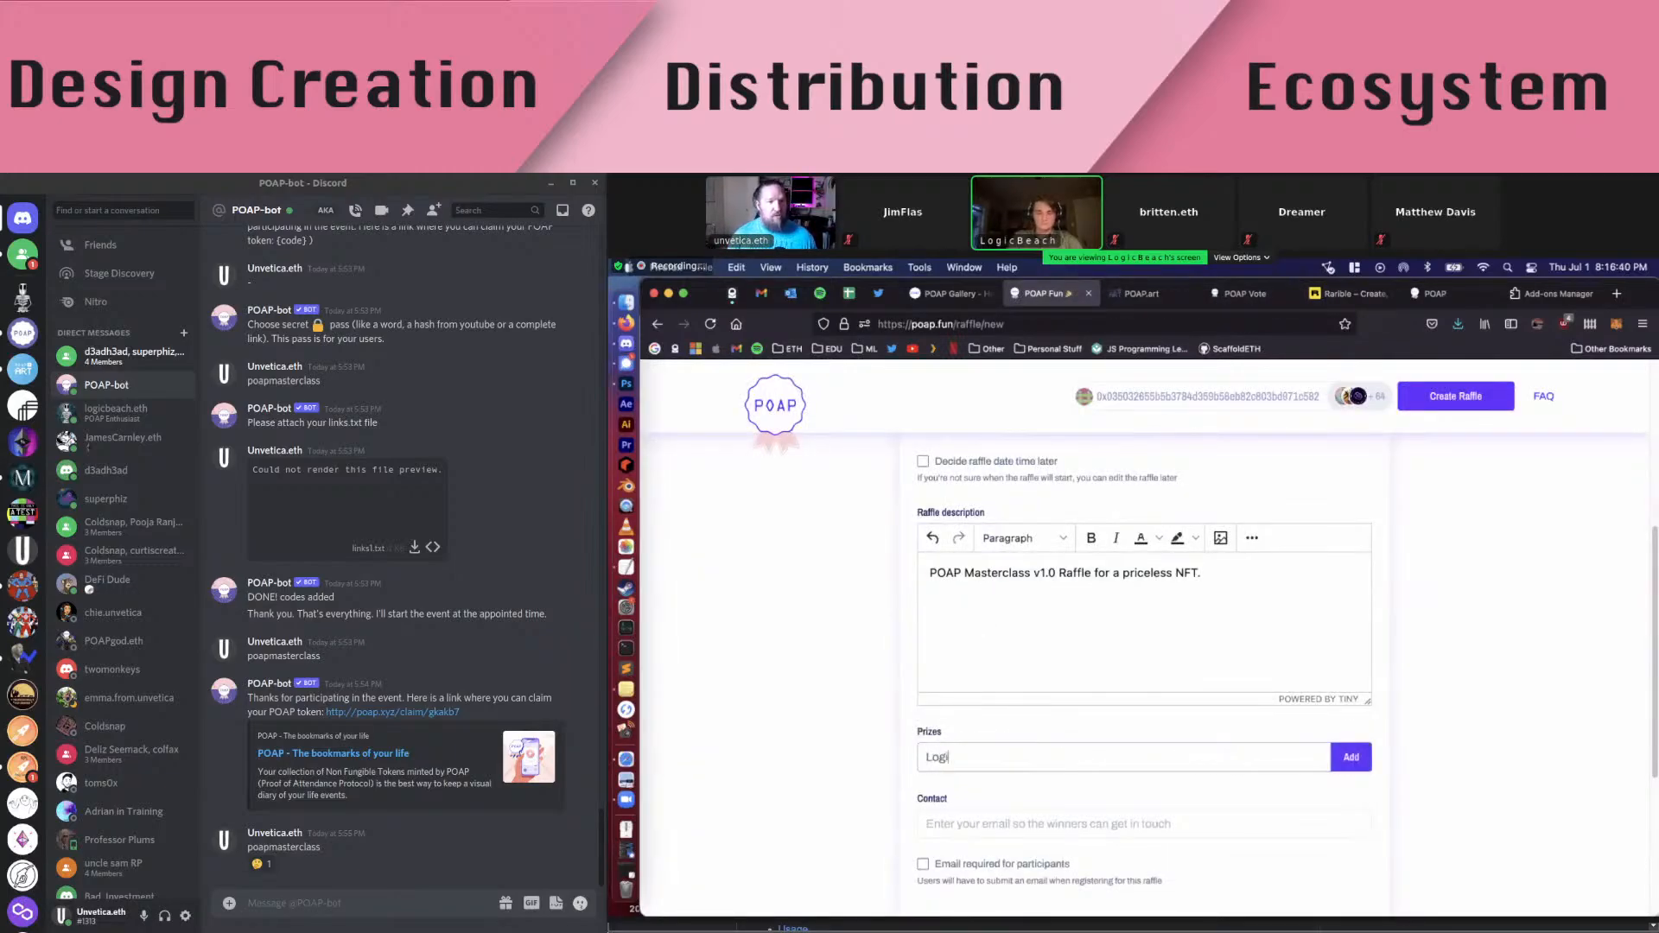
type("cBeach PO")
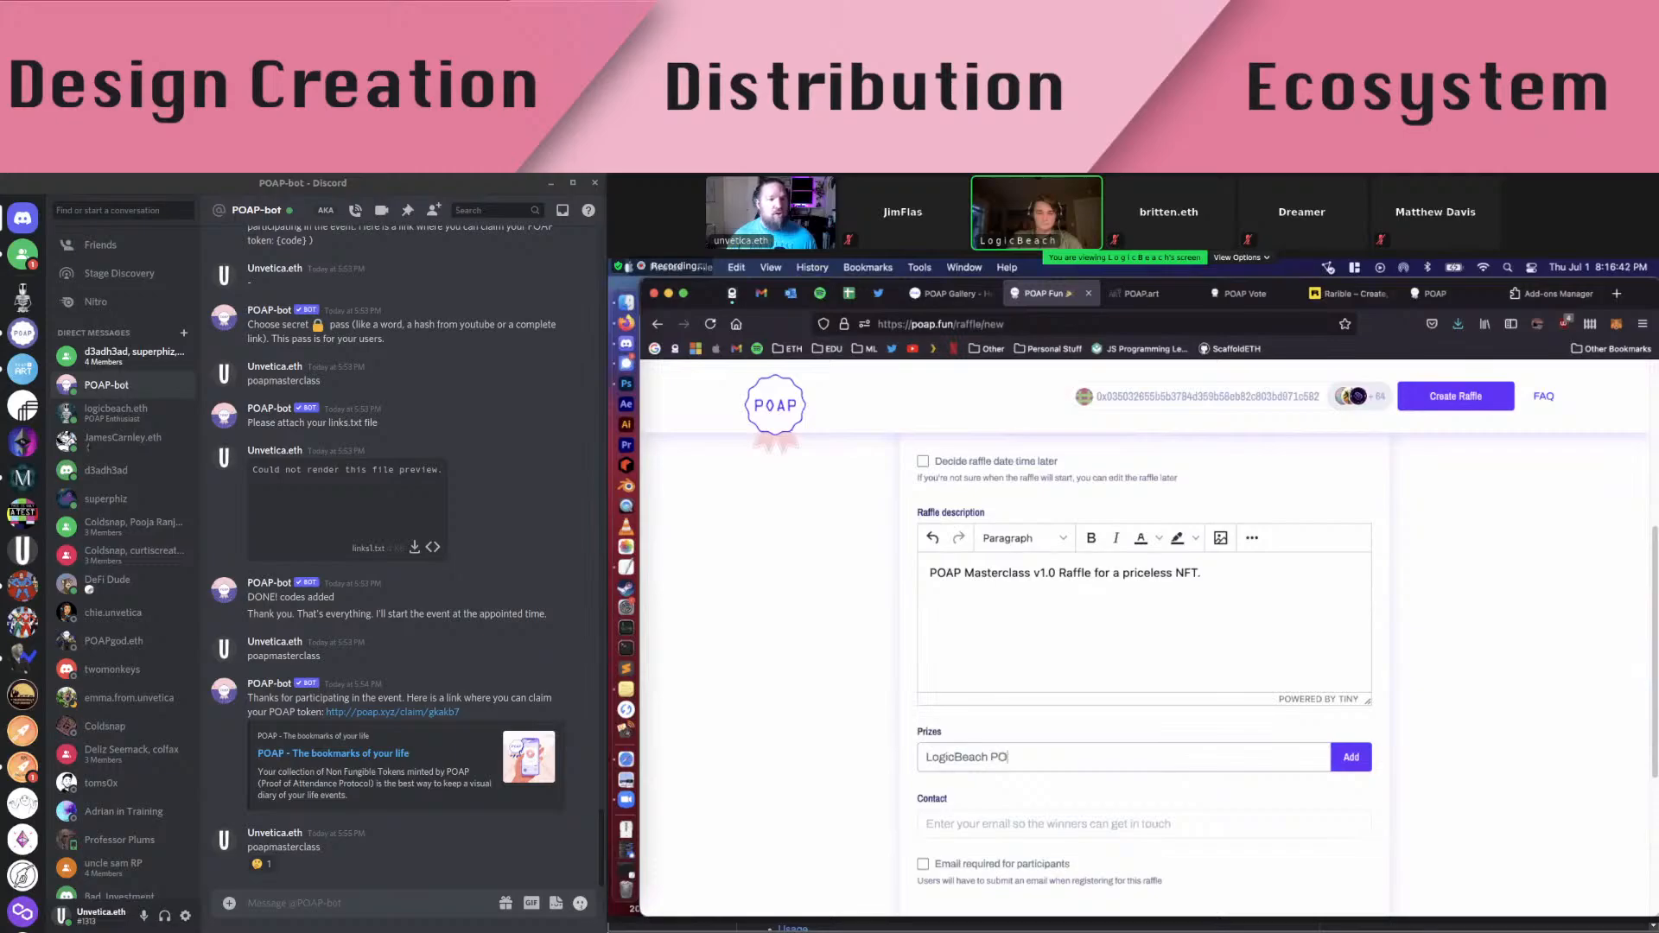
type("AP wisdo")
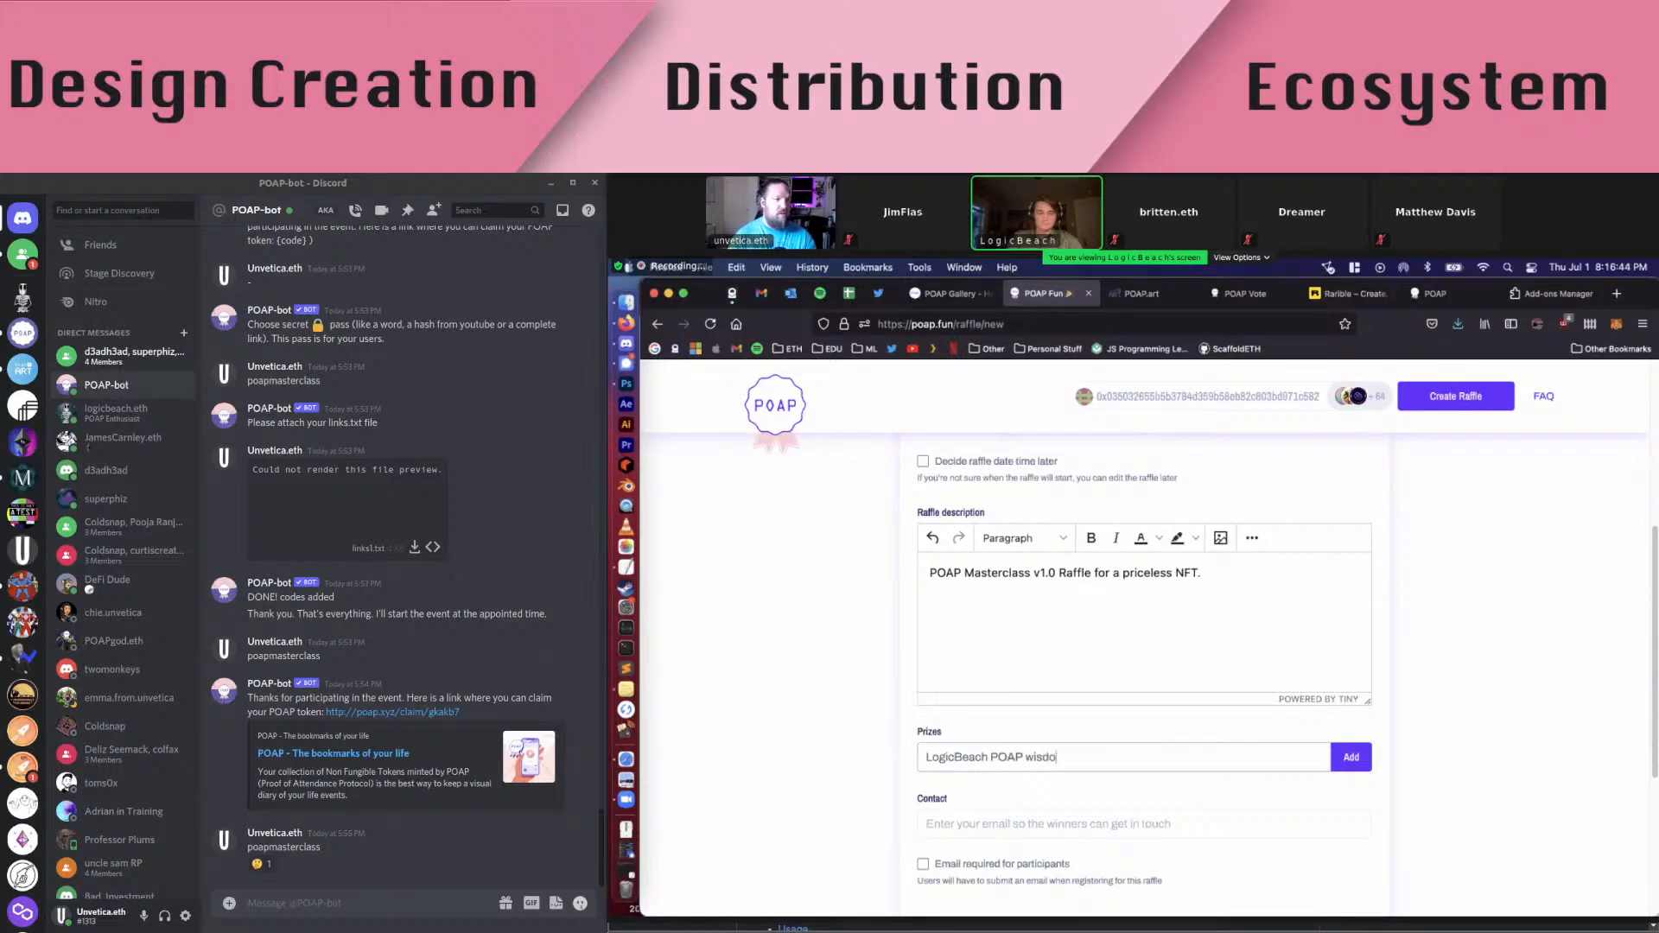
type("n NFT")
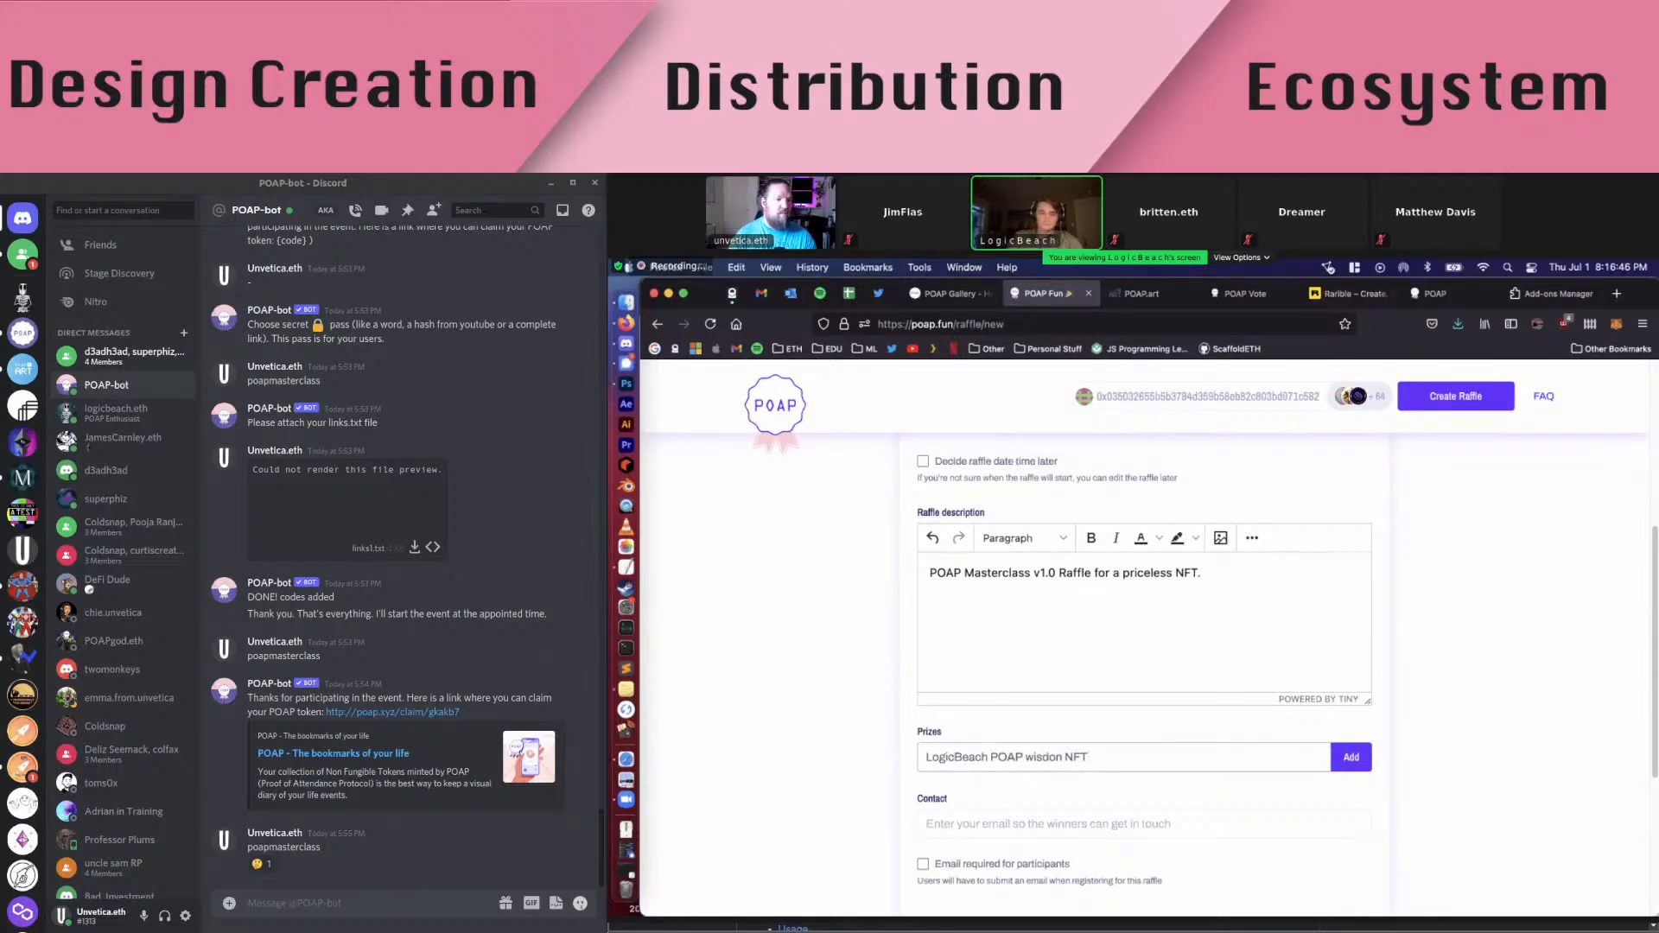
key("BackSpace")
key("BackSpace")
key("BackSpace")
key("BackSpace")
key("BackSpace")
type("m NFT")
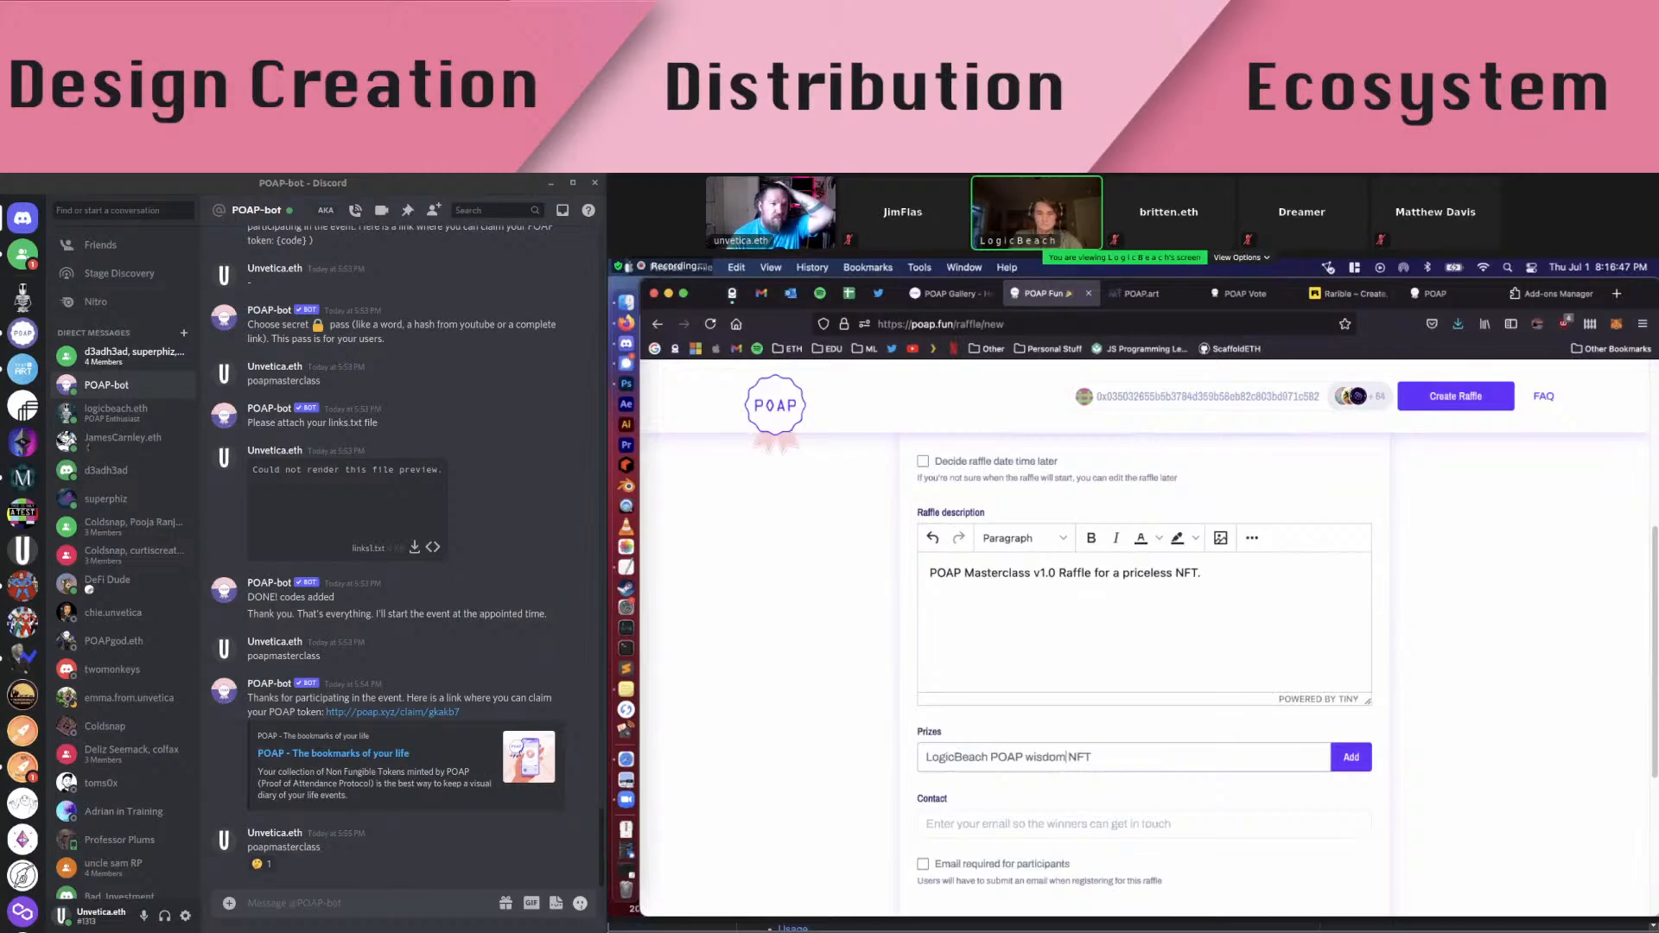
left_click(1035, 757)
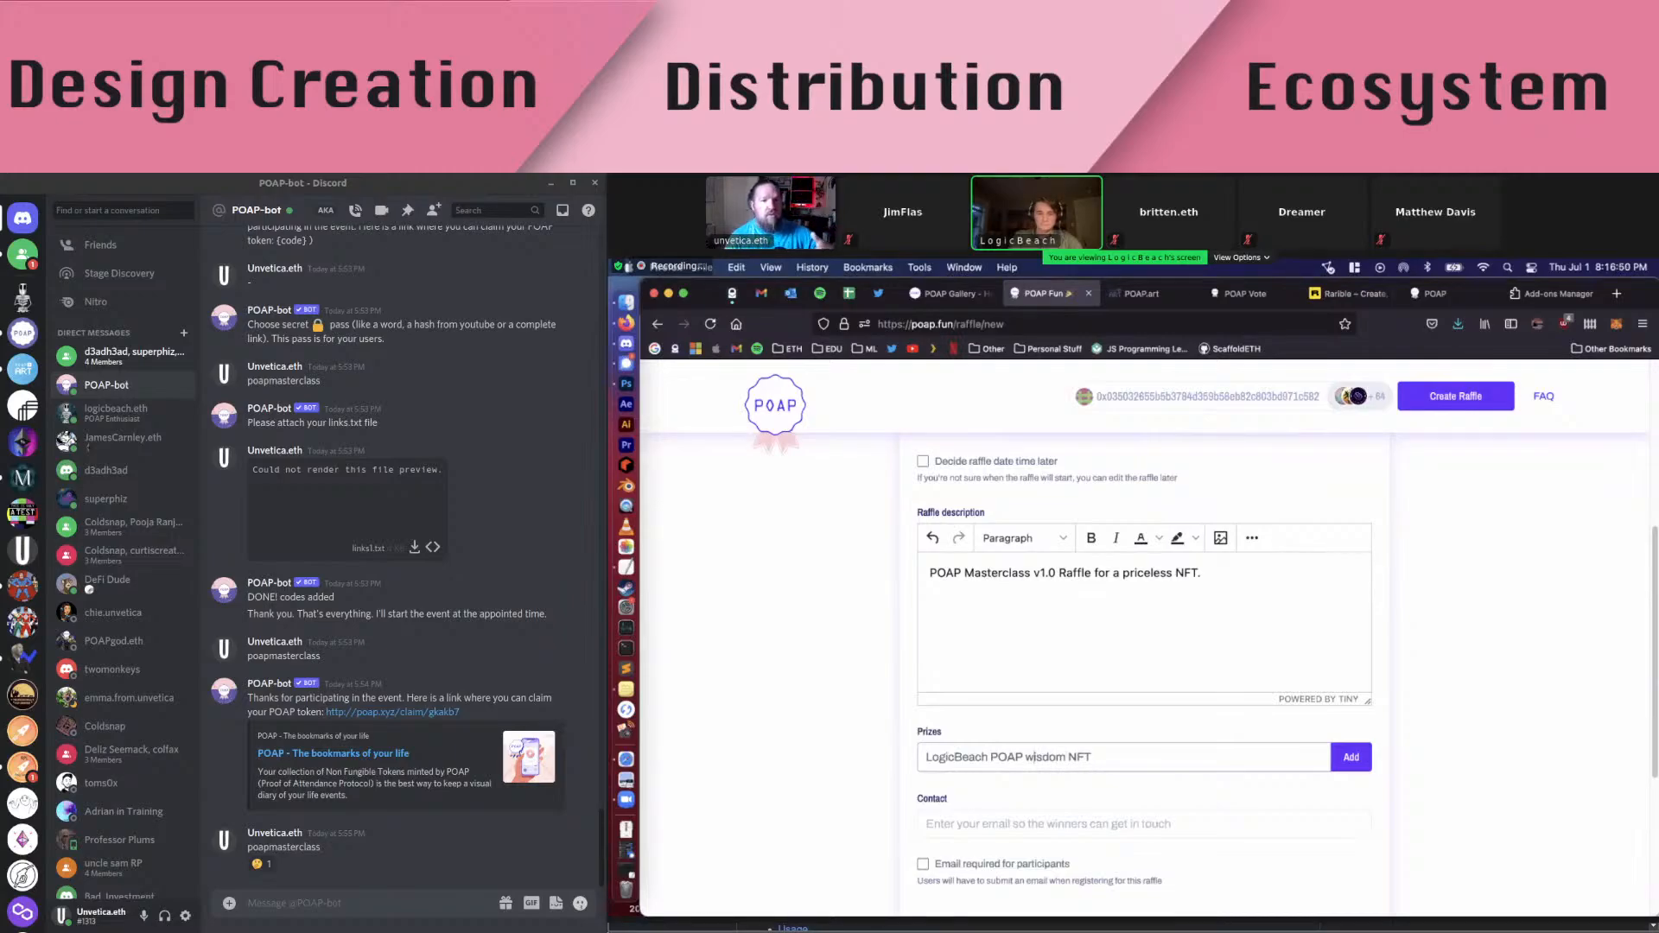
key("BackSpace")
type("W")
Fill in the contact e-mail address and add the prize as the 1st prize
left_click(1115, 823)
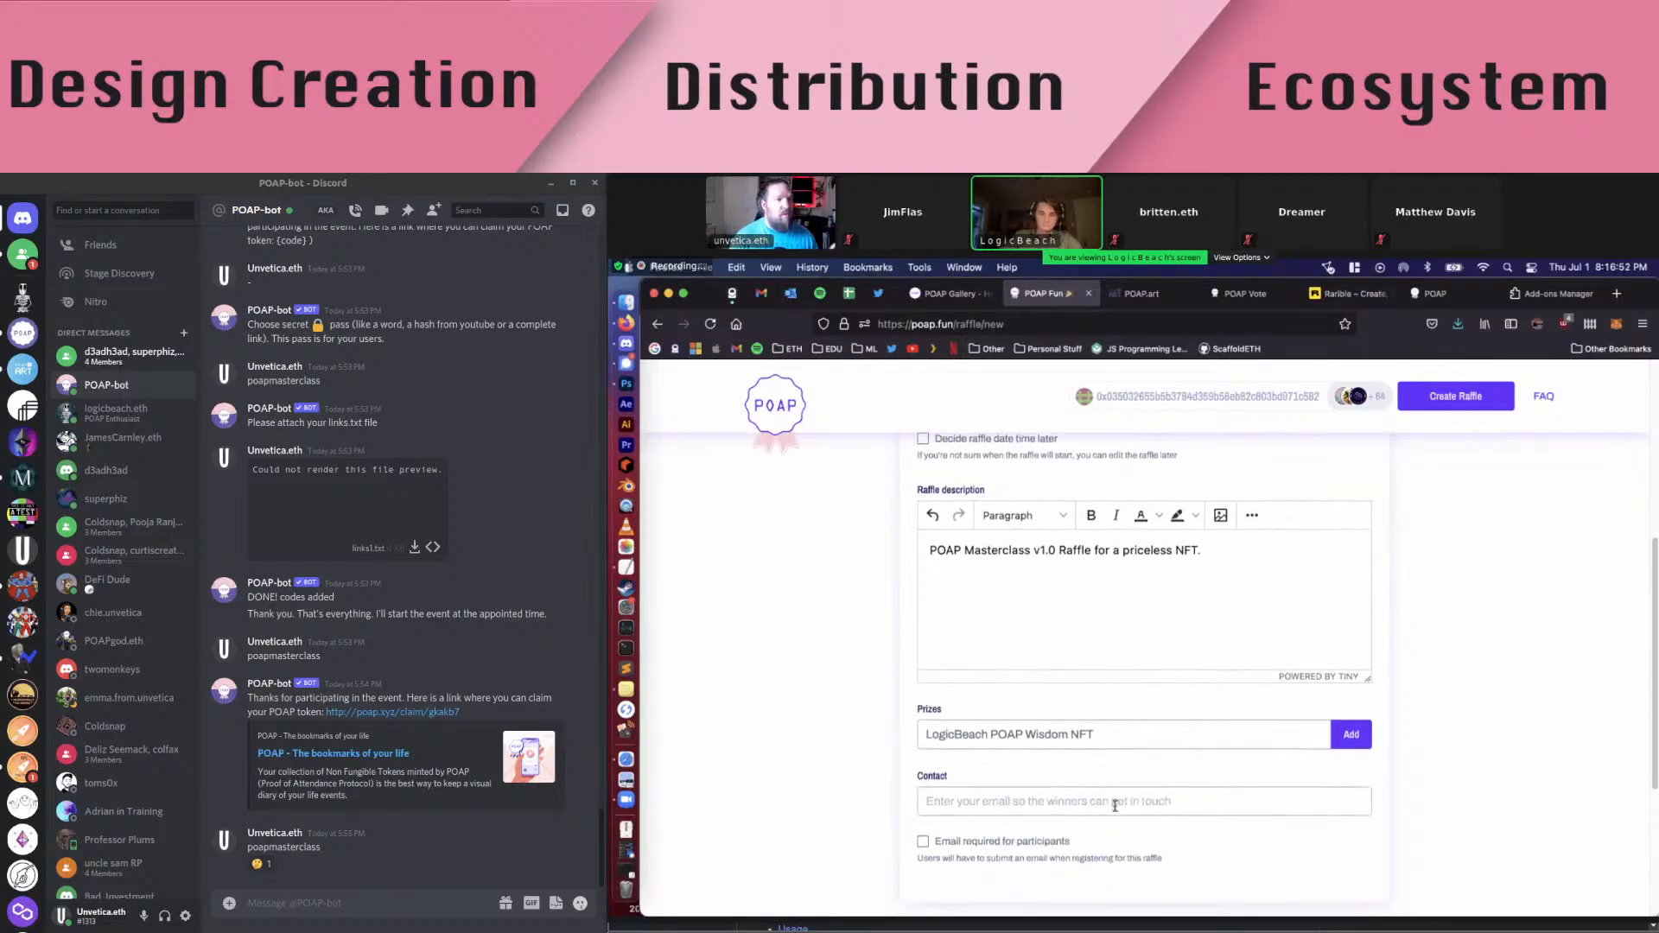
scroll(1114, 804, "down", 1)
scroll(1115, 804, "up", 3)
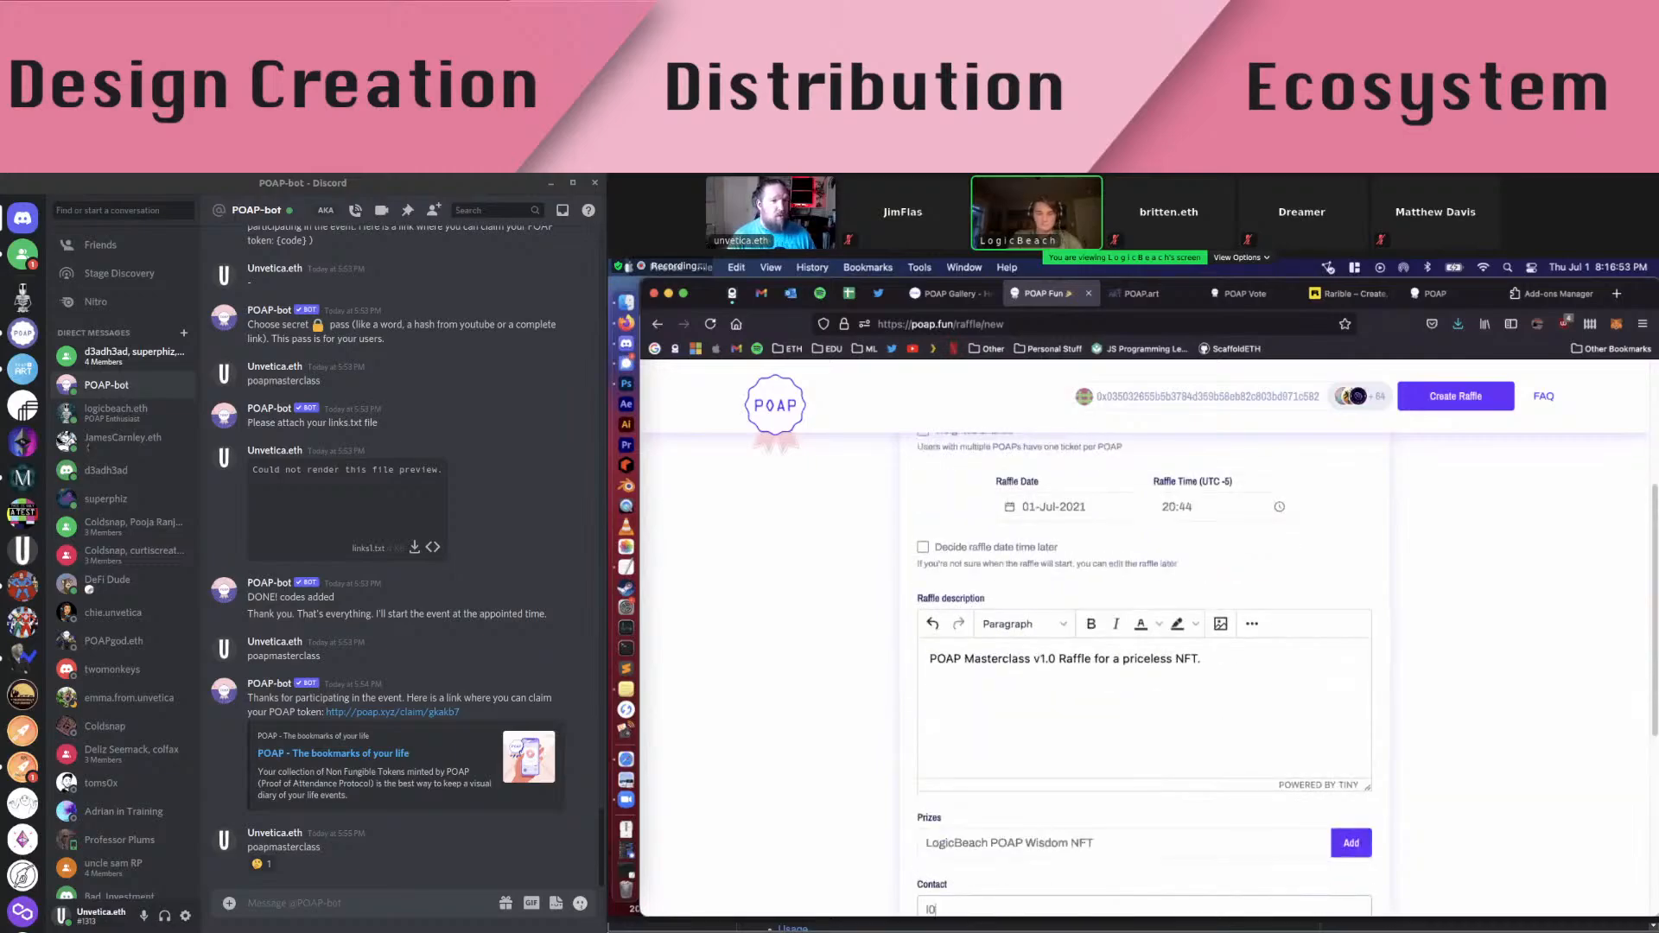
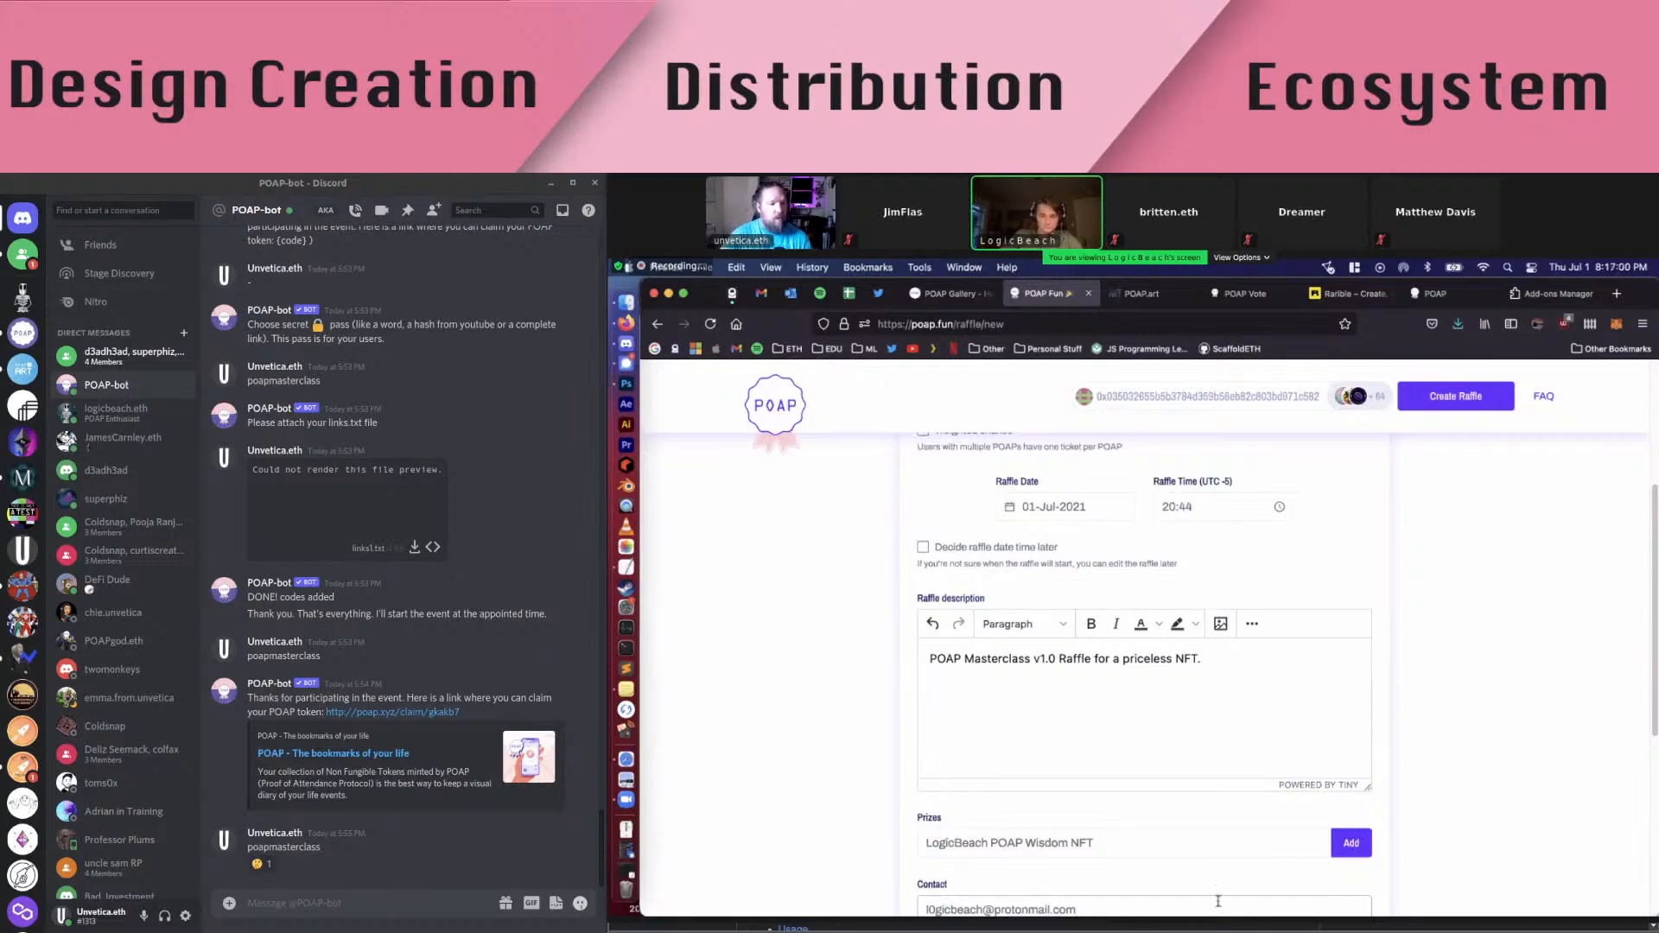
scroll(1098, 746, "down", 3)
scroll(1097, 747, "down", 1)
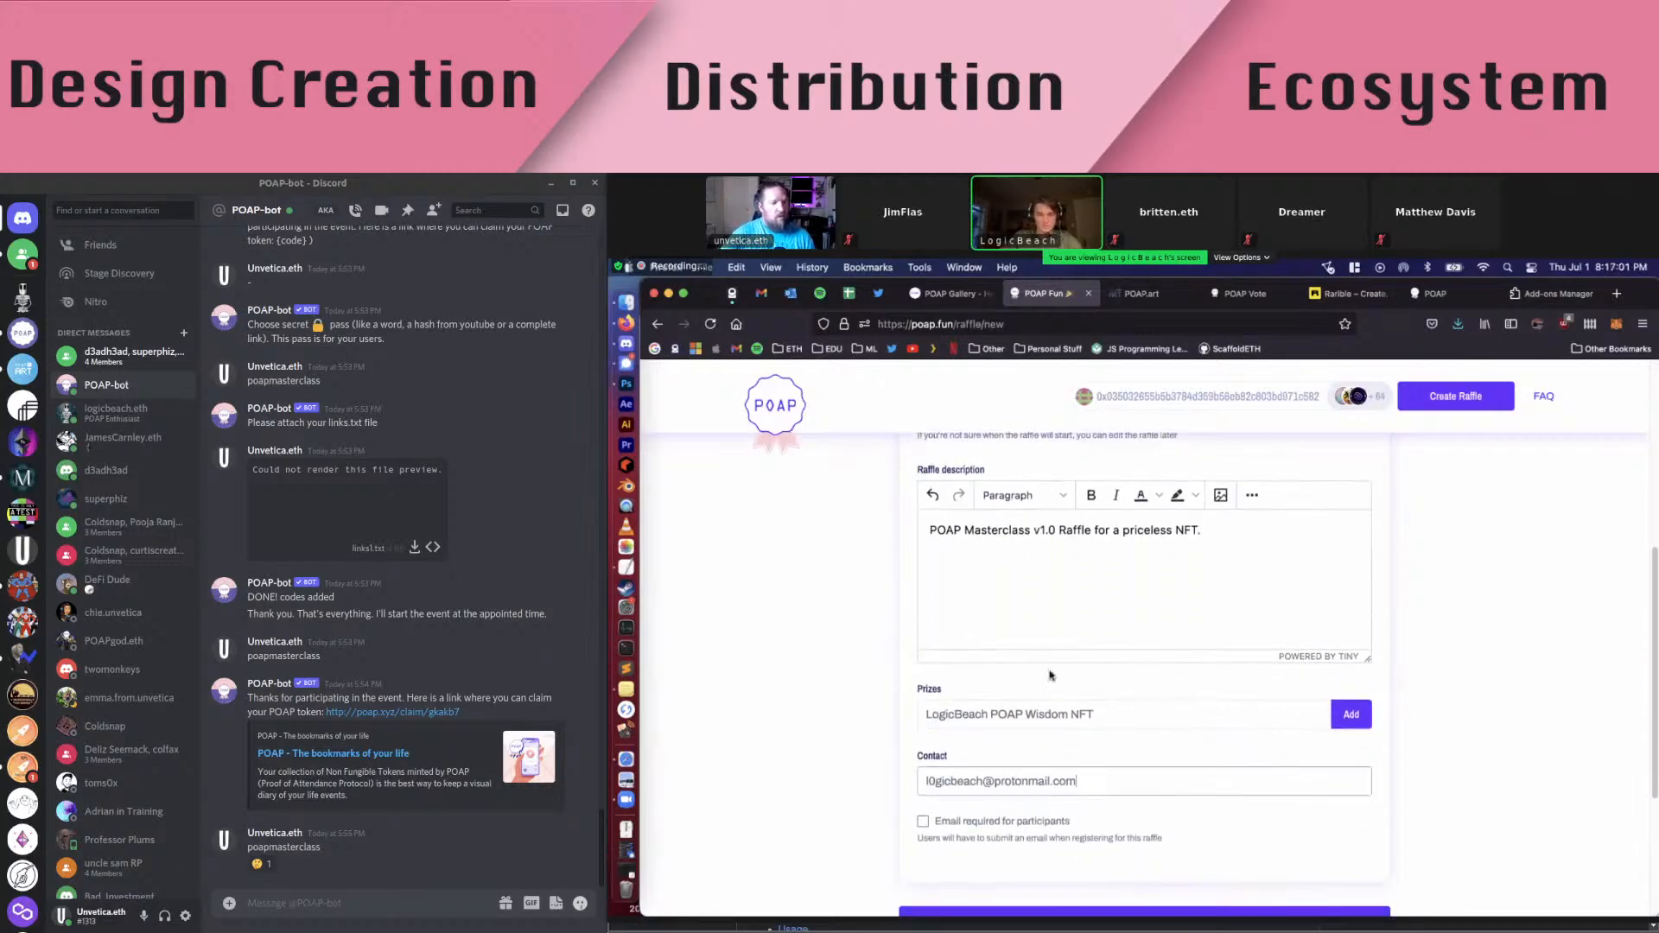
left_click(1353, 714)
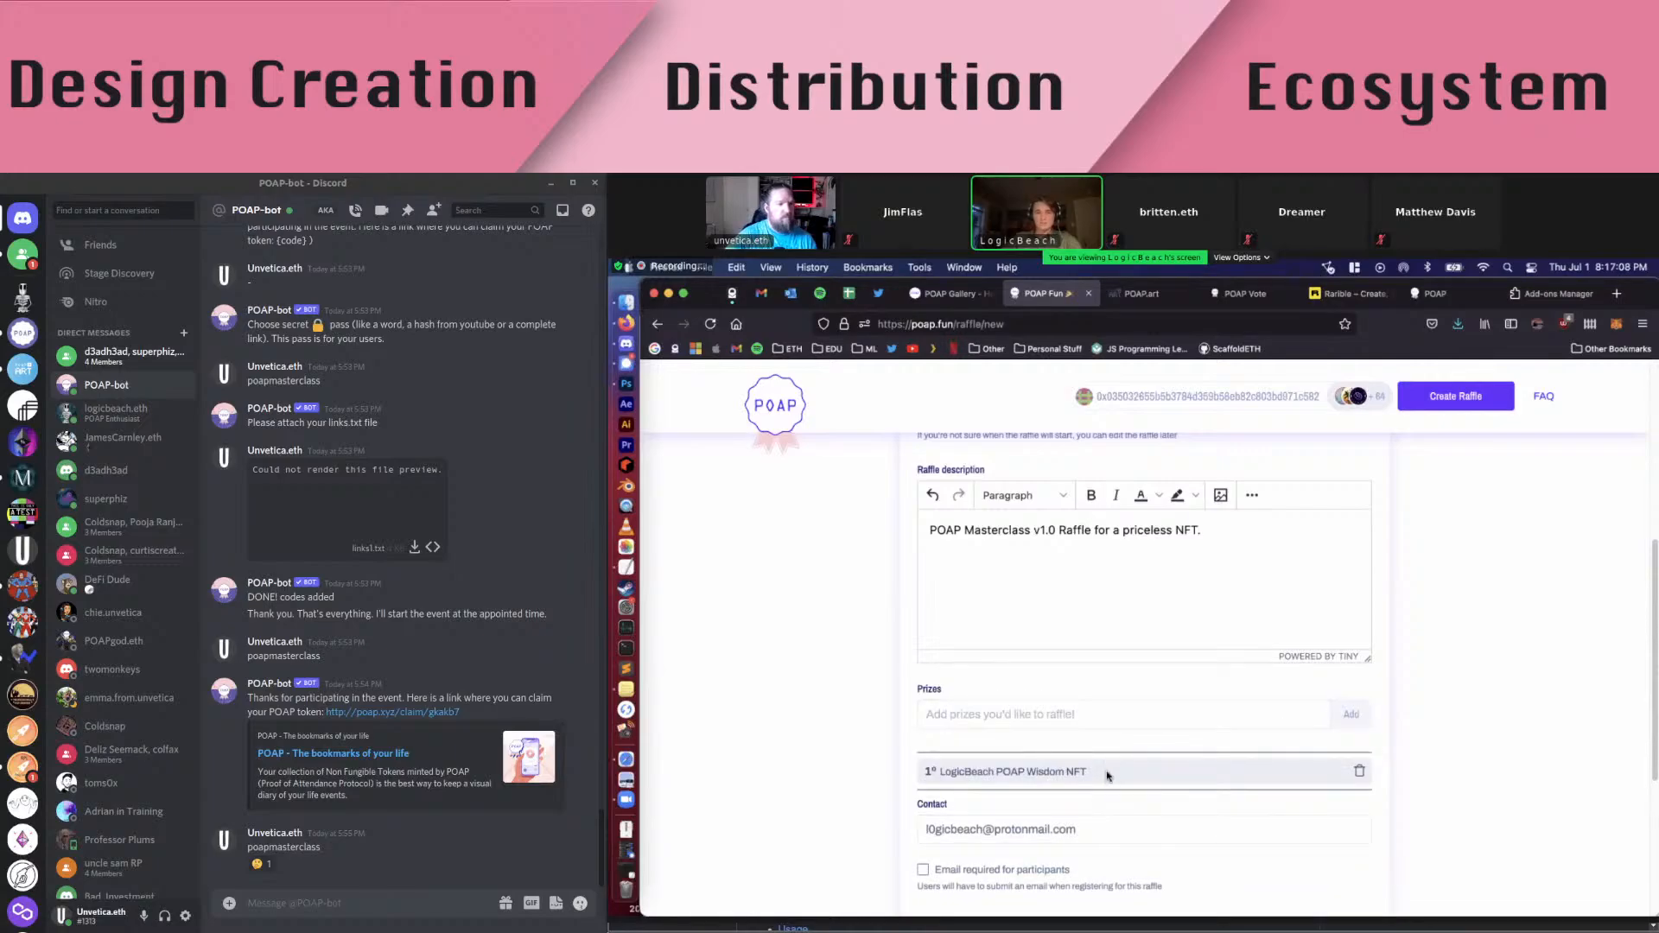
scroll(1086, 764, "down", 1)
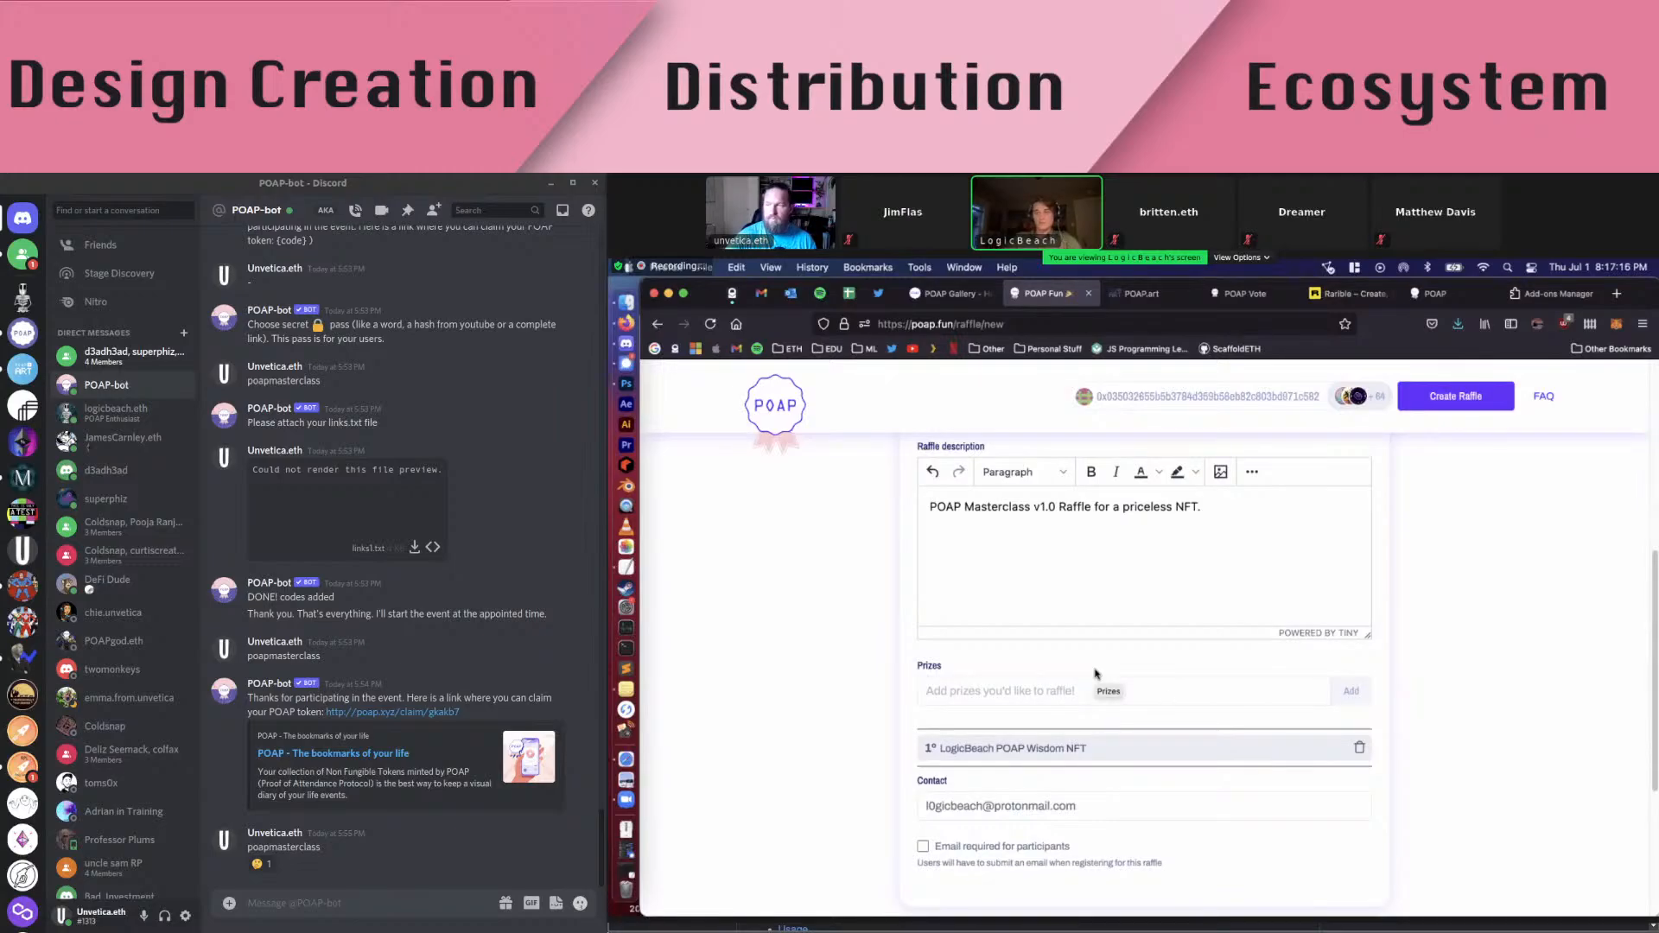
scroll(864, 700, "down", 3)
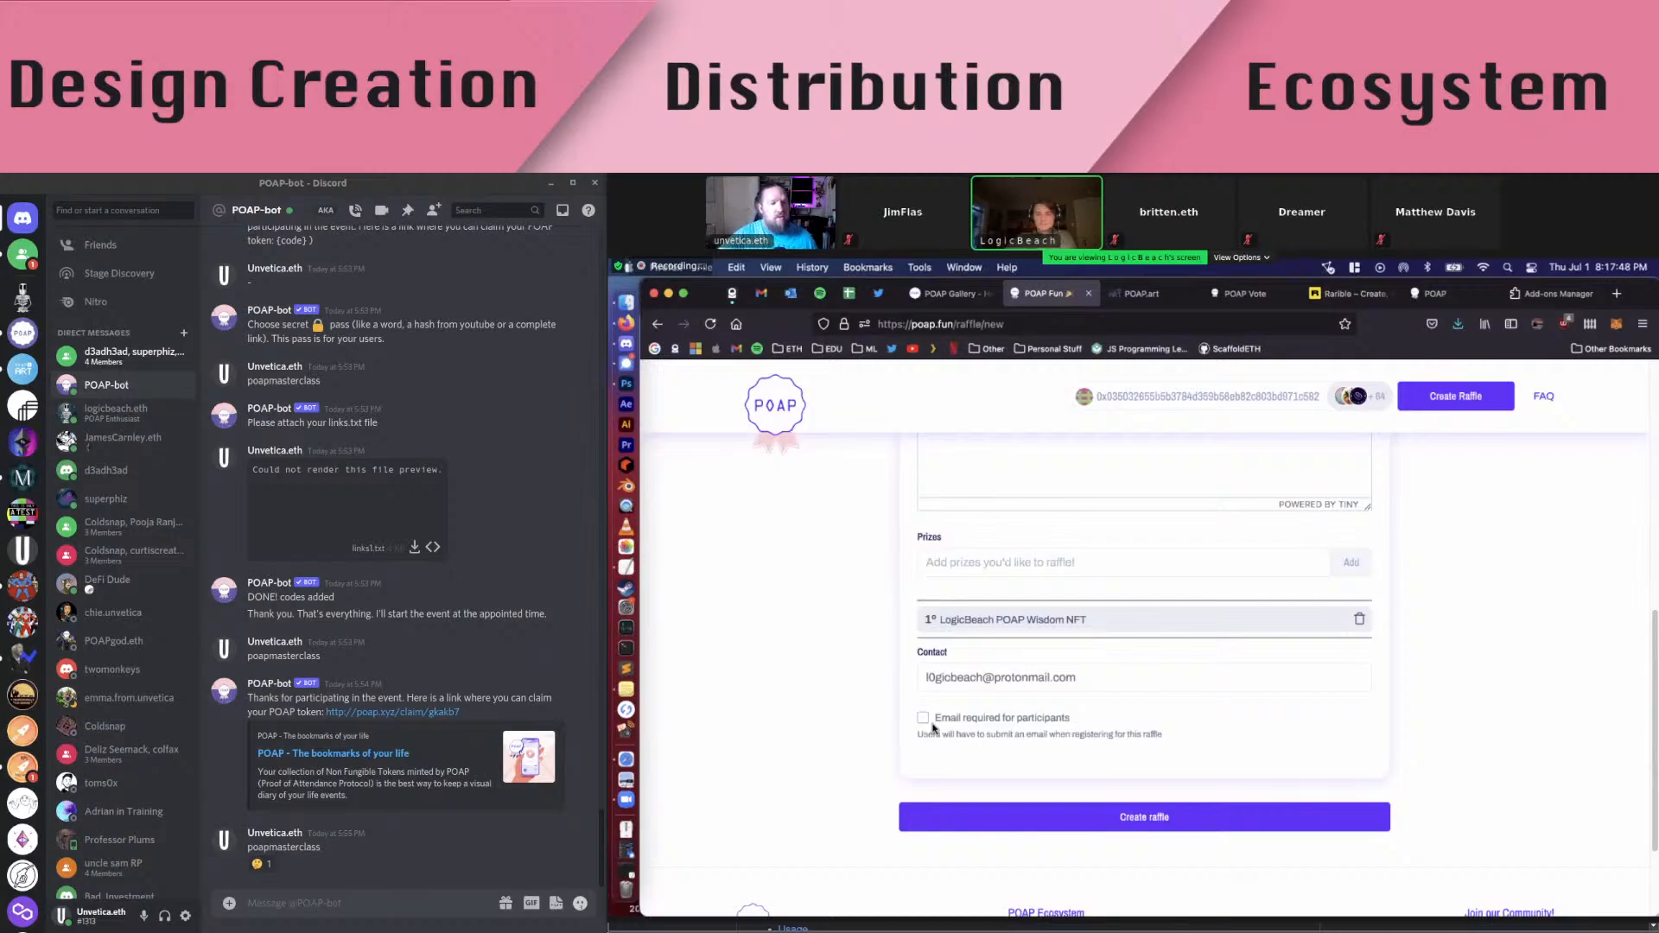
scroll(932, 728, "up", 2)
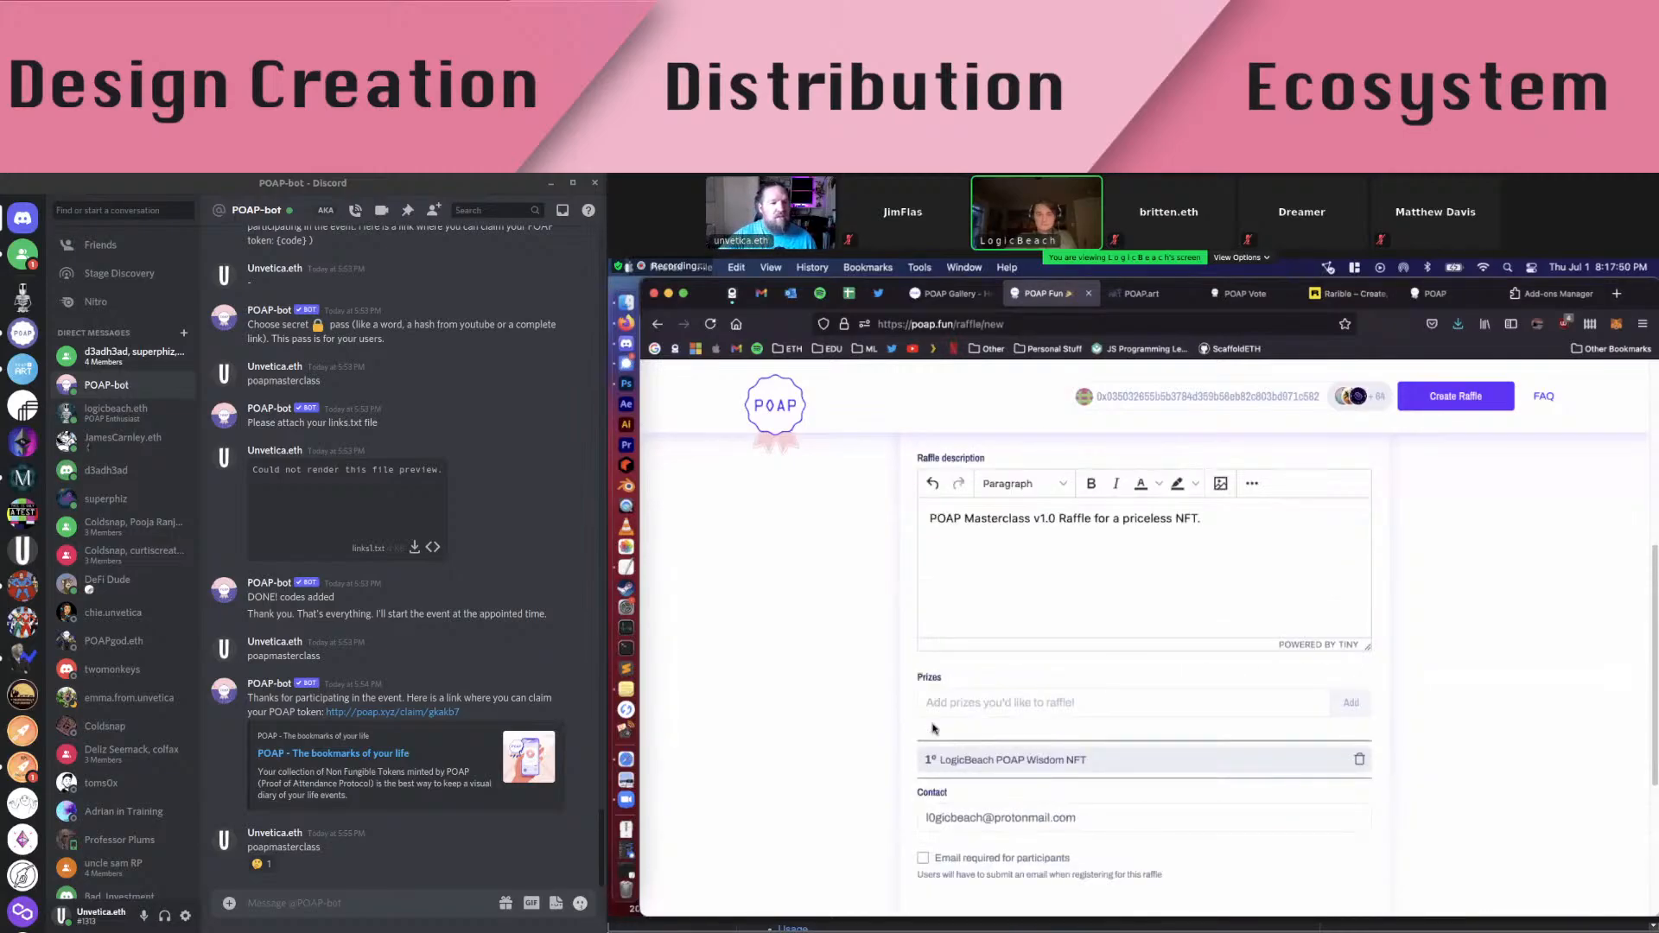
scroll(822, 699, "up", 2)
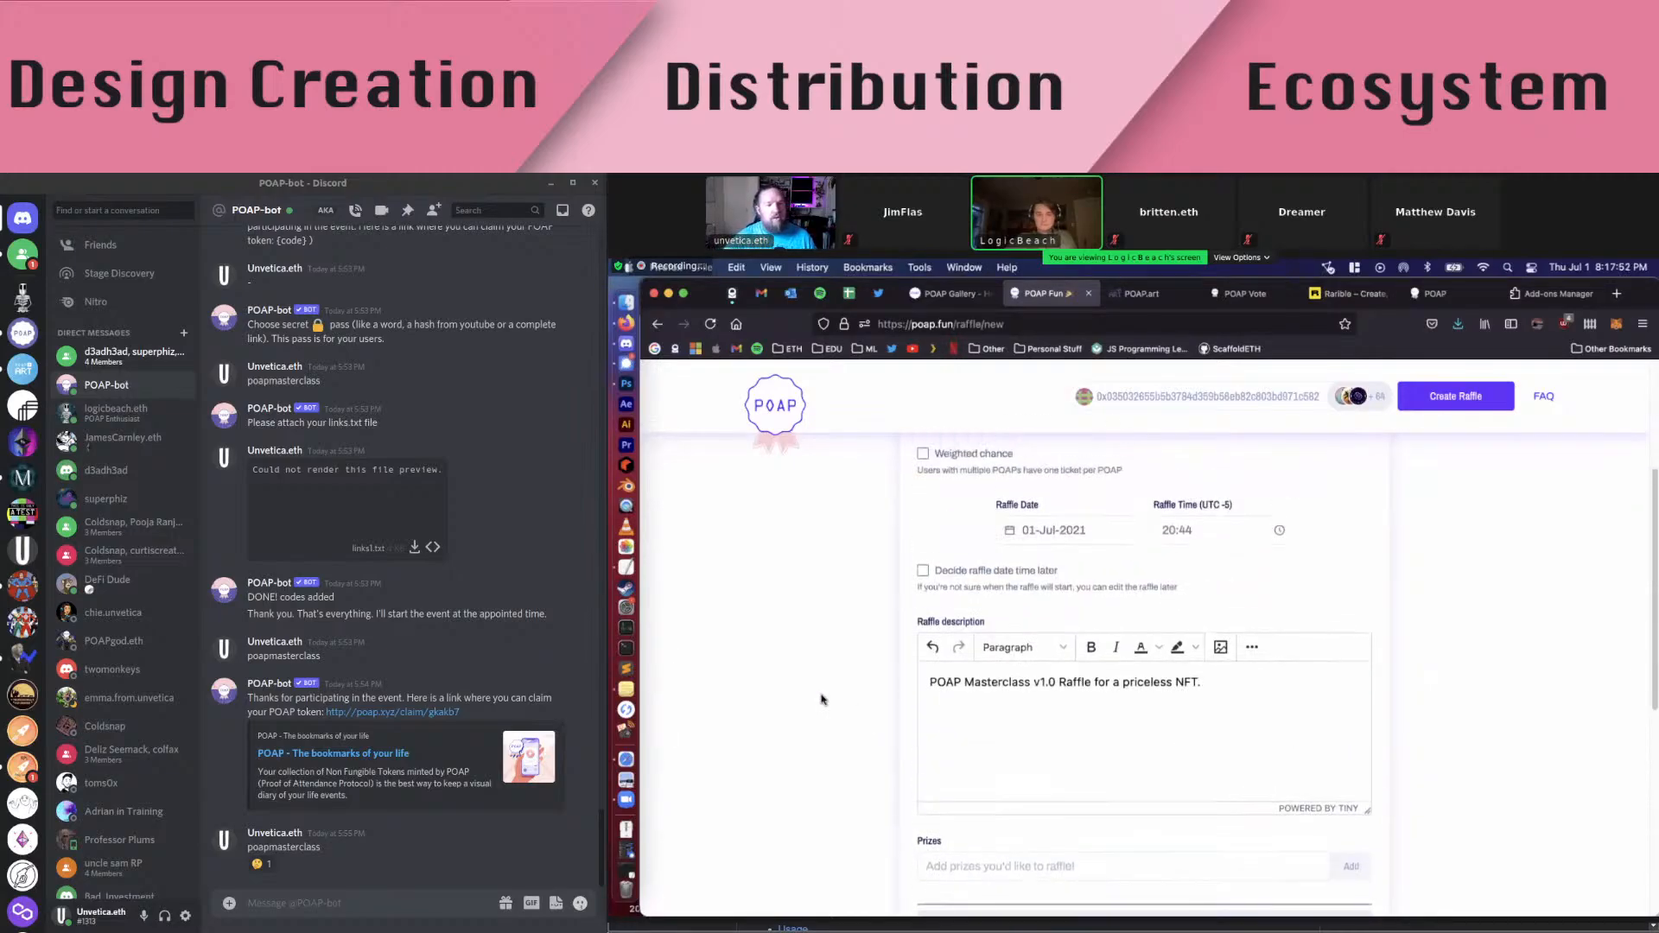
scroll(821, 699, "down", 3)
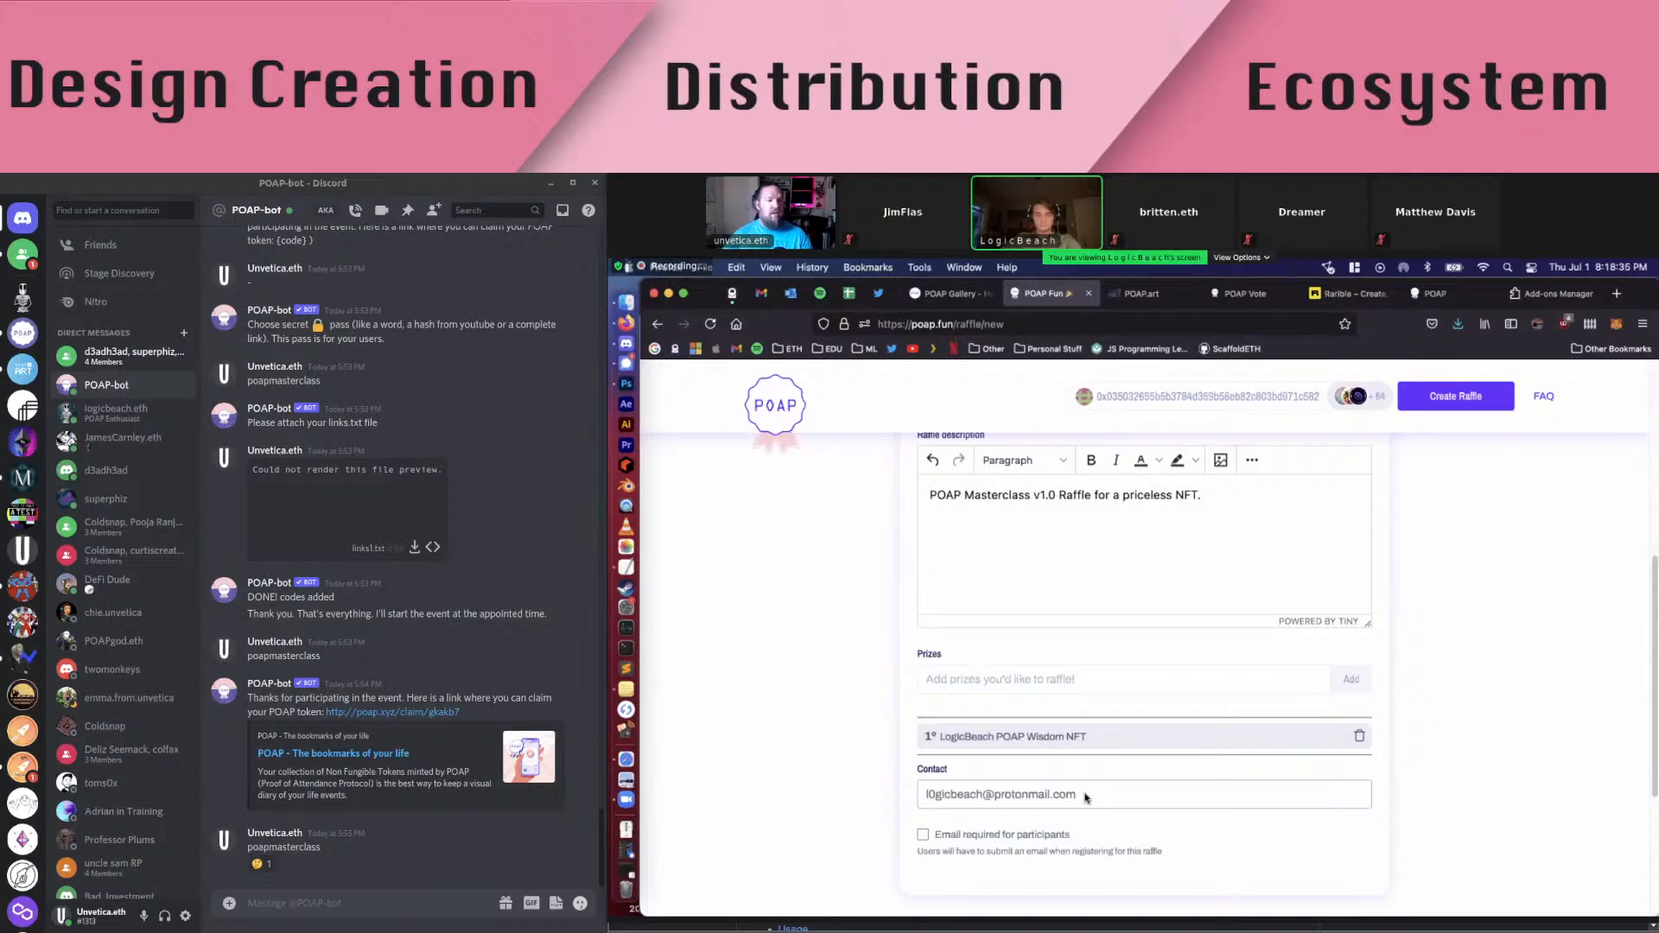
left_click(866, 804)
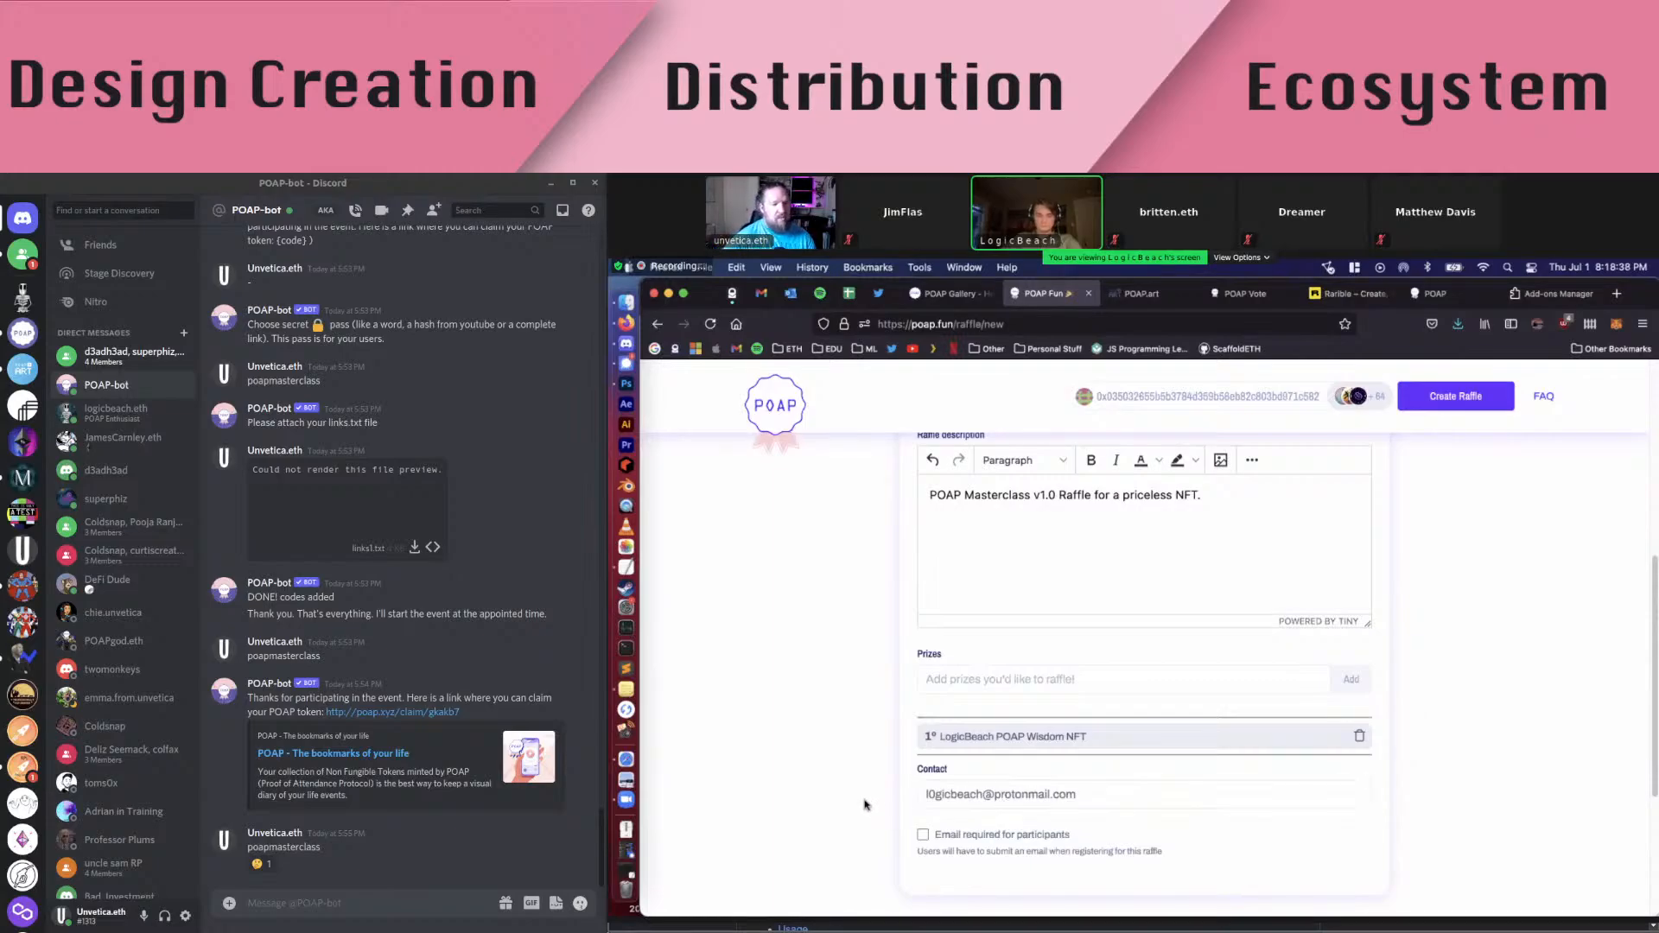
scroll(865, 804, "down", 2)
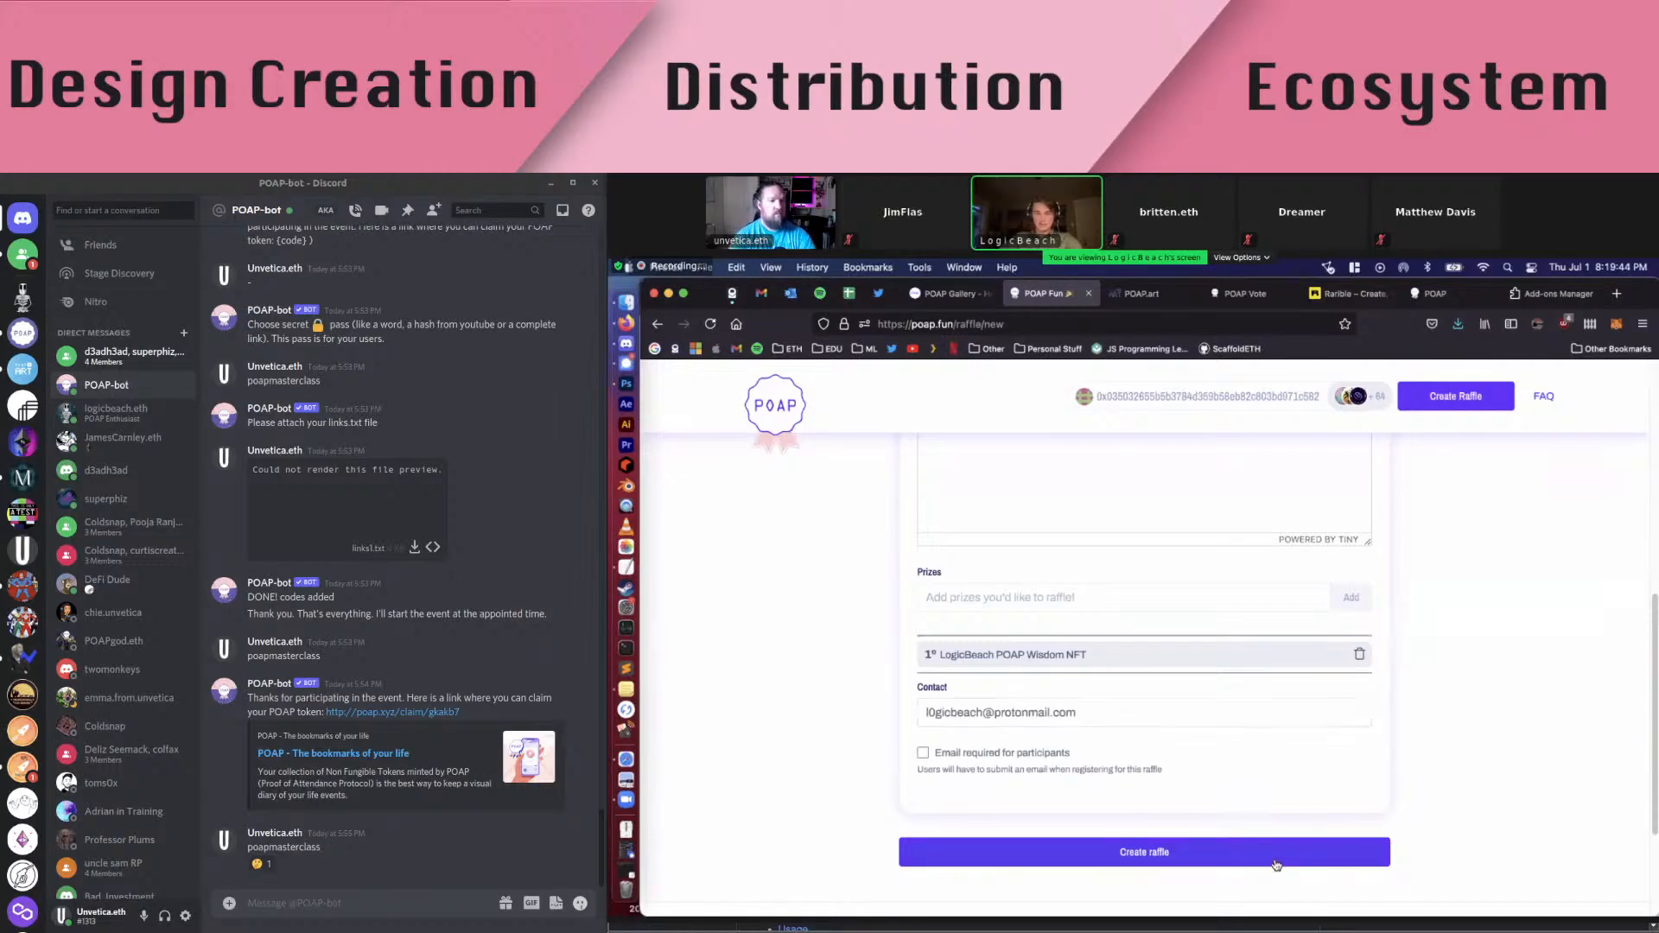
left_click(1248, 855)
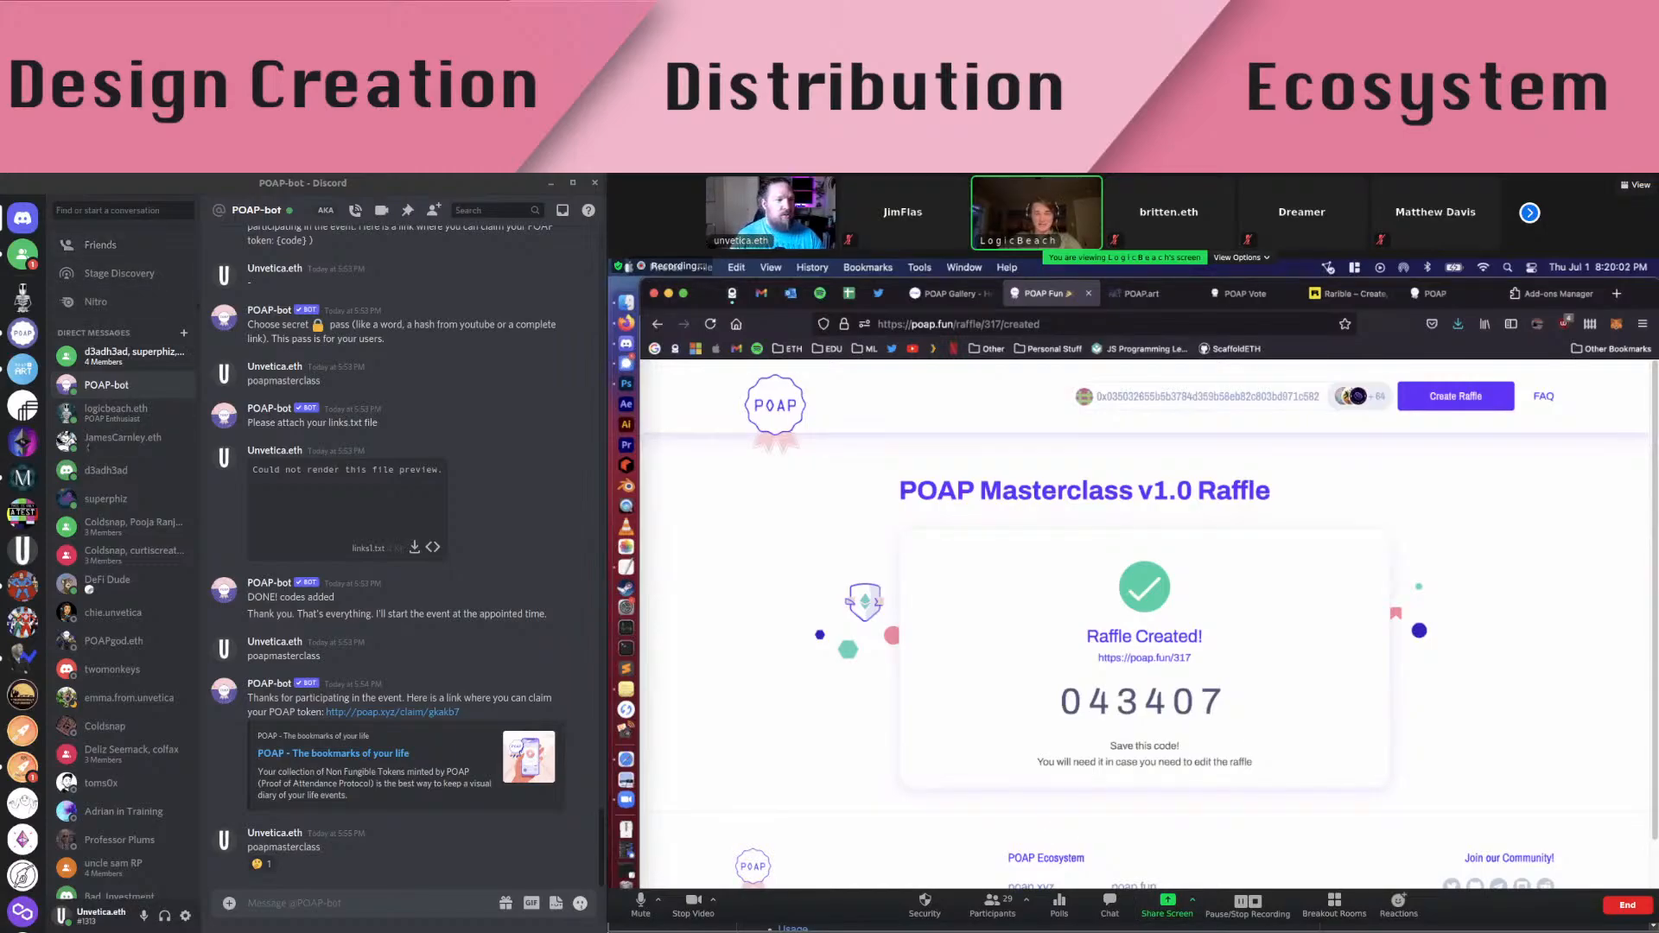
left_click_drag(1202, 659, 1099, 667)
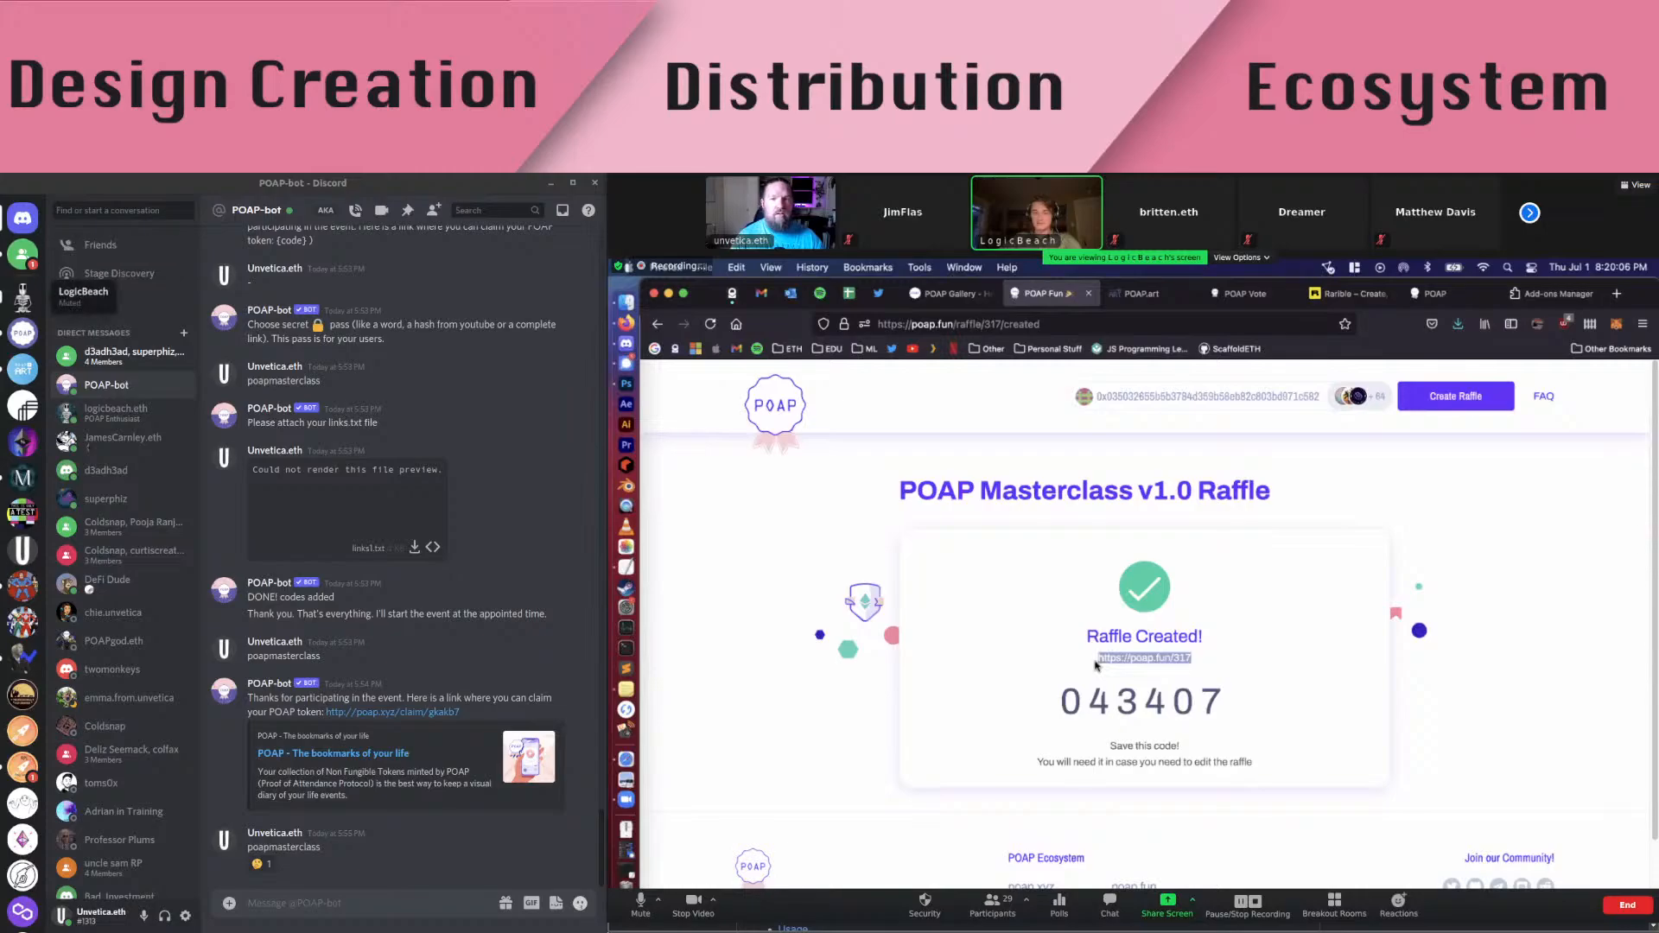
left_click(22, 296)
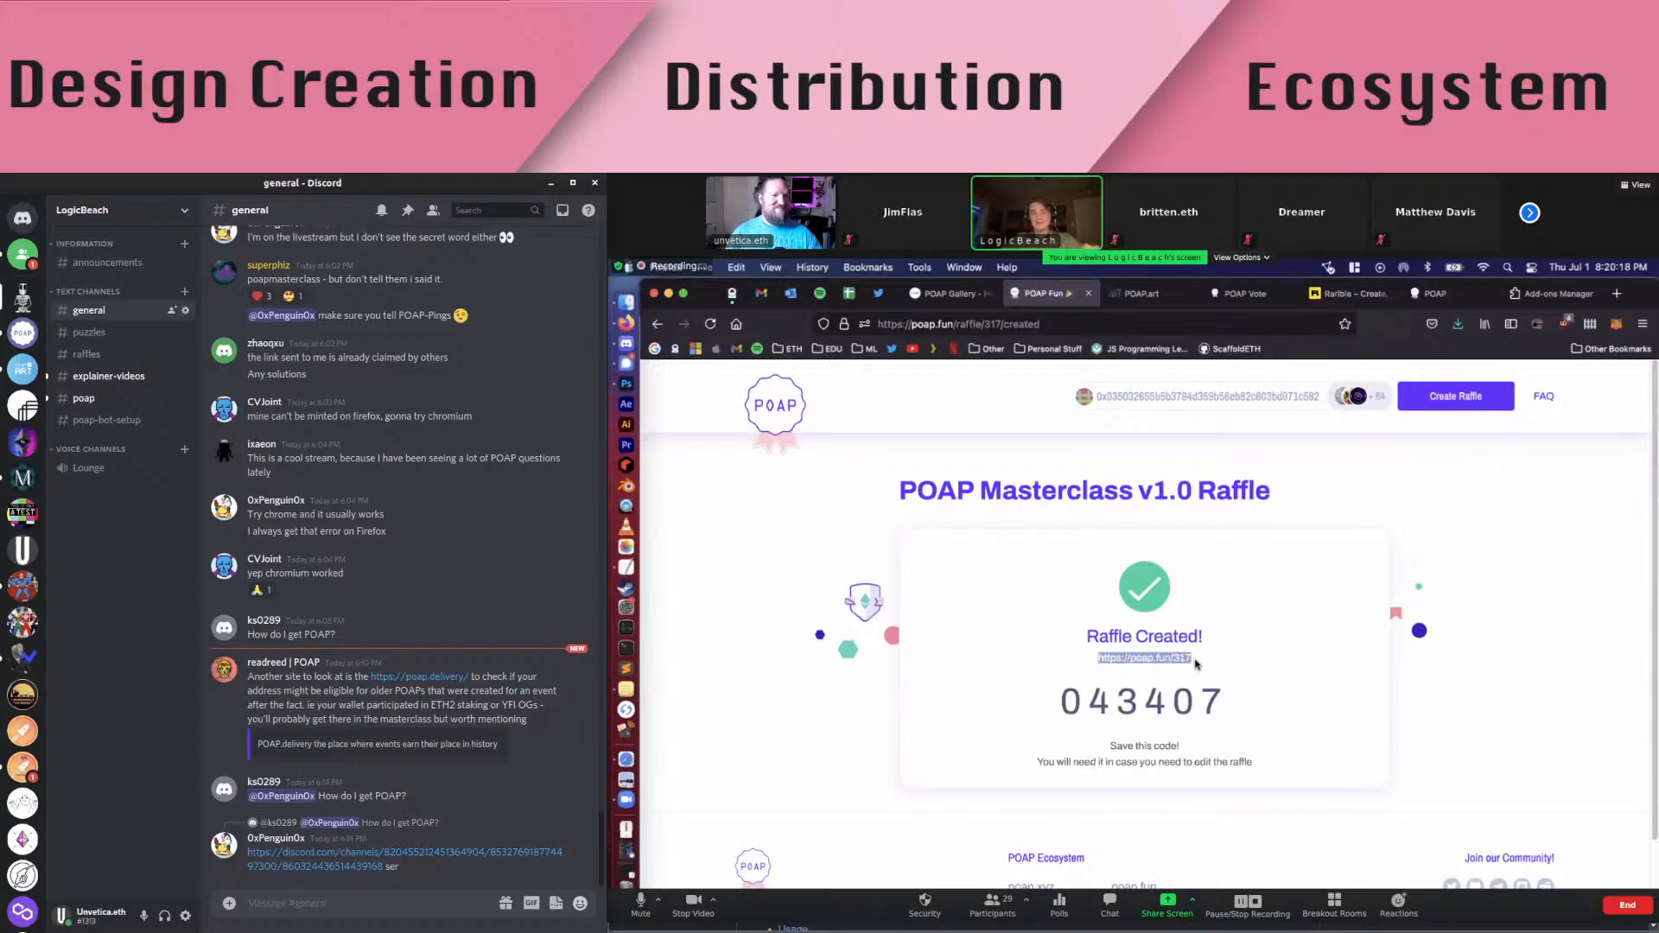
left_click_drag(1195, 661, 1175, 667)
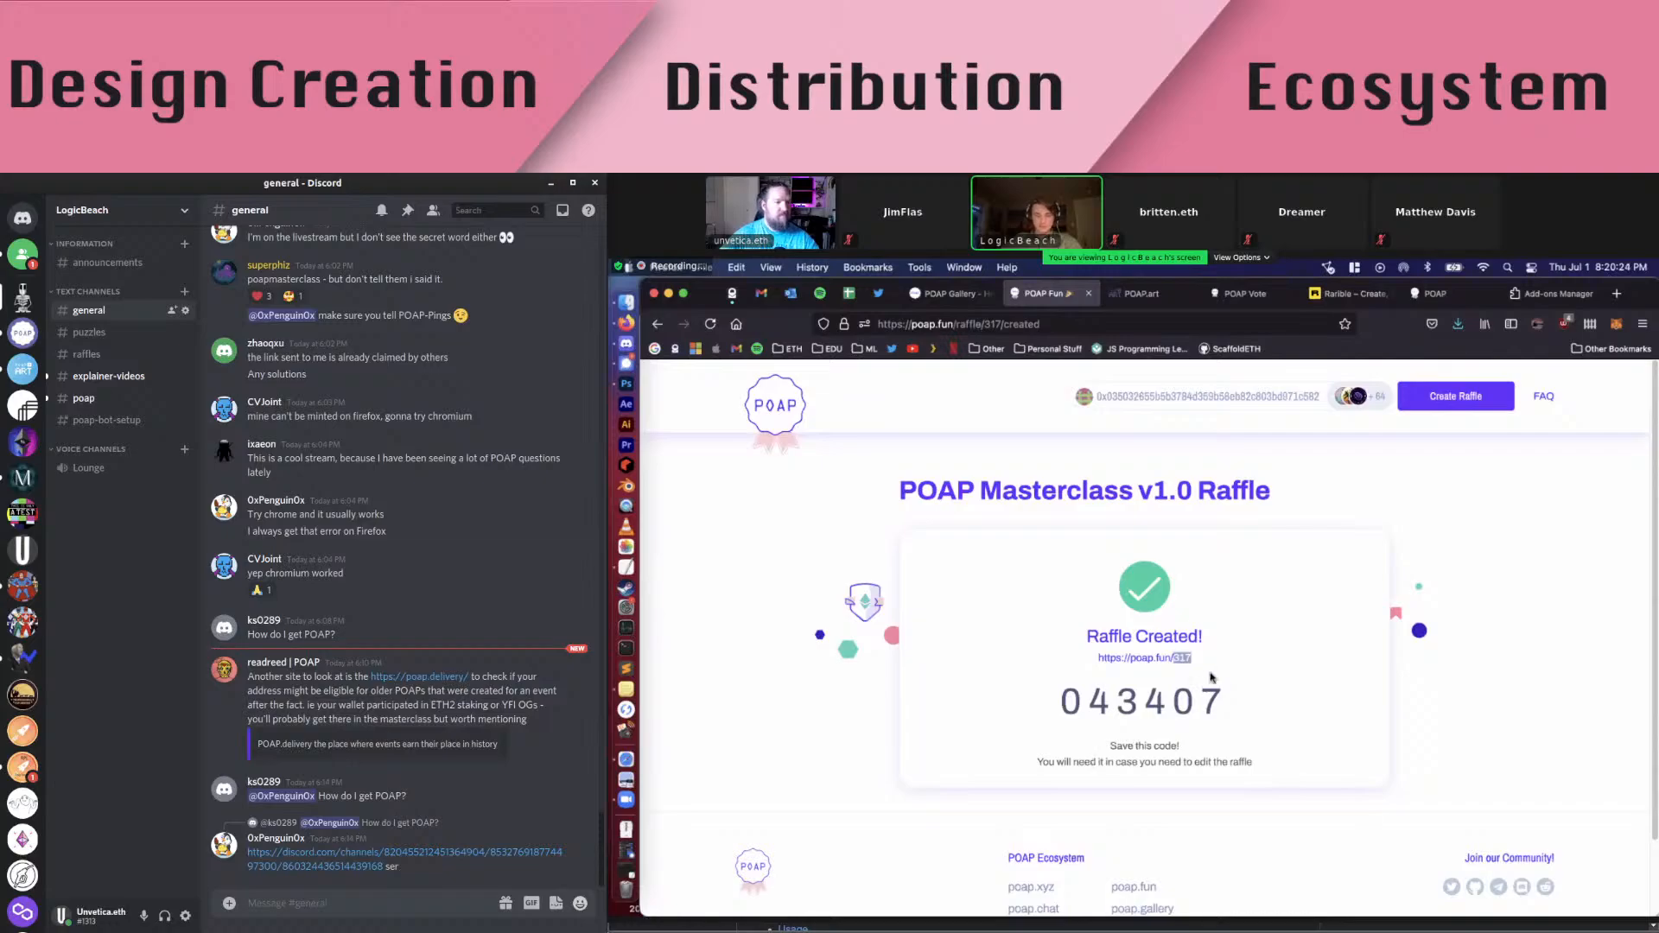
left_click_drag(1202, 661, 1099, 667)
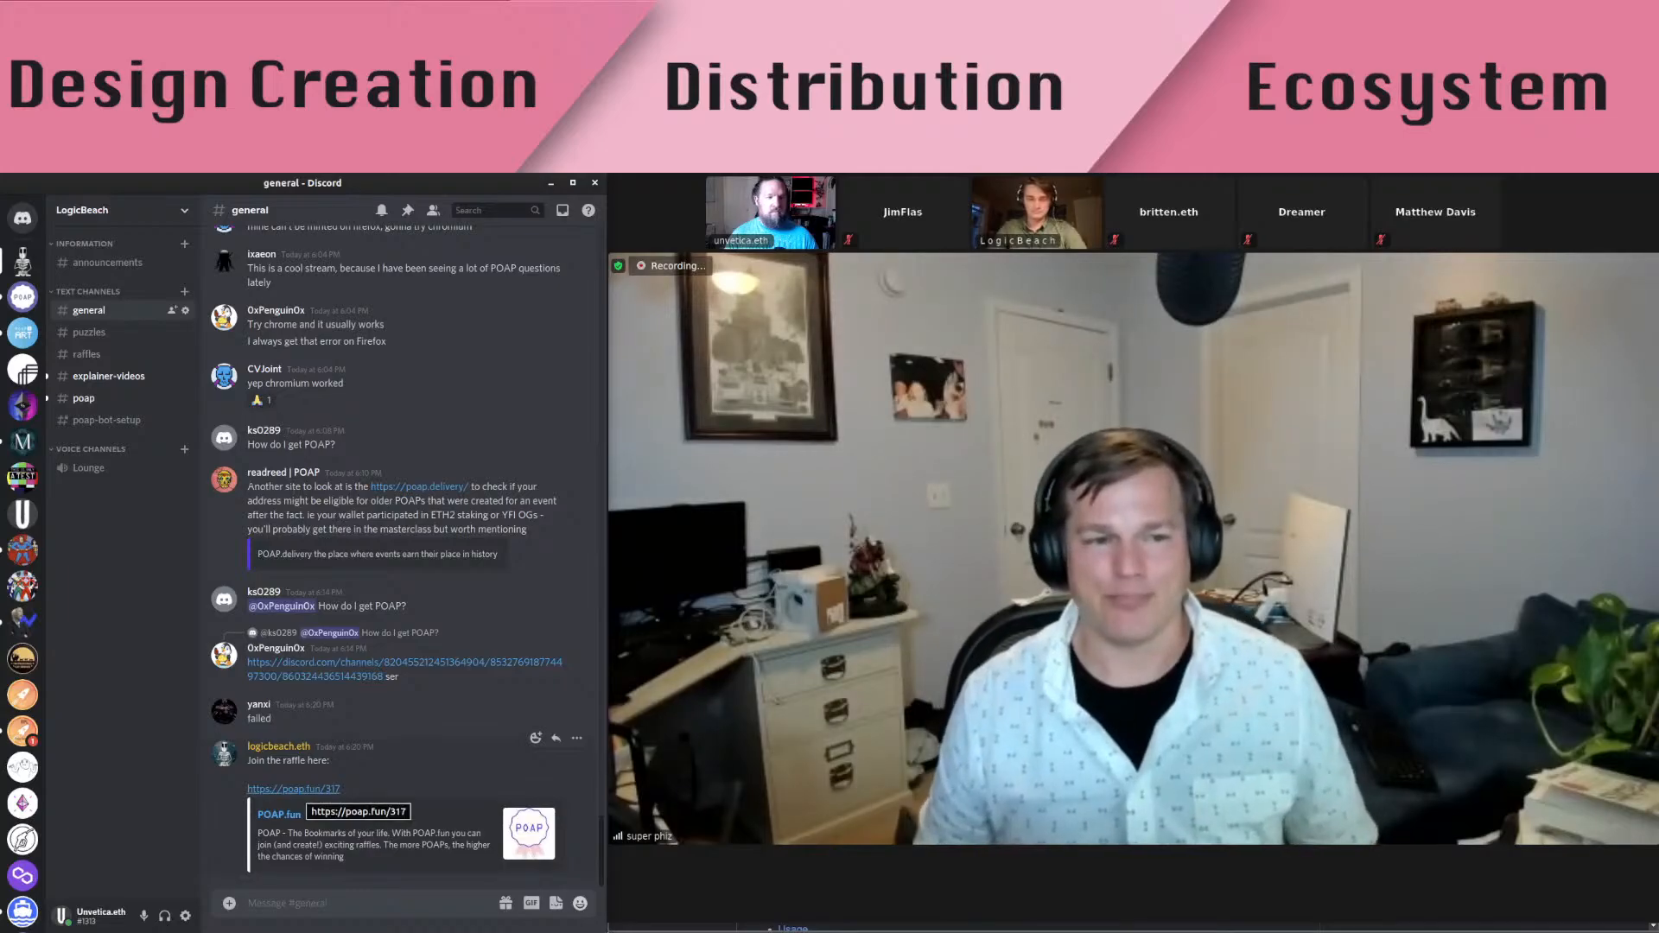
Copy the raffle link from the Discord post and open poap.fun/317 in a new Chrome tab
right_click(302, 814)
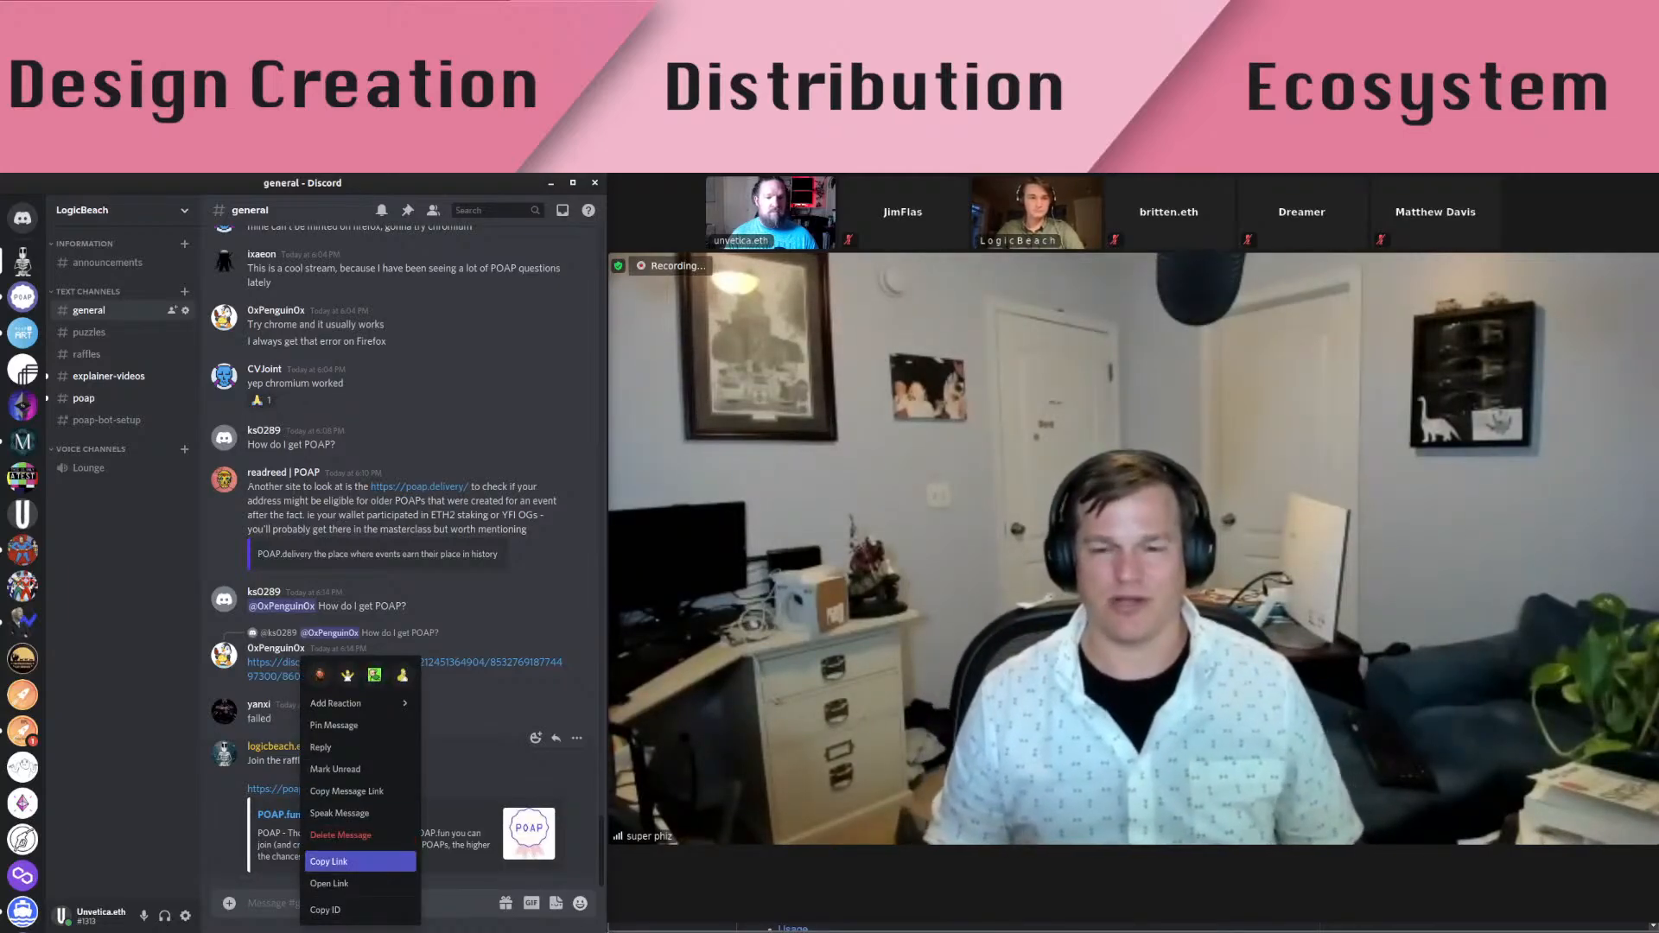
left_click(337, 862)
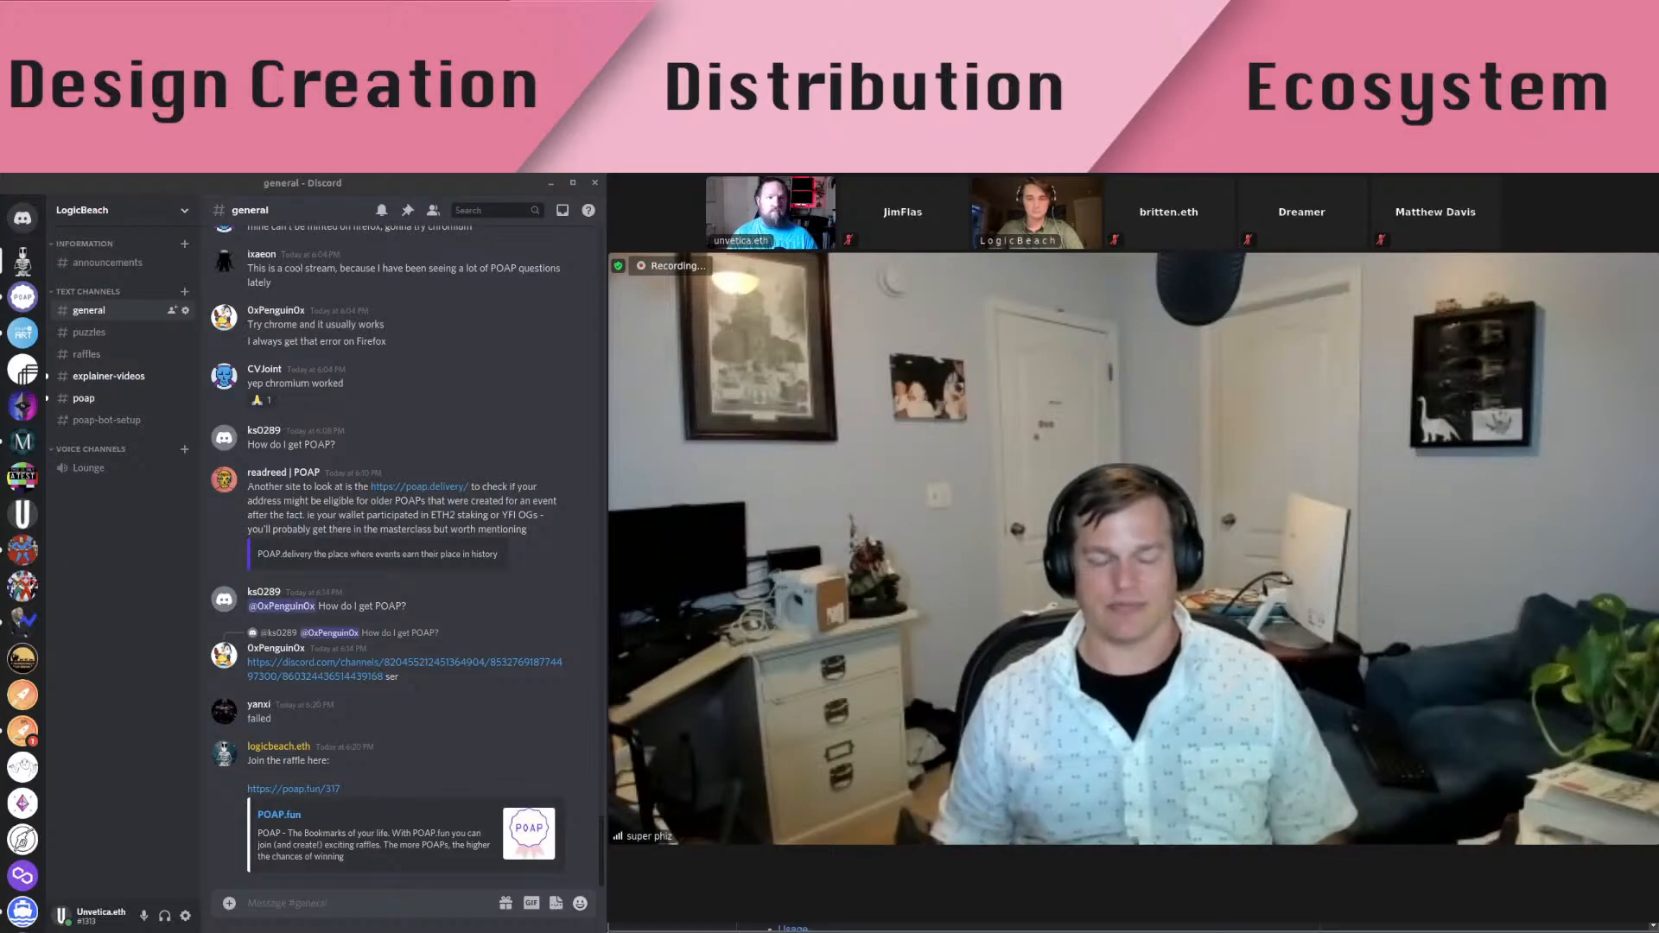
key("alt+Tab")
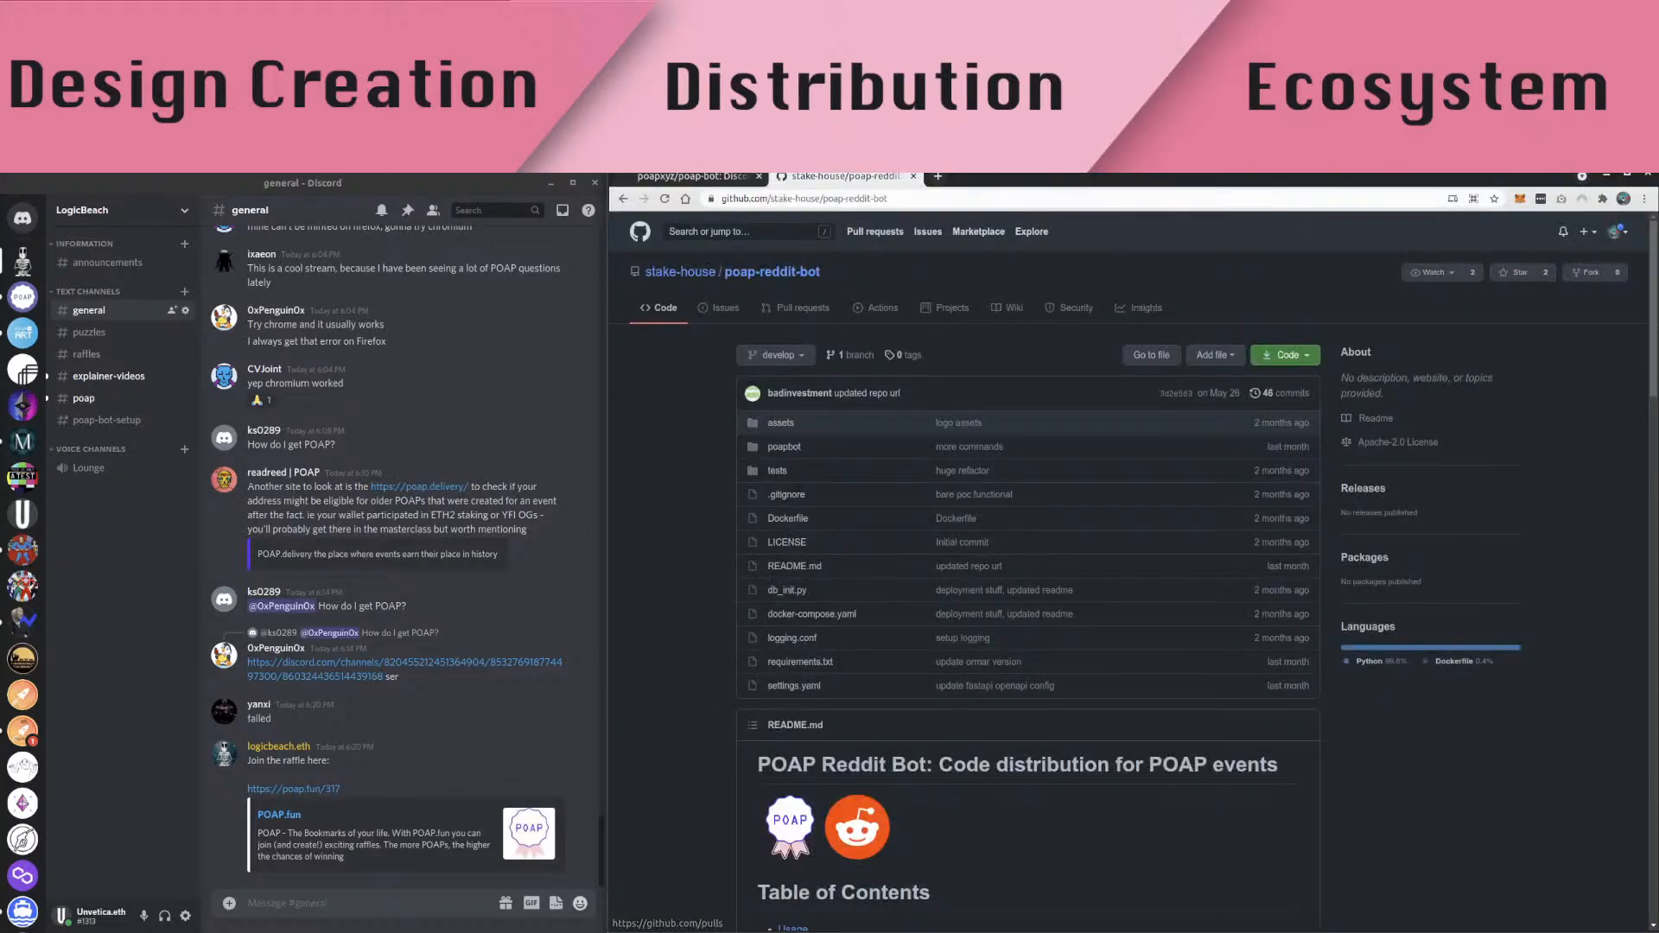
key("ctrl+t")
key("ctrl+v")
key("Return")
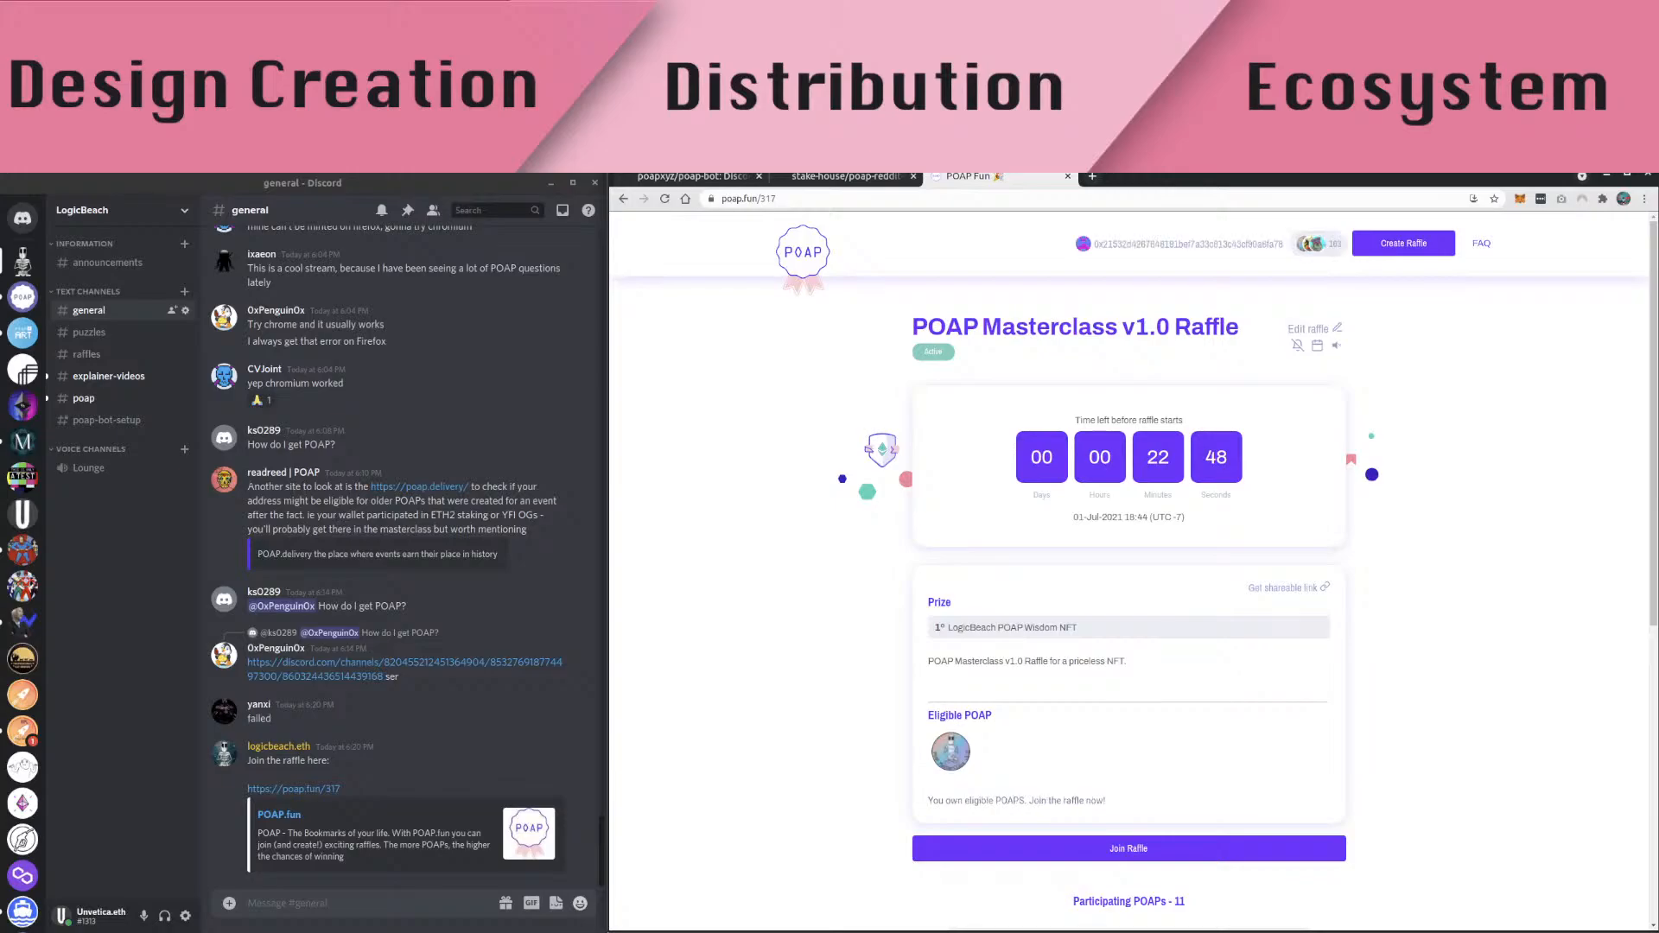
key("alt+Tab")
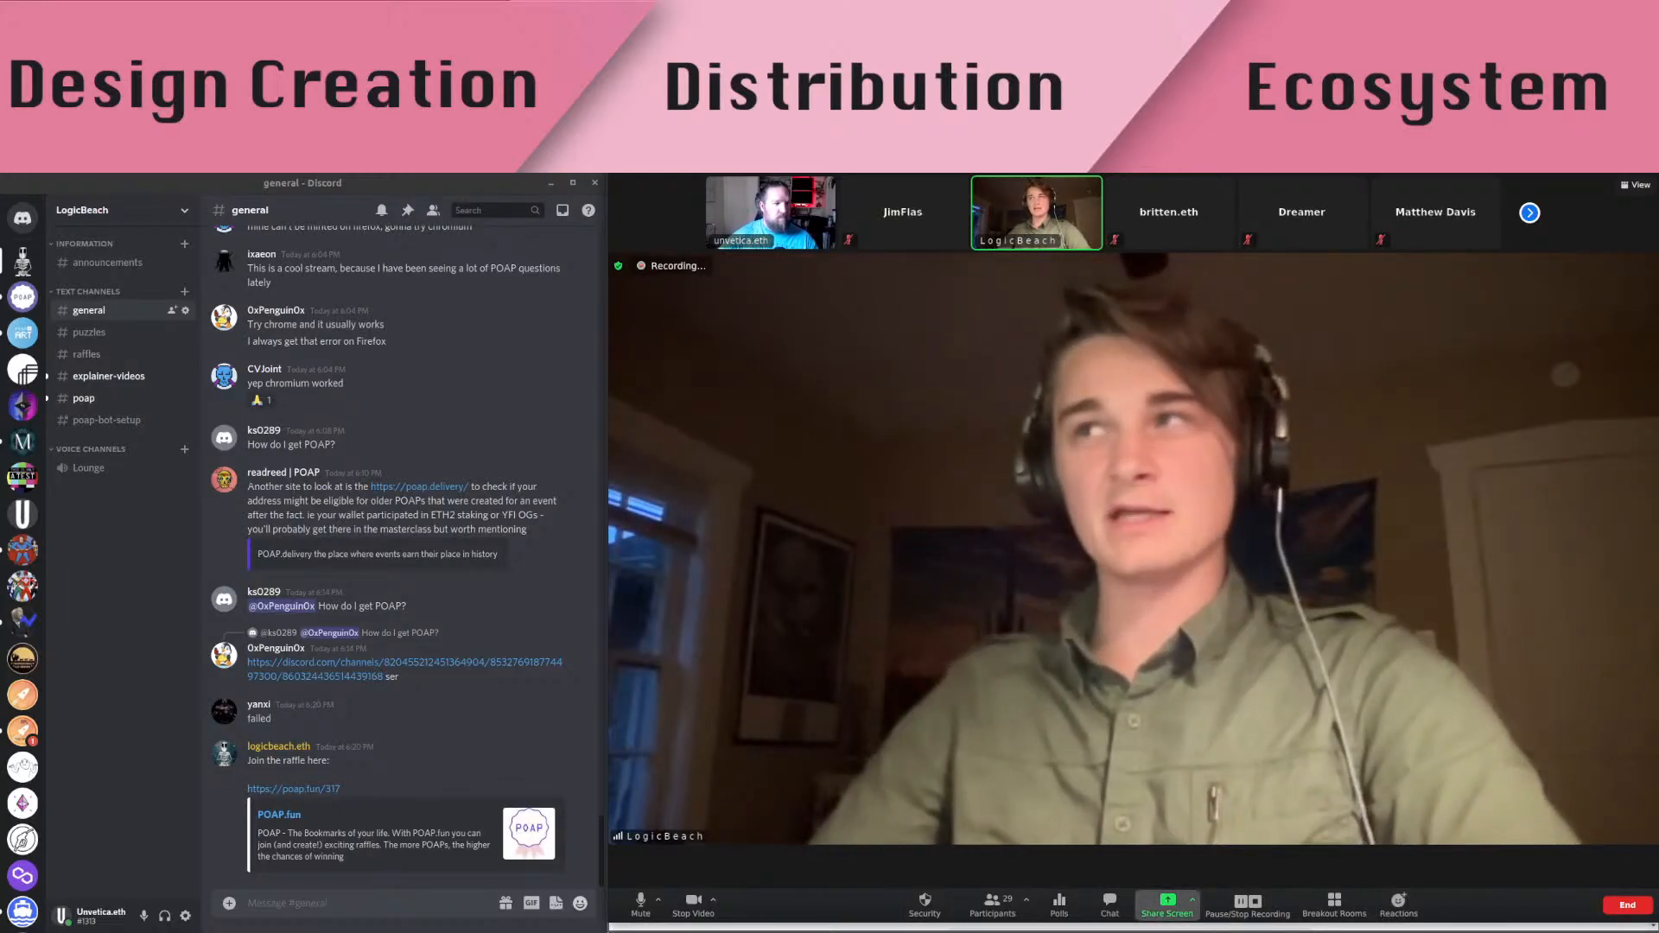
Share the browser in Zoom and scroll the raffle page to its 14 participating POAPs
left_click(1167, 905)
left_click(58, 402)
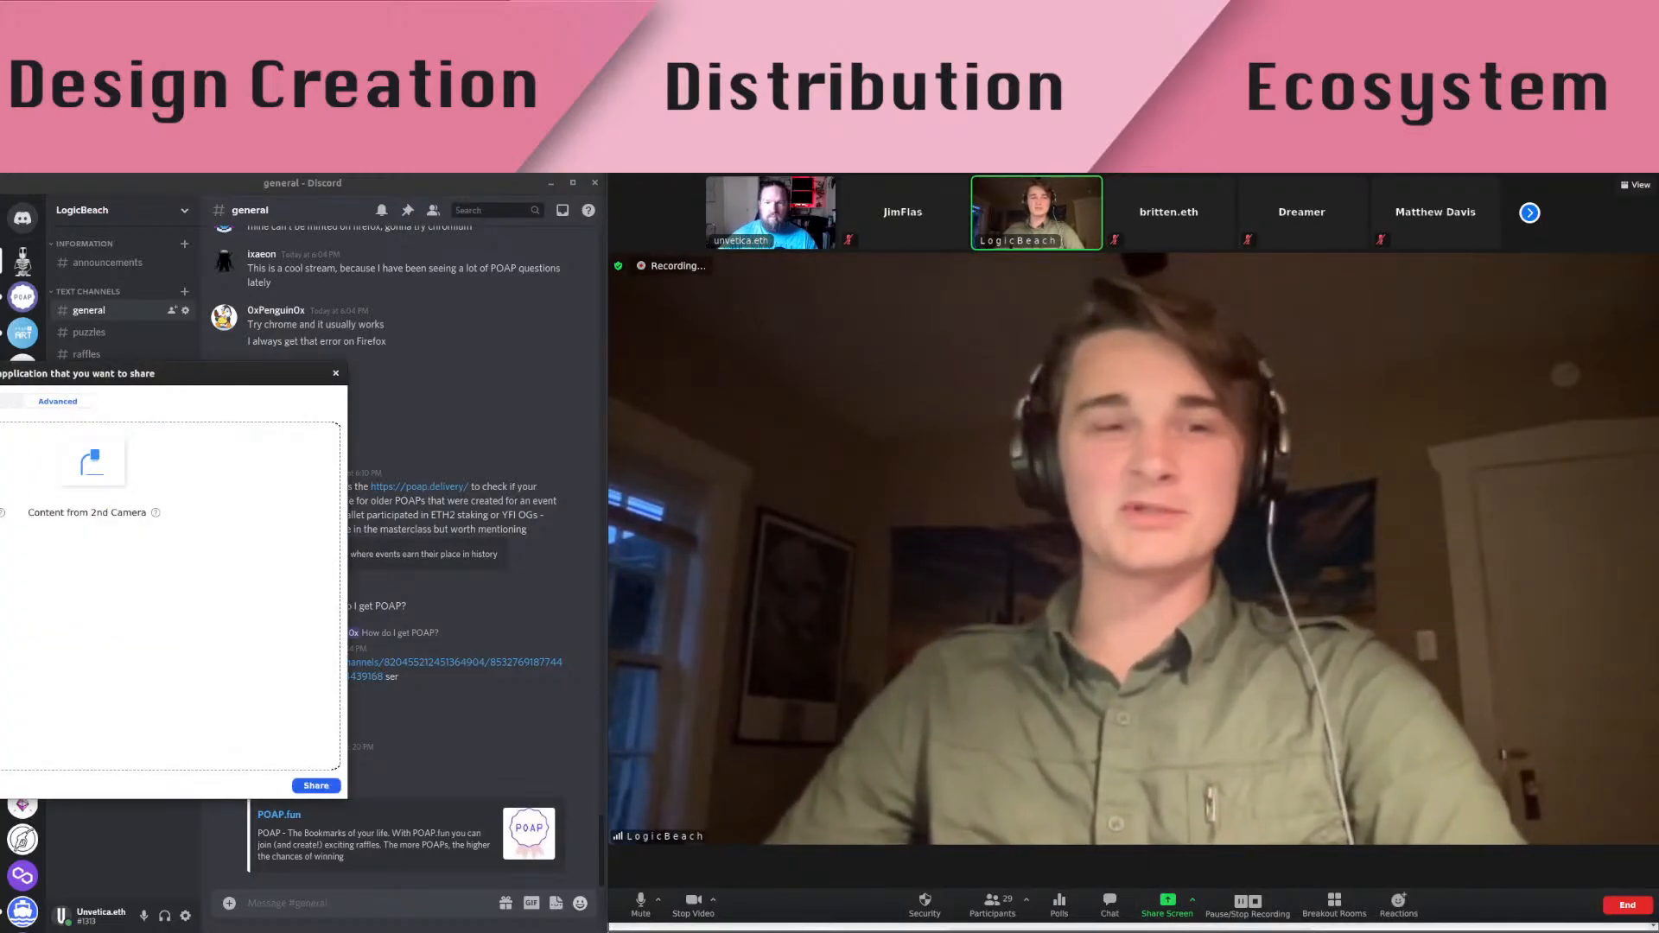
left_click(316, 786)
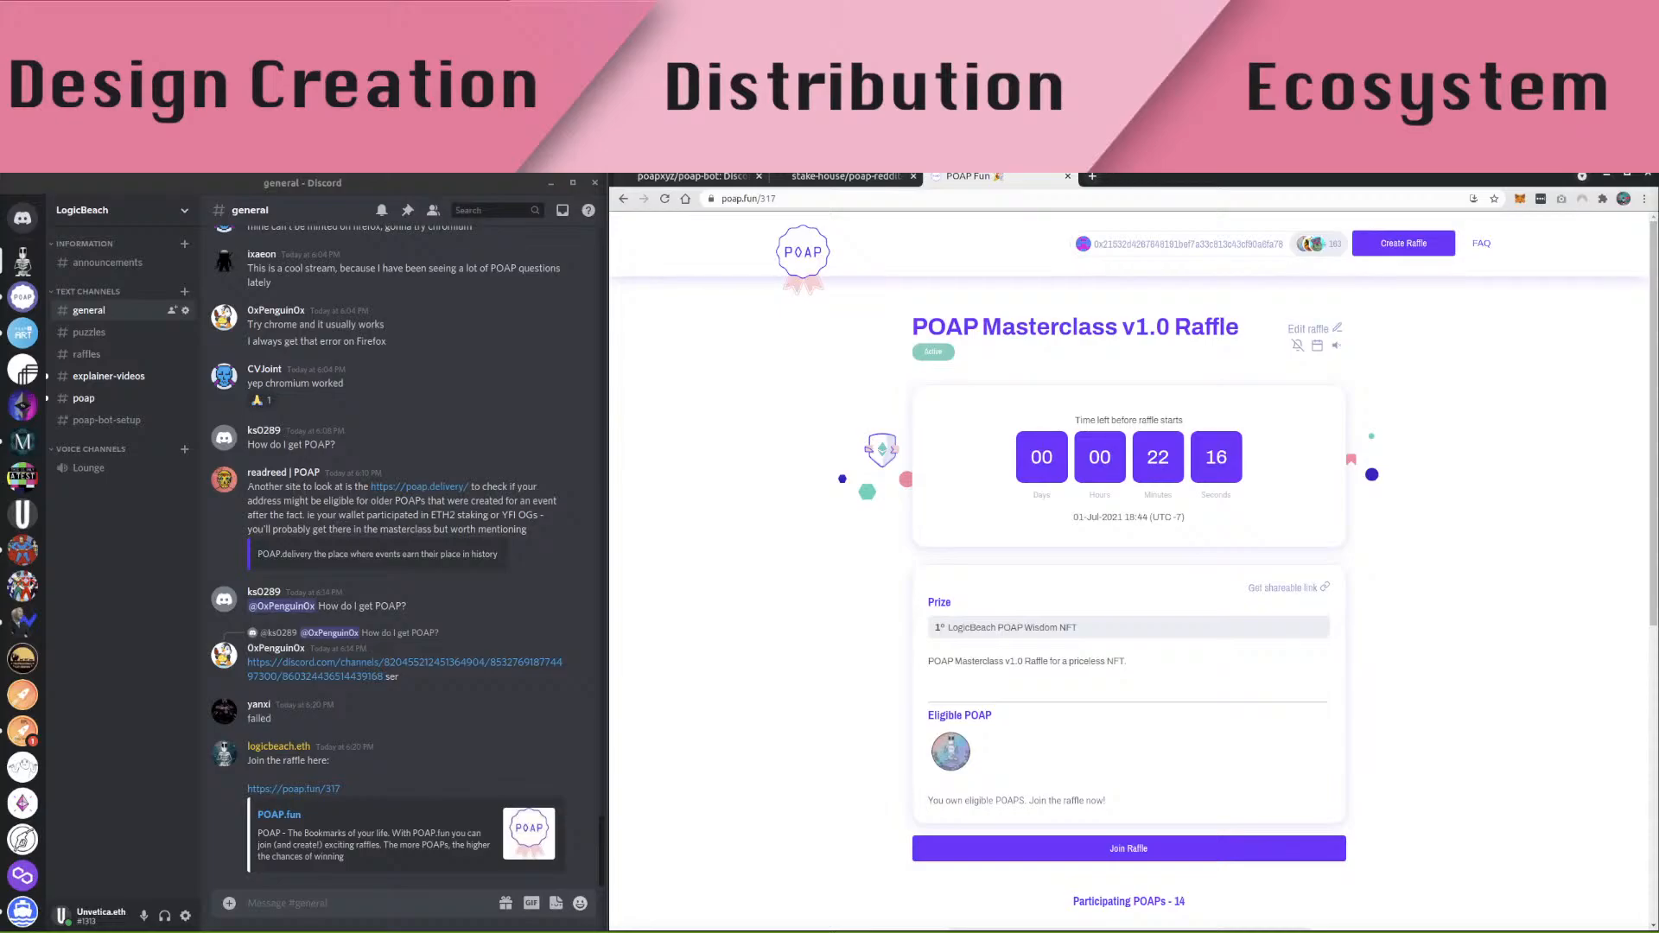
scroll(1129, 570, "down", 2)
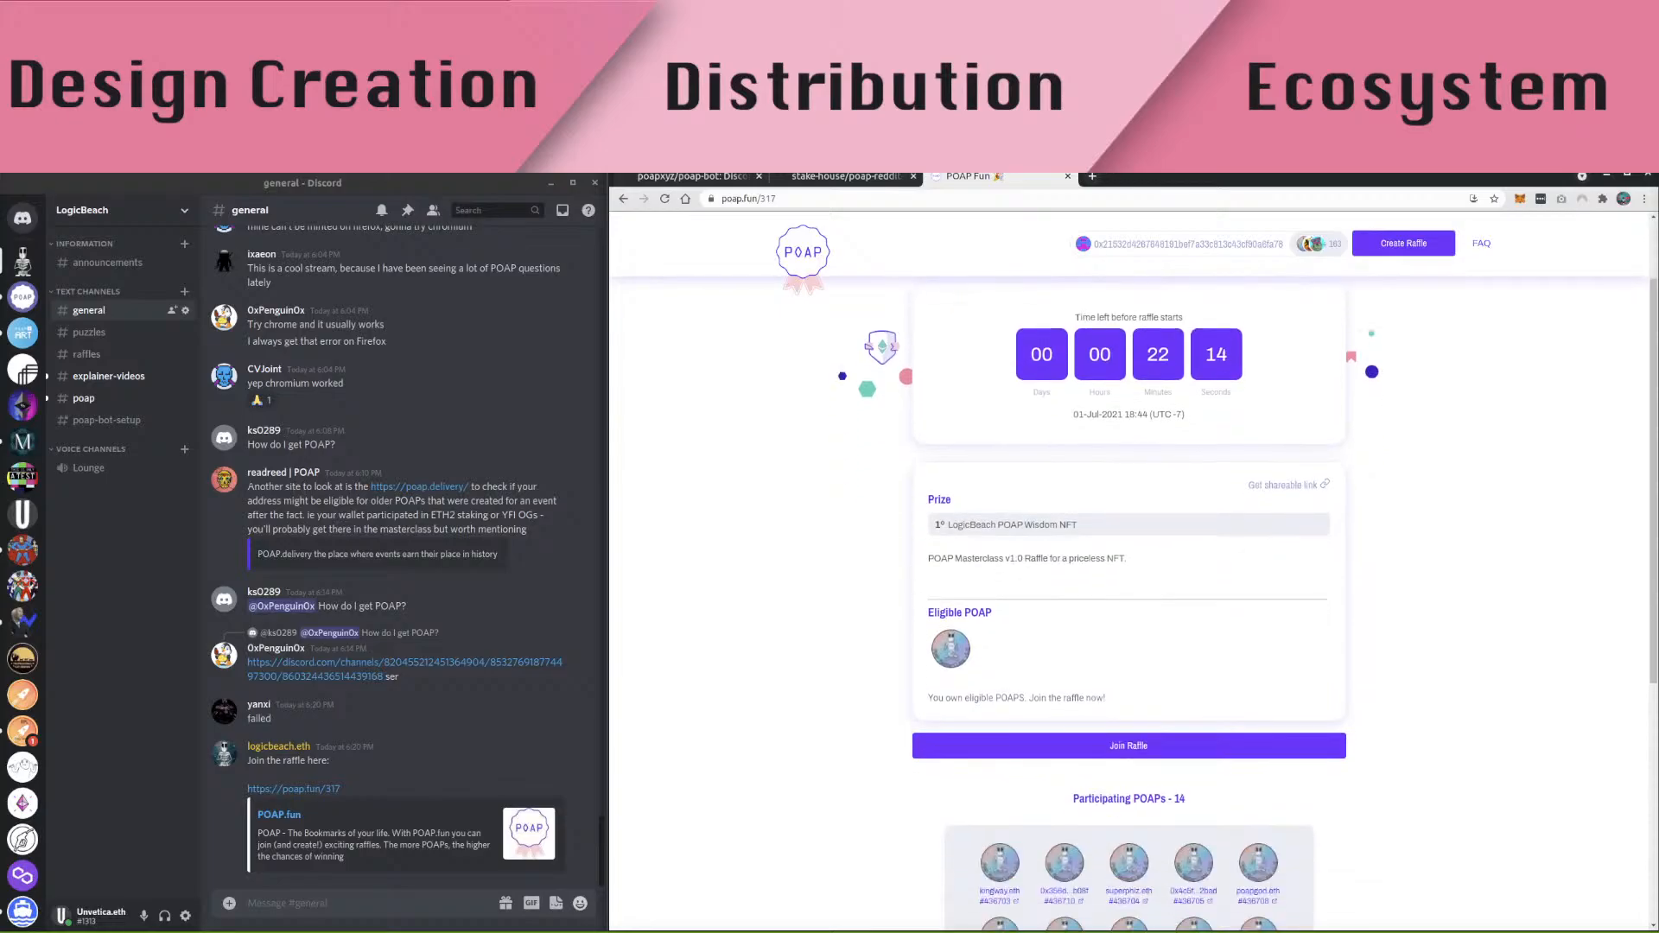